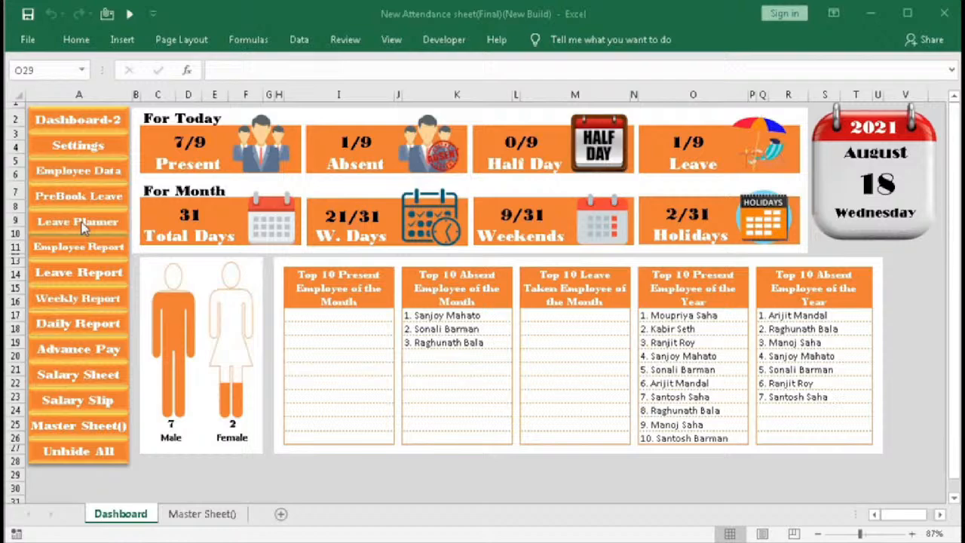
# Step: Switch from the Dashboard to the PreBook Leave sheet with its Pre Booked Leave Entry table
pyautogui.click(76, 197)
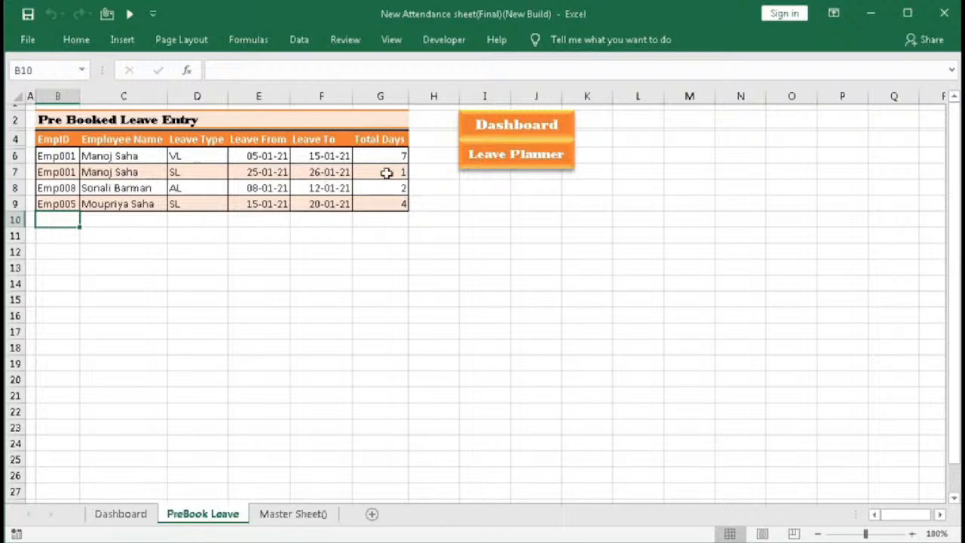
pyautogui.click(516, 154)
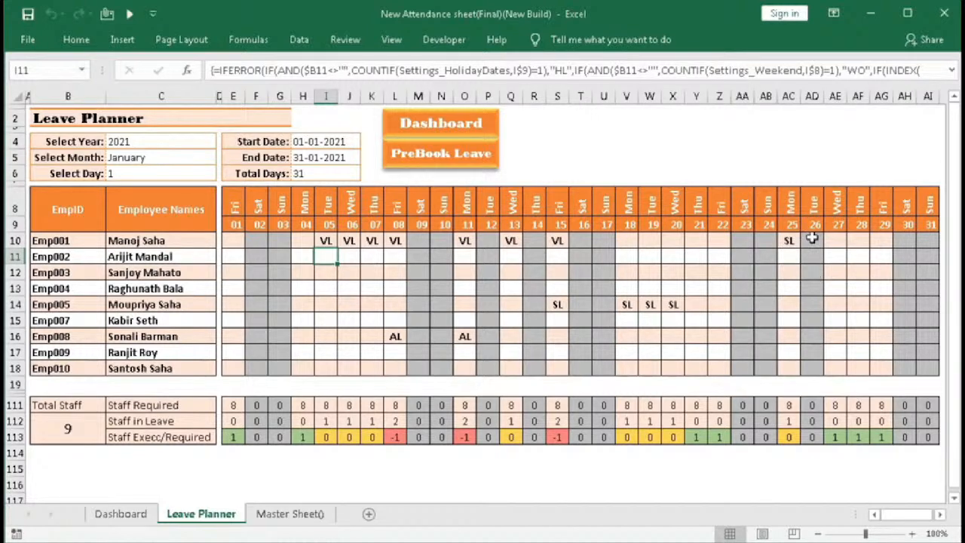
pyautogui.click(349, 272)
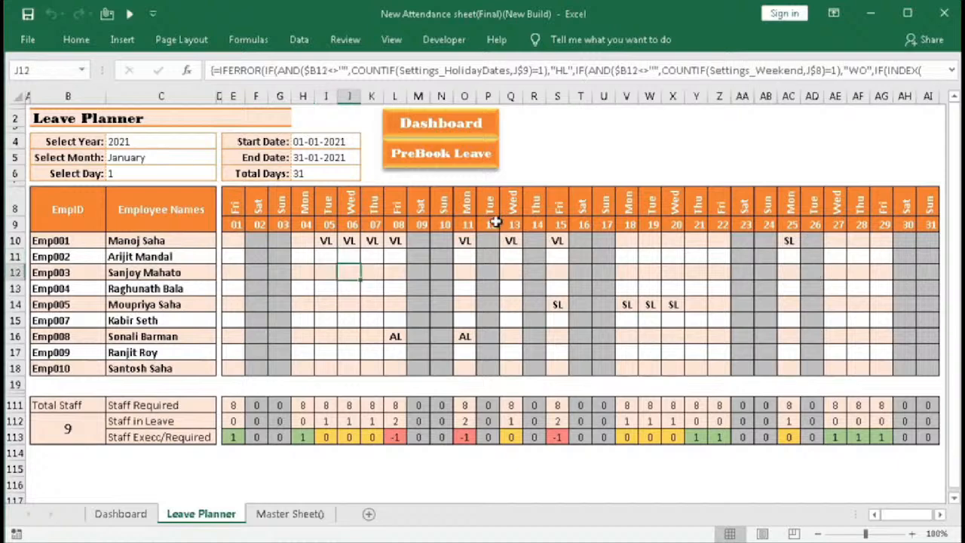
pyautogui.click(435, 167)
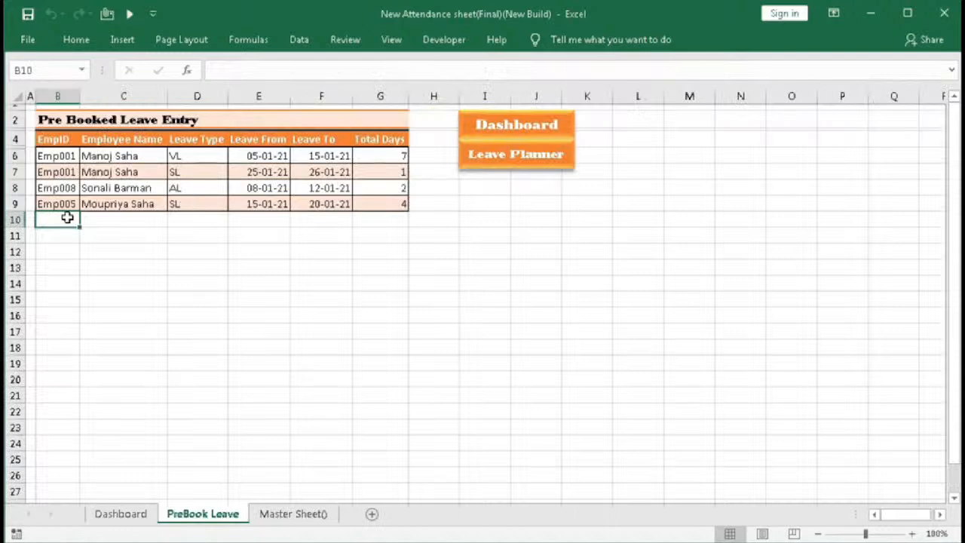
# Step: Enter an Emp004 AL booking from 5-01-21 to 7-1-21 in row 10, then view the Leave Planner
pyautogui.write('Em')
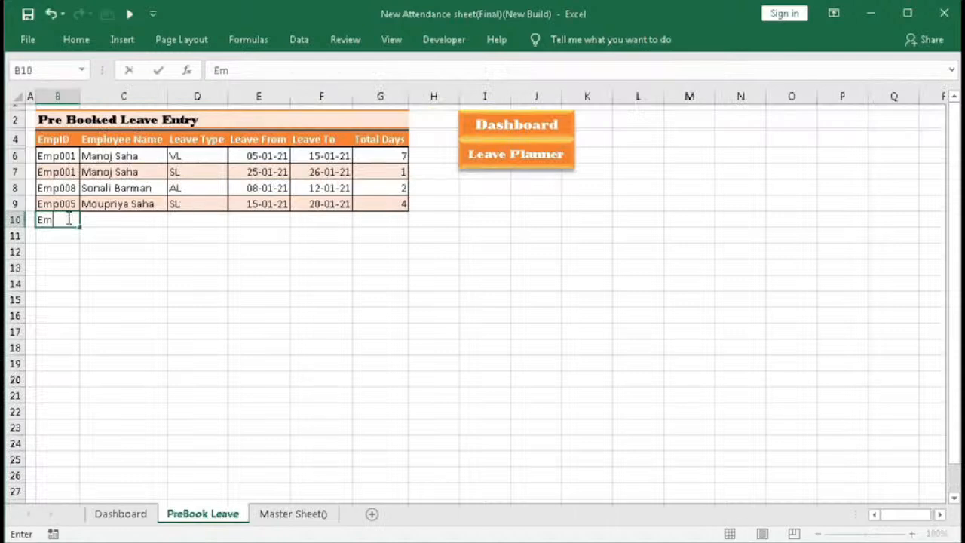
pyautogui.write('p004')
pyautogui.press('Tab')
pyautogui.press('Tab')
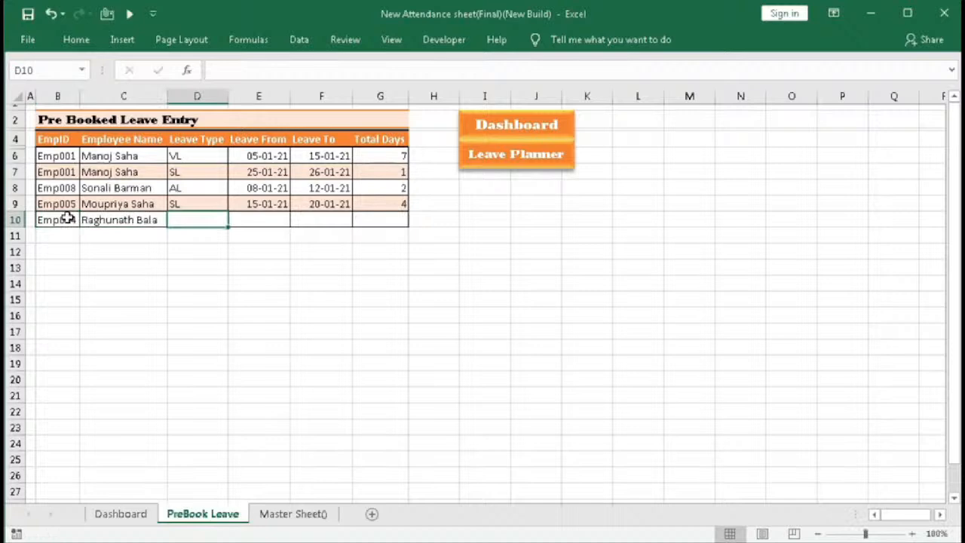
pyautogui.write('AL')
pyautogui.press('Tab')
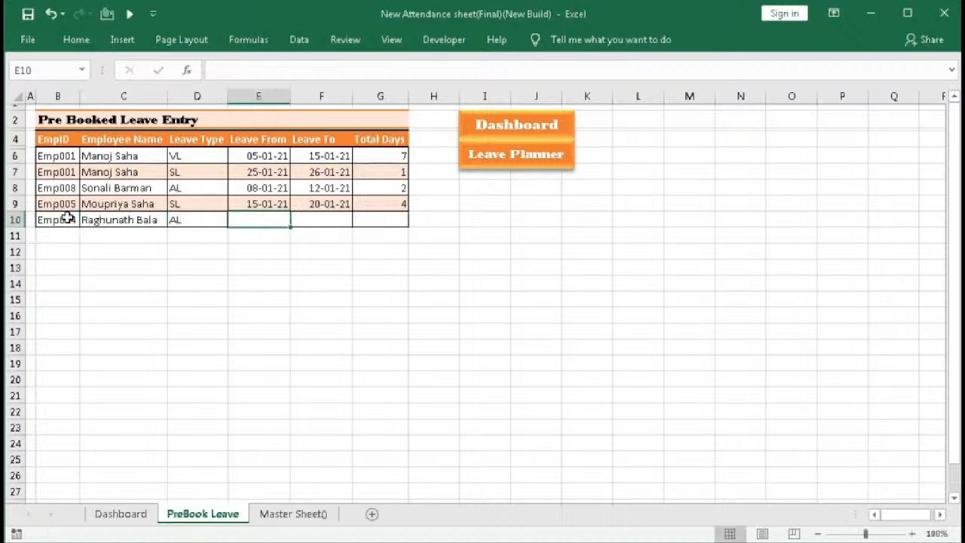
pyautogui.write('5-01-')
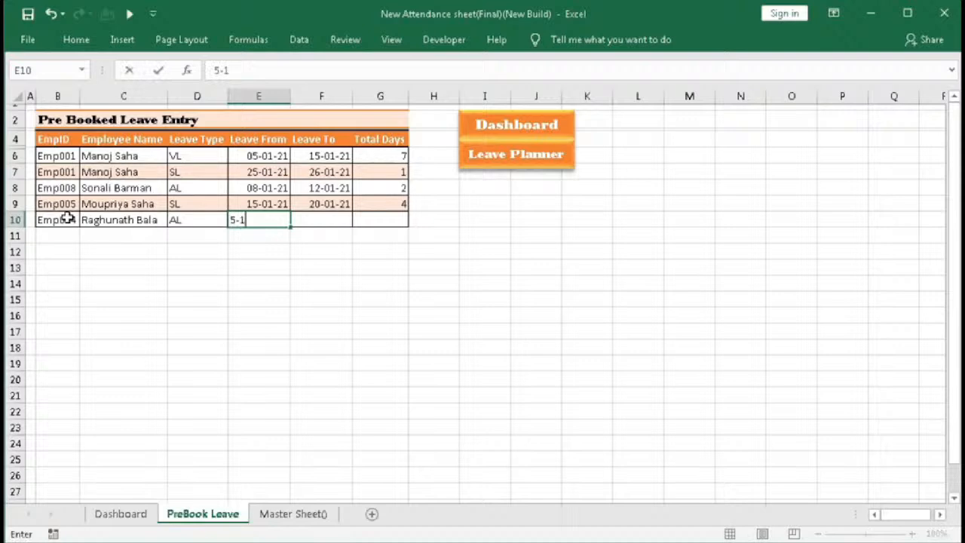
pyautogui.write('21')
pyautogui.press('Tab')
pyautogui.write('7')
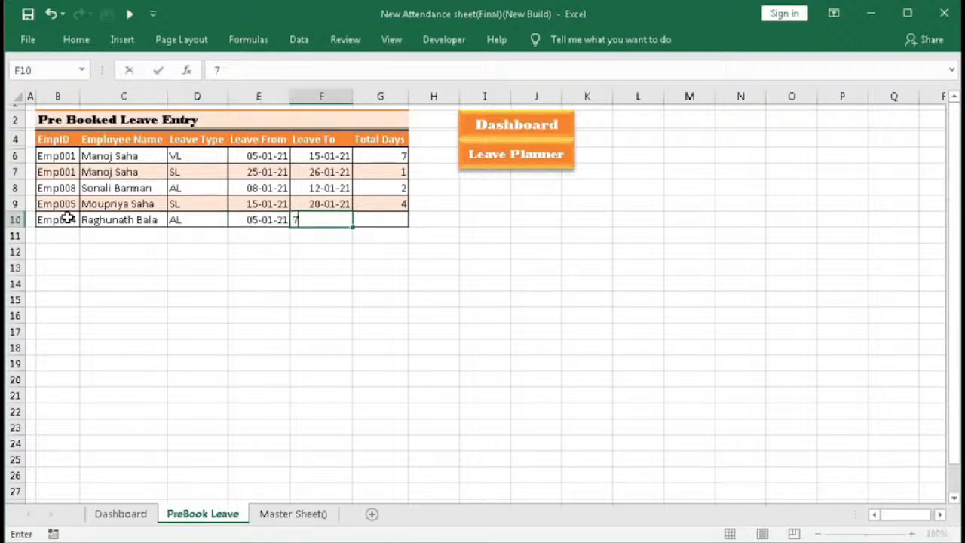
pyautogui.write('-1-21')
pyautogui.press('Tab')
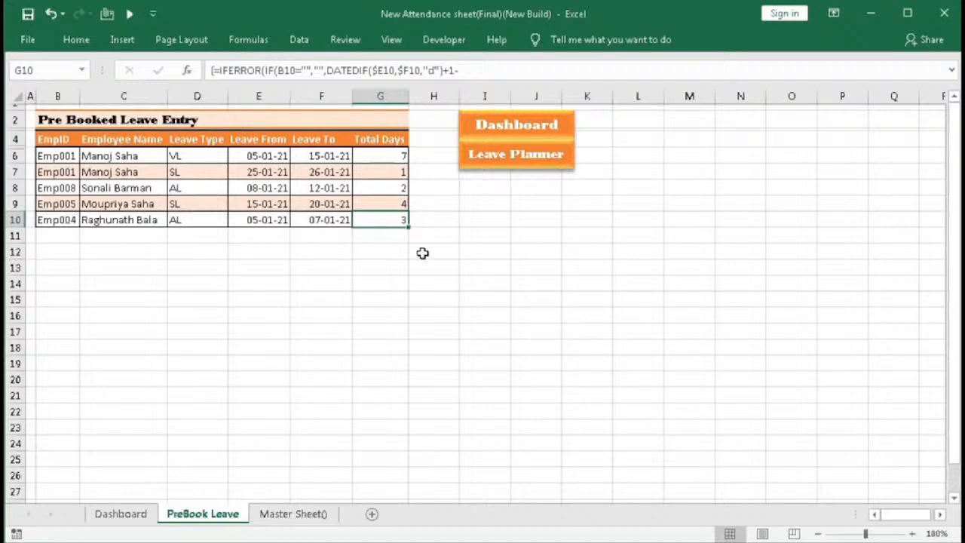
pyautogui.click(491, 160)
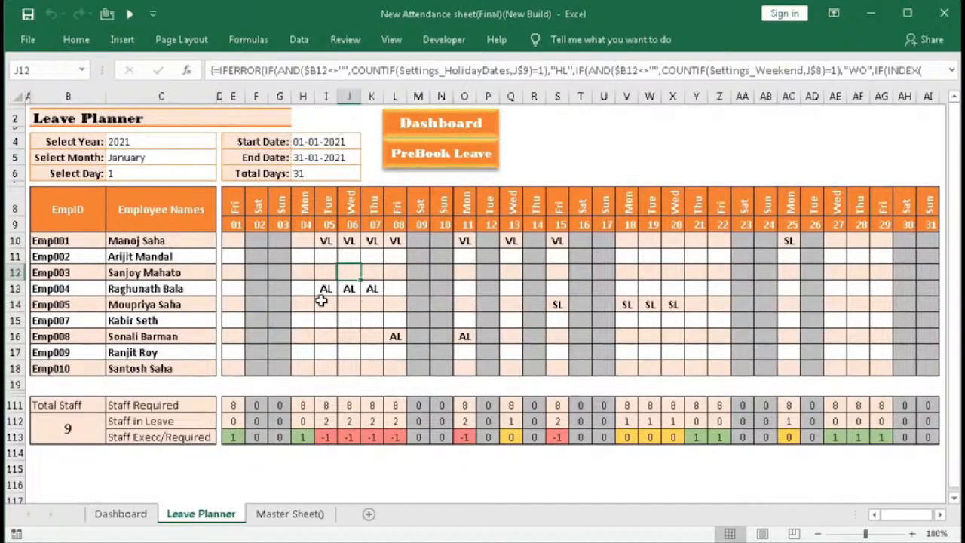
pyautogui.moveTo(326, 288); pyautogui.dragTo(372, 289)
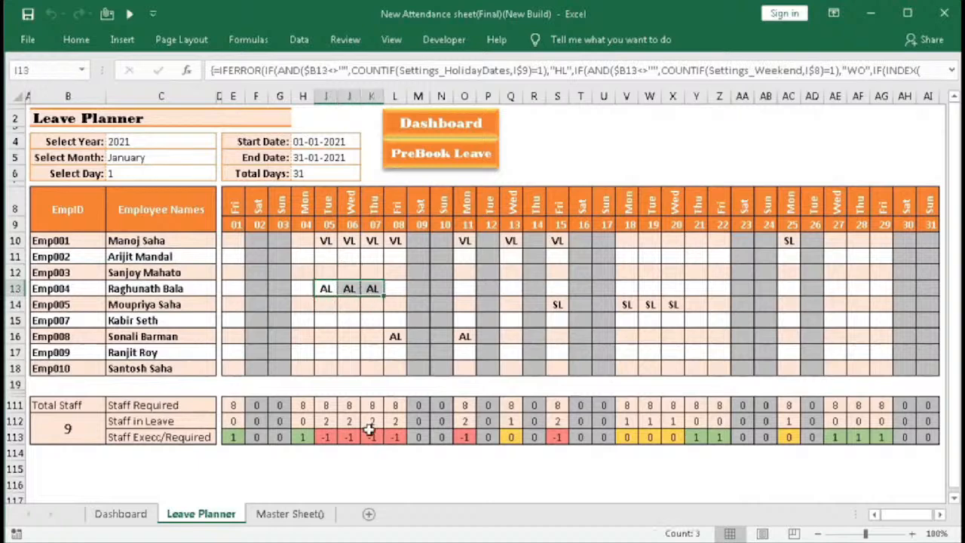
pyautogui.moveTo(326, 437); pyautogui.dragTo(389, 439)
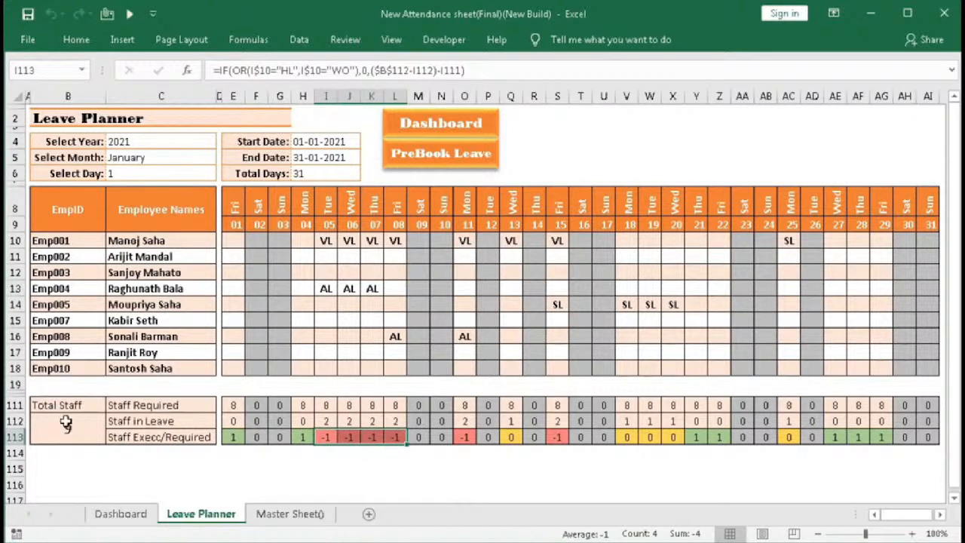
pyautogui.moveTo(67, 241); pyautogui.dragTo(67, 368)
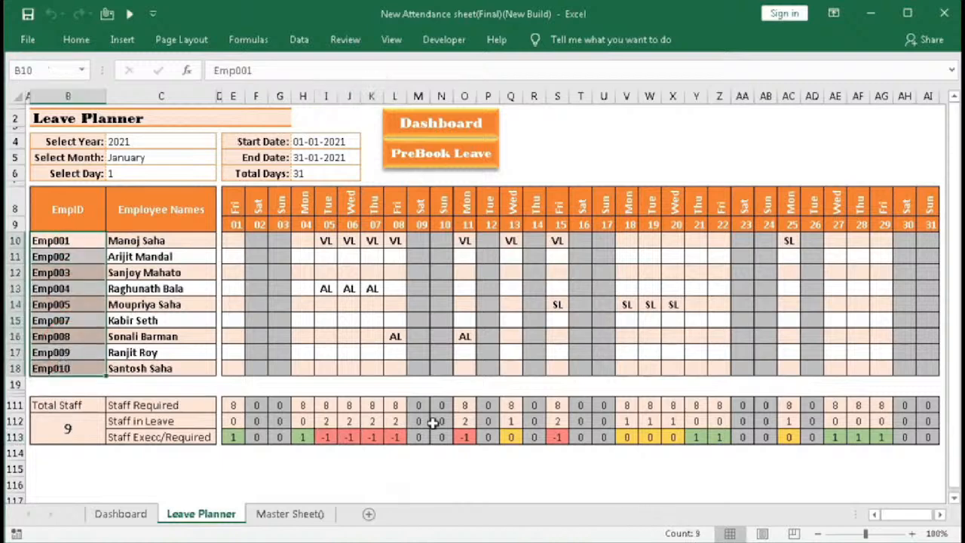
# Step: Inspect the Total Staff, Staff Required and Staff in Leave formulas, then return to PreBook Leave
pyautogui.click(68, 429)
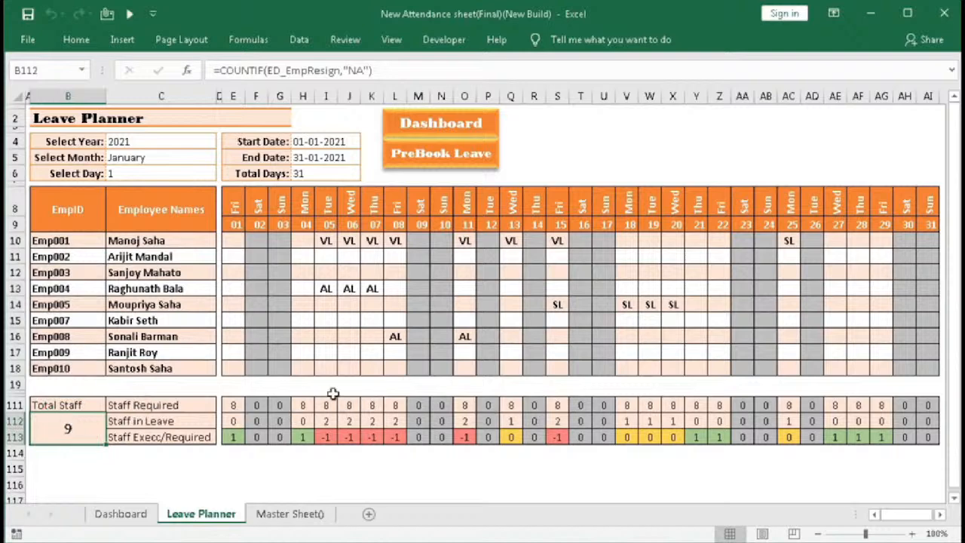
pyautogui.click(233, 406)
pyautogui.click(302, 407)
pyautogui.click(349, 405)
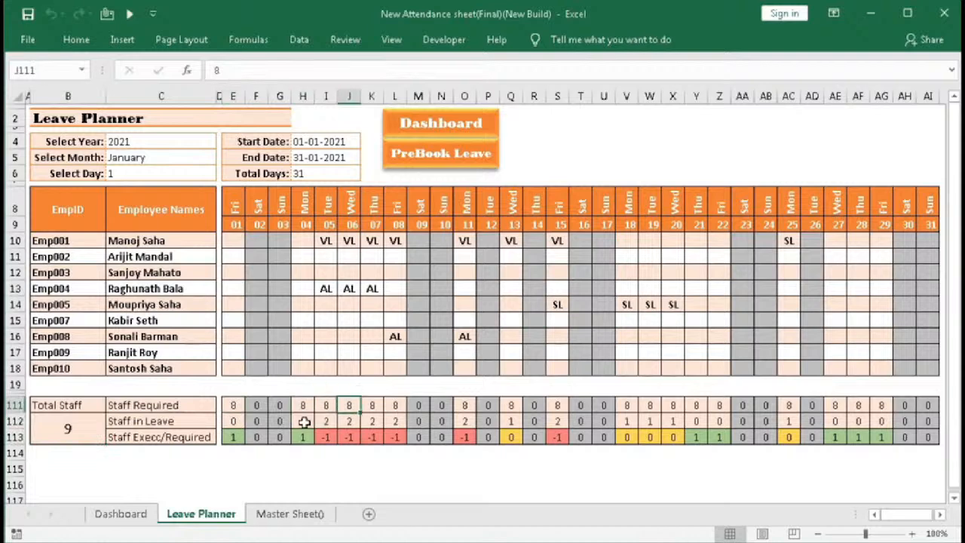
pyautogui.click(233, 422)
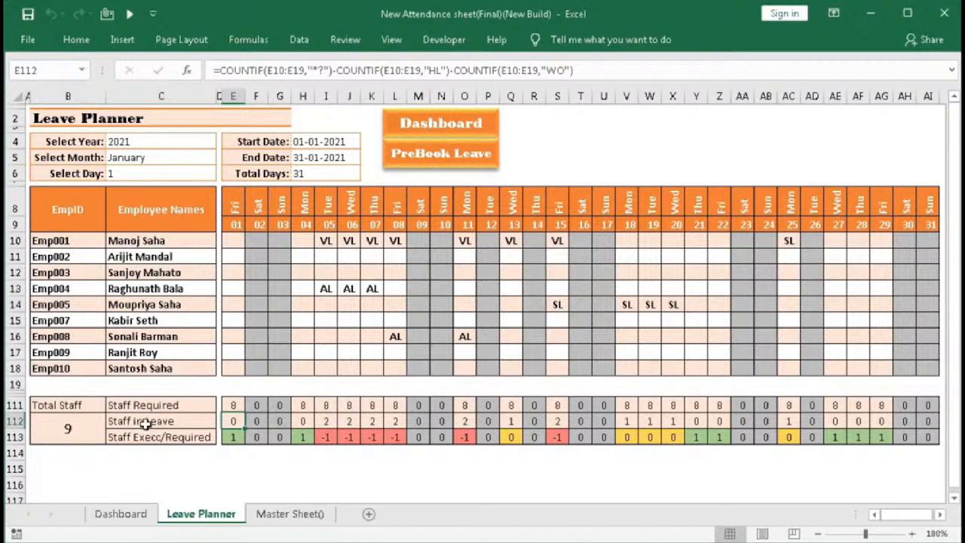
pyautogui.click(327, 421)
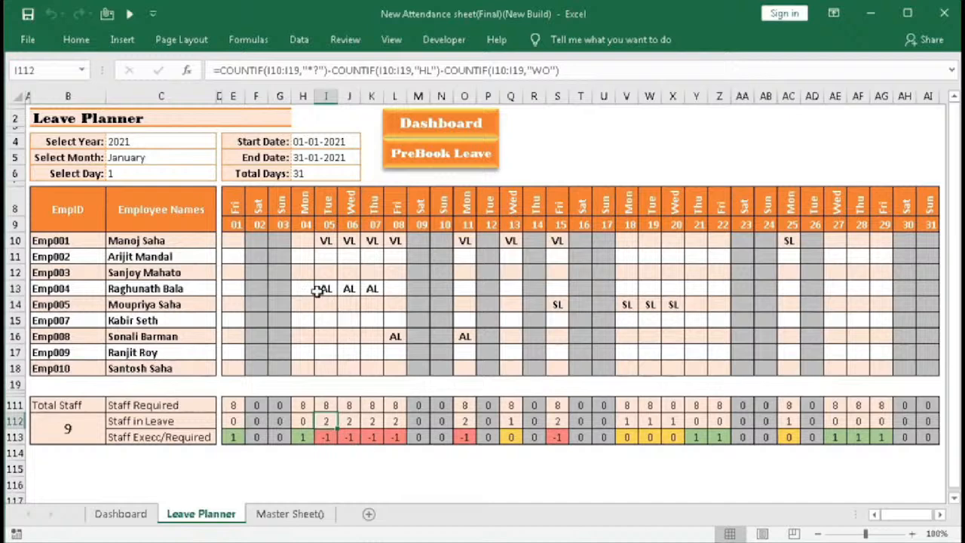
pyautogui.moveTo(329, 289); pyautogui.dragTo(371, 288)
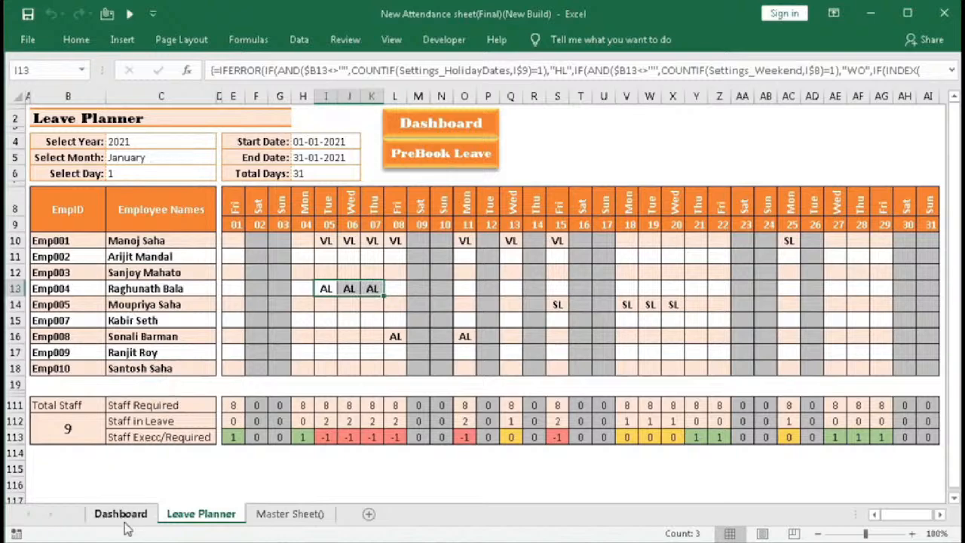
pyautogui.click(423, 156)
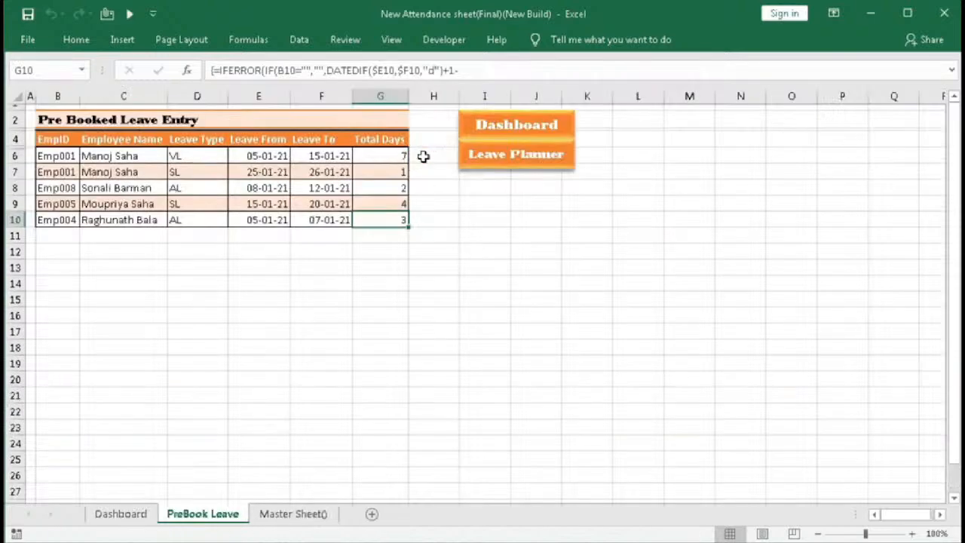
# Step: Change the AL booking's dates in E10:F10 to 27-01-21 and 29-01-21, then view the Leave Planner
pyautogui.click(256, 221)
pyautogui.doubleClick(254, 226)
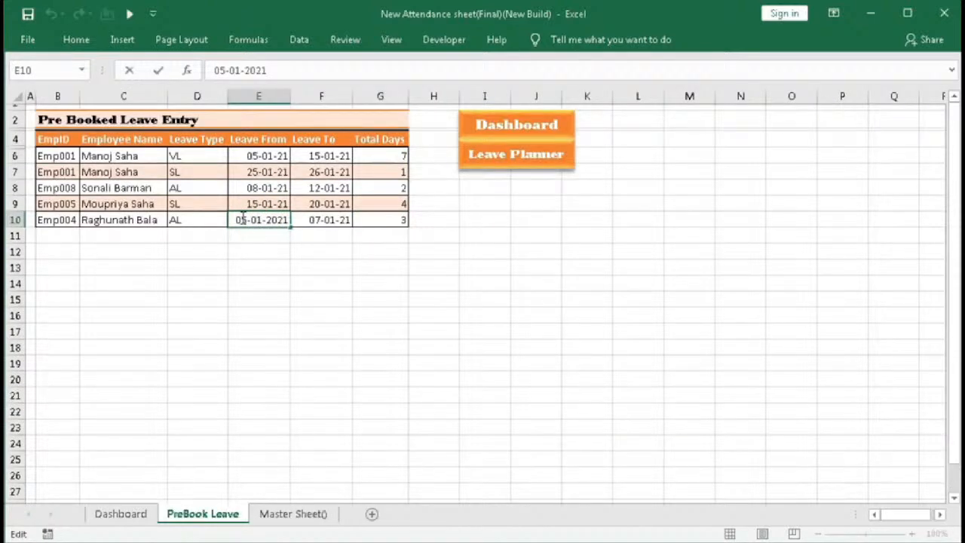
pyautogui.moveTo(248, 219); pyautogui.dragTo(225, 218)
pyautogui.write('27')
pyautogui.click(303, 223)
pyautogui.doubleClick(320, 220)
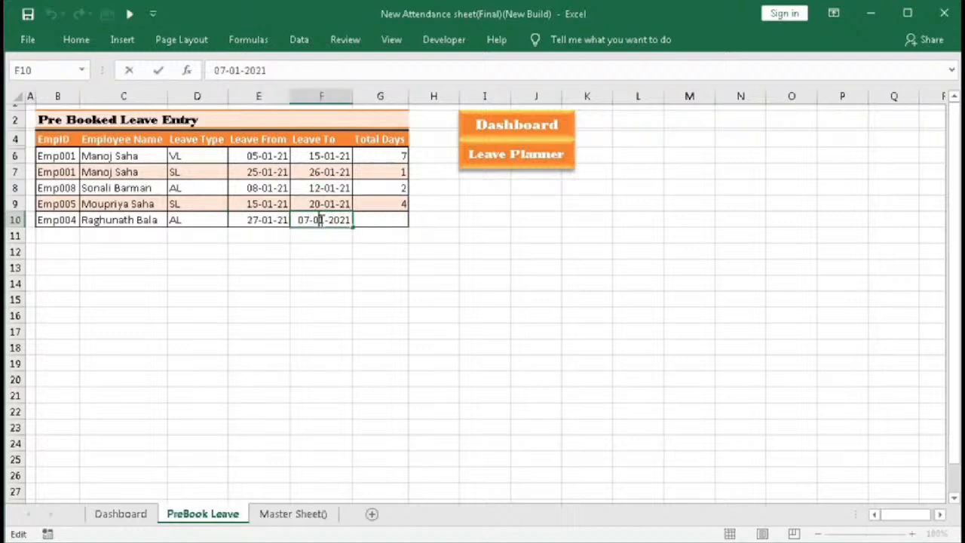
pyautogui.moveTo(304, 219); pyautogui.dragTo(299, 218)
pyautogui.write('29')
pyautogui.press('Tab')
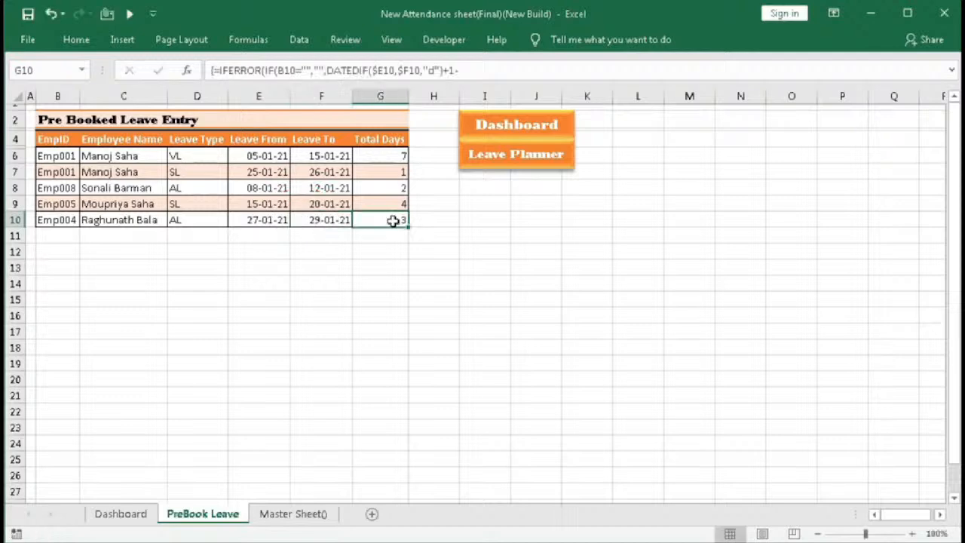
pyautogui.click(487, 158)
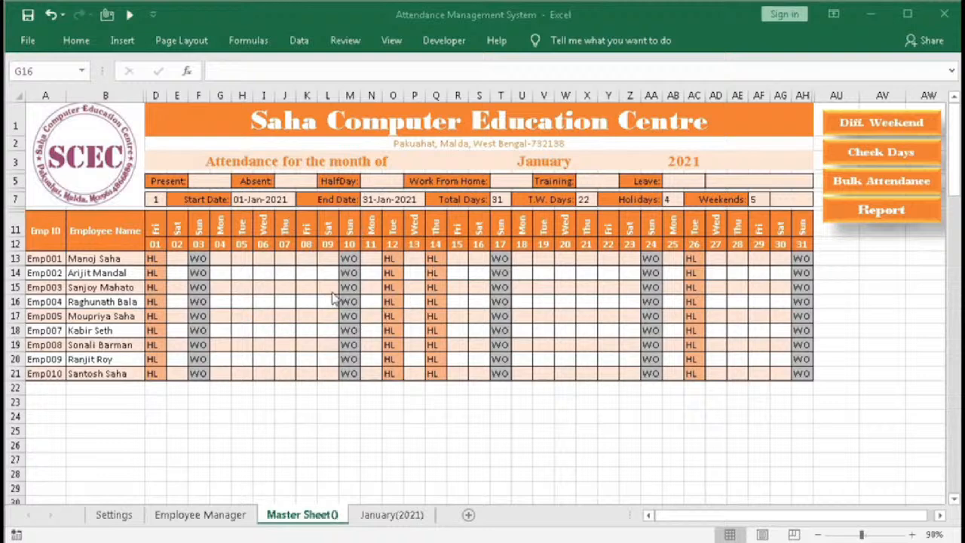
pyautogui.click(530, 162)
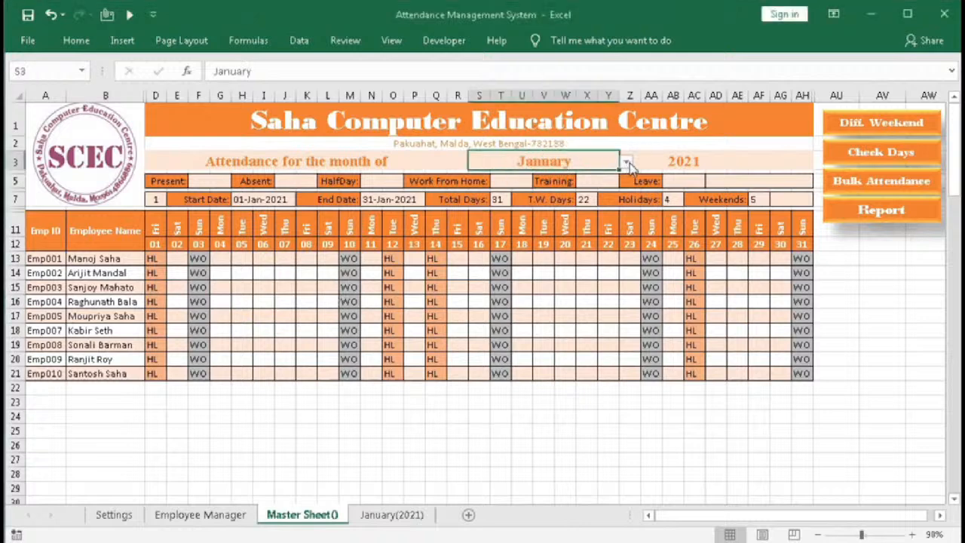
pyautogui.click(626, 163)
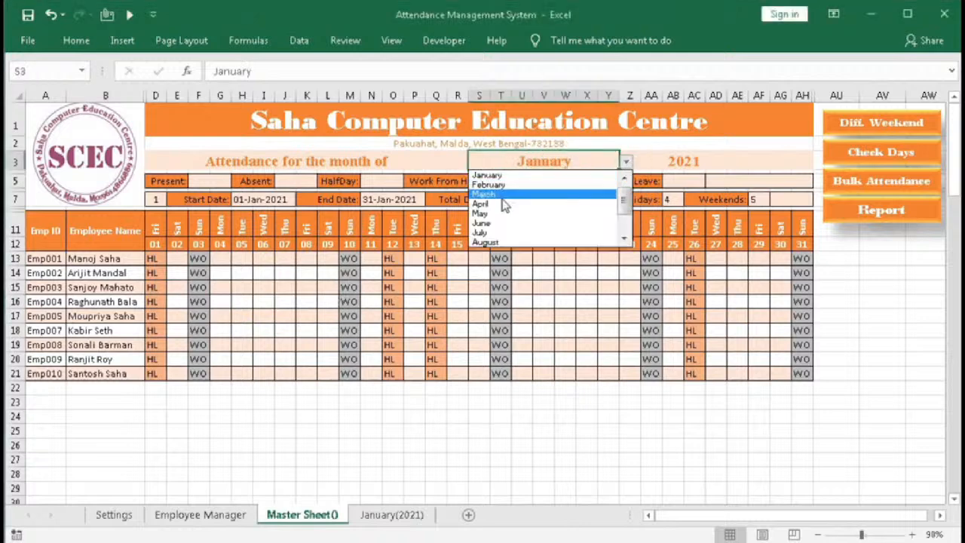
pyautogui.click(491, 174)
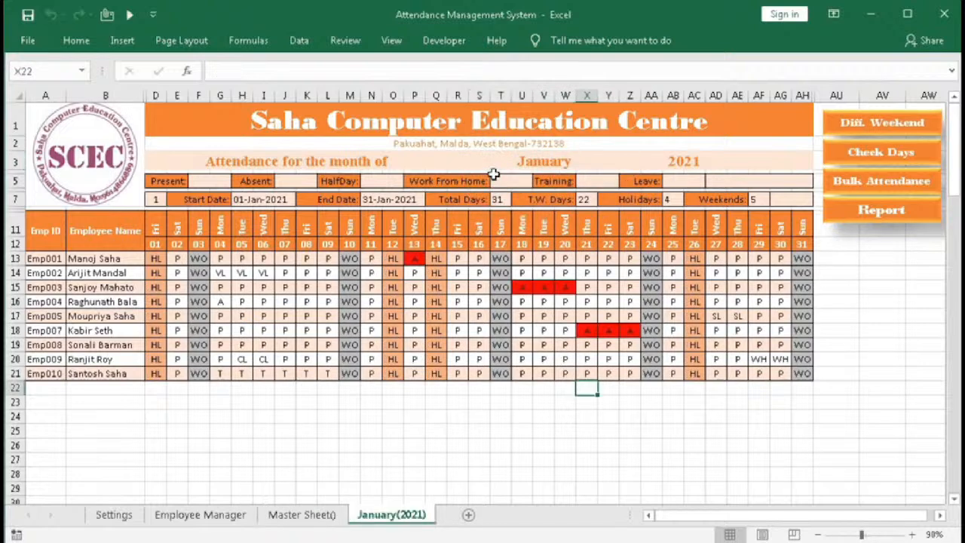
pyautogui.click(527, 162)
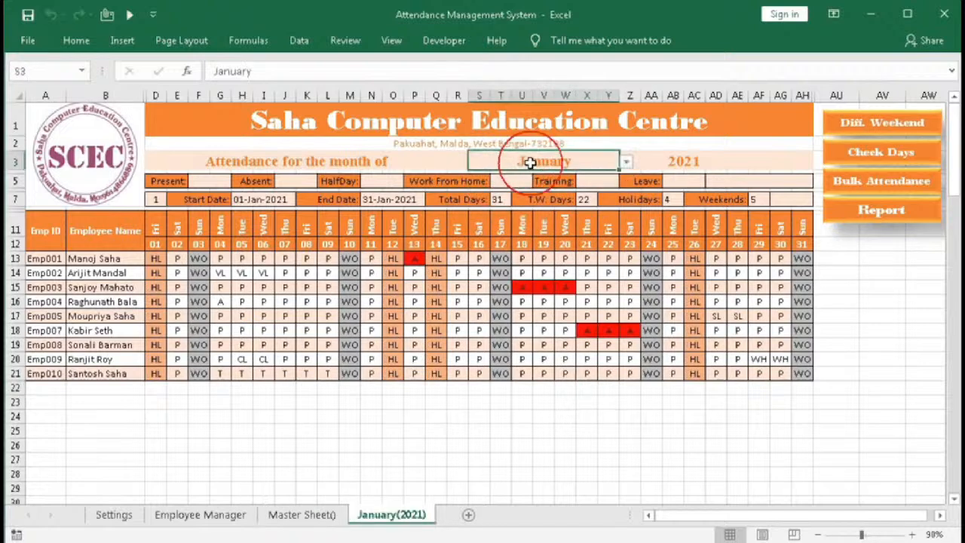
pyautogui.click(626, 162)
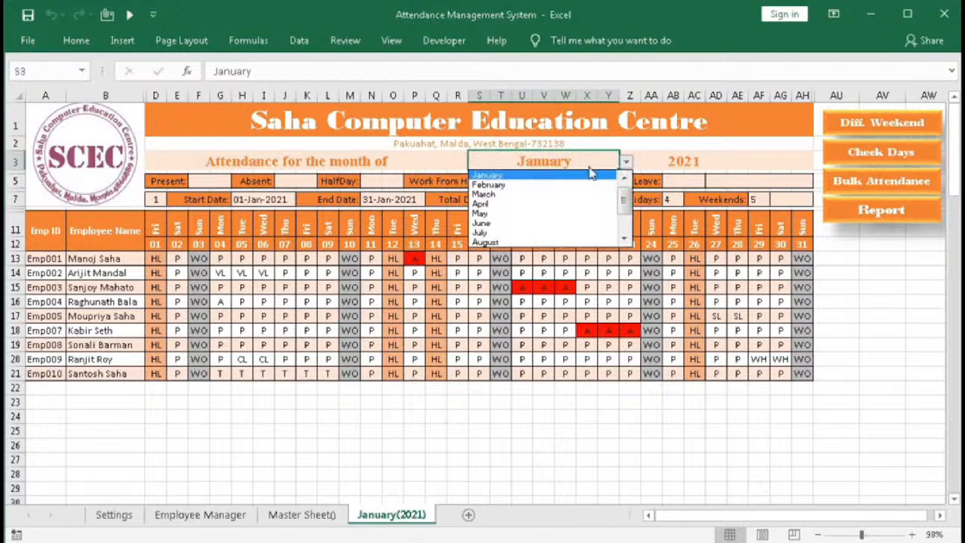
pyautogui.click(490, 184)
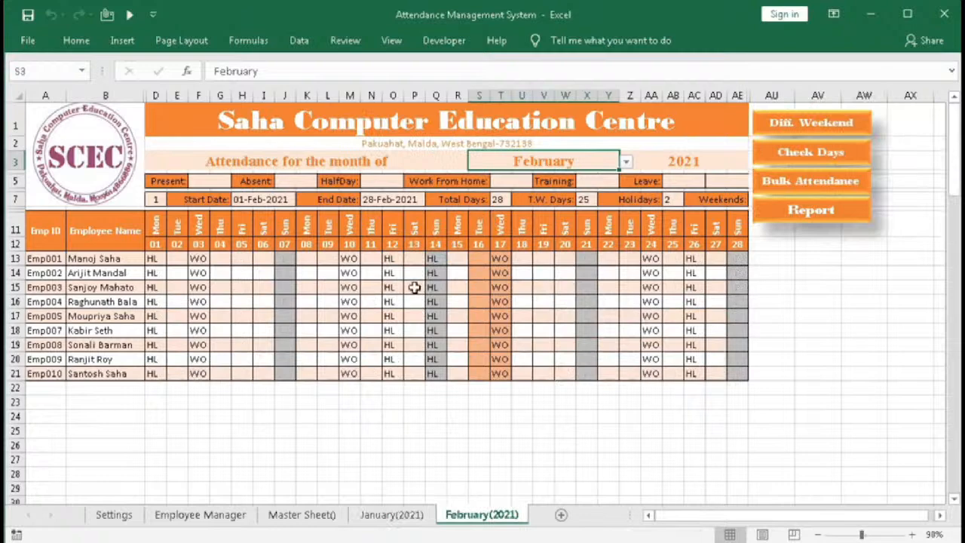
pyautogui.click(316, 519)
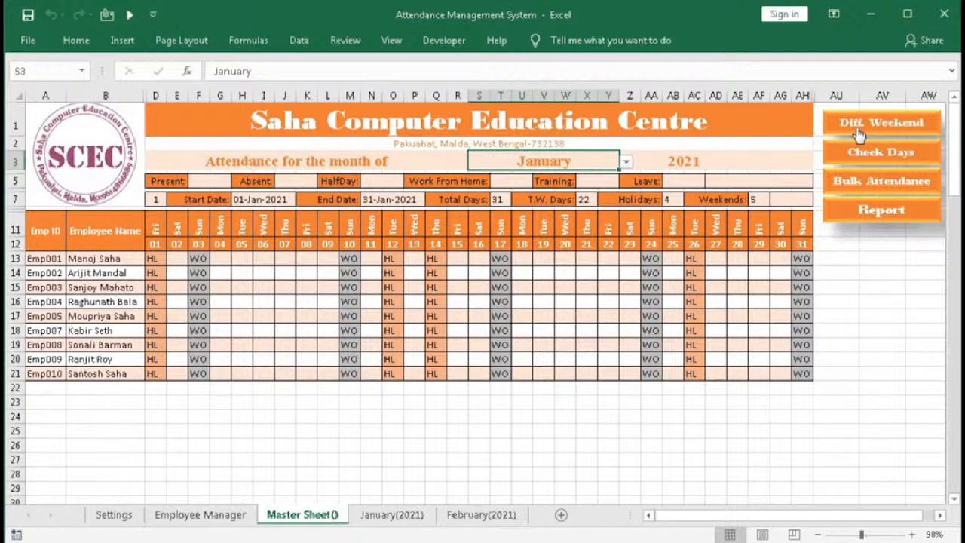
pyautogui.click(873, 215)
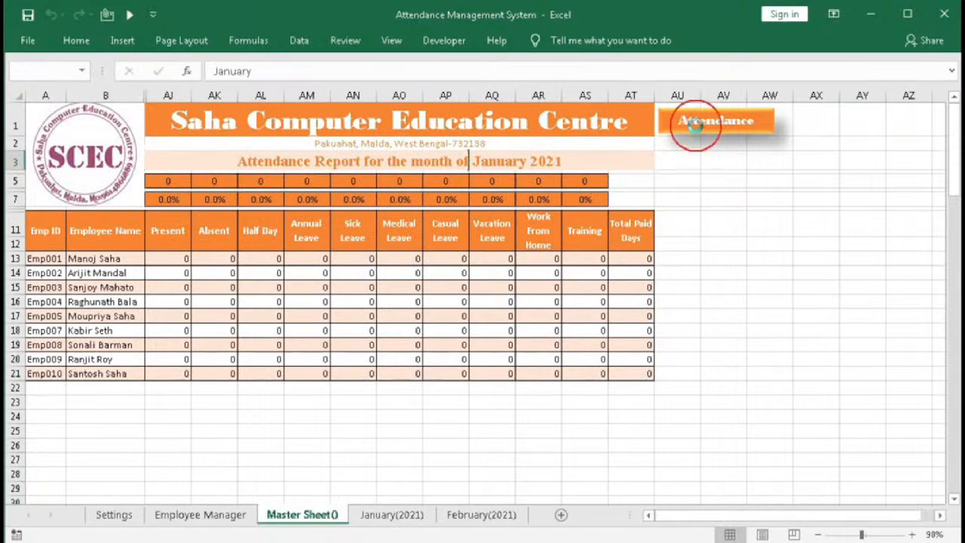
pyautogui.click(691, 124)
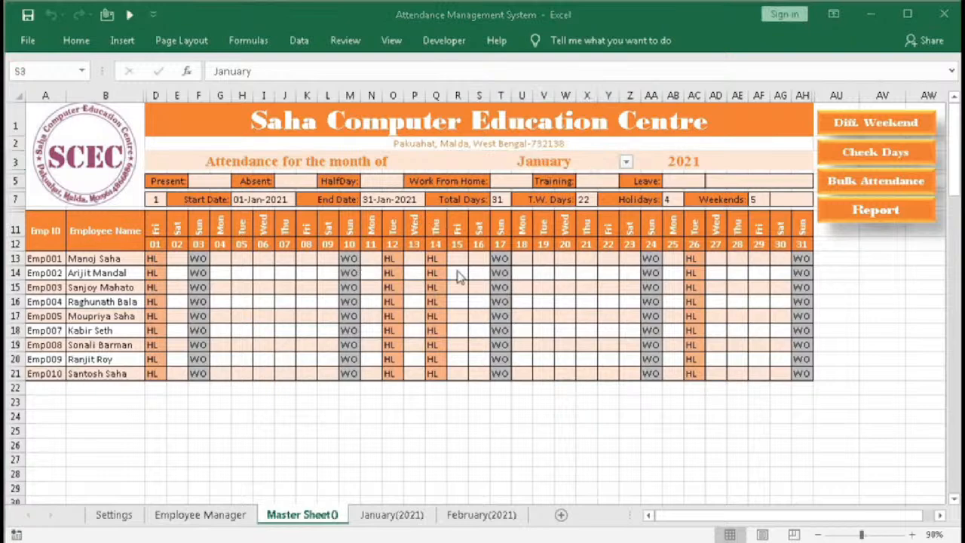
pyautogui.click(476, 515)
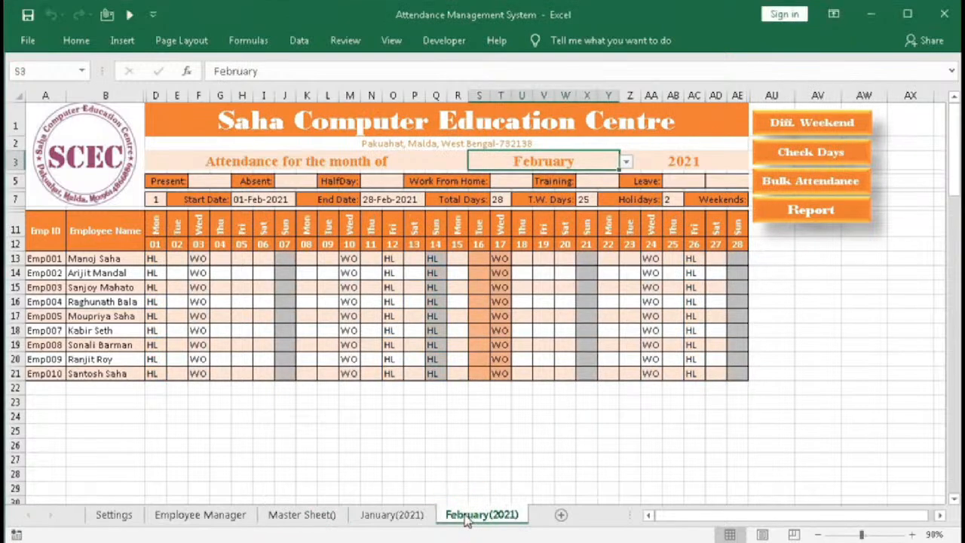
# Step: Delete the February(2021) sheet
pyautogui.rightClick(475, 515)
pyautogui.click(502, 347)
pyautogui.click(460, 326)
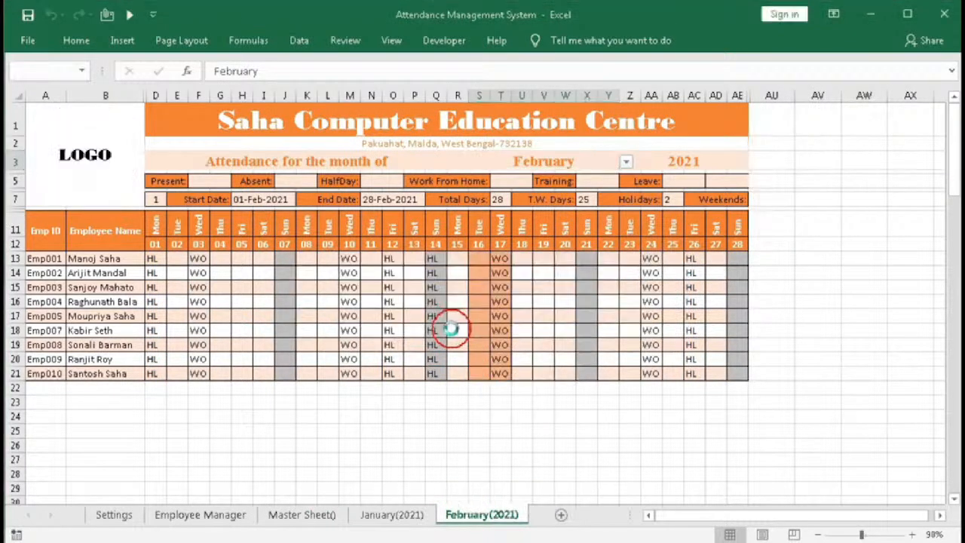
# Step: Insert a new worksheet and name it Pre Booked Leave
pyautogui.click(468, 514)
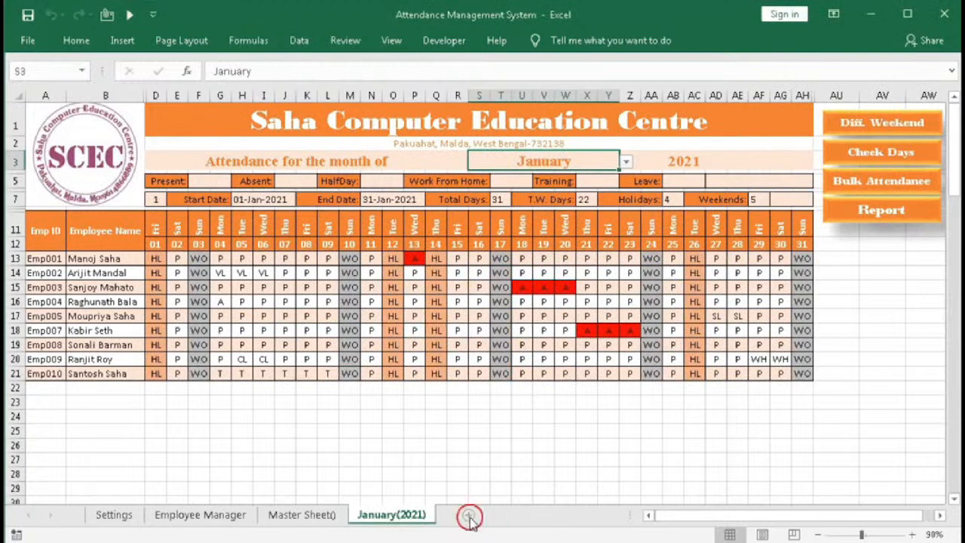
pyautogui.click(461, 515)
pyautogui.doubleClick(462, 516)
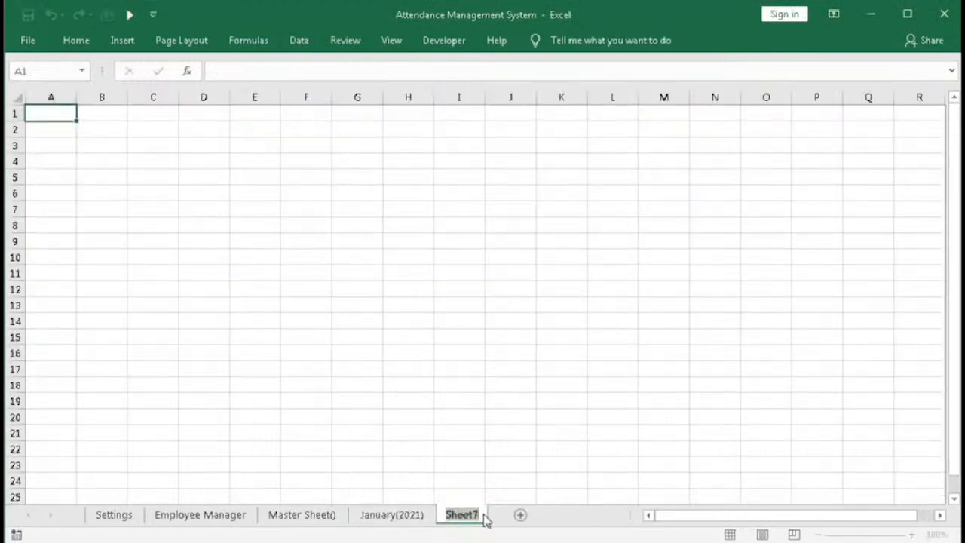
pyautogui.write('Pre B')
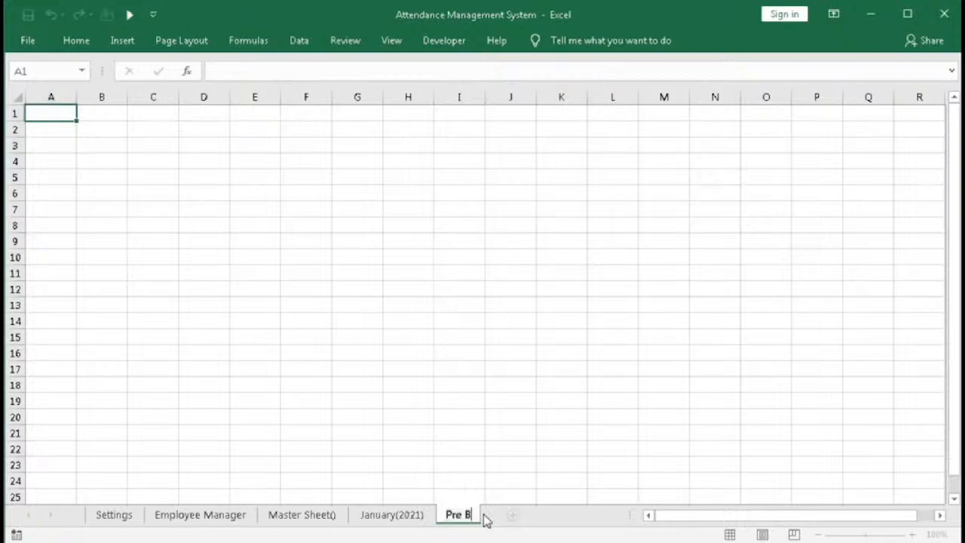
pyautogui.write('ooked Leaved')
pyautogui.press('BackSpace')
pyautogui.press('Return')
# Step: Narrow column A, enter the Pre Booked Leave title in B2, and shrink row 3
pyautogui.moveTo(76, 103); pyautogui.dragTo(15, 109)
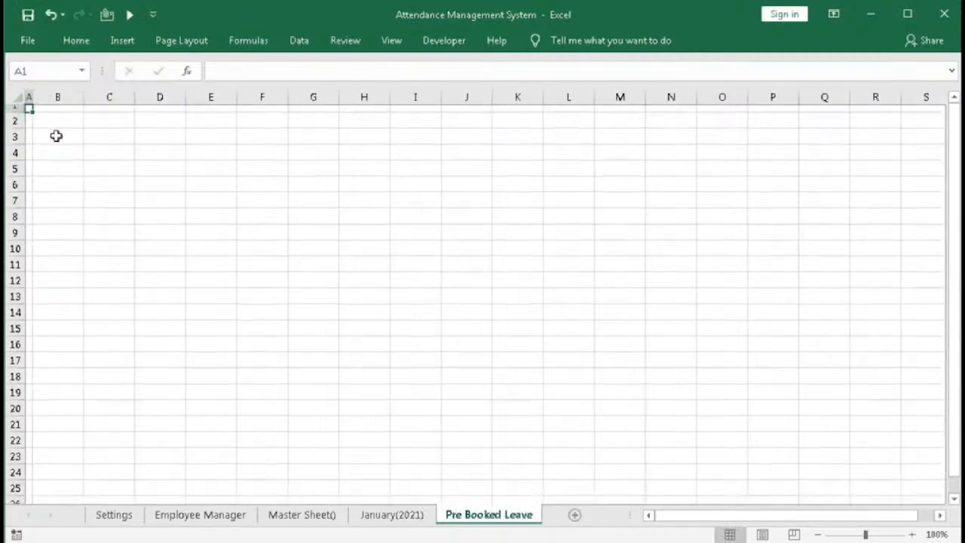
pyautogui.click(79, 122)
pyautogui.write('Pre Booked Leave')
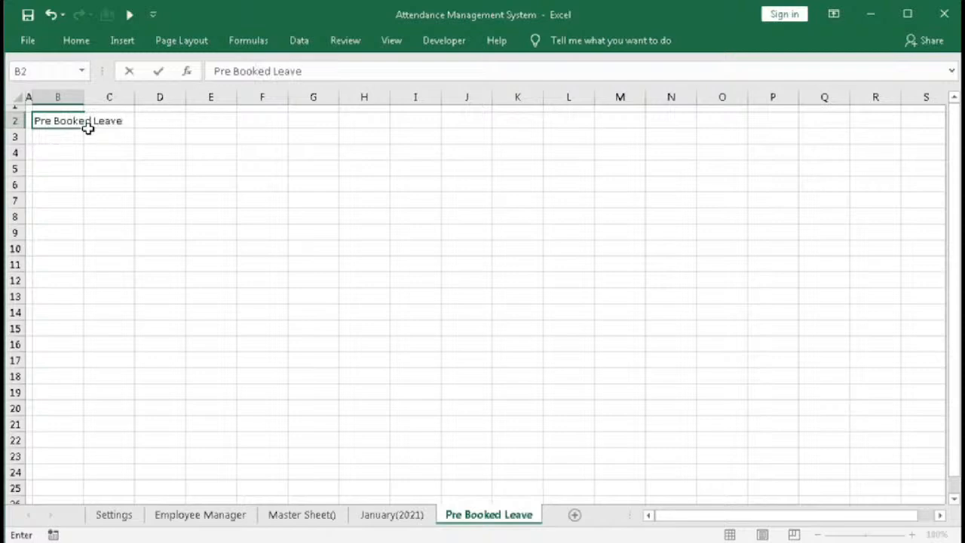
pyautogui.press('Return')
pyautogui.moveTo(15, 144); pyautogui.dragTo(12, 136)
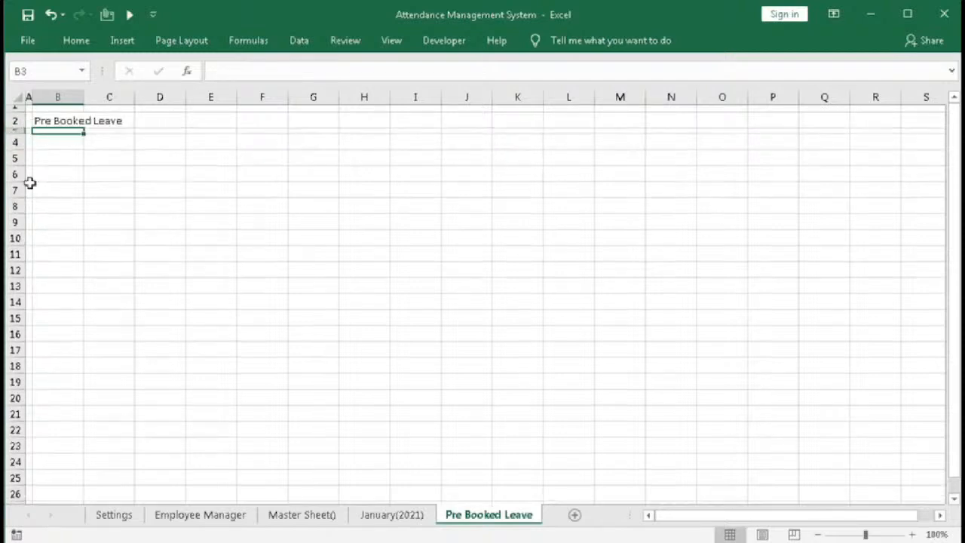
# Step: Enter headers Emp ID, Employee Name, Leave Type, Leave From, Leave To, Total Days in B4:G4
pyautogui.click(54, 141)
pyautogui.write('E')
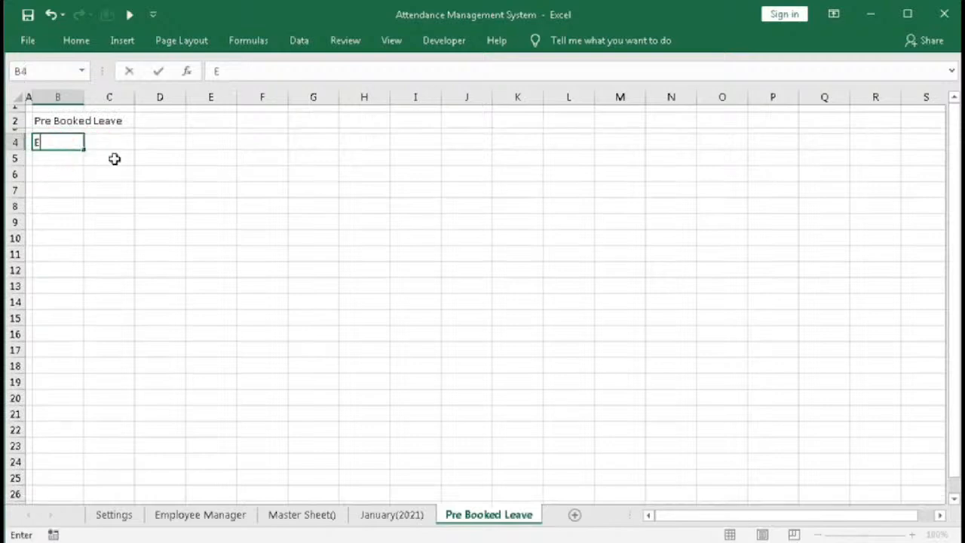
pyautogui.write('mp ID')
pyautogui.press('Tab')
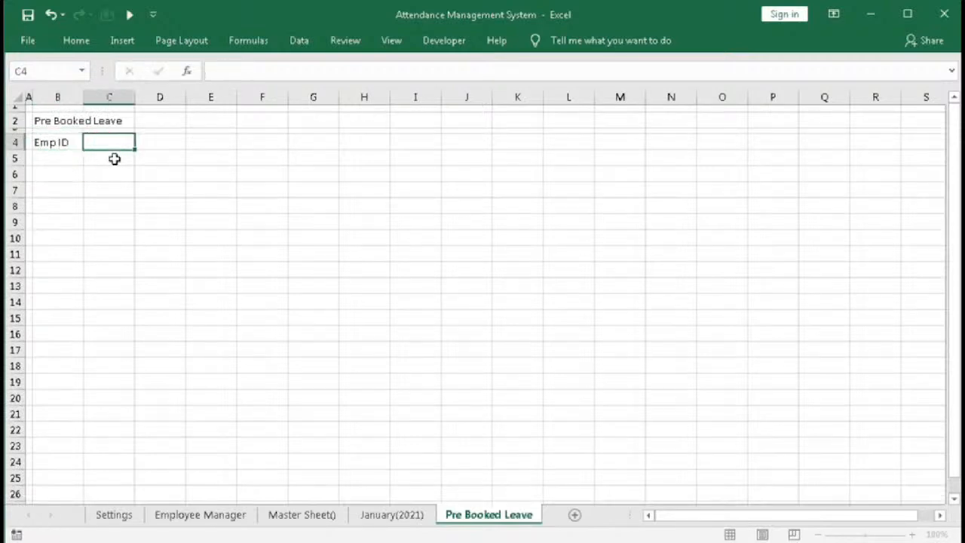
pyautogui.write('Employee Name')
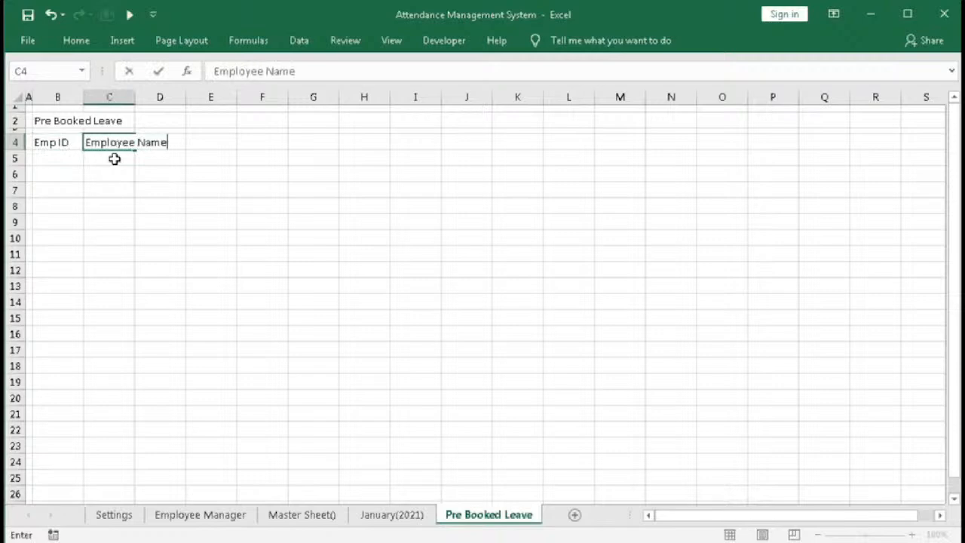
pyautogui.press('Tab')
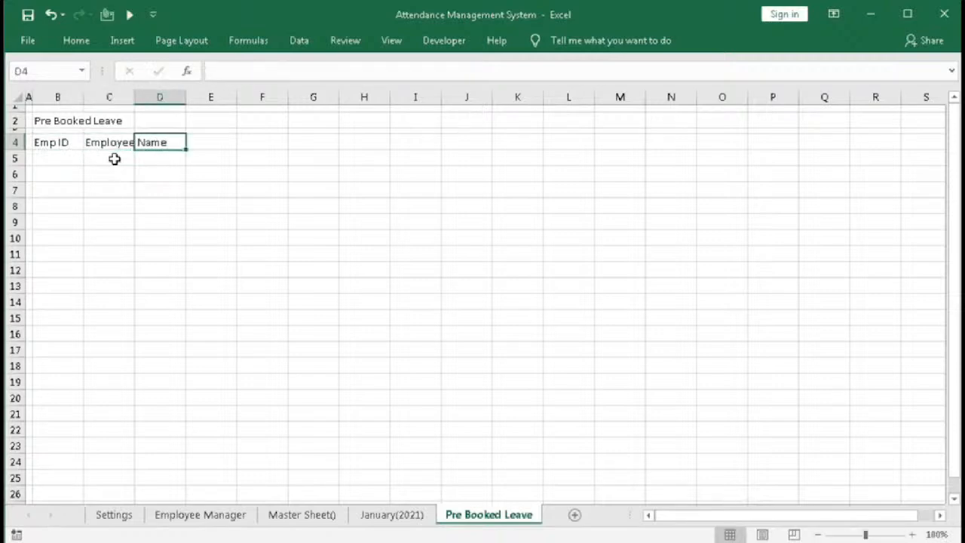
pyautogui.write('Leave')
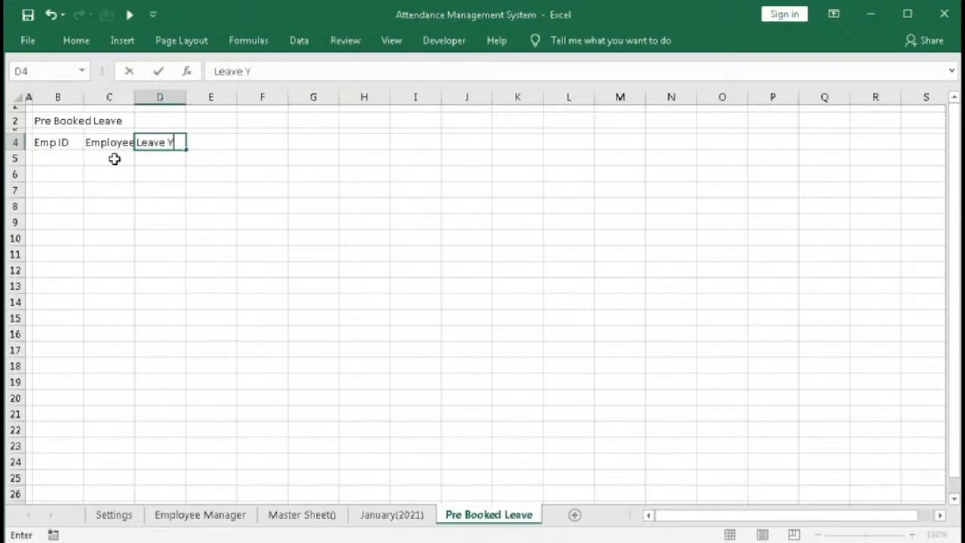
pyautogui.write(' Type')
pyautogui.press('Tab')
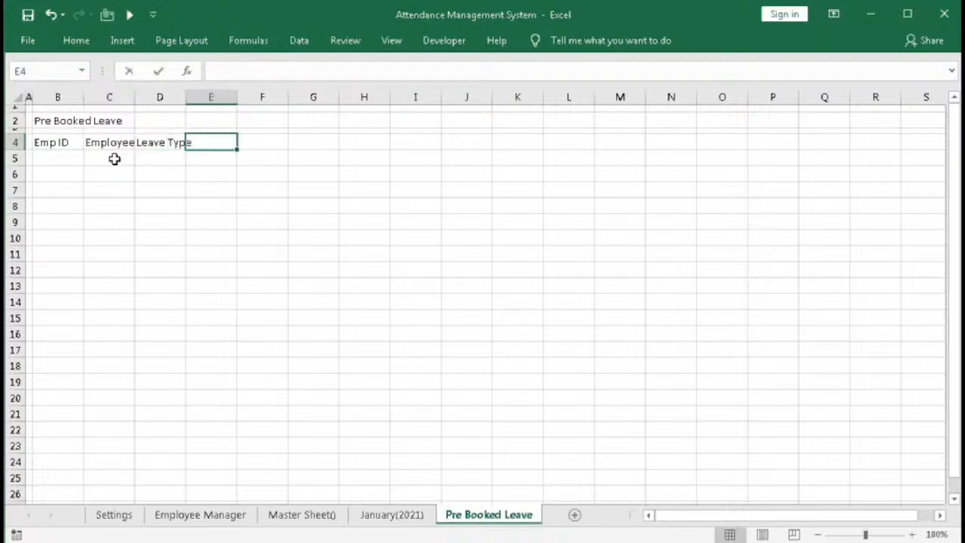
pyautogui.write('Leave From')
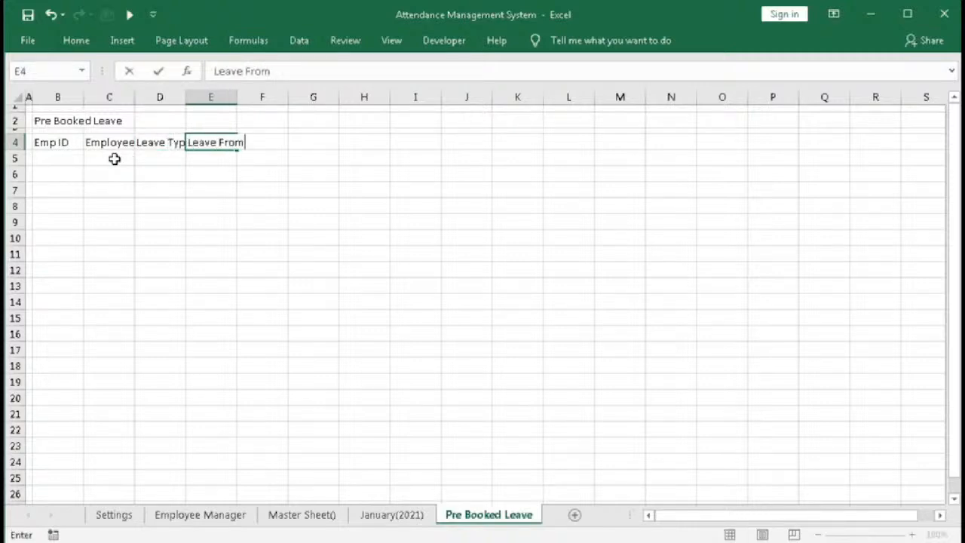
pyautogui.press('Tab')
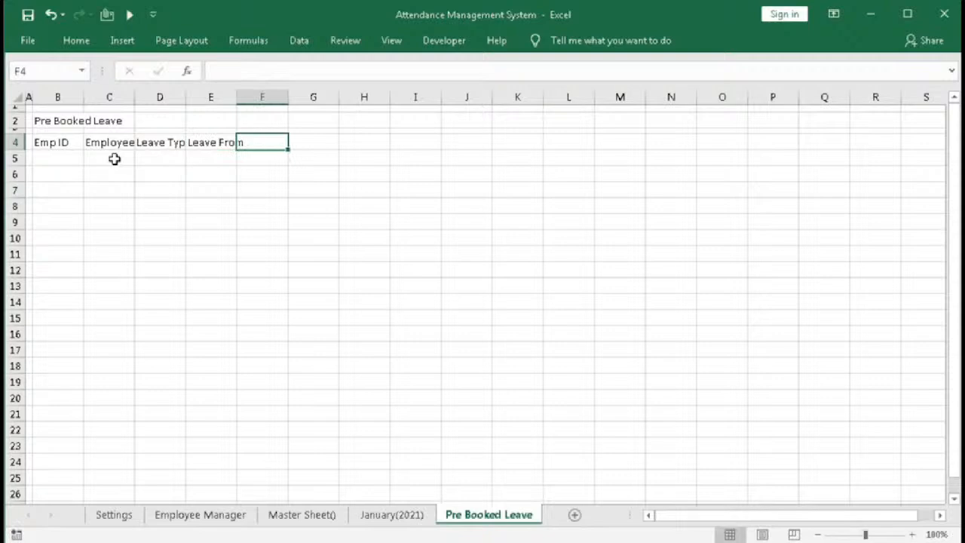
pyautogui.write('Leave To')
pyautogui.press('Tab')
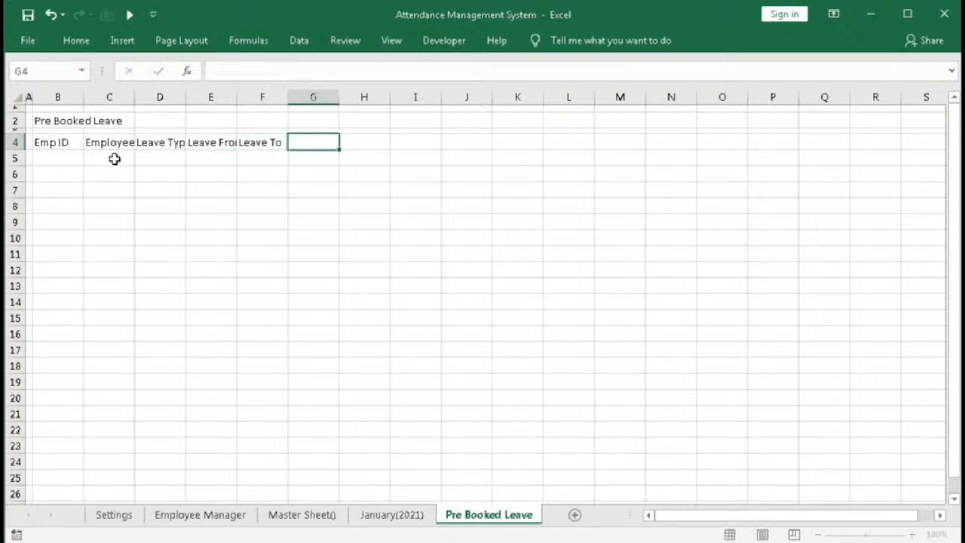
pyautogui.write('Total')
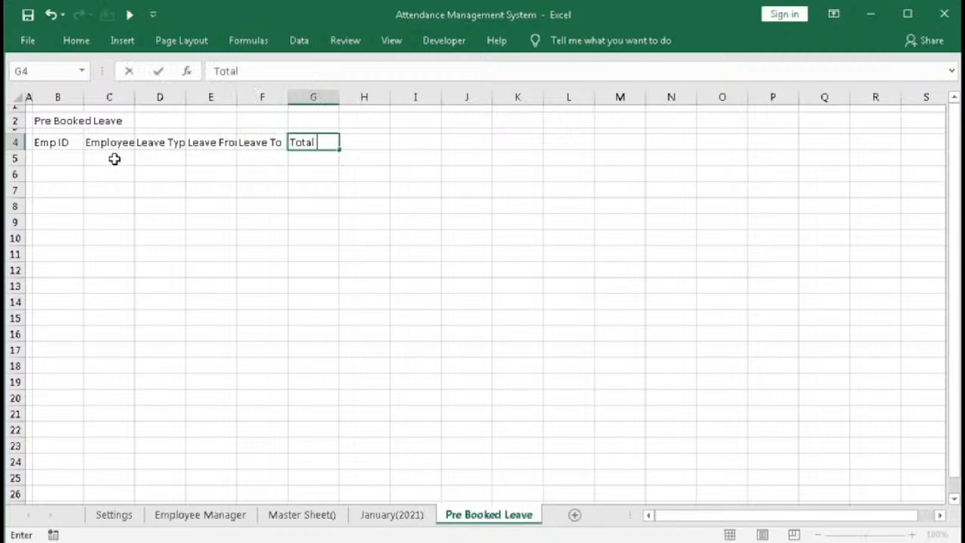
pyautogui.write(' Days')
pyautogui.press('Return')
pyautogui.click(41, 120)
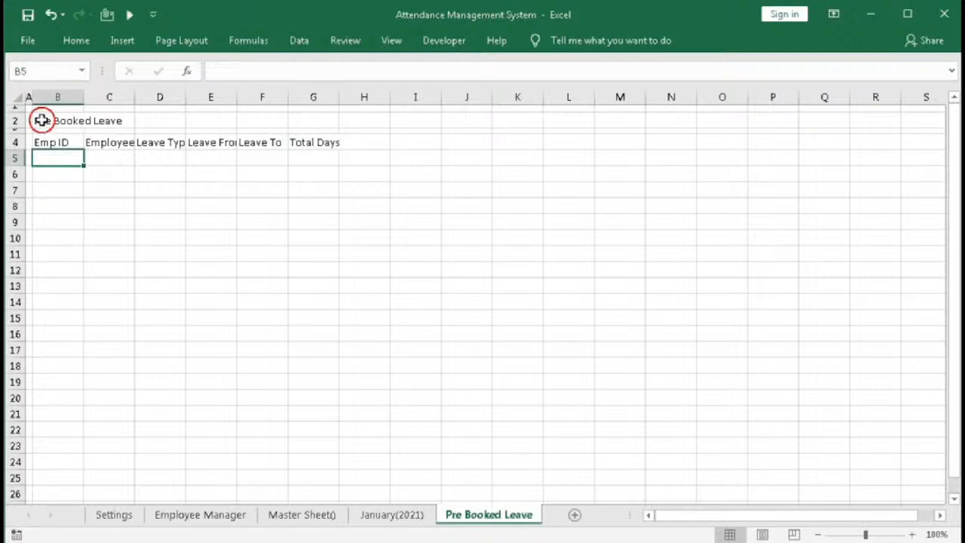
# Step: Fill the B2:G2 title row light orange and set its font to Bodoni MT Black
pyautogui.moveTo(42, 119); pyautogui.dragTo(316, 121)
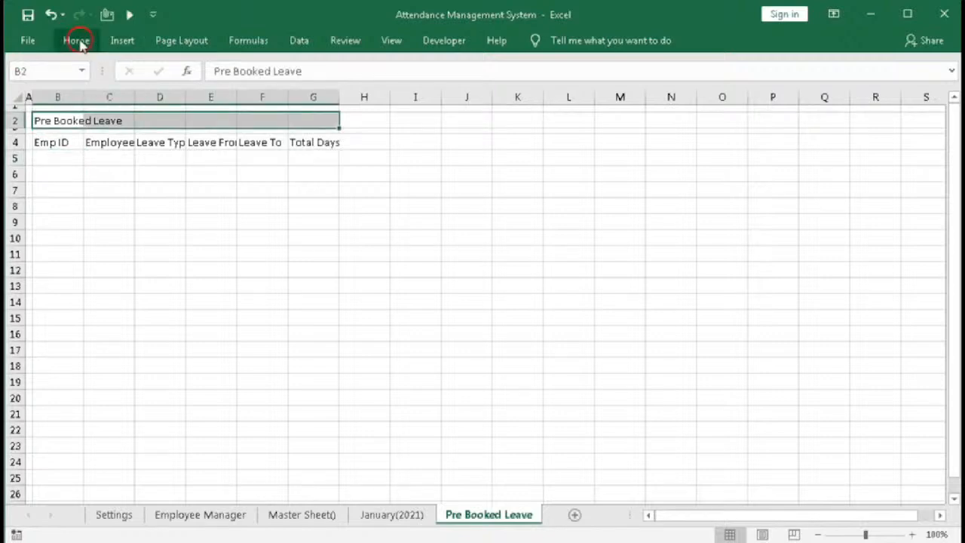
pyautogui.click(76, 40)
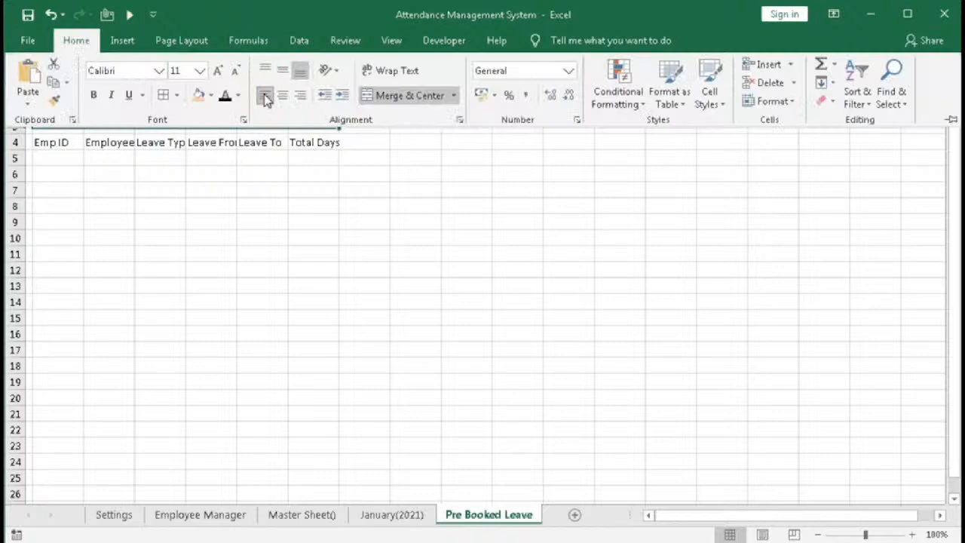
pyautogui.click(210, 95)
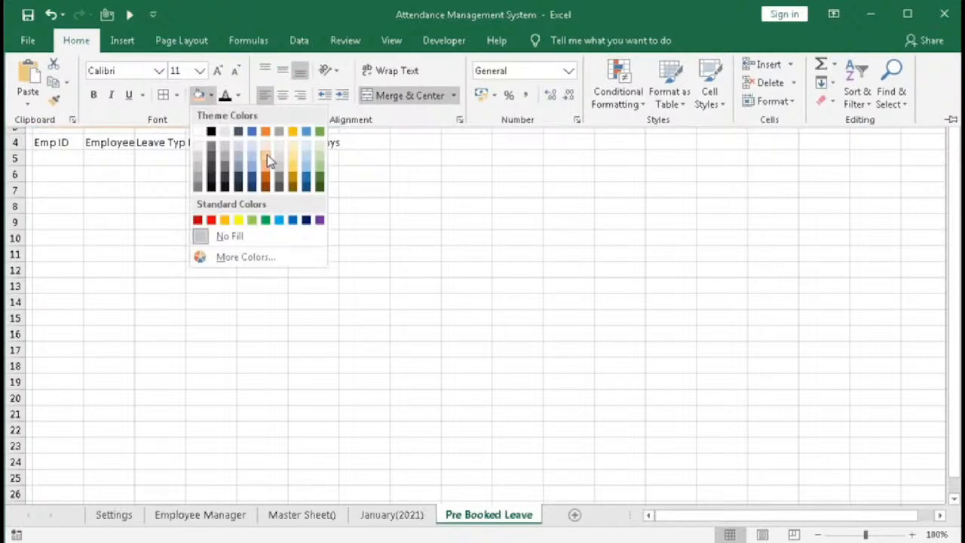
pyautogui.click(269, 160)
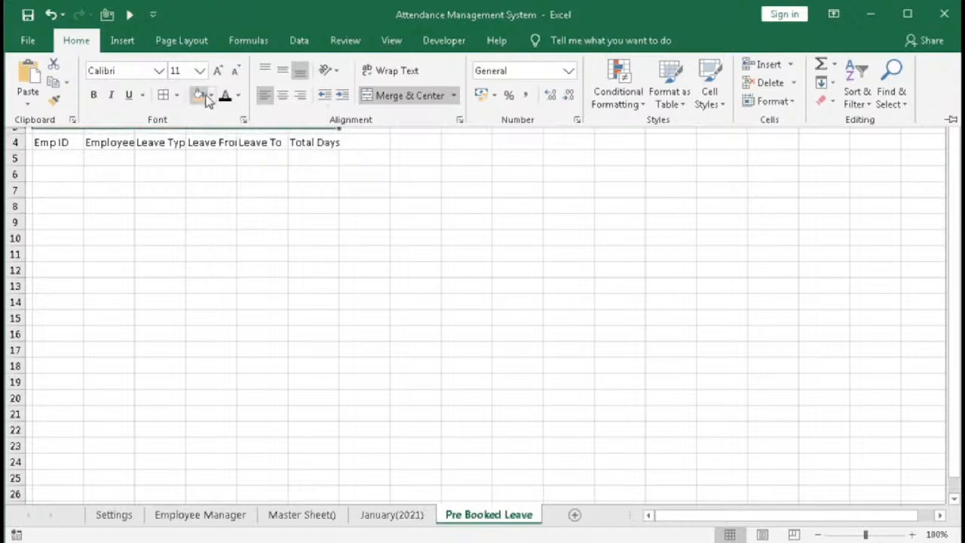
pyautogui.click(211, 95)
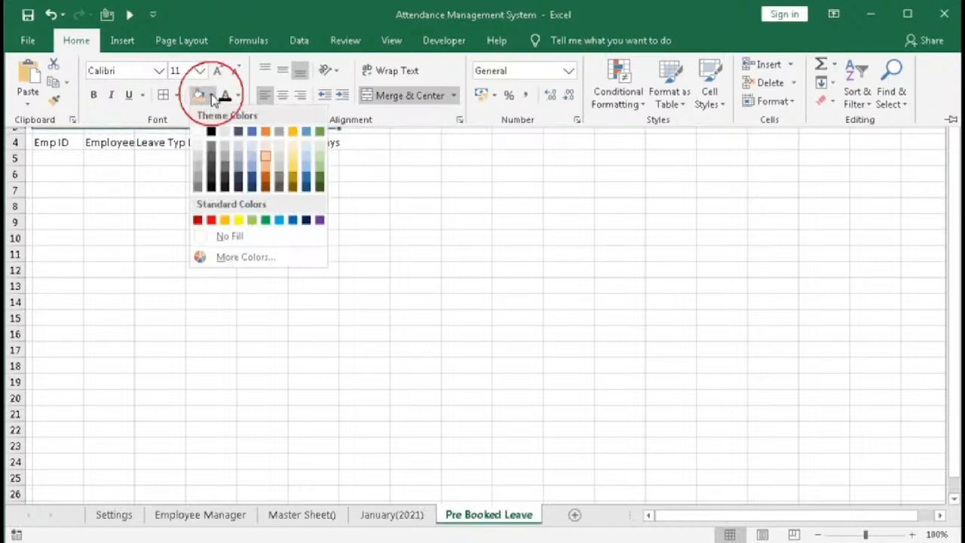
pyautogui.click(265, 159)
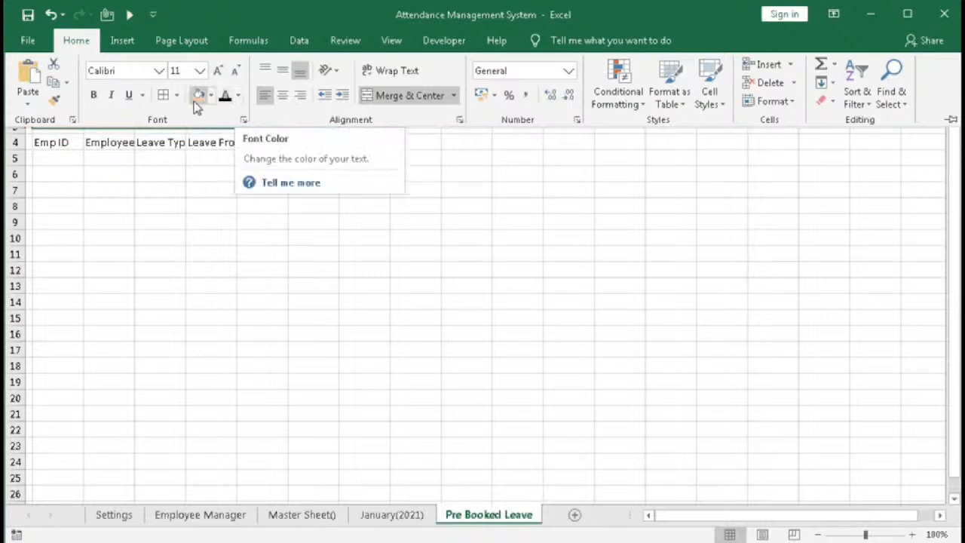
pyautogui.click(159, 70)
pyautogui.scroll(-7, 161, 348)
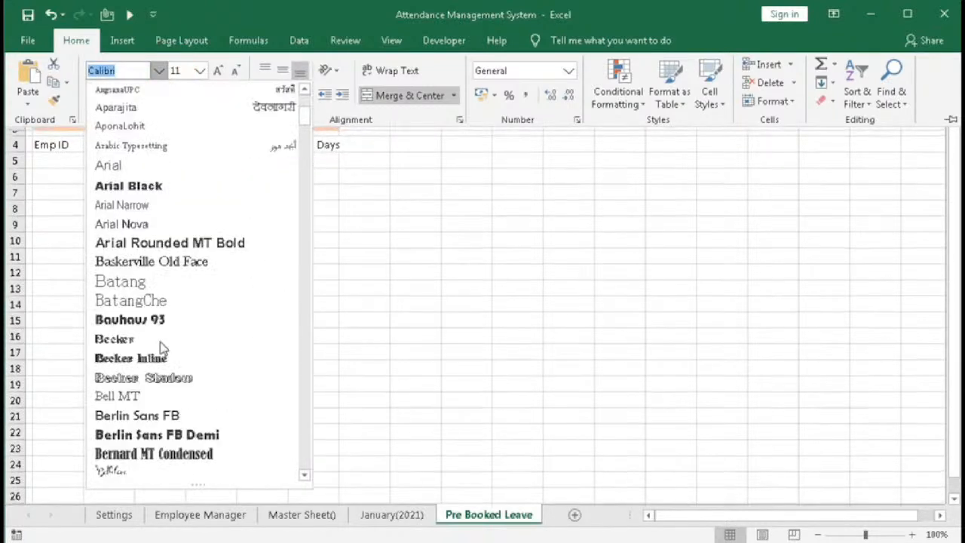
pyautogui.click(174, 413)
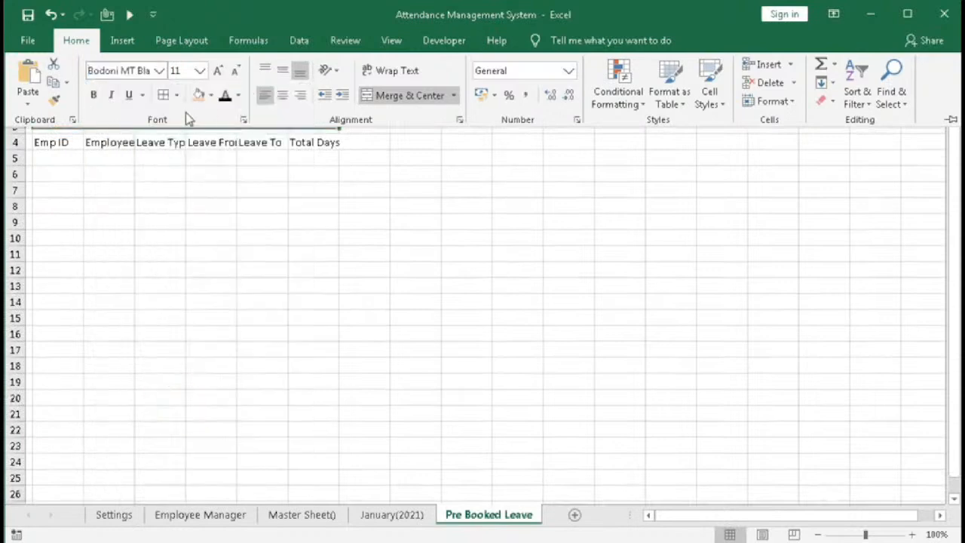
# Step: Add thick orange top and bottom borders to the title row via More Borders
pyautogui.click(177, 95)
pyautogui.click(190, 504)
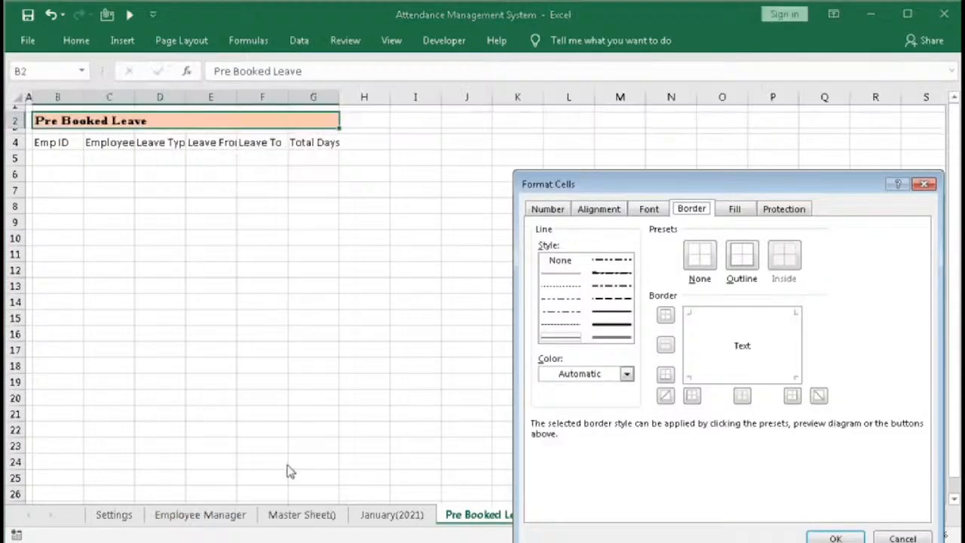
pyautogui.click(625, 374)
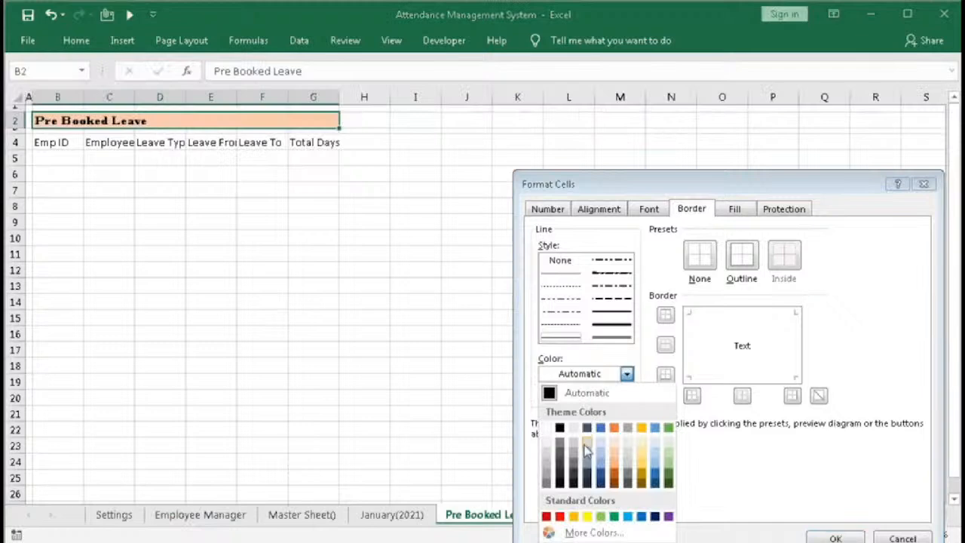
pyautogui.click(615, 428)
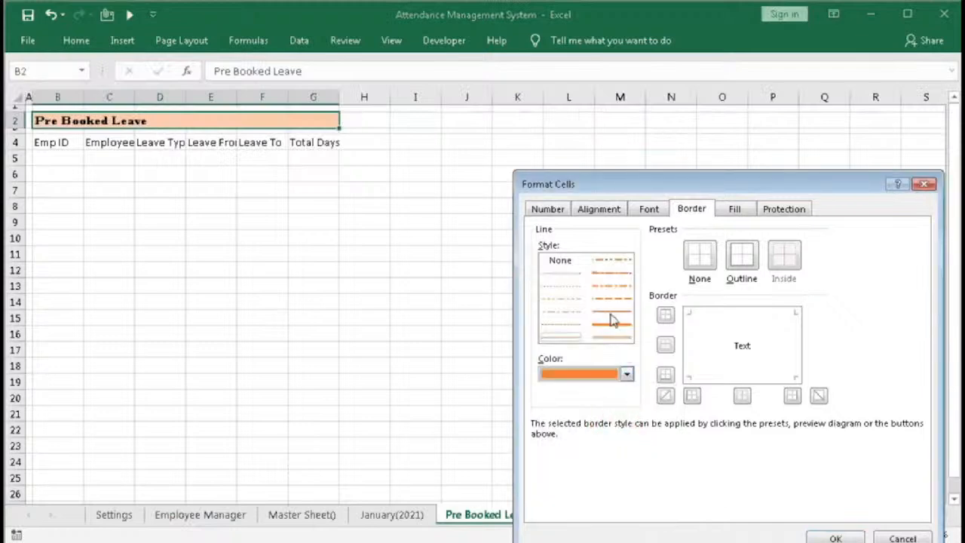
pyautogui.click(603, 317)
pyautogui.click(716, 317)
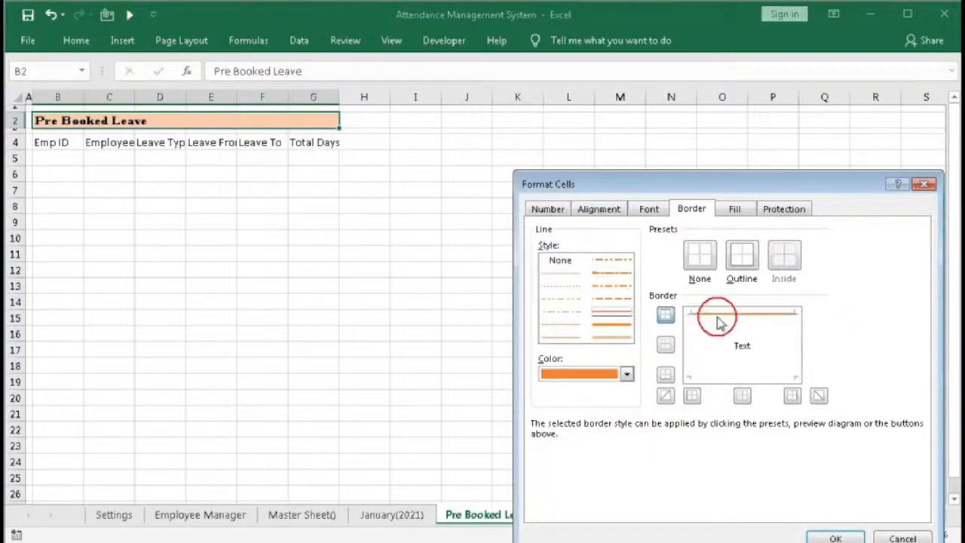
pyautogui.click(724, 379)
pyautogui.click(730, 179)
pyautogui.moveTo(730, 180); pyautogui.dragTo(722, 155)
pyautogui.click(828, 514)
pyautogui.click(395, 285)
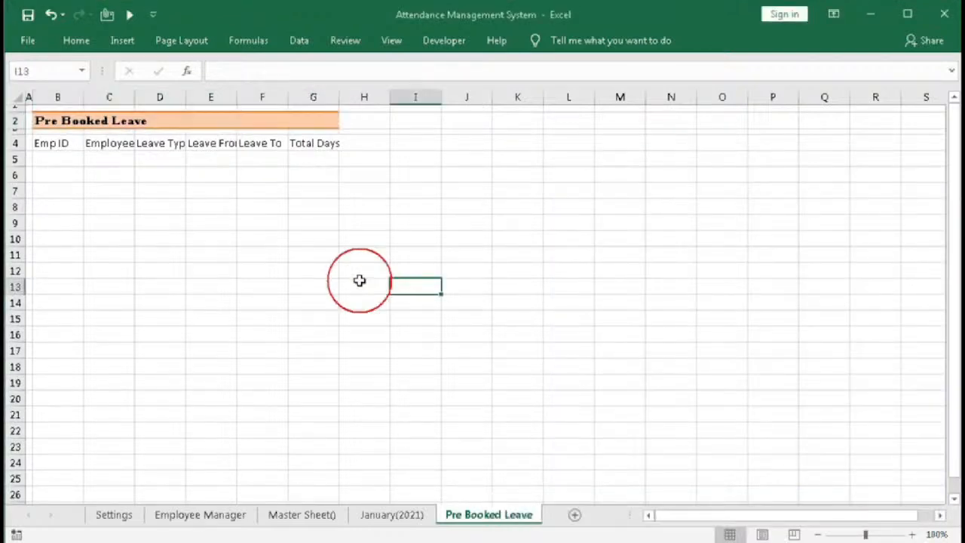
pyautogui.moveTo(45, 144); pyautogui.dragTo(308, 143)
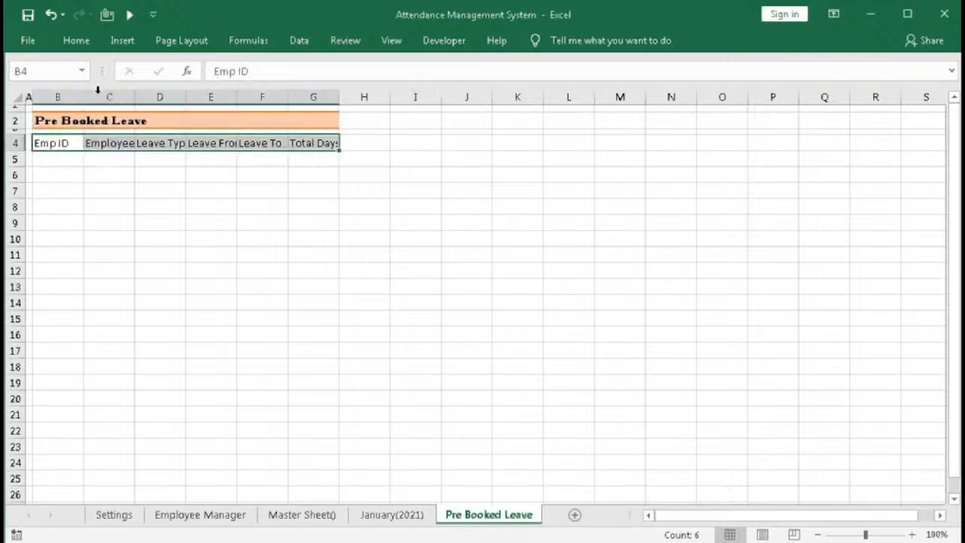
# Step: Give the B4:G4 headers an orange fill with bold white text
pyautogui.click(78, 41)
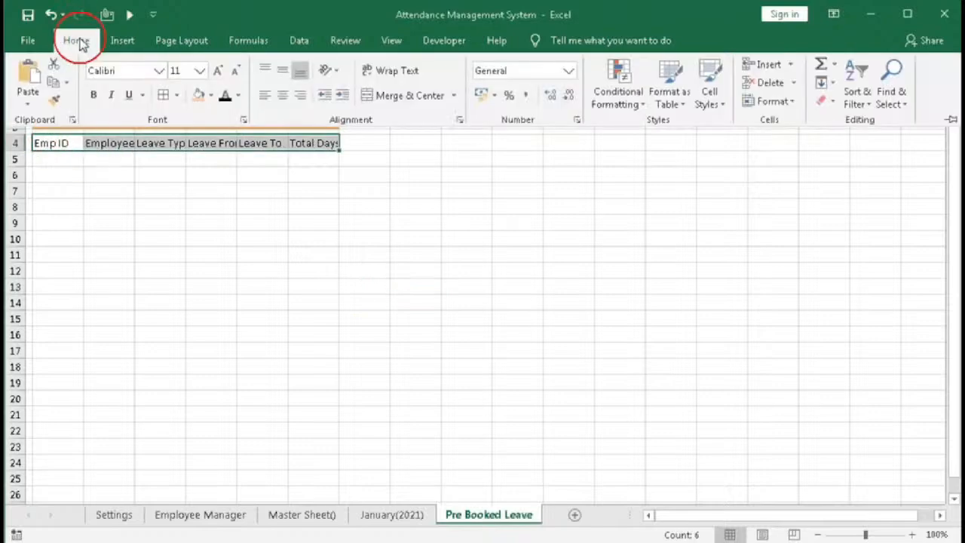
pyautogui.click(211, 96)
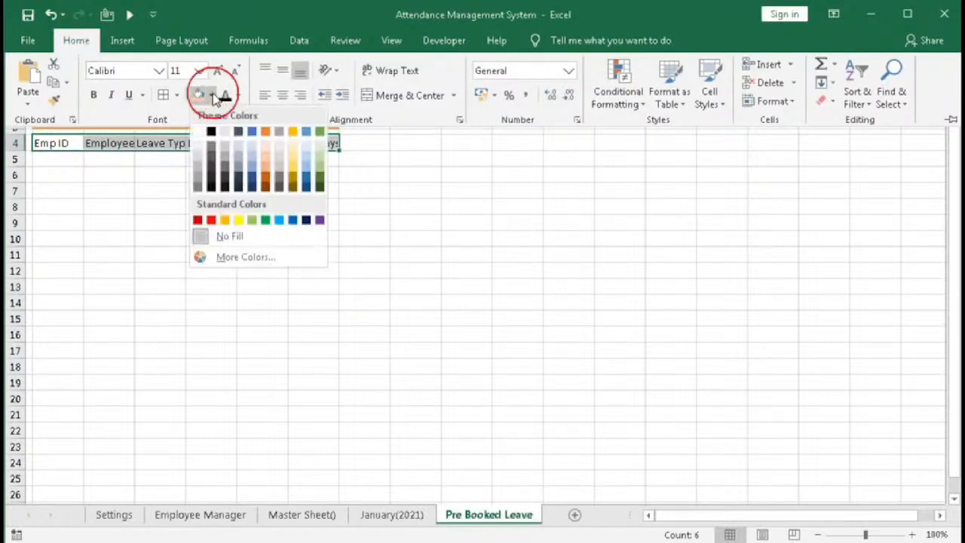
pyautogui.click(266, 132)
pyautogui.click(239, 98)
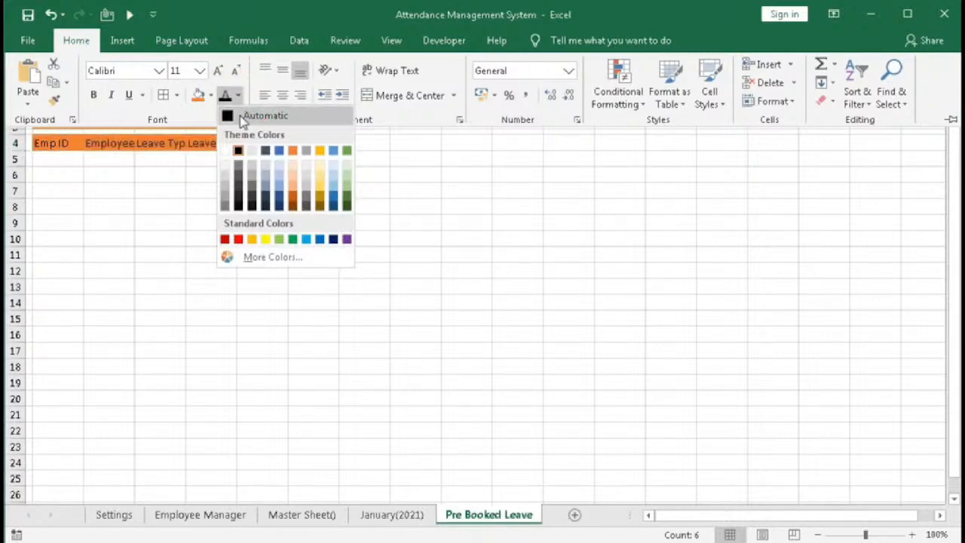
pyautogui.click(227, 151)
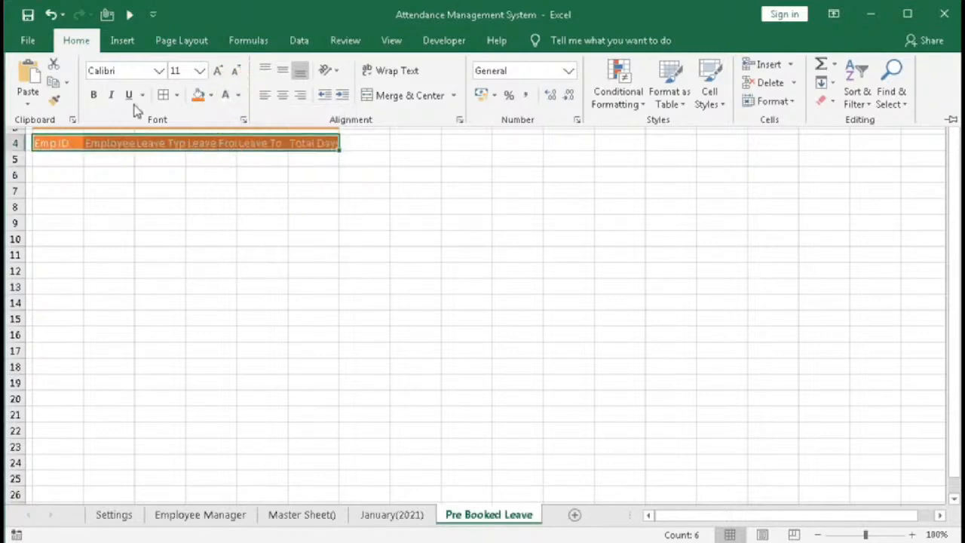
pyautogui.click(92, 95)
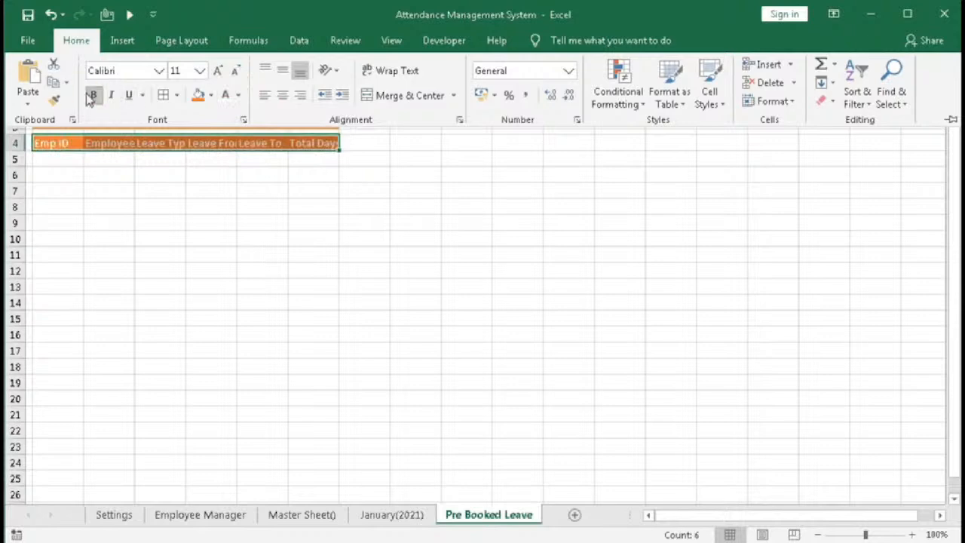
# Step: Add medium solid top and bottom borders to the header row
pyautogui.click(176, 95)
pyautogui.click(231, 503)
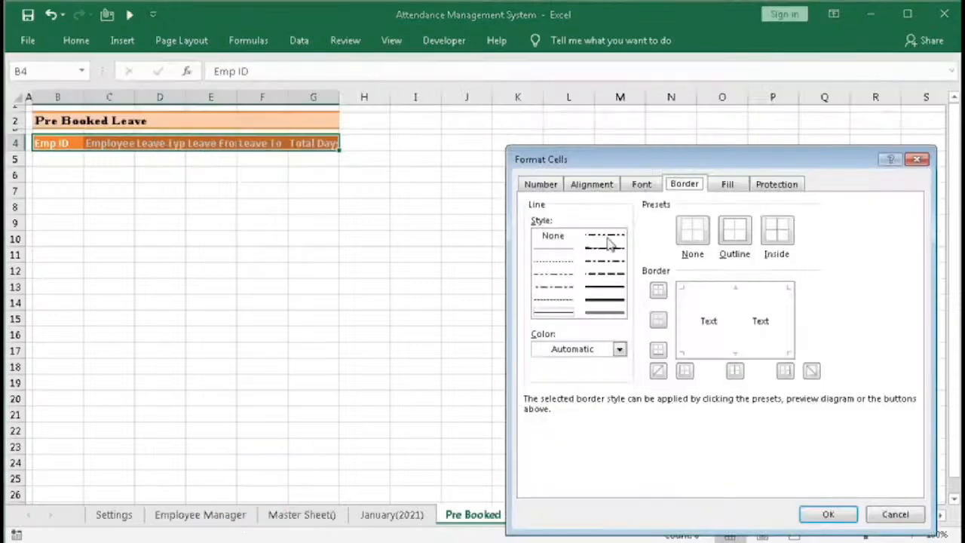
pyautogui.moveTo(594, 164); pyautogui.dragTo(495, 133)
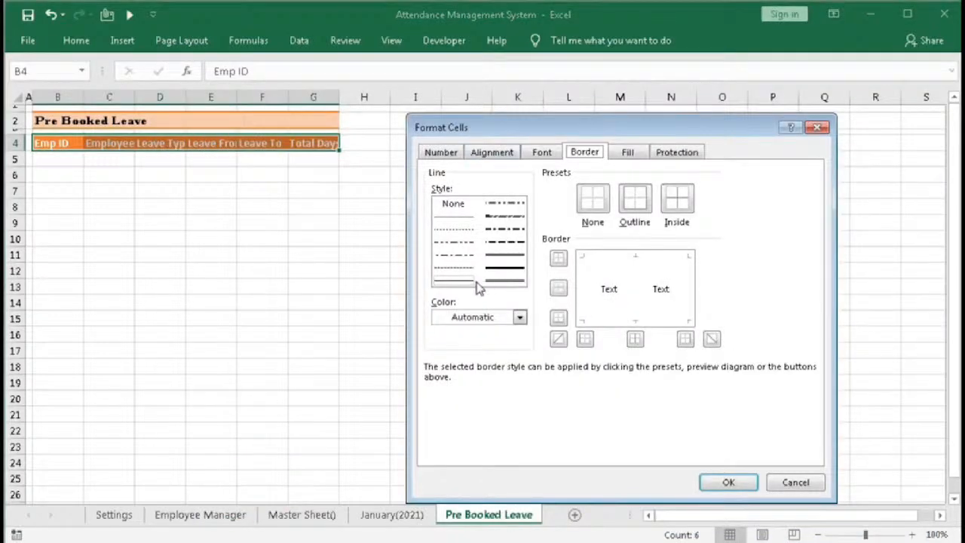
pyautogui.click(505, 255)
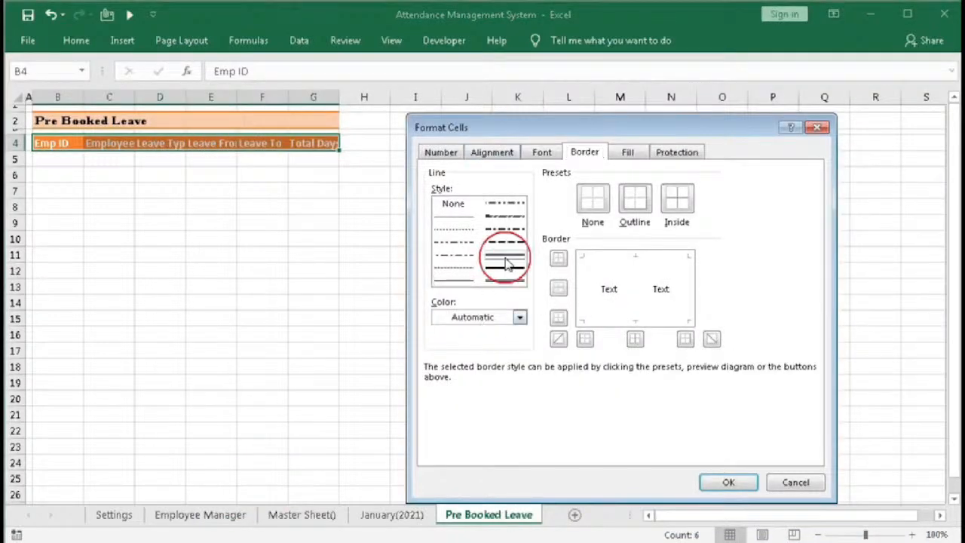
pyautogui.click(618, 260)
pyautogui.click(614, 318)
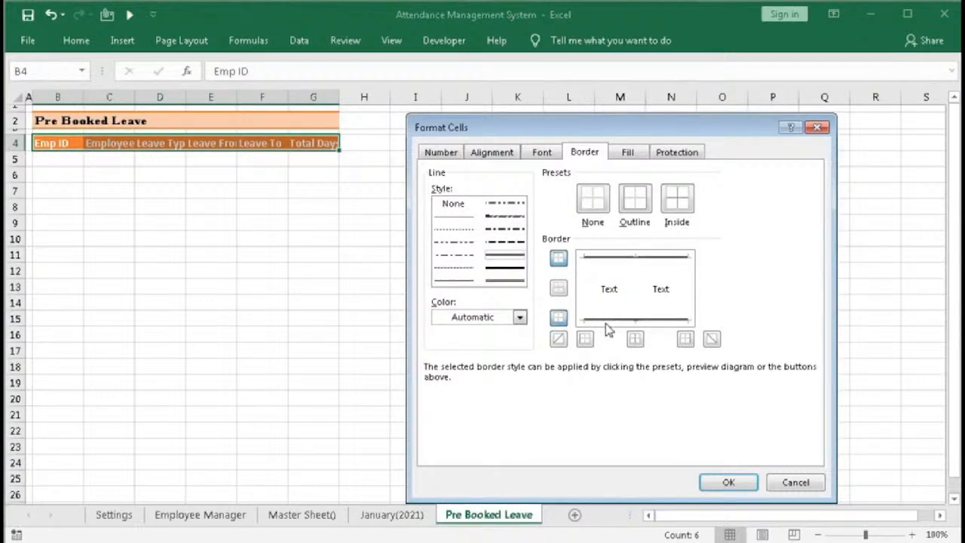
pyautogui.click(725, 479)
pyautogui.click(377, 311)
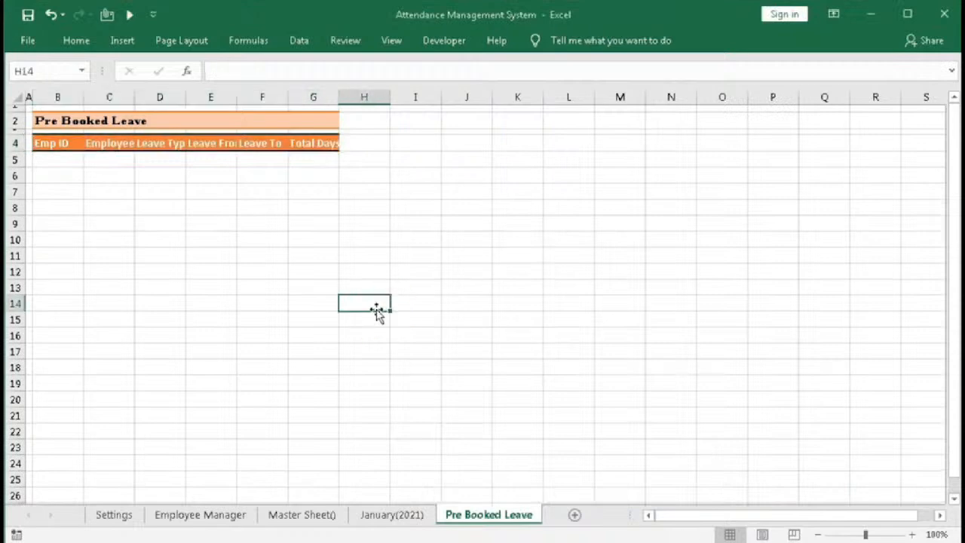
# Step: AutoFit columns B through G to their header text, then select the first data row B6:G6
pyautogui.moveTo(76, 97); pyautogui.dragTo(340, 97)
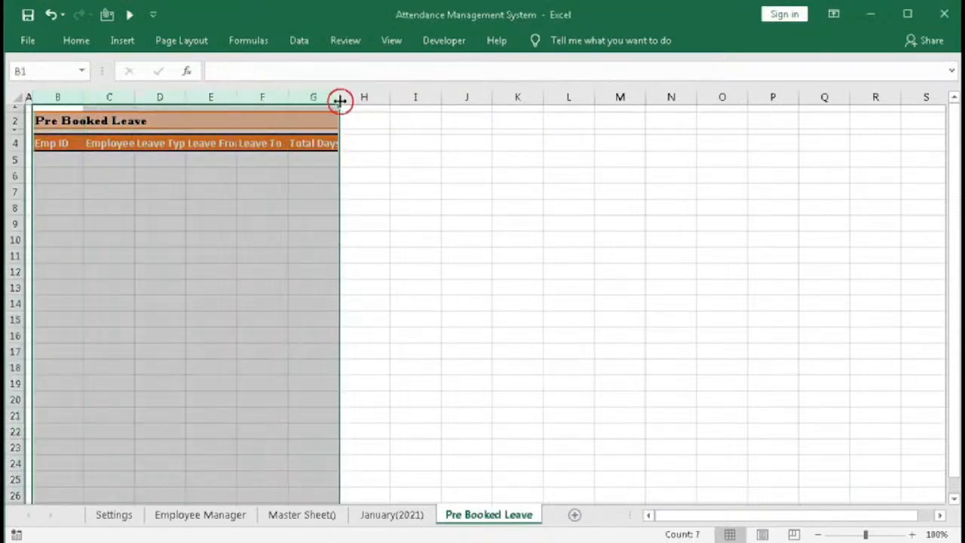
pyautogui.doubleClick(340, 97)
pyautogui.click(291, 237)
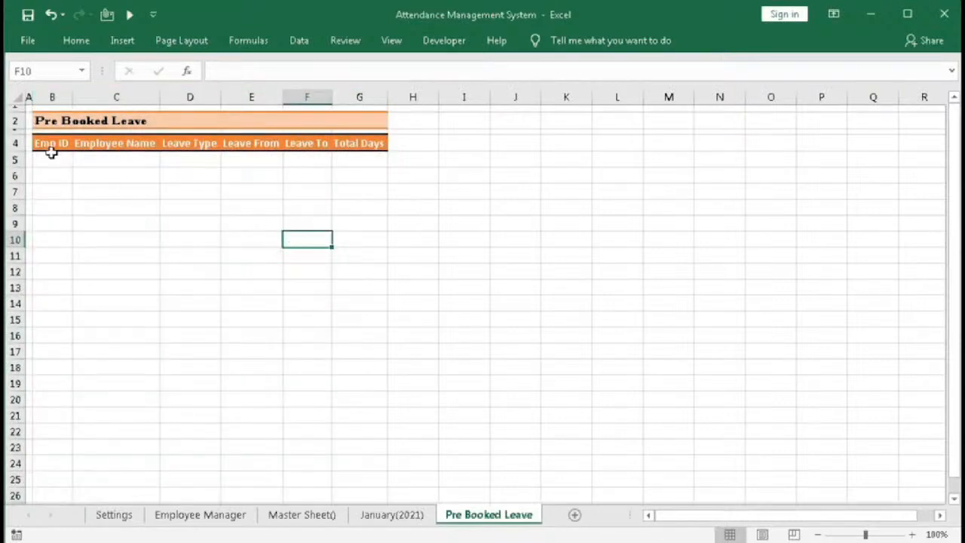
pyautogui.moveTo(45, 158); pyautogui.dragTo(353, 163)
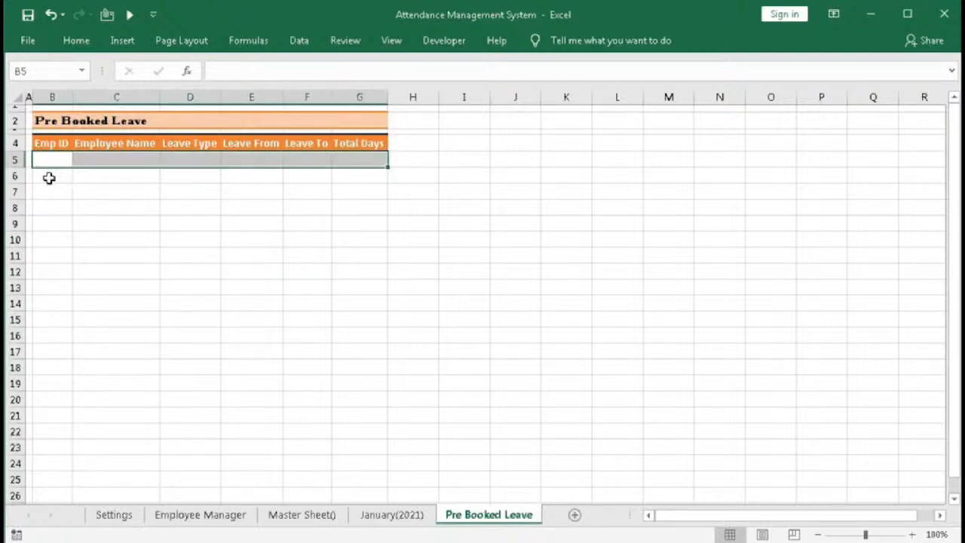
pyautogui.moveTo(48, 178); pyautogui.dragTo(359, 176)
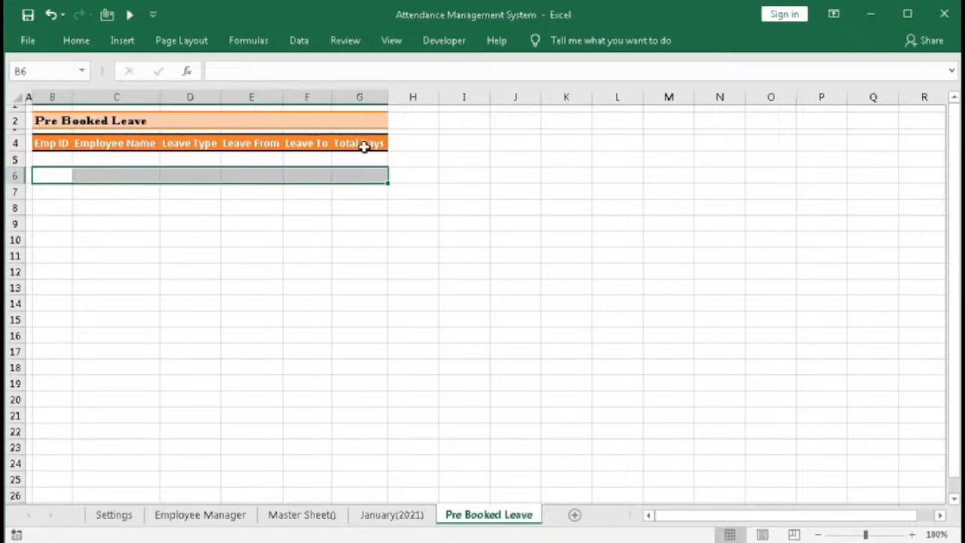
# Step: Start a new defined name called PBL_EmpID in the Name Manager
pyautogui.click(241, 42)
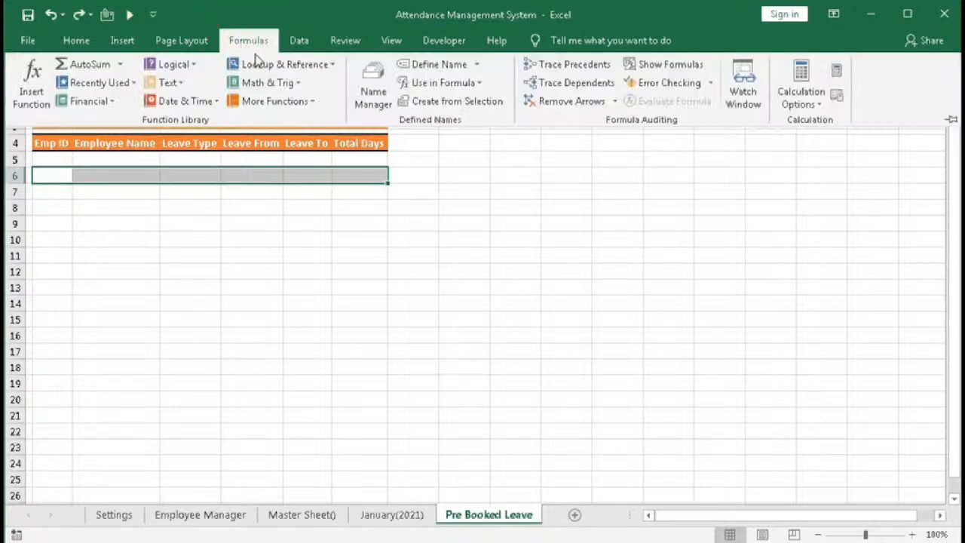
pyautogui.click(371, 86)
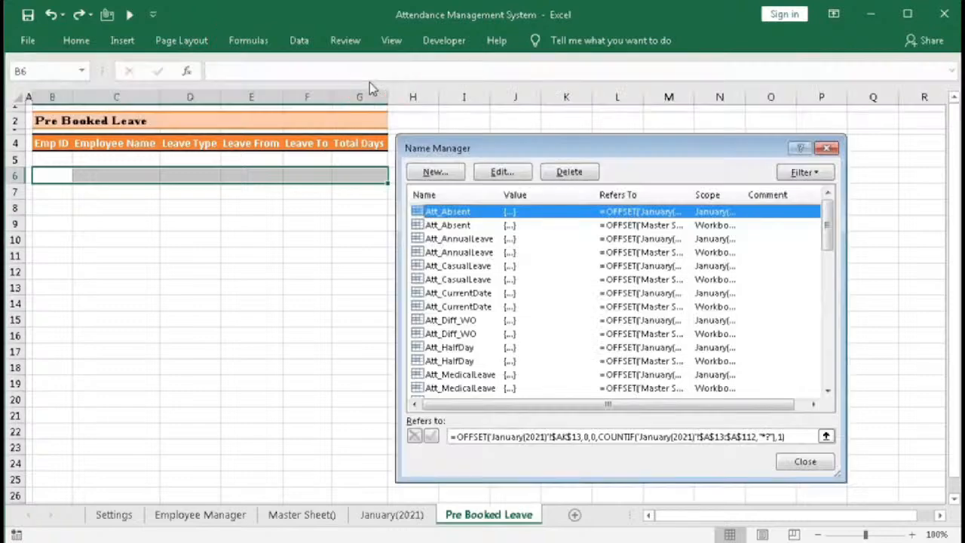
pyautogui.click(436, 172)
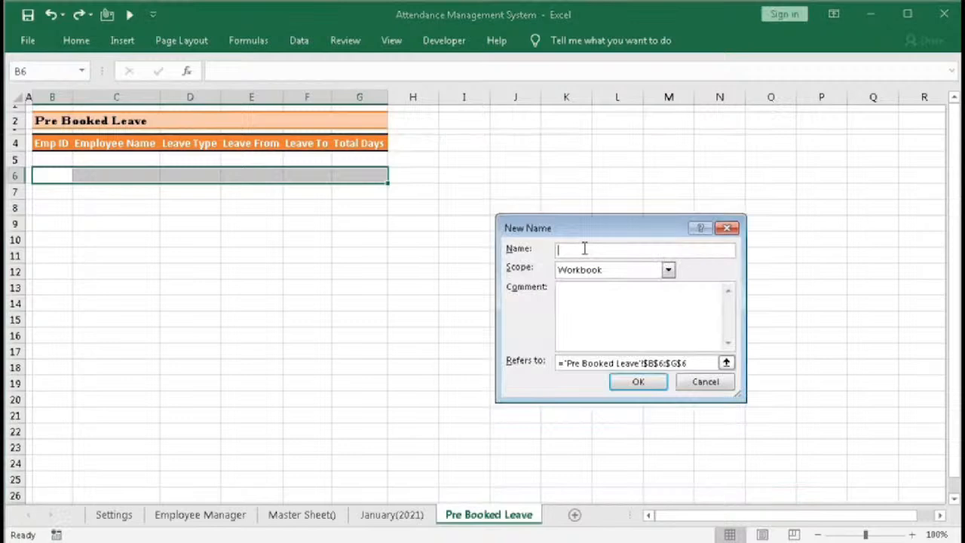
pyautogui.write('PBL_EmpID')
# Step: Make PBL_EmpID refer to =OFFSET($B$4,1,0,COUNTA(column B to row 9999),1) and confirm
pyautogui.moveTo(689, 363); pyautogui.dragTo(523, 367)
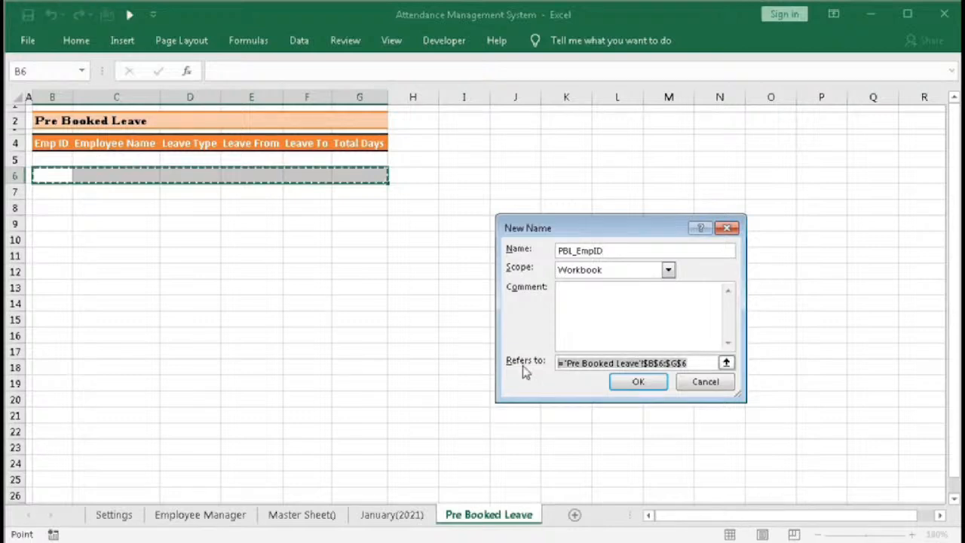
pyautogui.write('=')
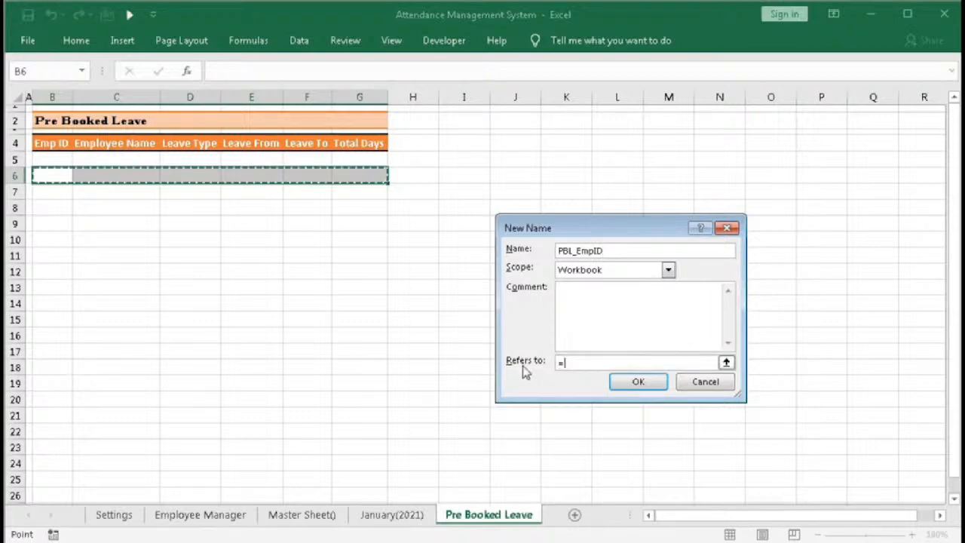
pyautogui.write('offset')
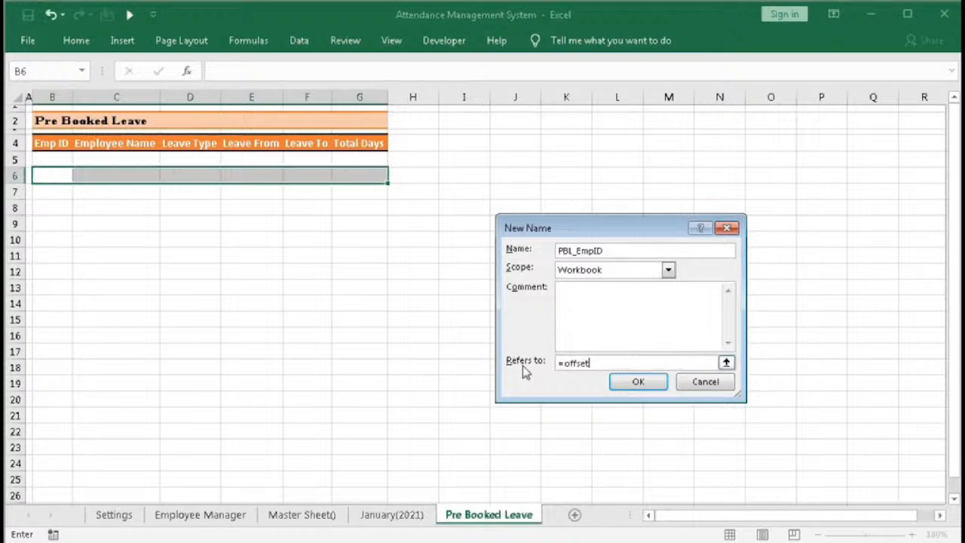
pyautogui.write('(')
pyautogui.click(50, 143)
pyautogui.write(',')
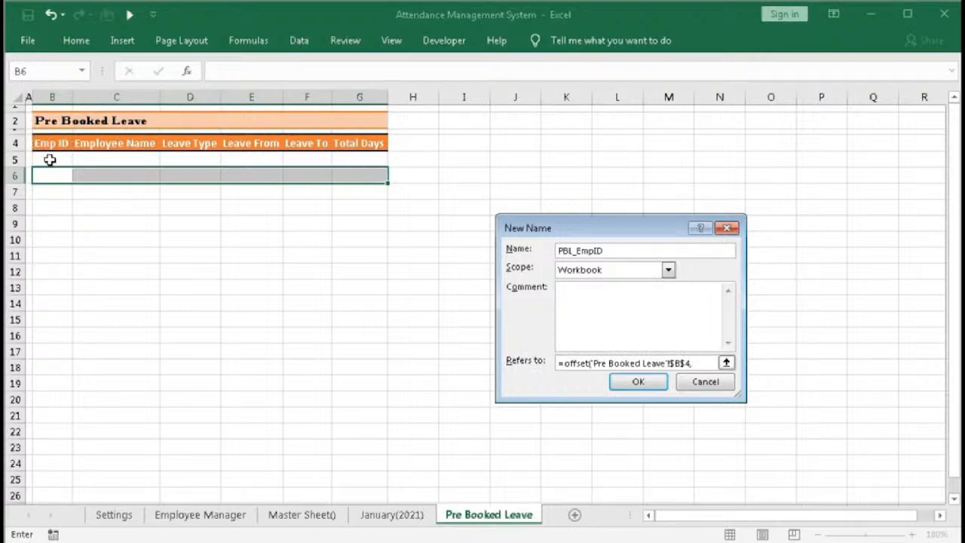
pyautogui.write('1,0,counta')
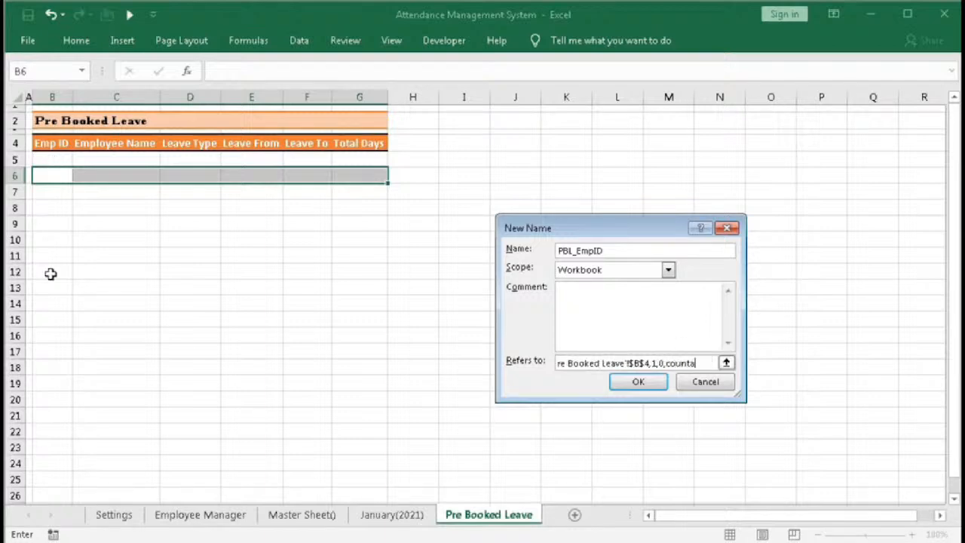
pyautogui.write('(')
pyautogui.moveTo(50, 143); pyautogui.dragTo(48, 302)
pyautogui.press('BackSpace')
pyautogui.press('BackSpace')
pyautogui.write('9999')
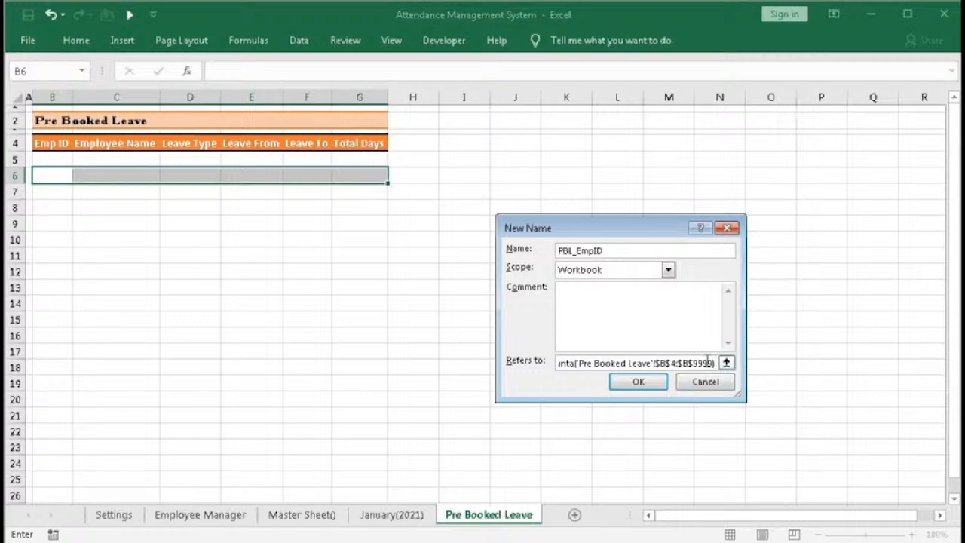
pyautogui.write(',1')
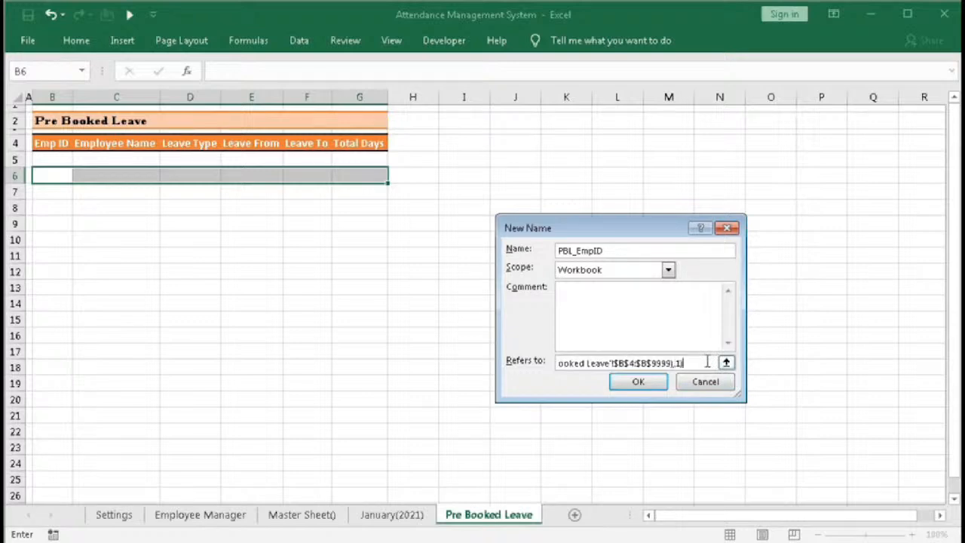
pyautogui.click(635, 382)
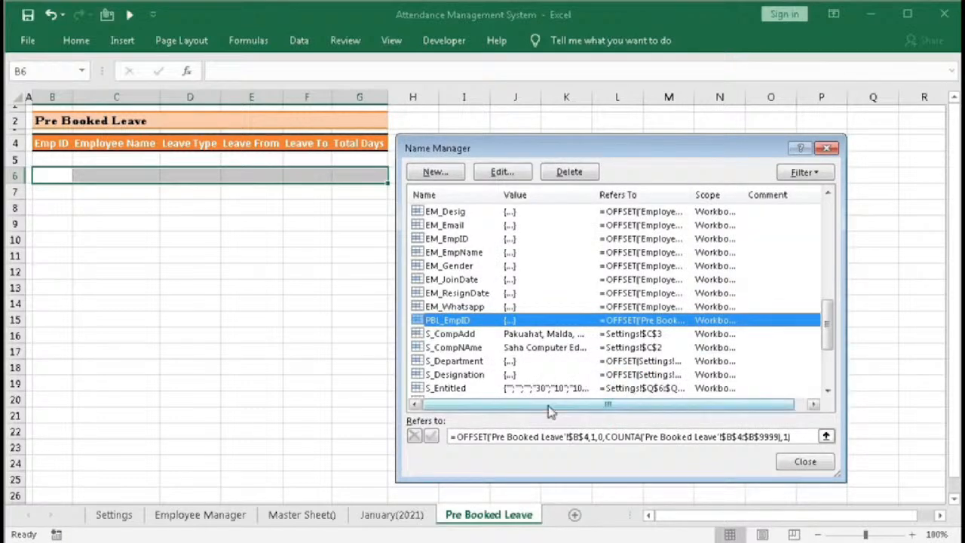
# Step: Copy PBL_EmpID's OFFSET formula and create PBL_EmpName with it starting at $C$4
pyautogui.click(530, 437)
pyautogui.click(40, 162)
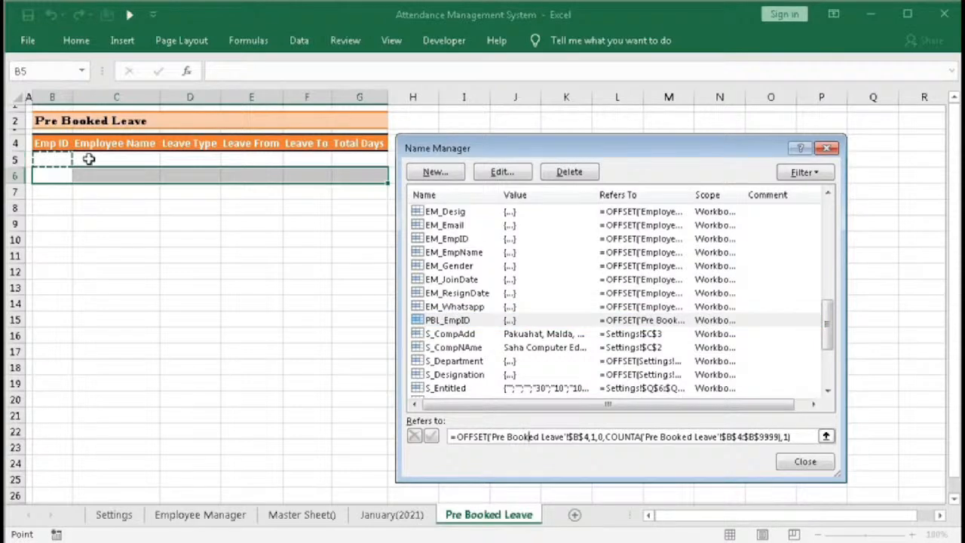
pyautogui.moveTo(791, 437); pyautogui.dragTo(445, 438)
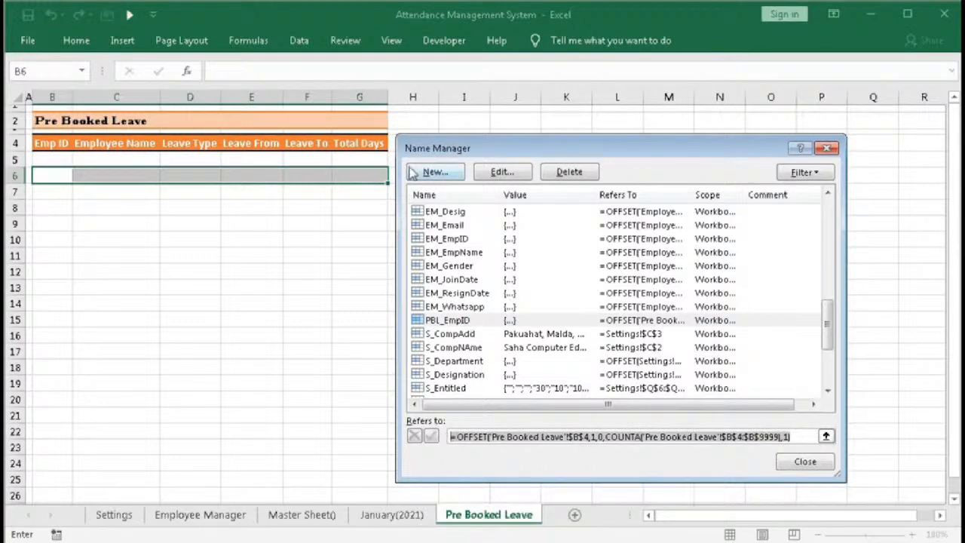
pyautogui.click(445, 175)
pyautogui.write('PBL_')
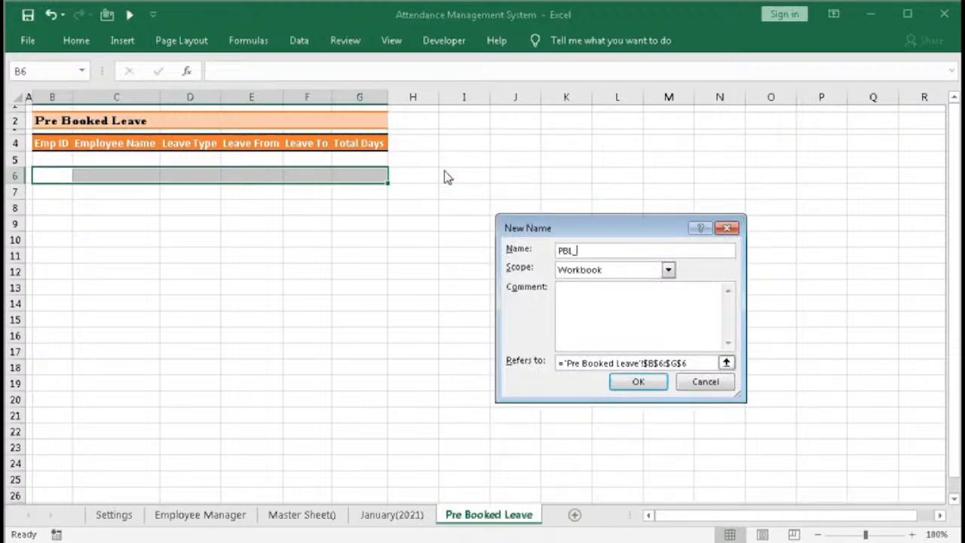
pyautogui.write('EmpName')
pyautogui.moveTo(704, 362); pyautogui.dragTo(498, 355)
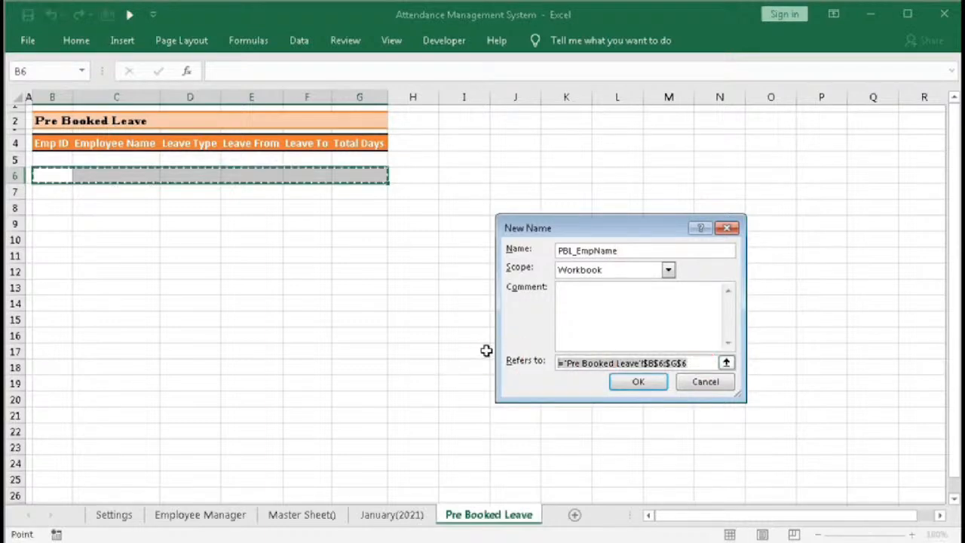
pyautogui.hotkey('ctrl', 'v')
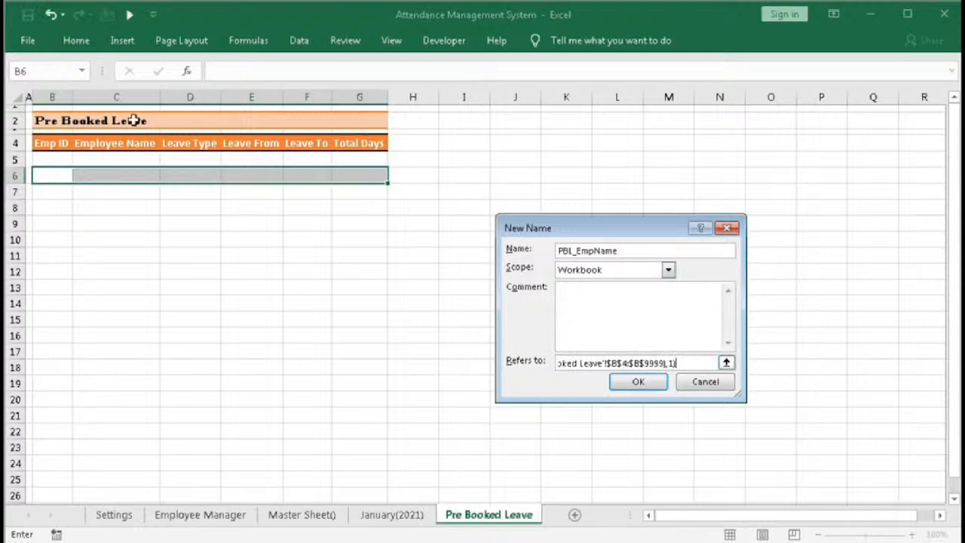
pyautogui.moveTo(579, 363); pyautogui.dragTo(525, 362)
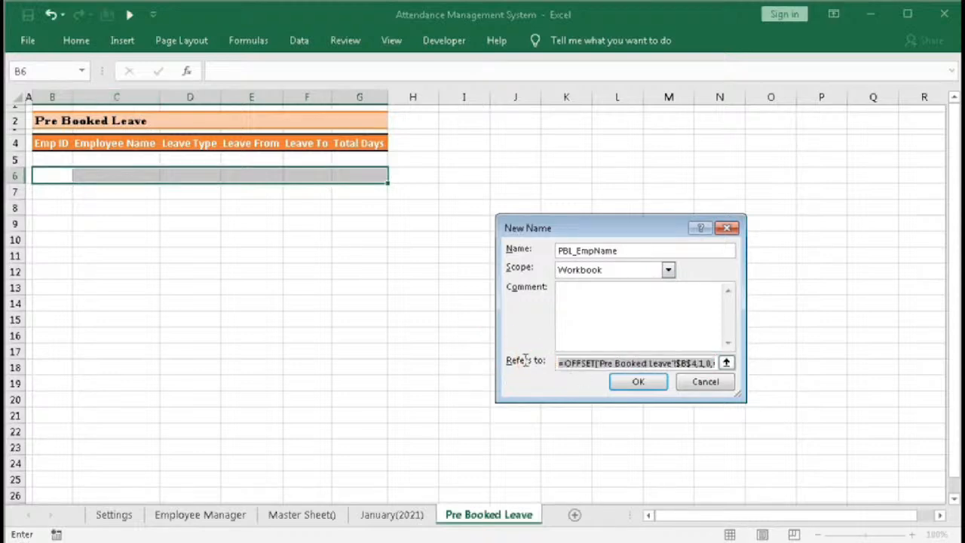
pyautogui.click(682, 362)
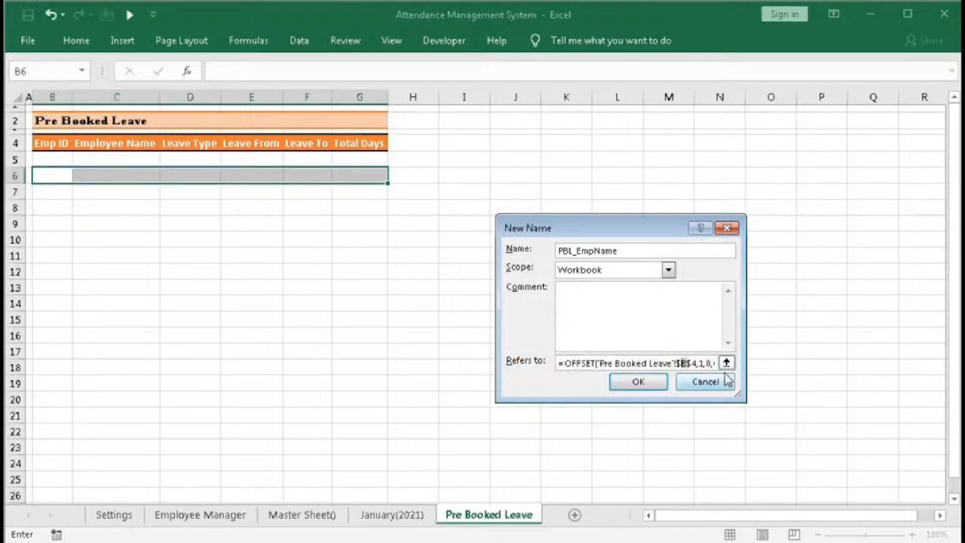
pyautogui.press('BackSpace')
pyautogui.write('C')
pyautogui.click(637, 381)
# Step: Create PBL_LeaveType using the same OFFSET formula starting at $D$4
pyautogui.click(578, 435)
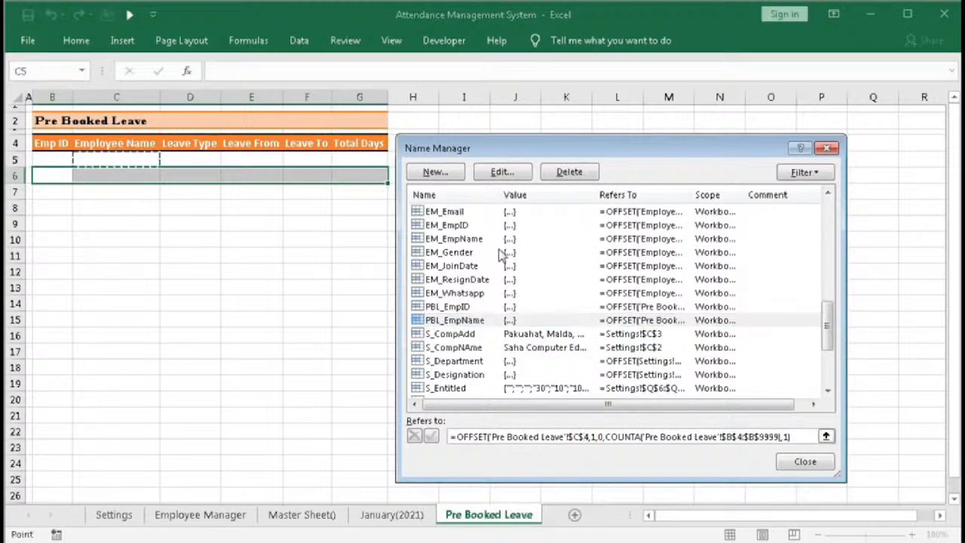
pyautogui.click(436, 175)
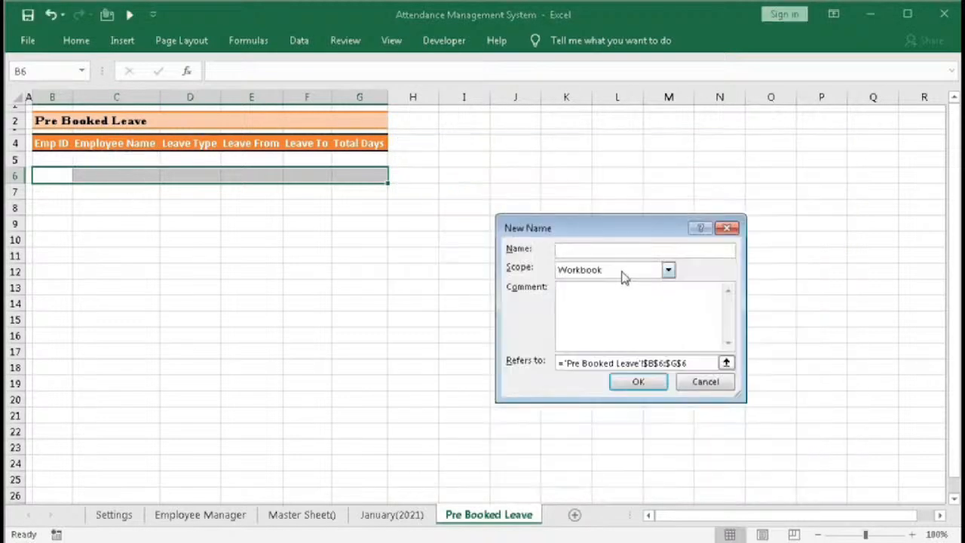
pyautogui.write('B')
pyautogui.press('BackSpace')
pyautogui.write('PBL_LeaveType')
pyautogui.moveTo(702, 364); pyautogui.dragTo(476, 362)
pyautogui.hotkey('ctrl', 'v')
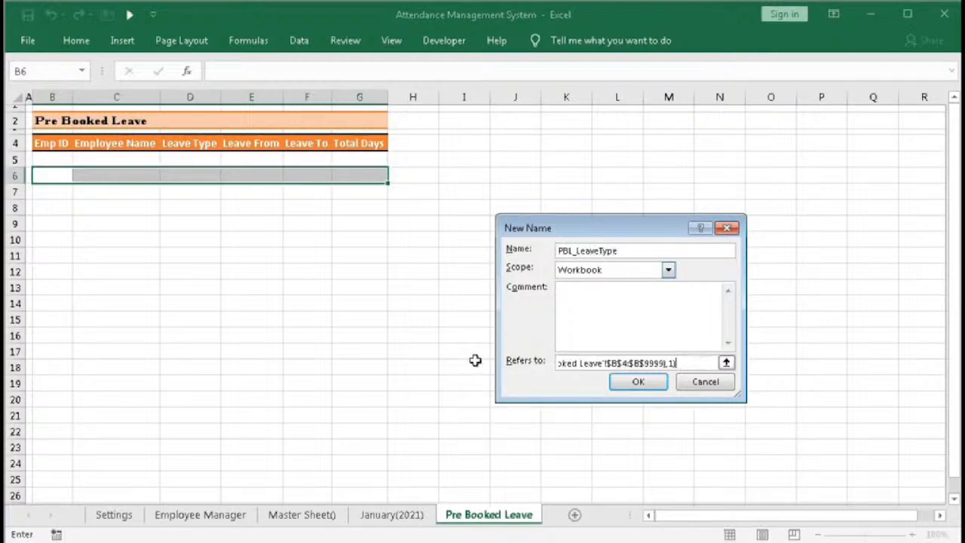
pyautogui.moveTo(573, 362); pyautogui.dragTo(517, 366)
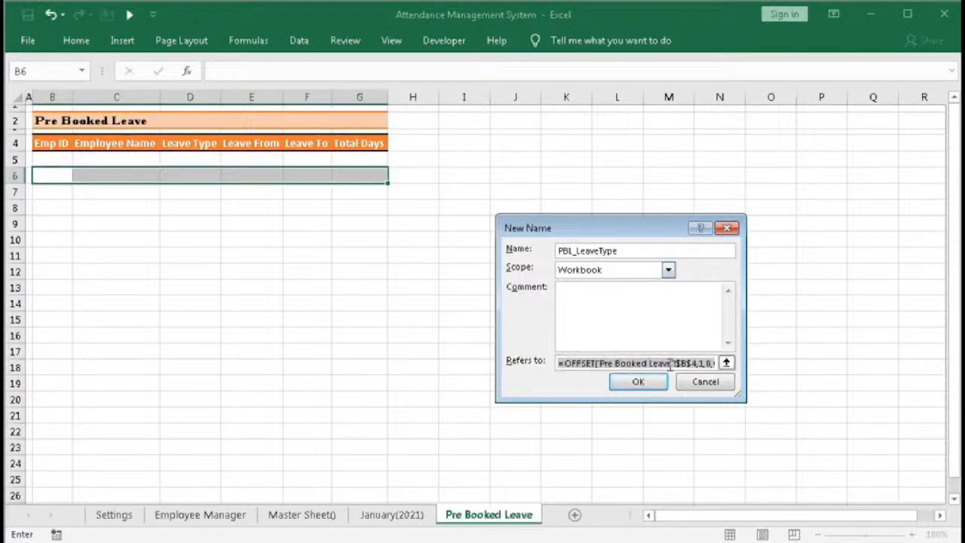
pyautogui.moveTo(681, 366); pyautogui.dragTo(686, 365)
pyautogui.write('D')
pyautogui.click(637, 383)
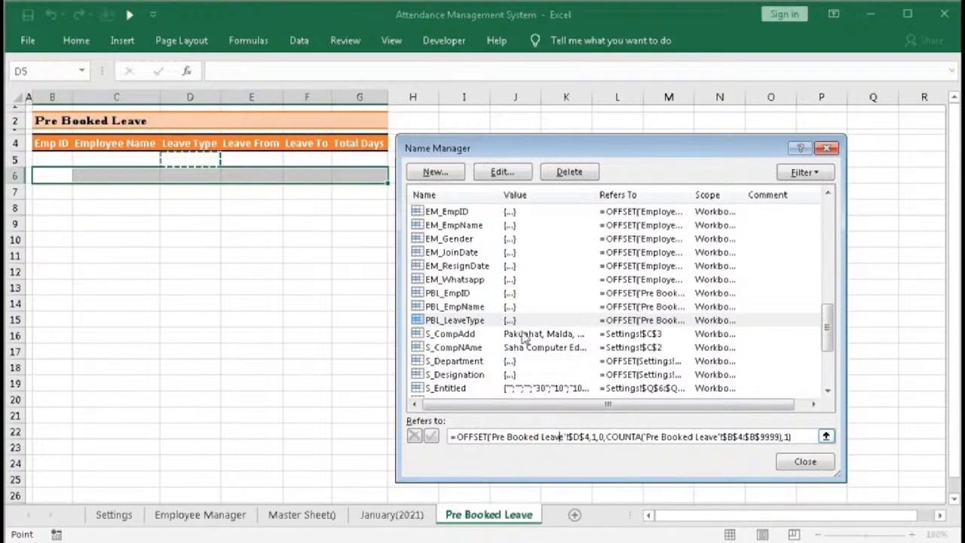
# Step: Define PBL_LeaveFrom with the pasted OFFSET formula anchored at $E$4
pyautogui.click(434, 174)
pyautogui.write('PBL_')
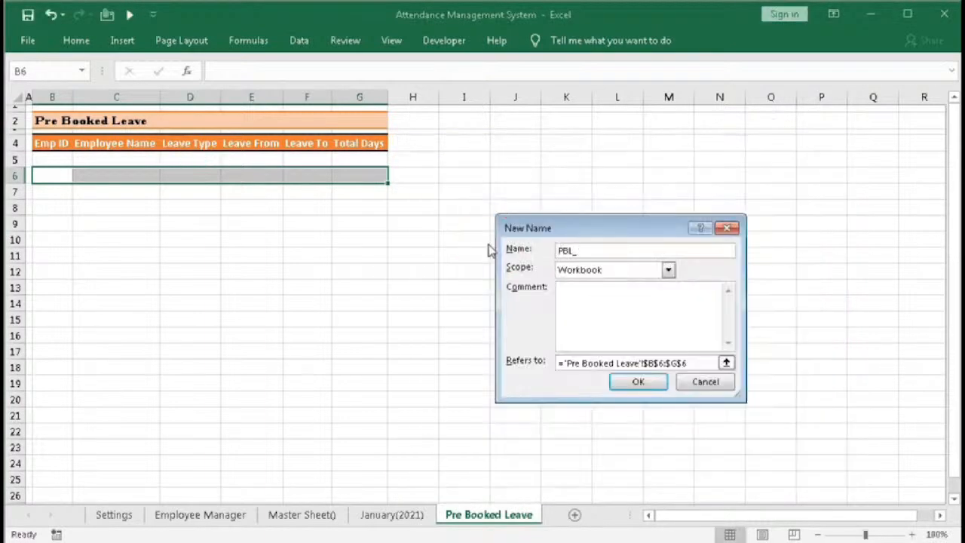
pyautogui.write('LeaveFrom')
pyautogui.moveTo(711, 363); pyautogui.dragTo(496, 354)
pyautogui.hotkey('ctrl', 'v')
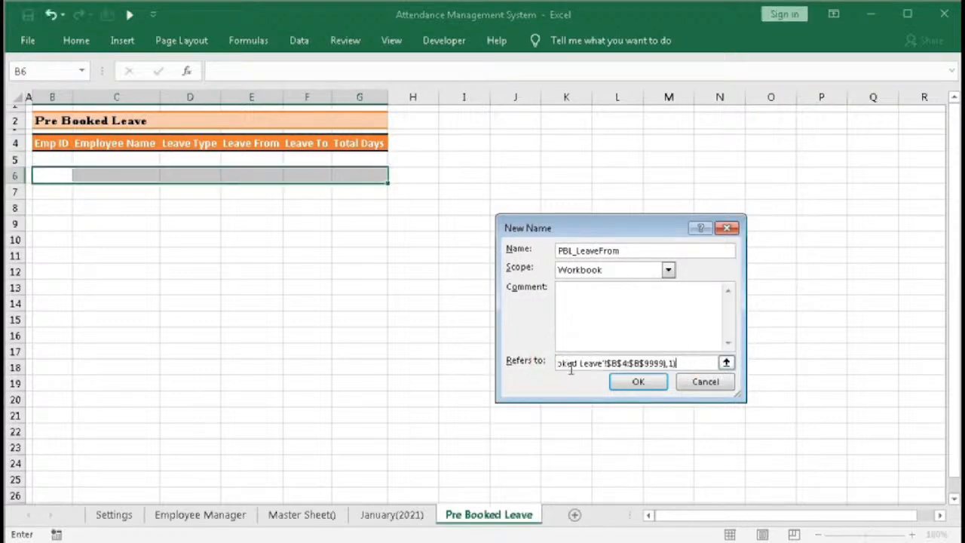
pyautogui.moveTo(573, 365); pyautogui.dragTo(508, 356)
pyautogui.moveTo(680, 364); pyautogui.dragTo(686, 365)
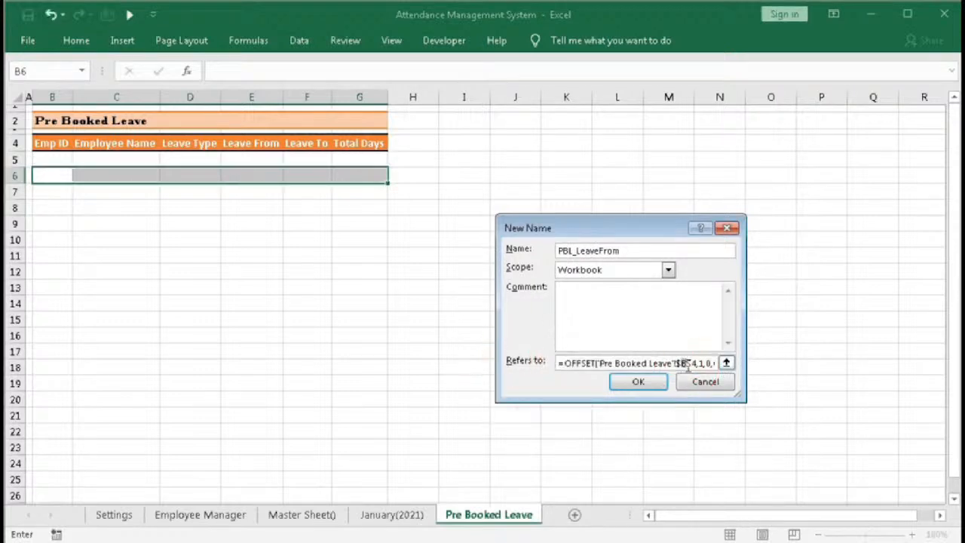
pyautogui.write('E')
pyautogui.click(643, 387)
pyautogui.click(591, 435)
# Step: Define PBL_LeaveTo with the pasted OFFSET formula anchored at $F$4
pyautogui.click(443, 170)
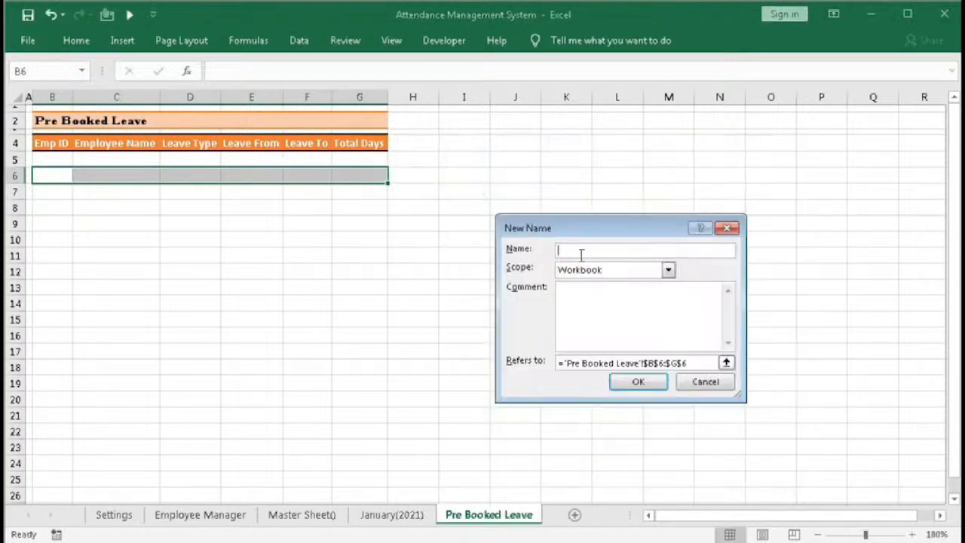
pyautogui.write('PBL_LeaveTo')
pyautogui.click(695, 363)
pyautogui.hotkey('ctrl', 'v')
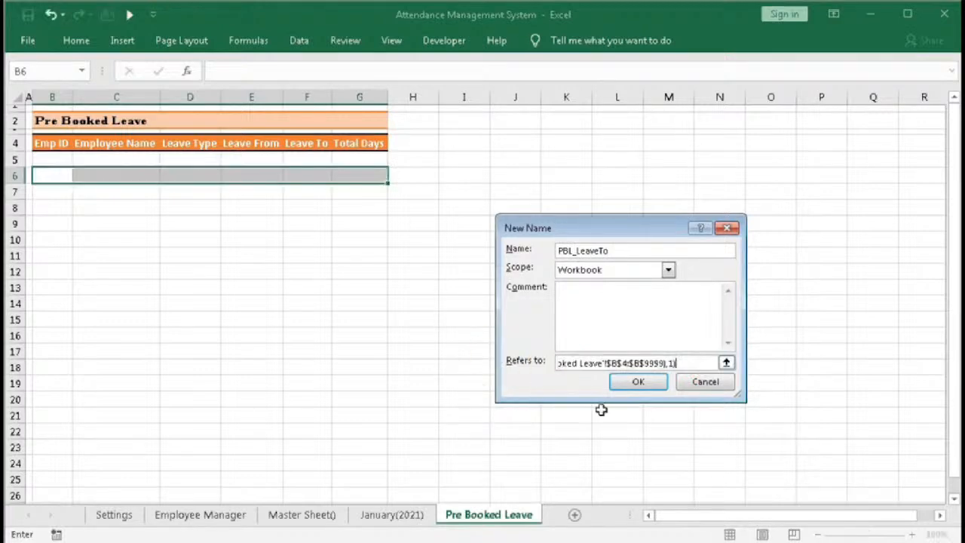
pyautogui.click(506, 359)
pyautogui.click(683, 363)
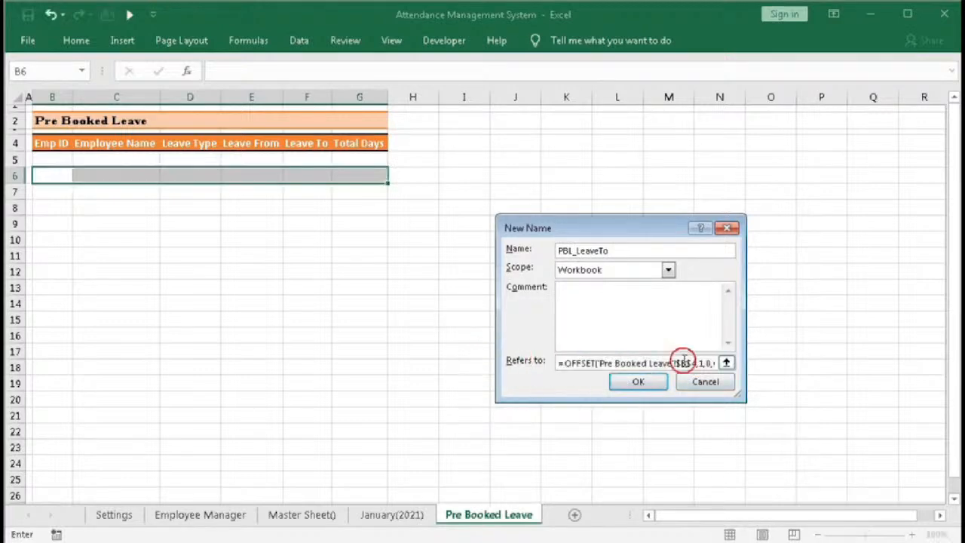
pyautogui.press('BackSpace')
pyautogui.write('F')
pyautogui.click(653, 385)
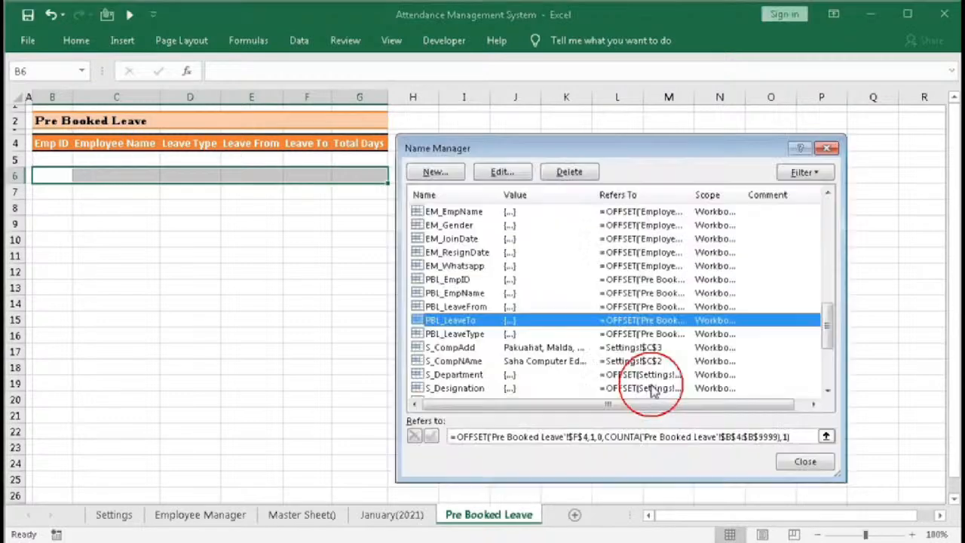
pyautogui.click(625, 433)
# Step: Define PBL_TotalDays with the OFFSET formula anchored at $G$4, then close Name Manager
pyautogui.click(435, 172)
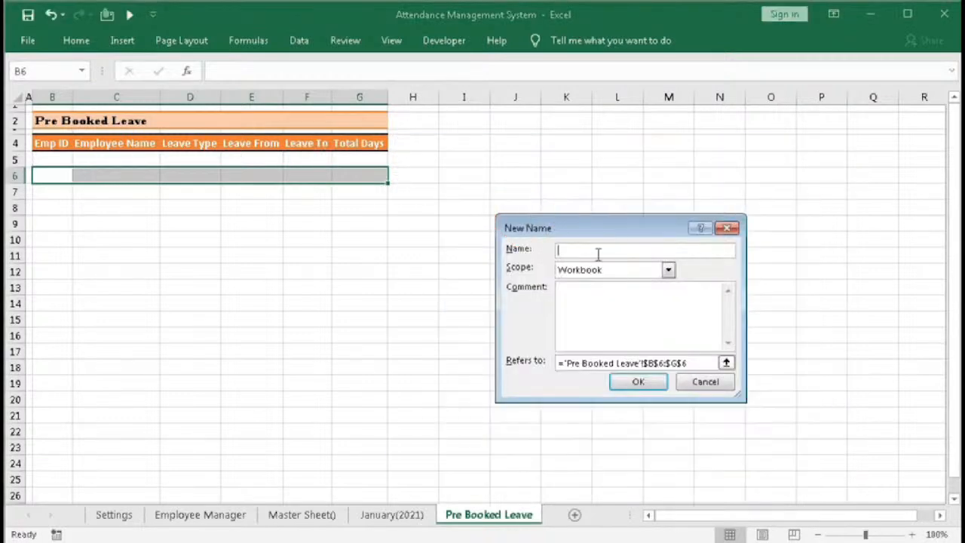
pyautogui.write('PBL_TotalDays')
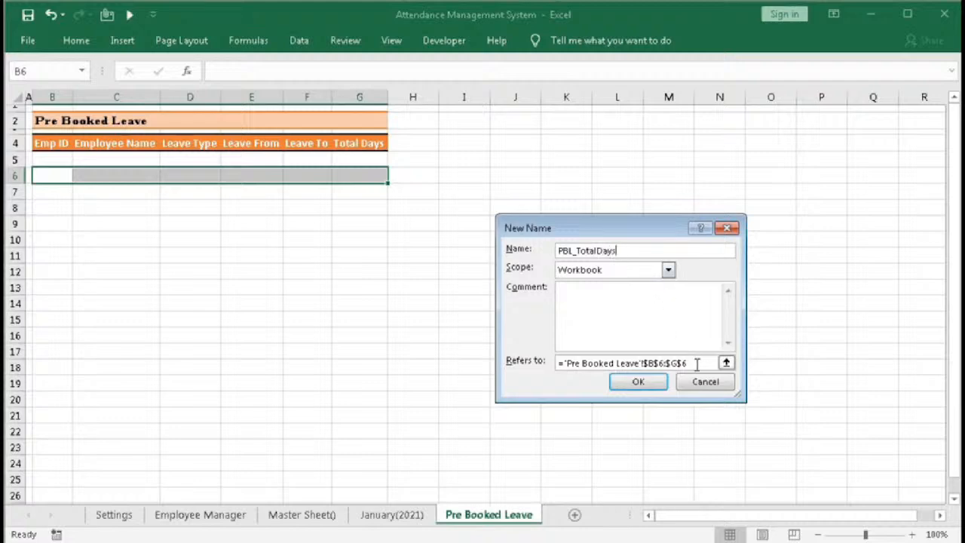
pyautogui.moveTo(695, 362); pyautogui.dragTo(449, 328)
pyautogui.hotkey('ctrl', 'v')
pyautogui.click(505, 357)
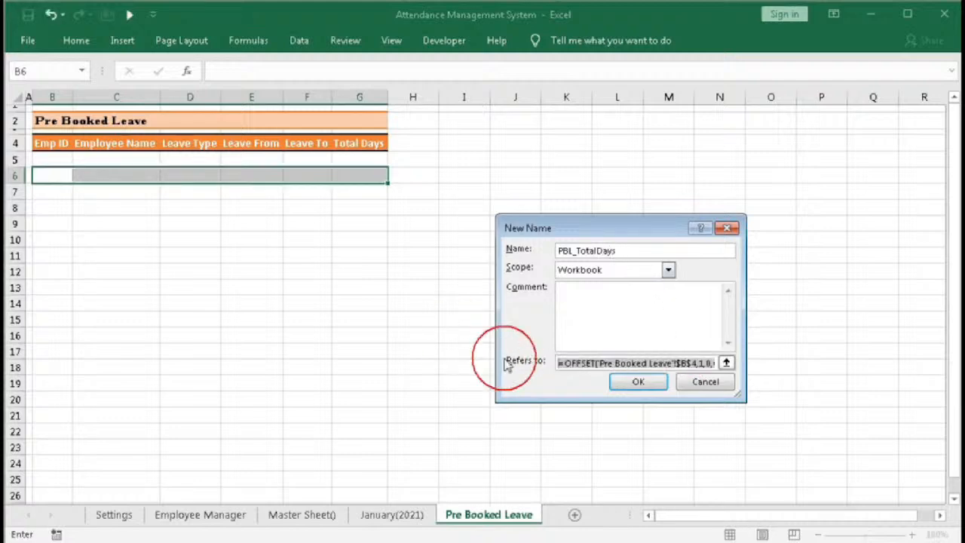
pyautogui.click(684, 362)
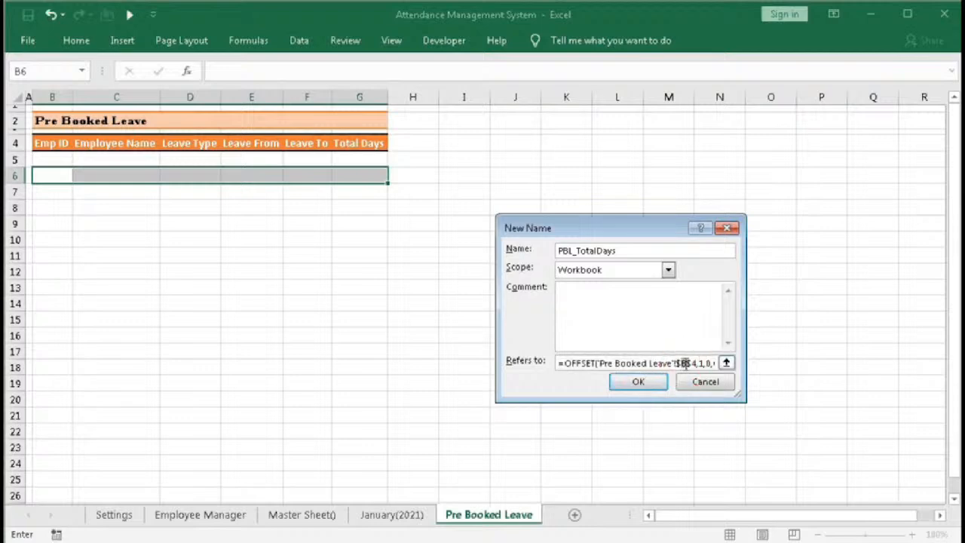
pyautogui.press('BackSpace')
pyautogui.write('G')
pyautogui.click(627, 384)
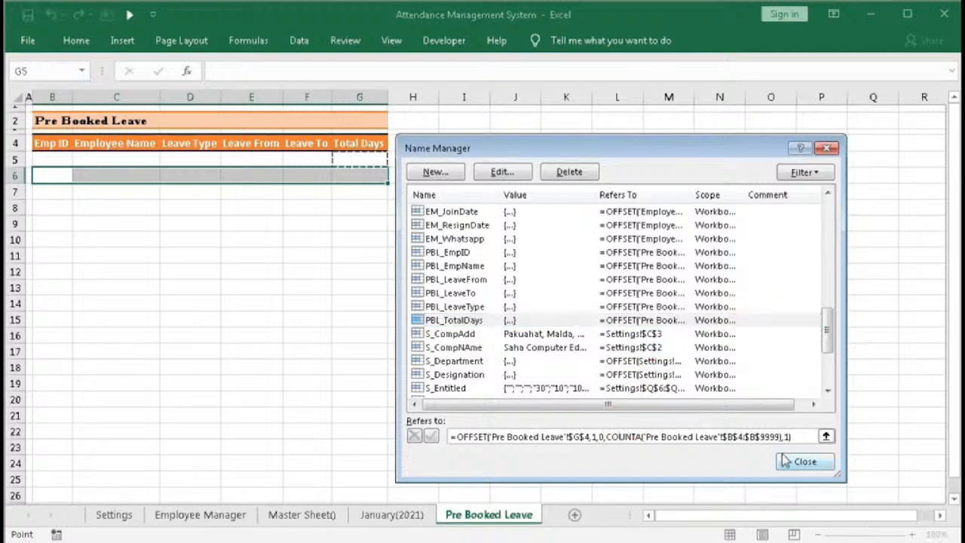
pyautogui.click(804, 462)
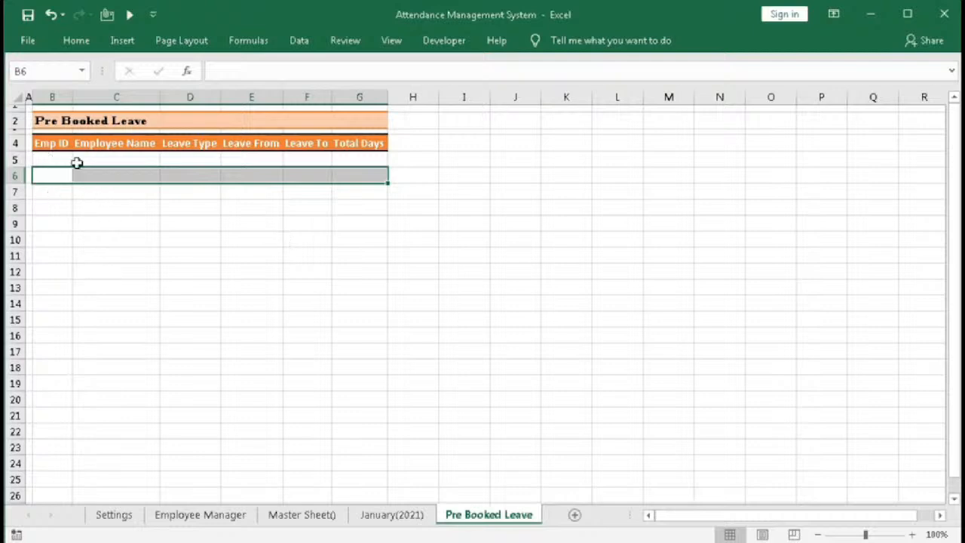
# Step: Begin C5's formula as =INDEX(EM_EmpName, using name autocomplete
pyautogui.click(51, 158)
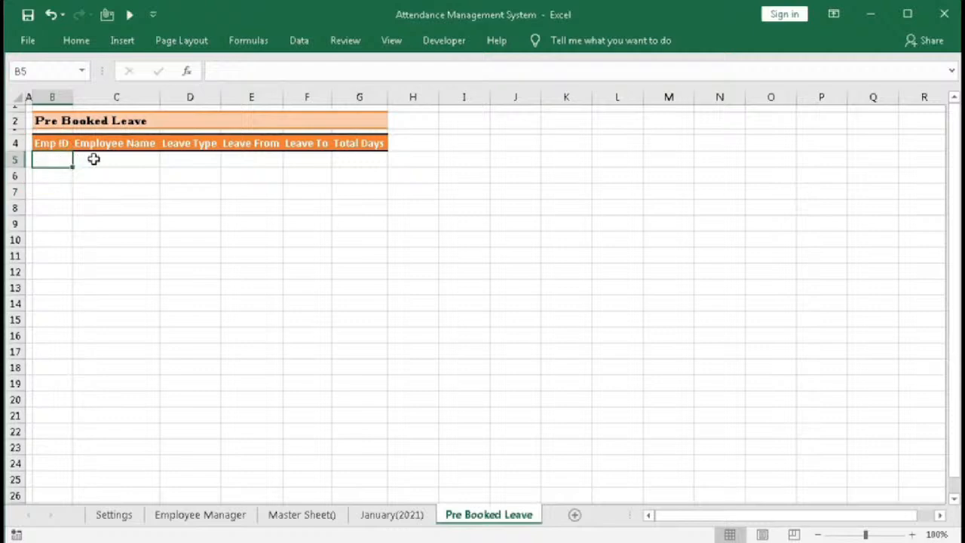
pyautogui.click(91, 158)
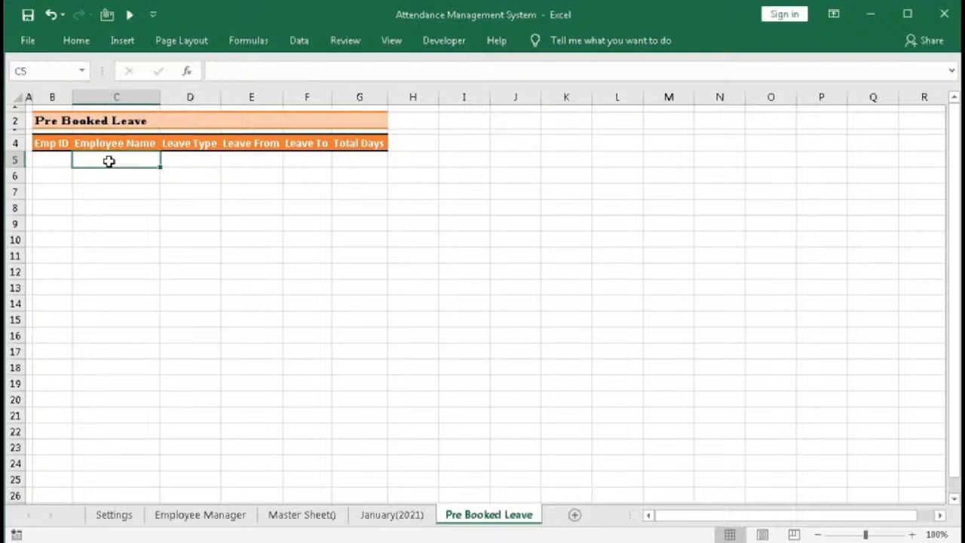
pyautogui.write('=inde')
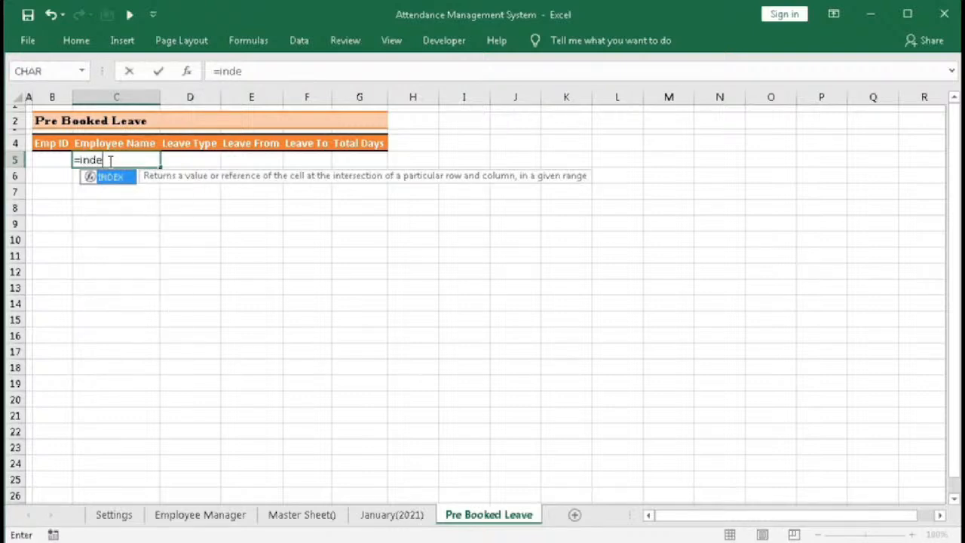
pyautogui.write('x(')
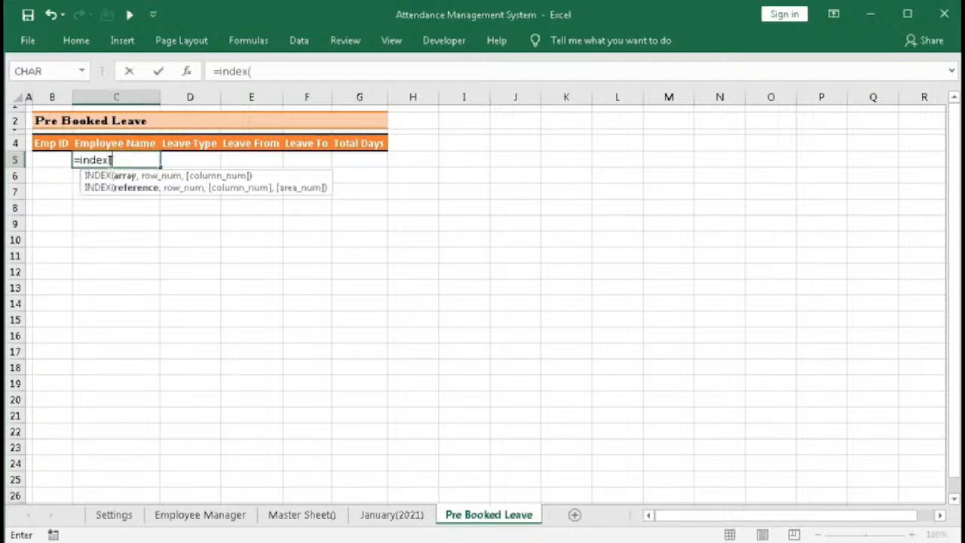
pyautogui.write('ed')
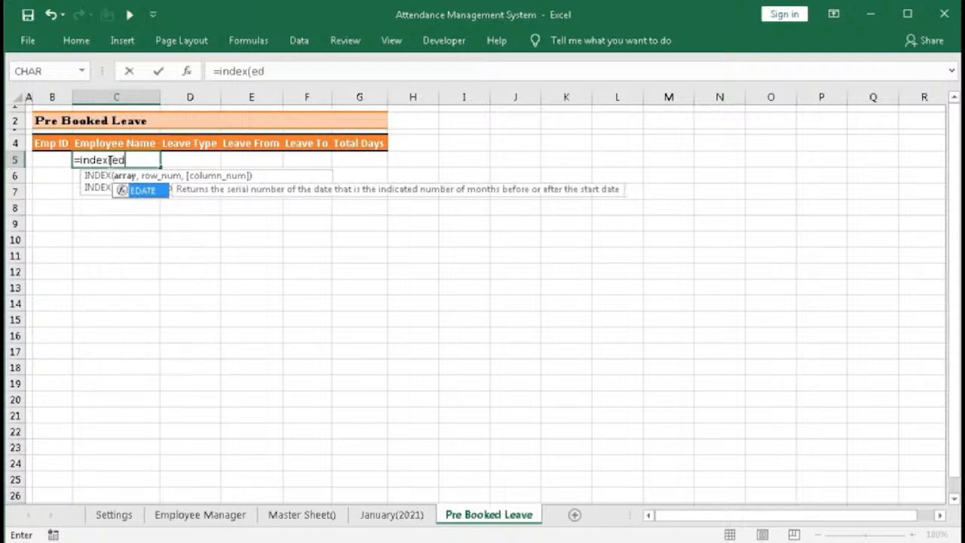
pyautogui.press('BackSpace')
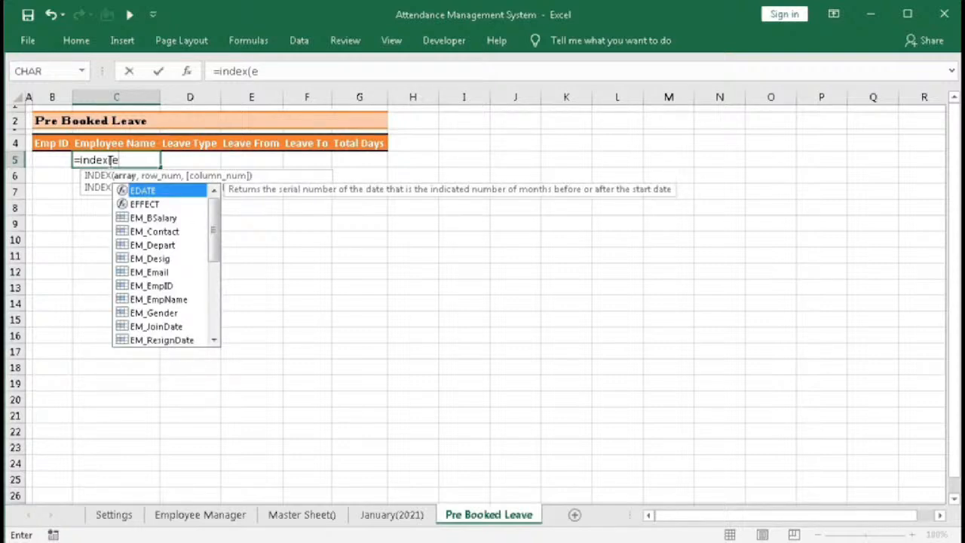
pyautogui.press('Down')
pyautogui.press('Down')
pyautogui.press('Down')
pyautogui.press('Down')
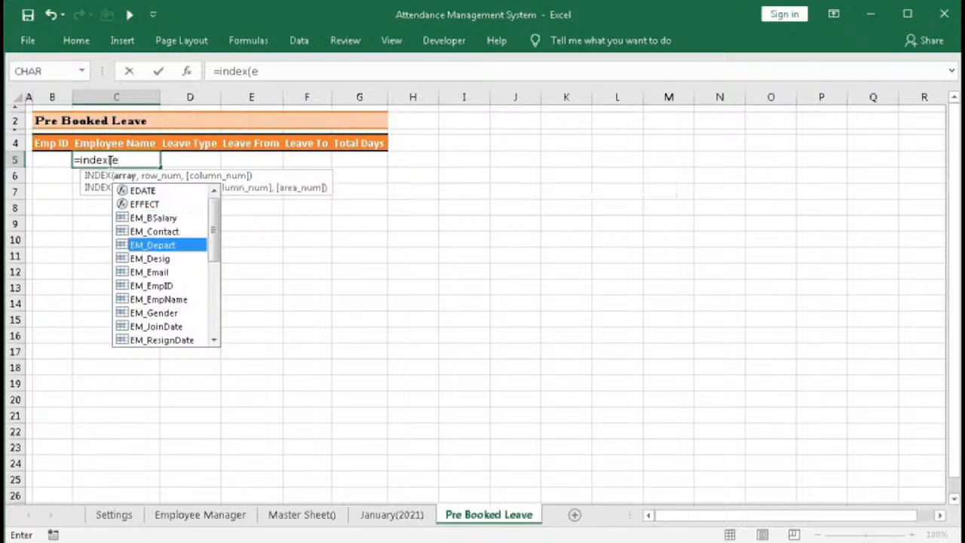
pyautogui.press('Down')
pyautogui.press('Down')
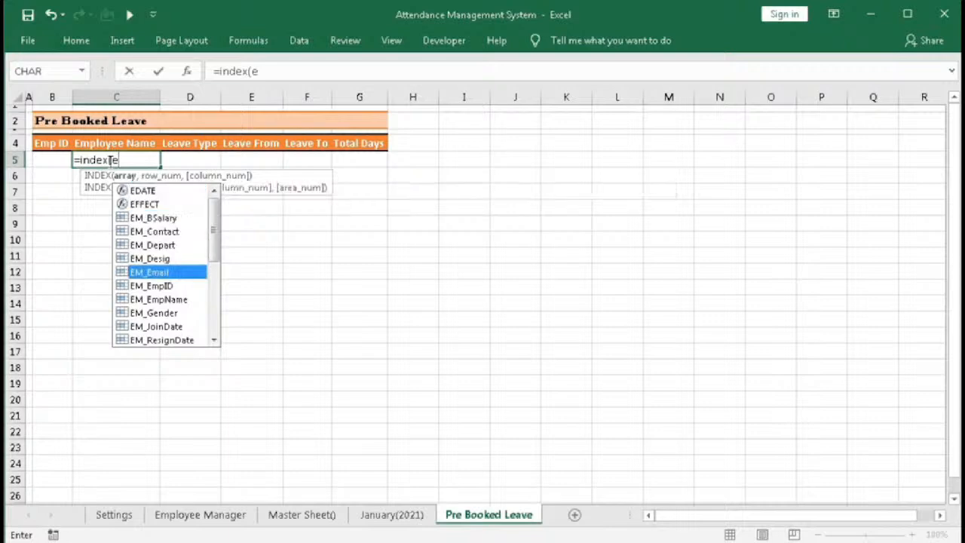
pyautogui.press('Down')
pyautogui.press('Down')
pyautogui.press('Tab')
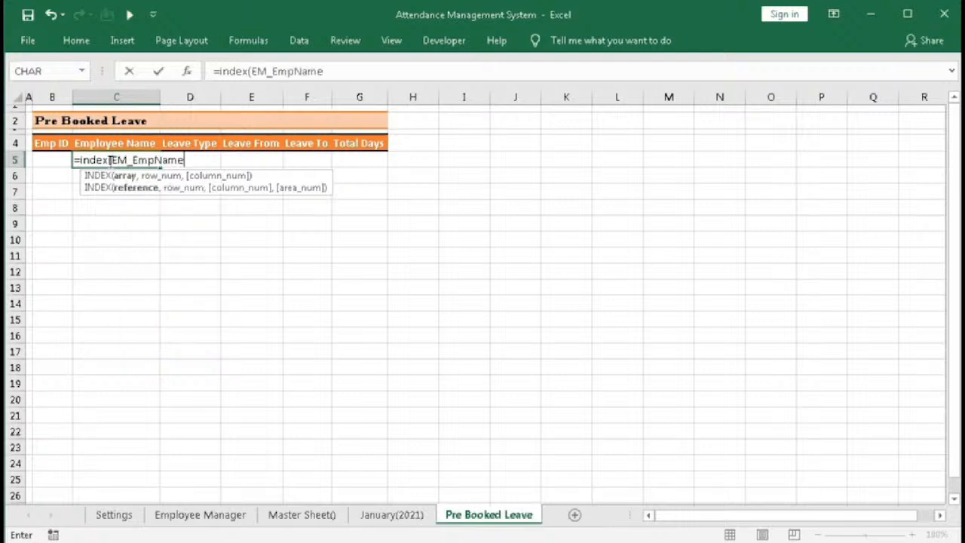
# Step: Complete it with MATCH(B5,EM_EmpName,0)) and commit the lookup in C5
pyautogui.write(',')
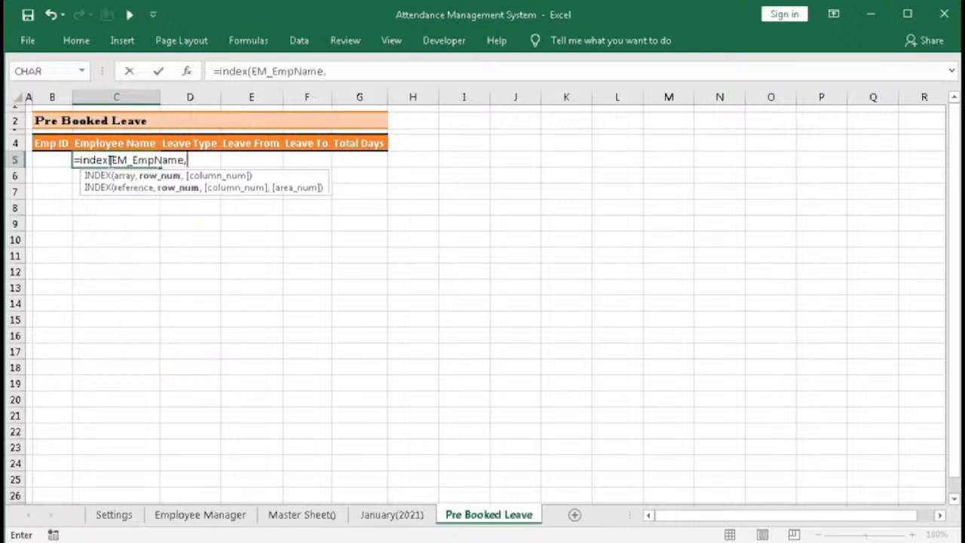
pyautogui.write('mat')
pyautogui.press('Tab')
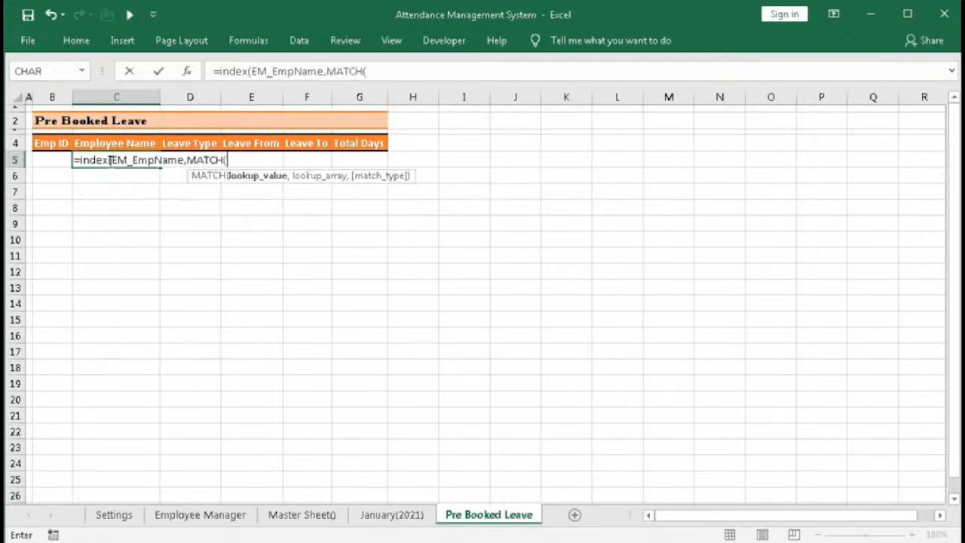
pyautogui.click(52, 159)
pyautogui.write(',')
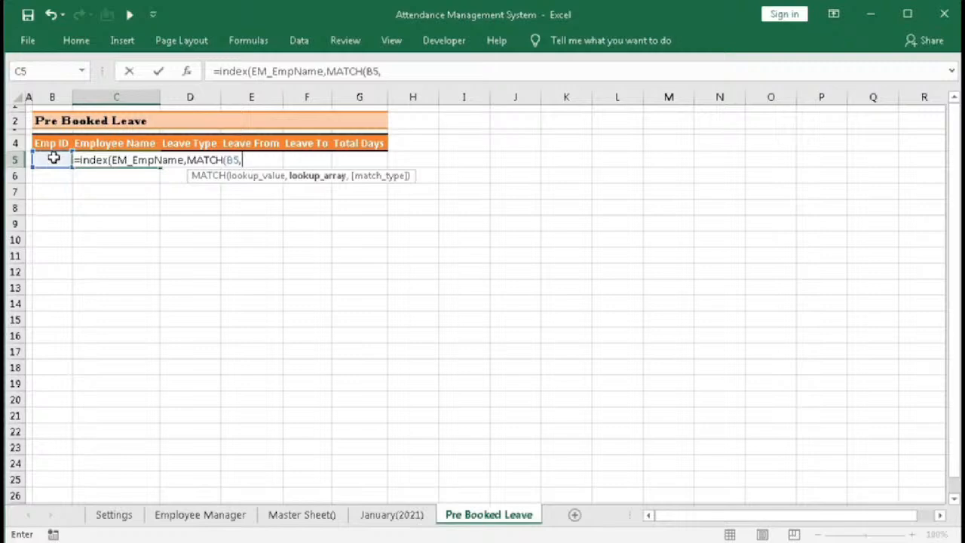
pyautogui.write('em')
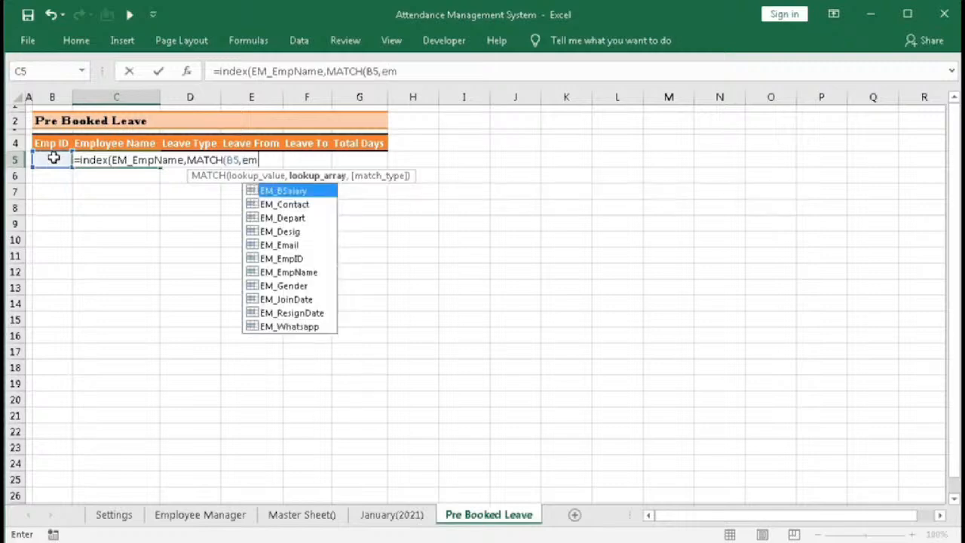
pyautogui.press('Down')
pyautogui.press('Down')
pyautogui.press('Down')
pyautogui.press('Down')
pyautogui.press('Down')
pyautogui.press('Down')
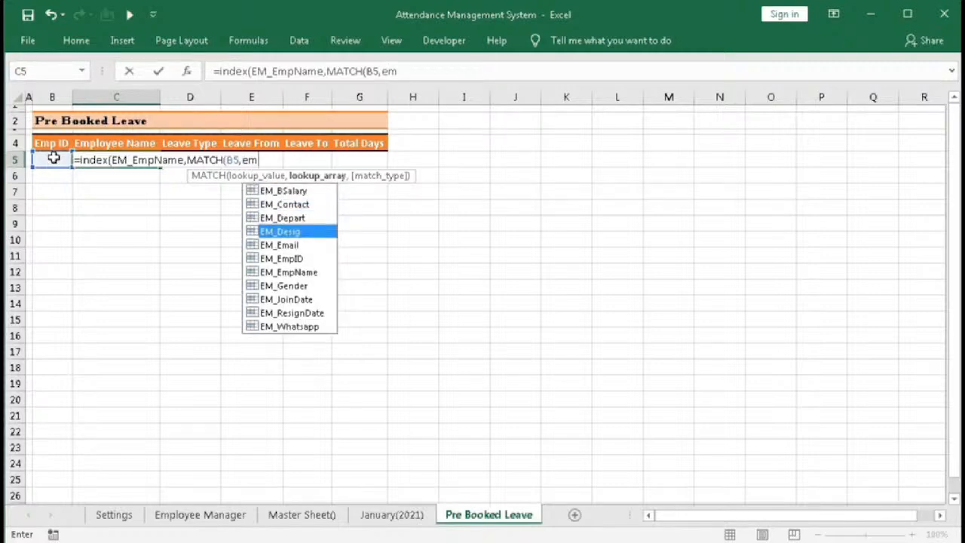
pyautogui.press('Tab')
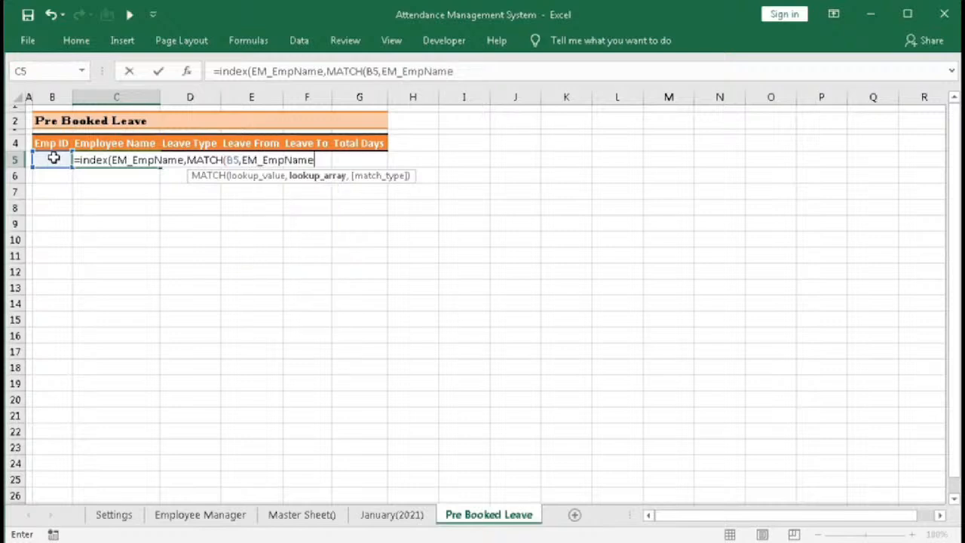
pyautogui.write(',')
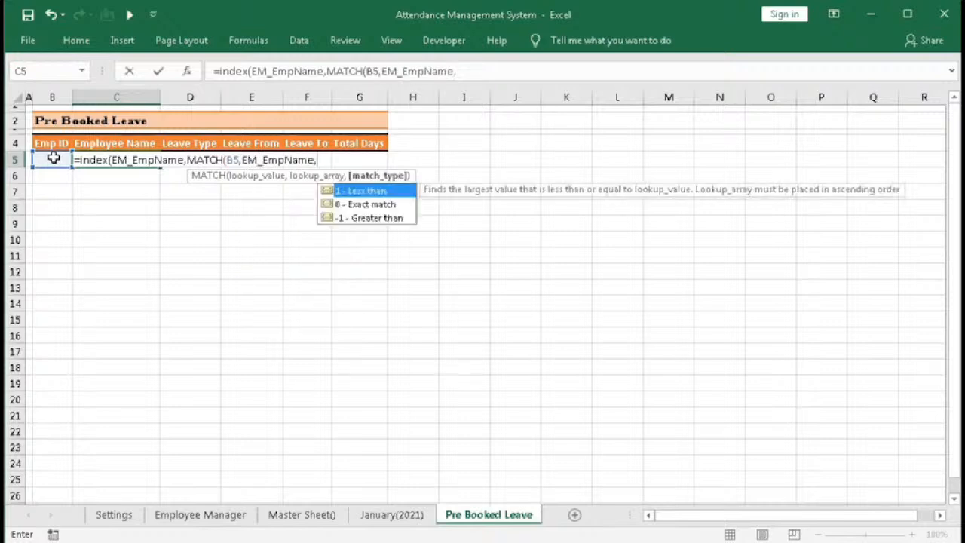
pyautogui.write('0)')
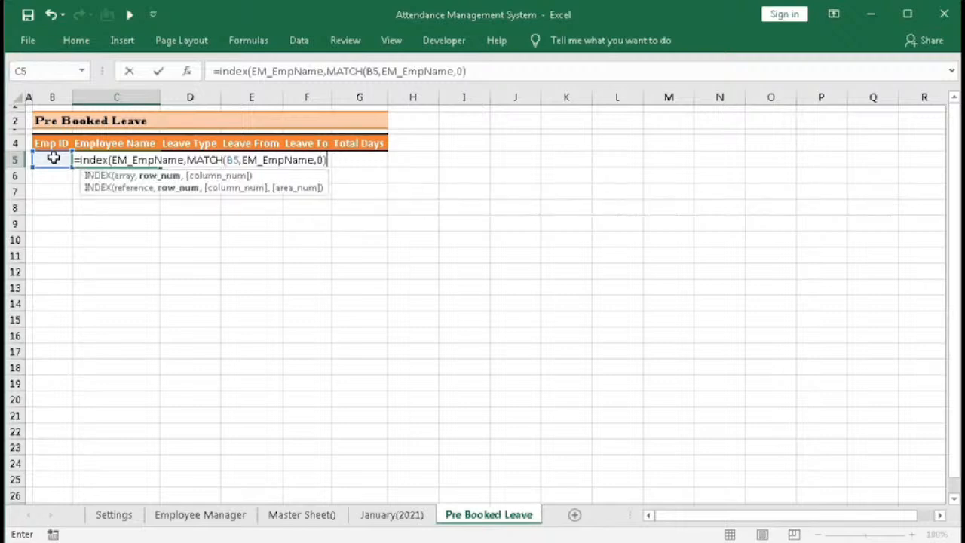
pyautogui.write(')')
pyautogui.press('Return')
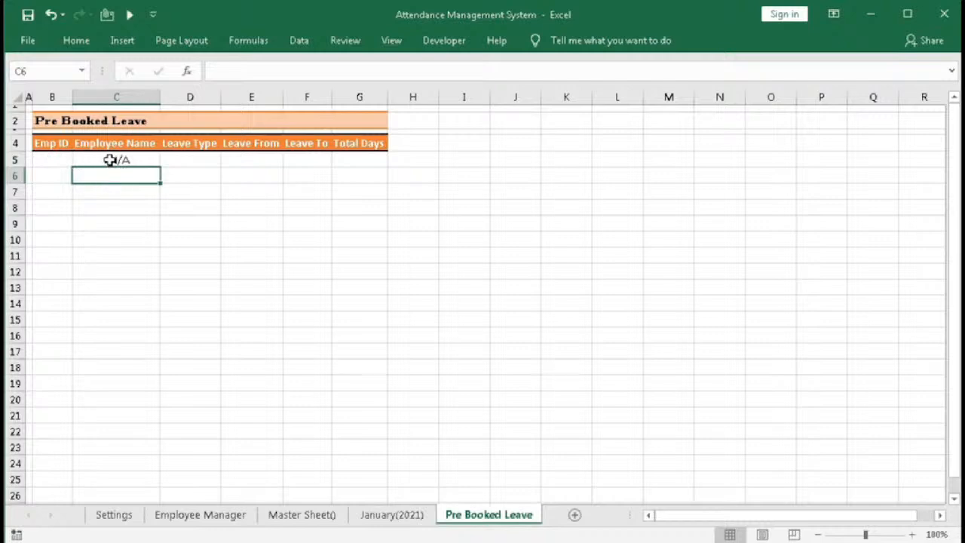
pyautogui.click(98, 160)
pyautogui.doubleClick(99, 160)
# Step: Wrap C5's lookup in IF(B5="","",…) so it stays blank without an Emp ID
pyautogui.click(80, 160)
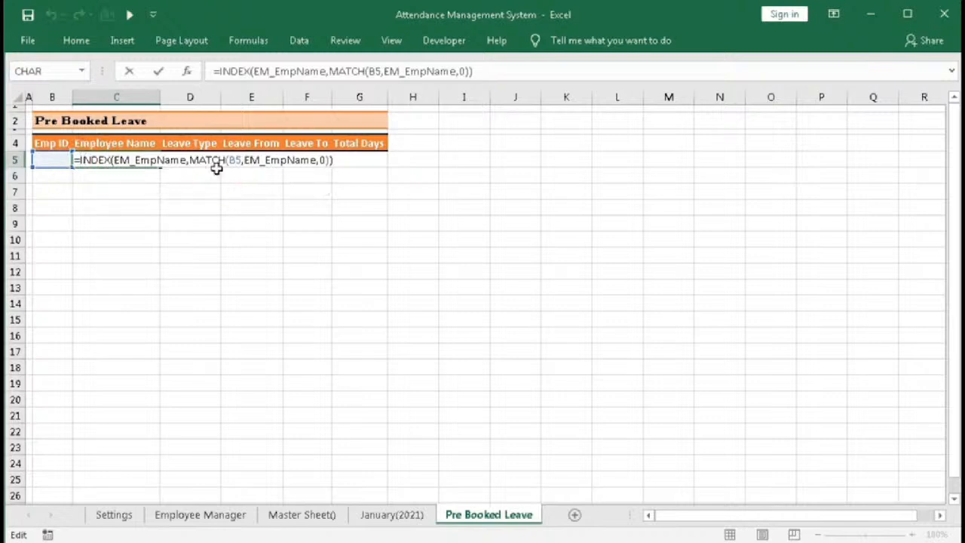
pyautogui.write('if(')
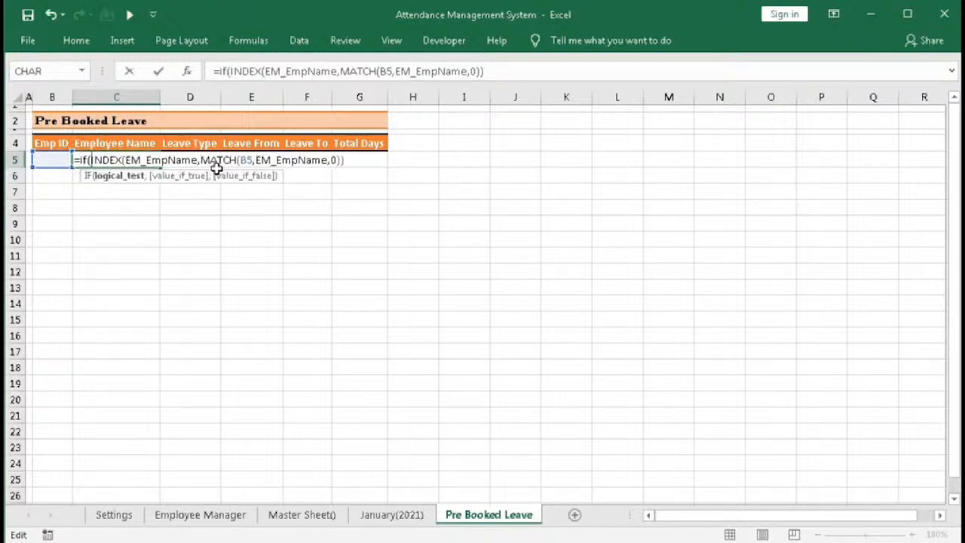
pyautogui.click(45, 158)
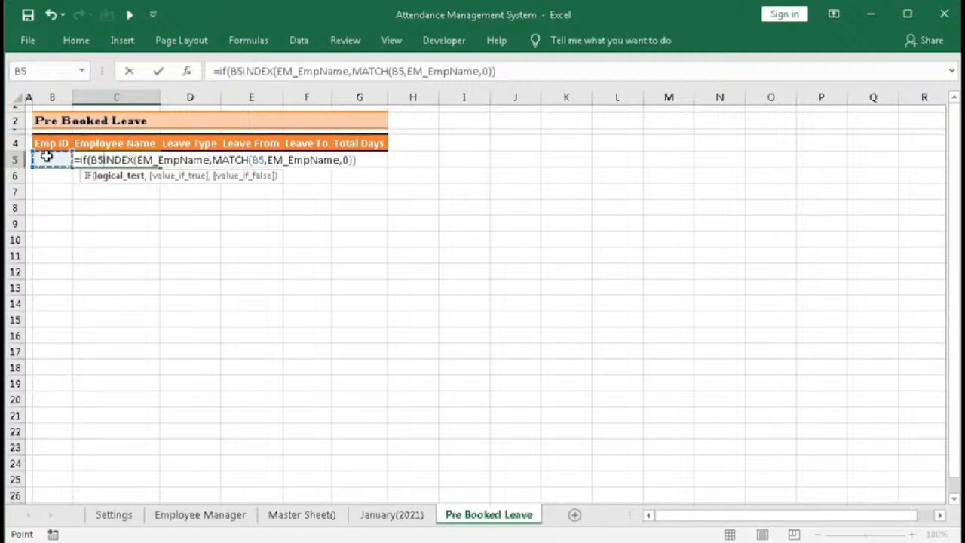
pyautogui.write('=""')
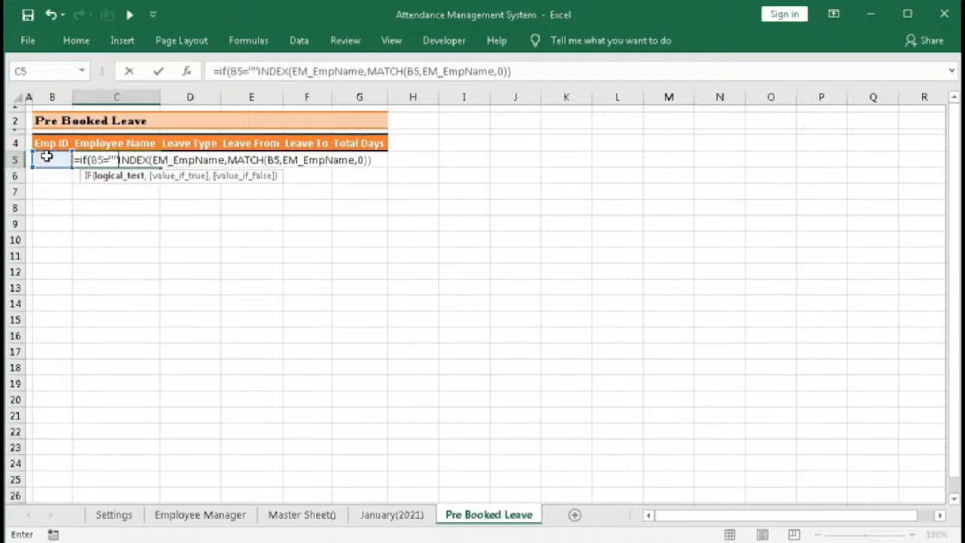
pyautogui.write(',""')
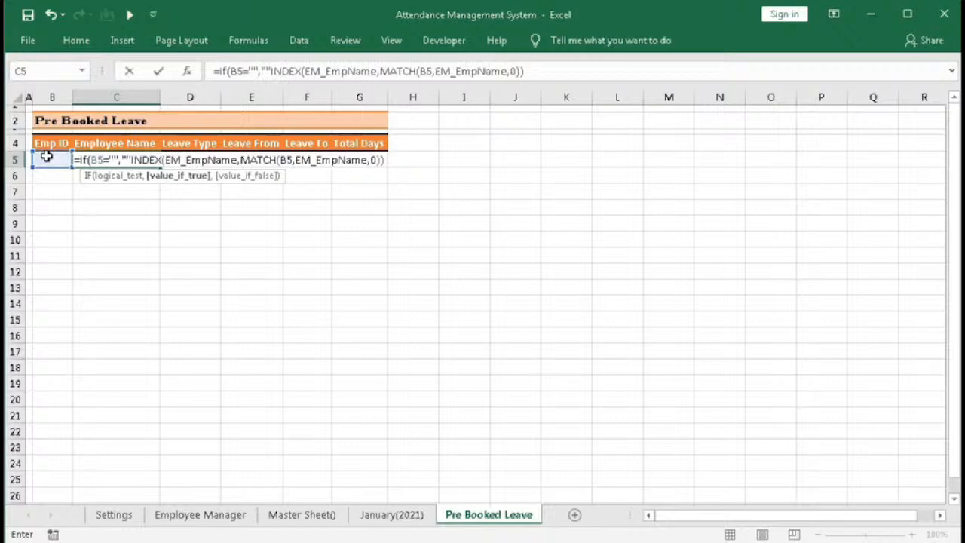
pyautogui.write(',')
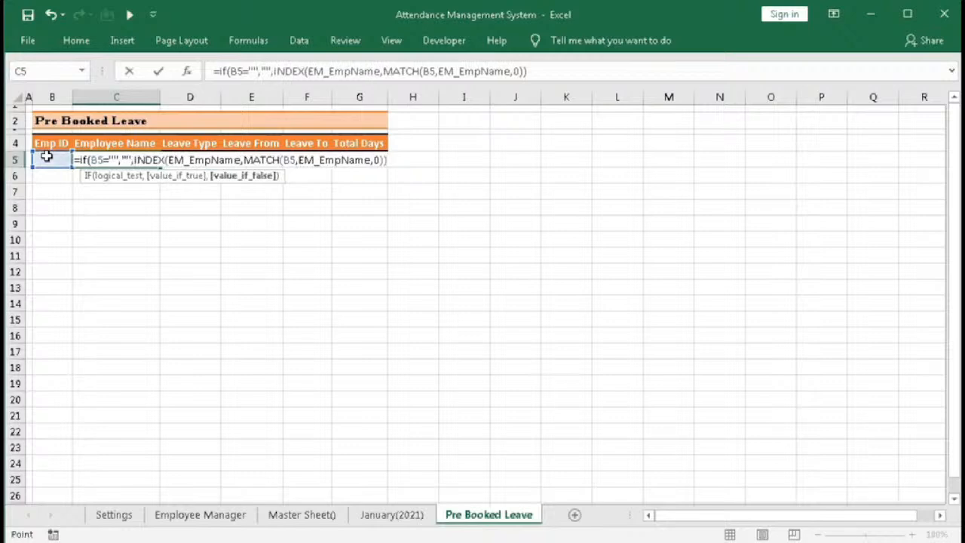
pyautogui.click(389, 160)
pyautogui.press('Return')
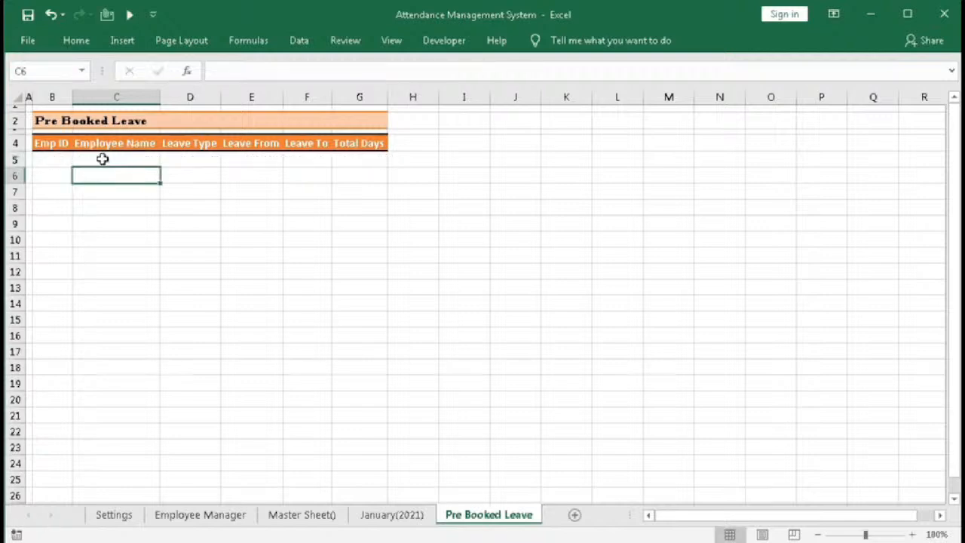
# Step: Enter Emp001 in B5 as a test ID
pyautogui.click(55, 156)
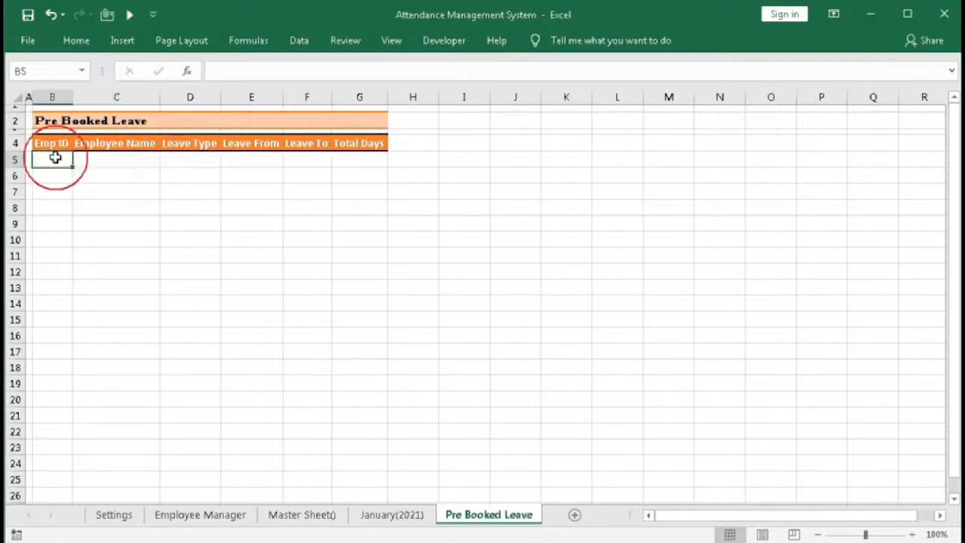
pyautogui.write('Emp001')
pyautogui.press('Return')
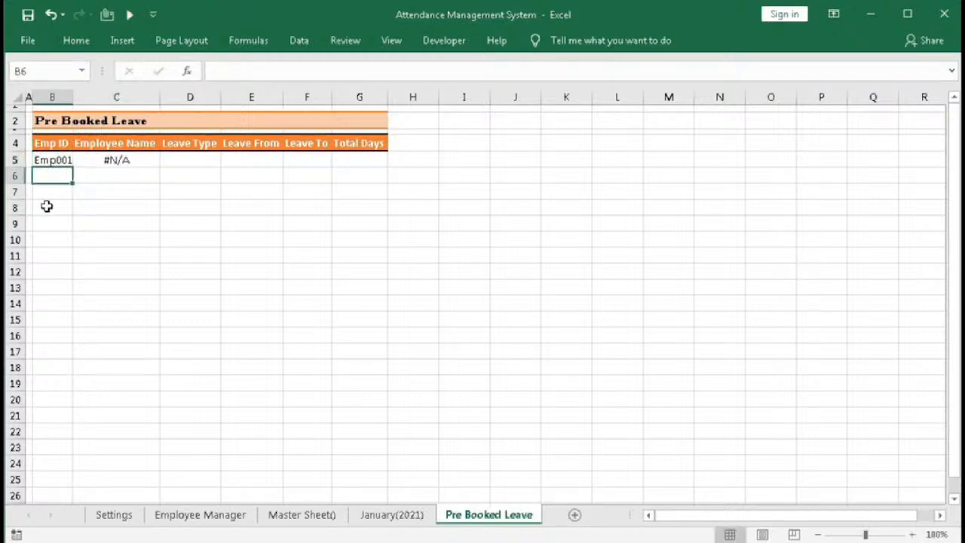
# Step: Change C5's MATCH lookup range from EM_EmpName to EM_EmpID
pyautogui.doubleClick(132, 159)
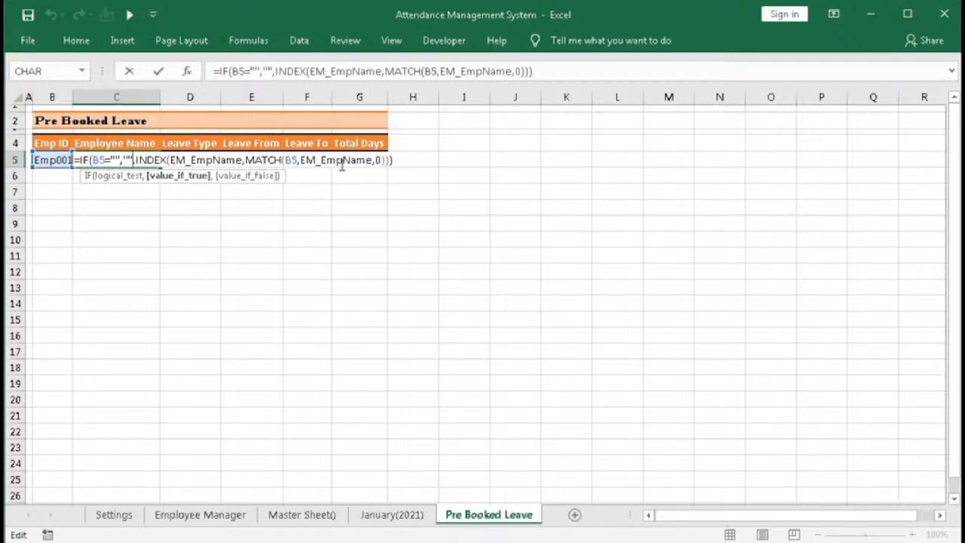
pyautogui.moveTo(345, 162); pyautogui.dragTo(372, 164)
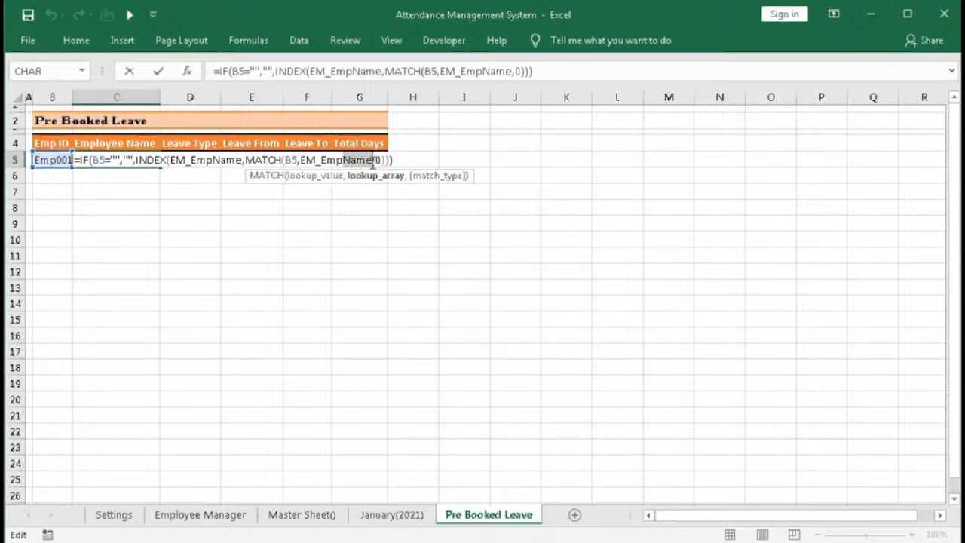
pyautogui.press('BackSpace')
pyautogui.press('BackSpace')
pyautogui.write('pID')
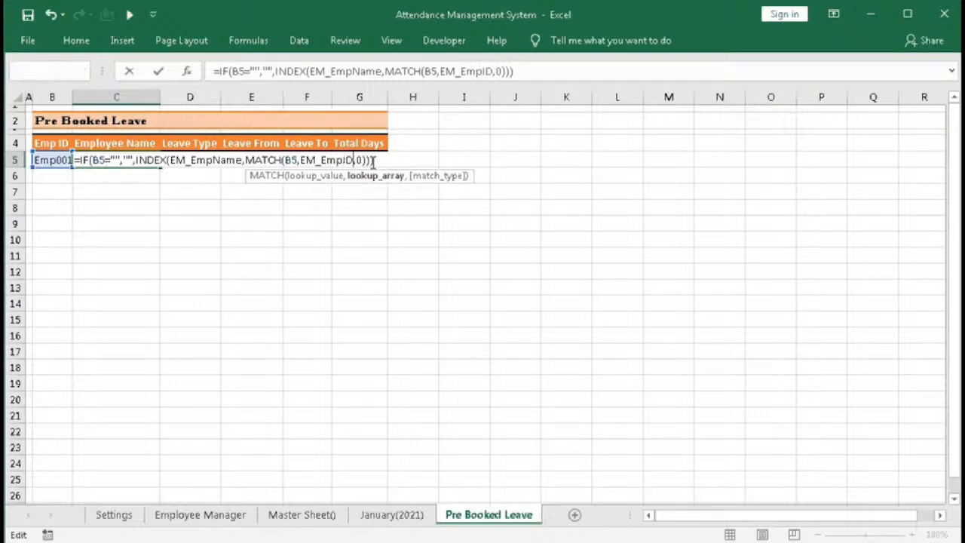
pyautogui.press('Return')
pyautogui.click(123, 159)
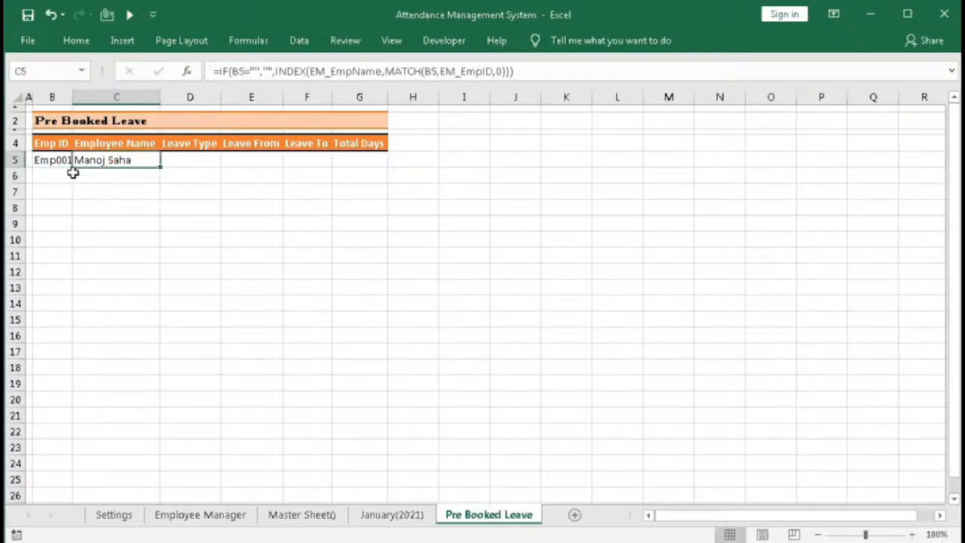
# Step: Add an extra 0 to the Emp ID in B5 to test an unknown ID
pyautogui.doubleClick(62, 160)
pyautogui.write('0')
pyautogui.press('Return')
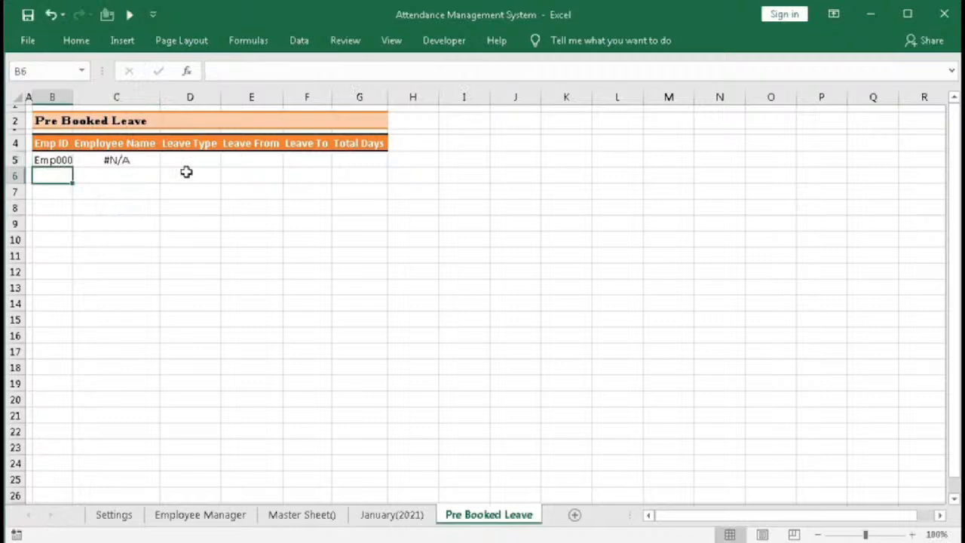
pyautogui.click(121, 162)
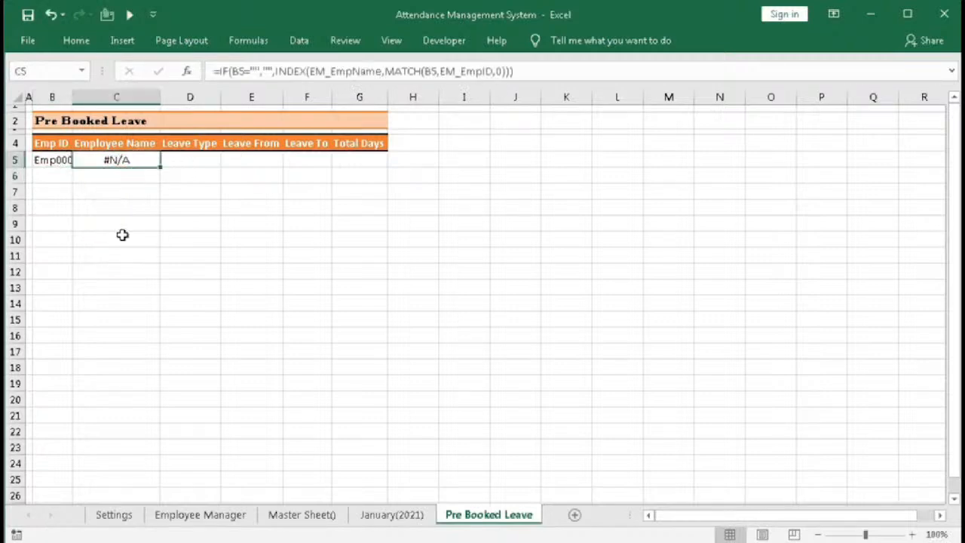
# Step: Wrap C5's lookup formula in IFERROR(…,"") to blank unknown IDs
pyautogui.doubleClick(108, 169)
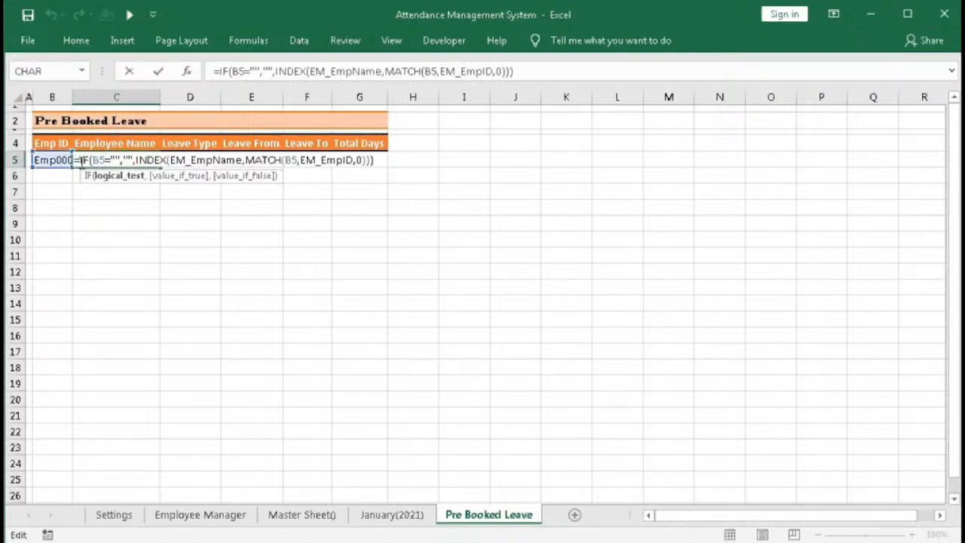
pyautogui.click(81, 161)
pyautogui.write('IFERROR(')
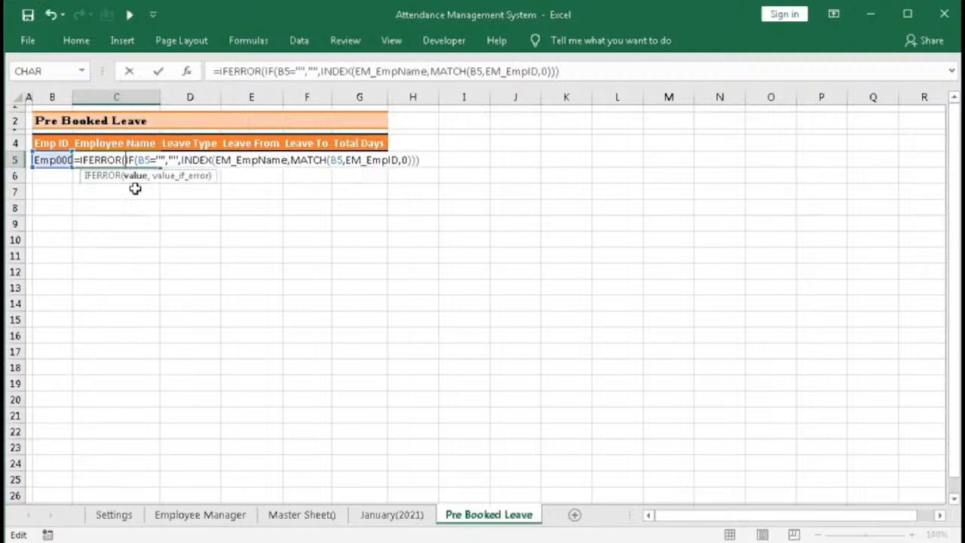
pyautogui.write(',""')
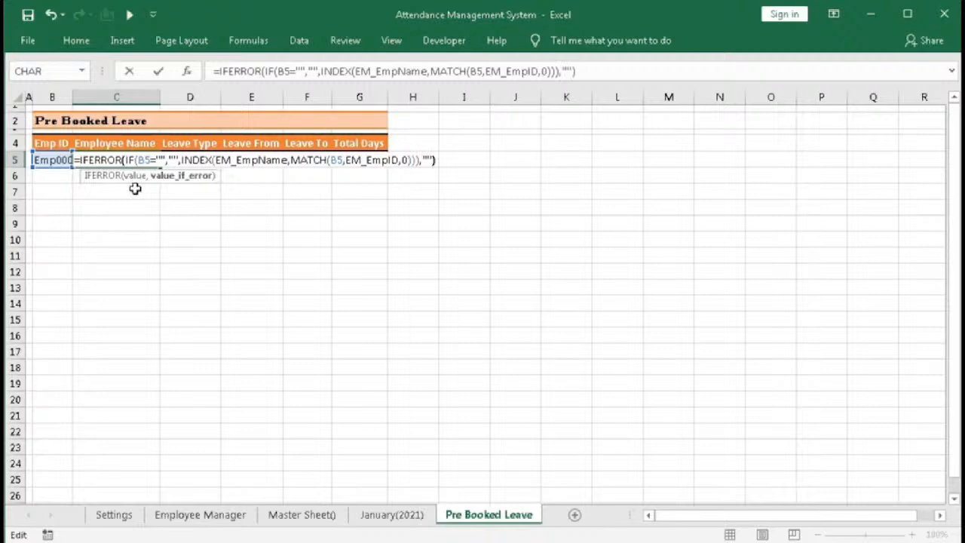
pyautogui.write(')')
pyautogui.press('Return')
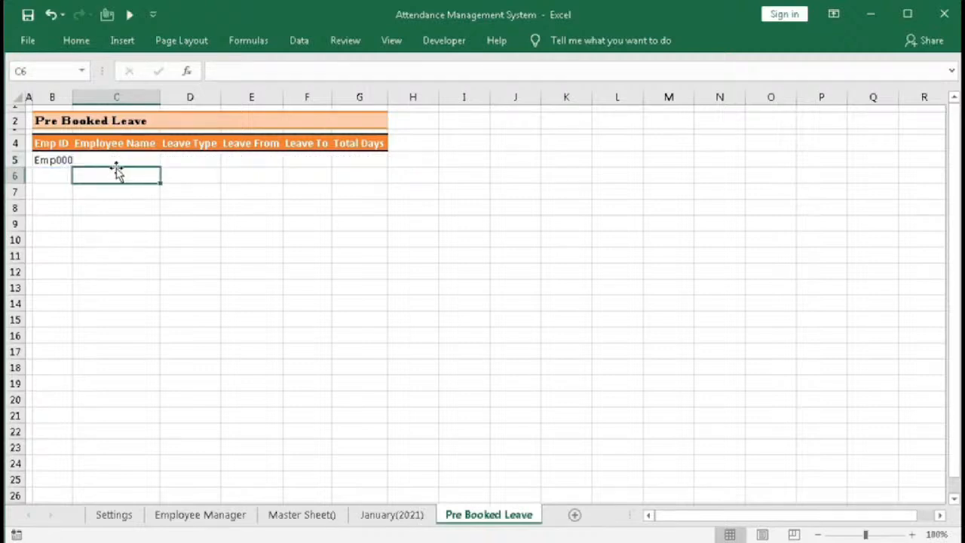
# Step: Remove the extra 0 from B5 so the ID is Emp001 again
pyautogui.doubleClick(60, 160)
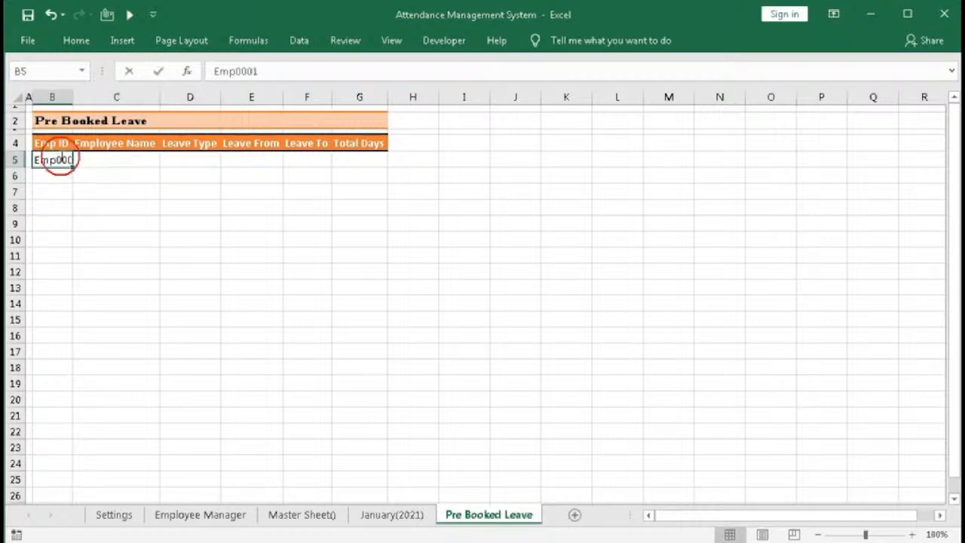
pyautogui.press('BackSpace')
pyautogui.press('Return')
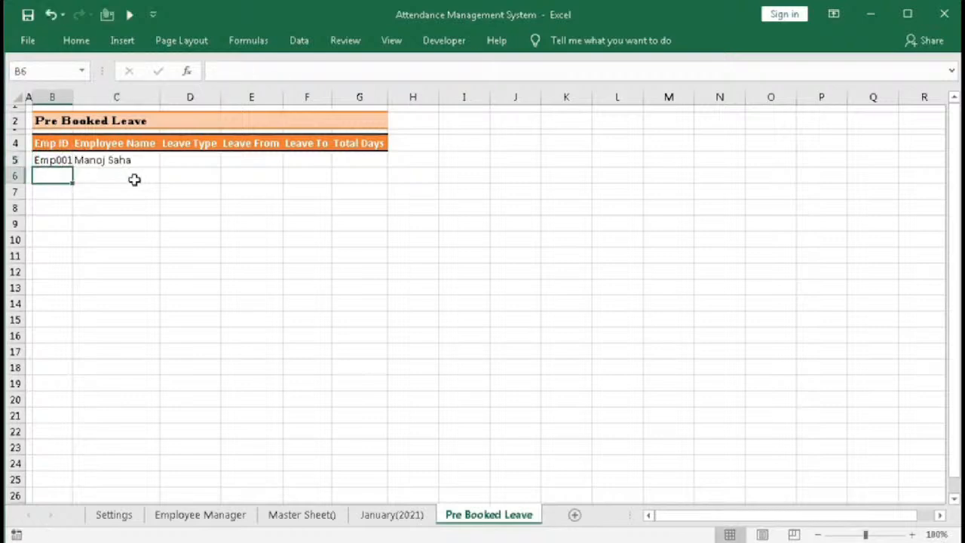
pyautogui.click(110, 162)
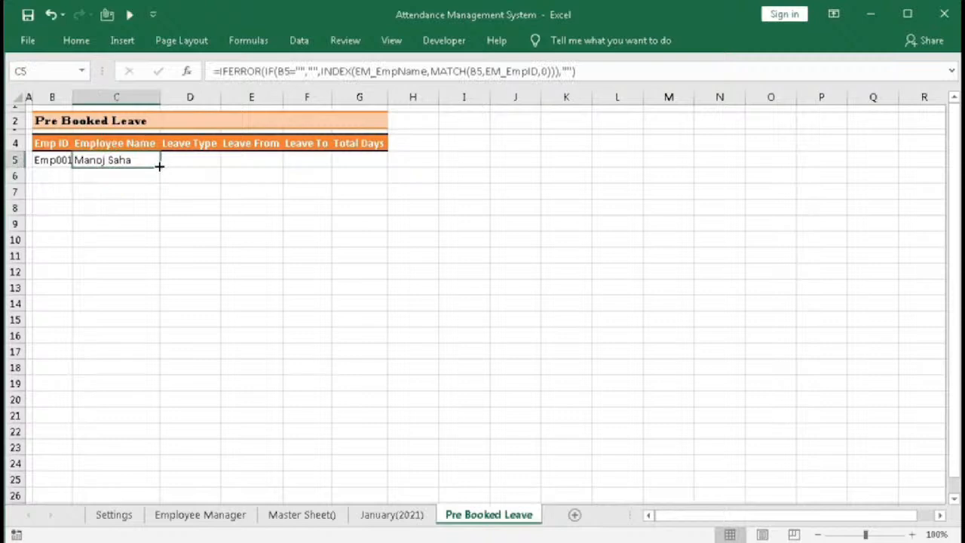
# Step: Fill C5's lookup formula down to row 205 and autofit column B to the IDs
pyautogui.moveTo(159, 166); pyautogui.dragTo(79, 485)
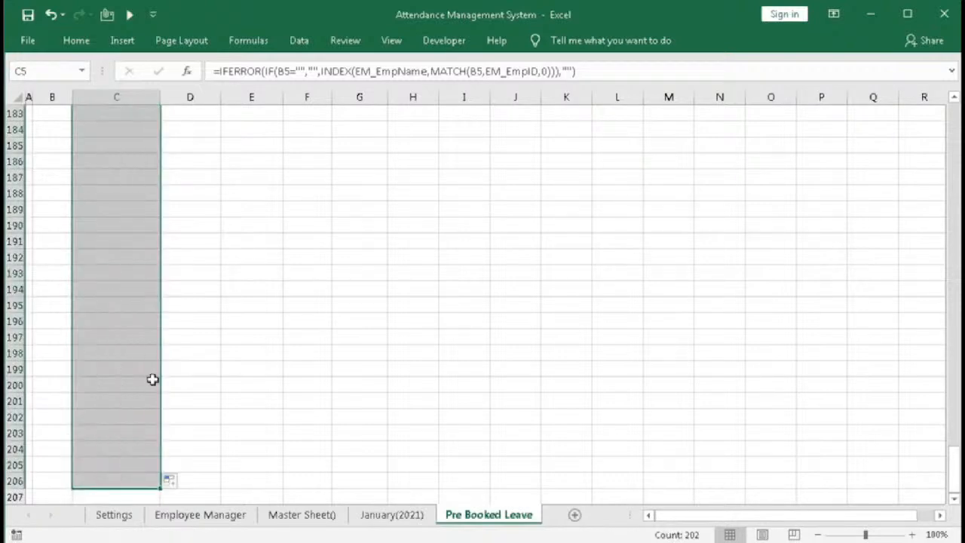
pyautogui.scroll(5, 157, 377)
pyautogui.moveTo(954, 450); pyautogui.dragTo(953, 141)
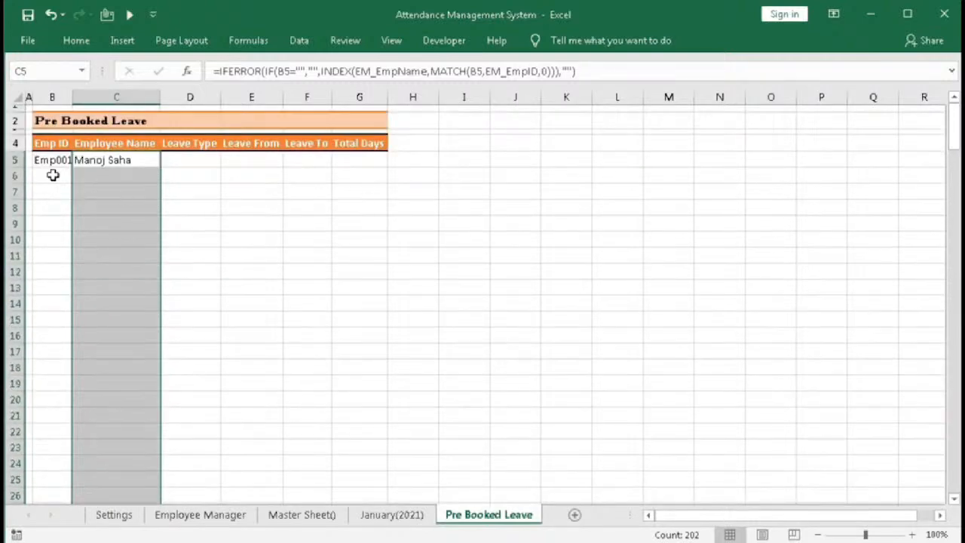
pyautogui.doubleClick(71, 98)
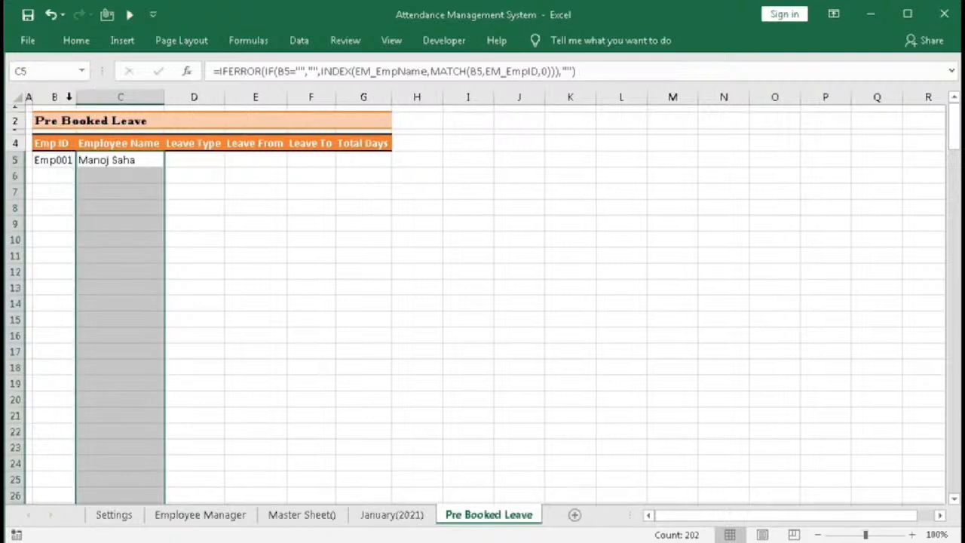
pyautogui.click(181, 161)
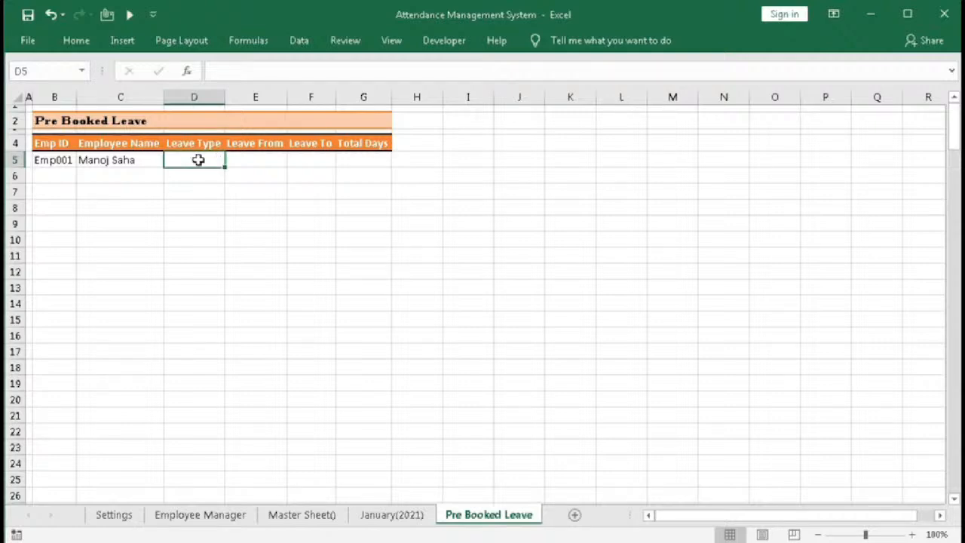
# Step: Select the Leave Type cells from D5 down and set Data Validation to allow a List
pyautogui.moveTo(197, 160); pyautogui.dragTo(197, 481)
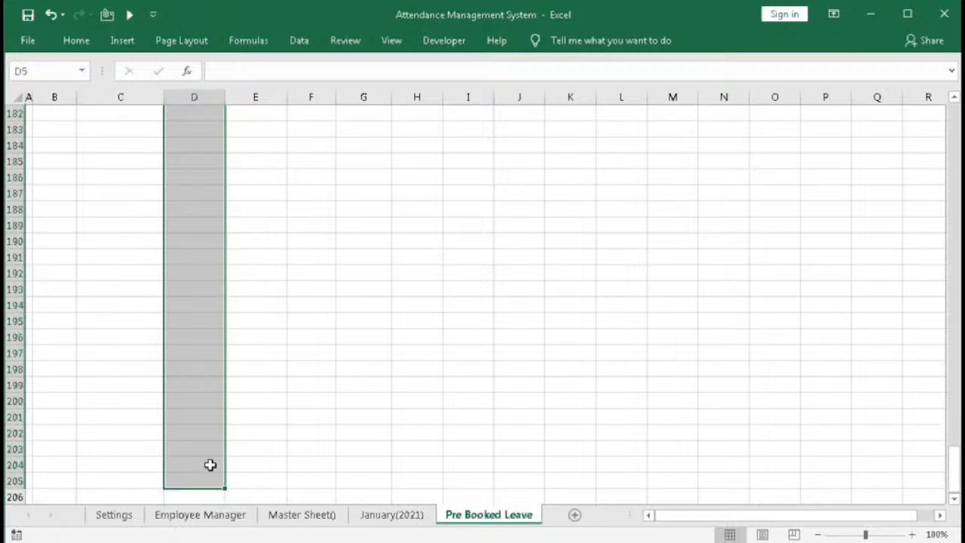
pyautogui.moveTo(955, 469); pyautogui.dragTo(955, 119)
pyautogui.click(298, 42)
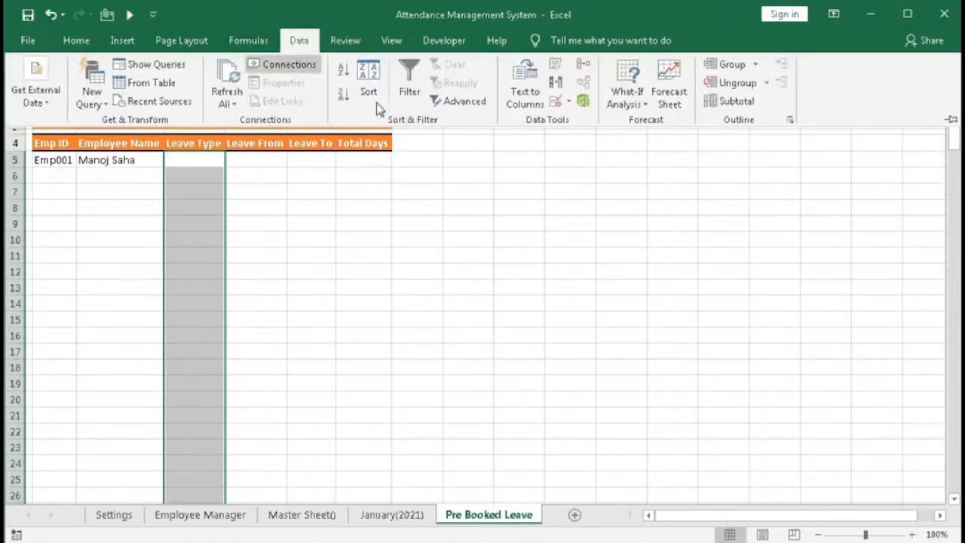
pyautogui.click(560, 103)
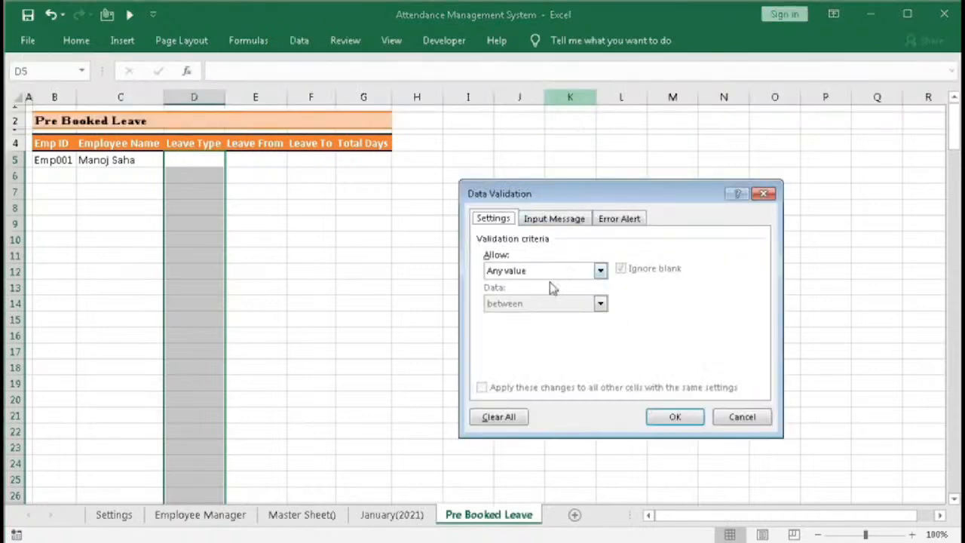
pyautogui.click(601, 271)
pyautogui.click(501, 315)
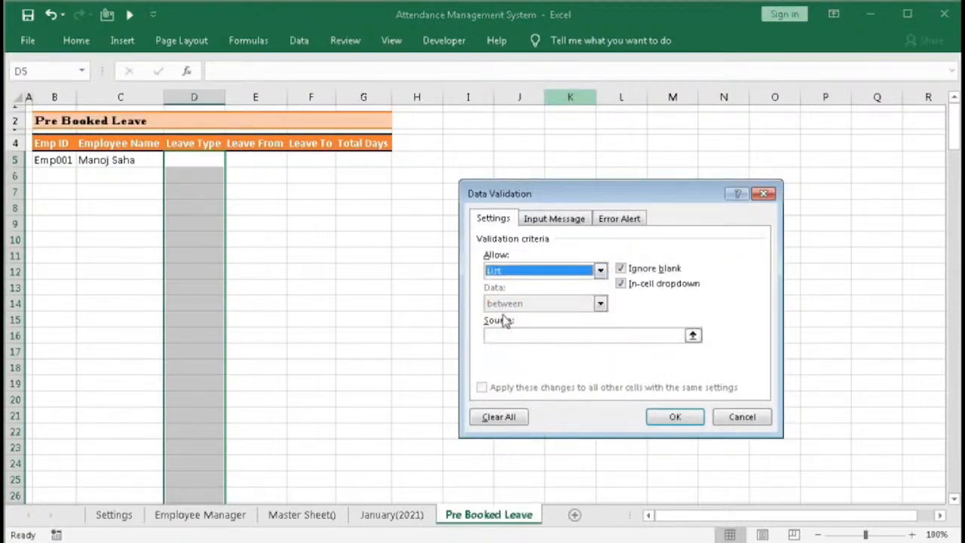
pyautogui.click(498, 336)
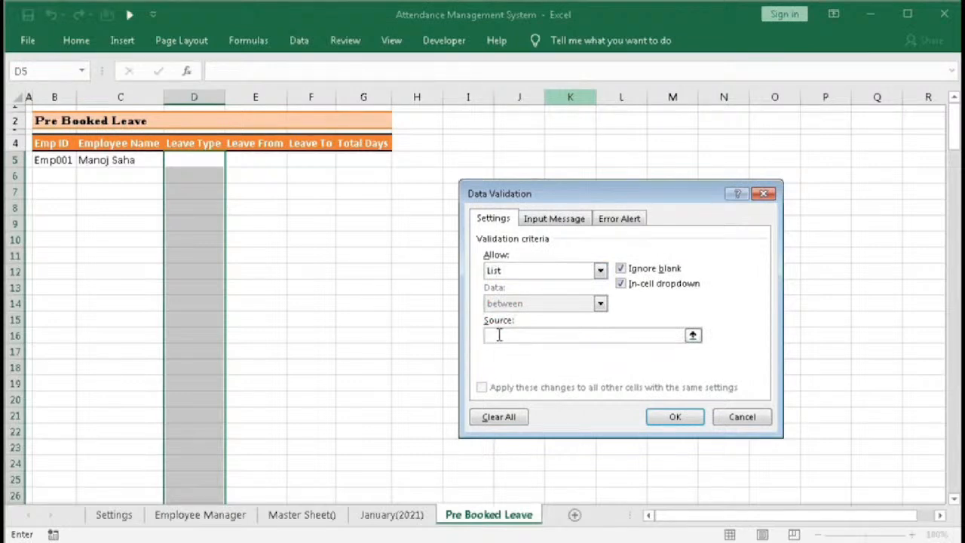
pyautogui.write('All')
pyautogui.moveTo(517, 335); pyautogui.dragTo(438, 332)
pyautogui.press('BackSpace')
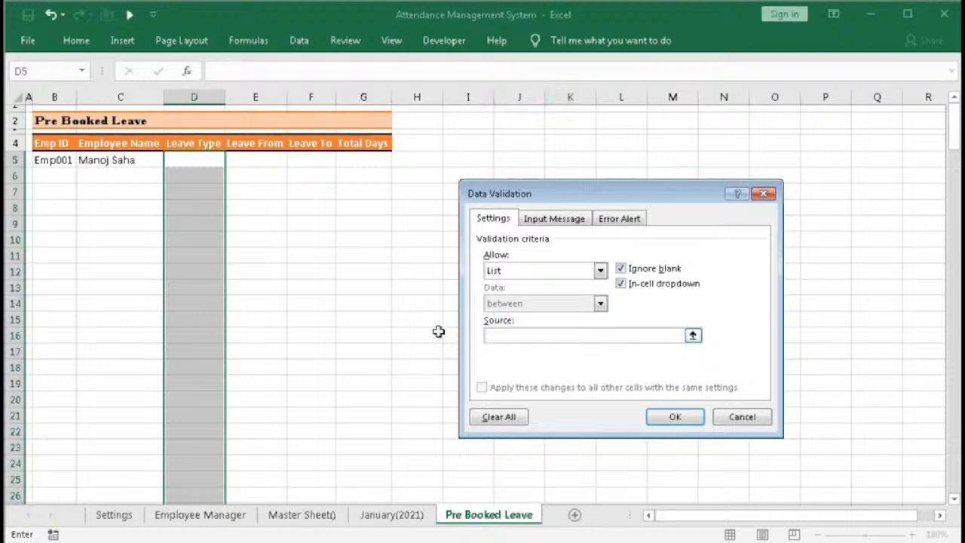
# Step: Use Settings!$P$9:$P$13 (AL, SL, ML, CL, VL) as the list source and check D5's dropdown
pyautogui.click(114, 515)
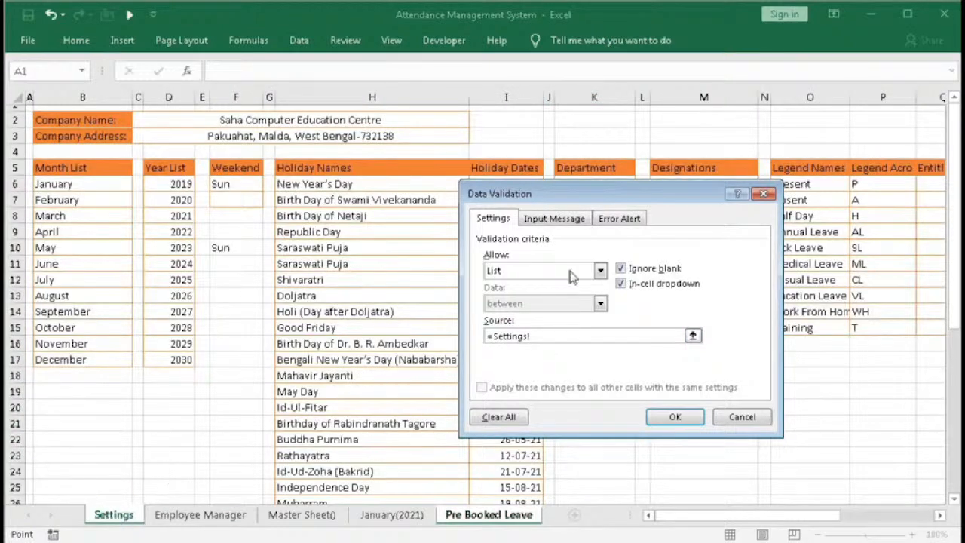
pyautogui.moveTo(621, 201); pyautogui.dragTo(455, 180)
pyautogui.moveTo(869, 231); pyautogui.dragTo(854, 320)
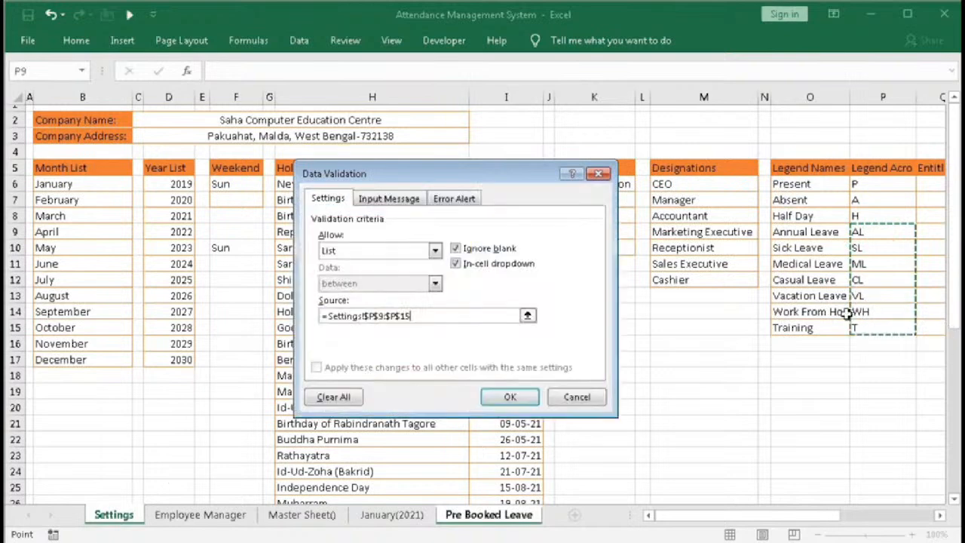
pyautogui.moveTo(872, 233); pyautogui.dragTo(869, 291)
pyautogui.click(513, 396)
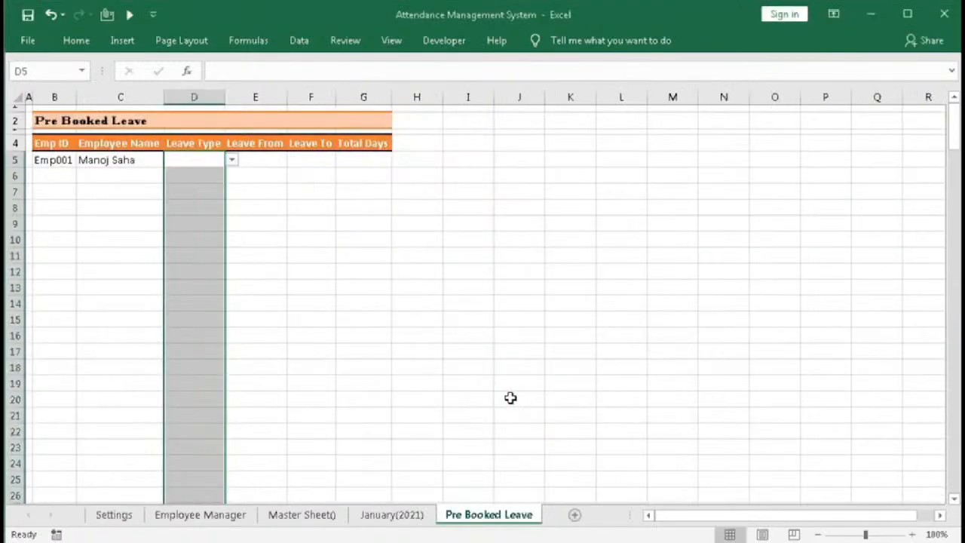
pyautogui.click(232, 160)
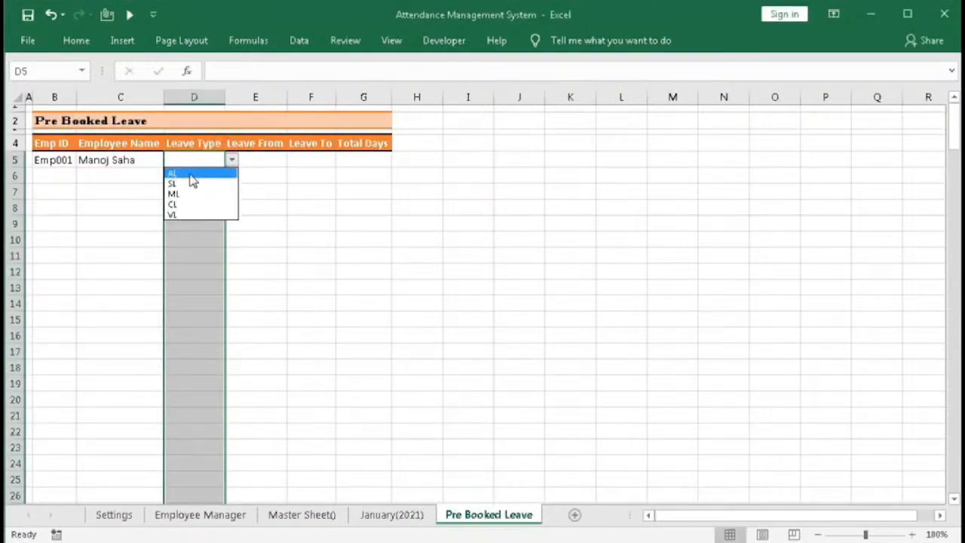
pyautogui.click(181, 224)
pyautogui.click(194, 224)
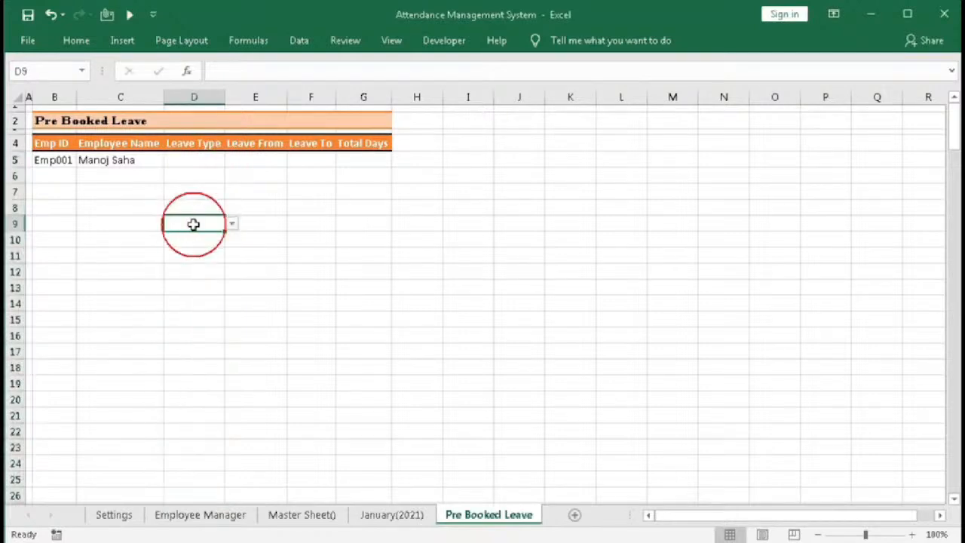
# Step: Choose AL in D5 and enter leave dates 05-01-21 in E5 and 15-01-21 in F5
pyautogui.click(249, 160)
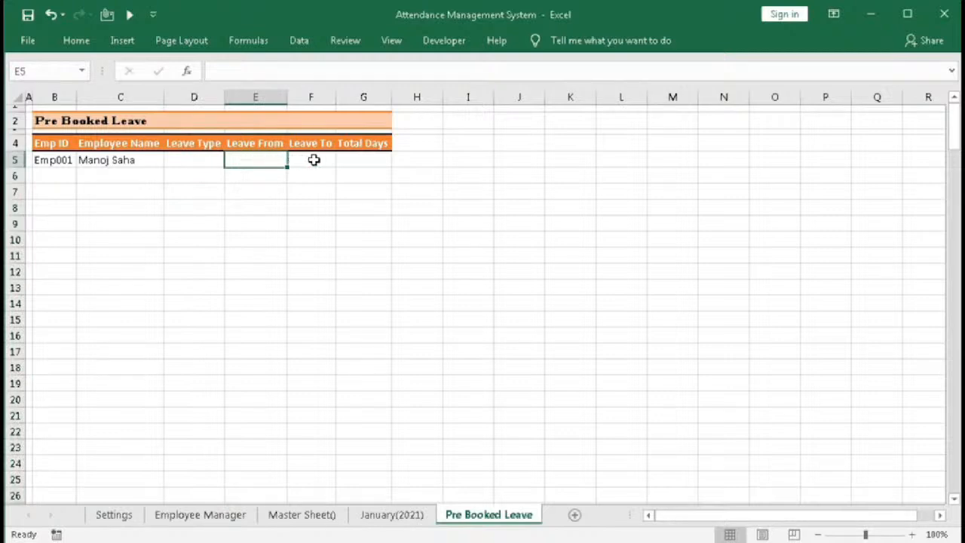
pyautogui.click(352, 161)
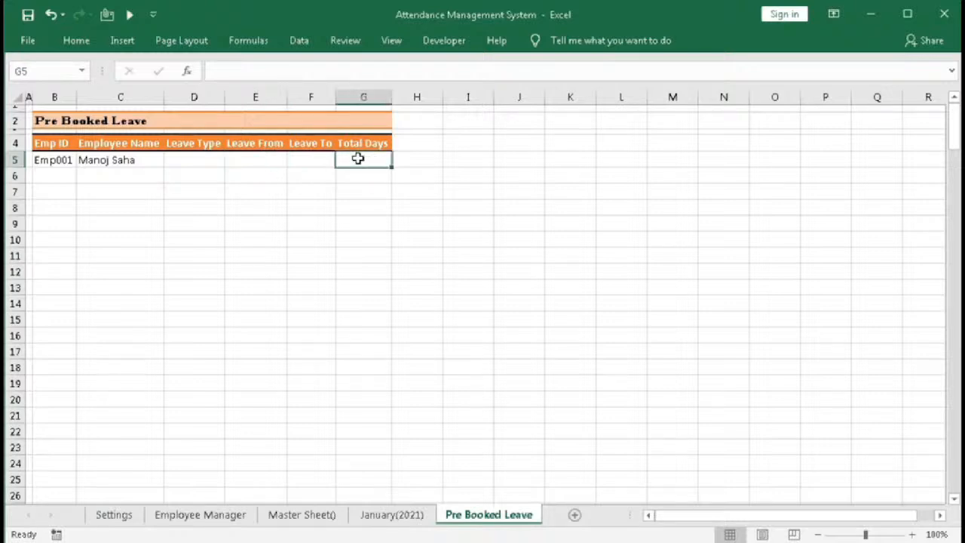
pyautogui.click(202, 160)
pyautogui.click(230, 161)
pyautogui.click(216, 176)
pyautogui.click(257, 159)
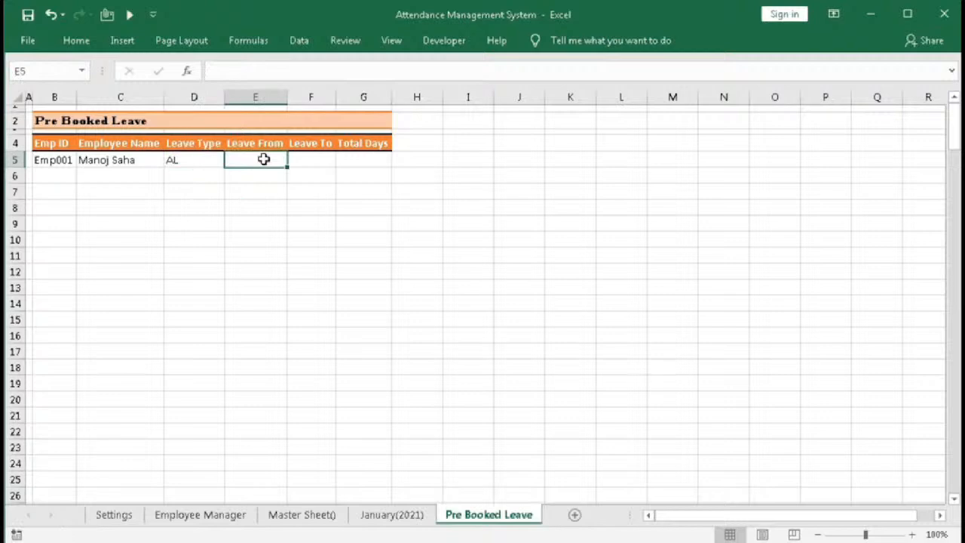
pyautogui.write('5-1')
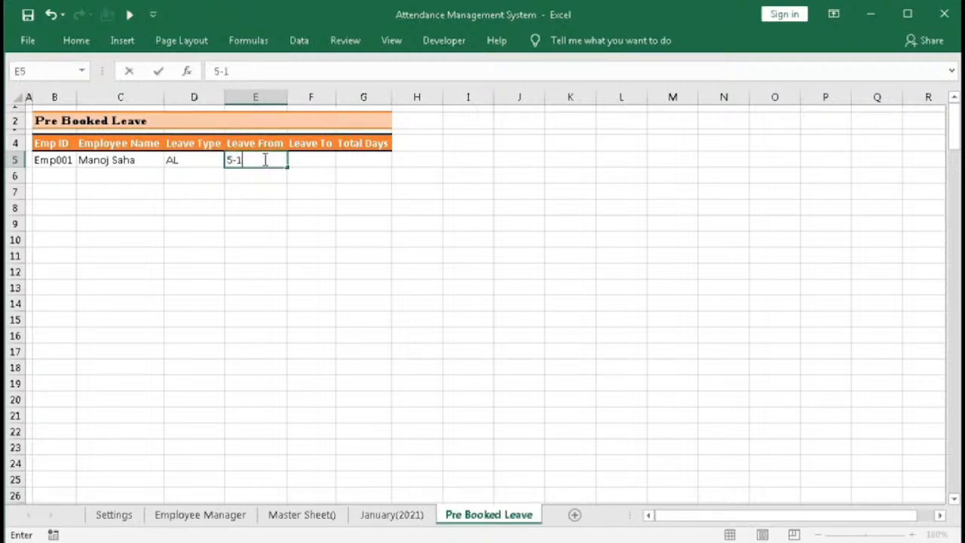
pyautogui.write('-21')
pyautogui.press('BackSpace')
pyautogui.write('1')
pyautogui.press('Tab')
pyautogui.write('15')
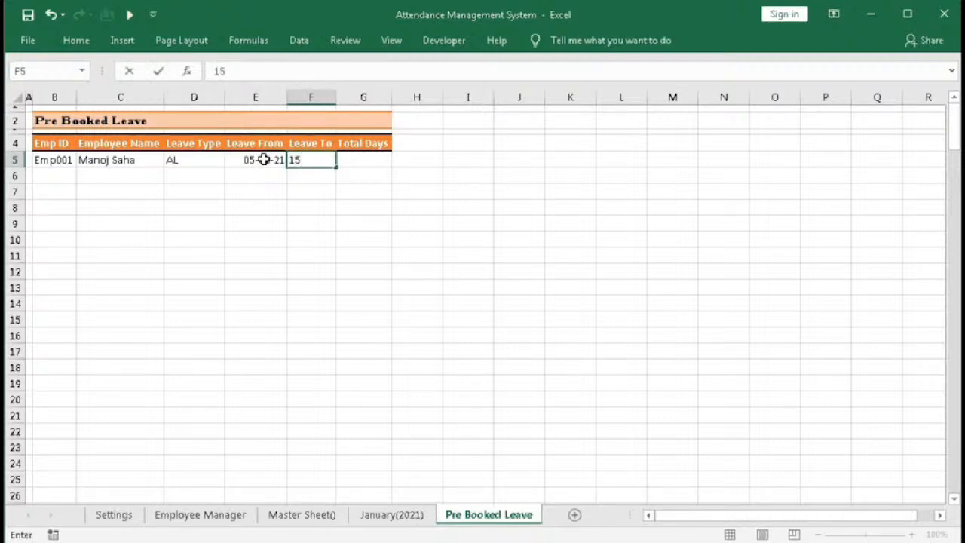
pyautogui.write('-01-21')
pyautogui.press('Tab')
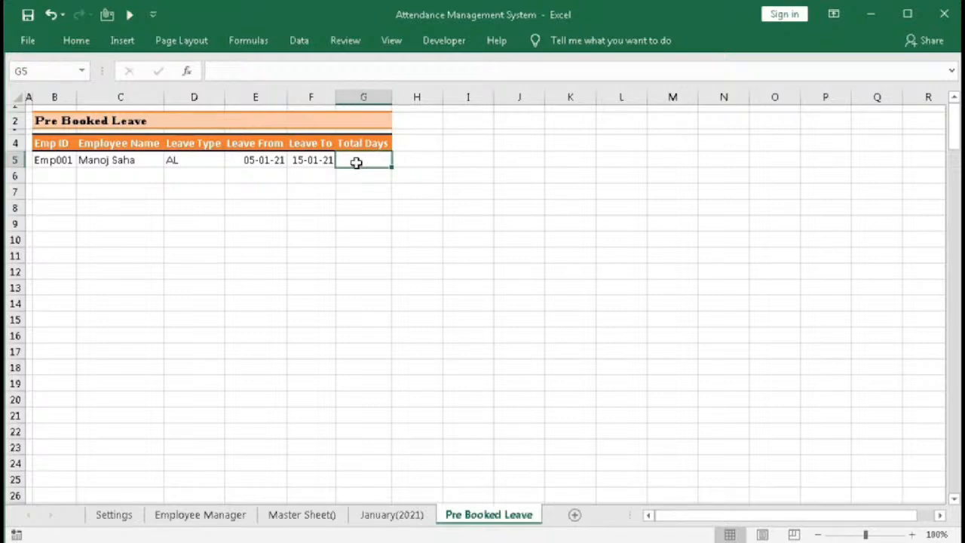
# Step: Enter =DATEDIF(E5,F5,"D")+1 in G5 to count leave days inclusively
pyautogui.write('=da')
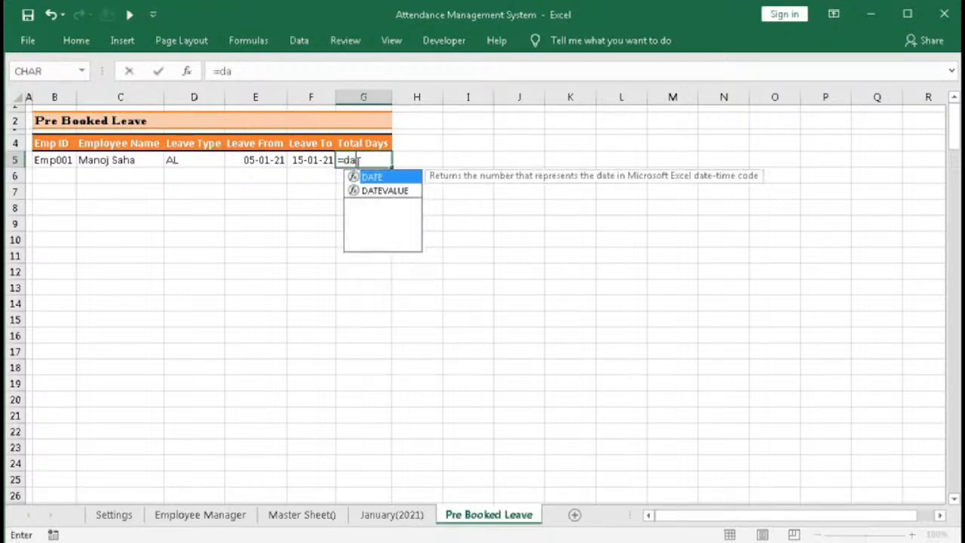
pyautogui.write('tedif')
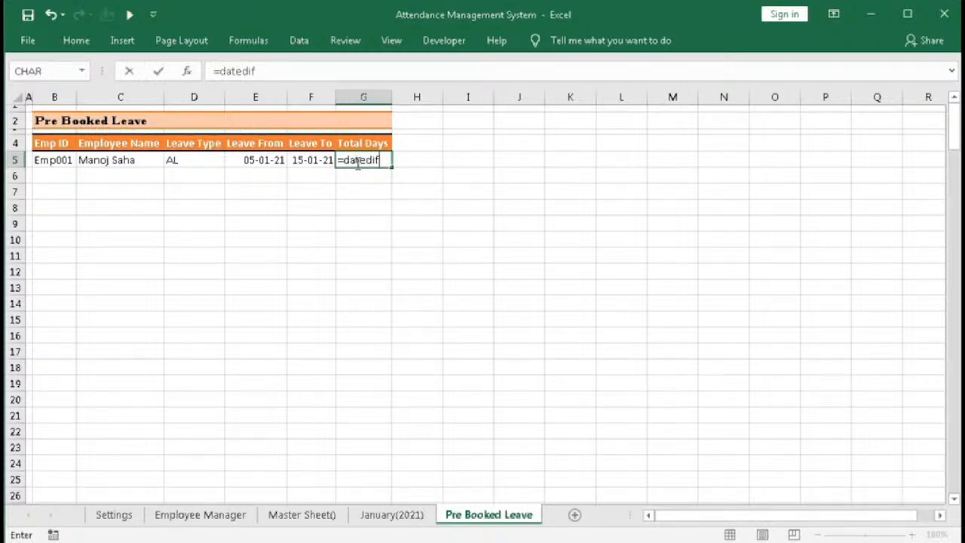
pyautogui.write('(')
pyautogui.click(263, 160)
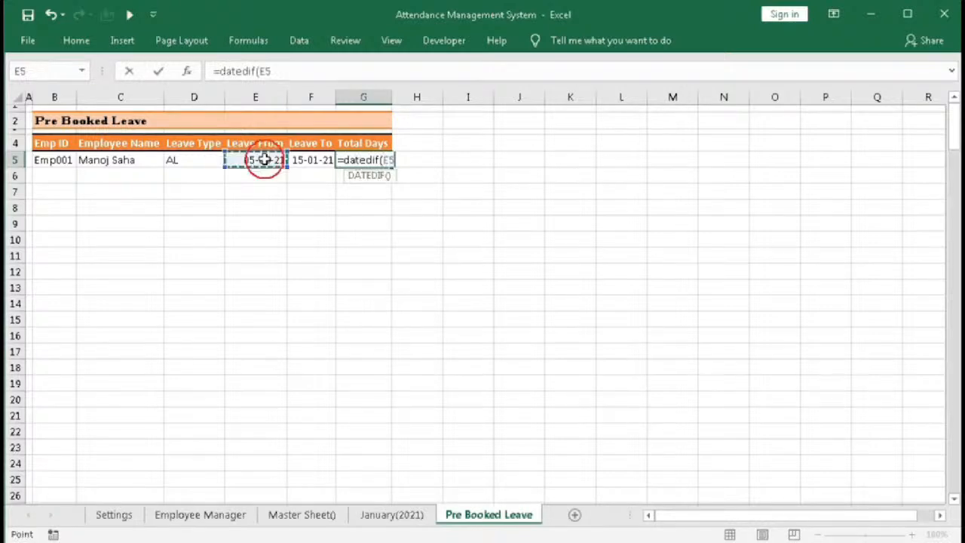
pyautogui.write(',')
pyautogui.click(310, 160)
pyautogui.write(',')
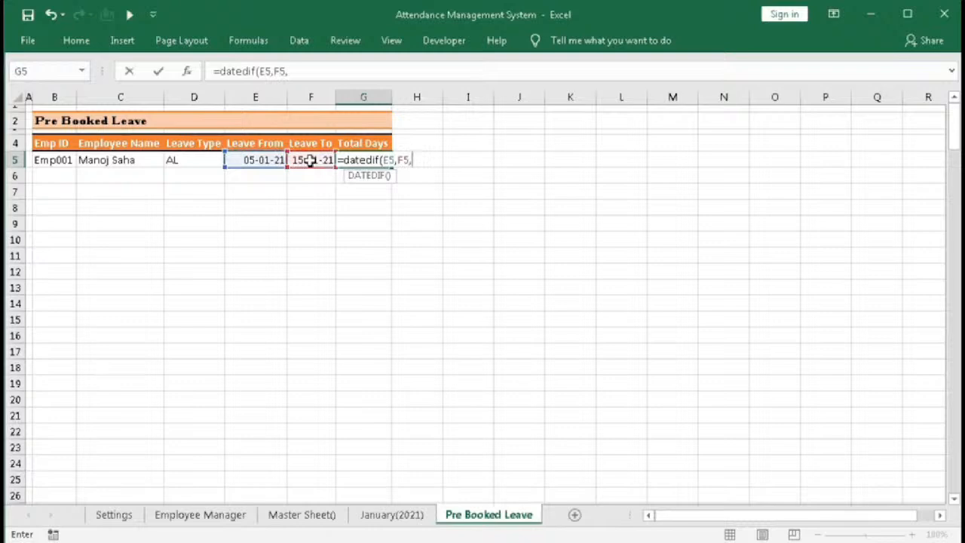
pyautogui.write('"D")')
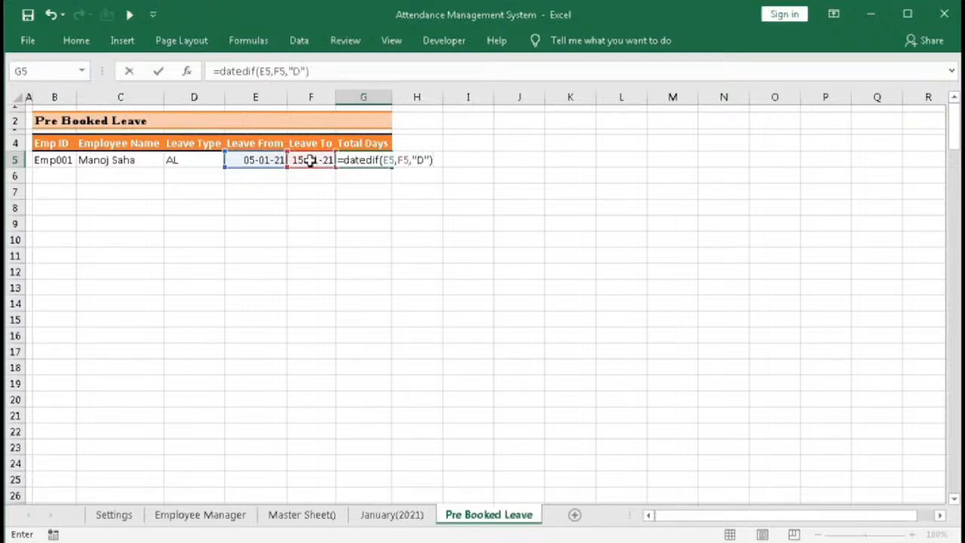
pyautogui.press('Return')
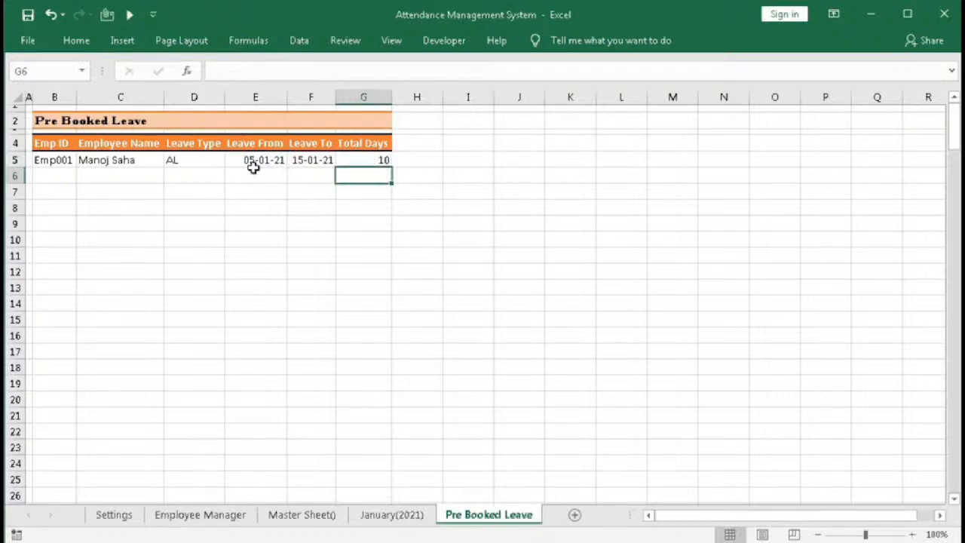
pyautogui.doubleClick(361, 160)
pyautogui.click(439, 160)
pyautogui.write('+1')
pyautogui.press('Return')
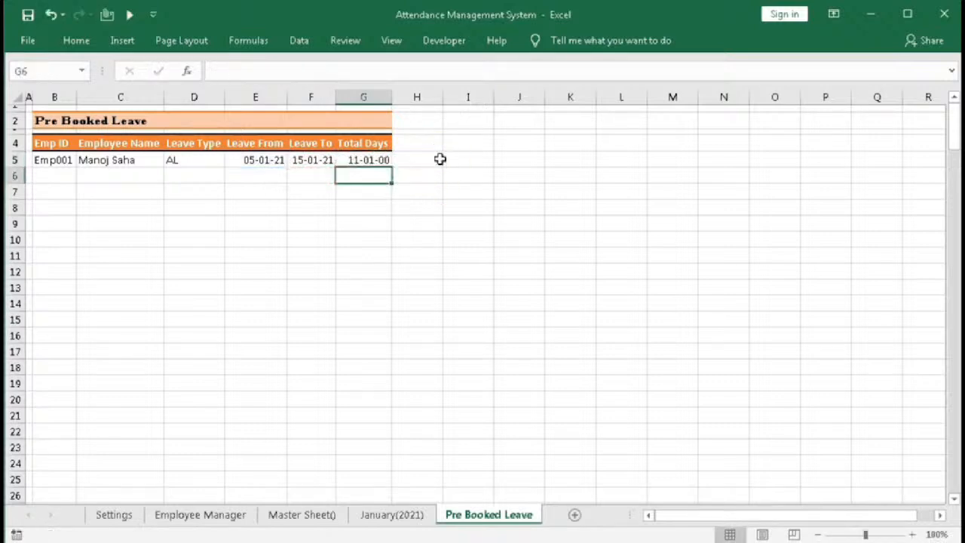
# Step: Format G5 as General to show 11, and check 5–15 January on the January(2021) sheet
pyautogui.click(366, 160)
pyautogui.click(75, 40)
pyautogui.click(569, 70)
pyautogui.click(520, 97)
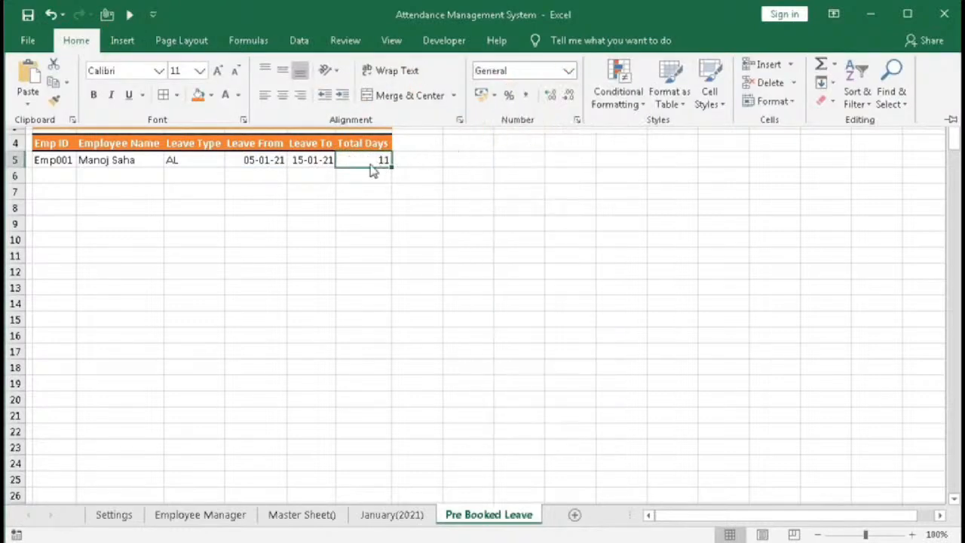
pyautogui.click(403, 516)
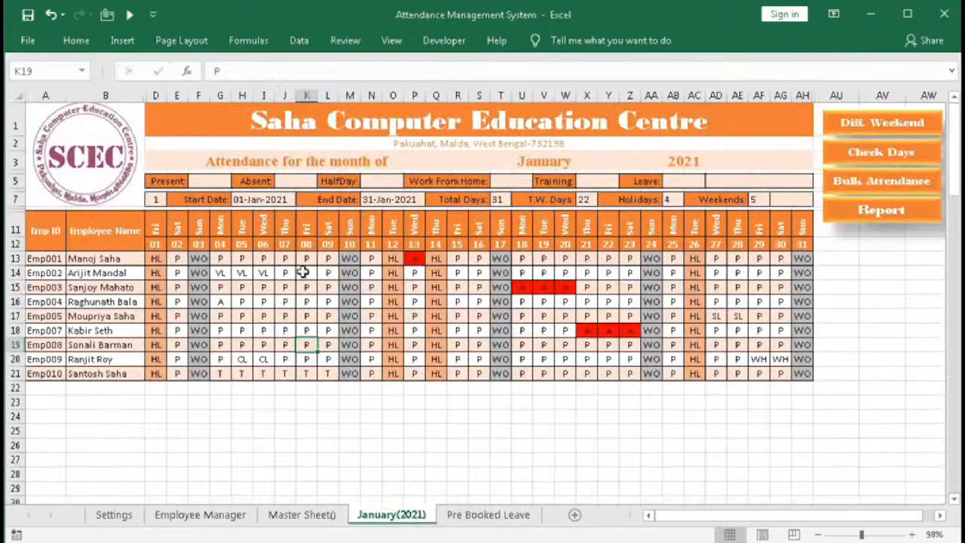
pyautogui.moveTo(242, 259); pyautogui.dragTo(458, 259)
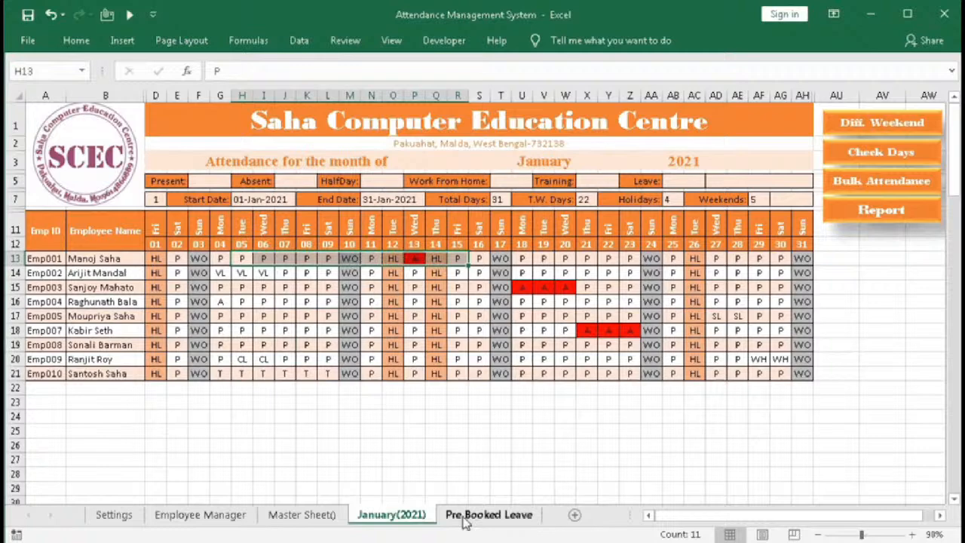
# Step: Back on Pre Booked Leave, append -SUMPRODUCT((S_HolidayDates>=E5 to G5's formula
pyautogui.click(488, 514)
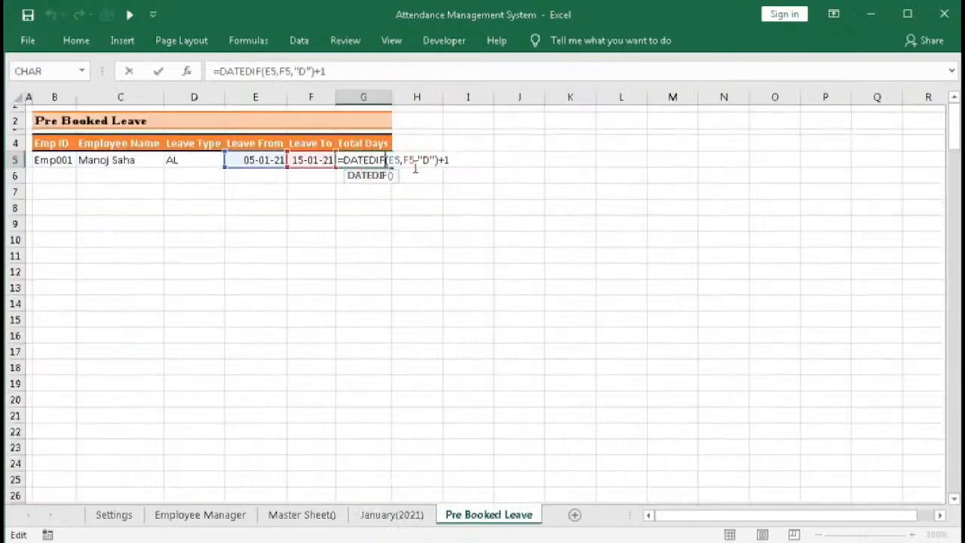
pyautogui.click(473, 159)
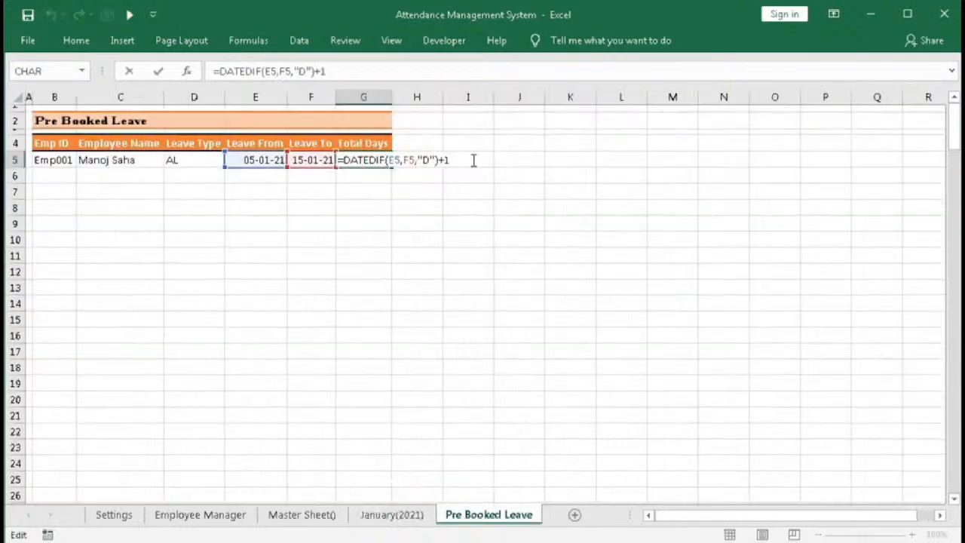
pyautogui.write('-s')
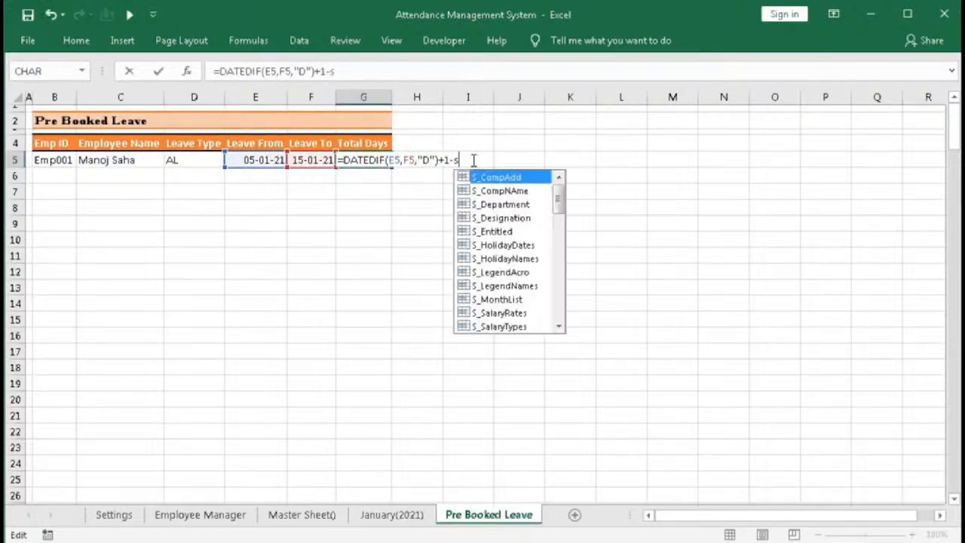
pyautogui.write('umpr')
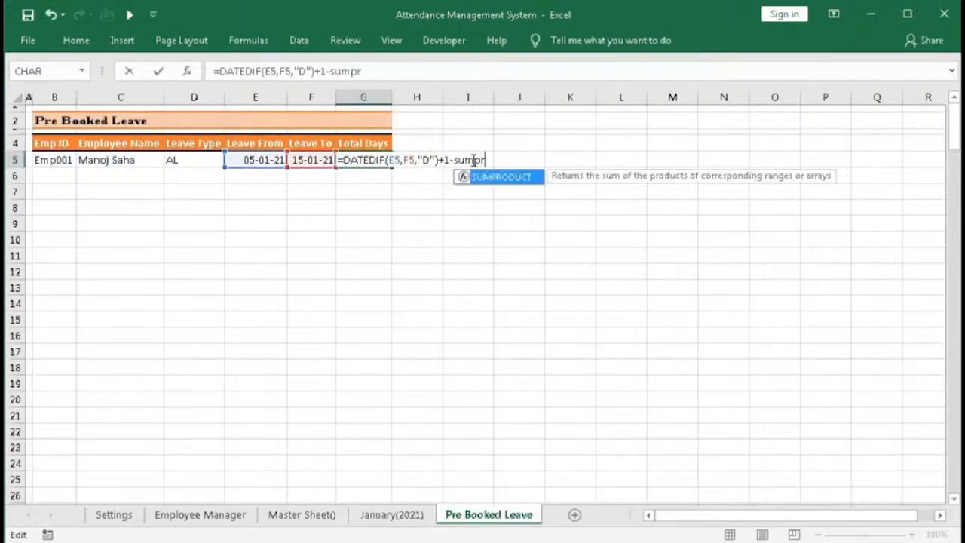
pyautogui.write('oduct')
pyautogui.press('Tab')
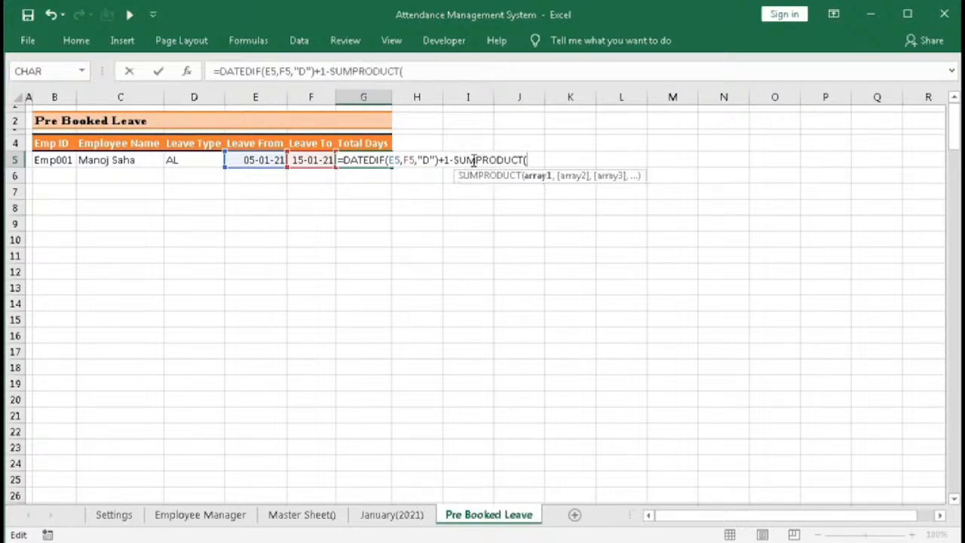
pyautogui.write('(s_')
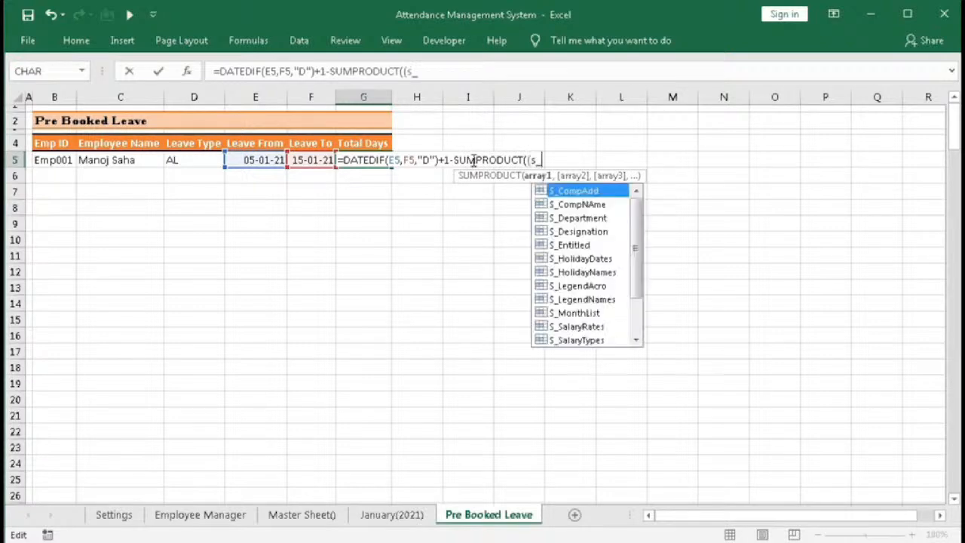
pyautogui.write('HolidayDates>')
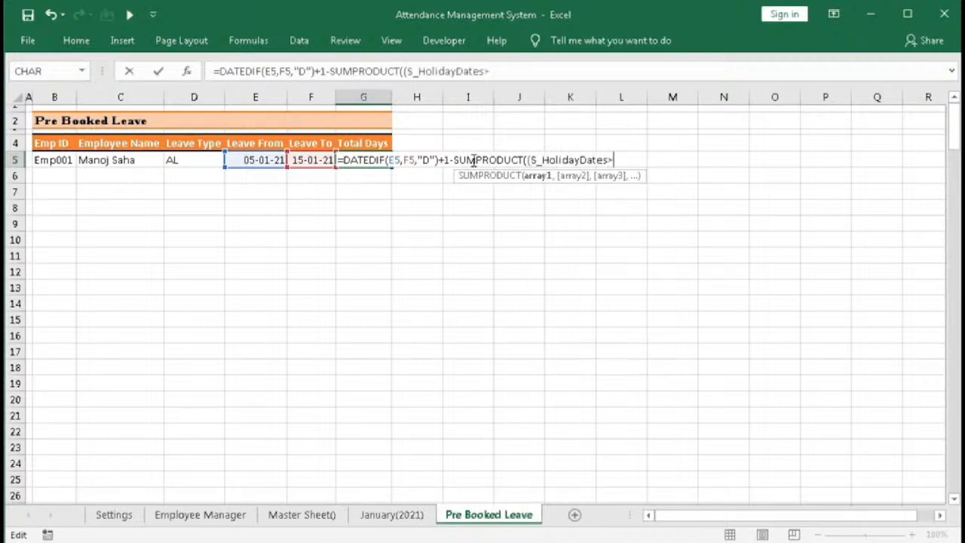
pyautogui.write('=')
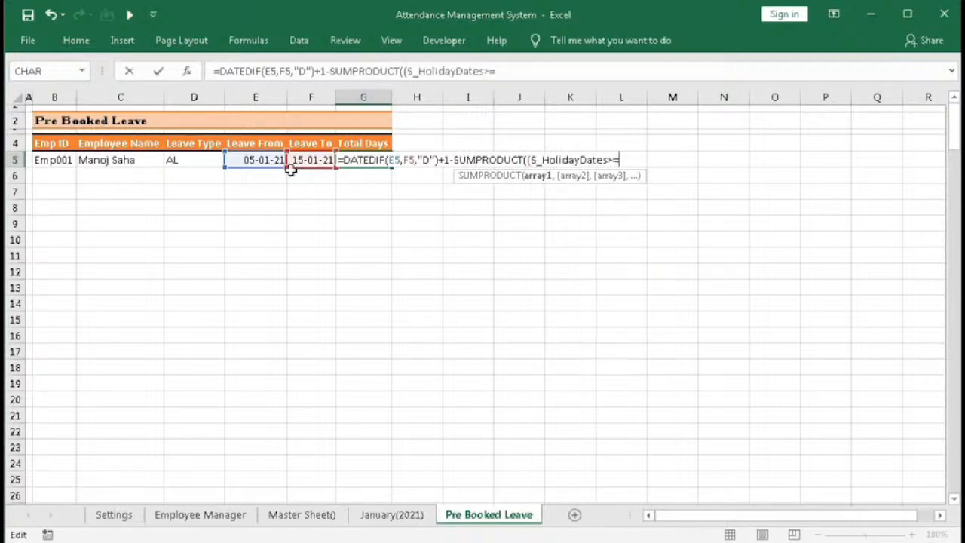
pyautogui.click(257, 161)
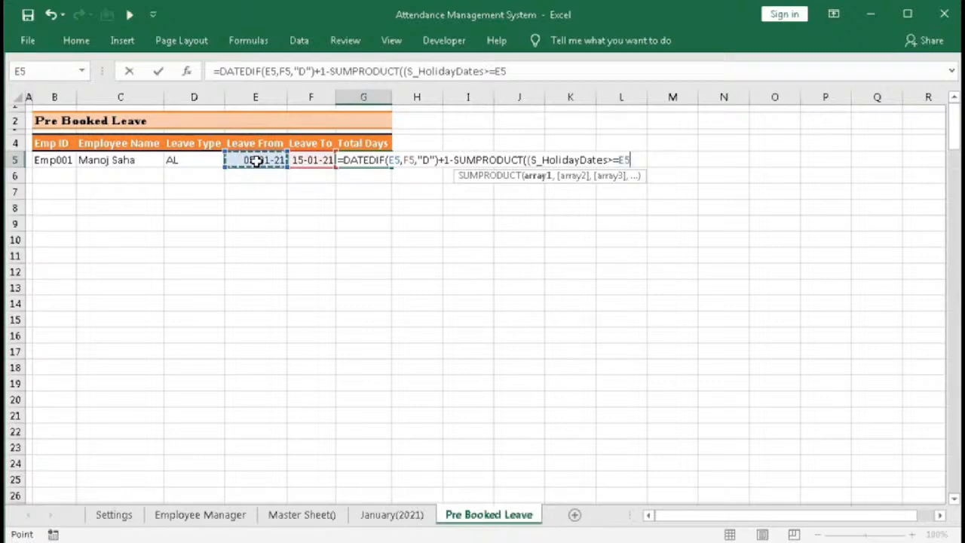
# Step: Finish it with *(S_HolidayDates<=F5)) to subtract holidays within the leave period
pyautogui.write(',')
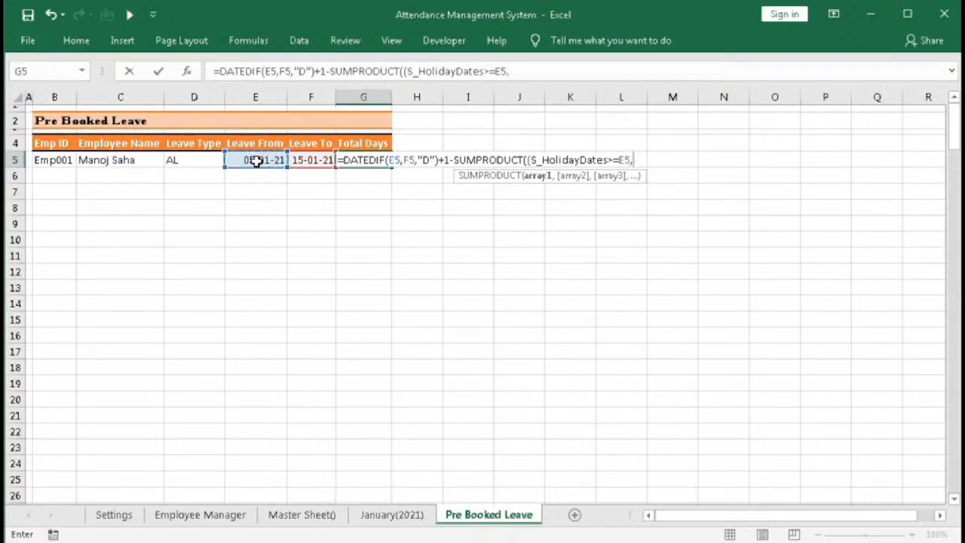
pyautogui.press('BackSpace')
pyautogui.write(')*(s_h')
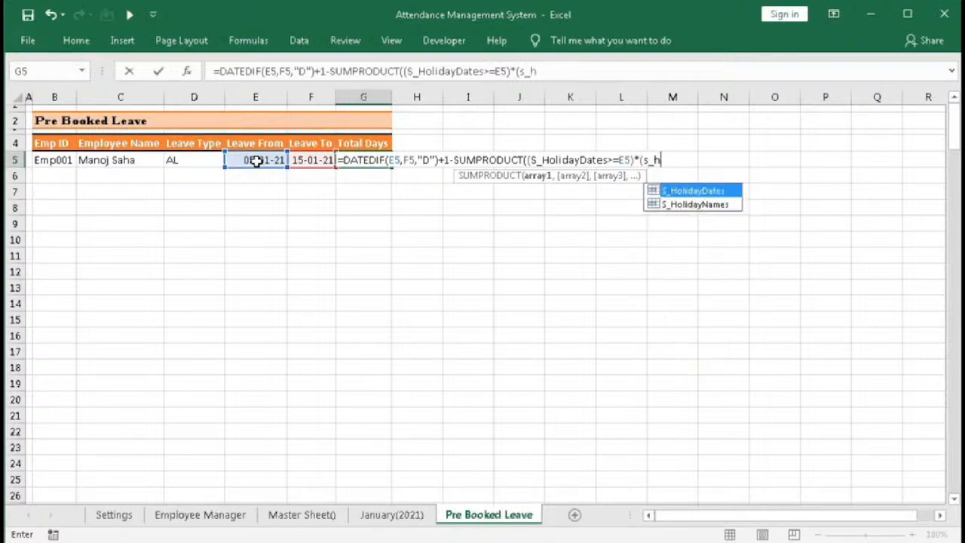
pyautogui.press('Tab')
pyautogui.write('<=')
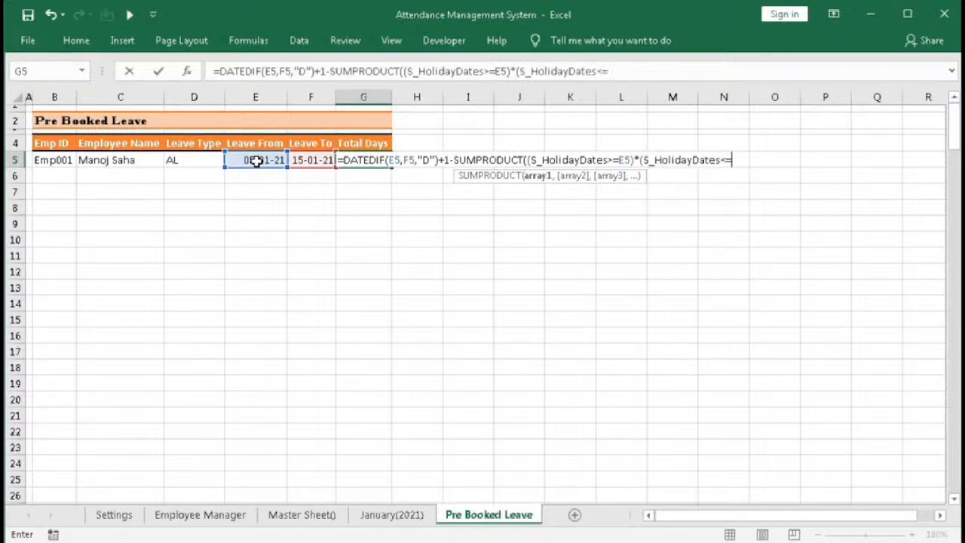
pyautogui.click(306, 161)
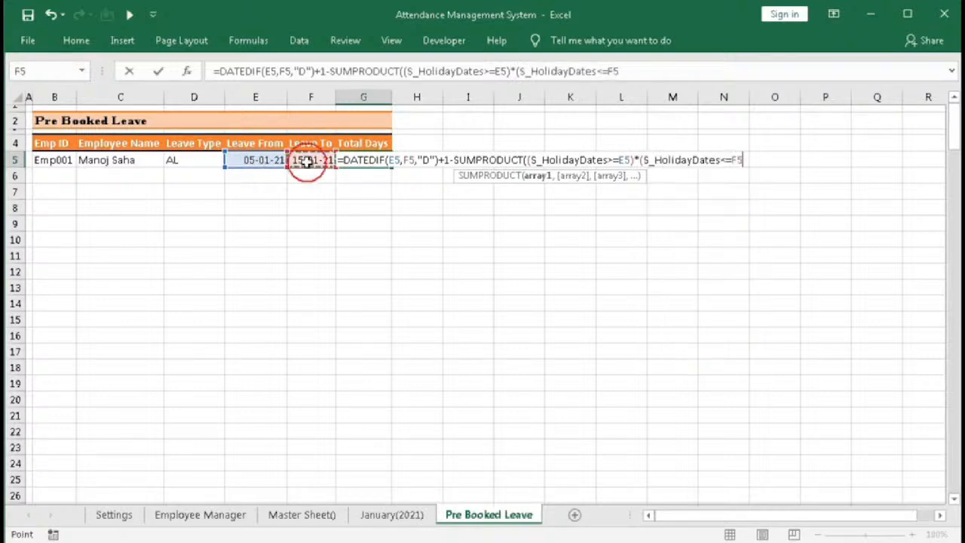
pyautogui.write(')')
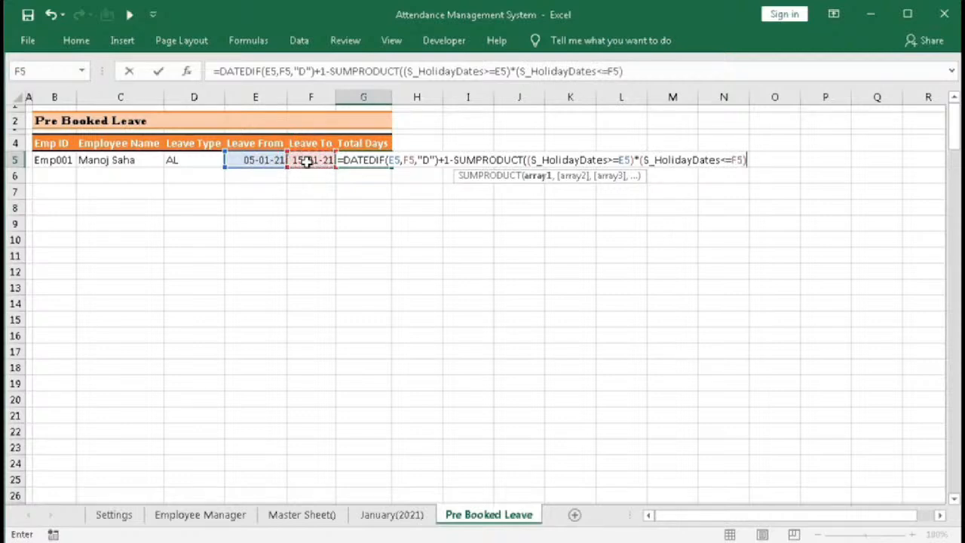
pyautogui.write(')')
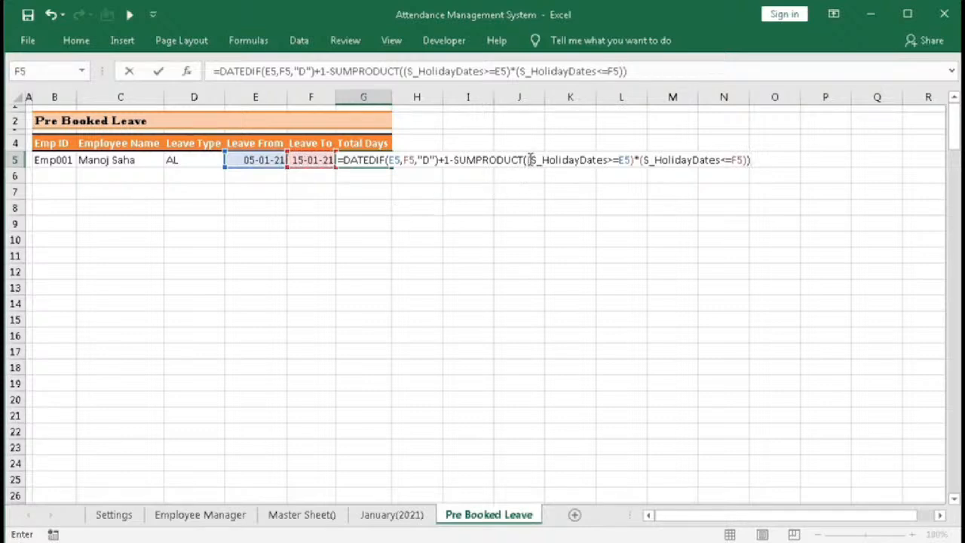
# Step: Evaluate G5's start-date and end-date holiday comparisons as TRUE/FALSE arrays; S_HolidayDates<=F5 is TRUE for three holidays
pyautogui.moveTo(529, 160); pyautogui.dragTo(635, 159)
pyautogui.press('F9')
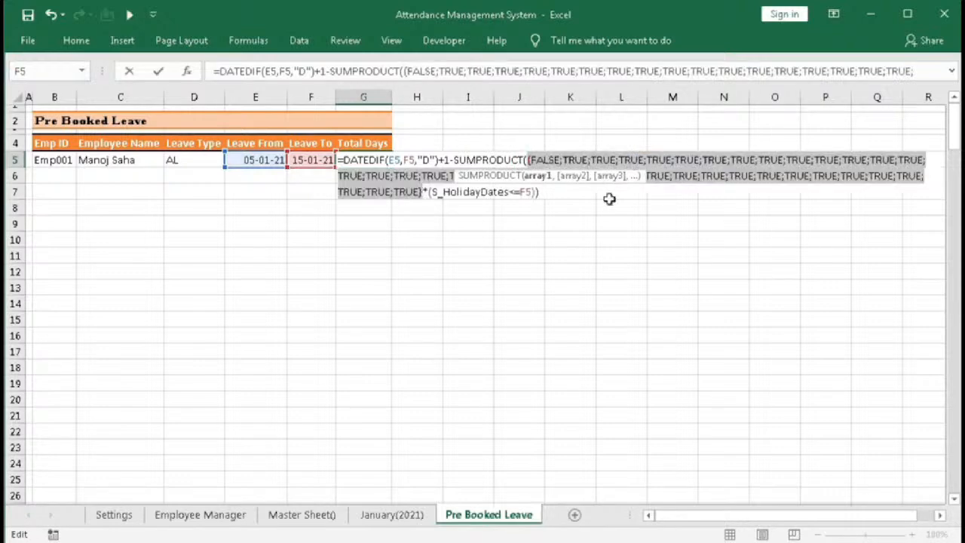
pyautogui.moveTo(554, 176); pyautogui.dragTo(549, 246)
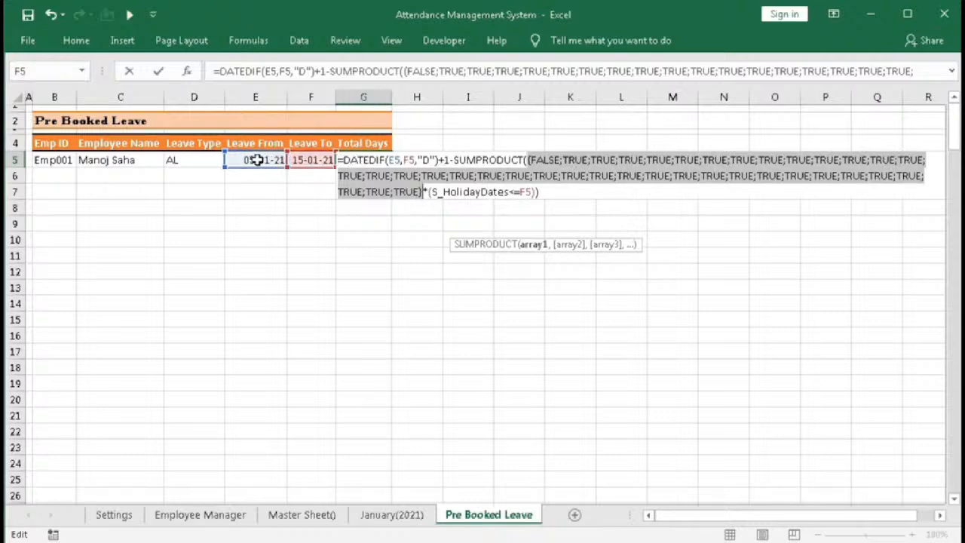
pyautogui.hotkey('ctrl', 'z')
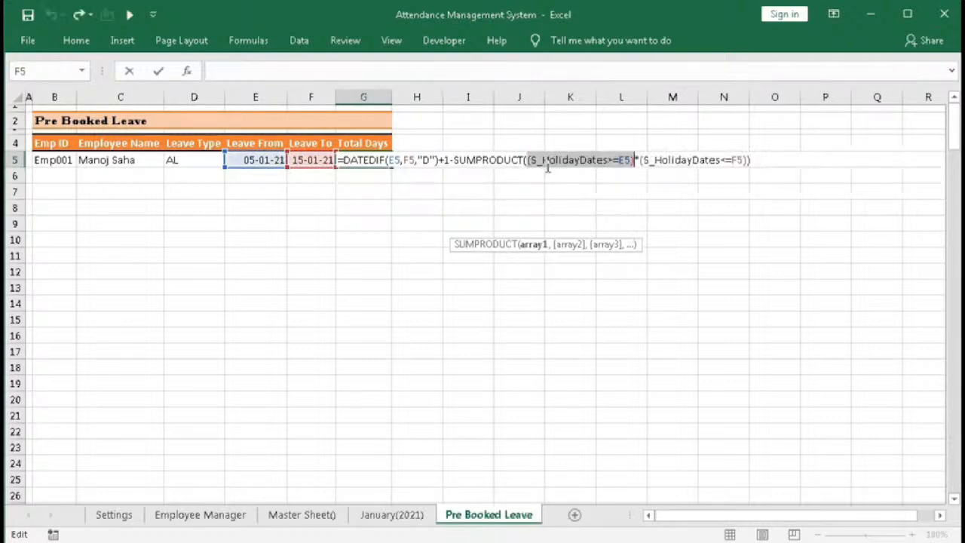
pyautogui.moveTo(642, 161); pyautogui.dragTo(742, 161)
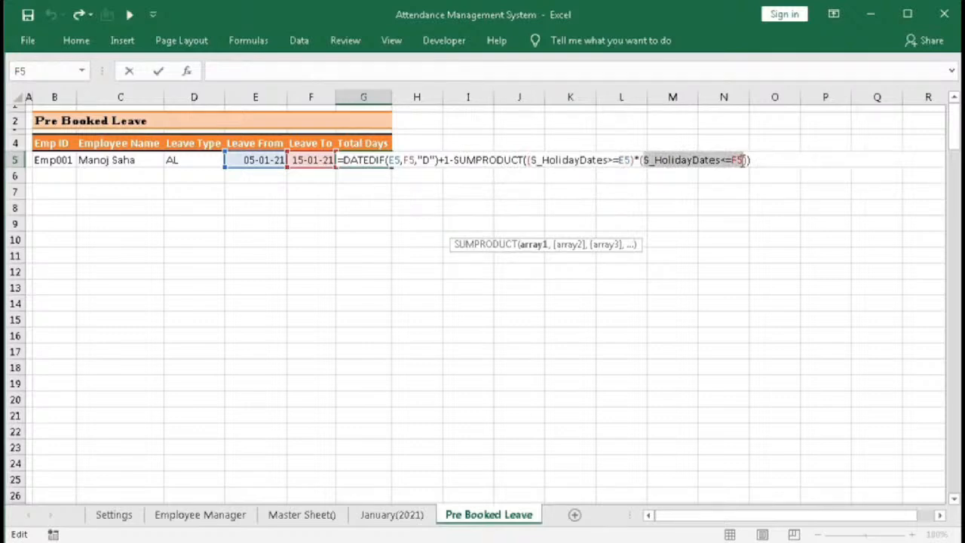
pyautogui.press('F9')
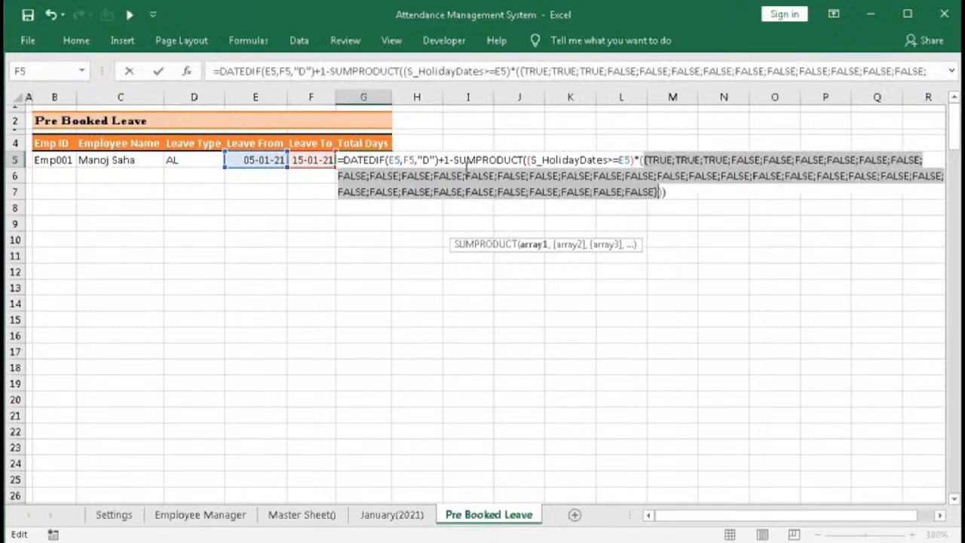
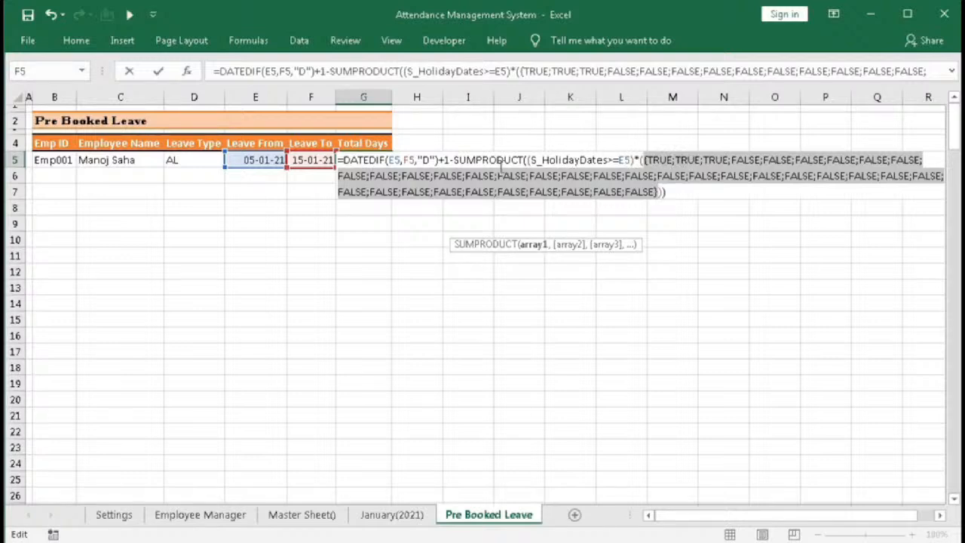
# Step: Undo the F9 evaluation and re-enter G5's holiday-subtracting formula with Ctrl+Shift+Enter as an array
pyautogui.hotkey('ctrl', 'z')
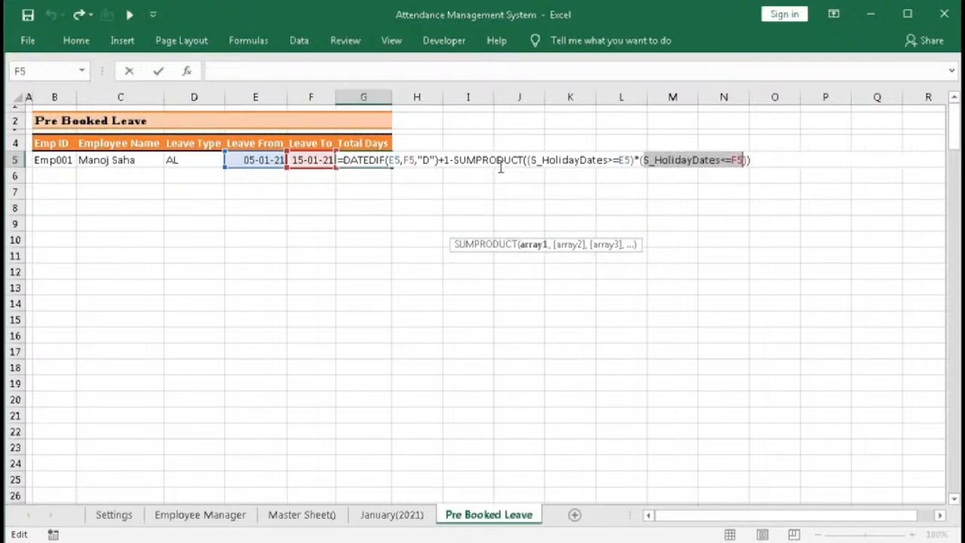
pyautogui.press('Return')
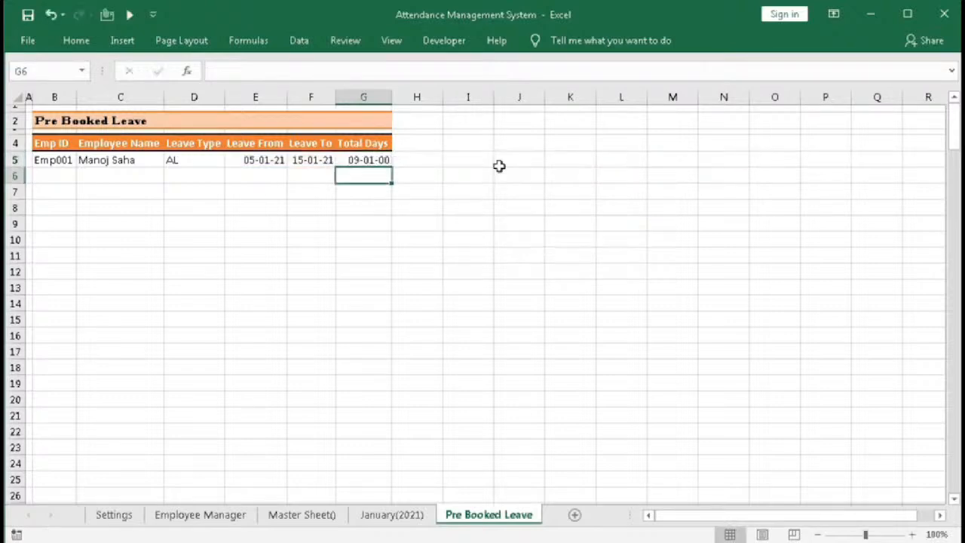
pyautogui.doubleClick(377, 160)
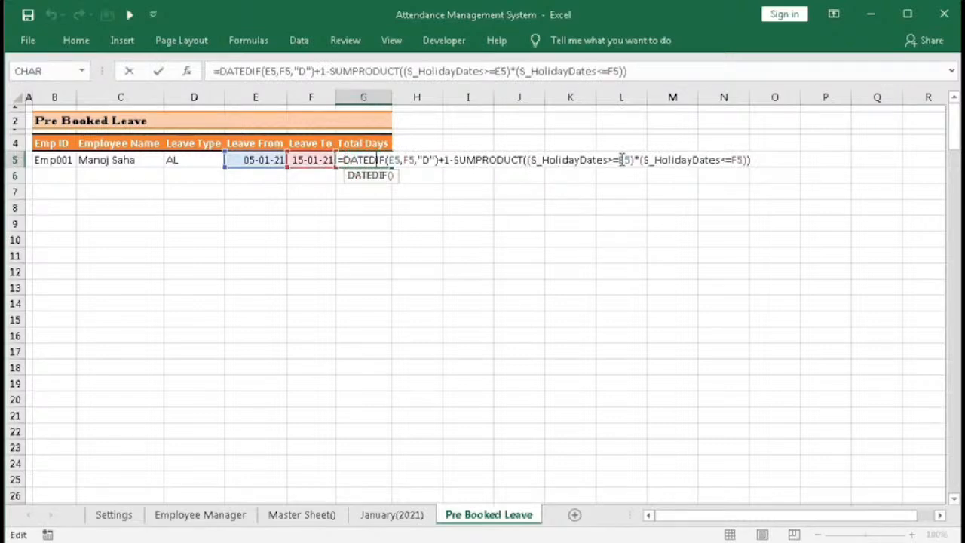
pyautogui.hotkey('ctrl', 'shift', 'Return')
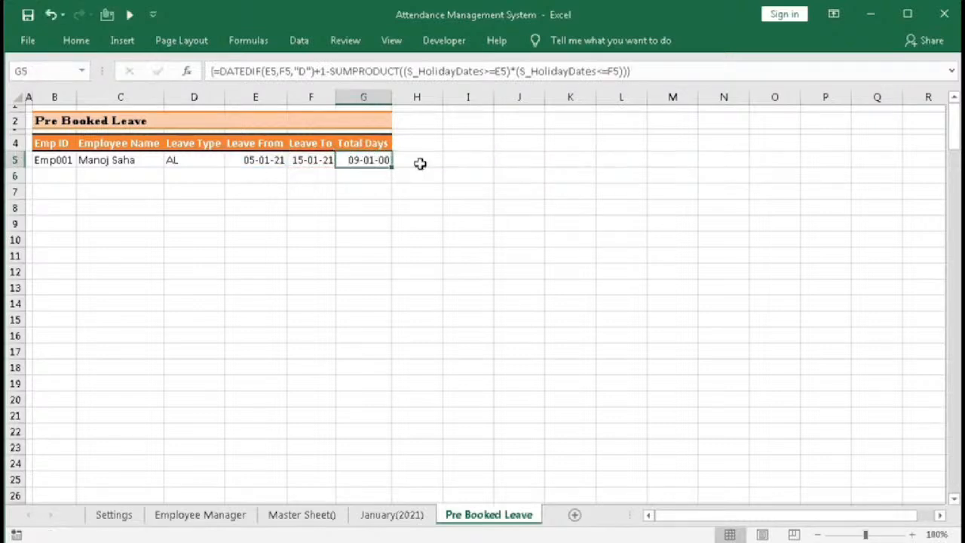
# Step: Format G5 as General so Total Days shows 9 instead of a date
pyautogui.click(76, 40)
pyautogui.click(568, 70)
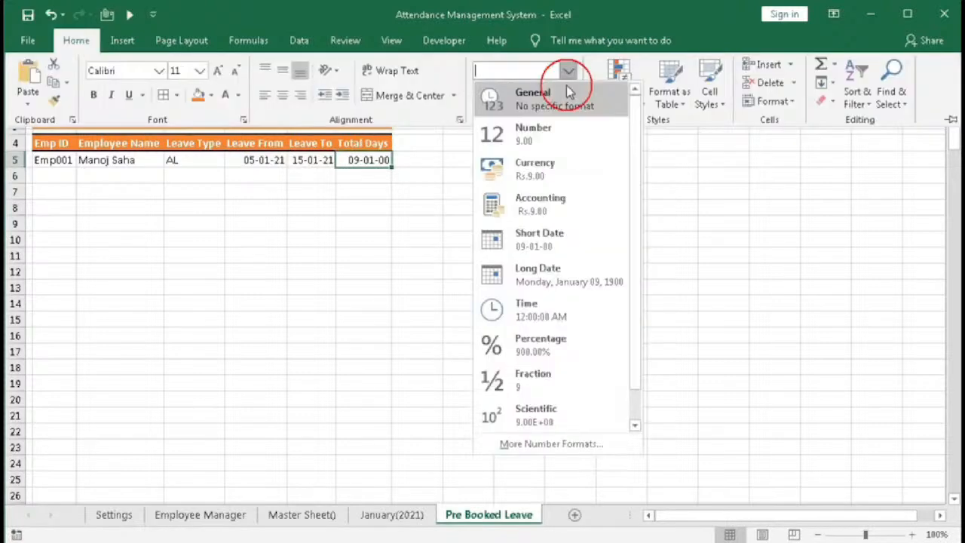
pyautogui.click(569, 91)
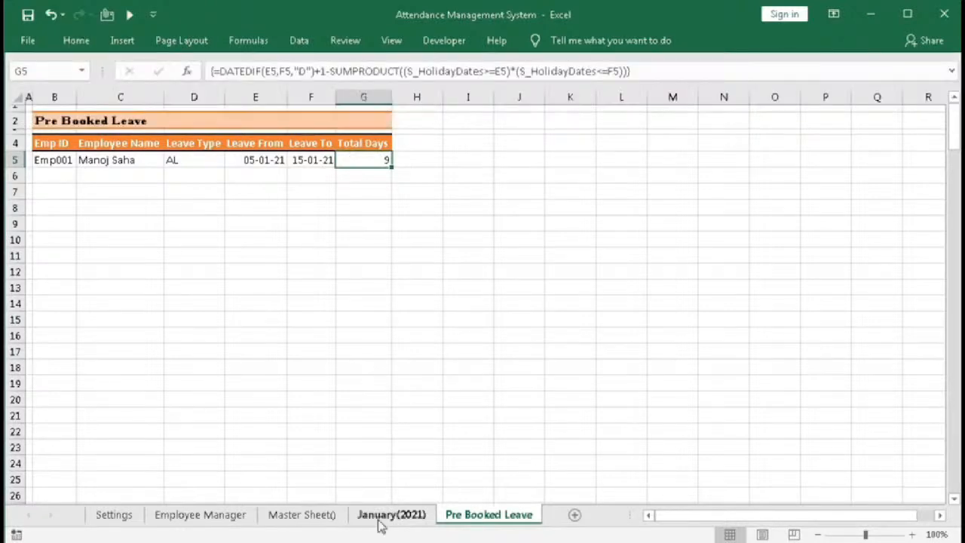
# Step: Check Emp001's entries on the January(2021) sheet, including the day-10 WO, then return to Pre Booked Leave
pyautogui.click(378, 514)
pyautogui.click(437, 258)
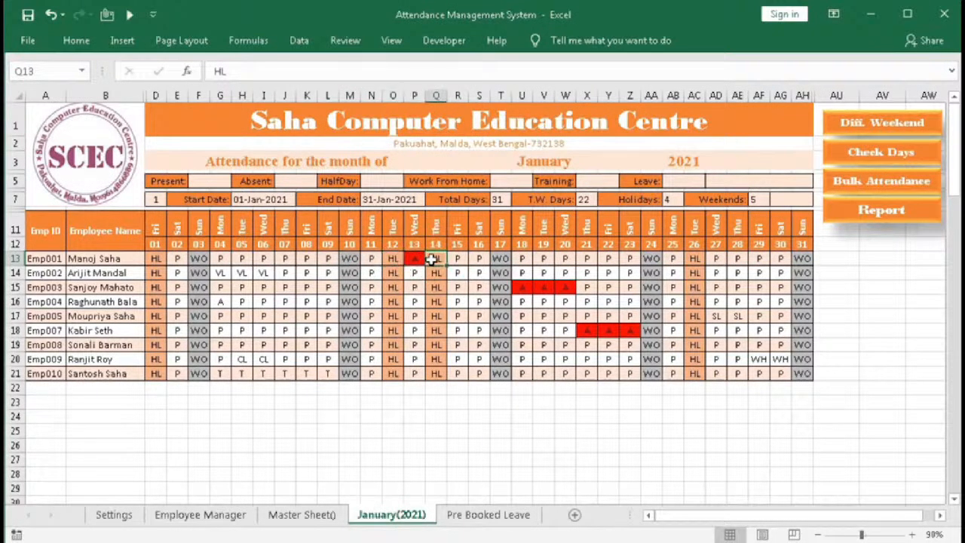
pyautogui.click(352, 259)
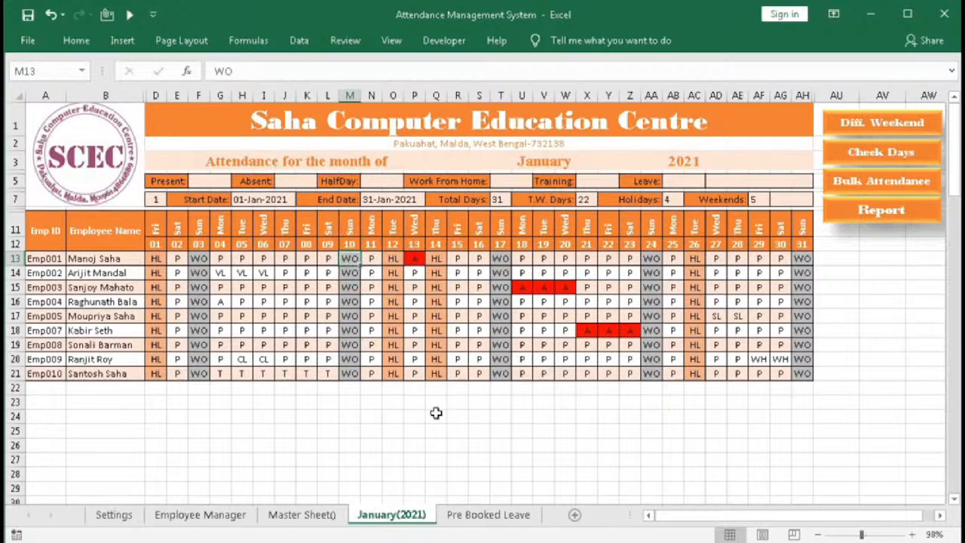
pyautogui.click(460, 514)
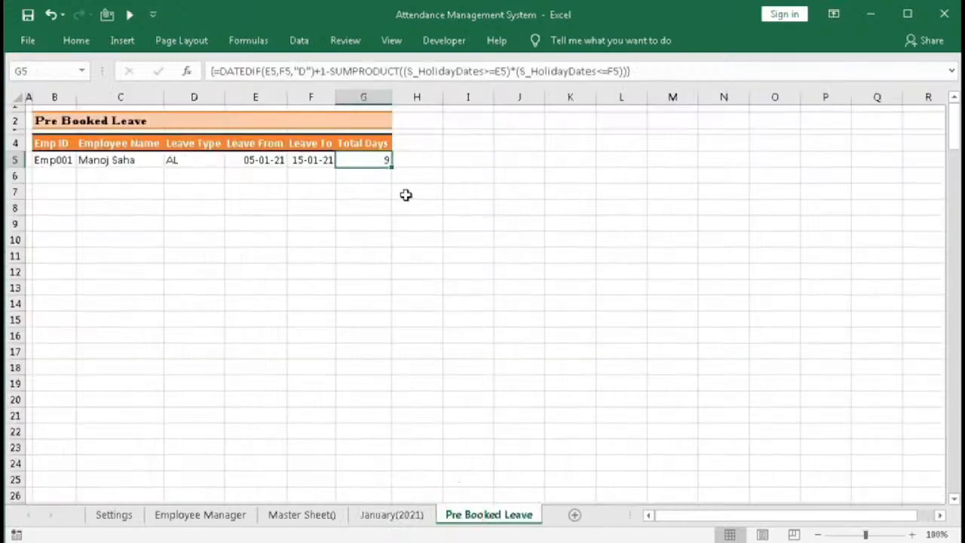
# Step: Put G5's SUMPRODUCT holiday term on its own line and enlarge the formula bar
pyautogui.doubleClick(379, 161)
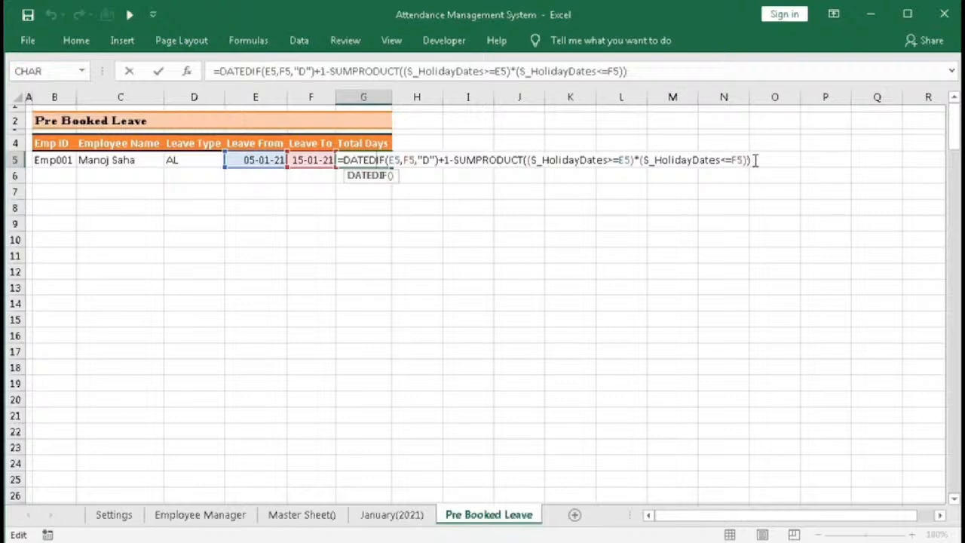
pyautogui.click(455, 160)
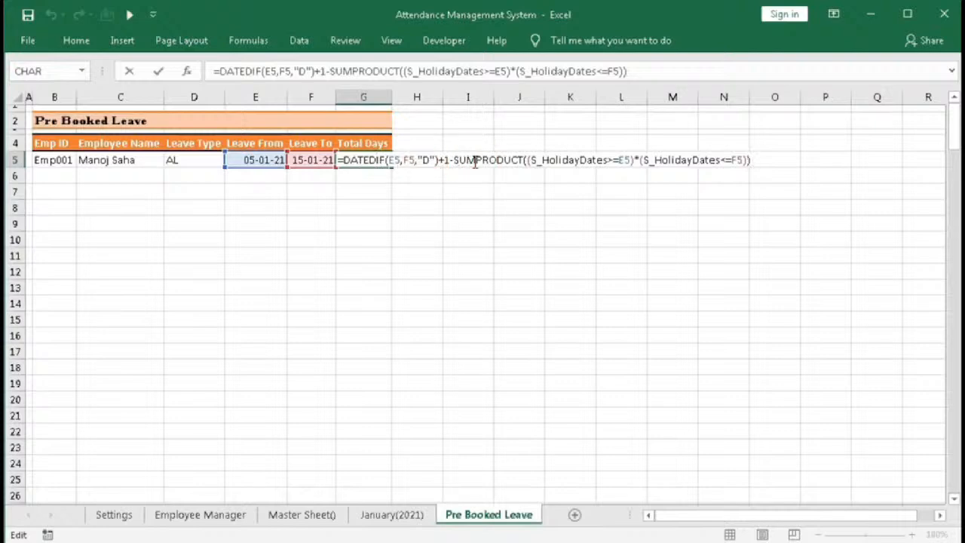
pyautogui.hotkey('alt', 'Return')
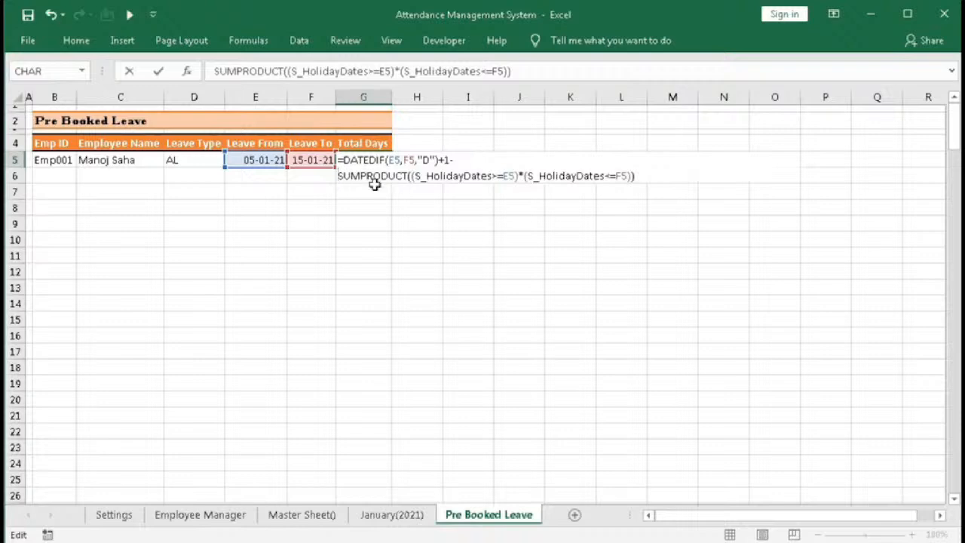
pyautogui.moveTo(400, 80); pyautogui.dragTo(399, 175)
# Step: Append a minus and a new SUMPRODUCT( term on a new line
pyautogui.click(515, 87)
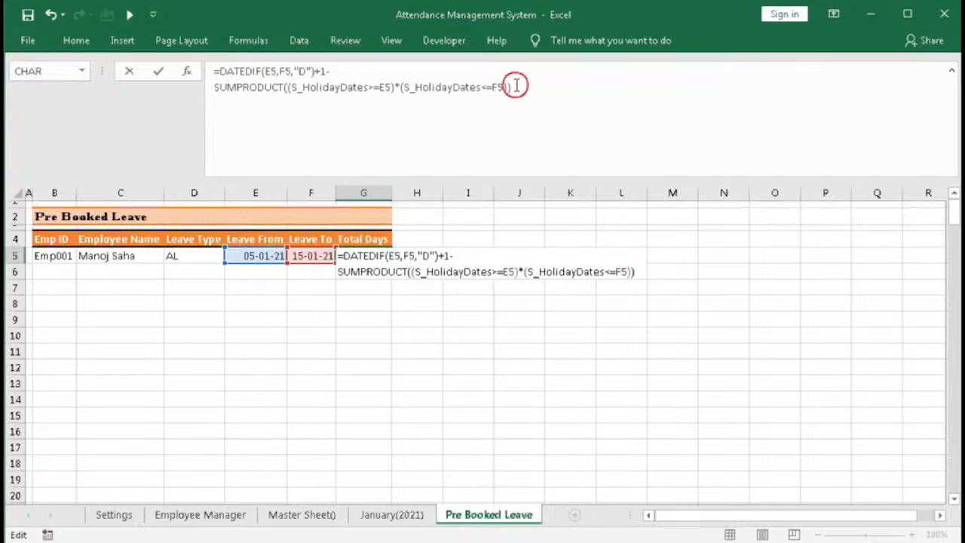
pyautogui.write('-')
pyautogui.hotkey('alt', 'Return')
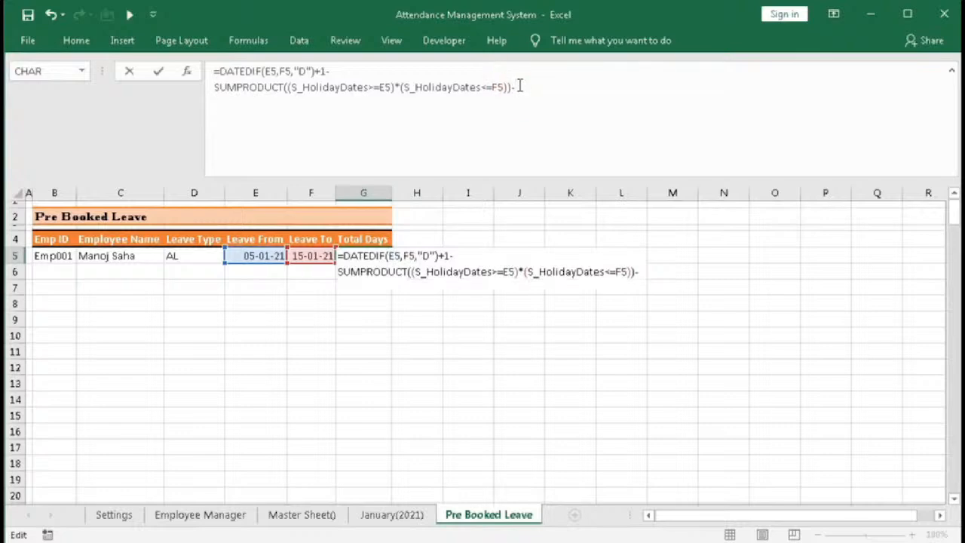
pyautogui.write('sum')
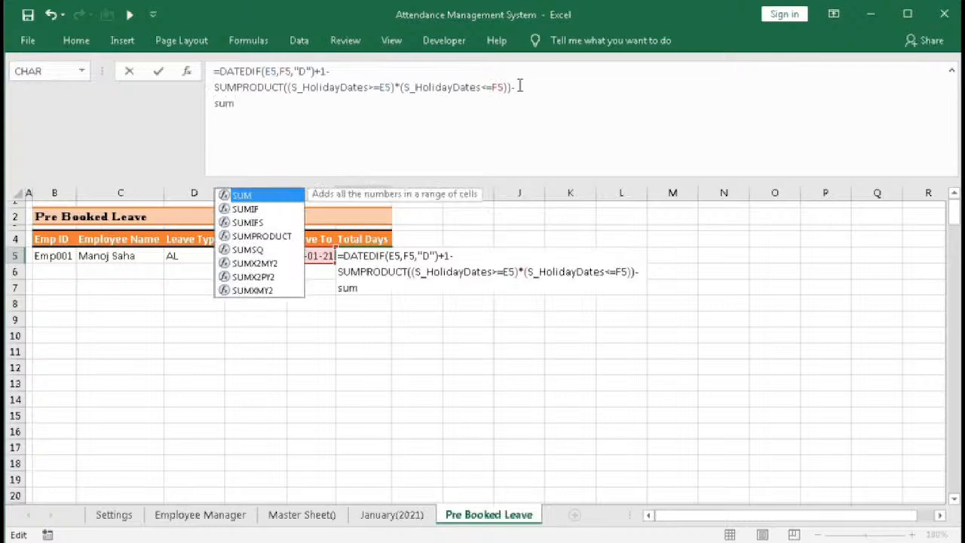
pyautogui.write('p')
pyautogui.press('Tab')
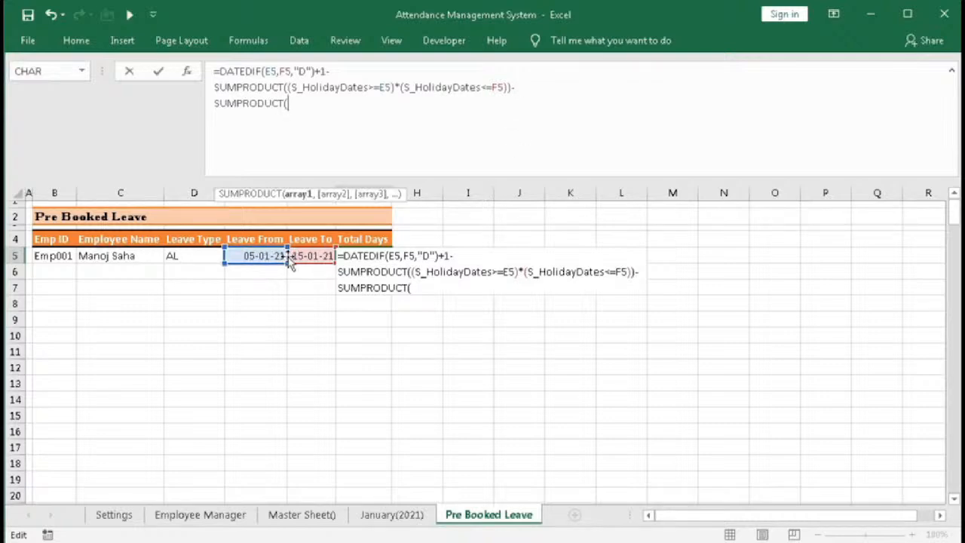
# Step: Build TEXT(ROW(INDIRECT(E5&":"&F5)), inside the new SUMPRODUCT term
pyautogui.click(309, 119)
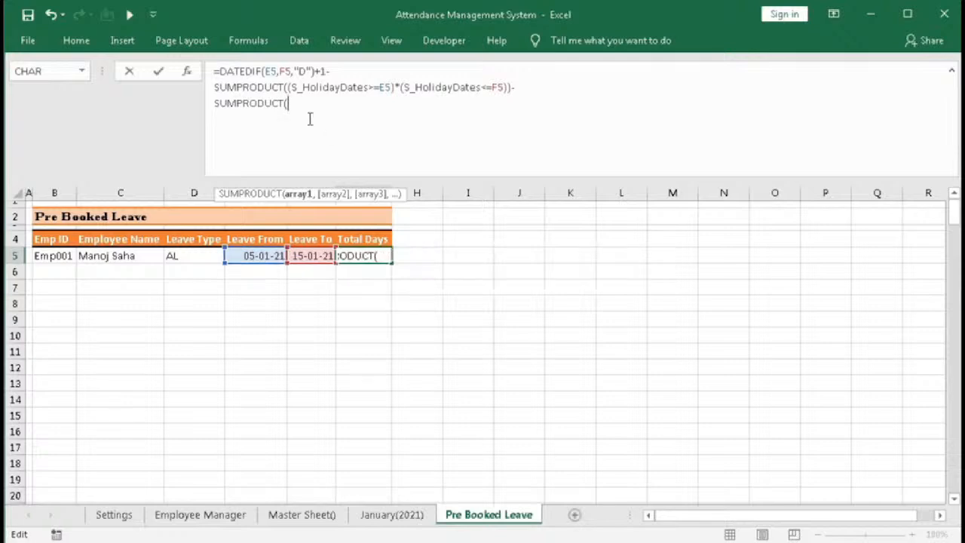
pyautogui.write('text')
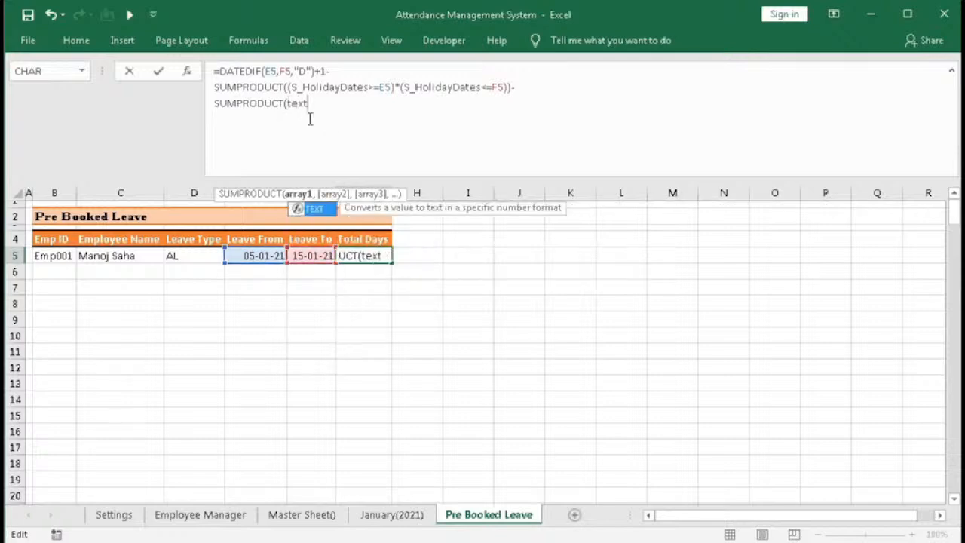
pyautogui.write('(')
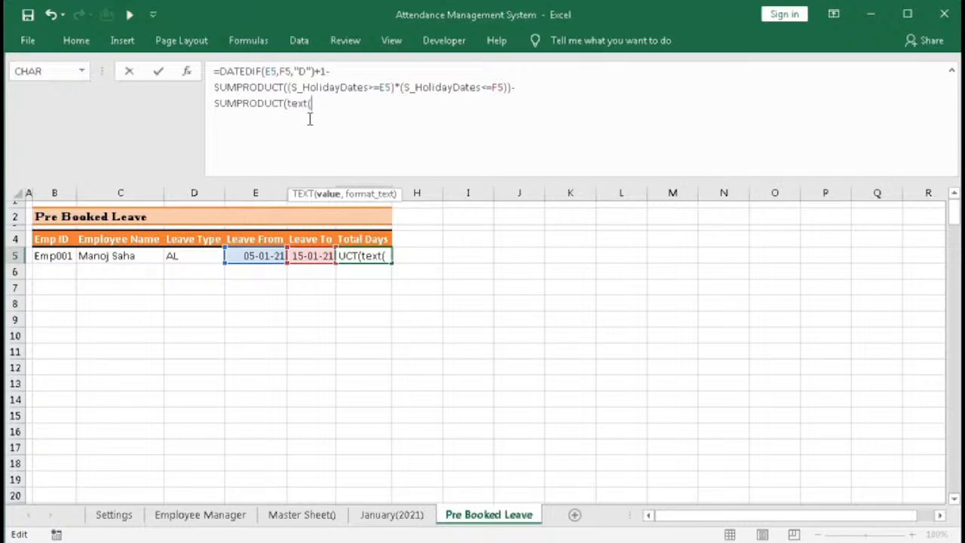
pyautogui.write('row(')
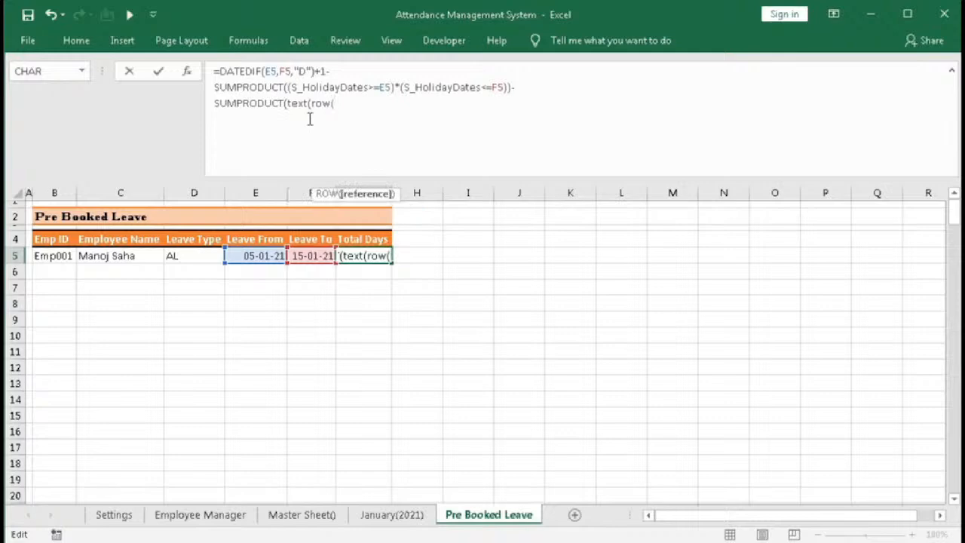
pyautogui.write('indirect(')
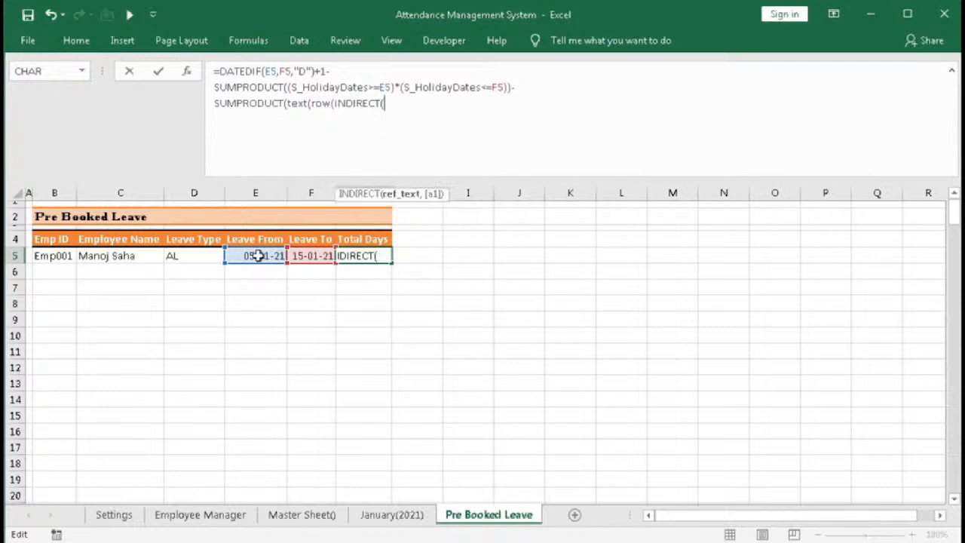
pyautogui.click(258, 256)
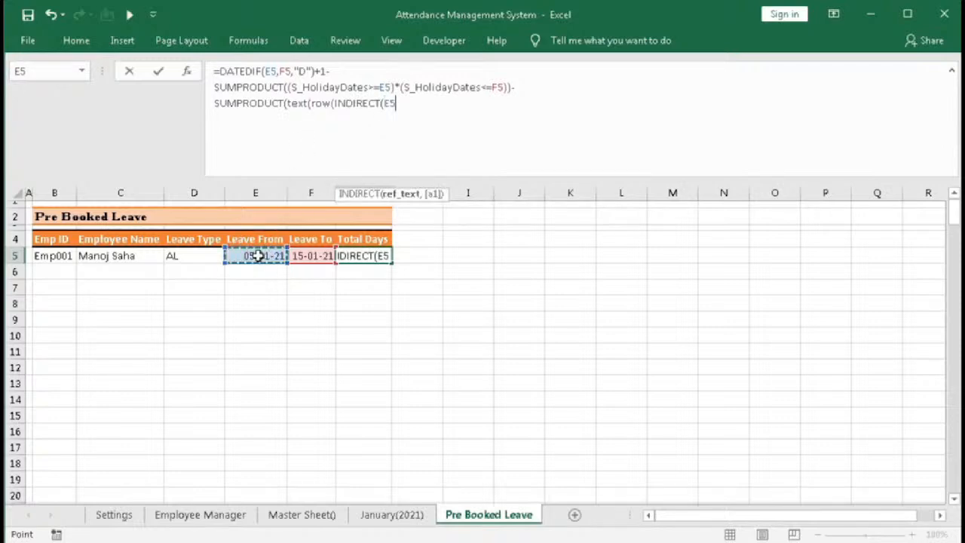
pyautogui.write('&"')
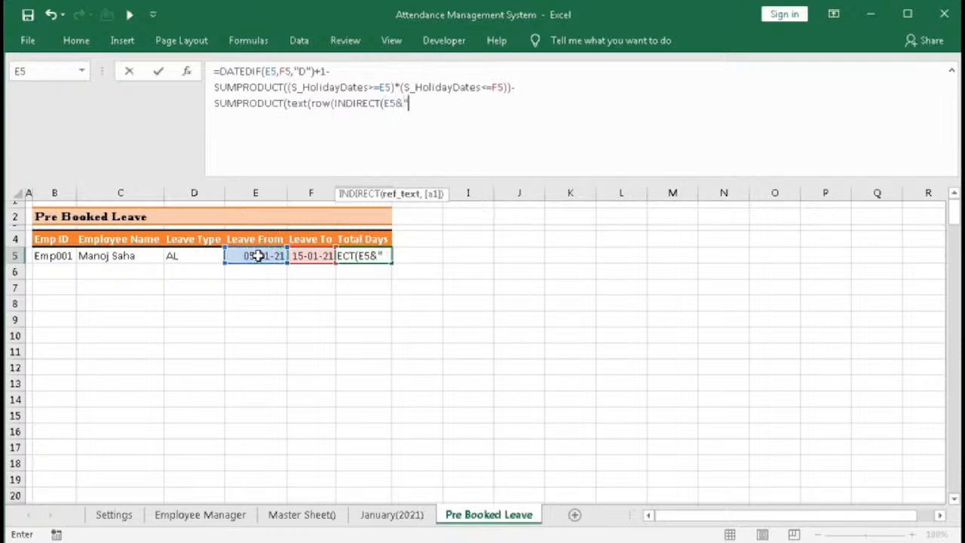
pyautogui.write(':"')
pyautogui.click(429, 102)
pyautogui.write('&')
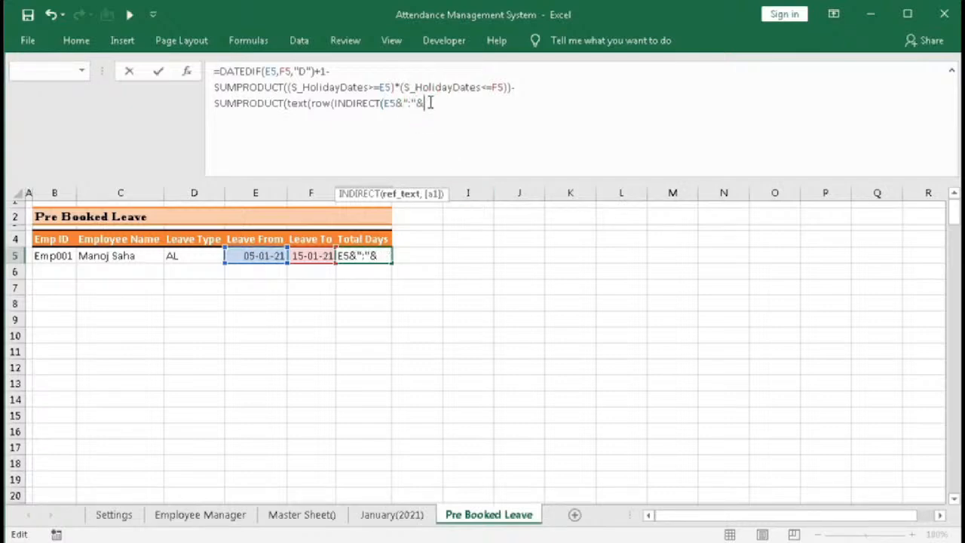
pyautogui.click(314, 255)
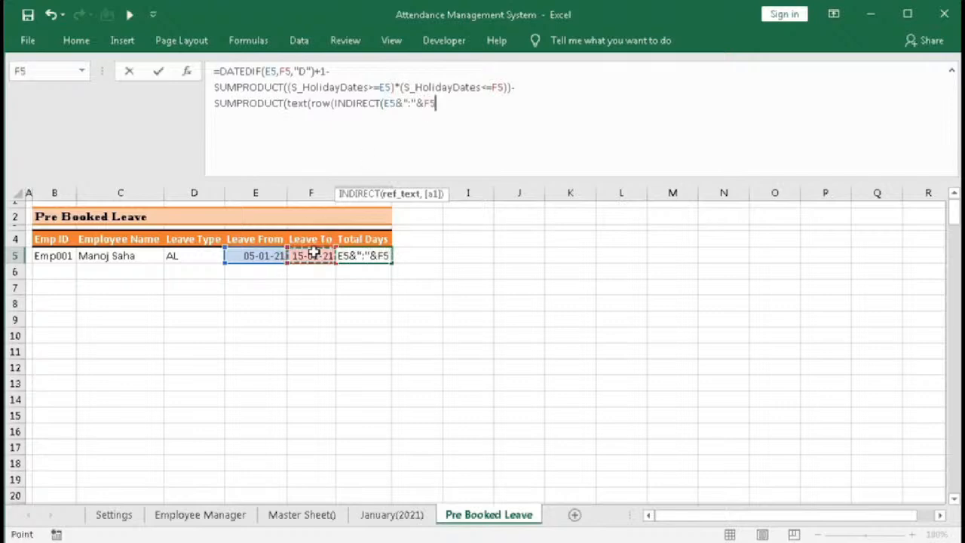
pyautogui.write(')')
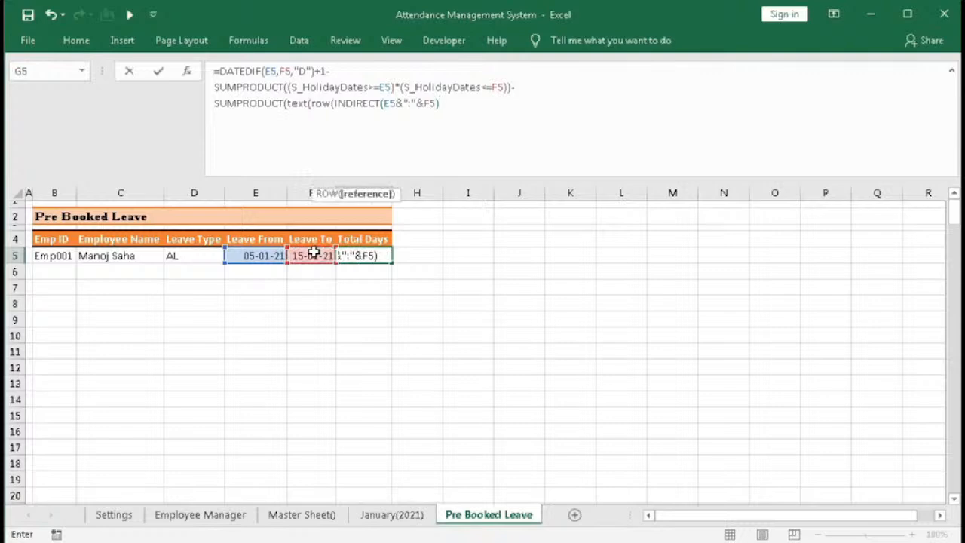
pyautogui.write(')')
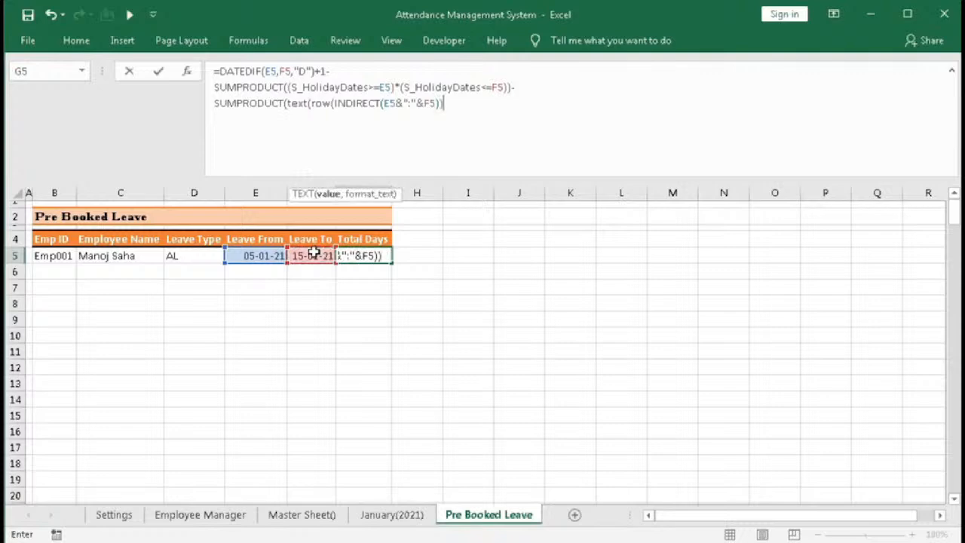
pyautogui.write(',')
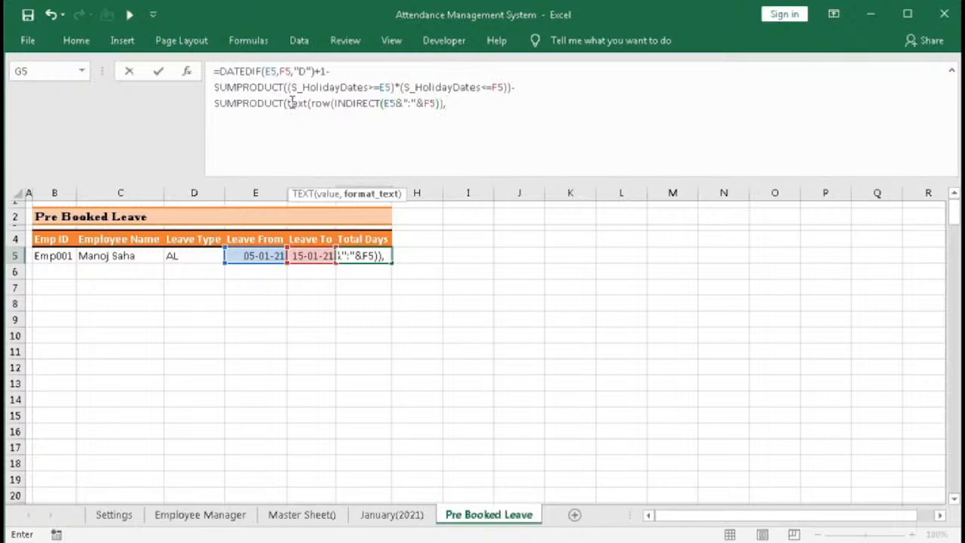
# Step: Finish the term with "ddd")=S_W1) and commit G5 as an array formula
pyautogui.write('"ddd')
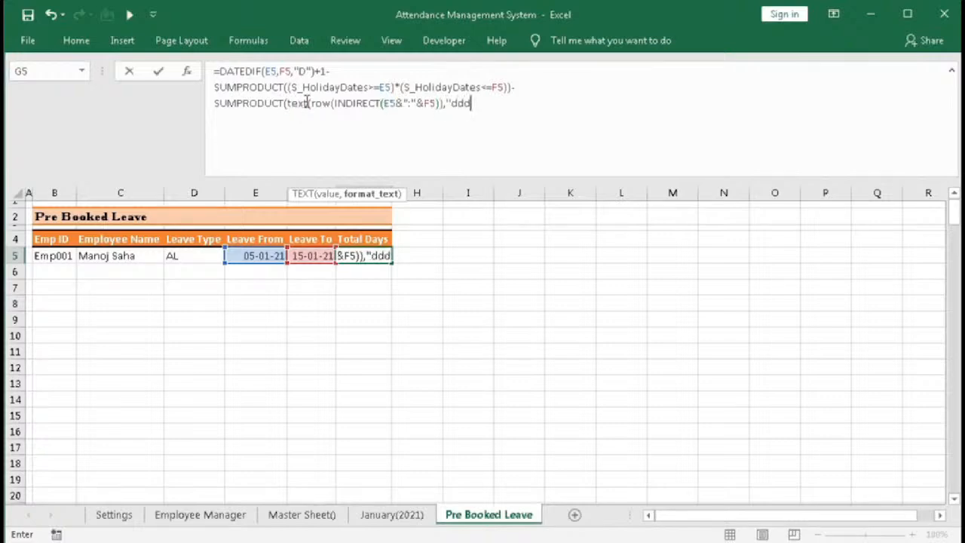
pyautogui.write('"')
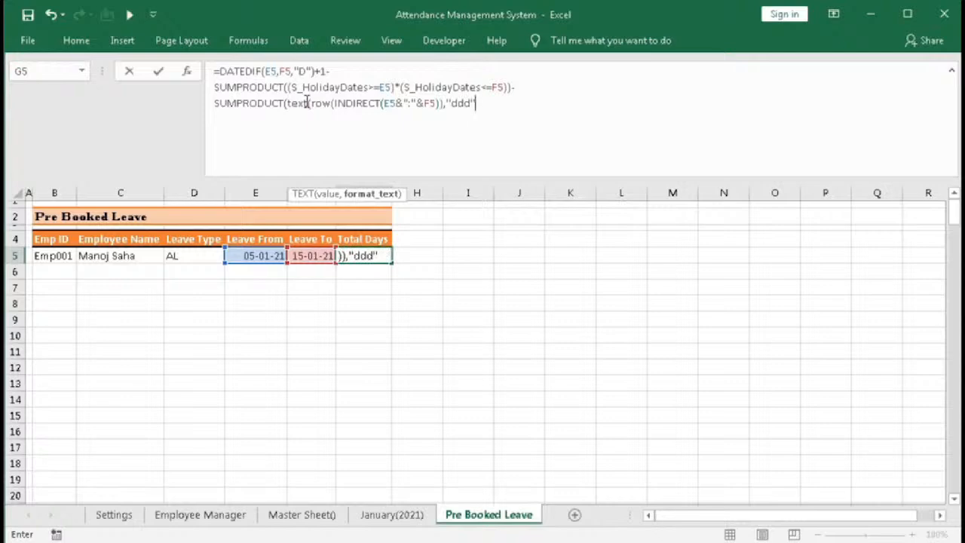
pyautogui.write(')')
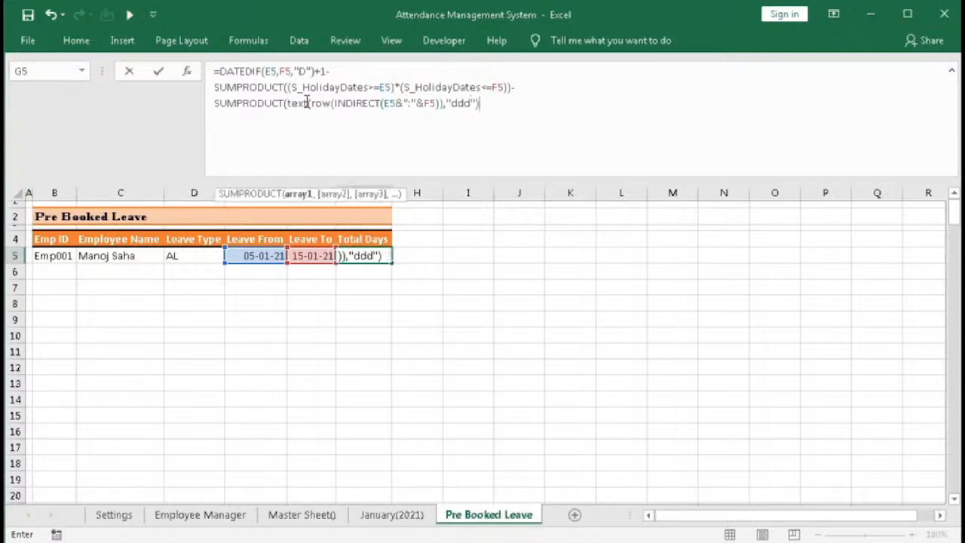
pyautogui.write('=s')
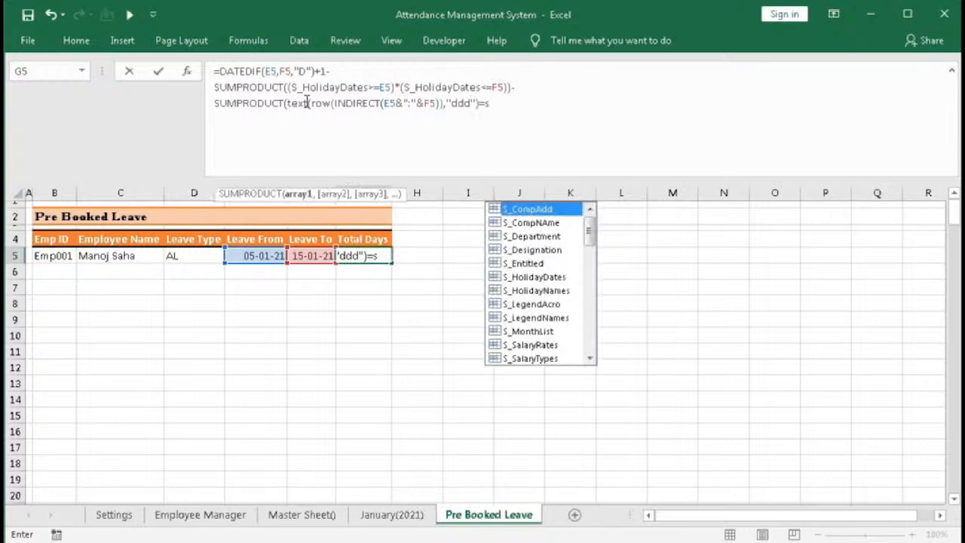
pyautogui.write('_')
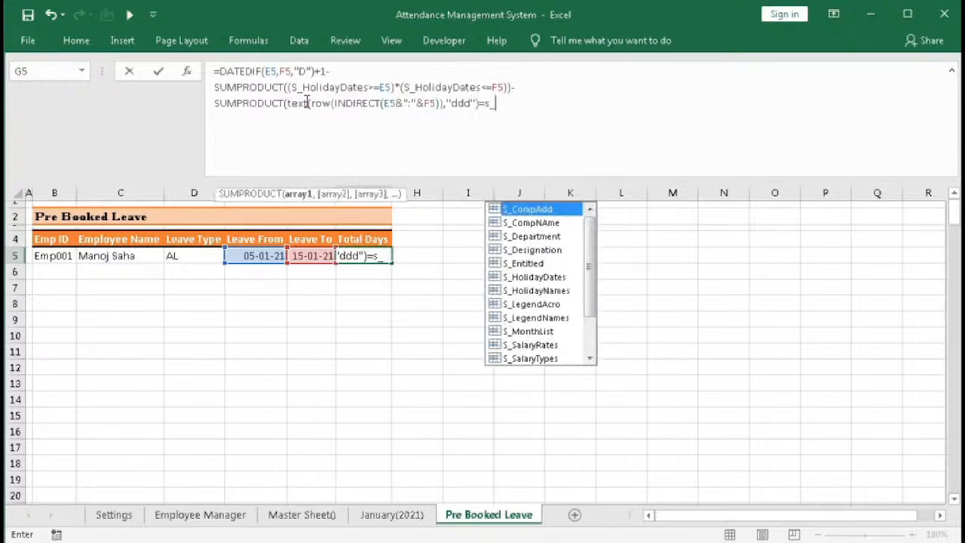
pyautogui.write('w')
pyautogui.press('Tab')
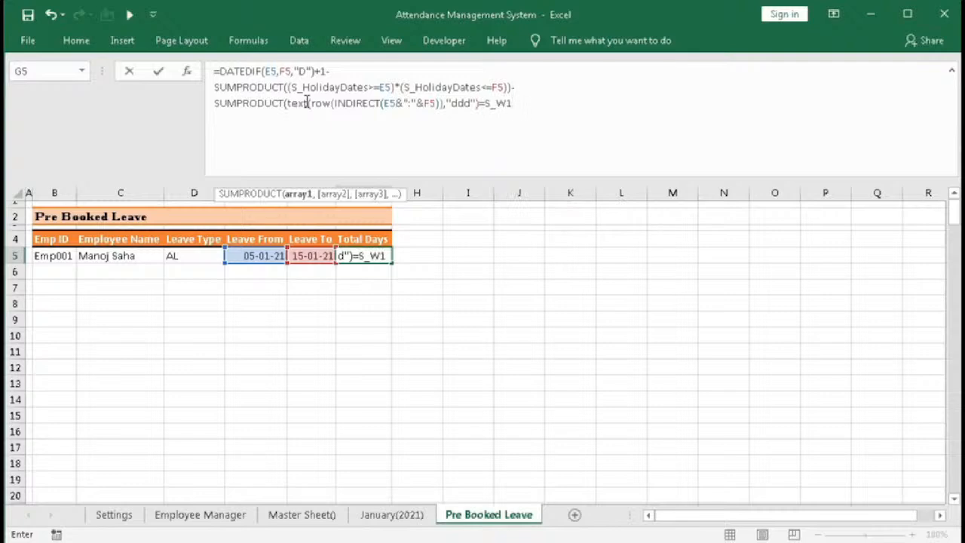
pyautogui.write(')')
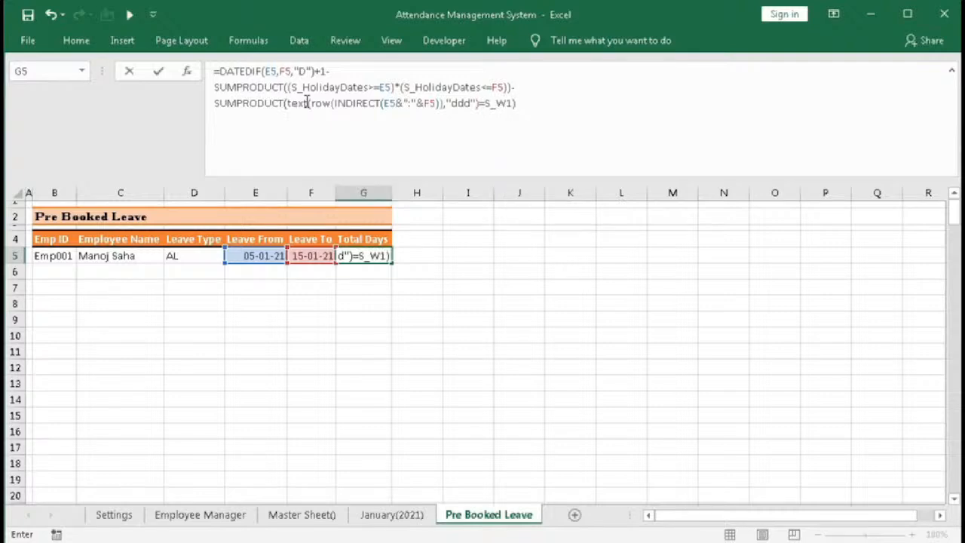
pyautogui.hotkey('ctrl', 'shift', 'Return')
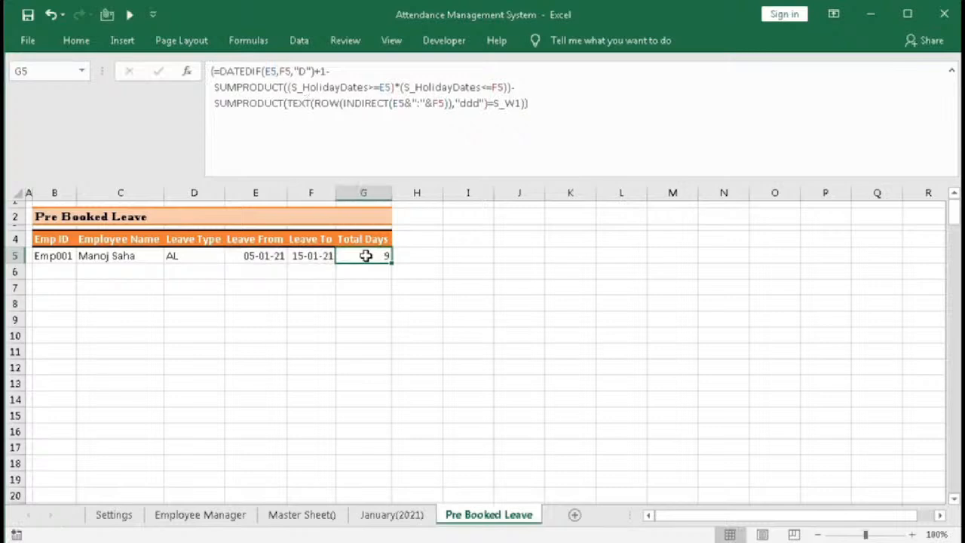
pyautogui.click(392, 515)
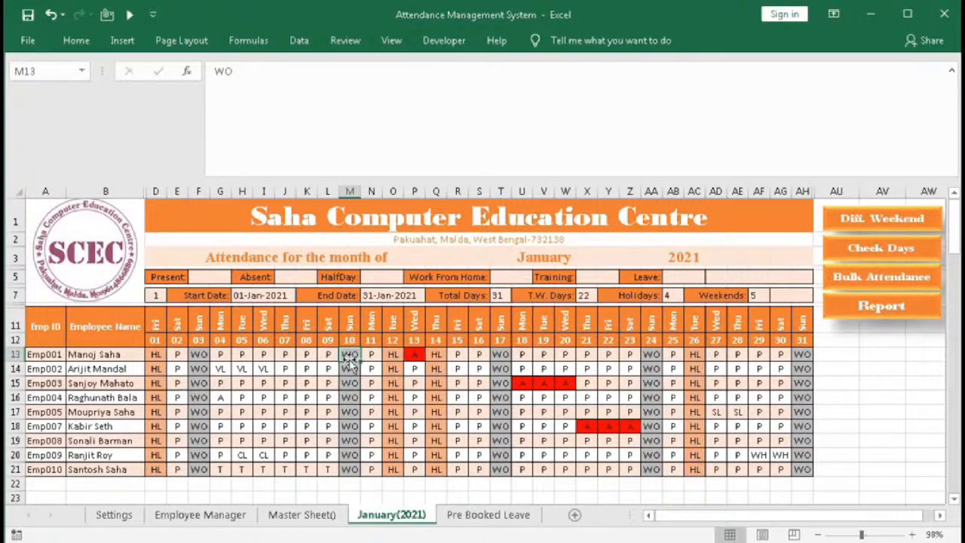
pyautogui.click(114, 515)
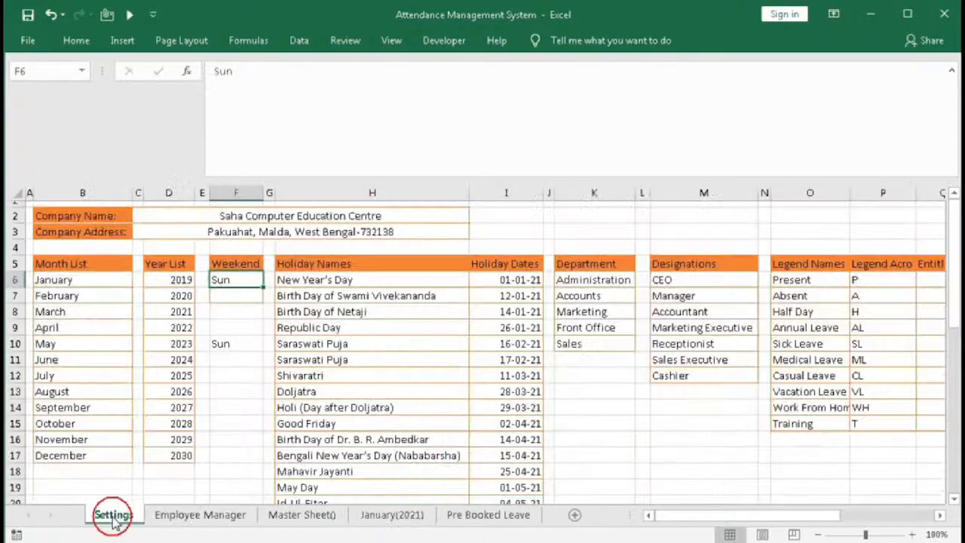
pyautogui.click(379, 515)
pyautogui.click(468, 520)
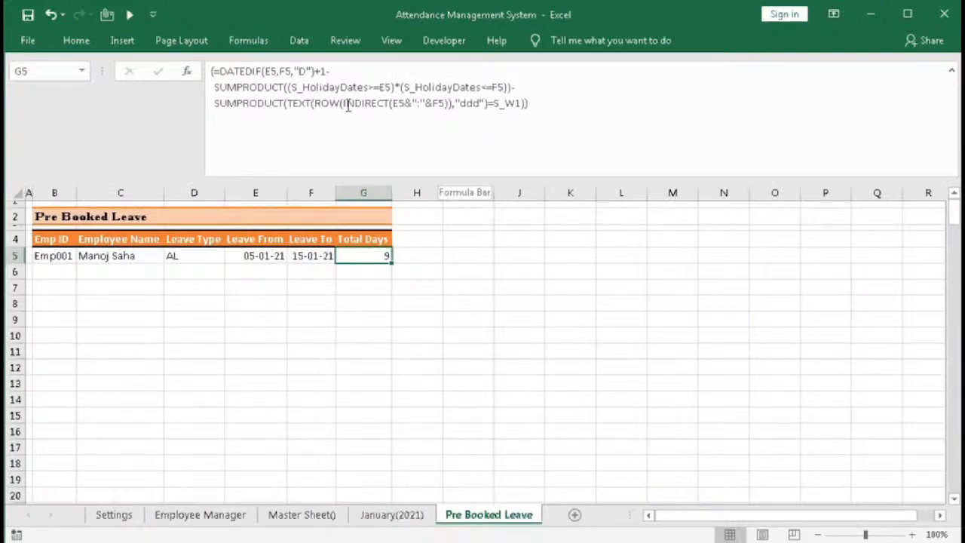
# Step: Evaluate the INDIRECT and ROW parts with F9 to see the date serial numbers, then undo
pyautogui.moveTo(343, 103); pyautogui.dragTo(450, 103)
pyautogui.press('F9')
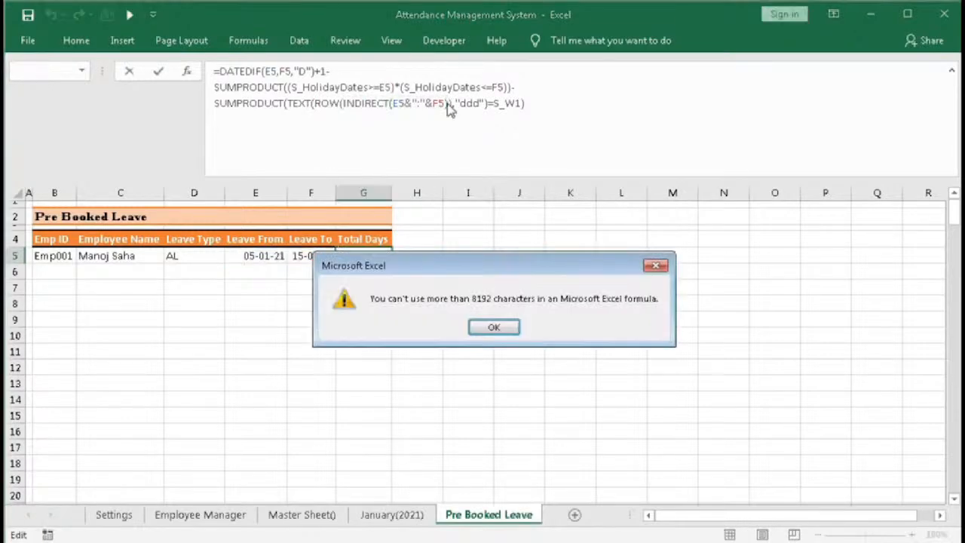
pyautogui.click(494, 330)
pyautogui.moveTo(315, 105); pyautogui.dragTo(452, 107)
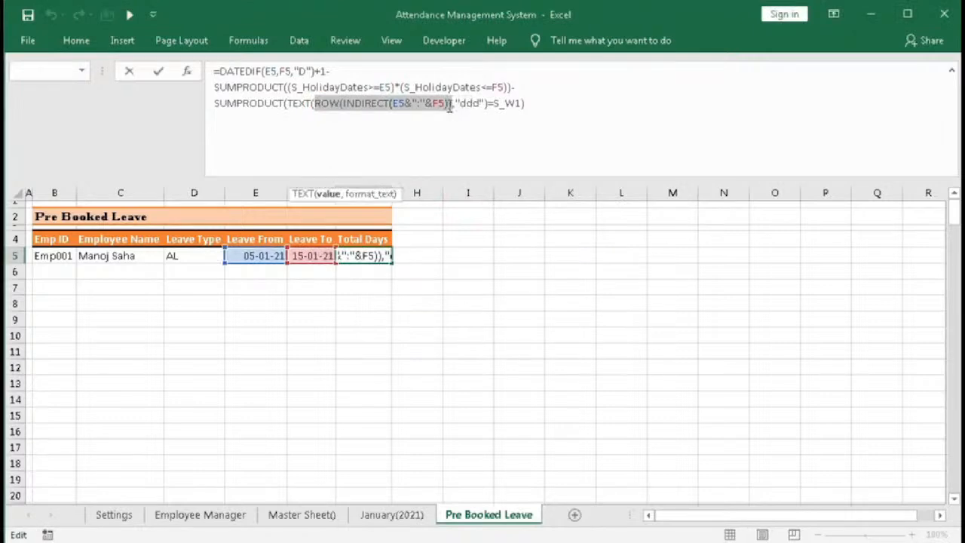
pyautogui.press('F9')
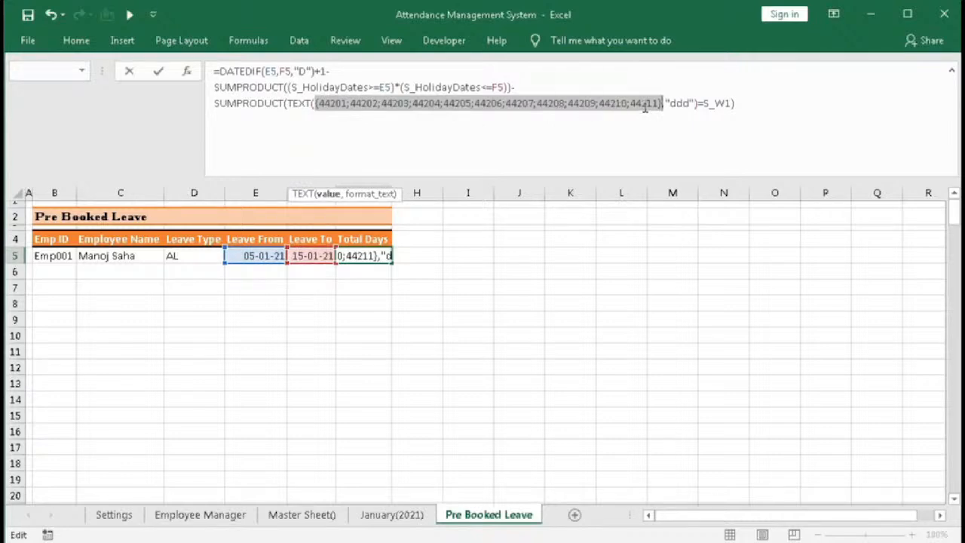
pyautogui.hotkey('ctrl', 'z')
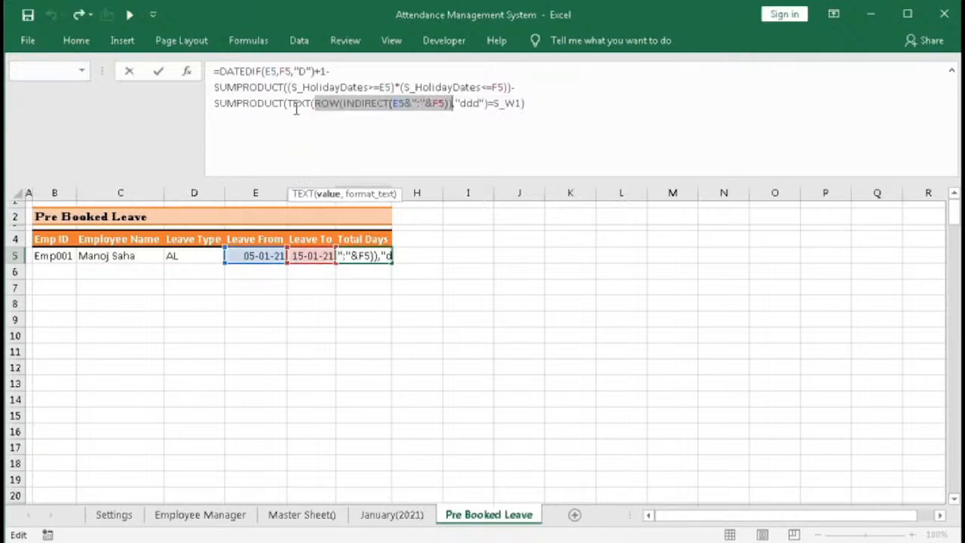
pyautogui.click(305, 103)
# Step: Evaluate the TEXT weekday names and the =S_W1 comparison into TRUE/FALSE, then undo
pyautogui.moveTo(305, 103); pyautogui.dragTo(488, 109)
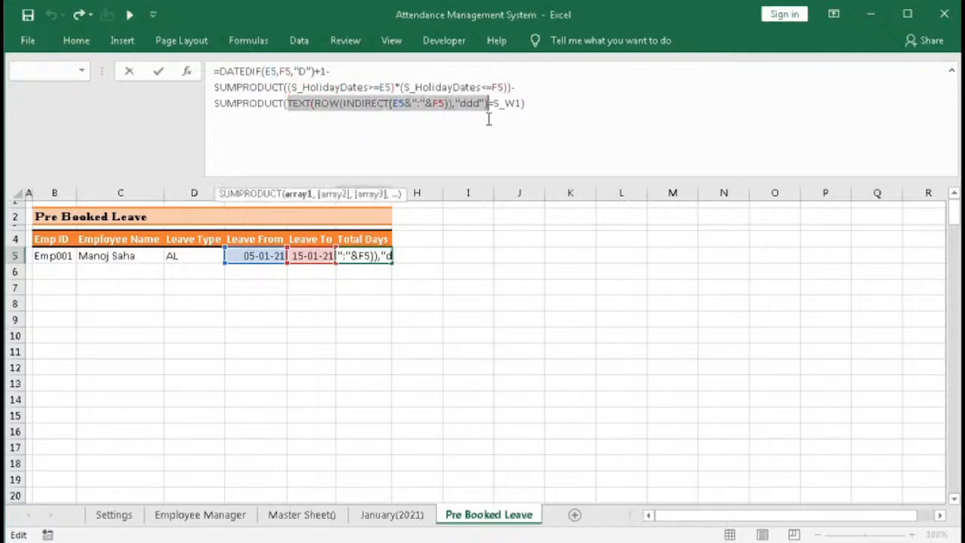
pyautogui.press('F9')
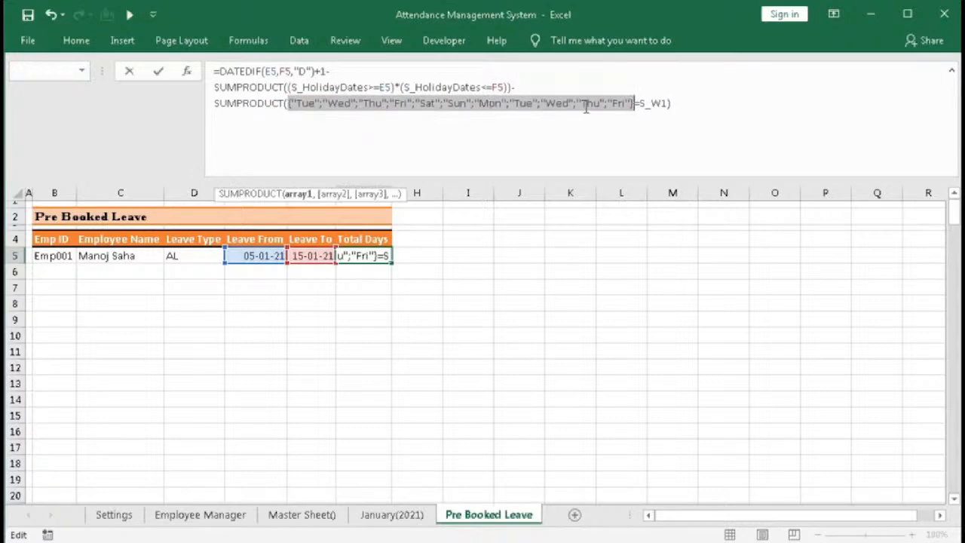
pyautogui.hotkey('ctrl', 'z')
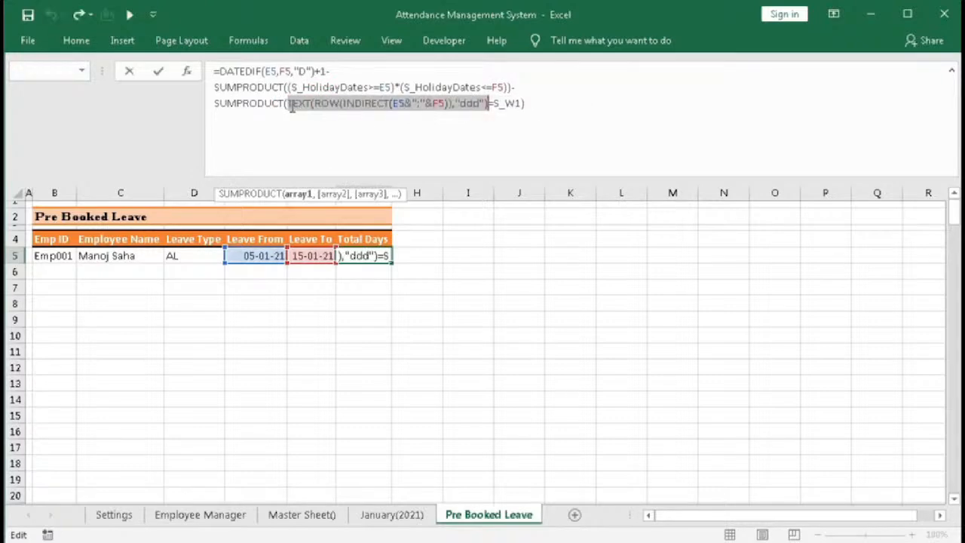
pyautogui.moveTo(289, 103); pyautogui.dragTo(519, 107)
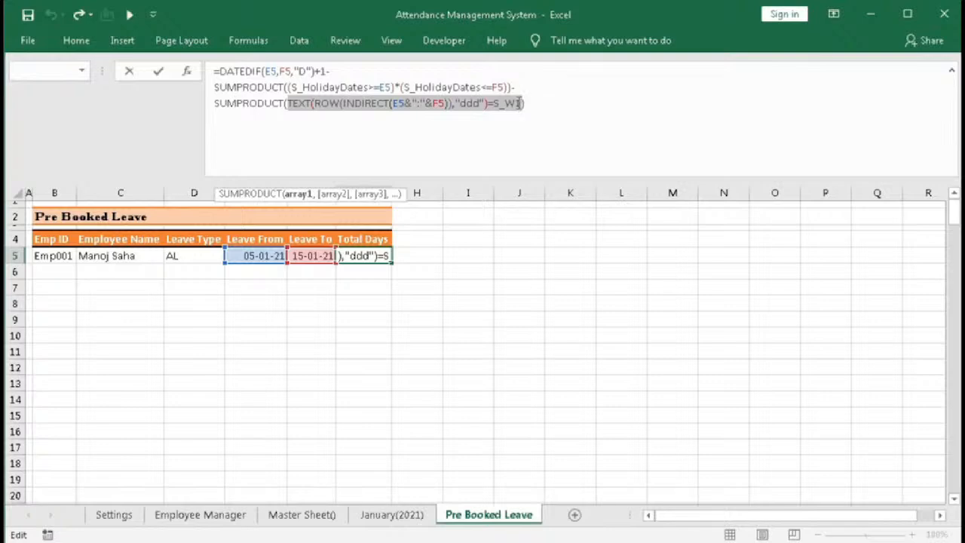
pyautogui.press('F9')
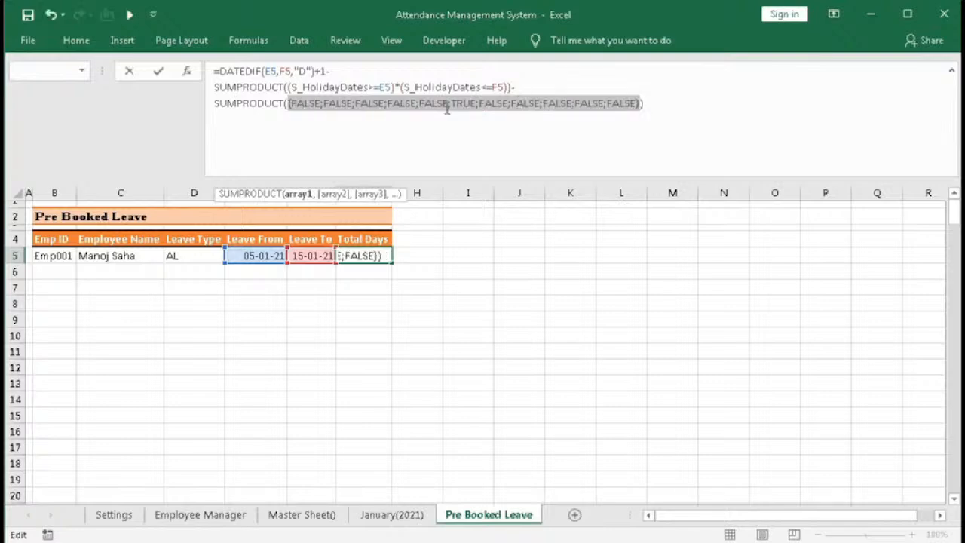
pyautogui.hotkey('ctrl', 'z')
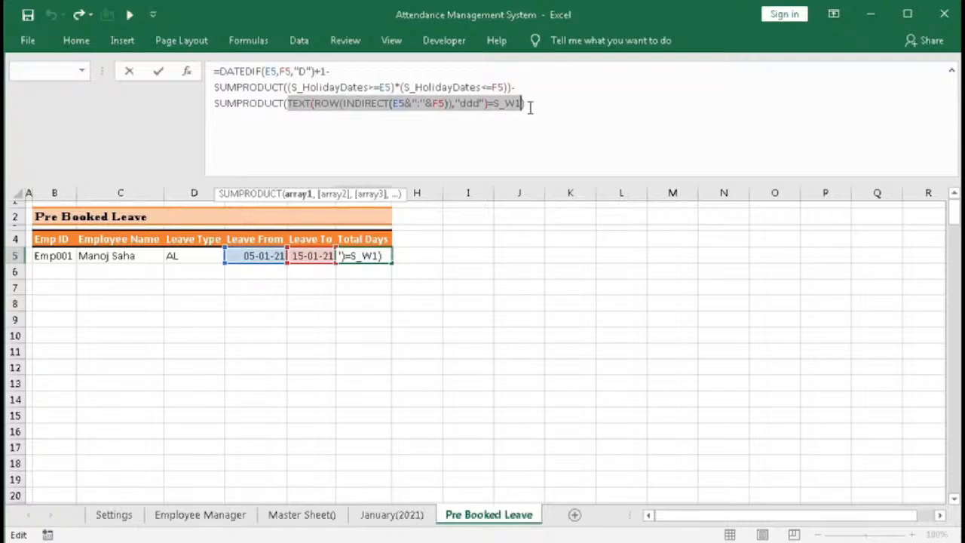
# Step: Wrap TEXT(...)=S_W1 in parentheses, multiply by 1, and commit the formula
pyautogui.click(289, 102)
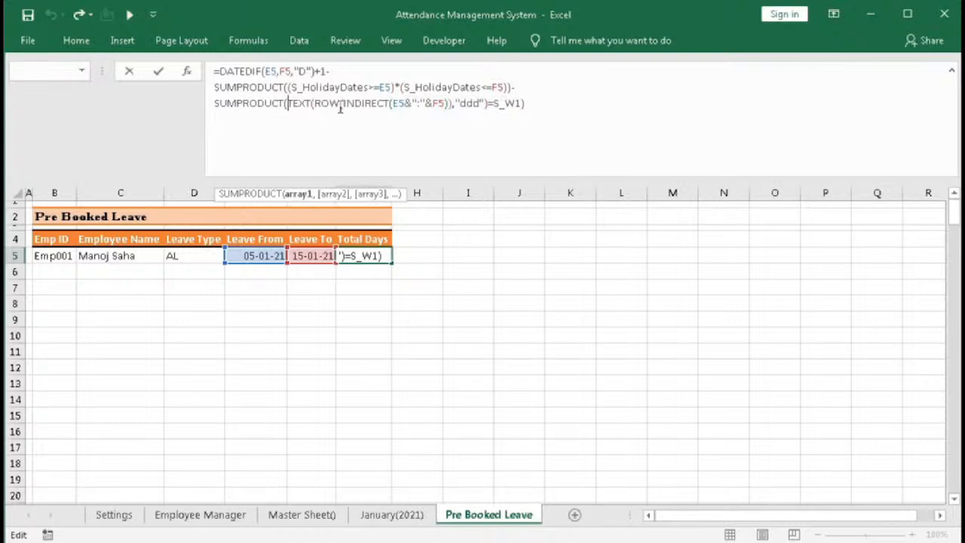
pyautogui.write('(')
pyautogui.click(542, 104)
pyautogui.write('*1)')
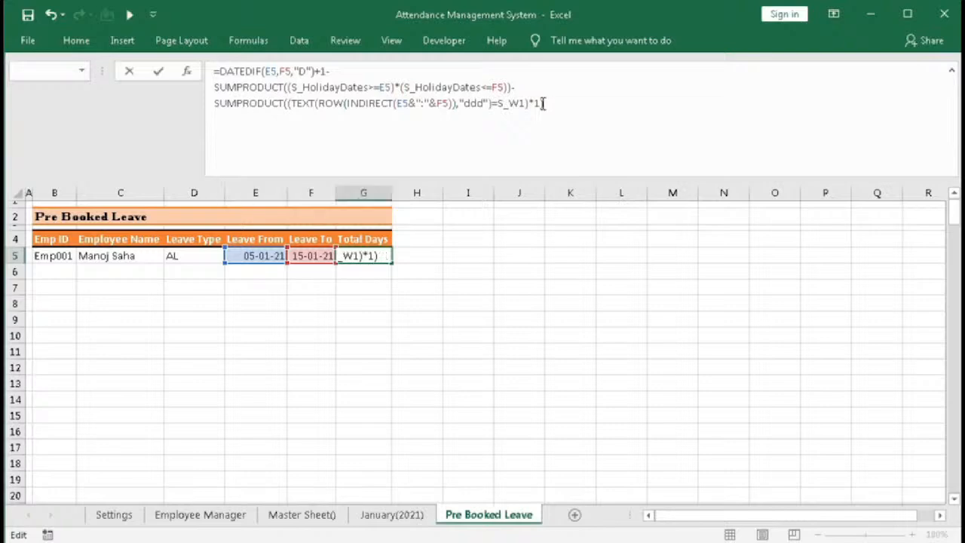
pyautogui.press('Return')
# Step: Format G5 as General so Total Days shows 8
pyautogui.click(368, 253)
pyautogui.click(92, 105)
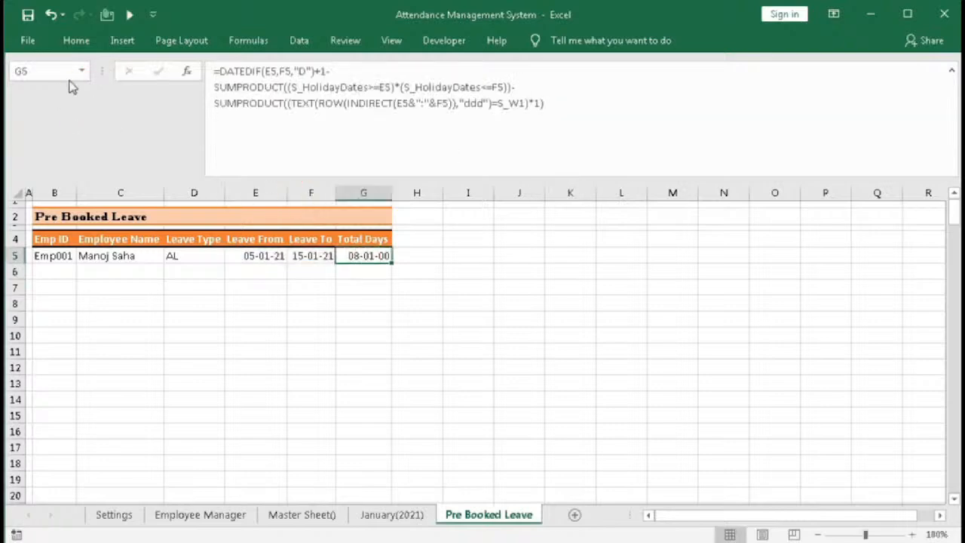
pyautogui.click(76, 40)
pyautogui.click(569, 70)
pyautogui.click(537, 104)
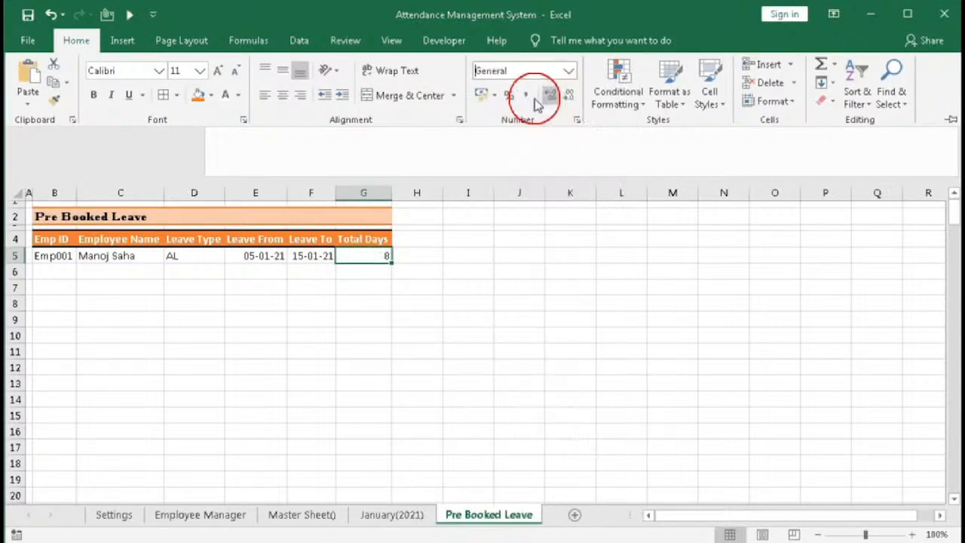
# Step: Subtract a pasted copy of the weekend SUMPRODUCT term using S_W2, committed as an array formula
pyautogui.click(376, 255)
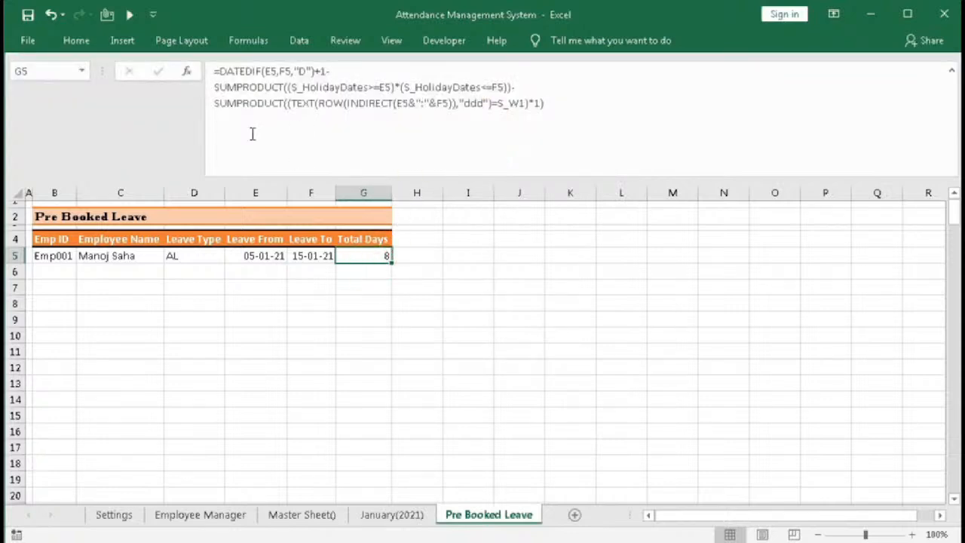
pyautogui.moveTo(214, 103); pyautogui.dragTo(567, 105)
pyautogui.hotkey('ctrl', 'c')
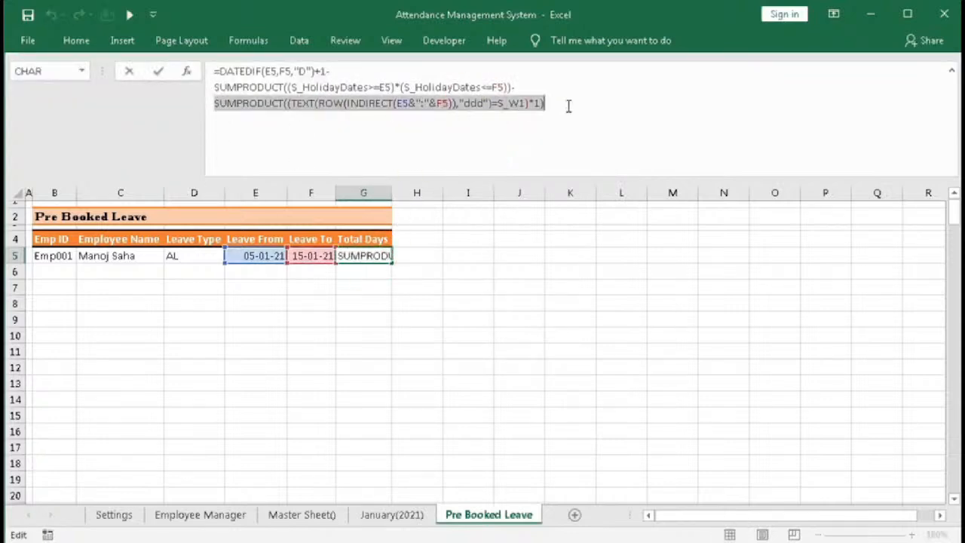
pyautogui.click(554, 103)
pyautogui.write('-')
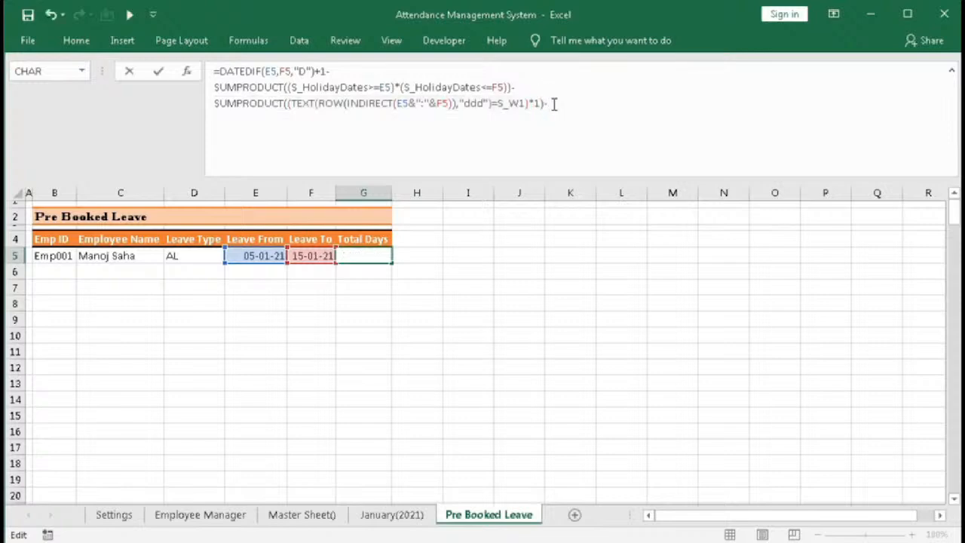
pyautogui.hotkey('ctrl', 'v')
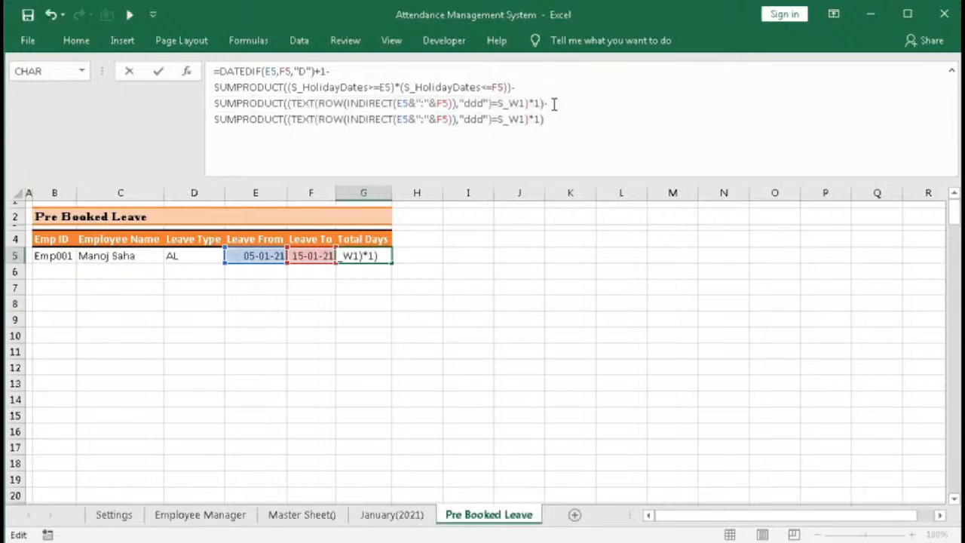
pyautogui.press('Left')
pyautogui.press('Left')
pyautogui.press('Left')
pyautogui.press('Left')
pyautogui.press('Left')
pyautogui.write('2')
pyautogui.press('Delete')
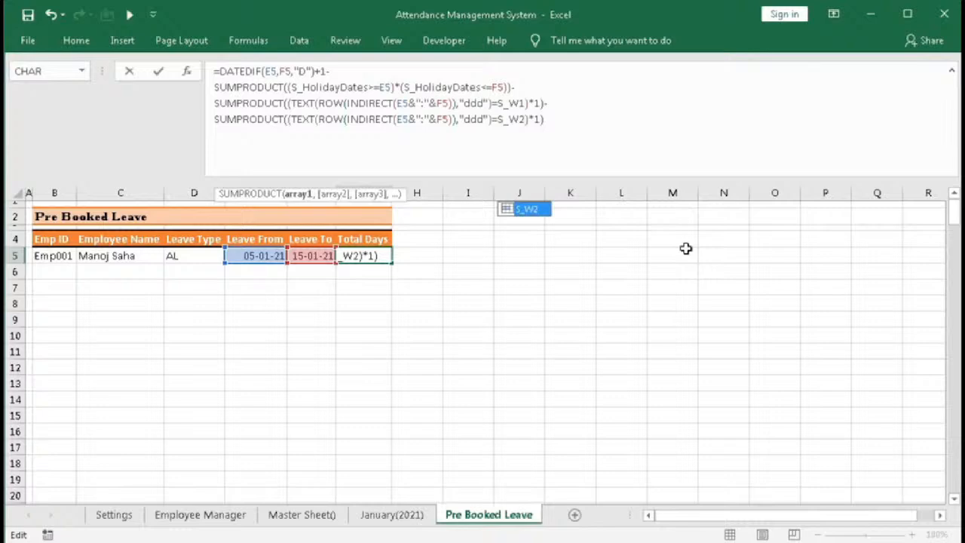
pyautogui.hotkey('ctrl', 'shift', 'Return')
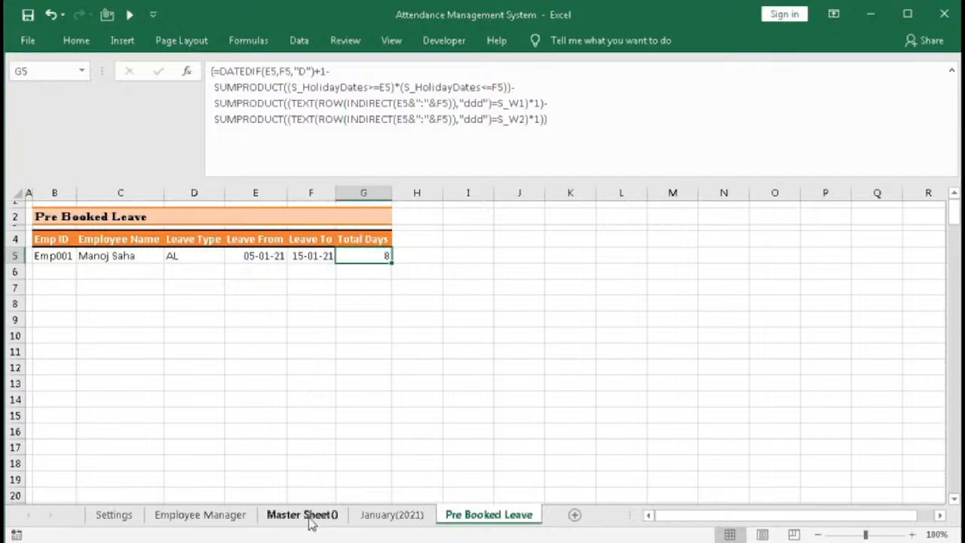
# Step: Go from the Settings sheet back to Pre Booked Leave to review G5's formula
pyautogui.click(115, 515)
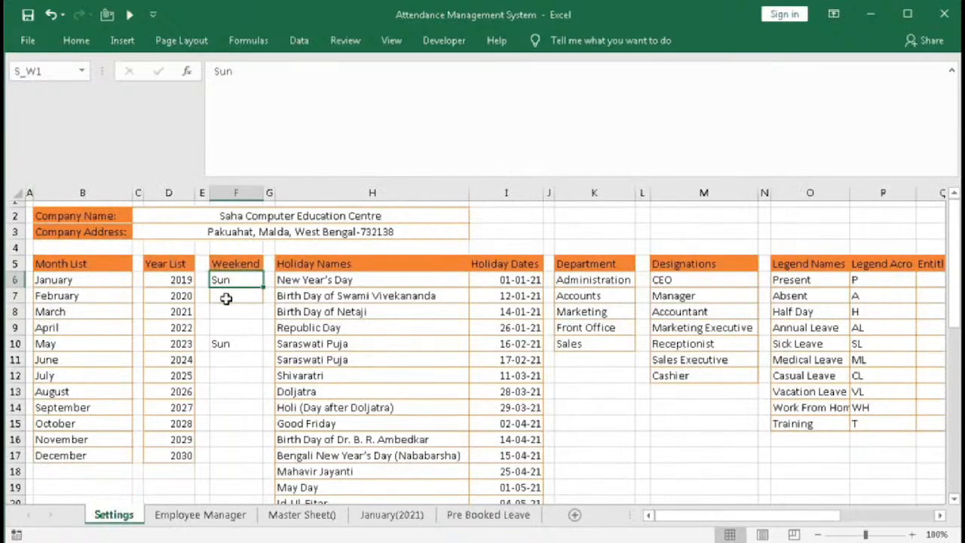
pyautogui.click(483, 519)
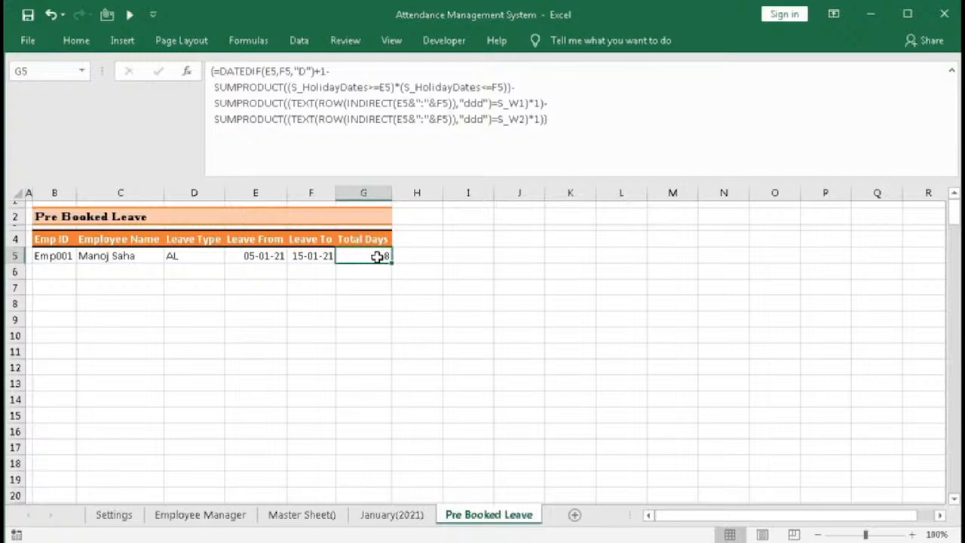
# Step: Add +SUMPRODUCT((TEXT(S_HolidayDates,"ddd")=S_W1)* on a new line in G5's formula
pyautogui.click(556, 118)
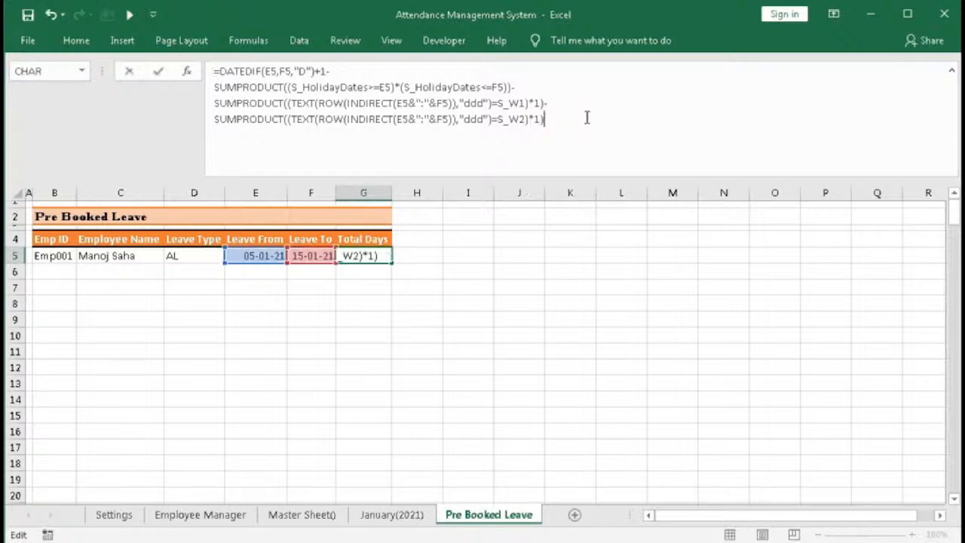
pyautogui.write('+')
pyautogui.hotkey('alt', 'Return')
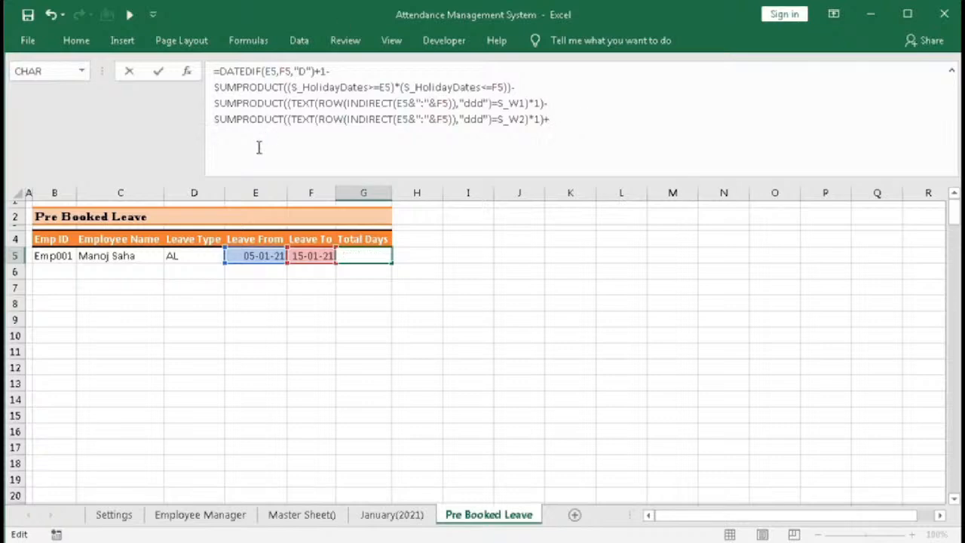
pyautogui.write('sum')
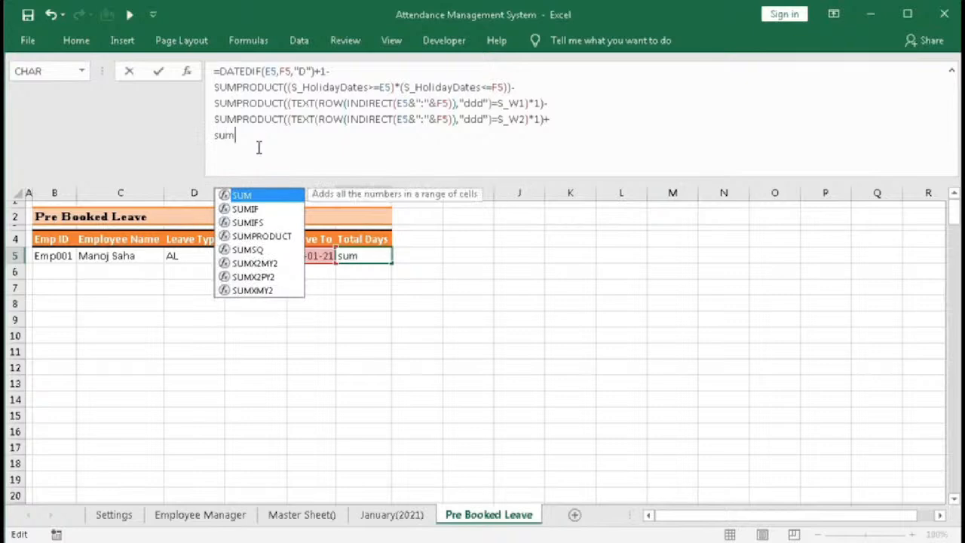
pyautogui.write('p')
pyautogui.press('Tab')
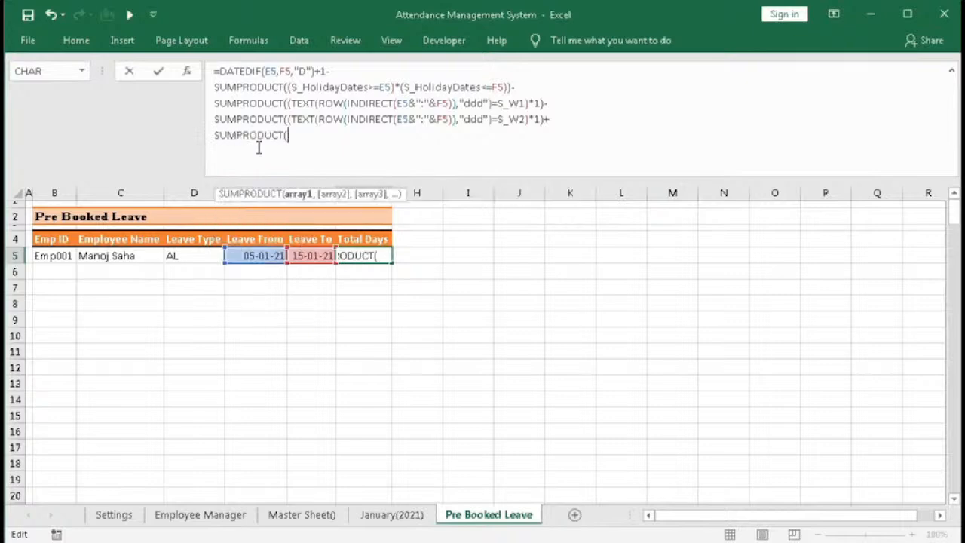
pyautogui.write('(text')
pyautogui.press('Tab')
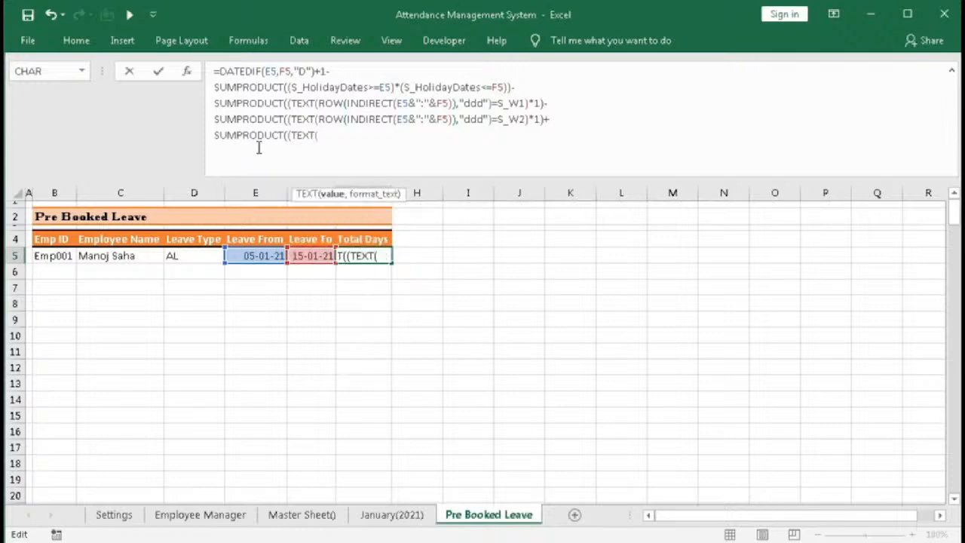
pyautogui.write('s_')
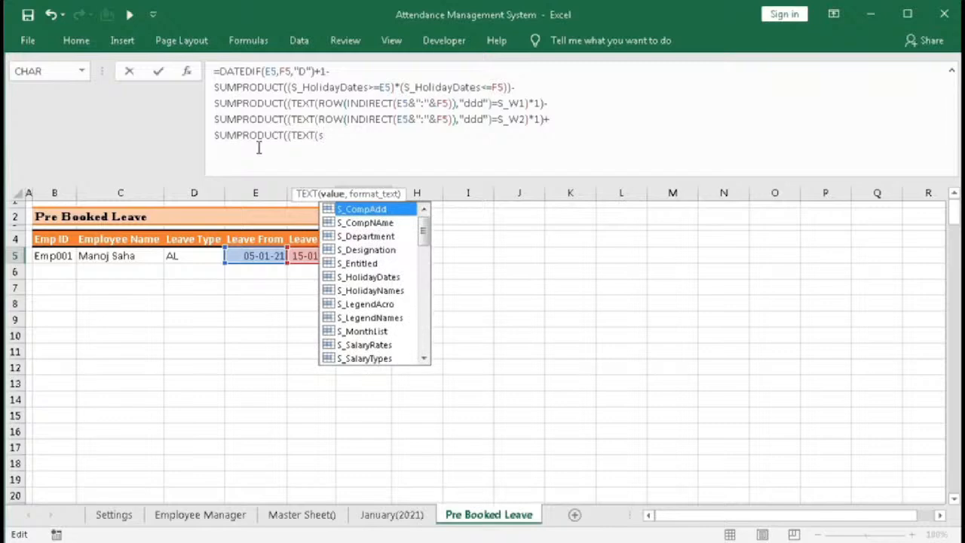
pyautogui.write('h')
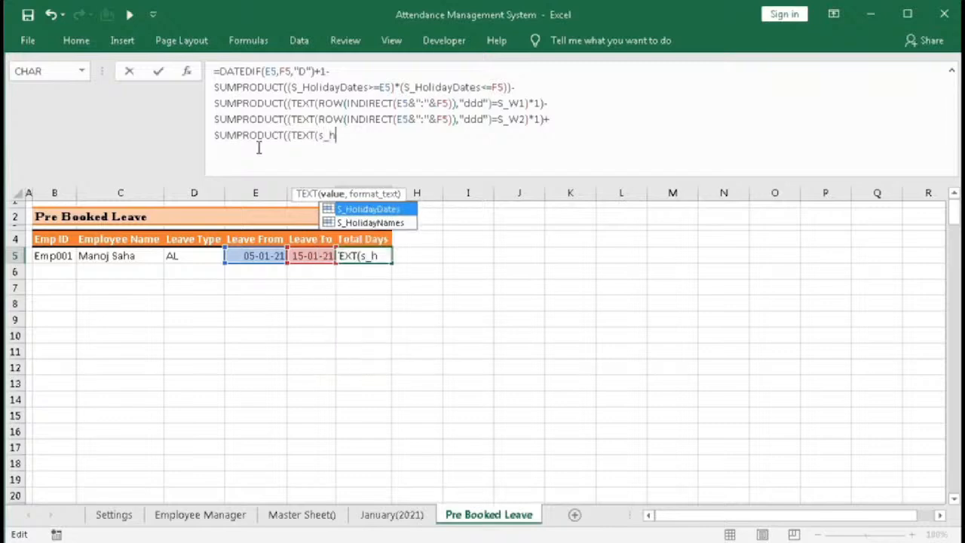
pyautogui.press('Tab')
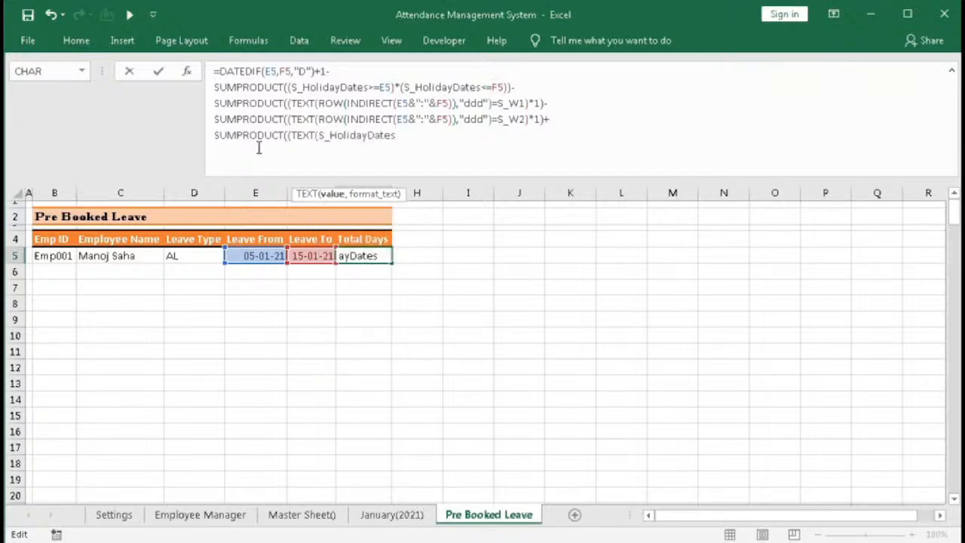
pyautogui.write(',')
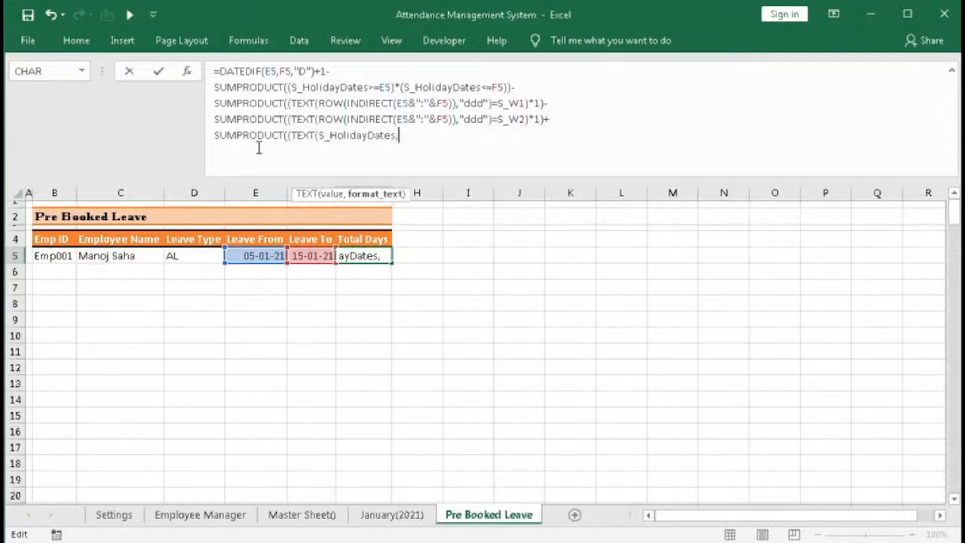
pyautogui.write('"ddd')
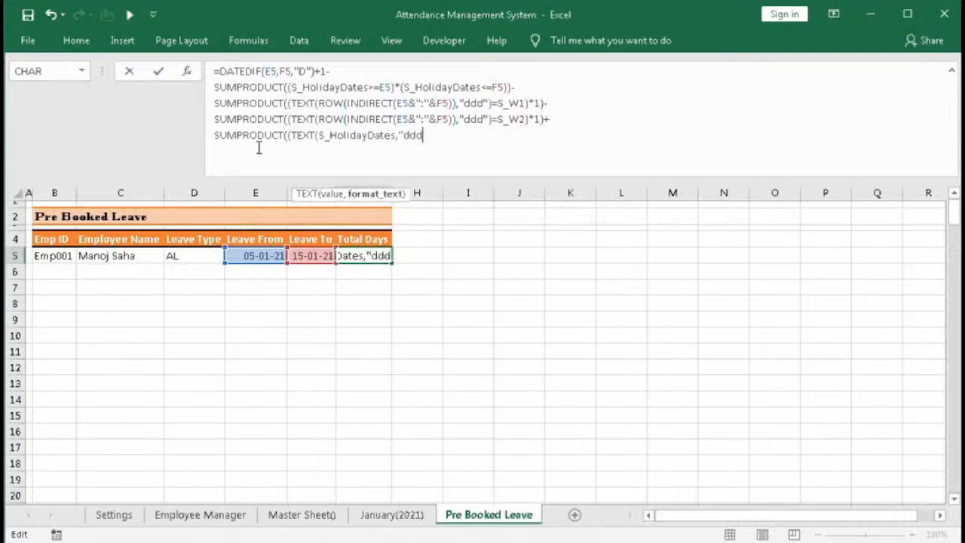
pyautogui.write('")')
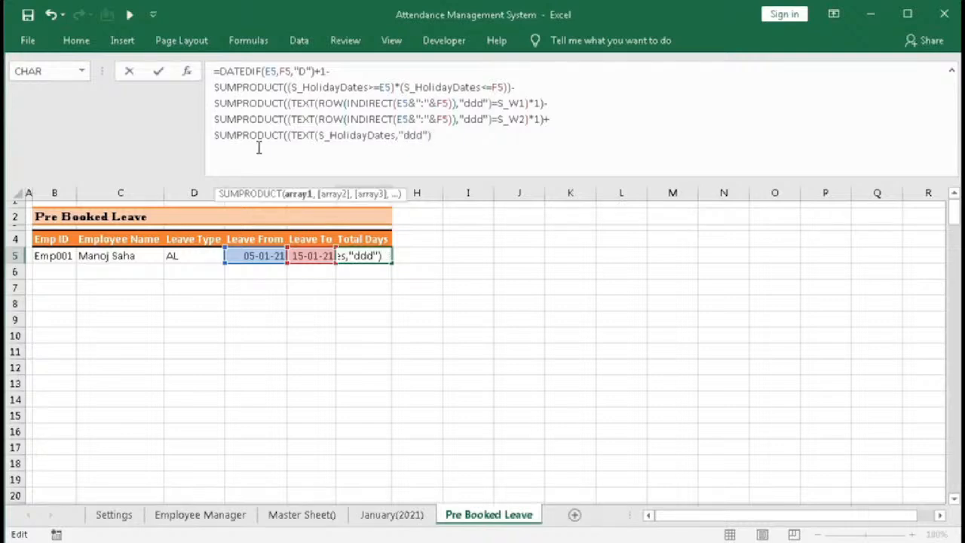
pyautogui.write('=S_w1')
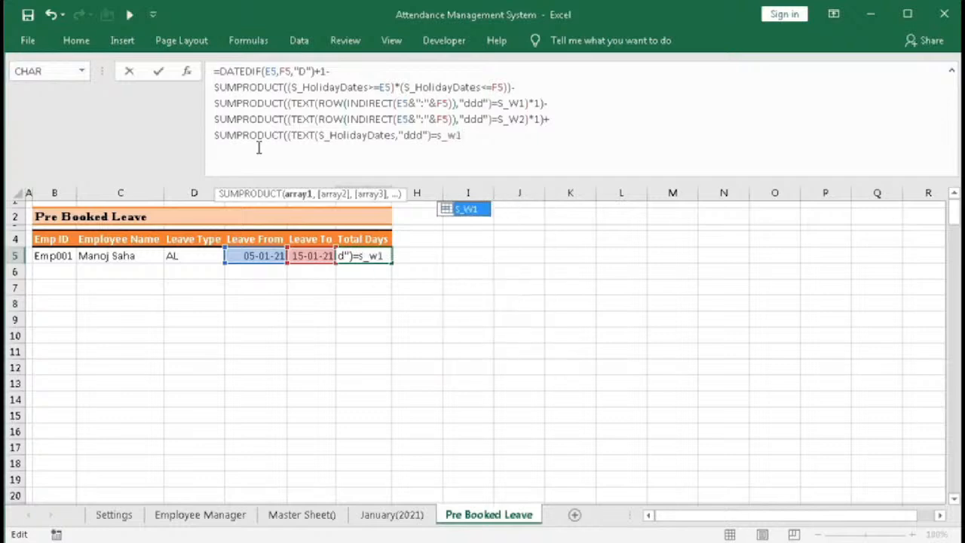
pyautogui.write(')*')
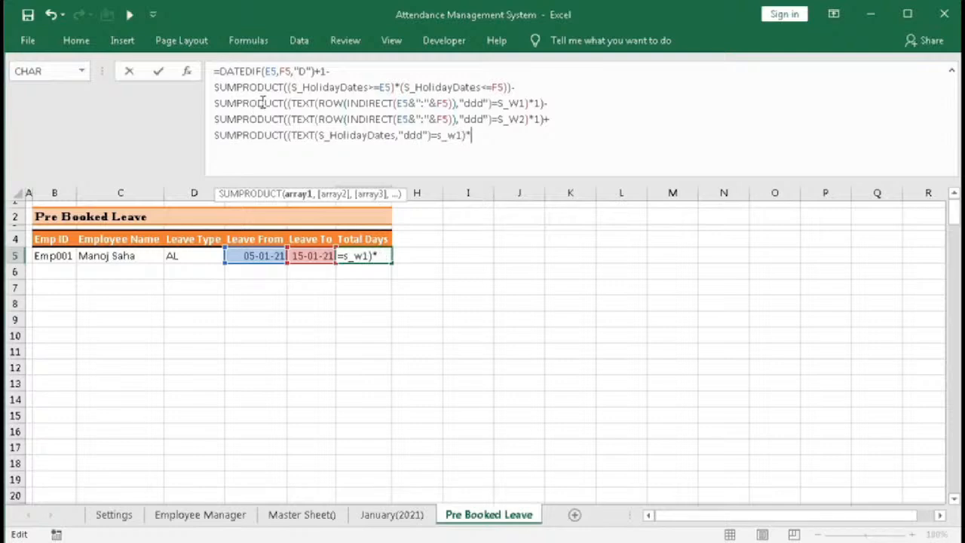
# Step: Copy the holiday date-range condition and paste it to complete the S_W1 add-back term
pyautogui.moveTo(288, 88); pyautogui.dragTo(507, 88)
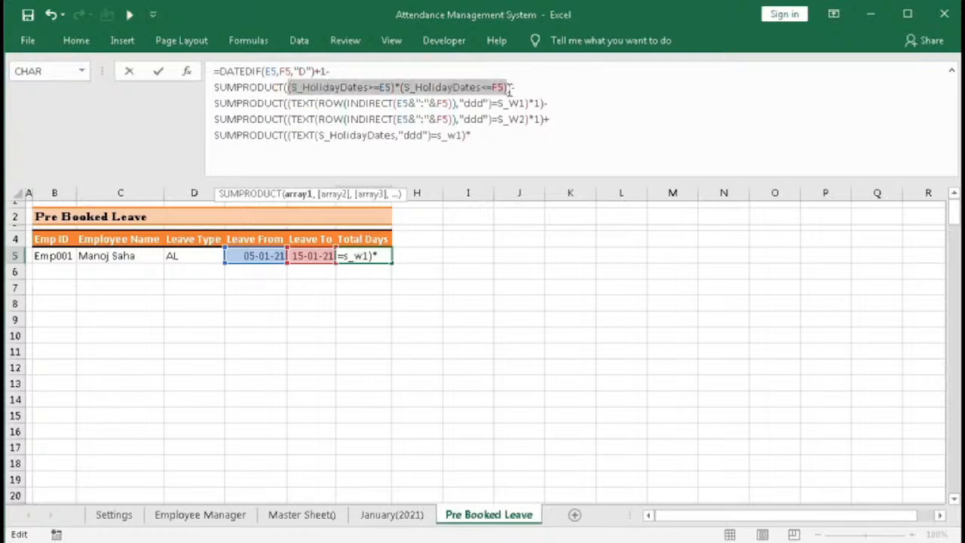
pyautogui.rightClick(507, 88)
pyautogui.click(378, 117)
pyautogui.click(480, 136)
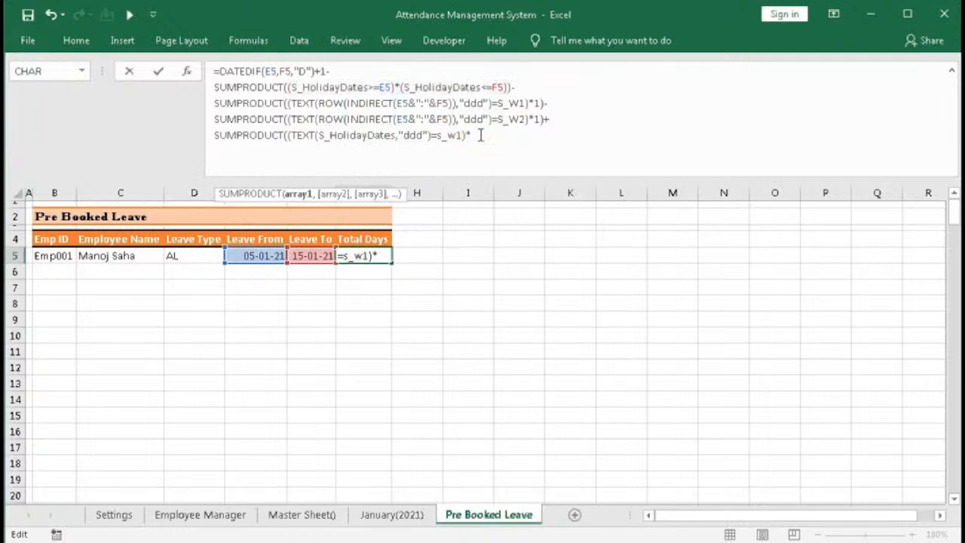
pyautogui.hotkey('ctrl', 'v')
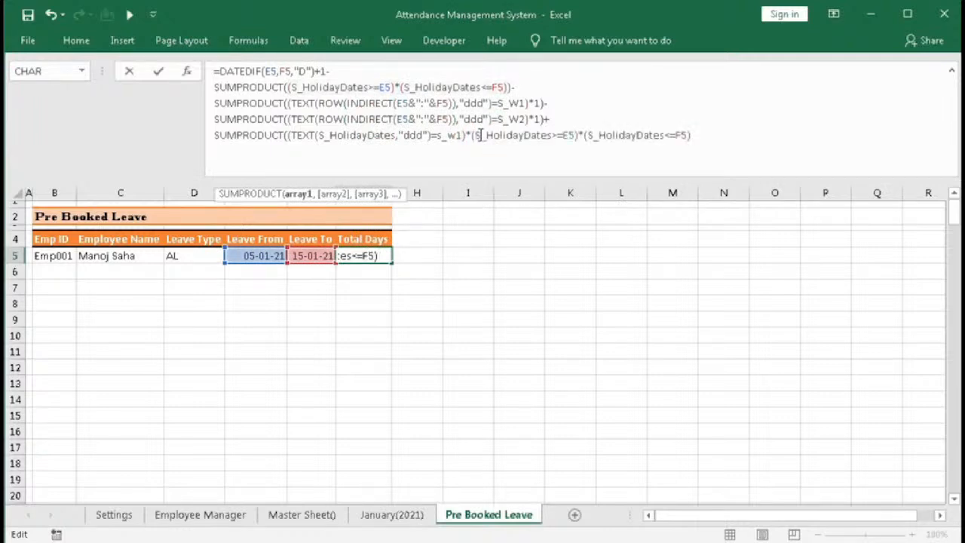
# Step: Add a copy of that term on a new line, changed to S_W2
pyautogui.write('+')
pyautogui.hotkey('alt', 'Return')
pyautogui.moveTo(217, 136); pyautogui.dragTo(691, 135)
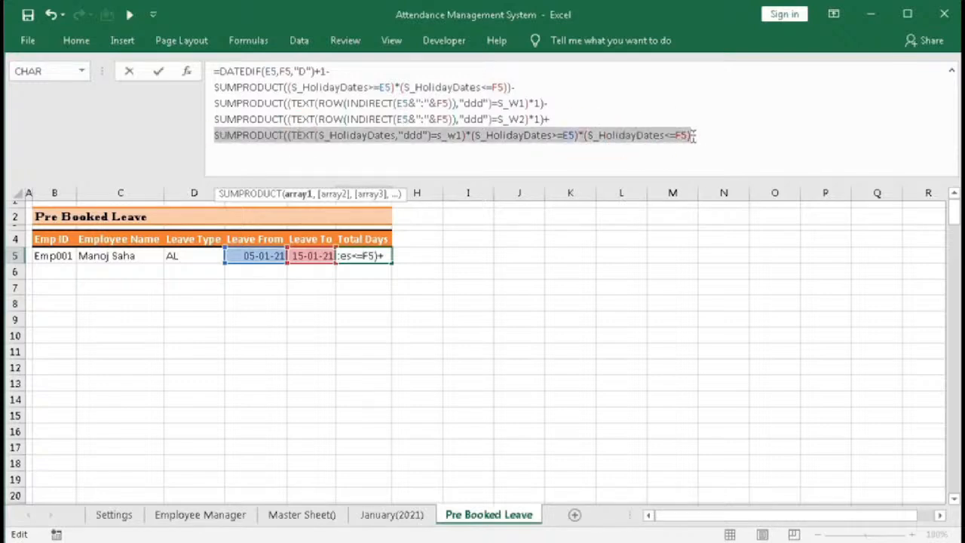
pyautogui.click(250, 153)
pyautogui.hotkey('ctrl', 'v')
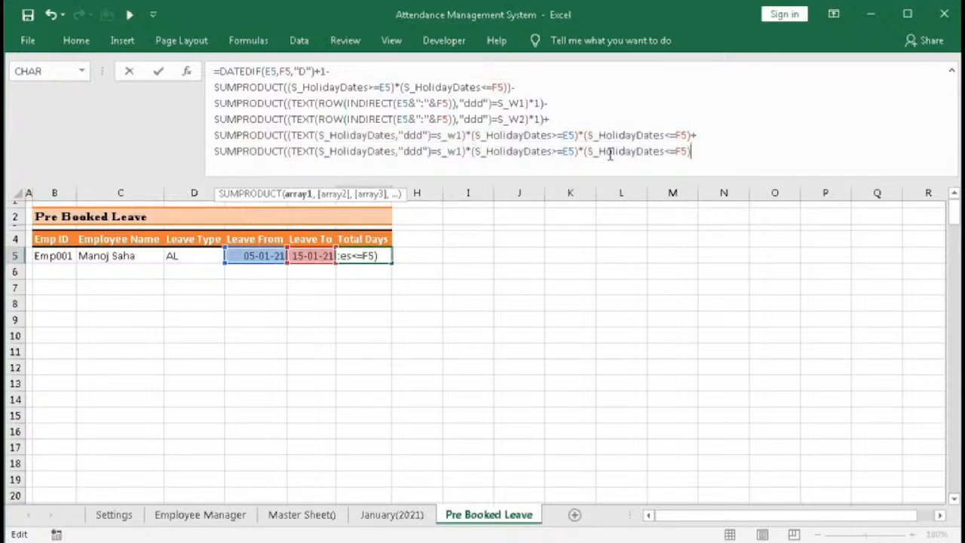
pyautogui.click(457, 153)
pyautogui.press('BackSpace')
pyautogui.write('2')
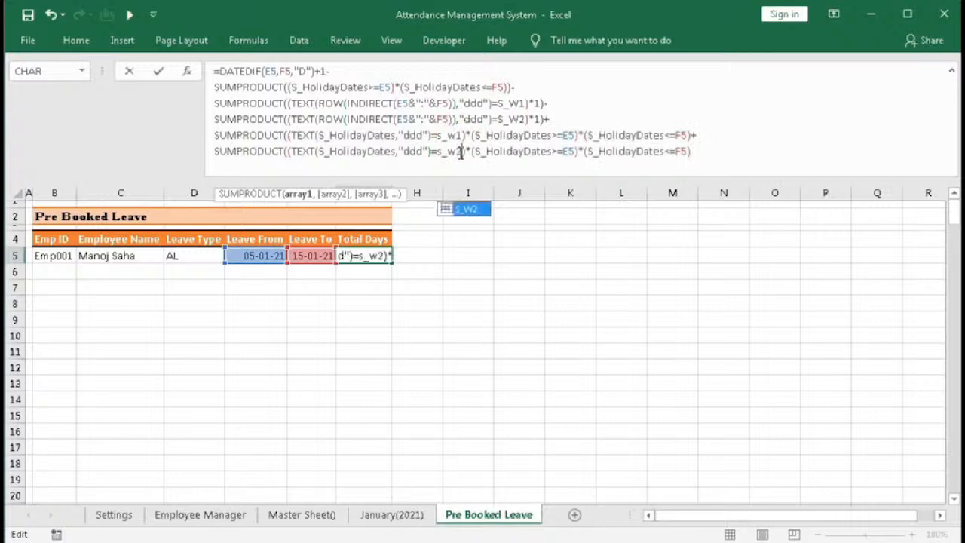
pyautogui.press('Tab')
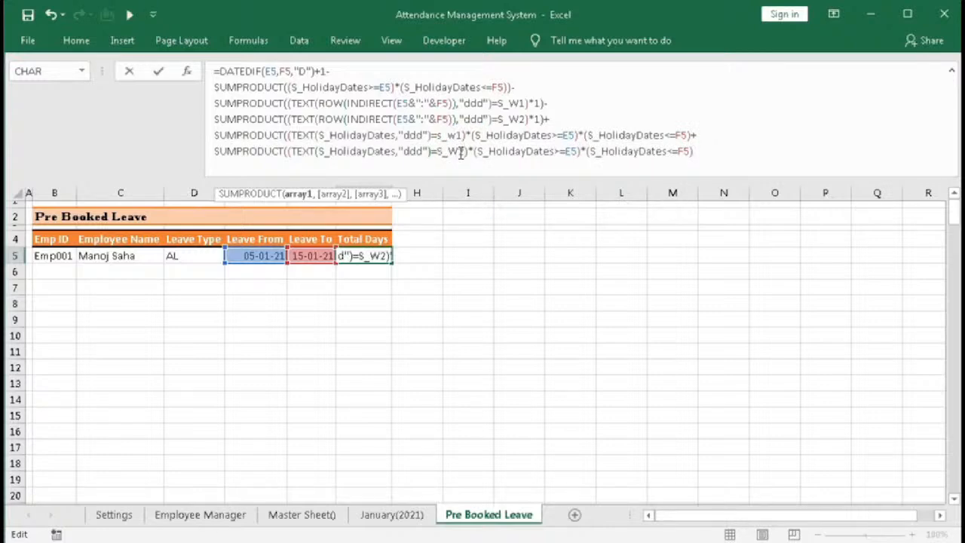
# Step: Commit G5's formula accepting Excel's suggested correction, then open the January(2021) sheet
pyautogui.press('Return')
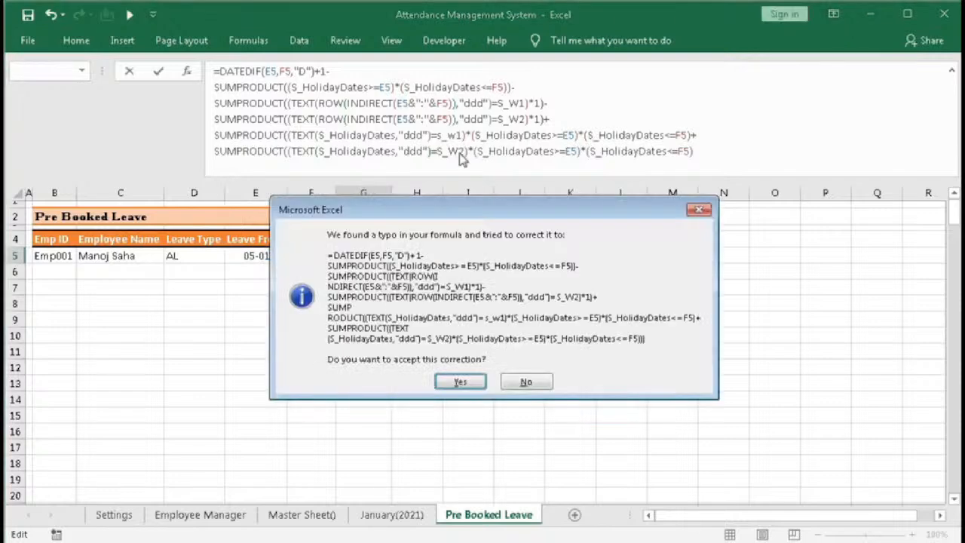
pyautogui.click(459, 382)
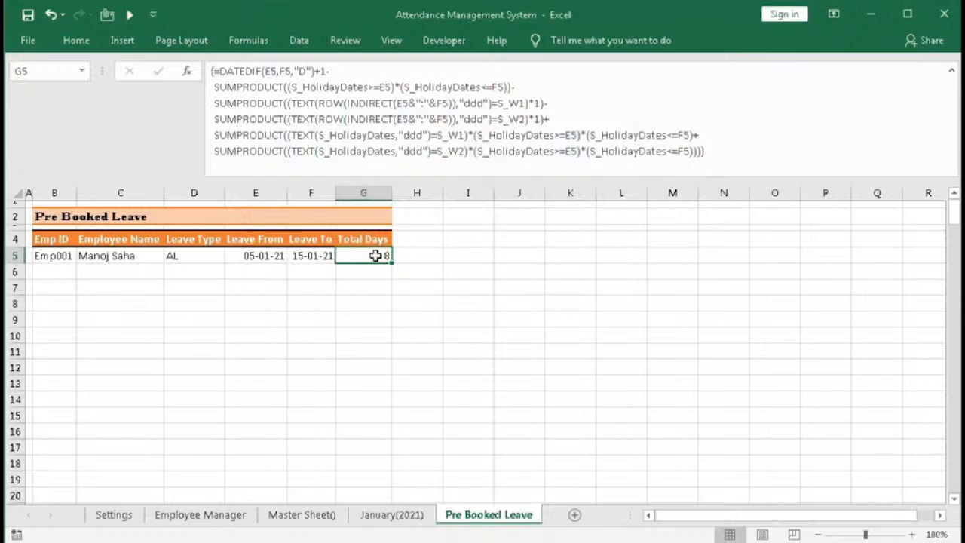
pyautogui.click(370, 518)
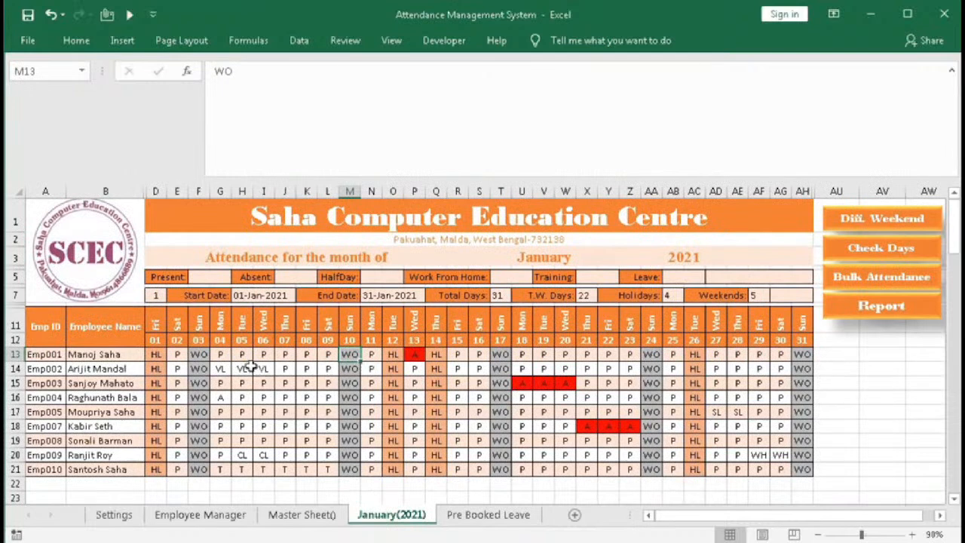
# Step: Review Emp001's attendance cells for 5, 6, 7, 8, 9, 11, 13 and 15 January, then return to Pre Booked Leave
pyautogui.click(248, 352)
pyautogui.click(263, 354)
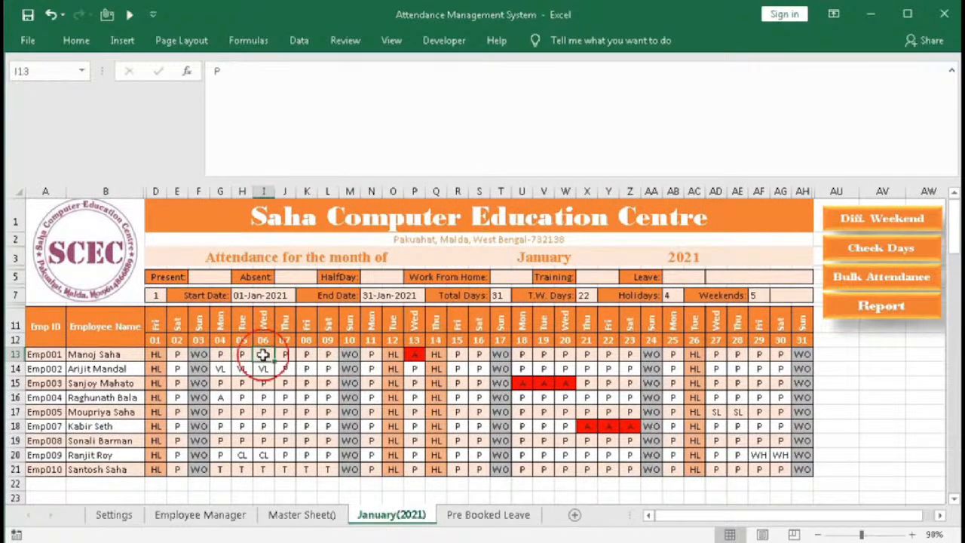
pyautogui.click(285, 355)
pyautogui.click(307, 354)
pyautogui.click(328, 354)
pyautogui.click(370, 355)
pyautogui.click(414, 354)
pyautogui.click(456, 354)
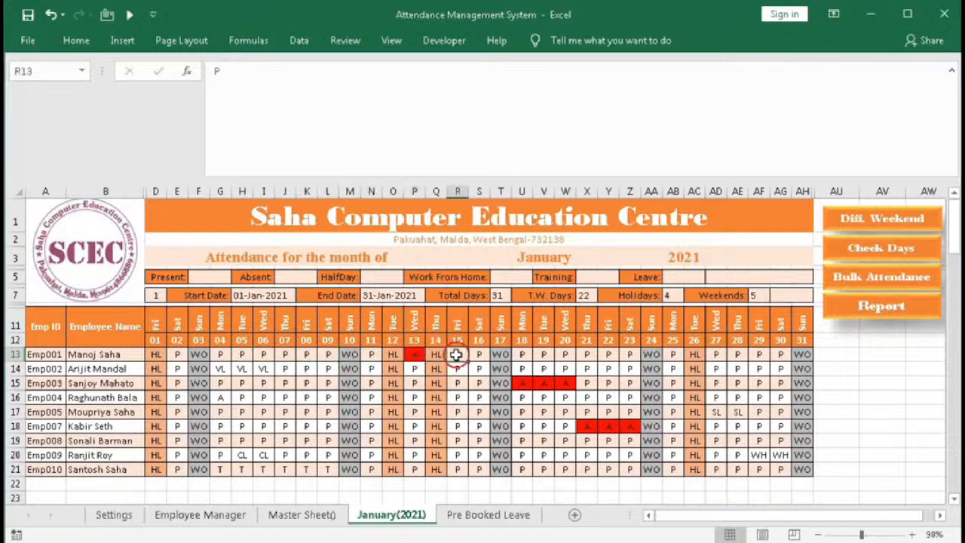
pyautogui.click(483, 517)
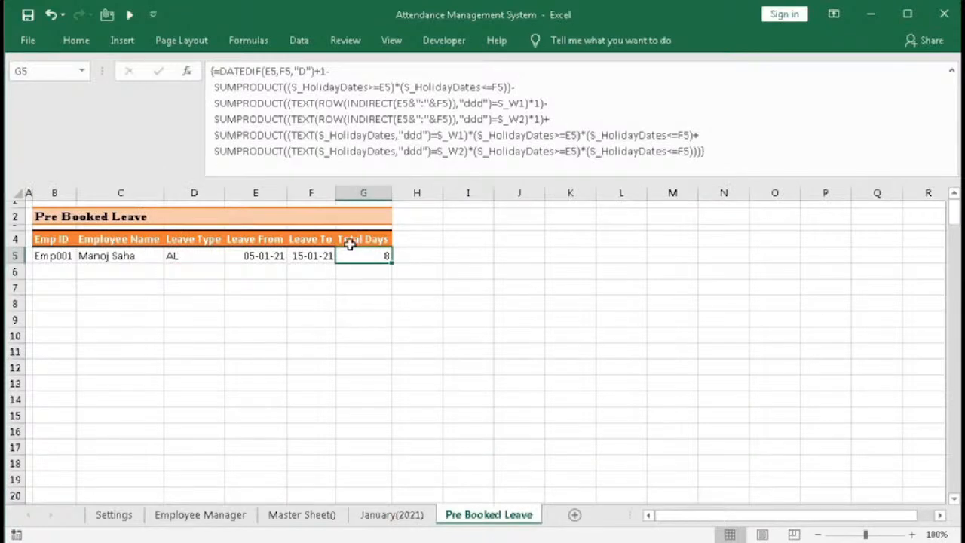
# Step: Fill G5's Total Days formula down column G to row 205, leaving #REF! in empty rows
pyautogui.click(335, 128)
pyautogui.moveTo(335, 128); pyautogui.dragTo(330, 87)
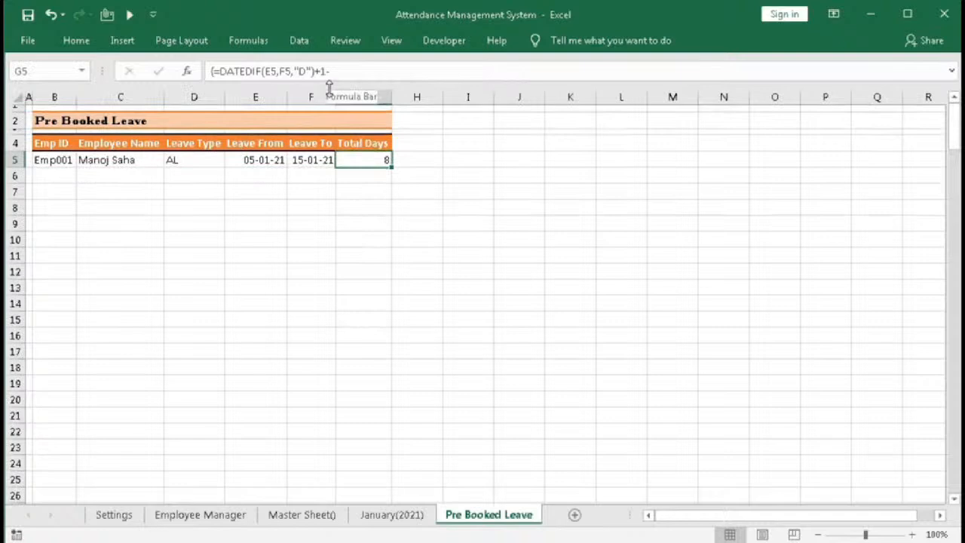
pyautogui.moveTo(391, 166); pyautogui.dragTo(361, 471)
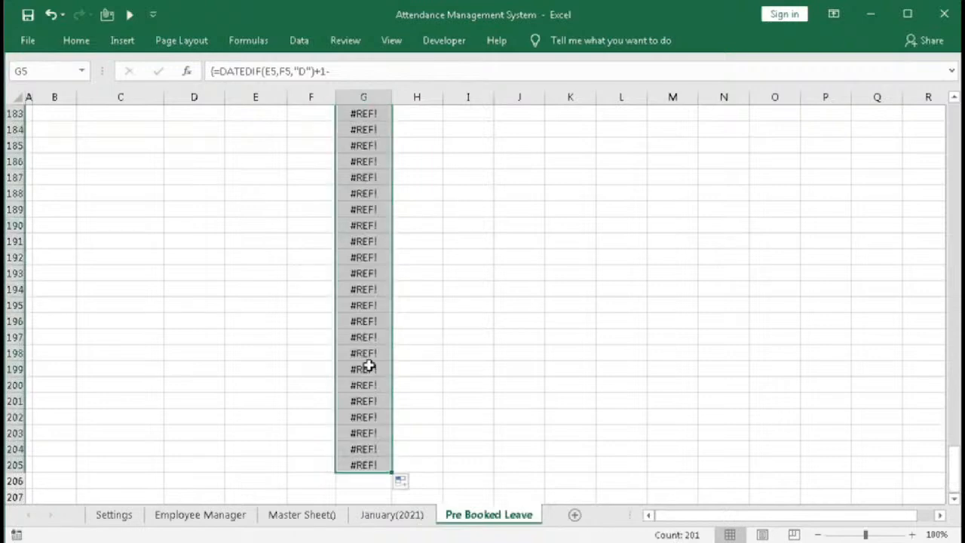
pyautogui.scroll(4, 369, 362)
pyautogui.moveTo(953, 445)
pyautogui.mouseDown()
pyautogui.moveTo(926, 118)
pyautogui.moveTo(916, 96)
pyautogui.mouseUp()
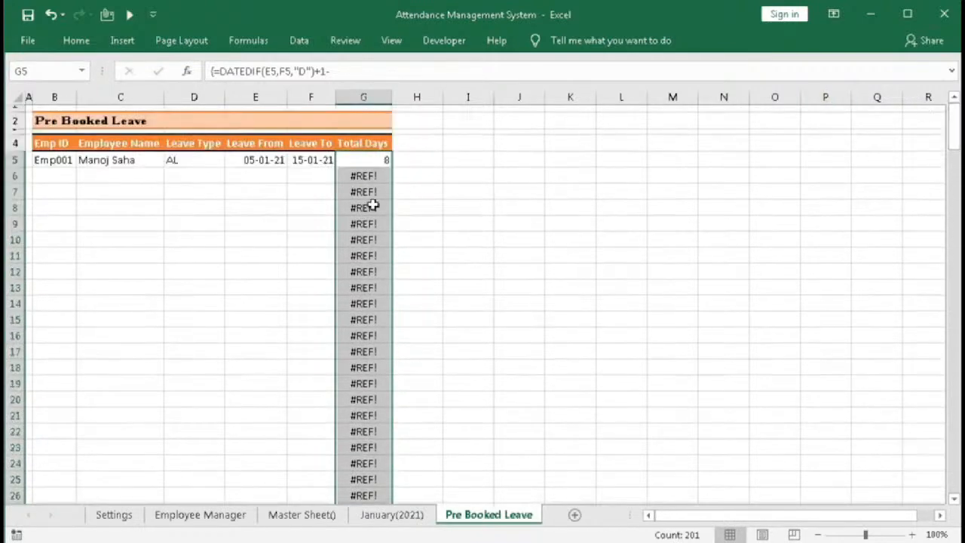
# Step: Wrap G5's Total Days formula in IFERROR(...,"") as an array formula and refill column G
pyautogui.doubleClick(354, 159)
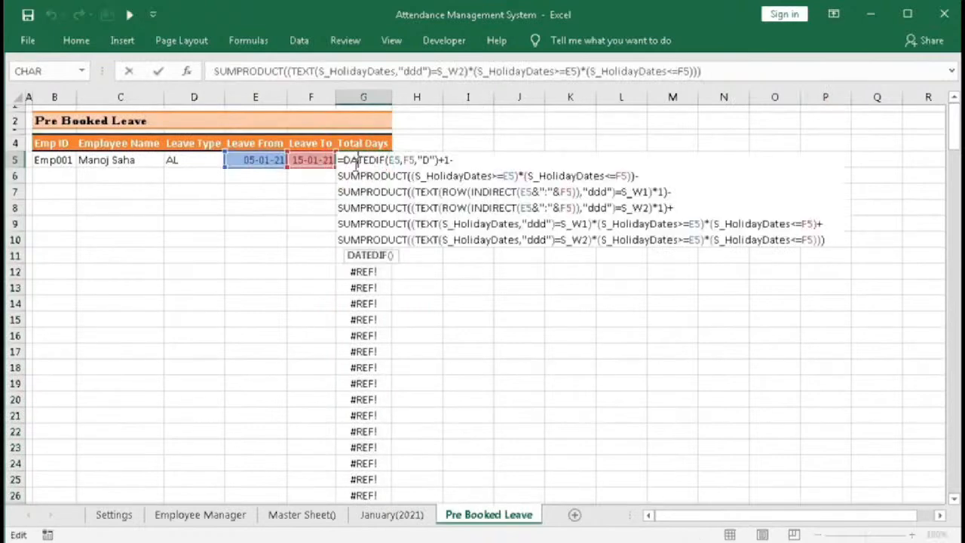
pyautogui.click(341, 165)
pyautogui.click(345, 165)
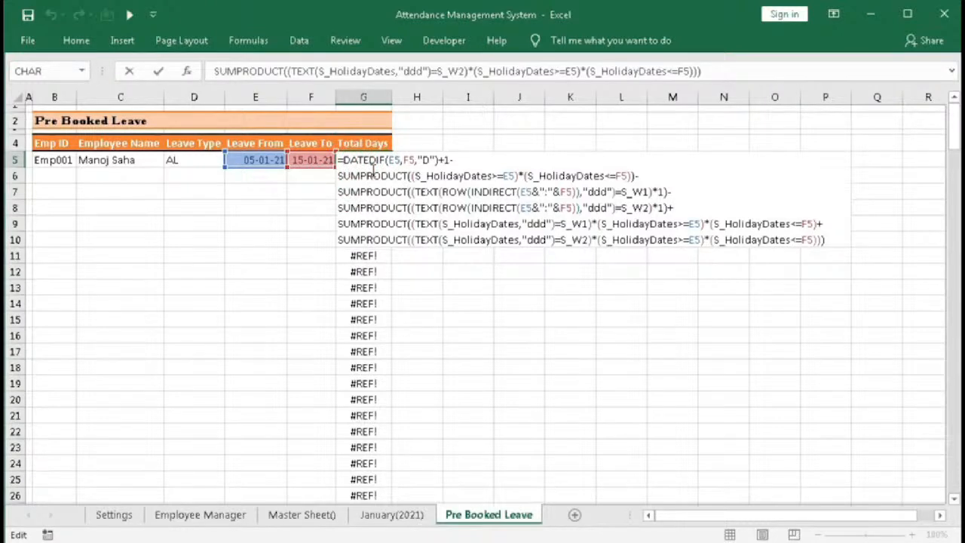
pyautogui.write('io')
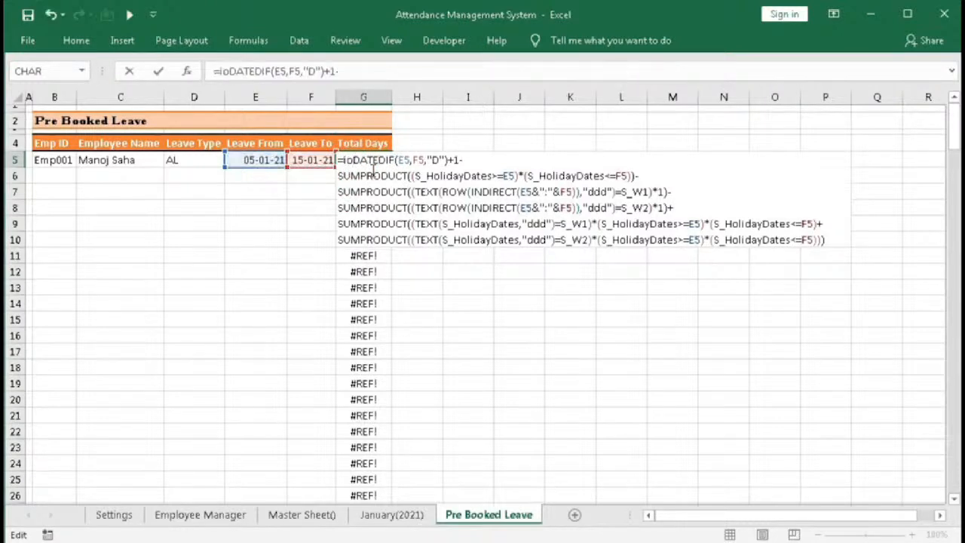
pyautogui.write('er')
pyautogui.press('Tab')
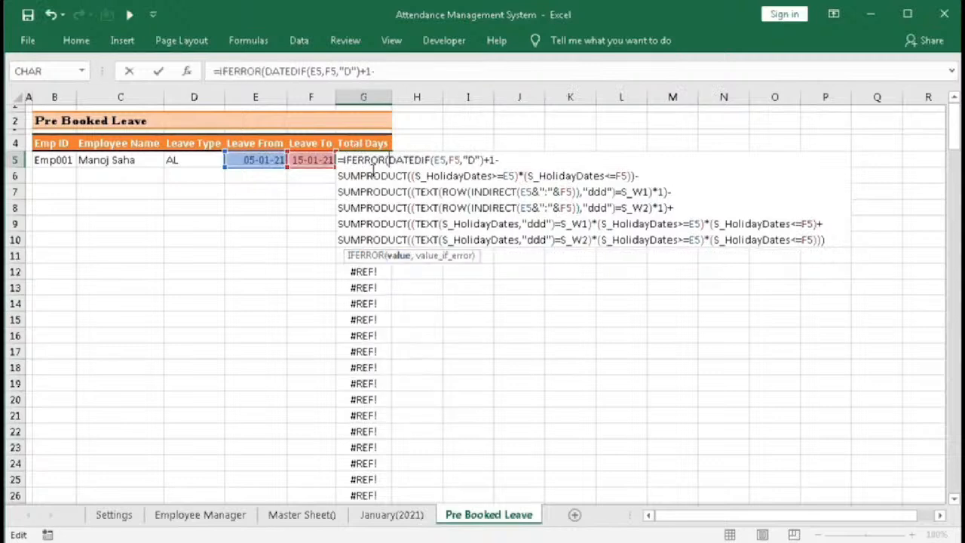
pyautogui.click(834, 240)
pyautogui.write(',"")')
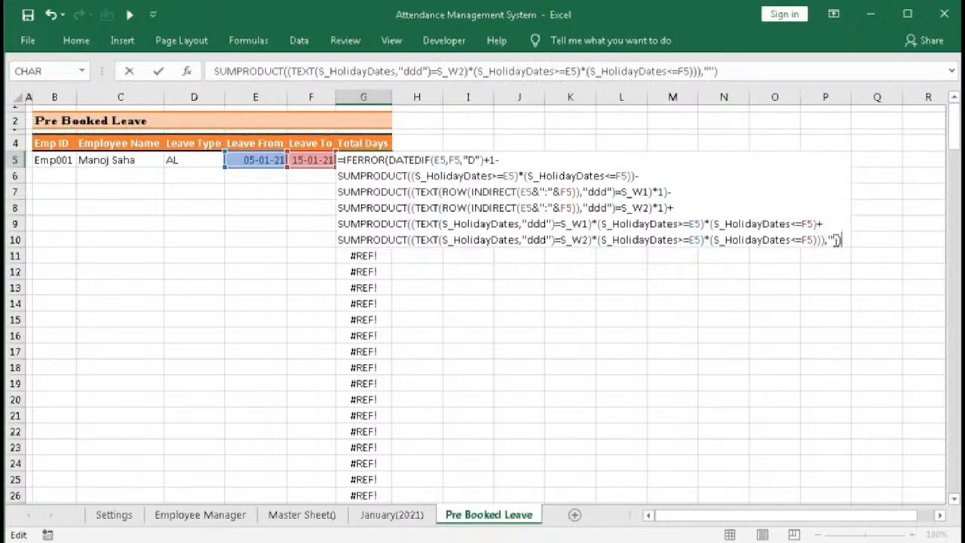
pyautogui.hotkey('ctrl', 'shift', 'Return')
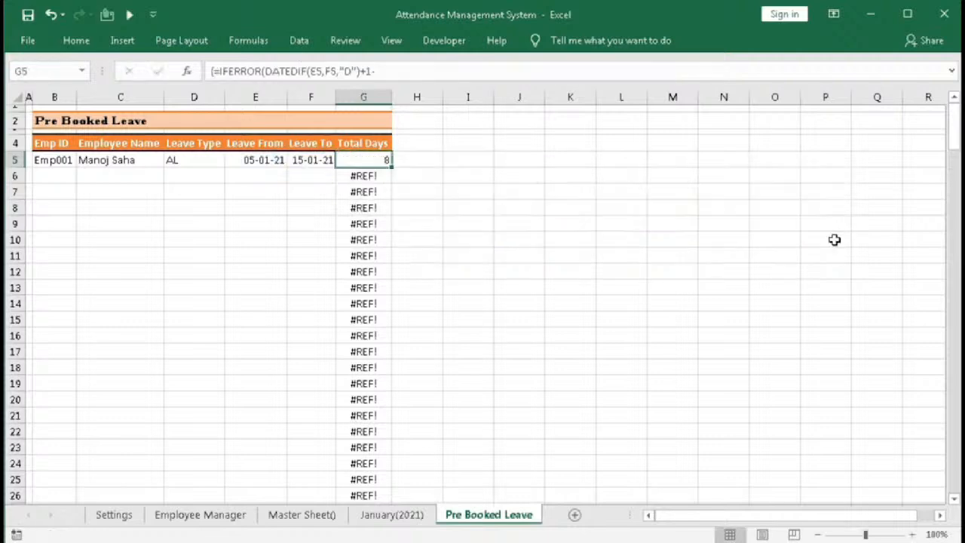
pyautogui.doubleClick(391, 169)
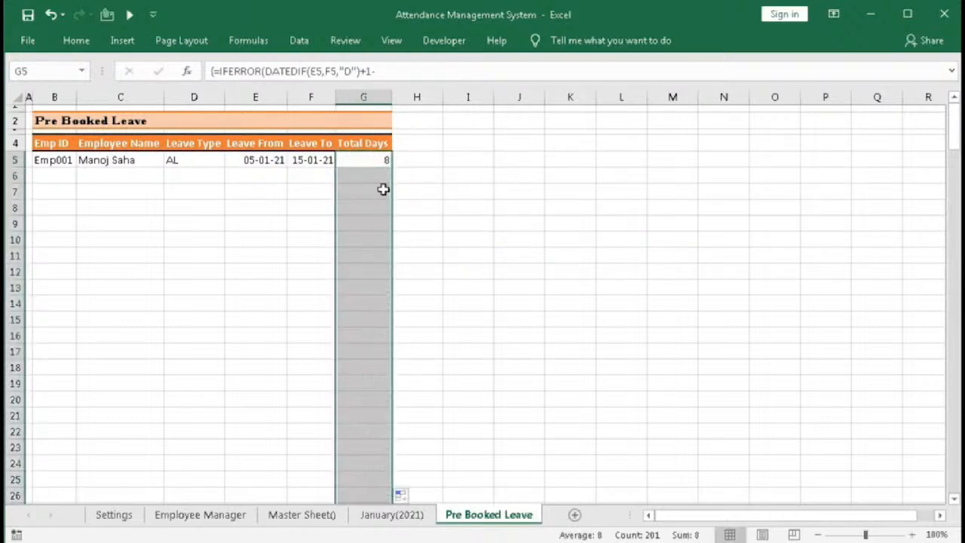
pyautogui.click(378, 193)
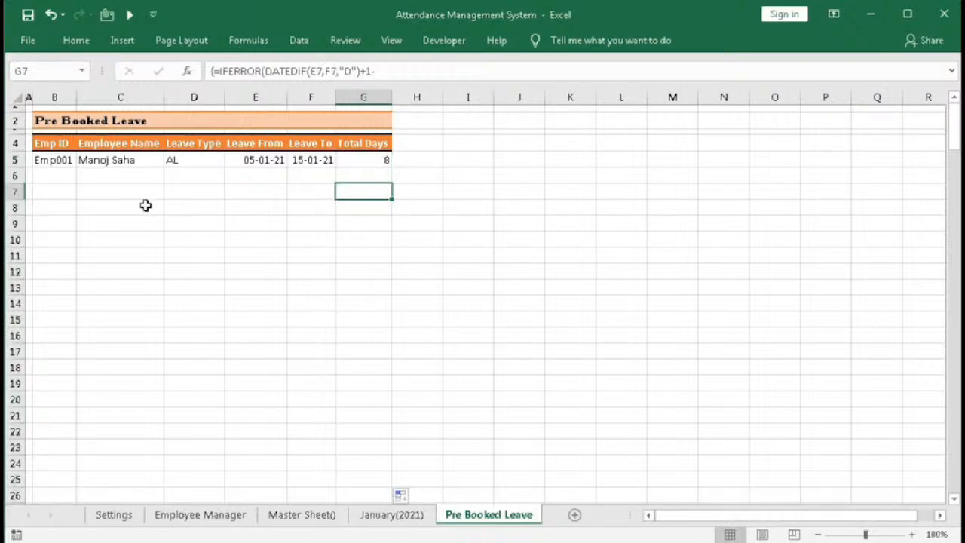
# Step: Record a second employee's ML leave in row 6, from 10-01-21 to 12-01-21
pyautogui.click(59, 178)
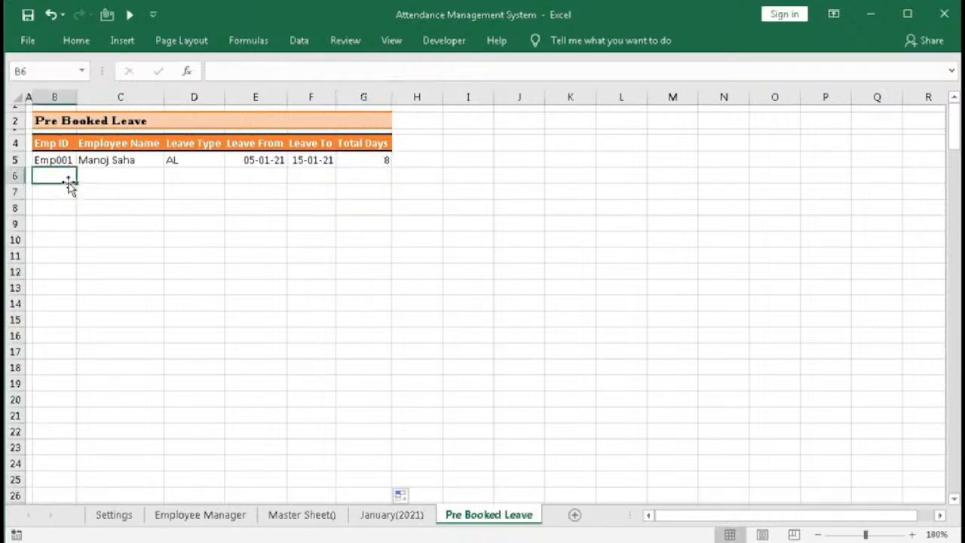
pyautogui.write('E')
pyautogui.write('m')
pyautogui.write('p002')
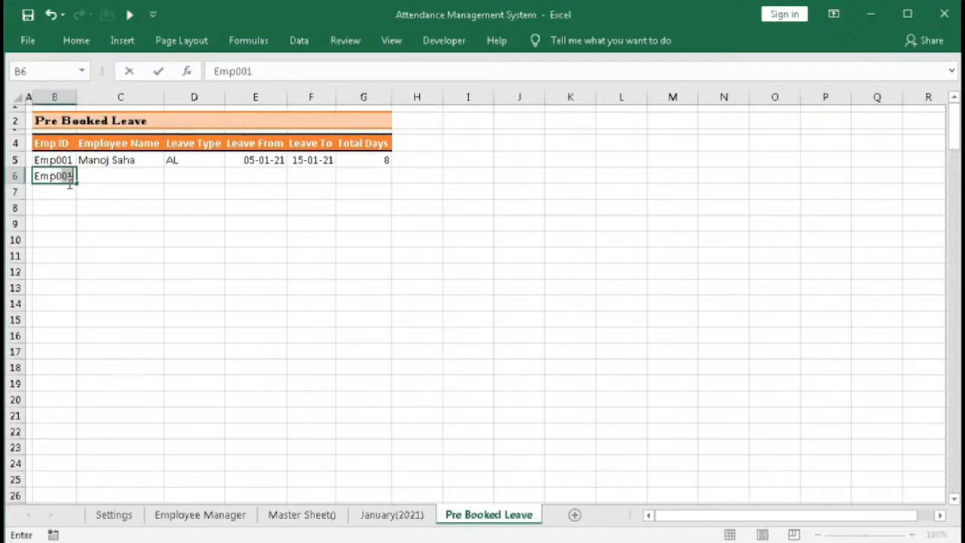
pyautogui.press('Tab')
pyautogui.press('Tab')
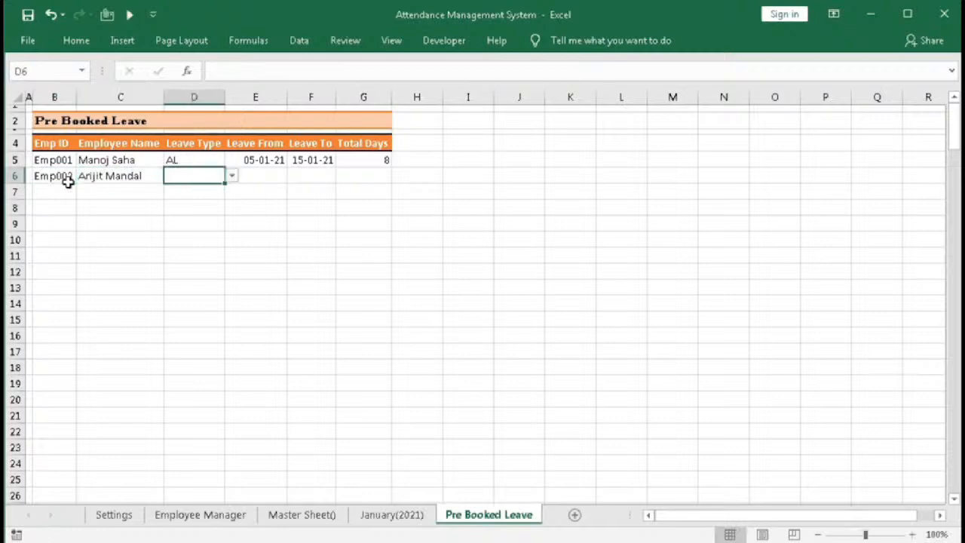
pyautogui.click(230, 175)
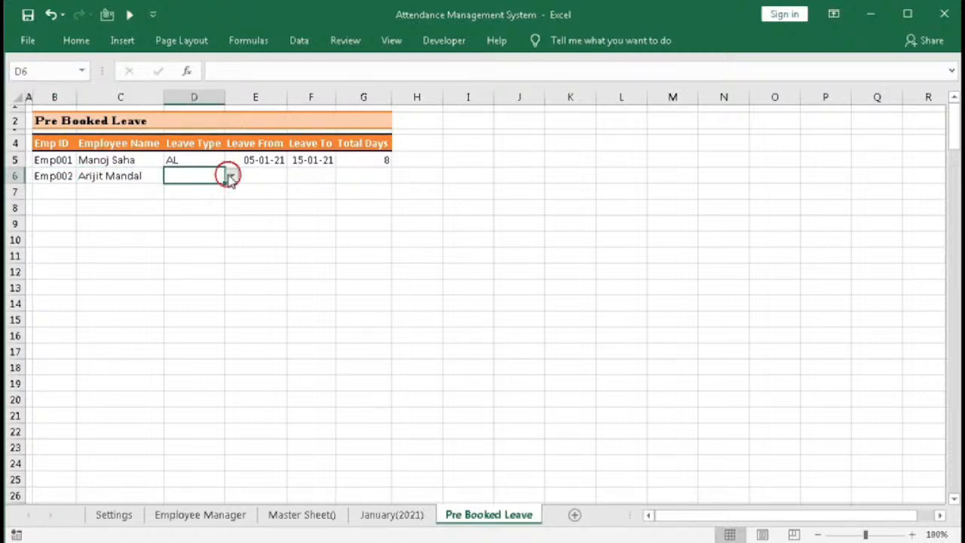
pyautogui.click(181, 218)
pyautogui.press('Tab')
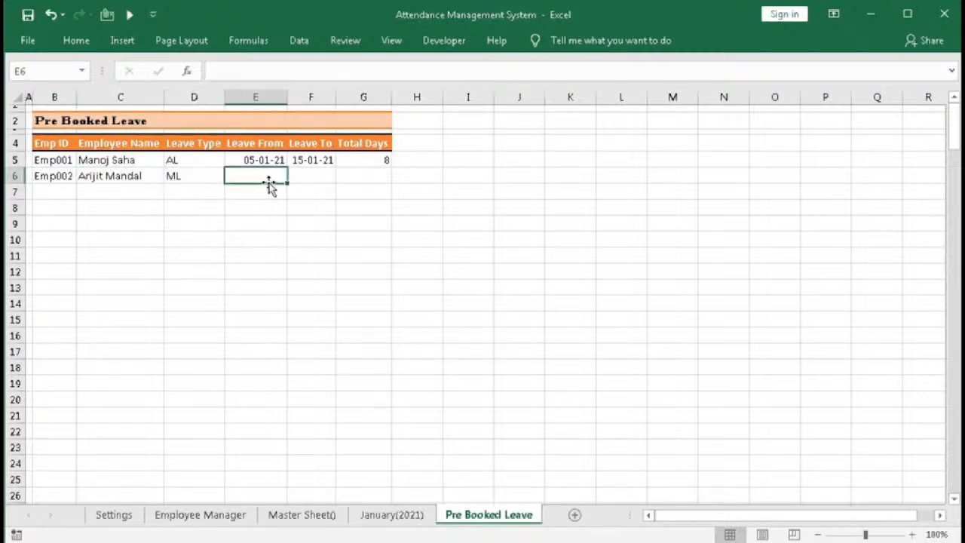
pyautogui.write('1')
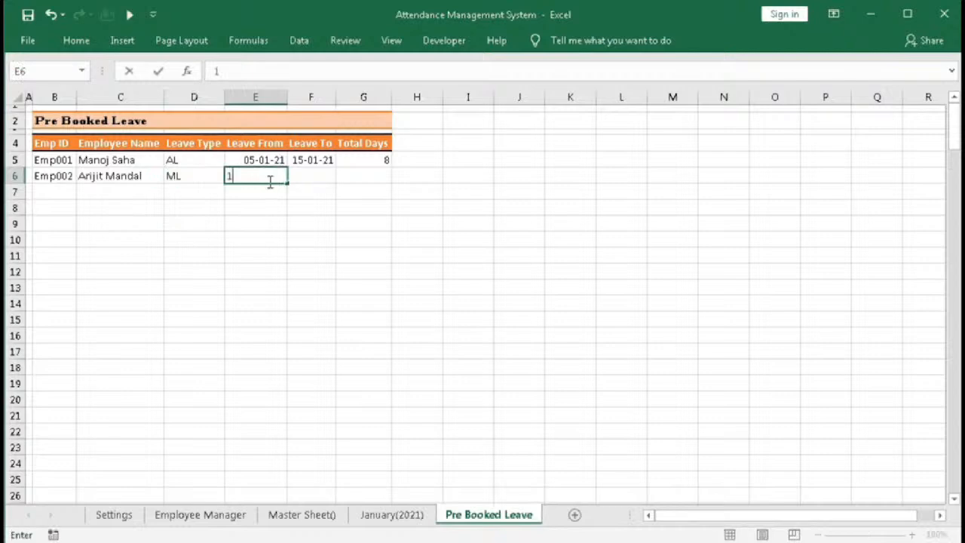
pyautogui.write('0-01-21-21')
pyautogui.press('Tab')
pyautogui.write('12')
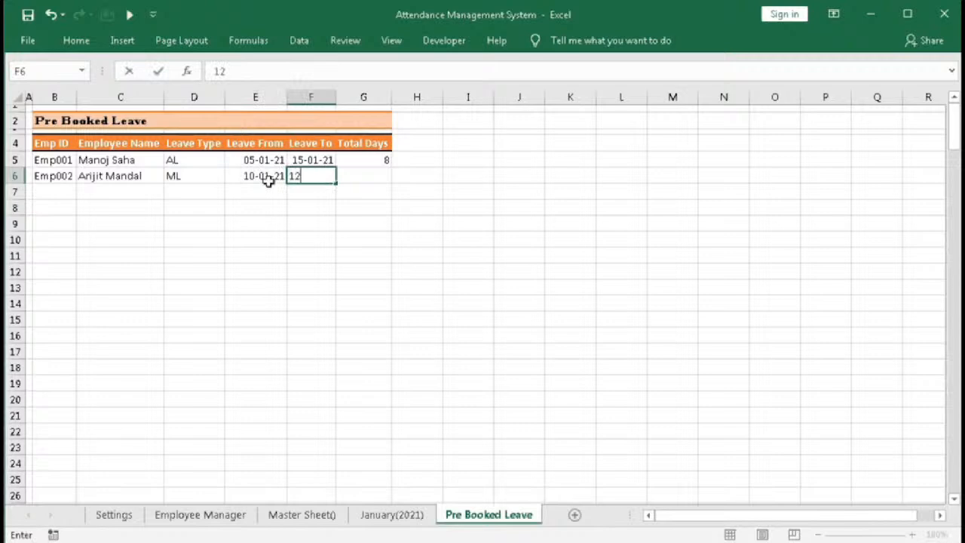
pyautogui.write('-01-21')
pyautogui.press('Tab')
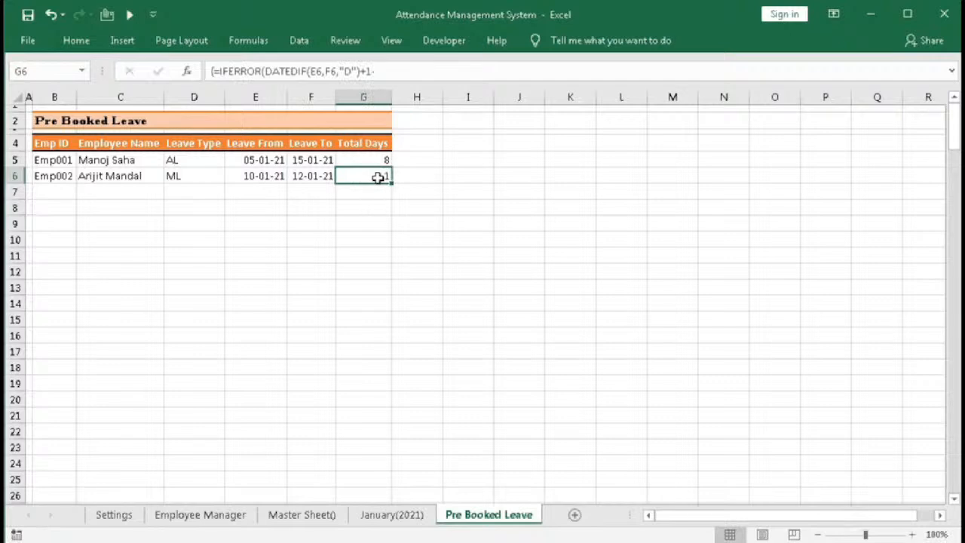
pyautogui.click(391, 516)
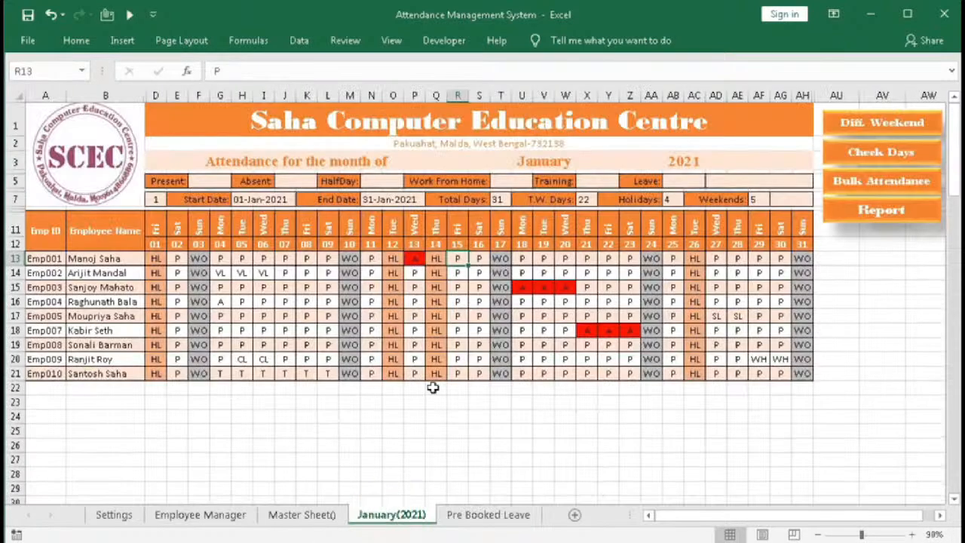
pyautogui.click(349, 259)
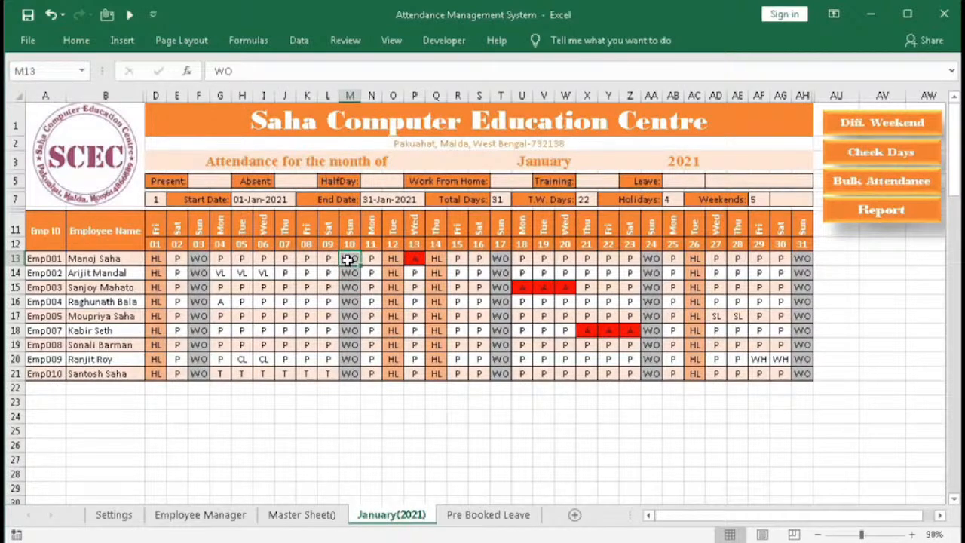
pyautogui.click(388, 259)
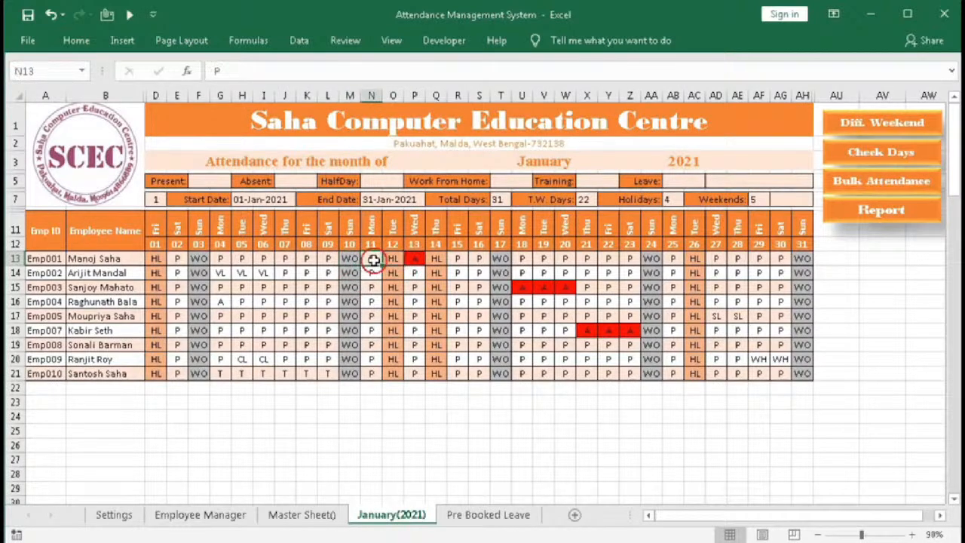
pyautogui.click(475, 515)
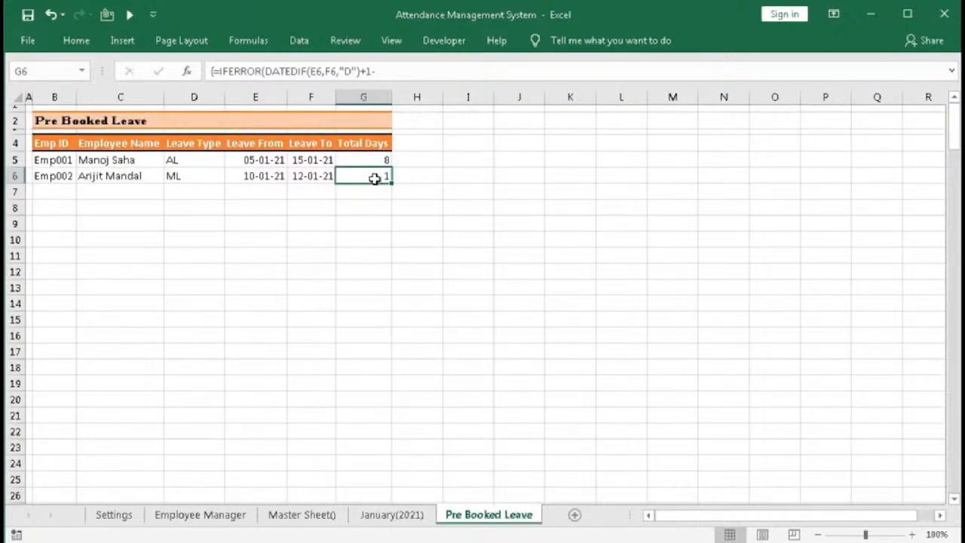
# Step: Hide row 5 holding the first leave record
pyautogui.moveTo(38, 160); pyautogui.dragTo(359, 158)
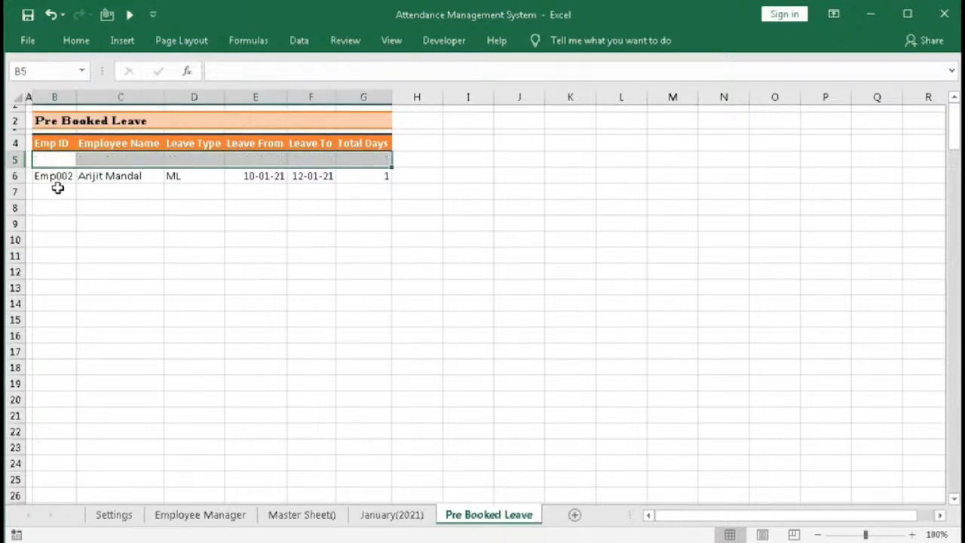
pyautogui.click(13, 159)
pyautogui.rightClick(13, 159)
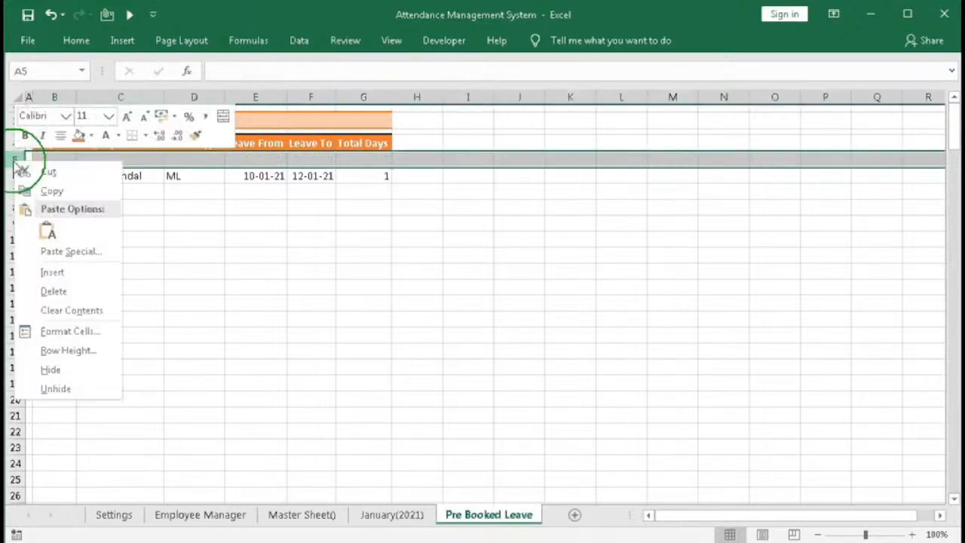
pyautogui.click(52, 370)
pyautogui.click(136, 194)
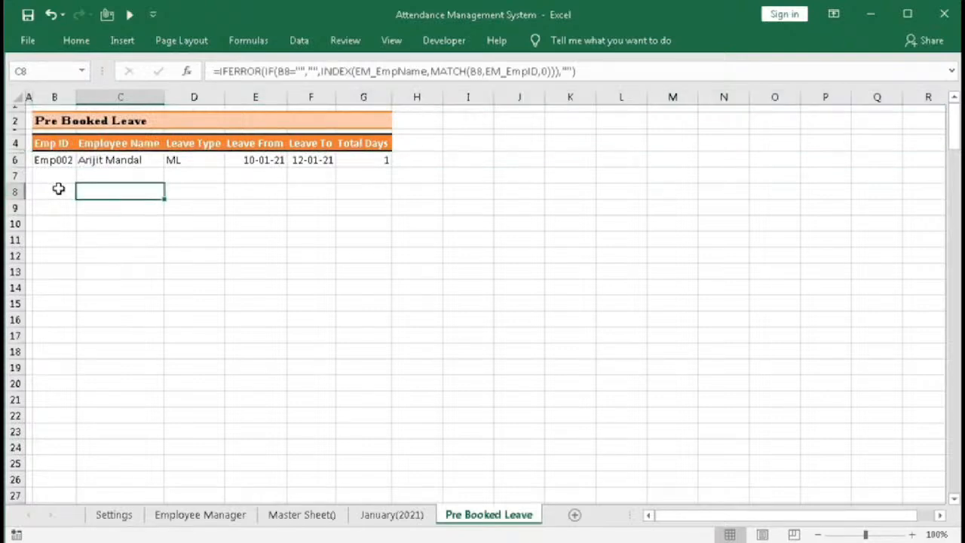
# Step: Select the leave table range B6:G99 via the Name Box
pyautogui.click(47, 159)
pyautogui.click(38, 72)
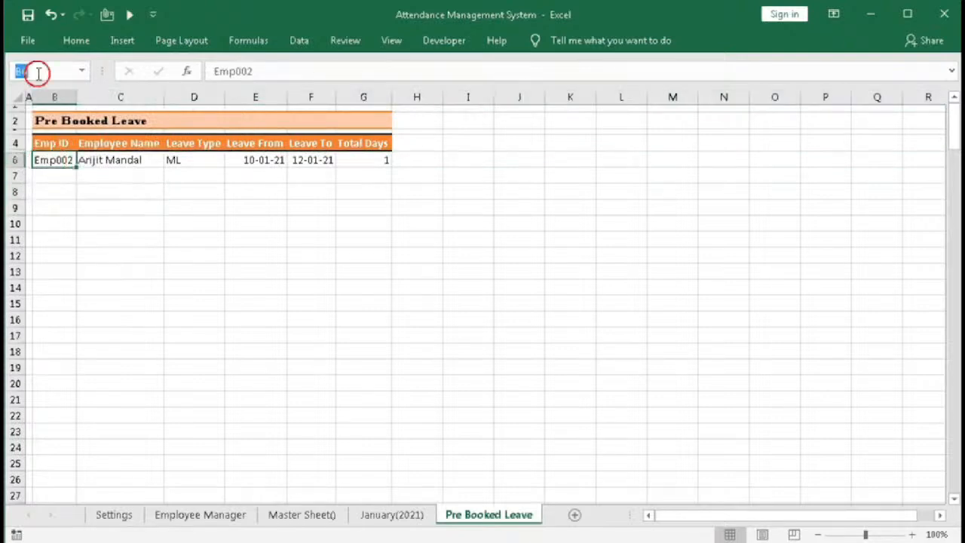
pyautogui.click(38, 73)
pyautogui.write(':G9999')
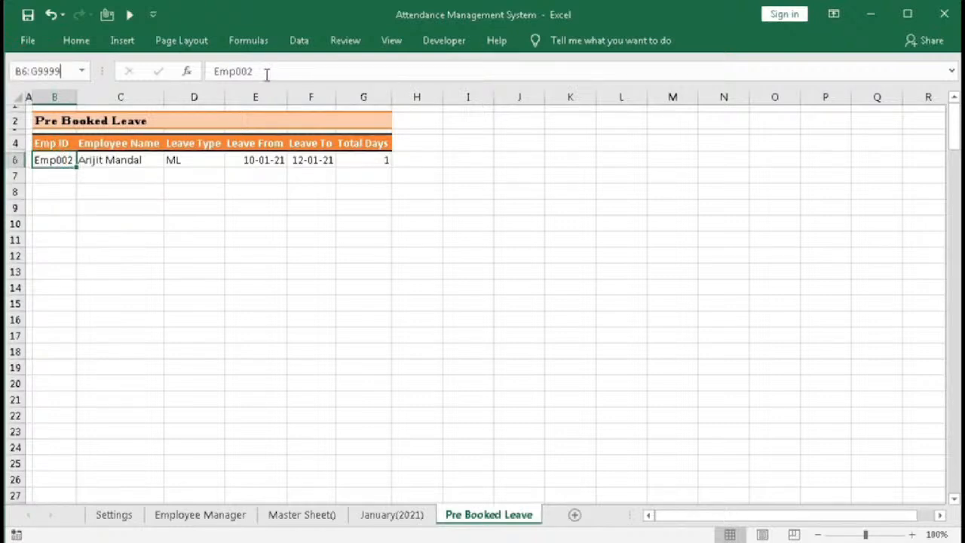
pyautogui.press('Return')
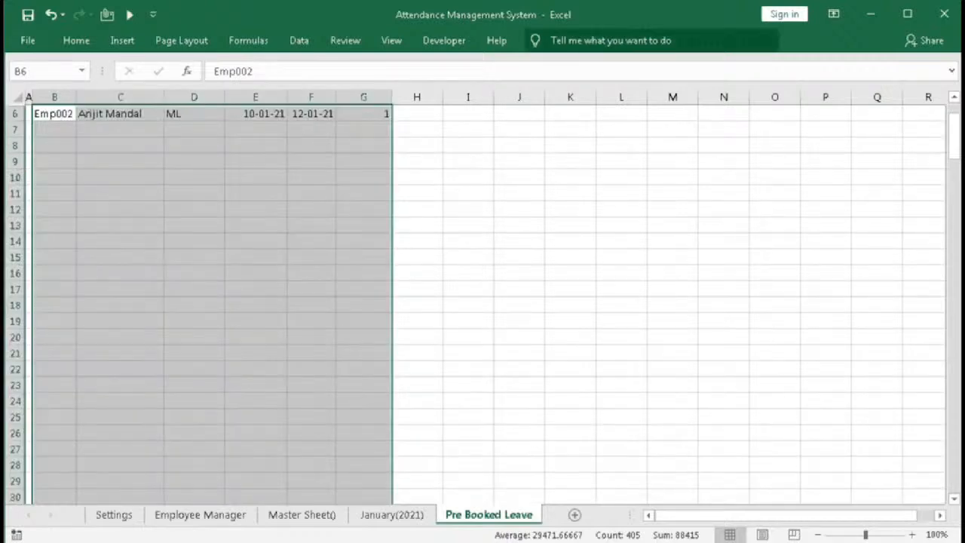
pyautogui.moveTo(954, 154); pyautogui.dragTo(956, 120)
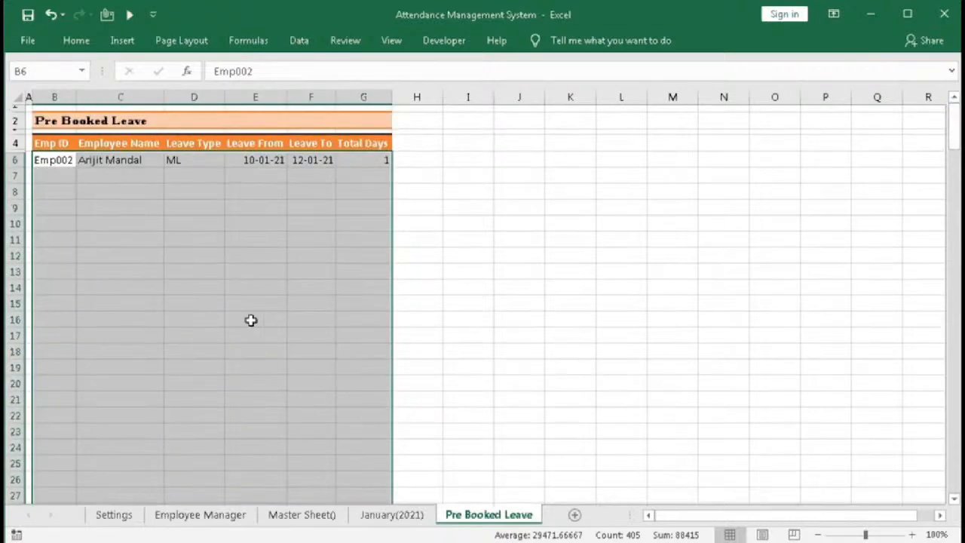
# Step: Start a new formula-based conditional formatting rule using =and($B6<>"",iseven(row()))
pyautogui.click(78, 43)
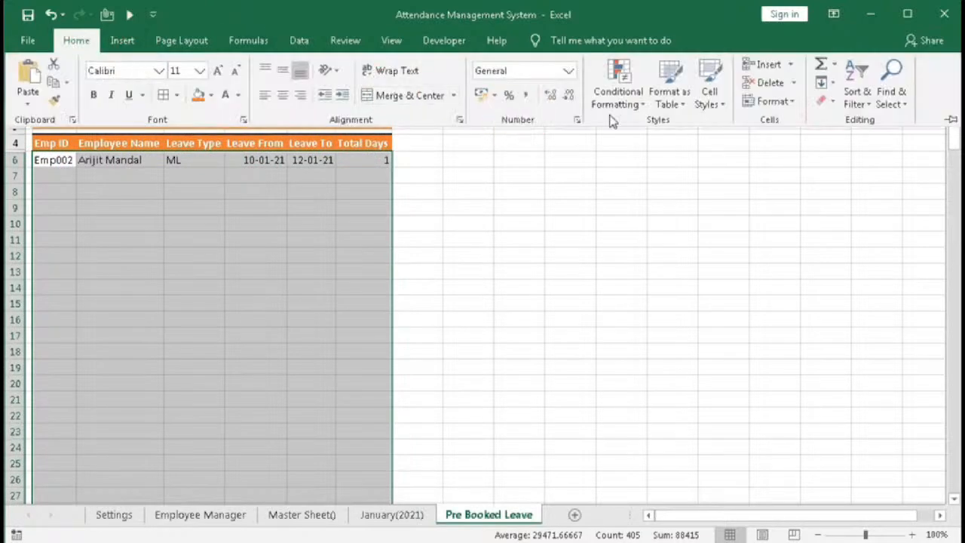
pyautogui.click(618, 94)
pyautogui.click(645, 209)
pyautogui.click(639, 300)
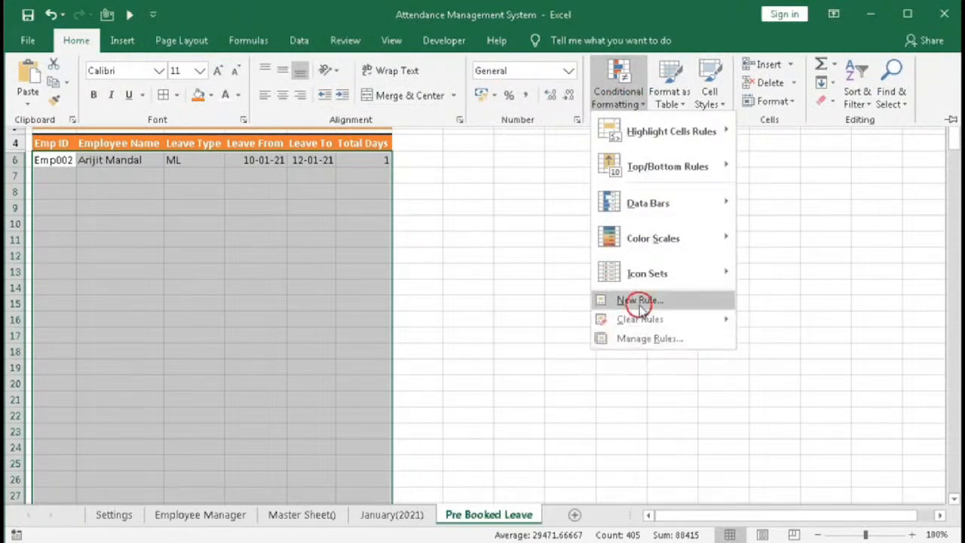
pyautogui.click(361, 282)
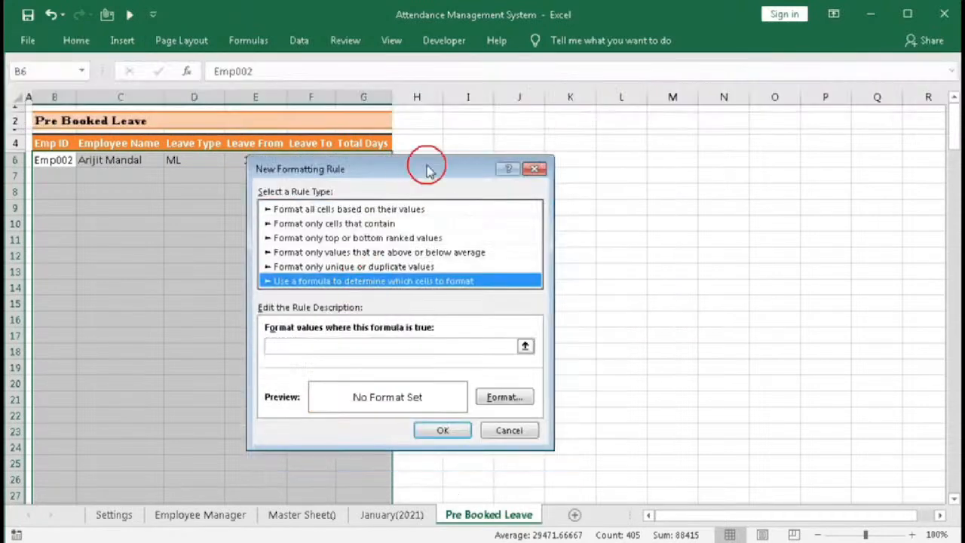
pyautogui.moveTo(401, 169); pyautogui.dragTo(610, 128)
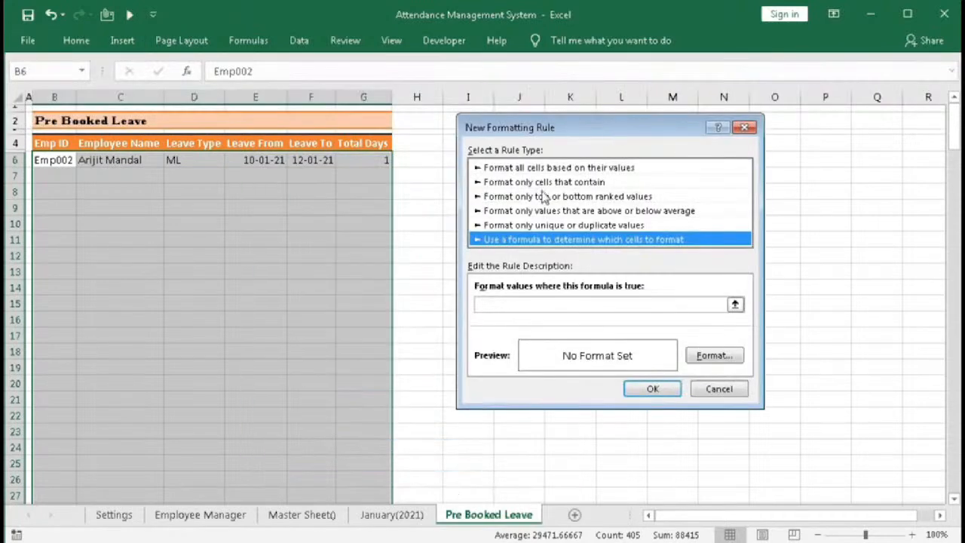
pyautogui.click(491, 306)
pyautogui.write('=')
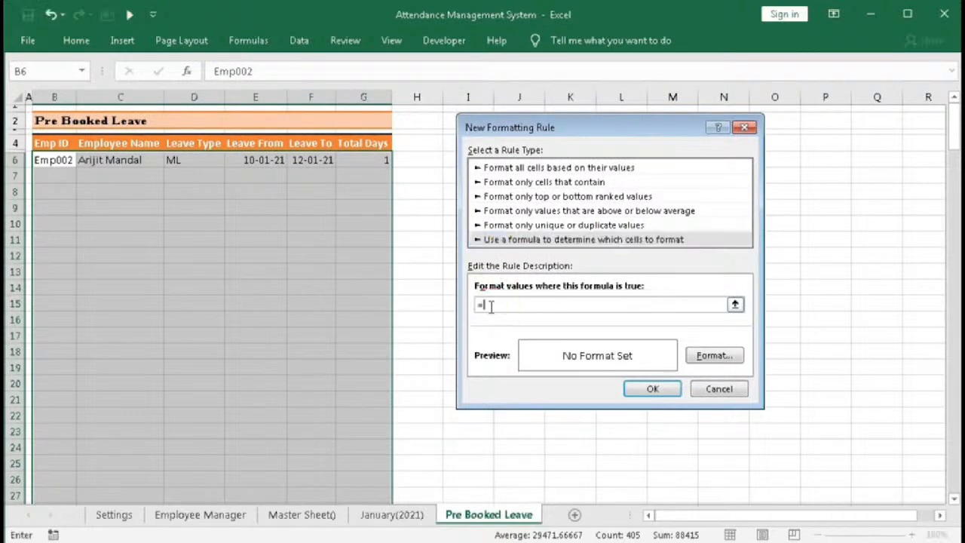
pyautogui.write('and(')
pyautogui.click(51, 160)
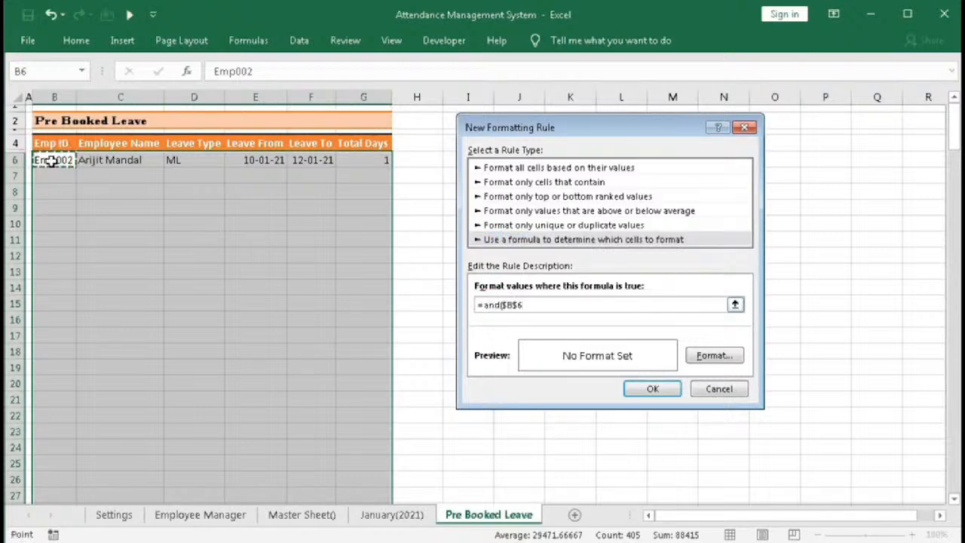
pyautogui.press('F4')
pyautogui.press('F4')
pyautogui.write('<>"",')
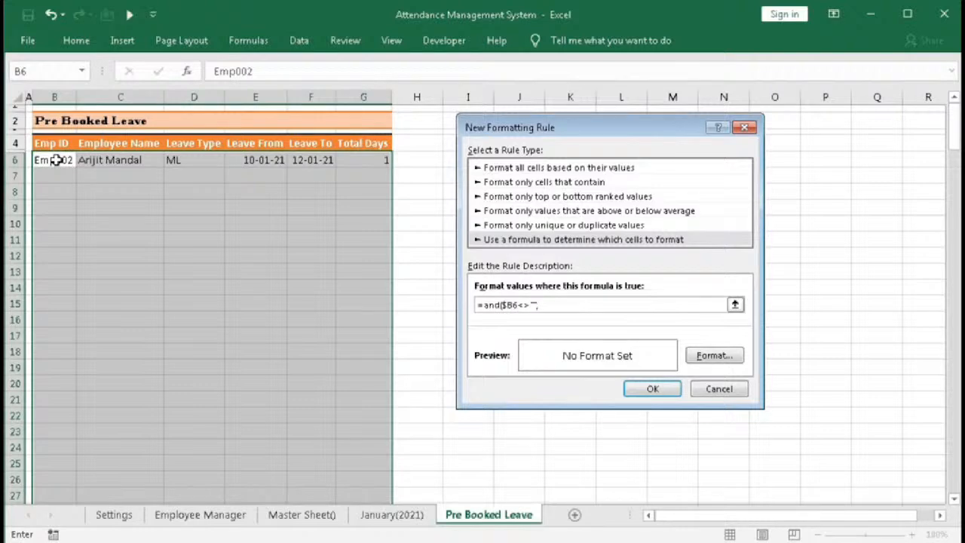
pyautogui.write('iseven(row())')
# Step: Set the rule's format to a white fill with an outline border
pyautogui.click(714, 355)
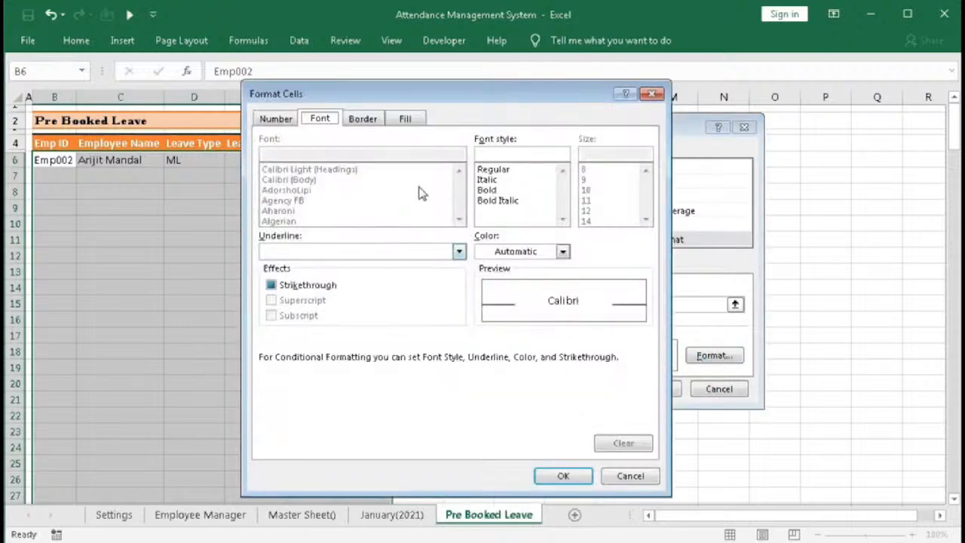
pyautogui.click(405, 119)
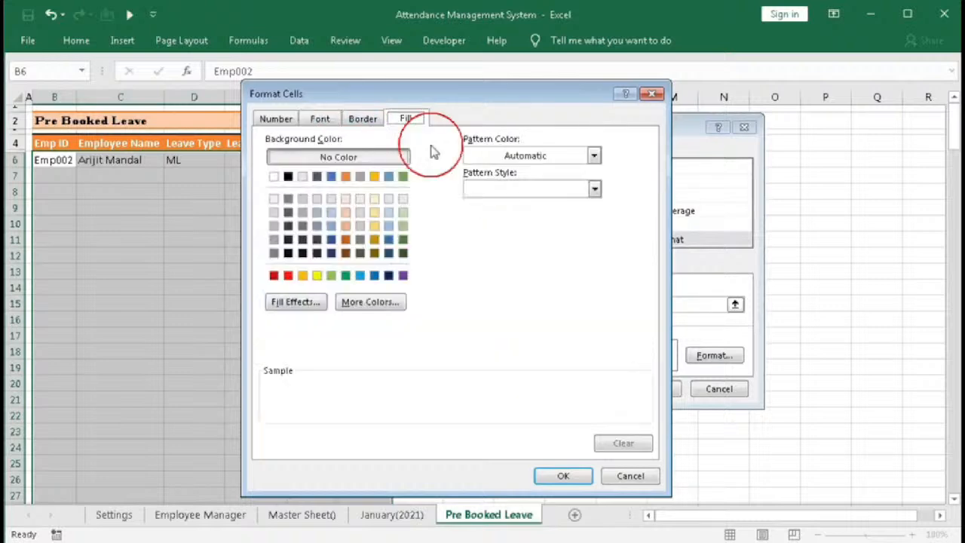
pyautogui.click(345, 199)
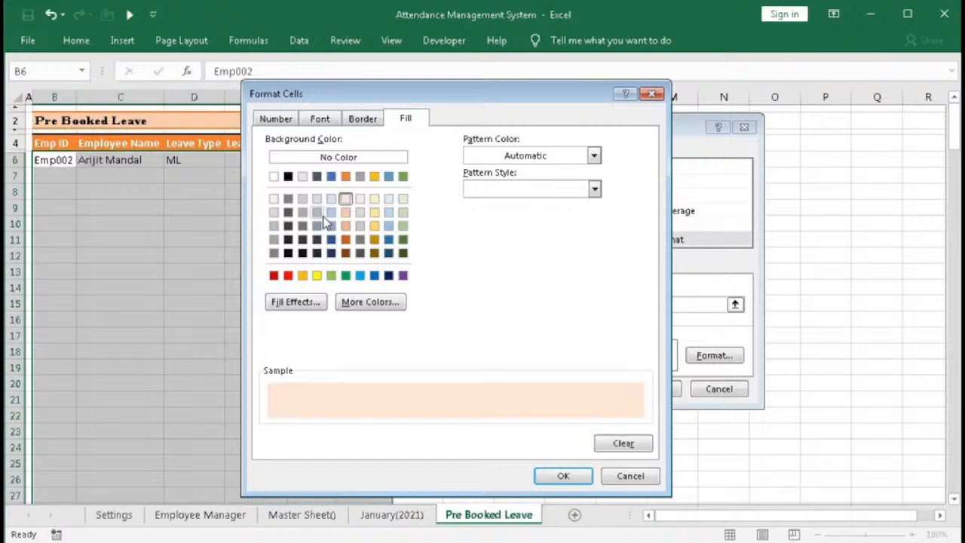
pyautogui.click(273, 178)
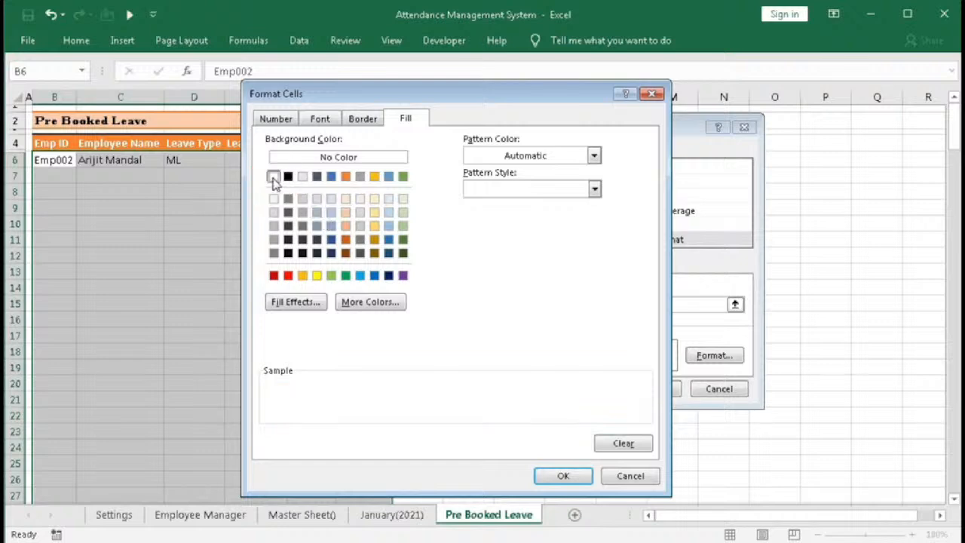
pyautogui.click(362, 119)
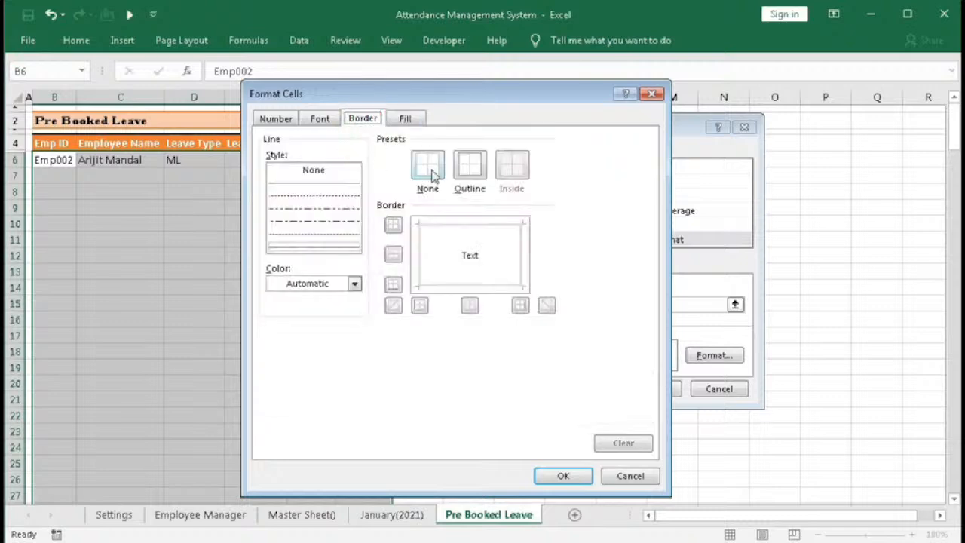
pyautogui.click(473, 166)
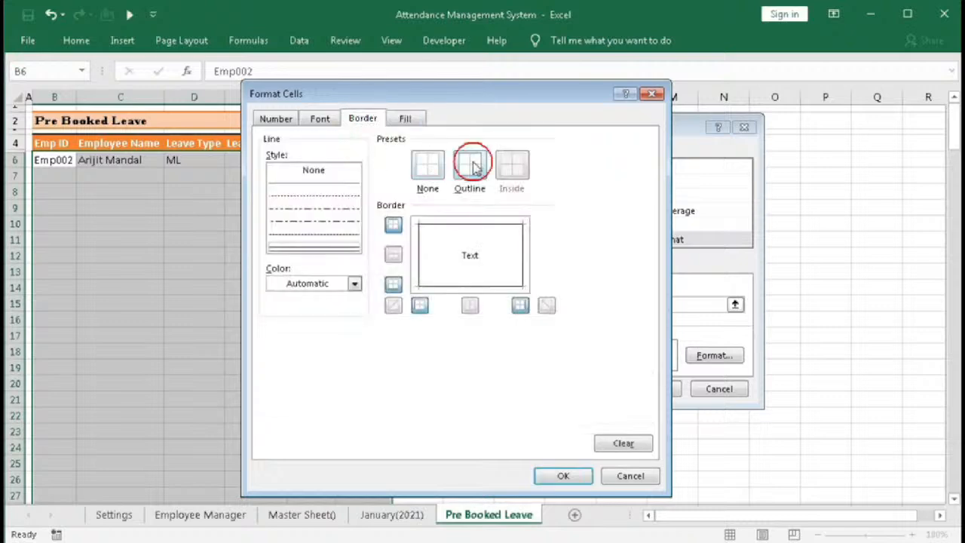
pyautogui.click(558, 476)
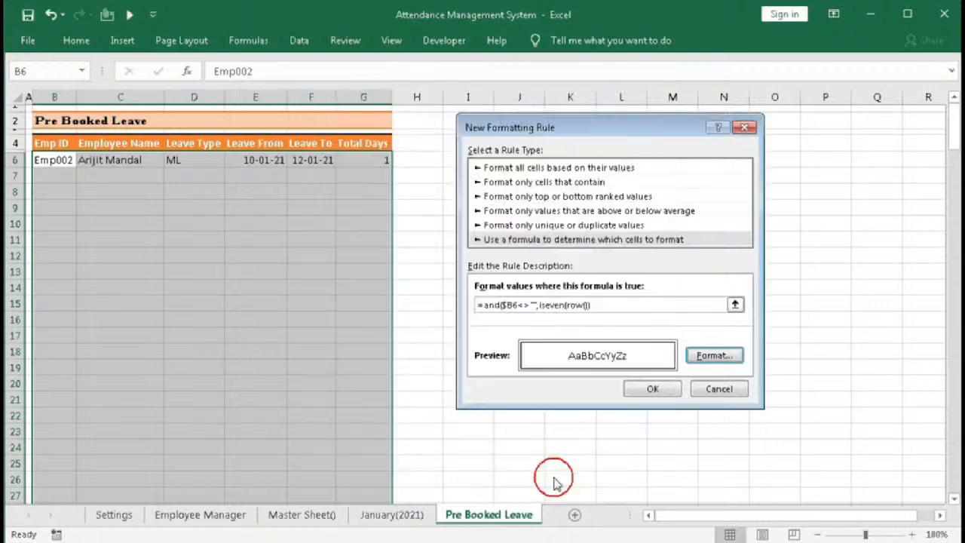
# Step: Add the missing closing parenthesis and save the even-row rule
pyautogui.click(665, 392)
pyautogui.click(492, 327)
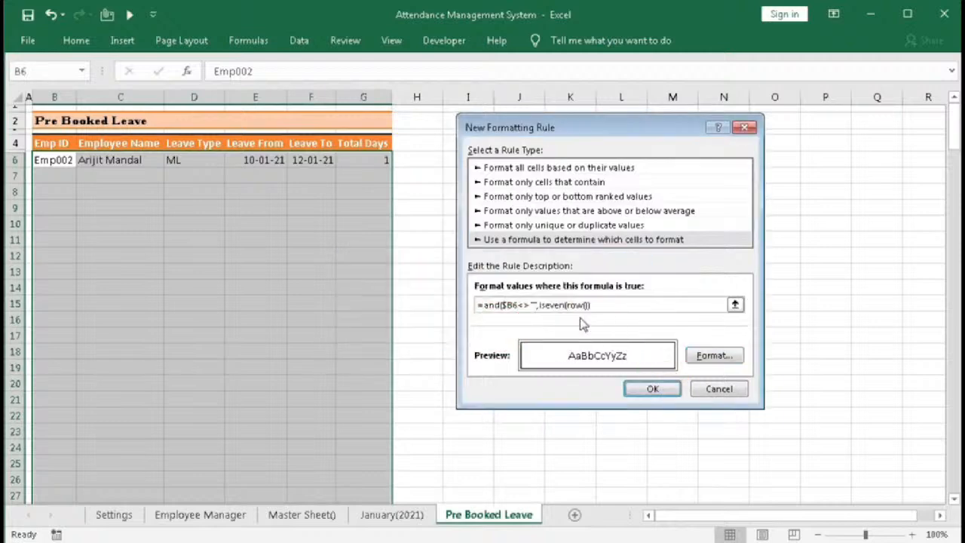
pyautogui.click(607, 305)
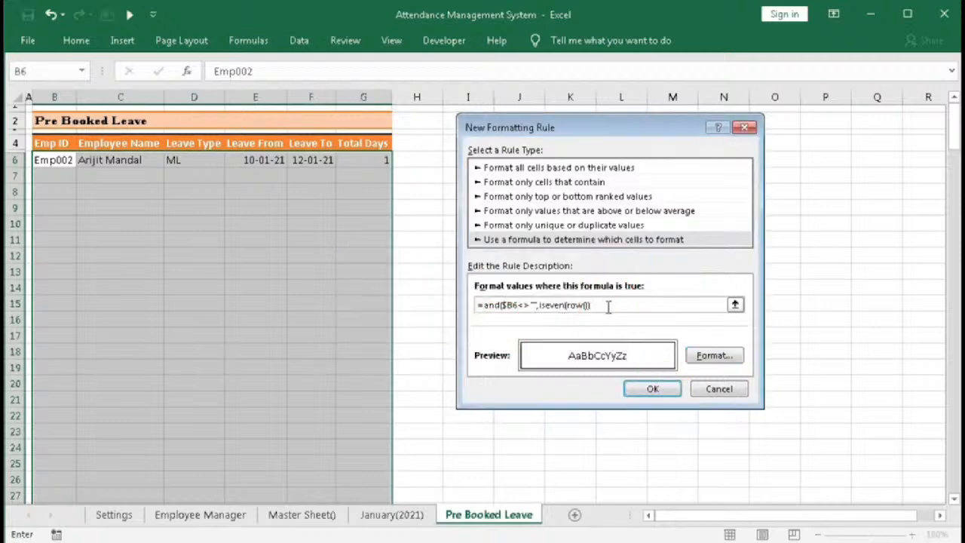
pyautogui.click(653, 390)
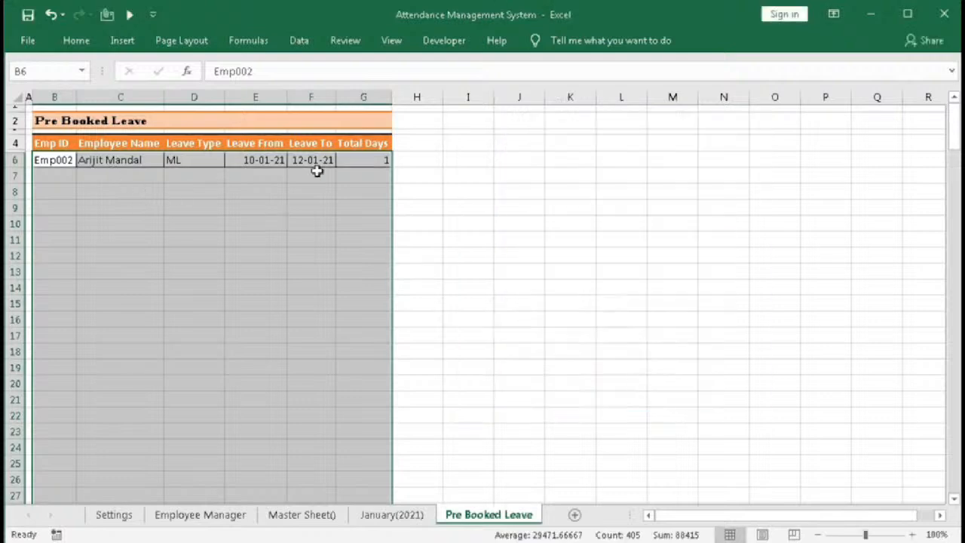
pyautogui.click(78, 41)
# Step: Create a new formula-based rule using =and($B6<>"",isodd(row()))
pyautogui.click(617, 98)
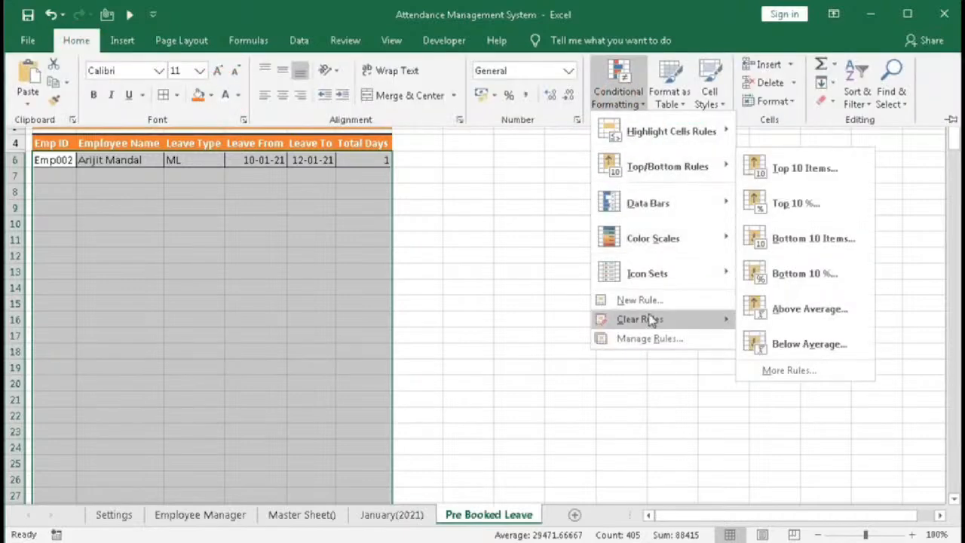
pyautogui.click(639, 300)
pyautogui.click(459, 221)
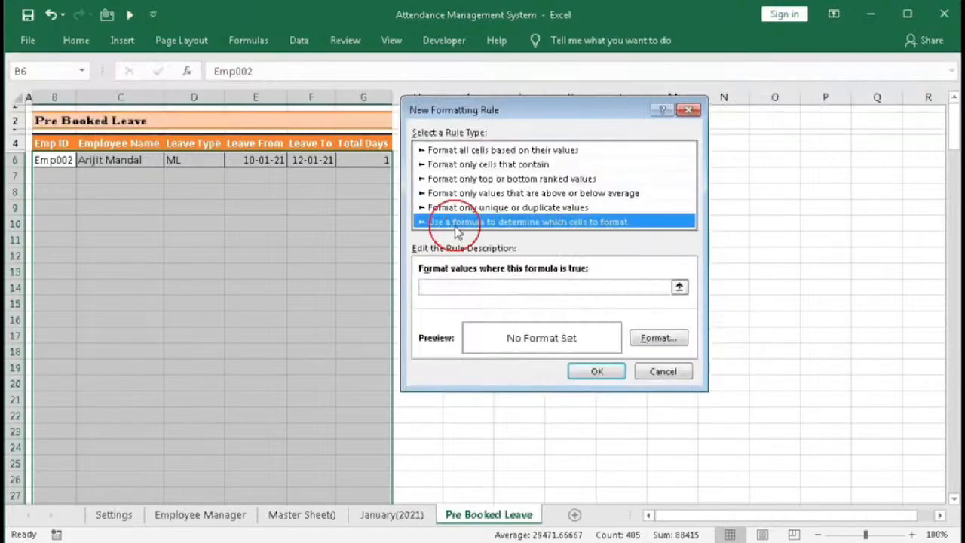
pyautogui.click(465, 283)
pyautogui.write('=and(')
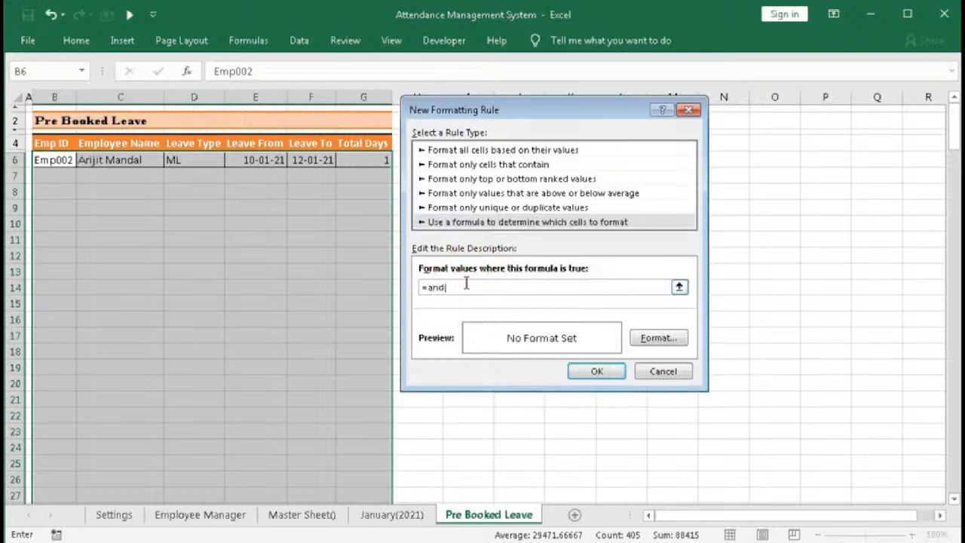
pyautogui.click(55, 160)
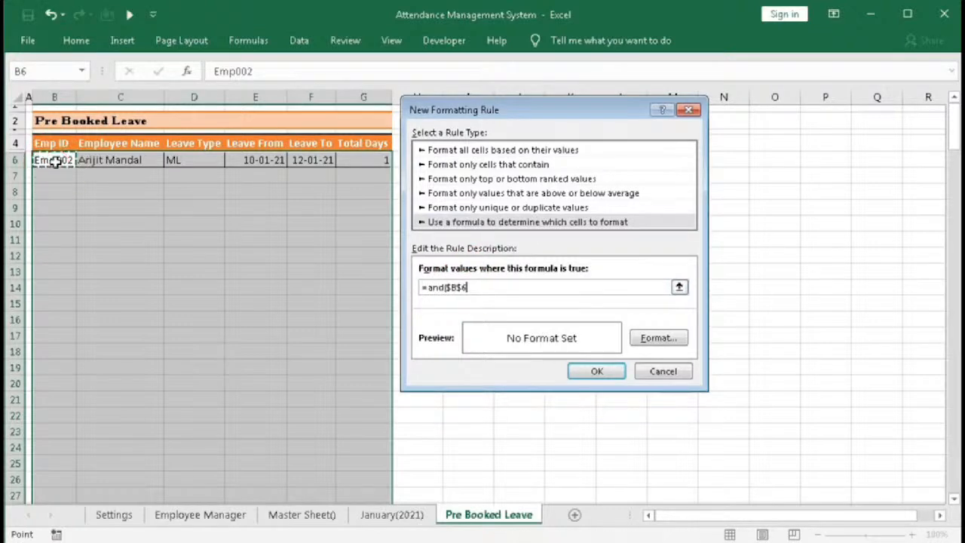
pyautogui.press('F4')
pyautogui.press('F4')
pyautogui.press('F4')
pyautogui.press('F4')
pyautogui.press('F4')
pyautogui.write('<>""')
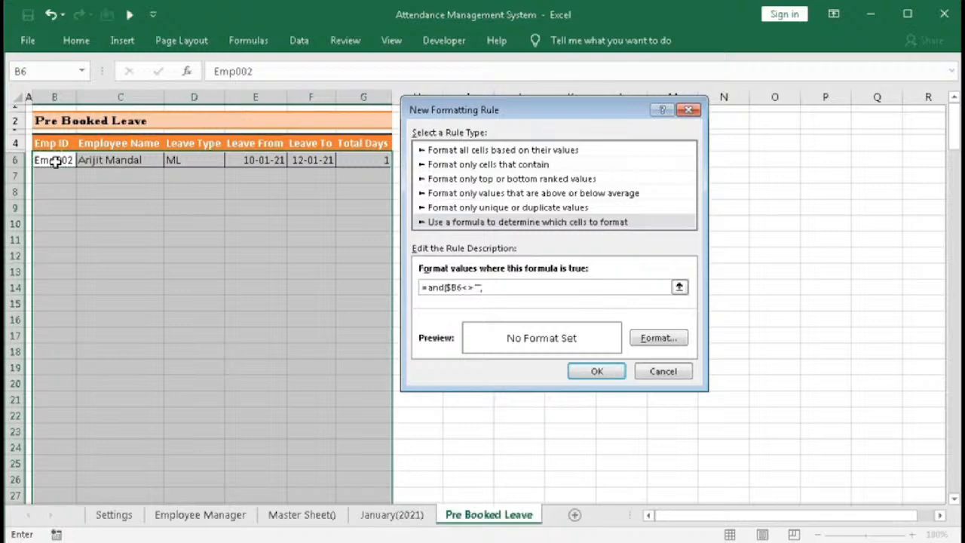
pyautogui.write(',isodd(row()')
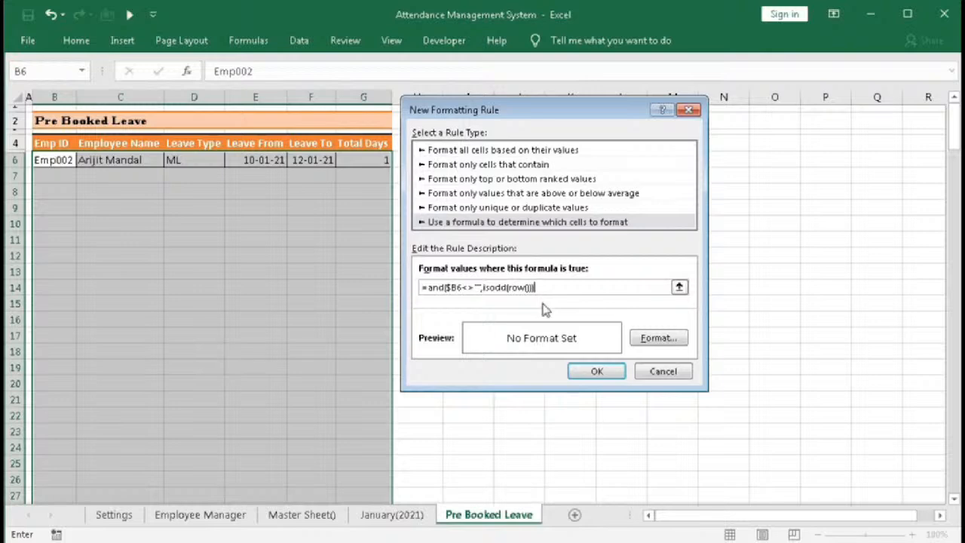
# Step: Give the odd-row rule a light peach fill and outline border, then confirm it
pyautogui.click(658, 338)
pyautogui.click(558, 60)
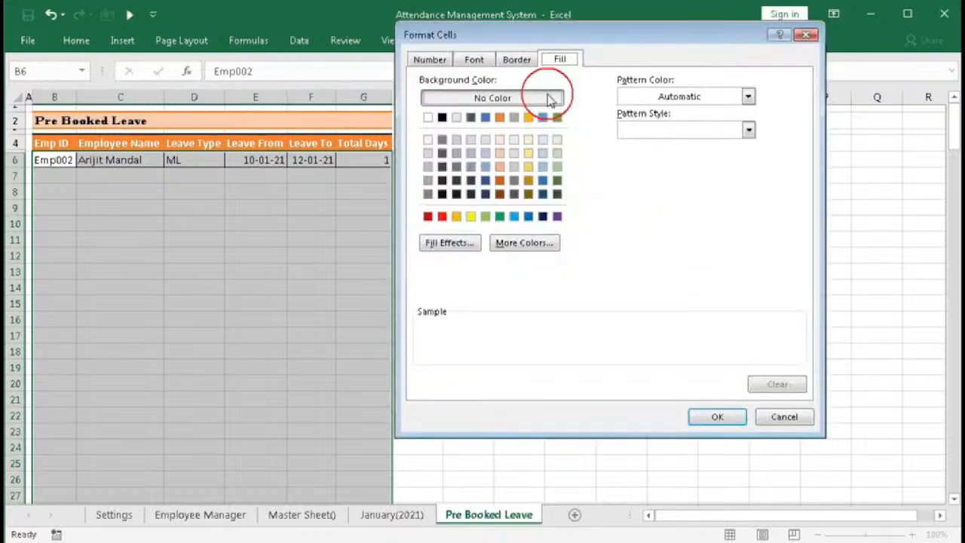
pyautogui.click(499, 139)
pyautogui.click(514, 60)
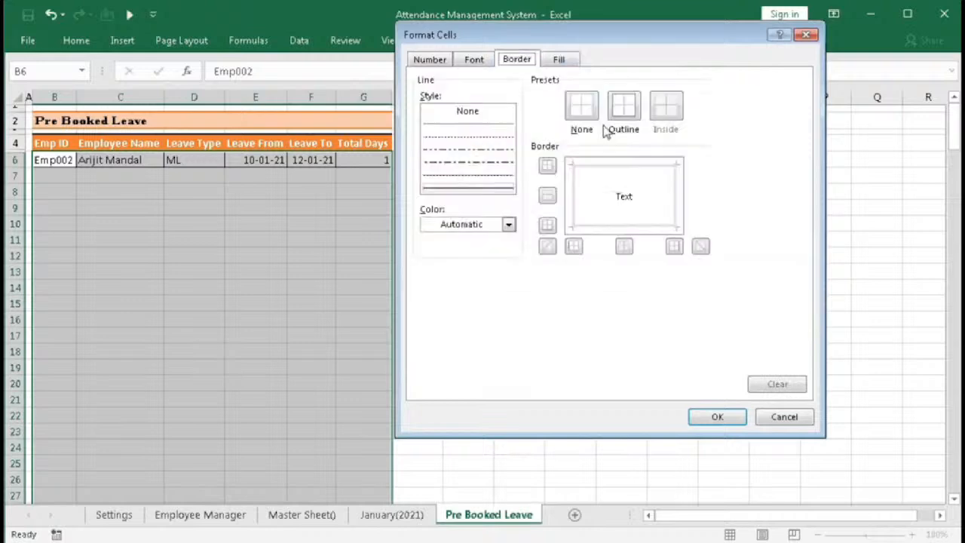
pyautogui.click(612, 127)
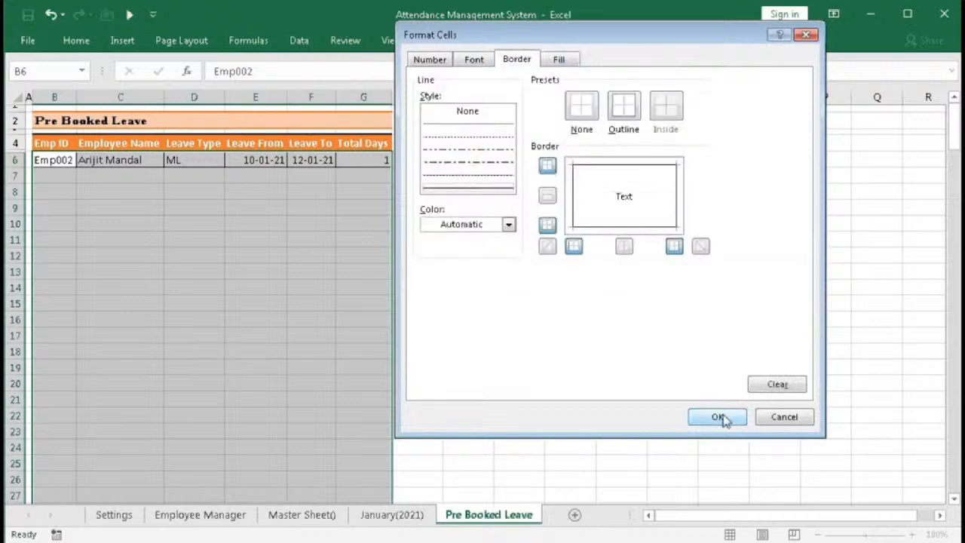
pyautogui.click(718, 418)
pyautogui.click(176, 213)
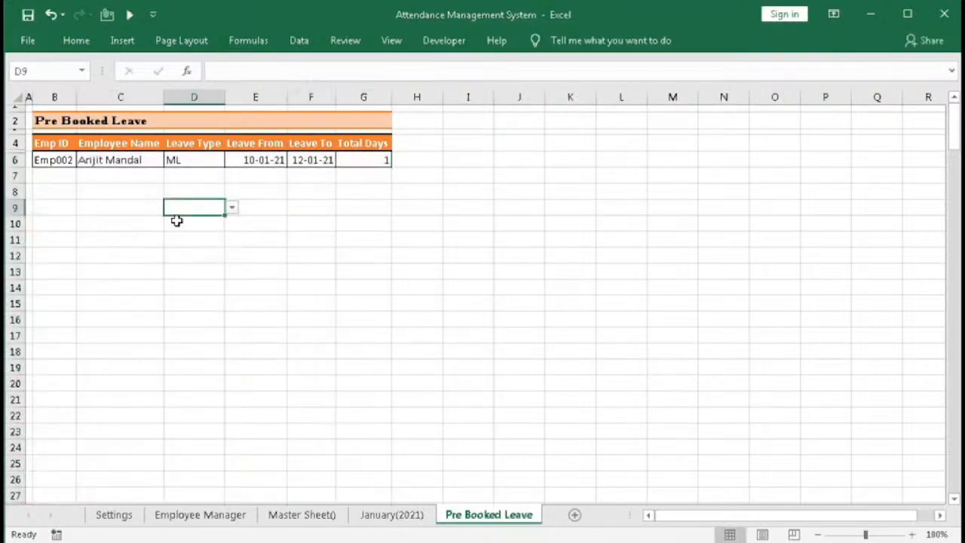
# Step: Enter another employee's ID in B7 so the name fills in, then add a new sheet
pyautogui.click(46, 174)
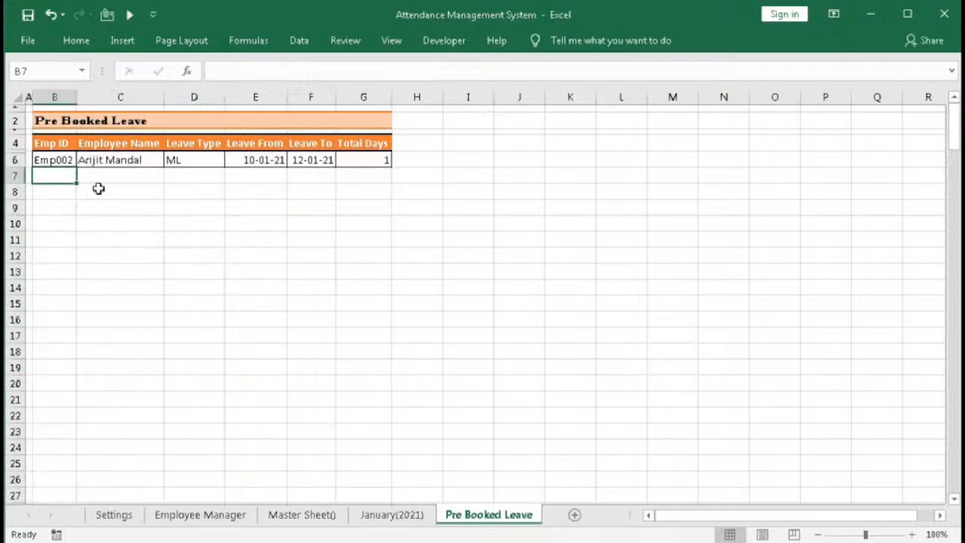
pyautogui.write('Emp')
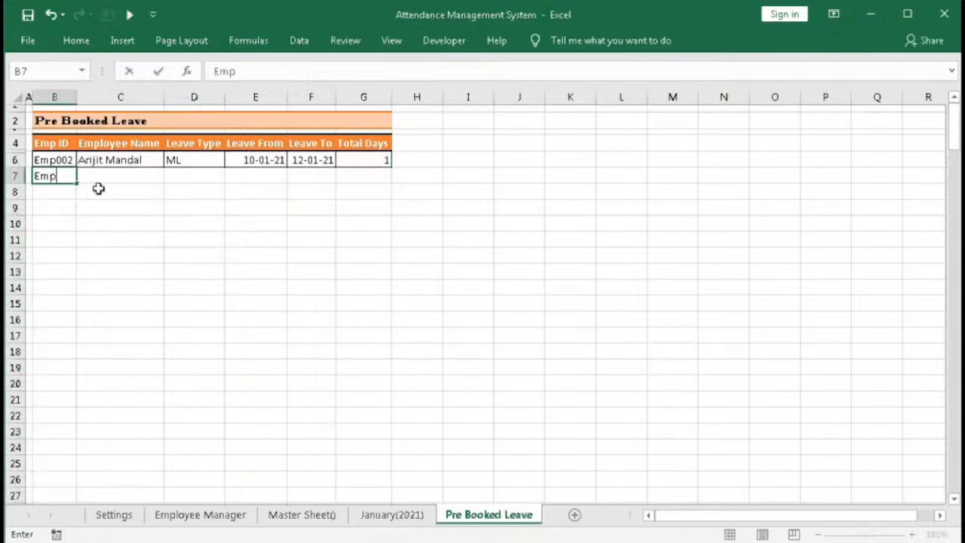
pyautogui.write('005')
pyautogui.press('Tab')
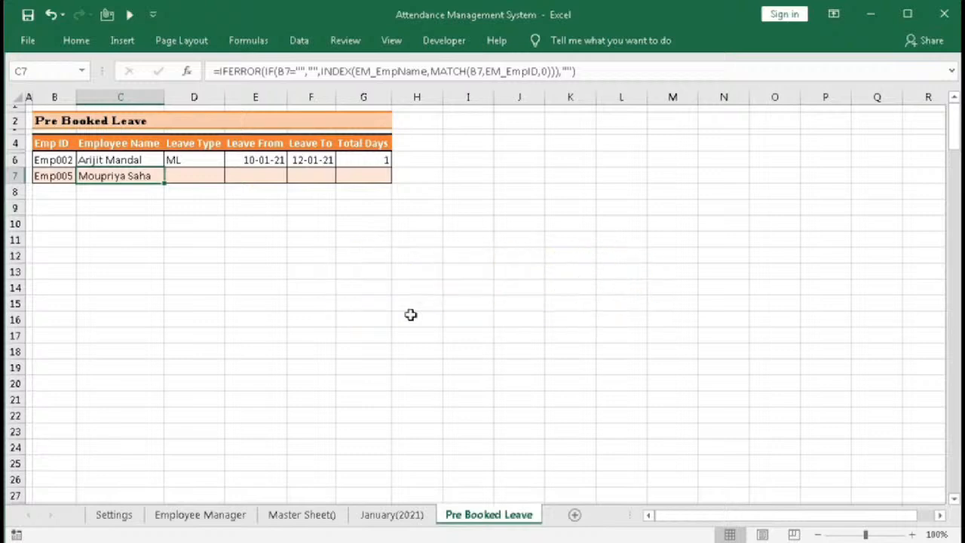
pyautogui.click(576, 516)
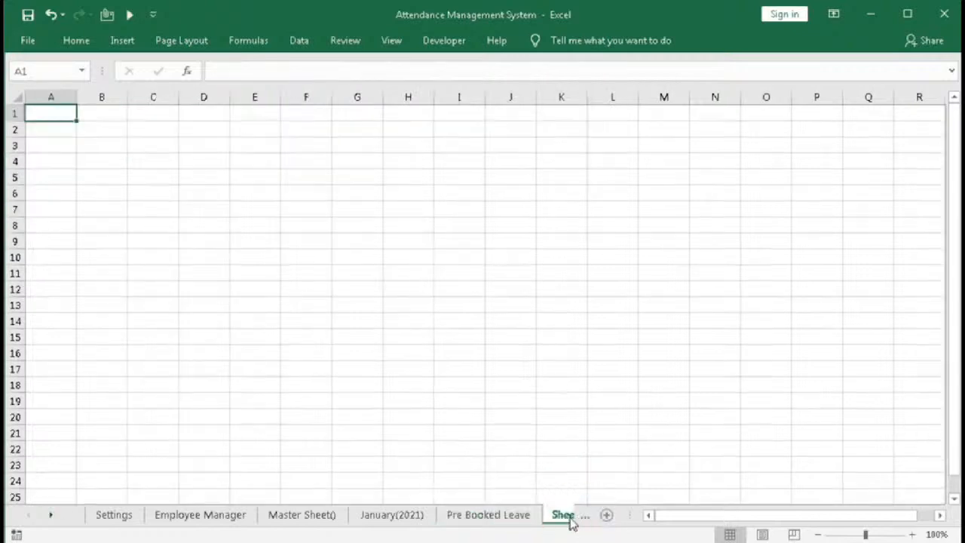
# Step: Delete the accidentally added Sheet9
pyautogui.doubleClick(564, 518)
pyautogui.rightClick(564, 518)
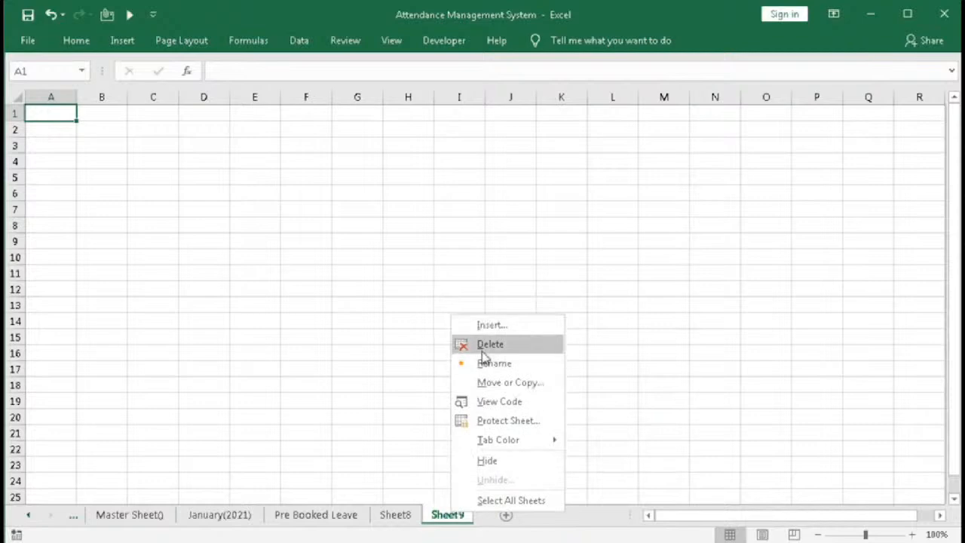
pyautogui.click(482, 347)
pyautogui.press('Return')
# Step: Rename Sheet8 to 'Leave Planner'
pyautogui.doubleClick(395, 517)
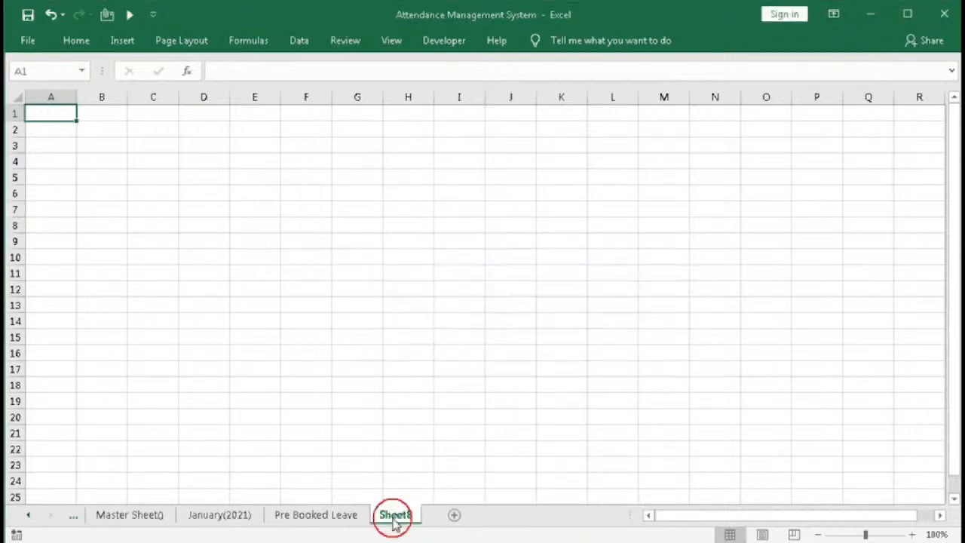
pyautogui.write('Lea')
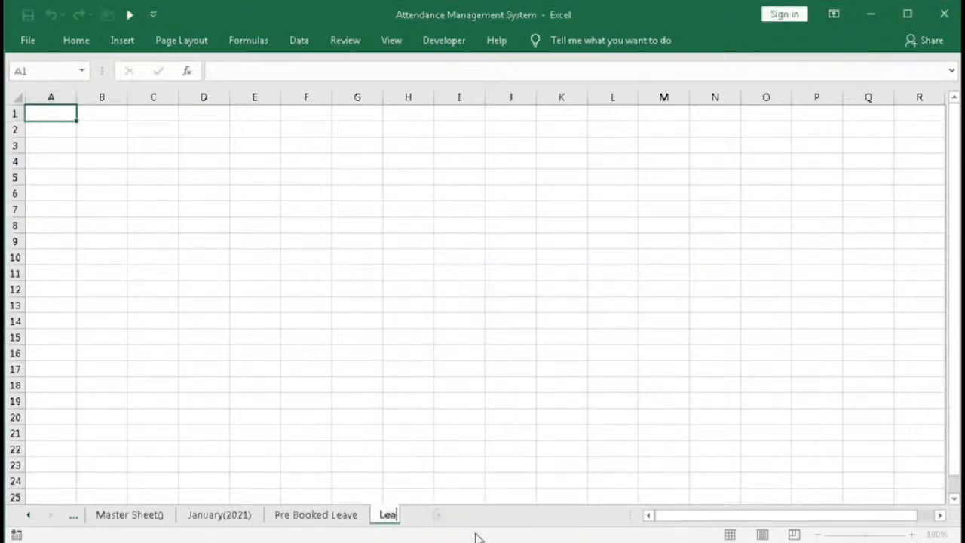
pyautogui.write('ve Planner')
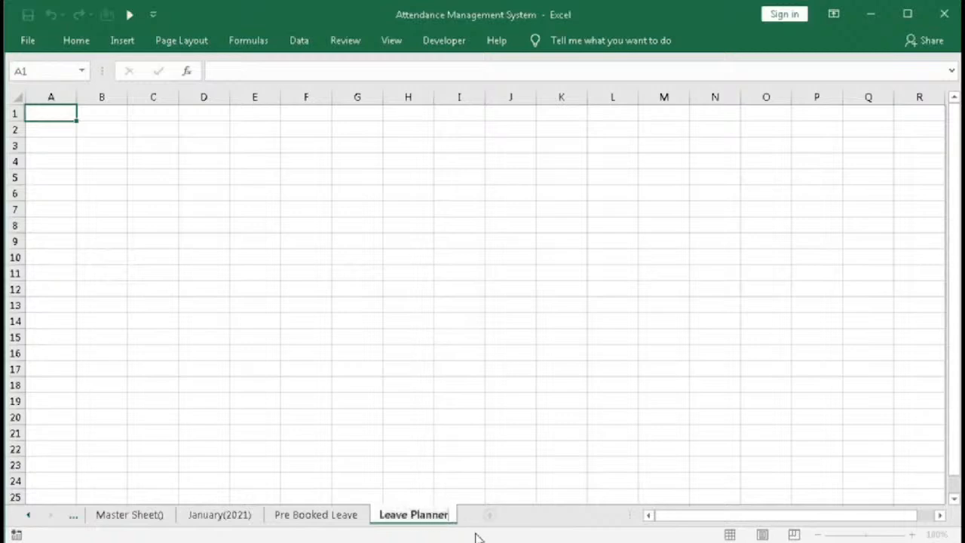
pyautogui.press('Return')
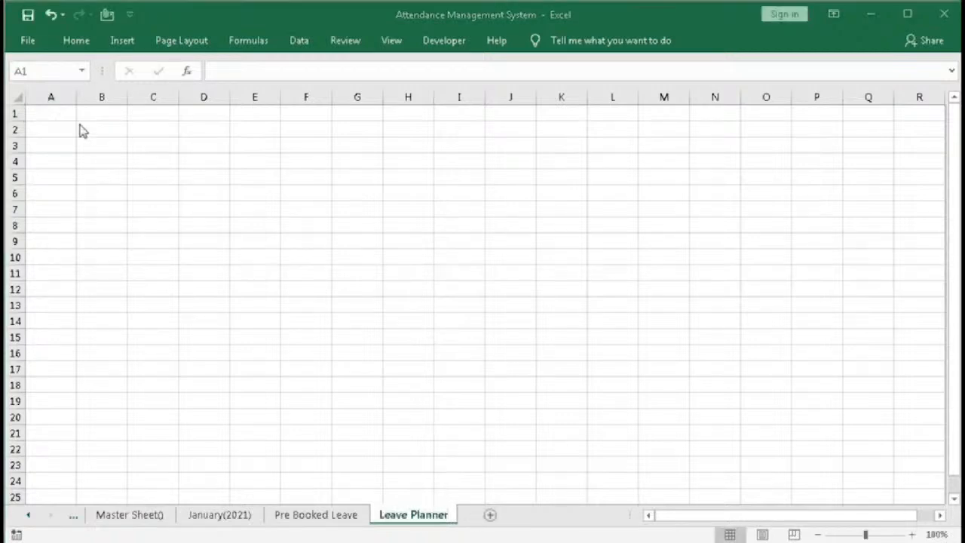
pyautogui.click(71, 101)
# Step: Narrow column A and type the title 'Leave Planner' in B2
pyautogui.moveTo(78, 97); pyautogui.dragTo(28, 109)
pyautogui.click(45, 119)
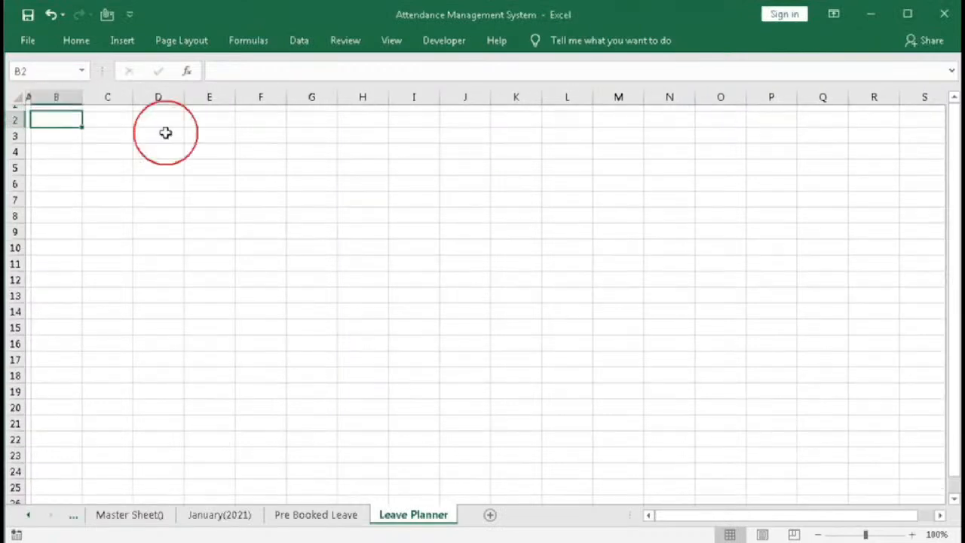
pyautogui.write('Leave Planner')
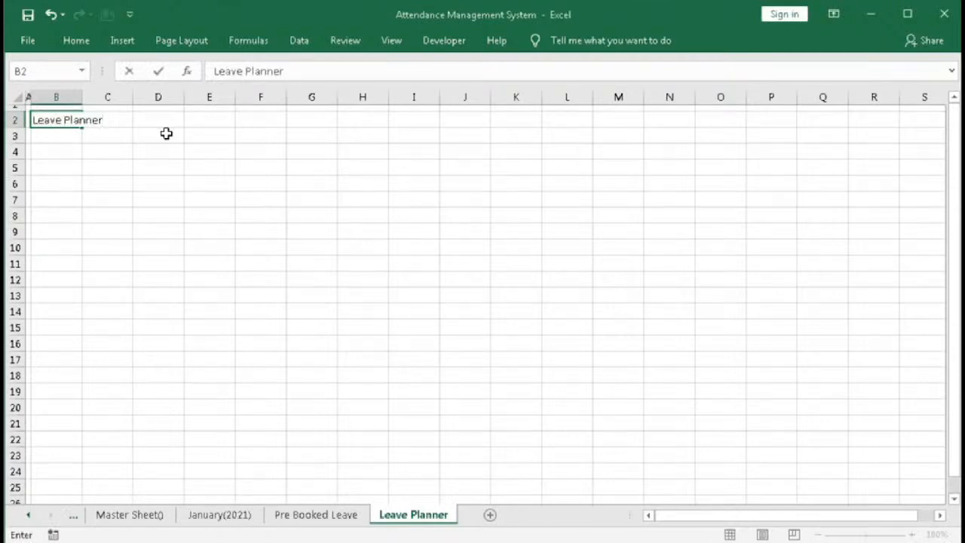
pyautogui.press('Return')
pyautogui.press('Return')
# Step: Shrink row 3 and add labels Select Year:, Select Month:, Select Day: in B4:B6
pyautogui.moveTo(11, 144); pyautogui.dragTo(12, 132)
pyautogui.click(42, 139)
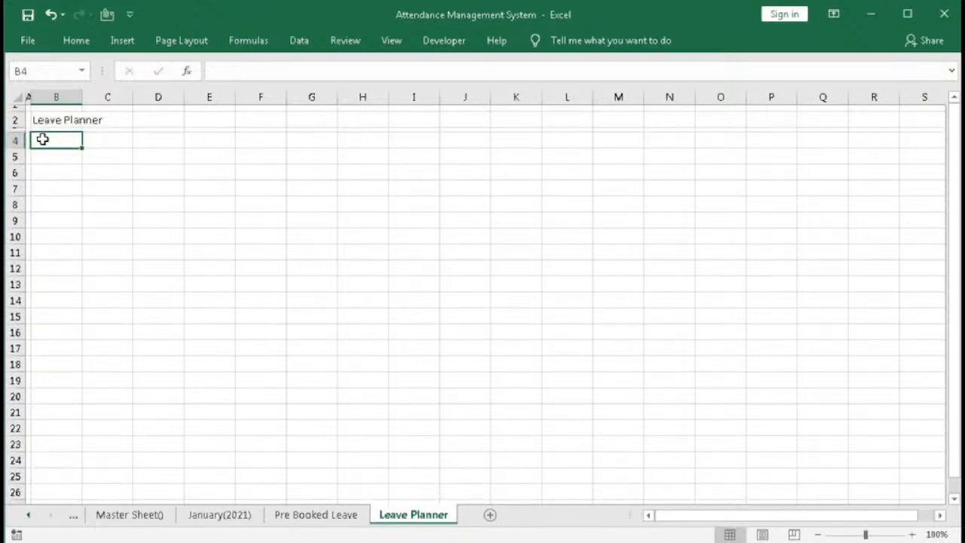
pyautogui.write('Select Month')
pyautogui.press('BackSpace')
pyautogui.press('BackSpace')
pyautogui.press('BackSpace')
pyautogui.press('BackSpace')
pyautogui.press('BackSpace')
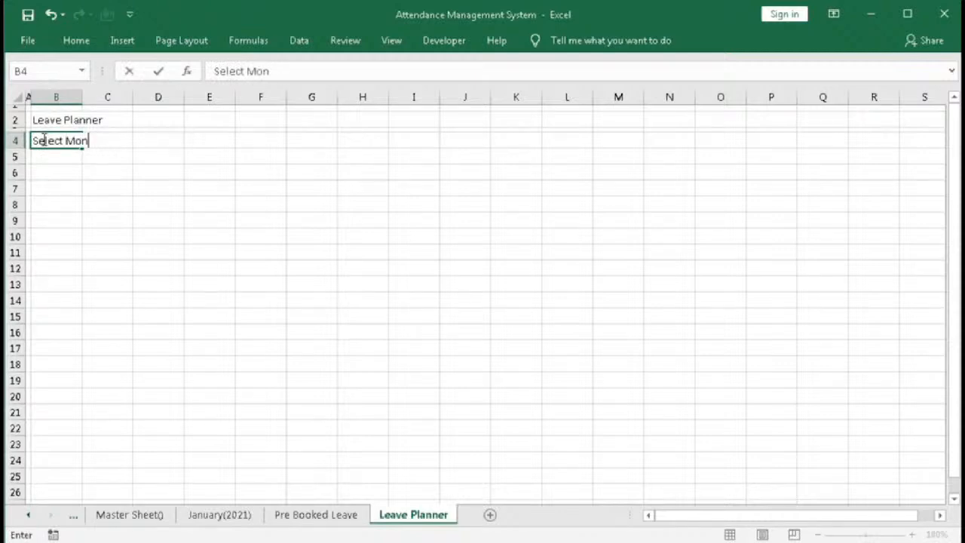
pyautogui.write('Year:')
pyautogui.press('Return')
pyautogui.write('Selec')
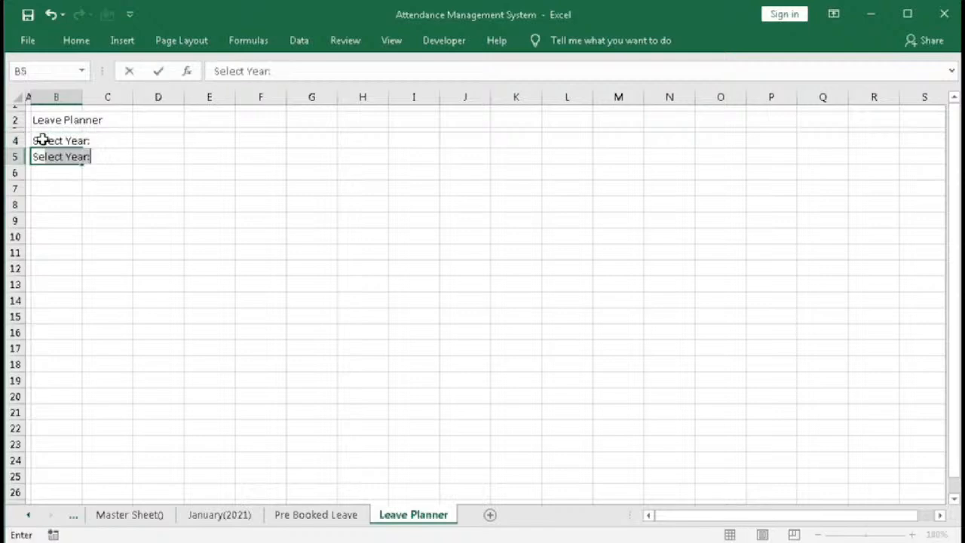
pyautogui.write('t Month:')
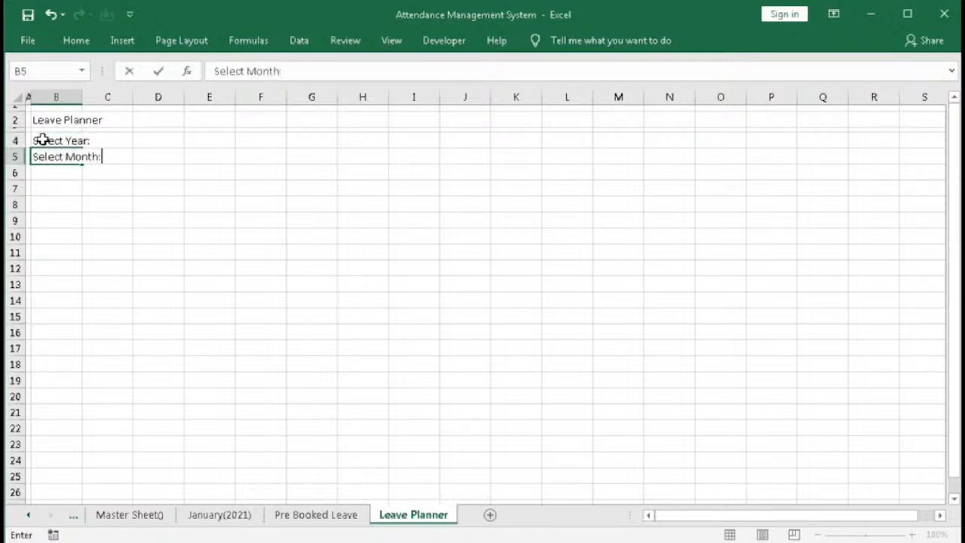
pyautogui.hotkey('ctrl', 'Return')
pyautogui.press('Return')
pyautogui.write('Select')
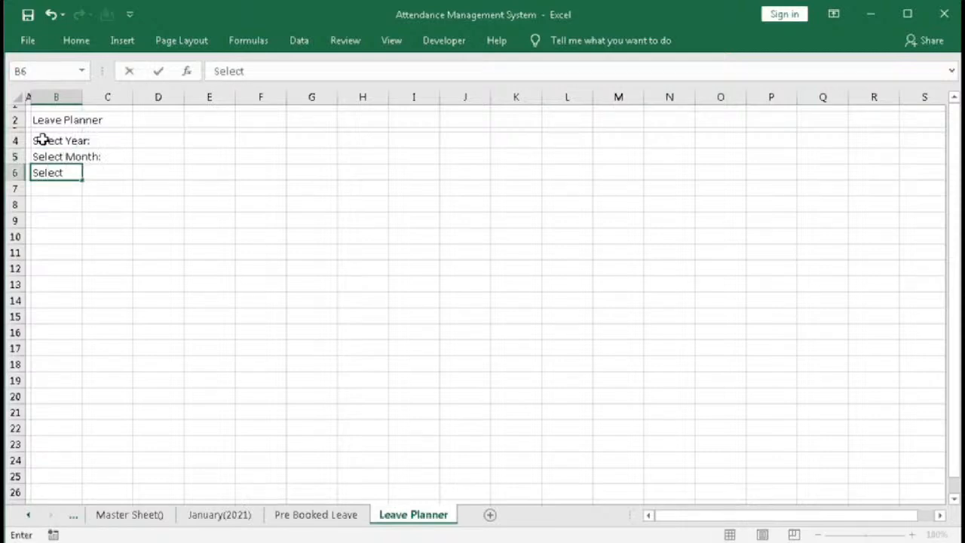
pyautogui.write(' Day:')
# Step: Autofit column B to its labels and narrow column D to a thin gap
pyautogui.click(70, 97)
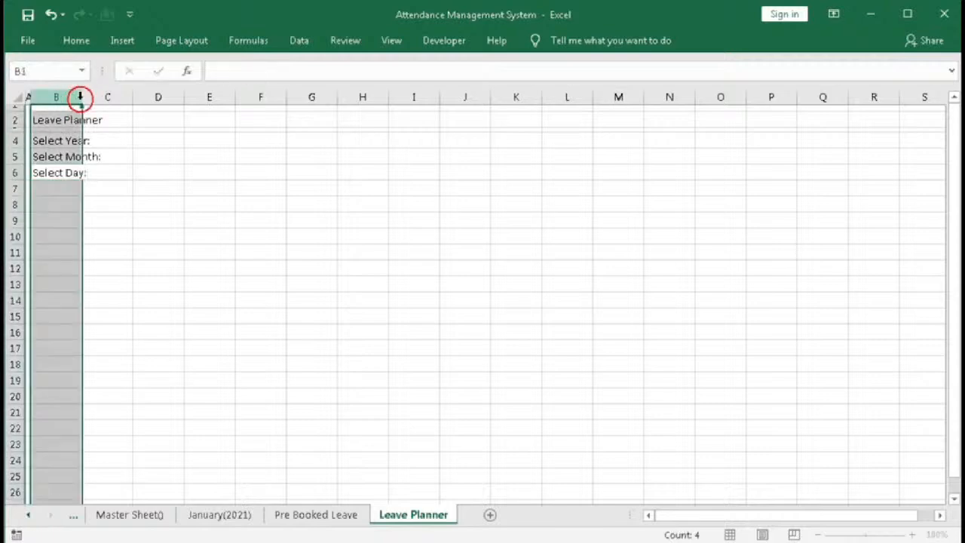
pyautogui.doubleClick(82, 97)
pyautogui.click(123, 139)
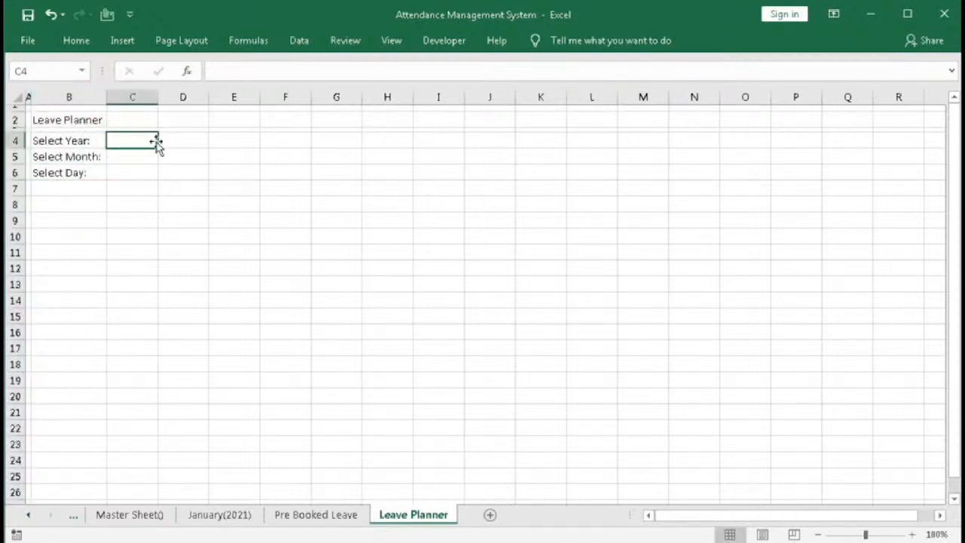
pyautogui.moveTo(209, 104); pyautogui.dragTo(162, 109)
# Step: Add Start Date:, End Date:, Total Days: labels in E4:E6 and widen column E
pyautogui.click(190, 142)
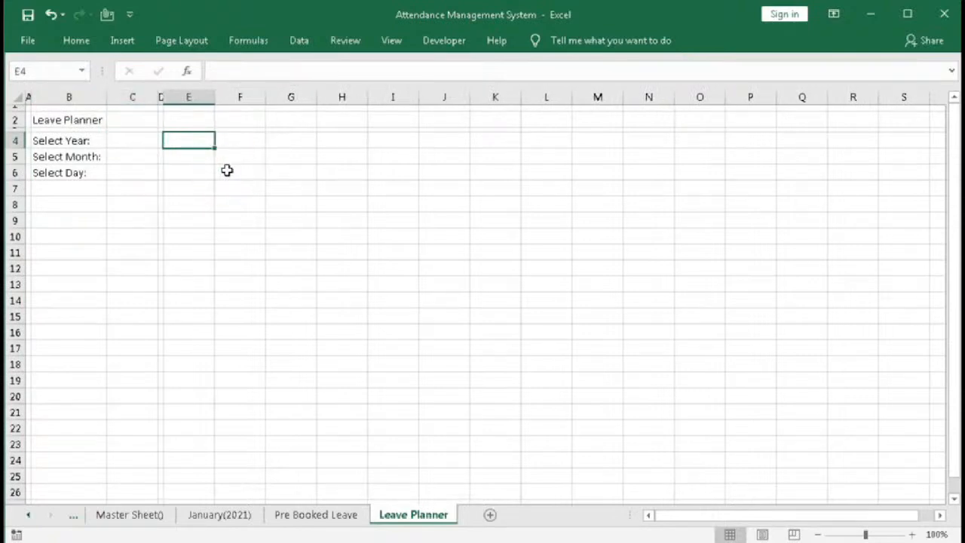
pyautogui.write('Start Date')
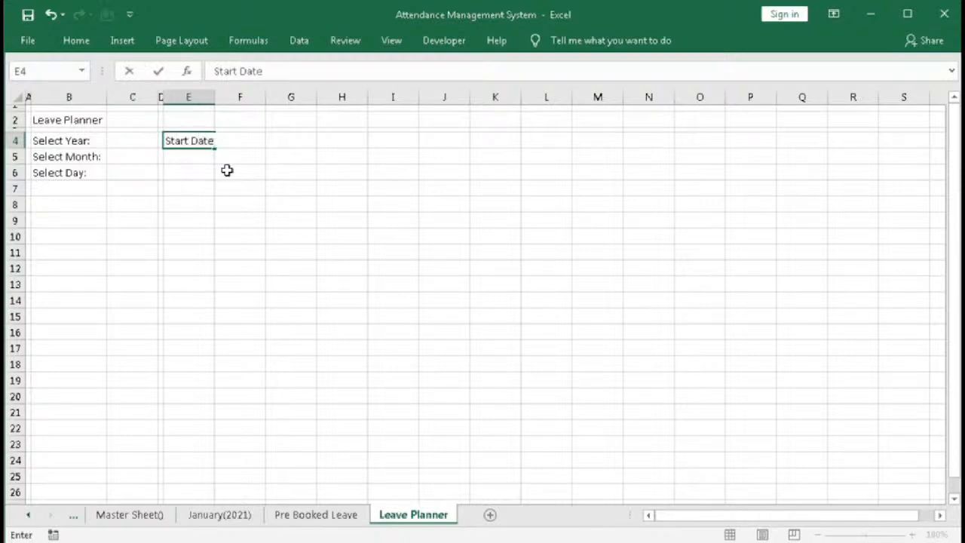
pyautogui.press('Return')
pyautogui.write('End Date:')
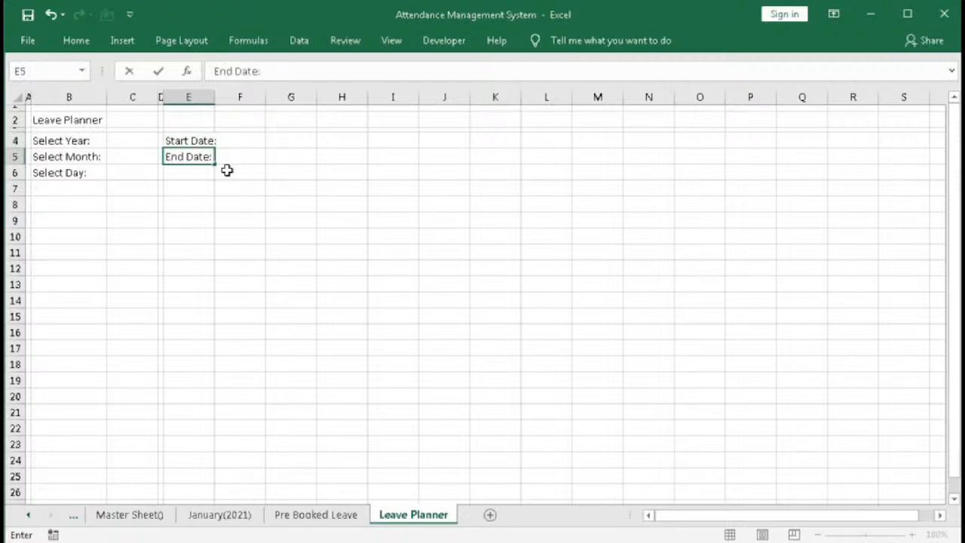
pyautogui.press('Return')
pyautogui.write('Total Days')
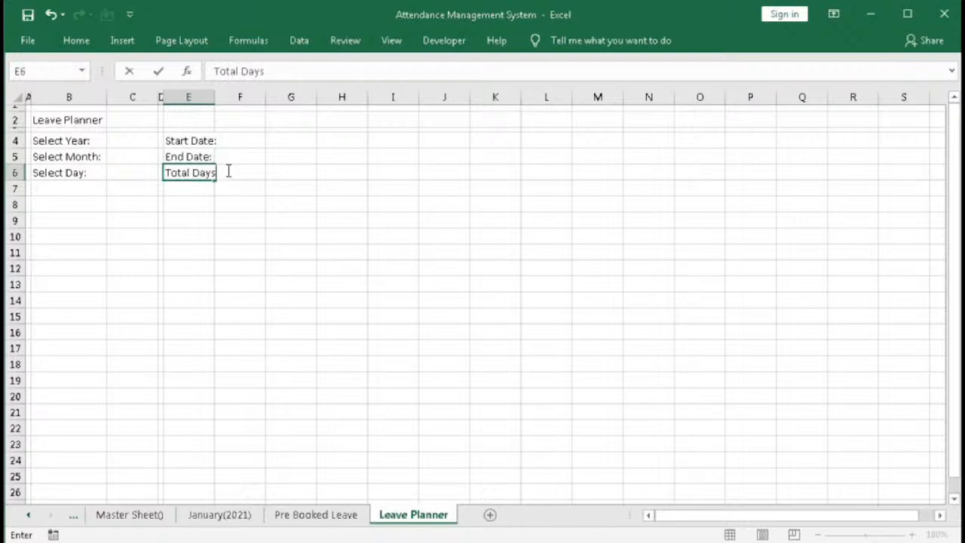
pyautogui.write(':')
pyautogui.press('Return')
pyautogui.click(209, 96)
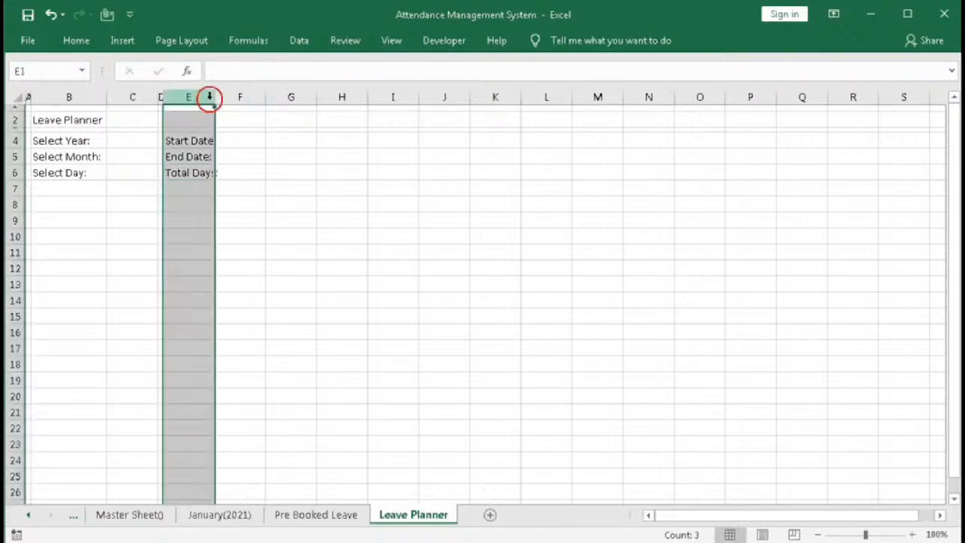
pyautogui.moveTo(212, 98); pyautogui.dragTo(218, 100)
pyautogui.click(118, 140)
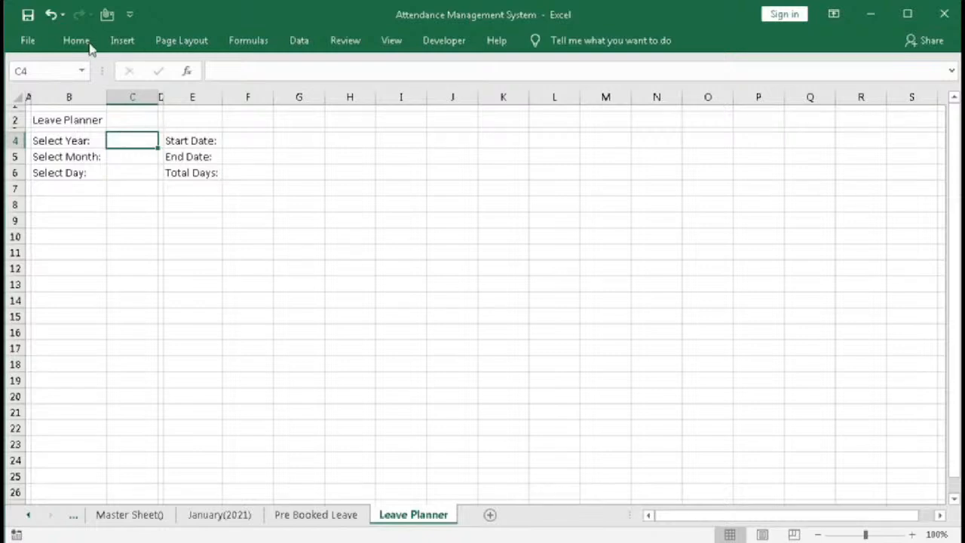
# Step: Add a list dropdown to C4 sourced from the S_YearList named range
pyautogui.click(299, 42)
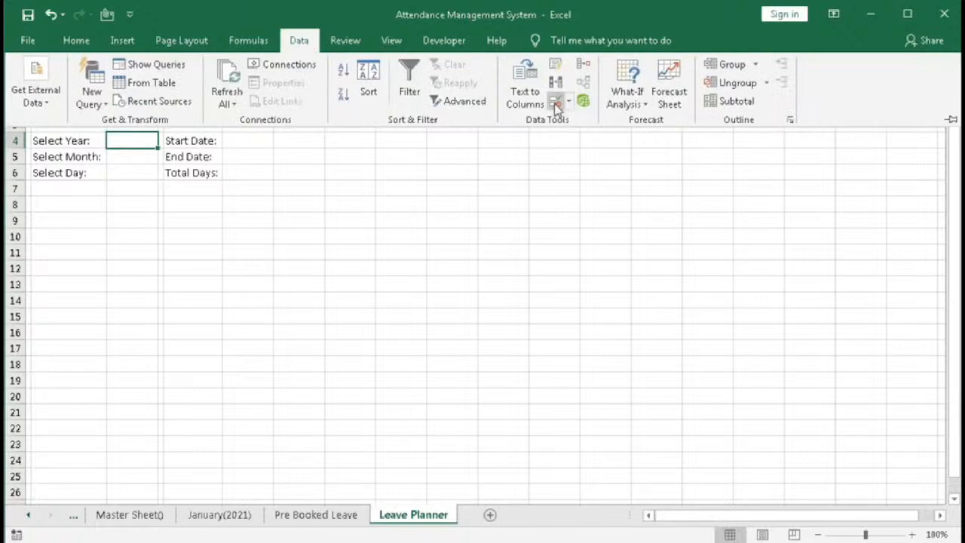
pyautogui.click(558, 104)
pyautogui.click(459, 235)
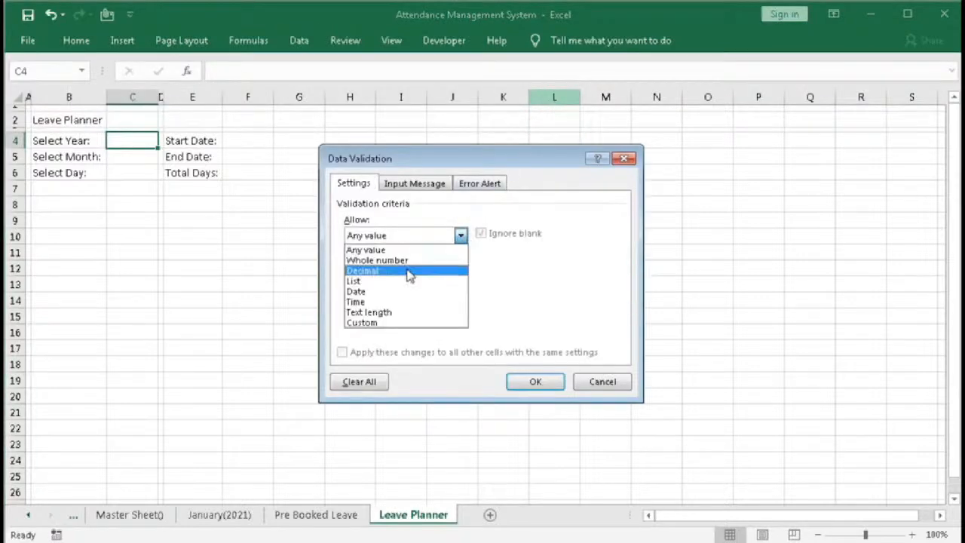
pyautogui.click(375, 285)
pyautogui.click(371, 298)
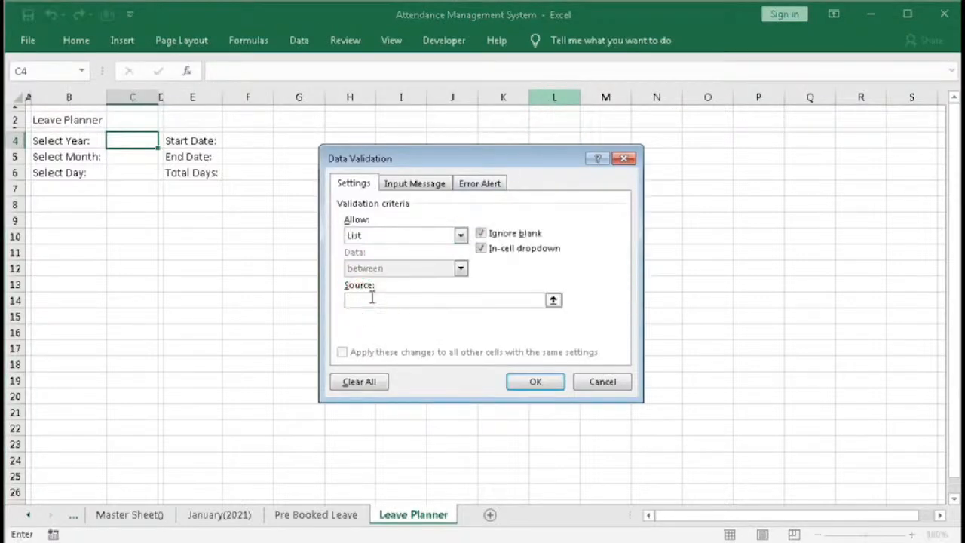
pyautogui.press('F3')
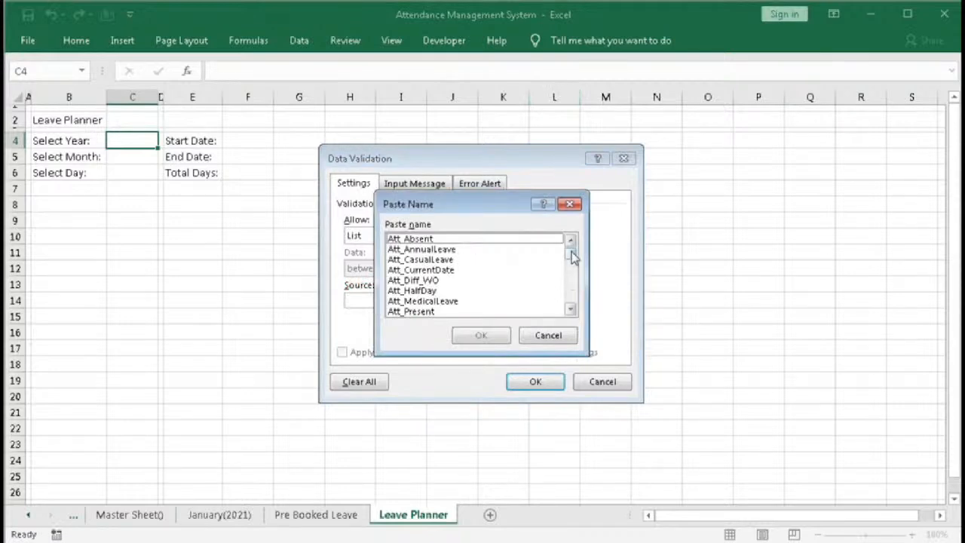
pyautogui.moveTo(573, 254); pyautogui.dragTo(571, 313)
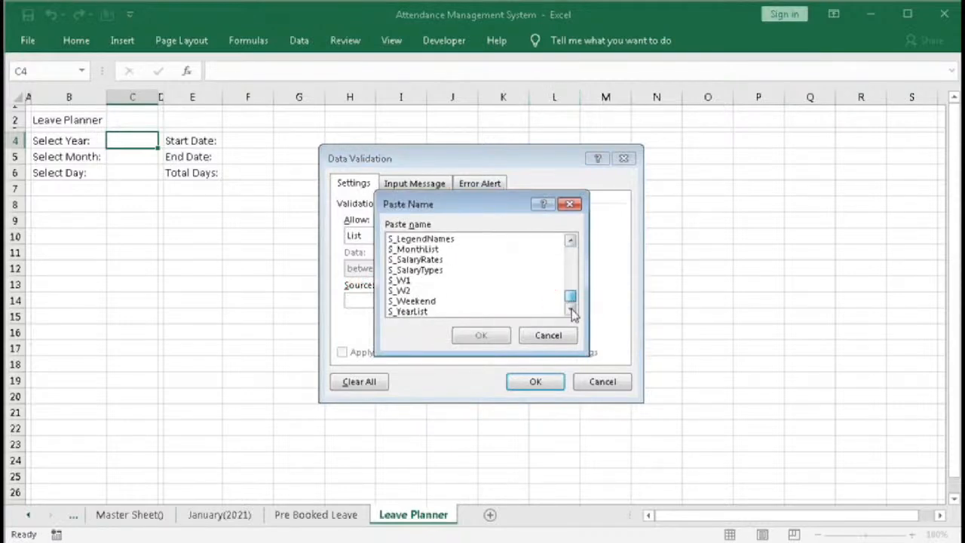
pyautogui.click(405, 311)
pyautogui.click(475, 335)
pyautogui.click(517, 383)
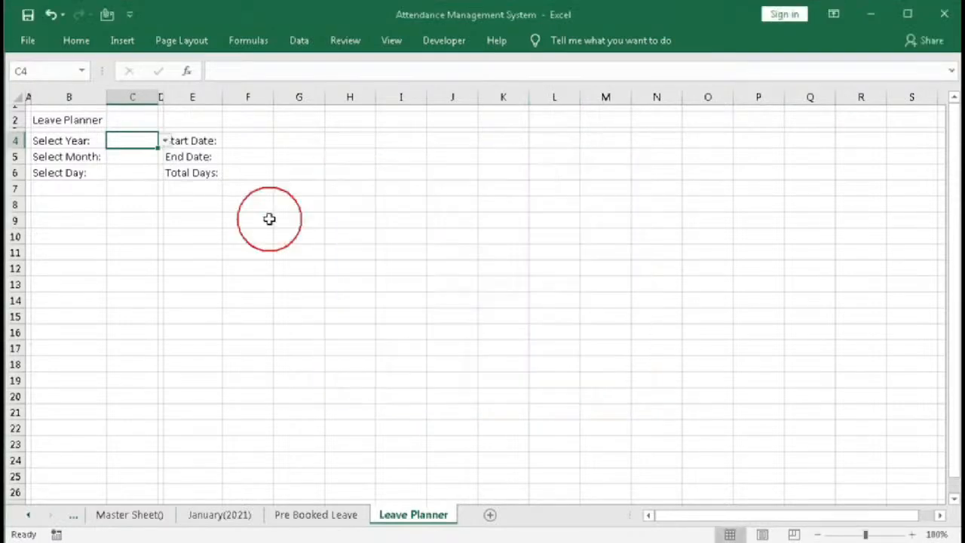
pyautogui.click(165, 141)
pyautogui.click(194, 172)
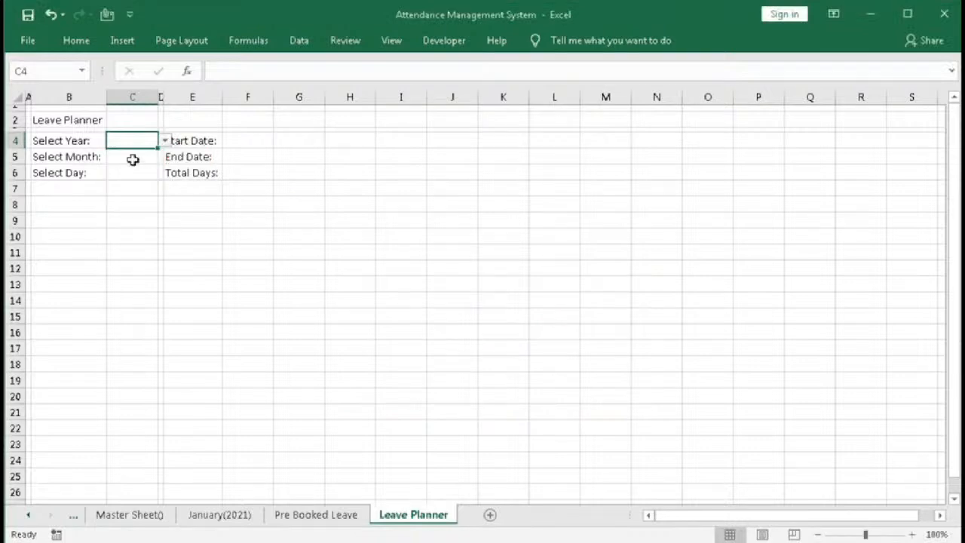
# Step: Add a list dropdown to C5 sourced from the S_MonthList named range
pyautogui.click(133, 160)
pyautogui.click(299, 40)
pyautogui.click(556, 104)
pyautogui.click(460, 235)
pyautogui.click(385, 282)
pyautogui.click(472, 301)
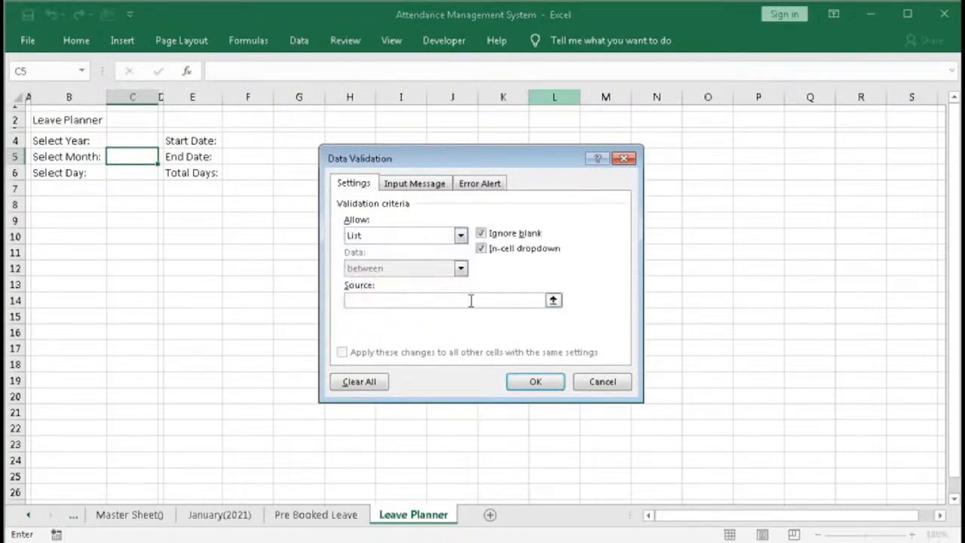
pyautogui.press('F3')
pyautogui.moveTo(568, 259); pyautogui.dragTo(571, 302)
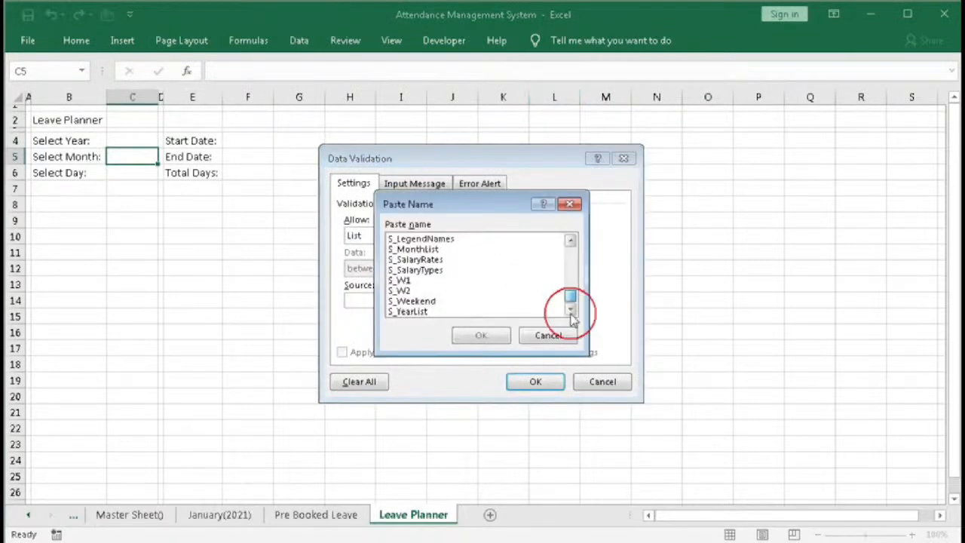
pyautogui.click(426, 250)
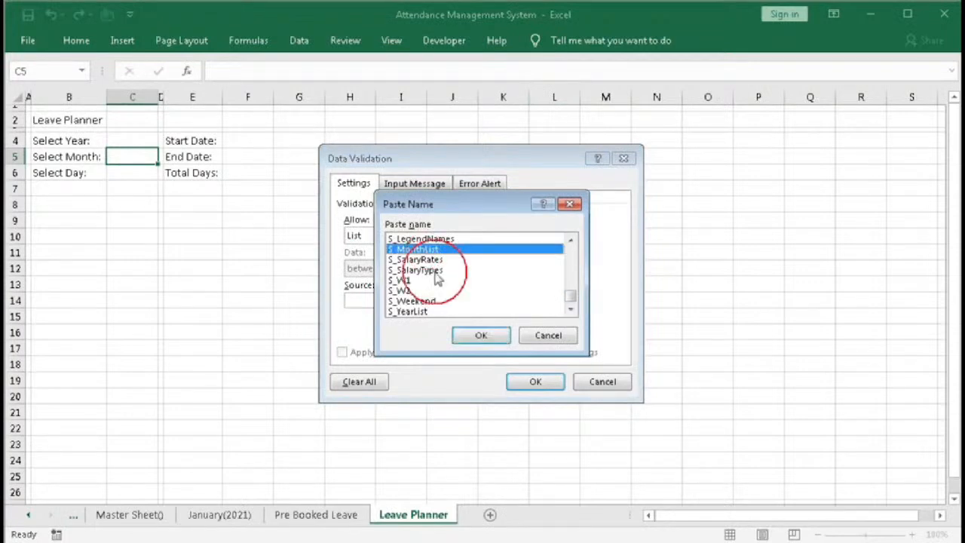
pyautogui.click(488, 339)
pyautogui.click(525, 381)
pyautogui.click(165, 156)
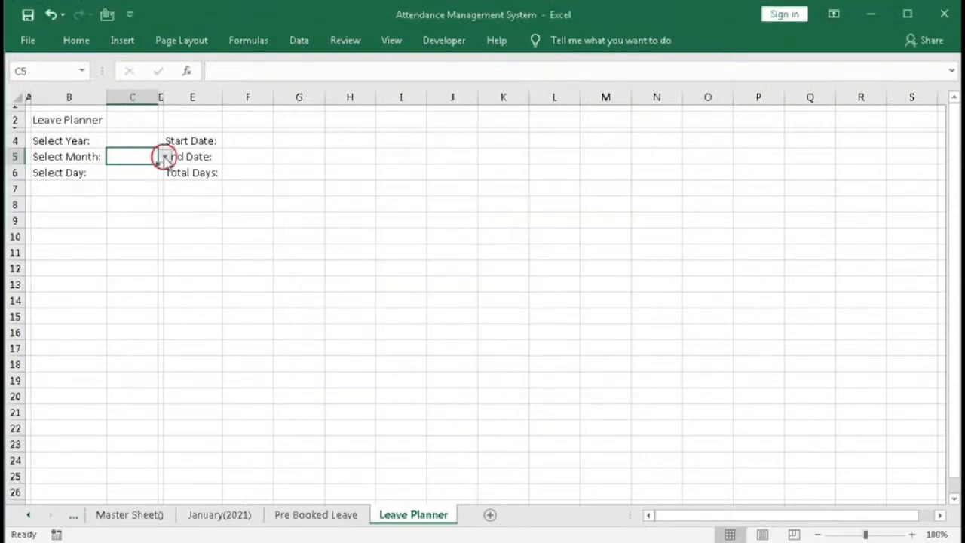
# Step: Enter day 1 in C6, then pick 2021 in C4 and January in C5
pyautogui.click(126, 173)
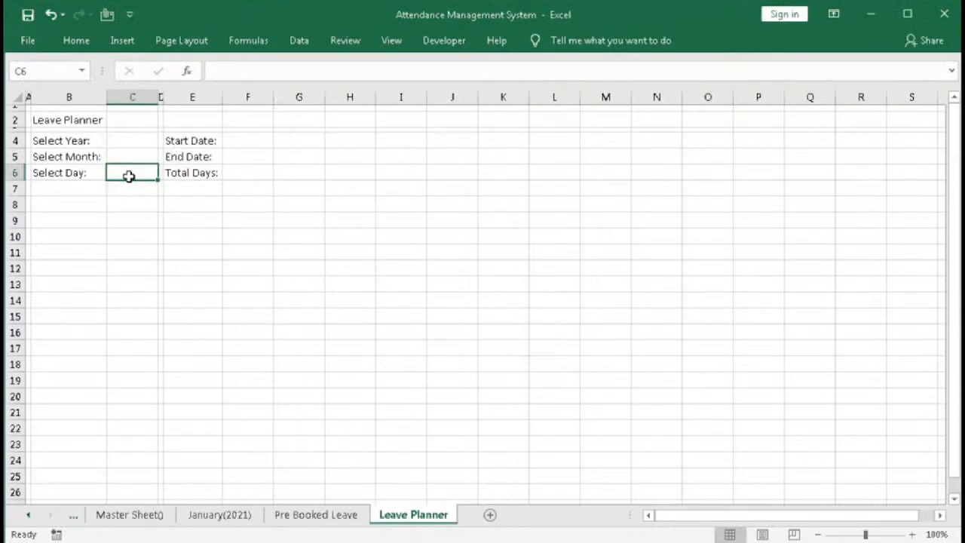
pyautogui.write('1')
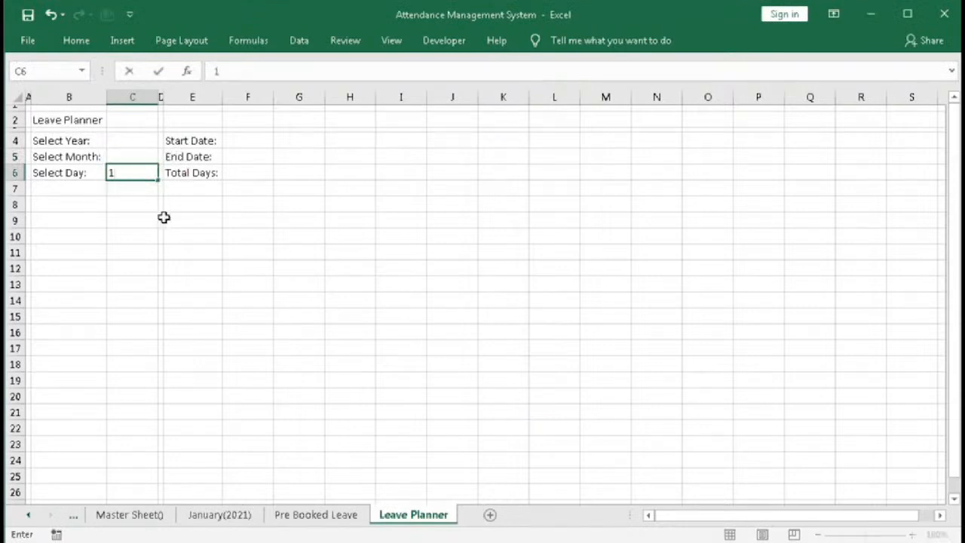
pyautogui.click(135, 142)
pyautogui.click(165, 140)
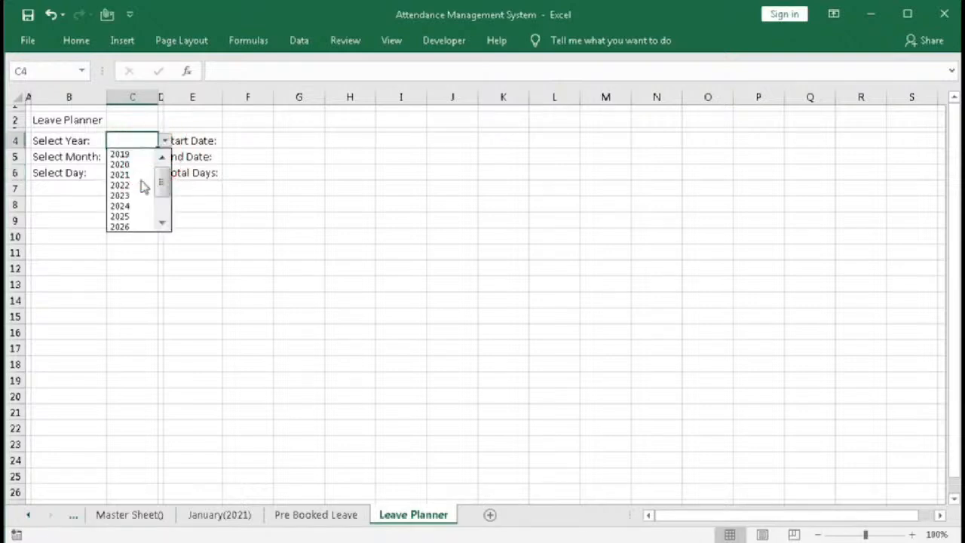
pyautogui.click(127, 175)
pyautogui.click(140, 157)
pyautogui.click(165, 157)
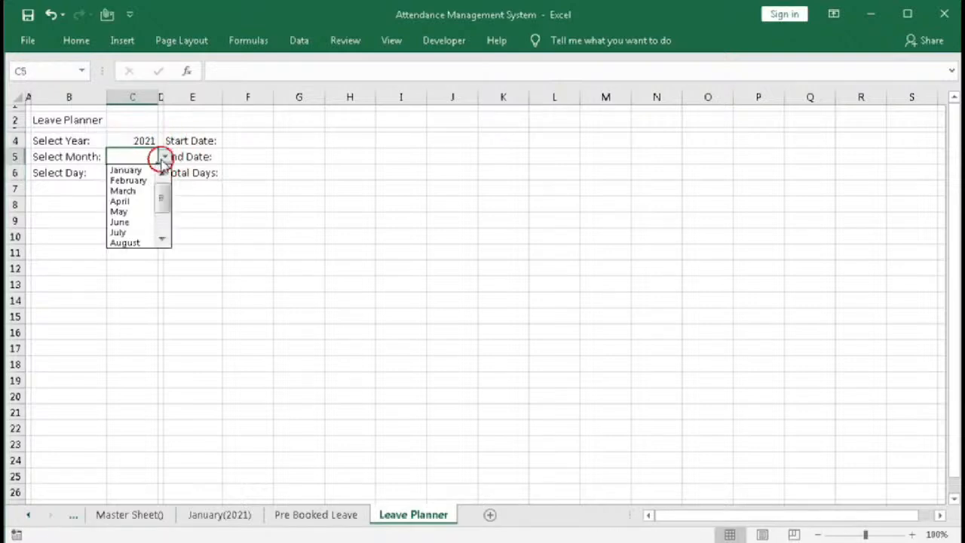
pyautogui.click(132, 170)
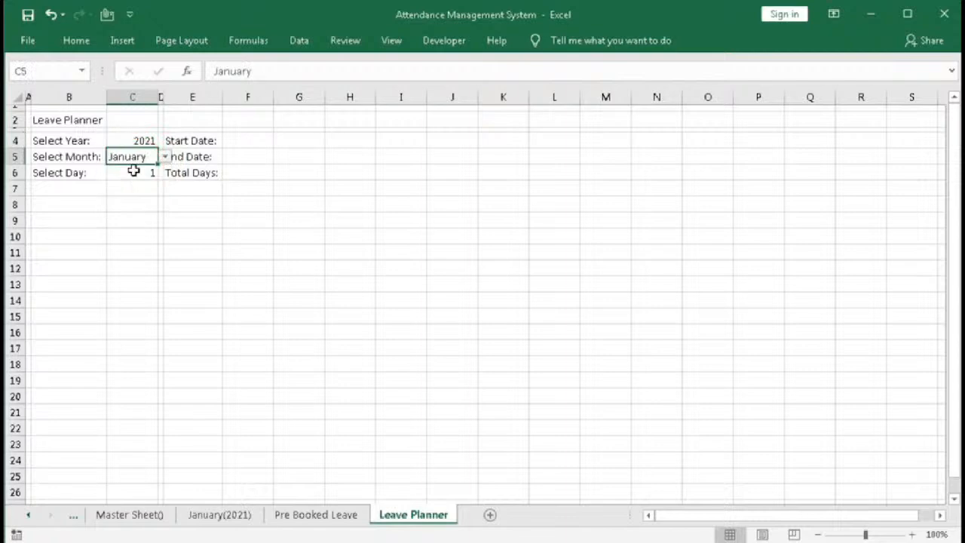
pyautogui.click(129, 172)
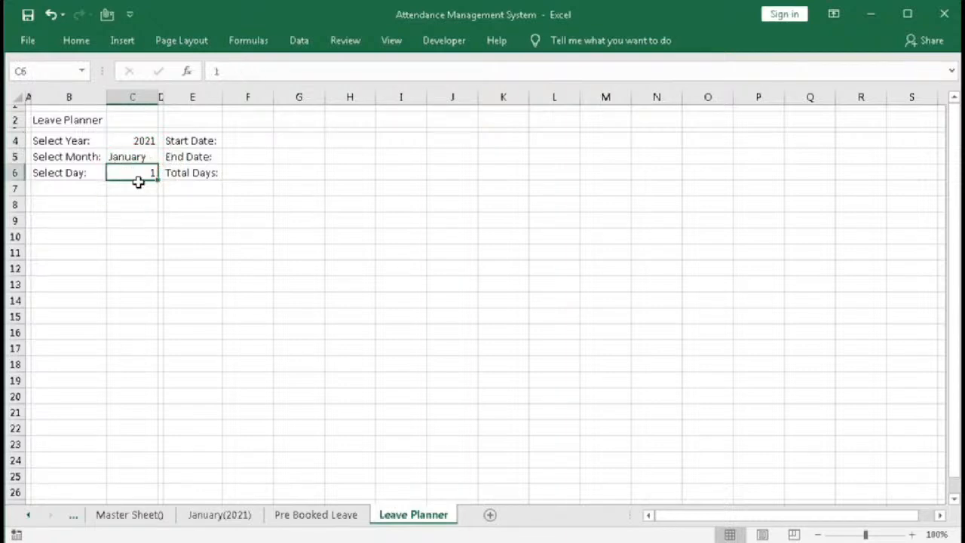
pyautogui.click(244, 142)
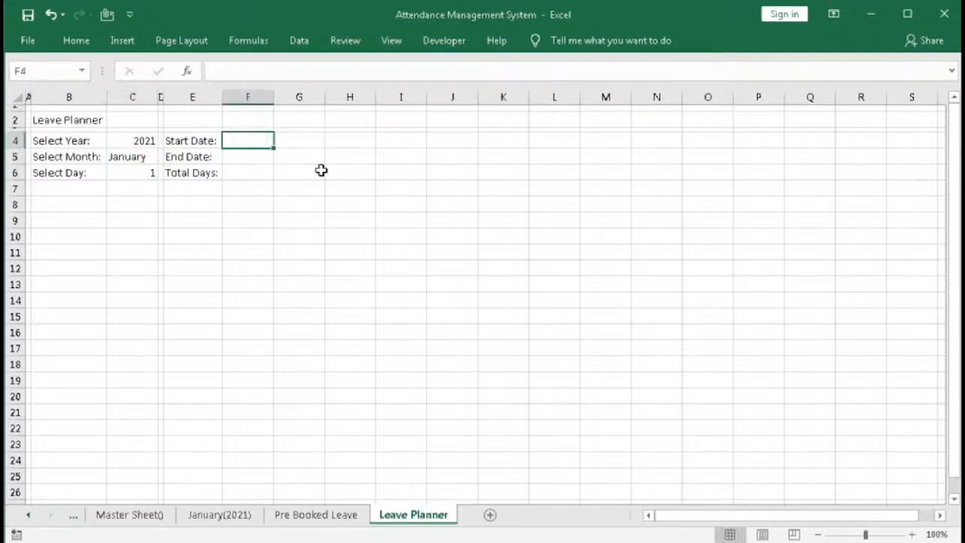
# Step: Enter =DATEVALUE(C6&C5&C4) in F4 as the Start Date
pyautogui.write('=')
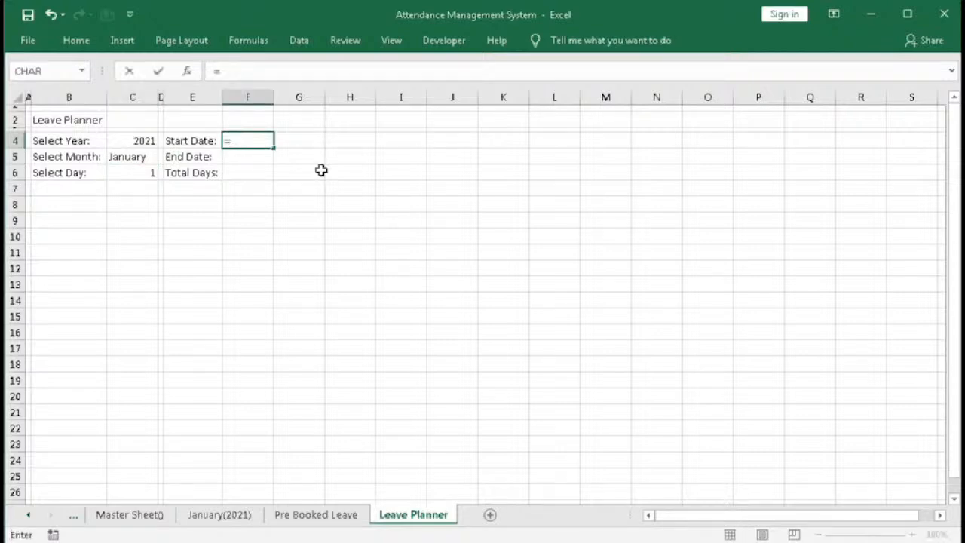
pyautogui.write('DATEV')
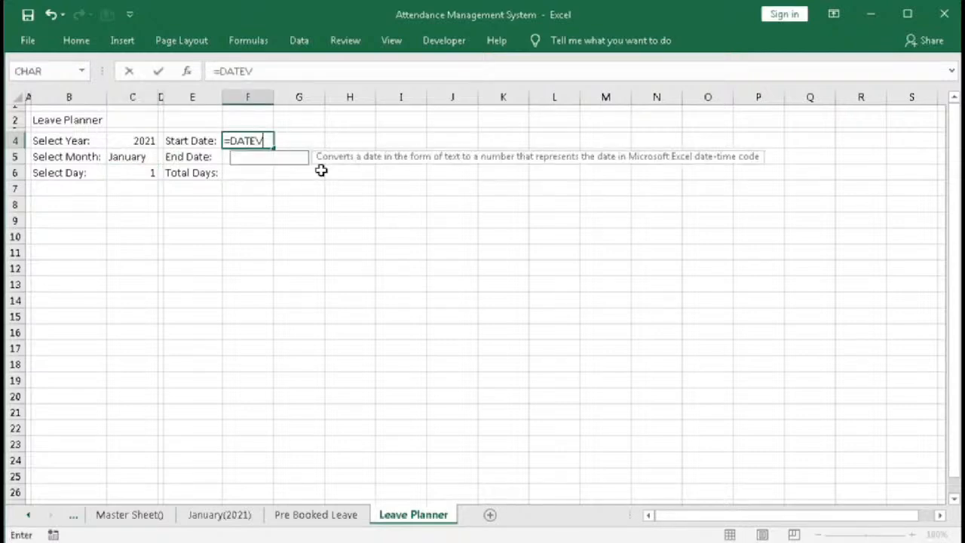
pyautogui.press('Tab')
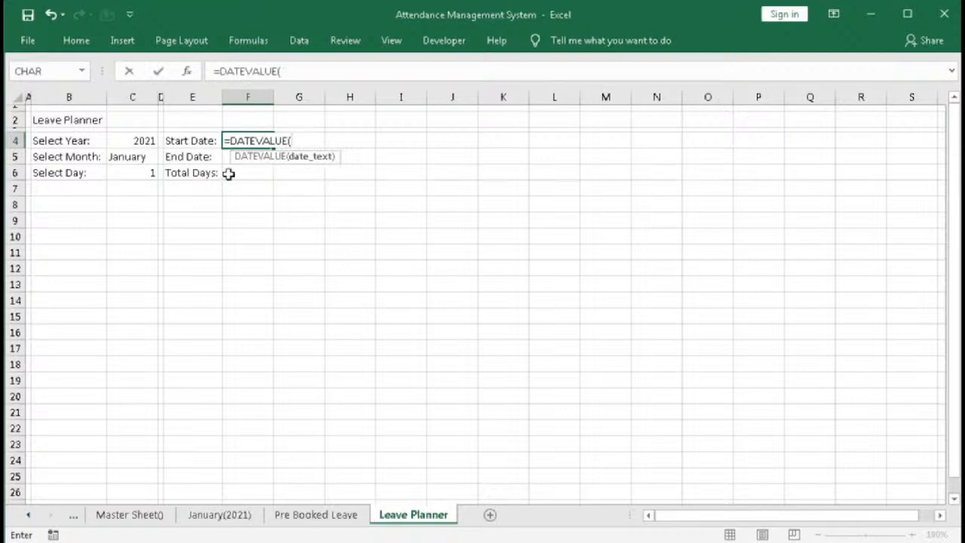
pyautogui.click(142, 172)
pyautogui.write('&')
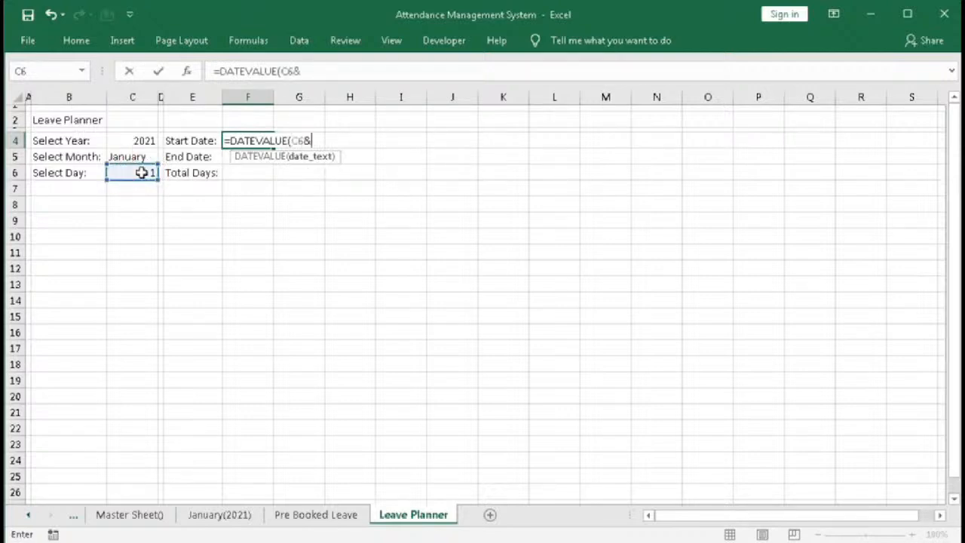
pyautogui.click(142, 157)
pyautogui.write('&')
pyautogui.click(141, 140)
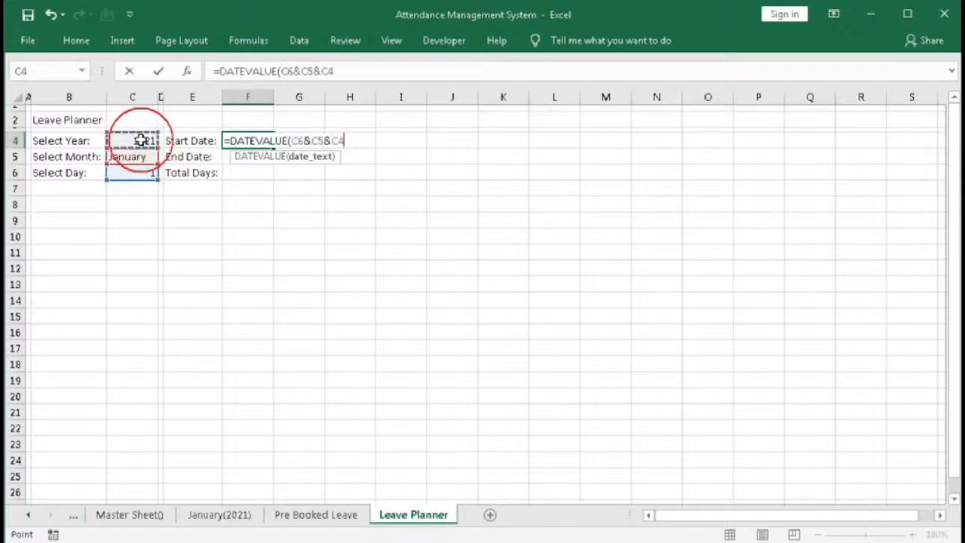
pyautogui.write(')')
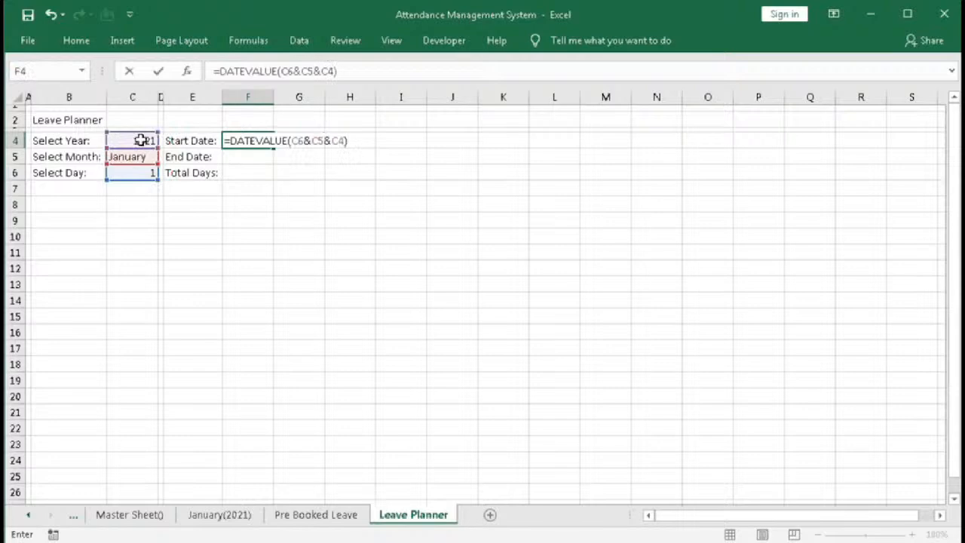
pyautogui.press('Return')
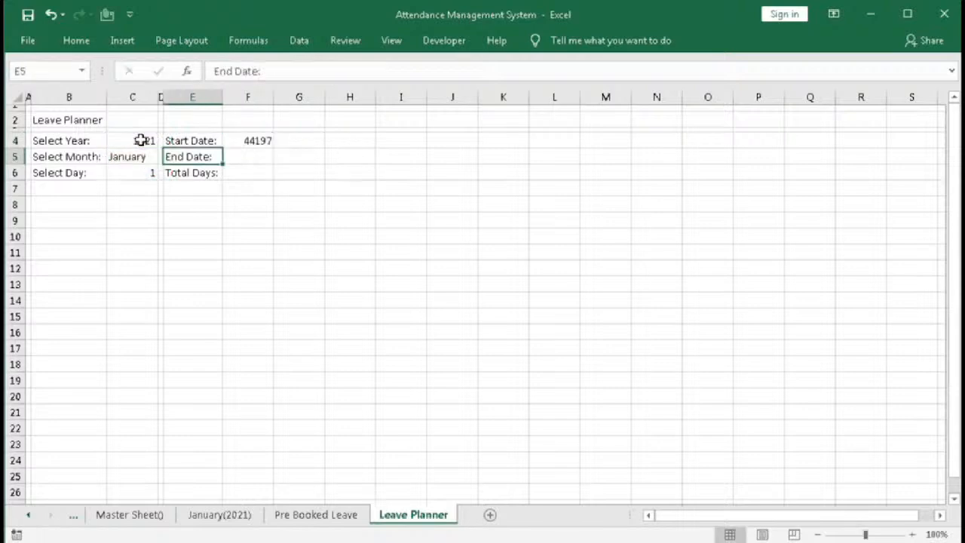
# Step: Enter =EOMONTH(F4,0) in F5 as the End Date
pyautogui.click(246, 155)
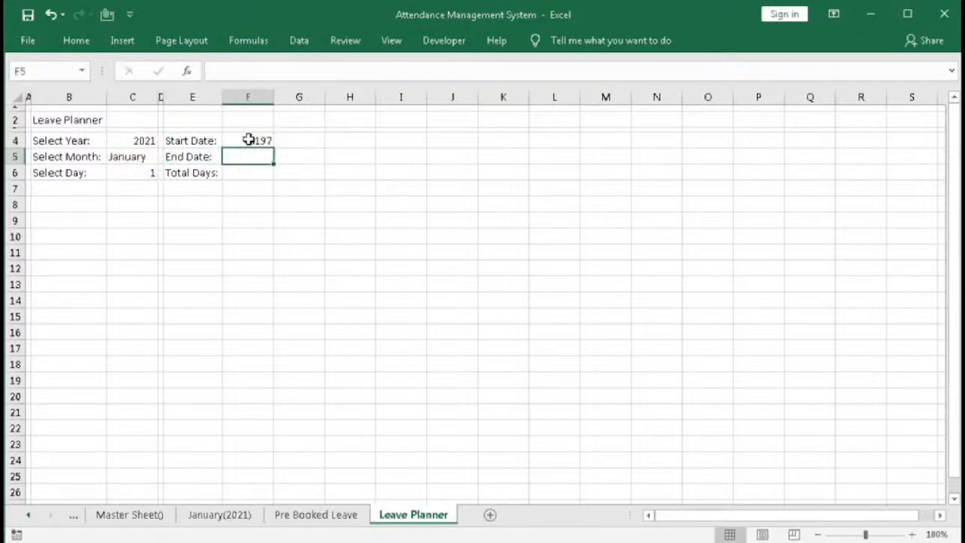
pyautogui.write('=EO')
pyautogui.press('Tab')
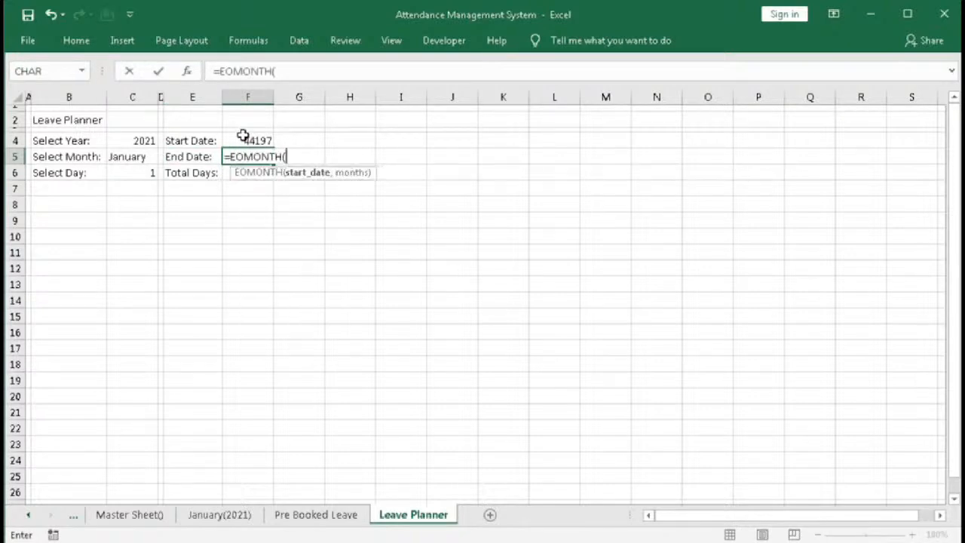
pyautogui.click(253, 139)
pyautogui.write(',')
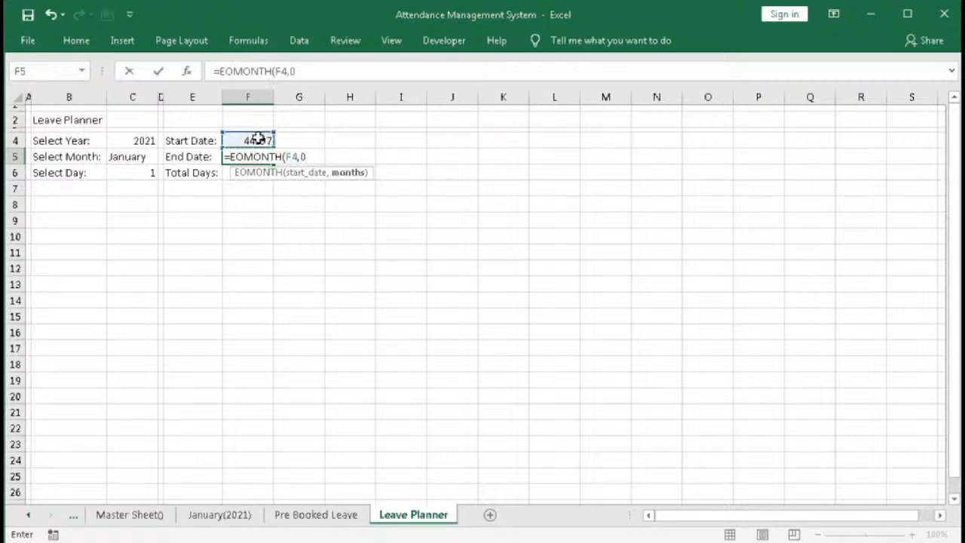
pyautogui.write('0)')
pyautogui.press('Return')
pyautogui.moveTo(254, 139); pyautogui.dragTo(254, 151)
# Step: Format F4:F5 as Short Date, then change the custom code to dd-mm-yyyy
pyautogui.click(75, 40)
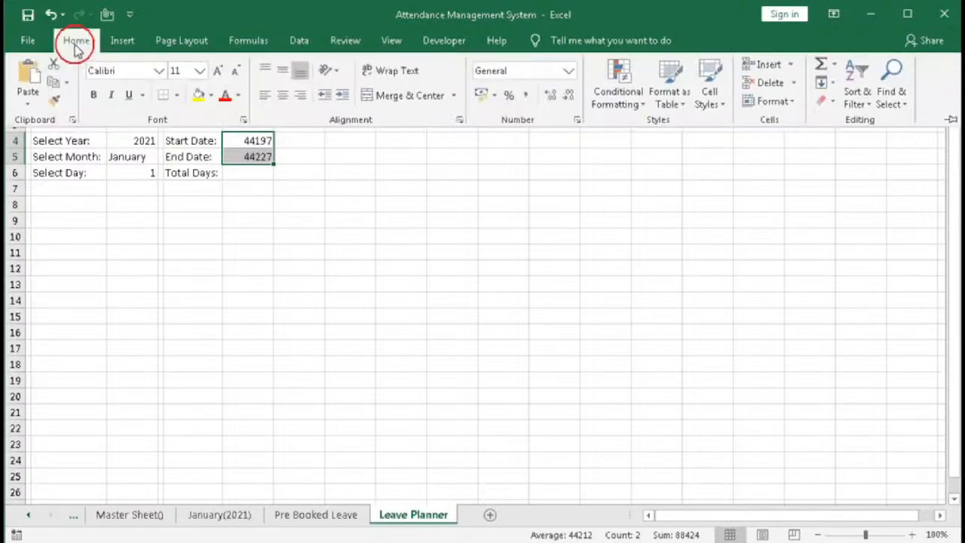
pyautogui.click(566, 71)
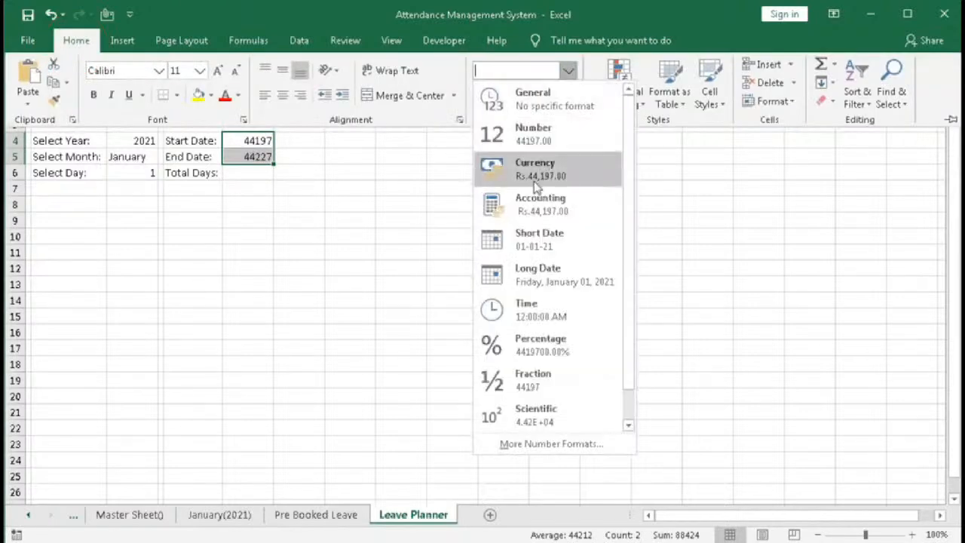
pyautogui.click(528, 245)
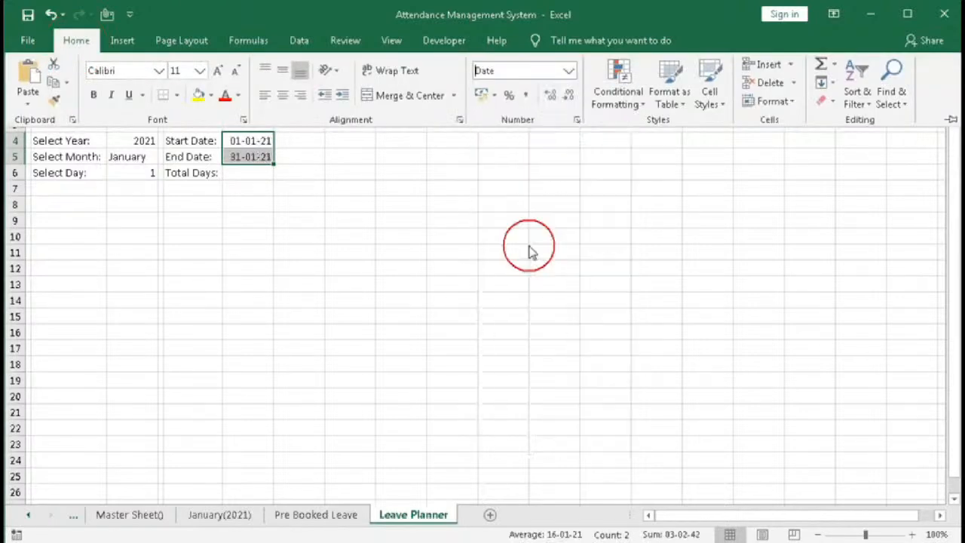
pyautogui.rightClick(269, 161)
pyautogui.click(350, 426)
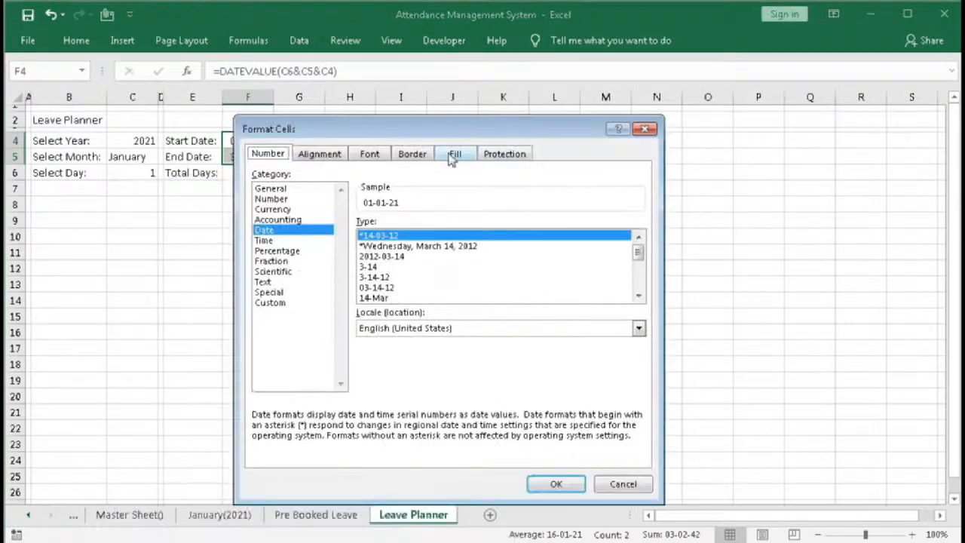
pyautogui.click(280, 302)
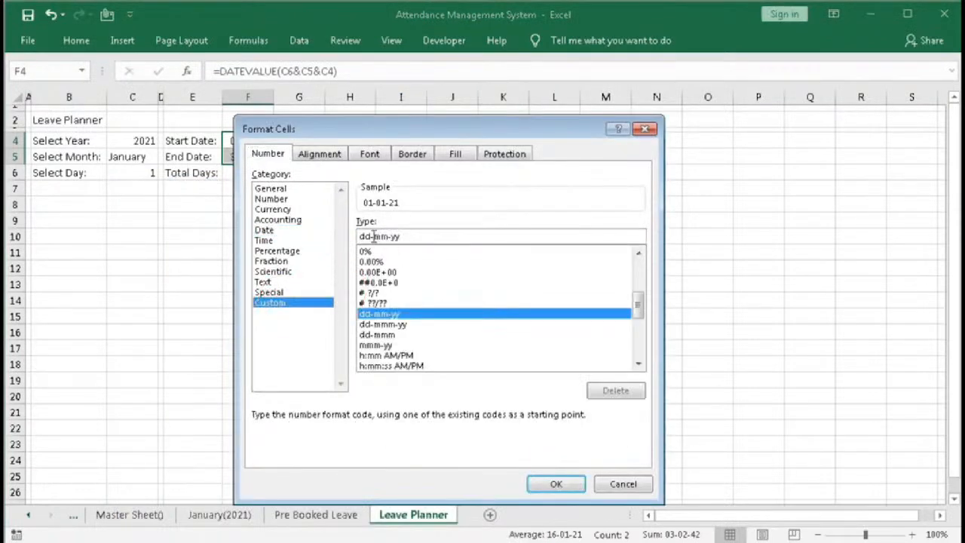
pyautogui.click(402, 237)
pyautogui.write('yy')
pyautogui.click(555, 483)
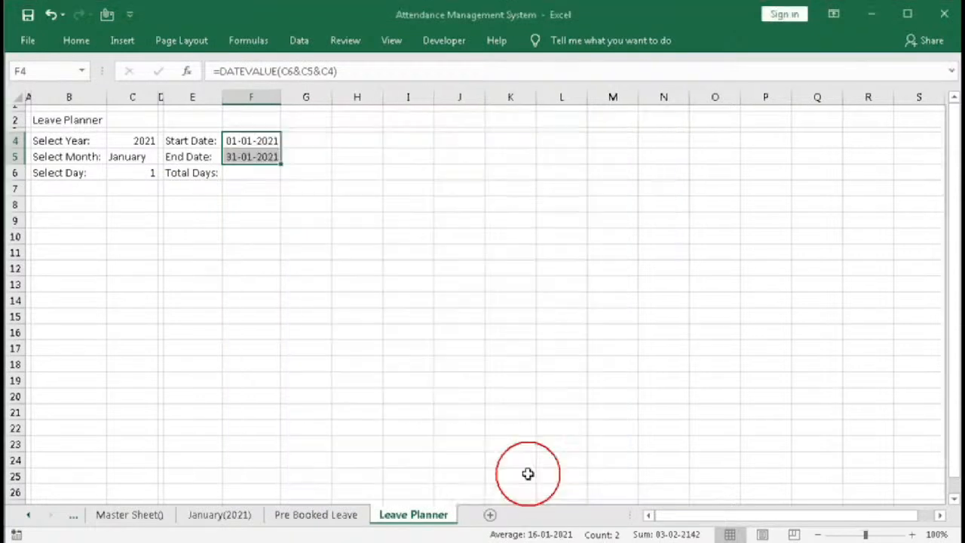
pyautogui.click(267, 201)
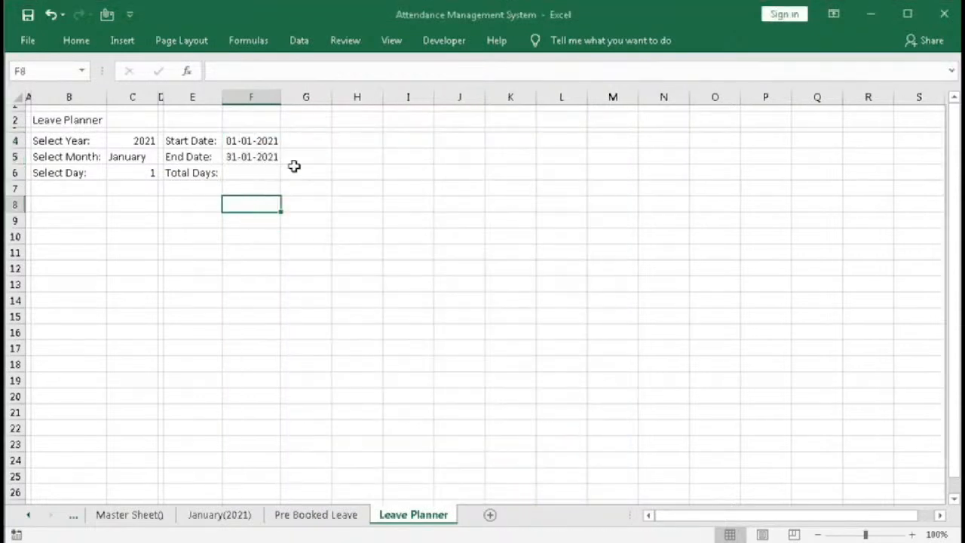
# Step: Enter =F5-F4+1 in F6 to count the total days inclusively
pyautogui.click(253, 175)
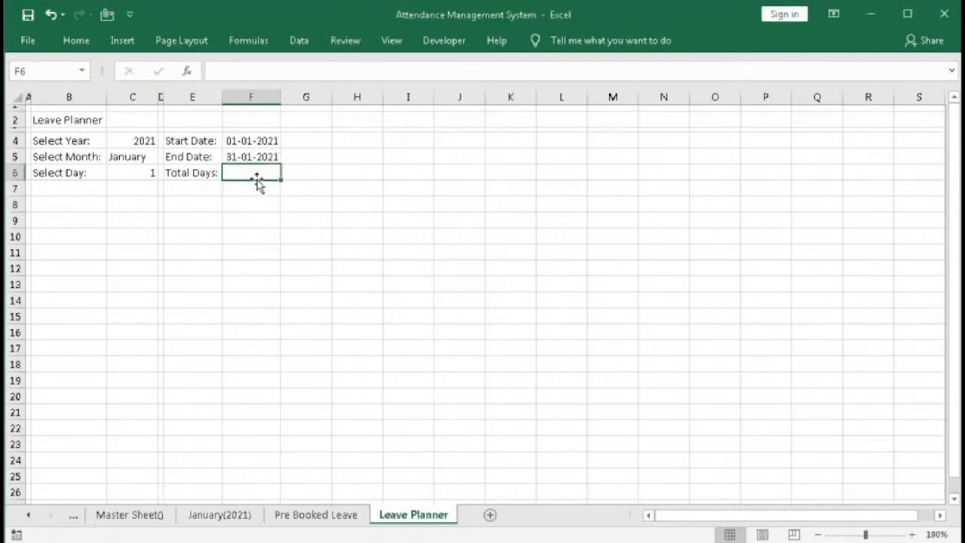
pyautogui.write('=')
pyautogui.click(248, 156)
pyautogui.write('-')
pyautogui.click(249, 140)
pyautogui.write('+')
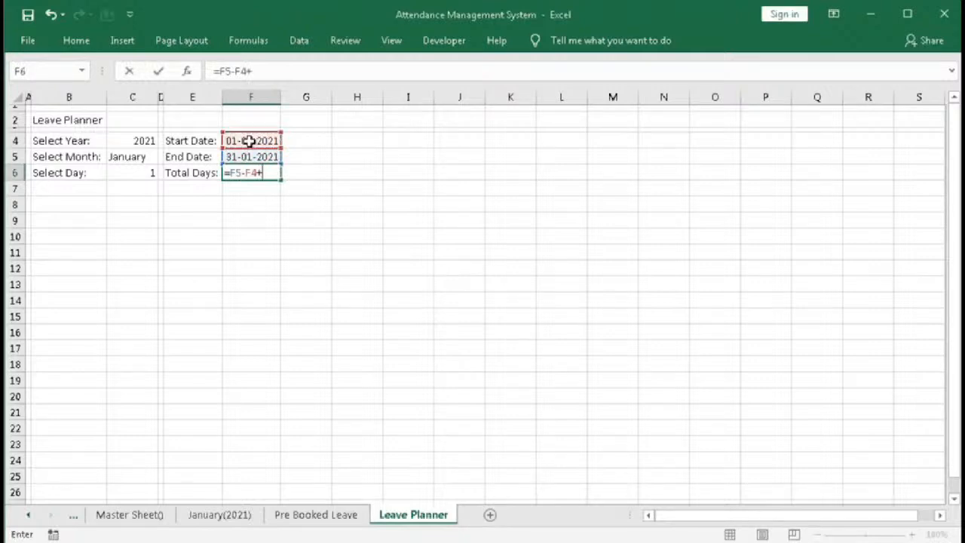
pyautogui.write('1')
pyautogui.press('Return')
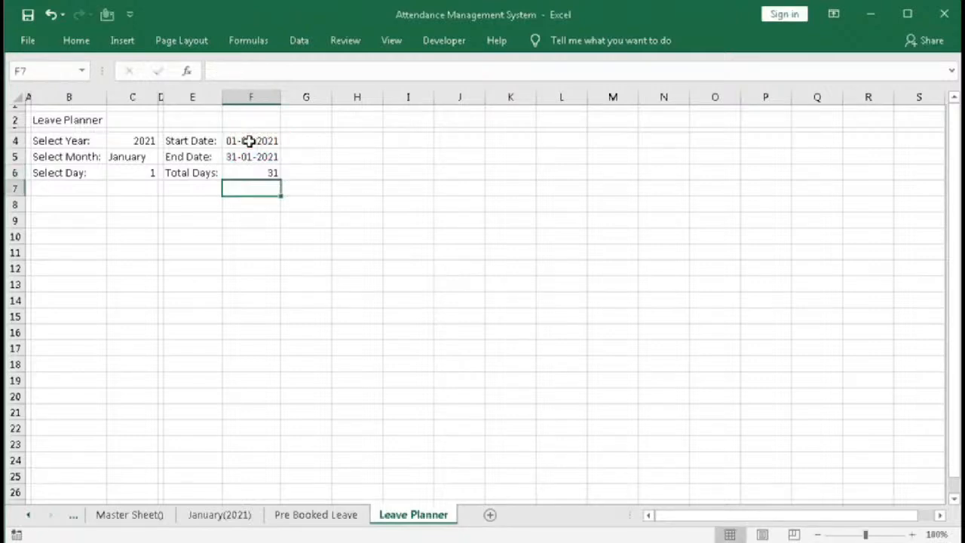
pyautogui.click(256, 178)
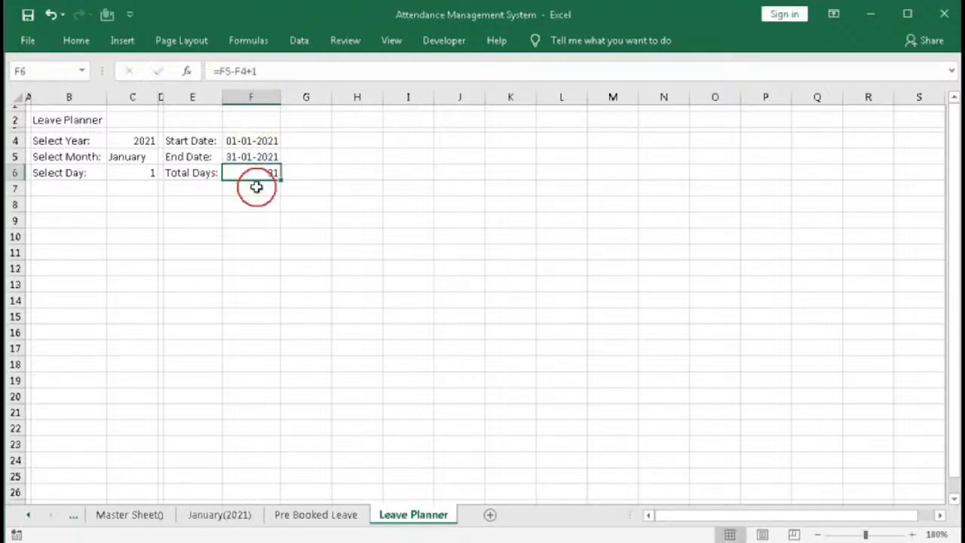
# Step: Change the day in C6 to 5
pyautogui.click(123, 173)
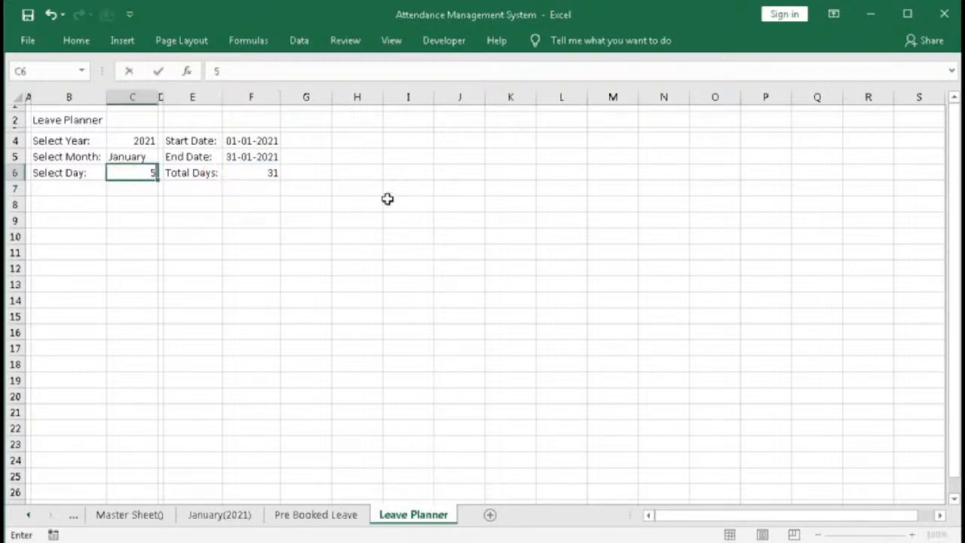
pyautogui.write('5')
pyautogui.press('Return')
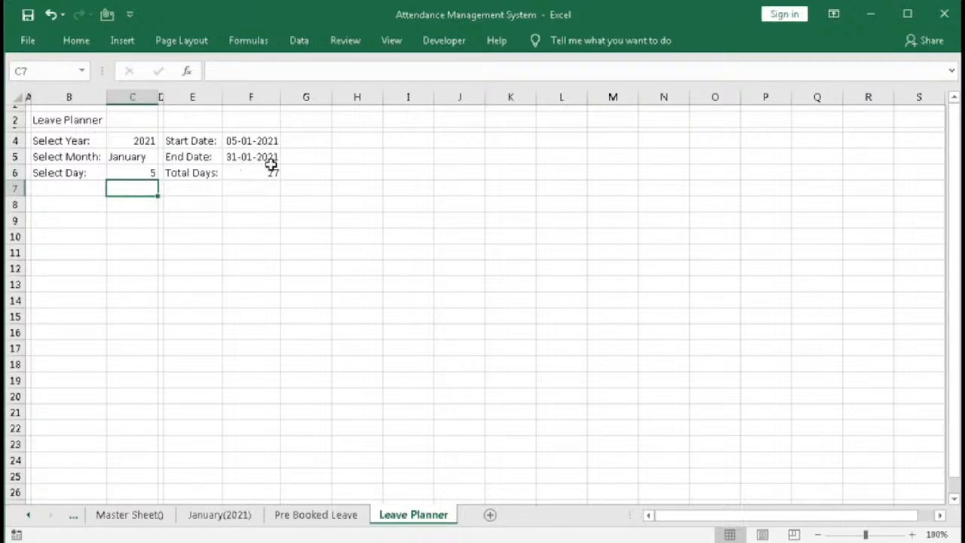
# Step: Change the End Date formula in F5 to =EOMONTH(F4,0)+C6-1
pyautogui.doubleClick(268, 156)
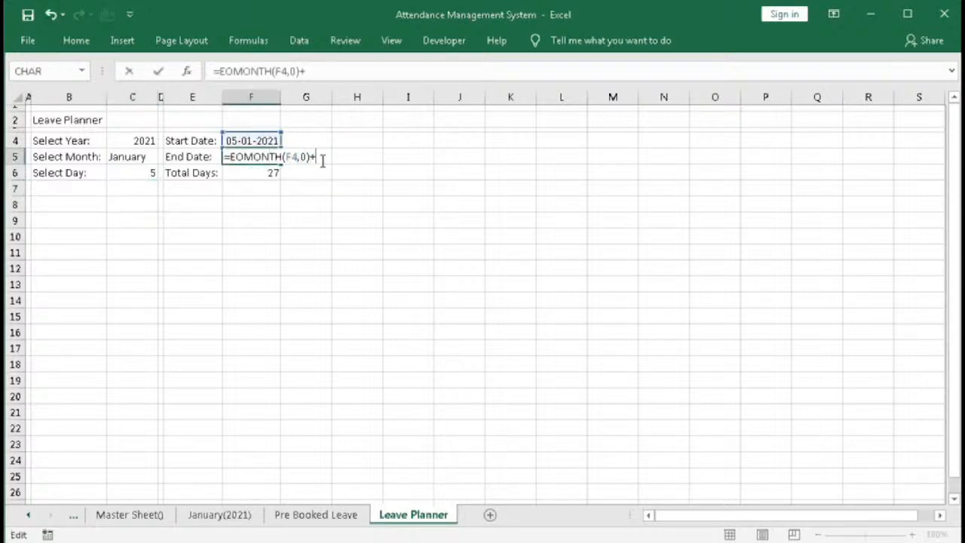
pyautogui.click(145, 172)
pyautogui.write('-F4+')
pyautogui.write('1')
pyautogui.press('Return')
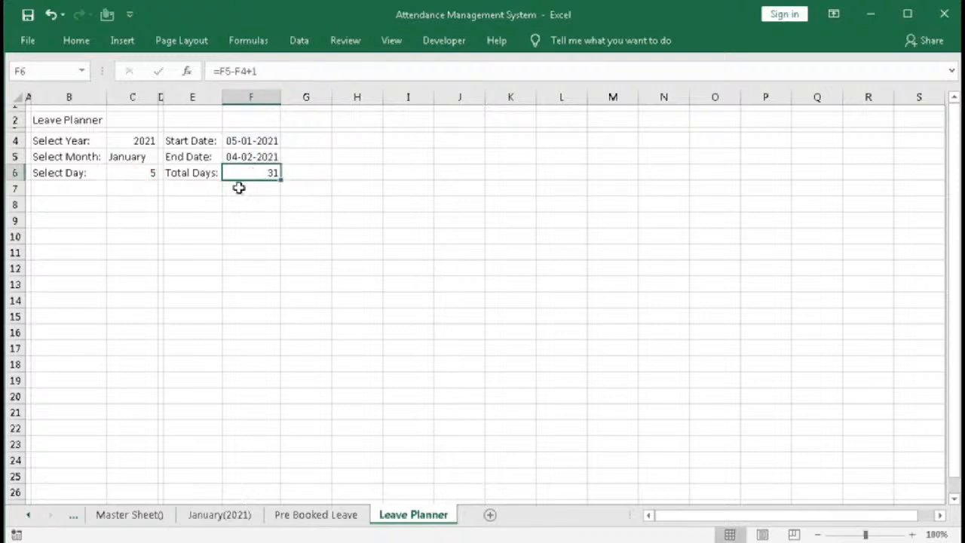
# Step: Reset the Select Day in C6 to 1, giving an End Date of 31-01-2021
pyautogui.click(132, 170)
pyautogui.write('1')
pyautogui.press('Return')
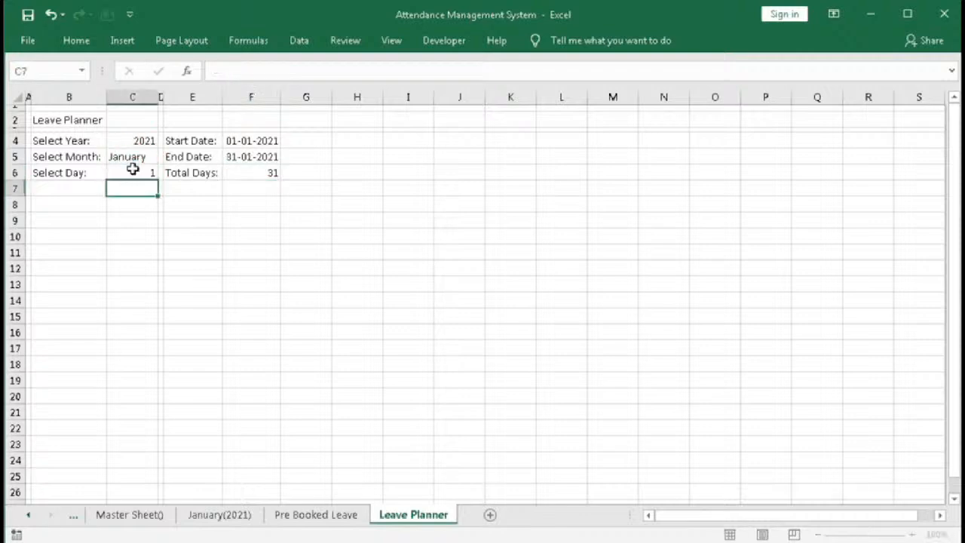
pyautogui.moveTo(66, 119); pyautogui.dragTo(123, 119)
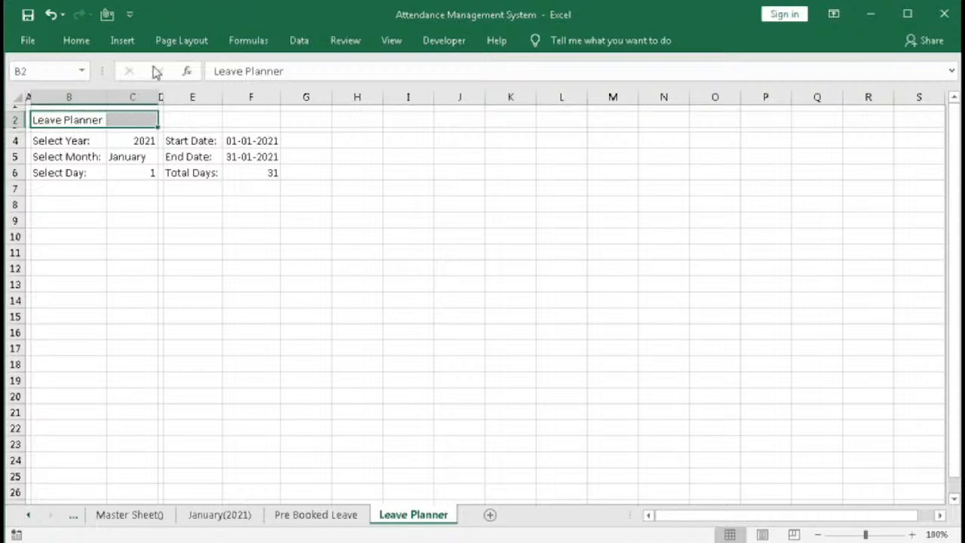
# Step: Fill the Leave Planner title B2:C2 light orange, keeping automatic text colour
pyautogui.click(78, 41)
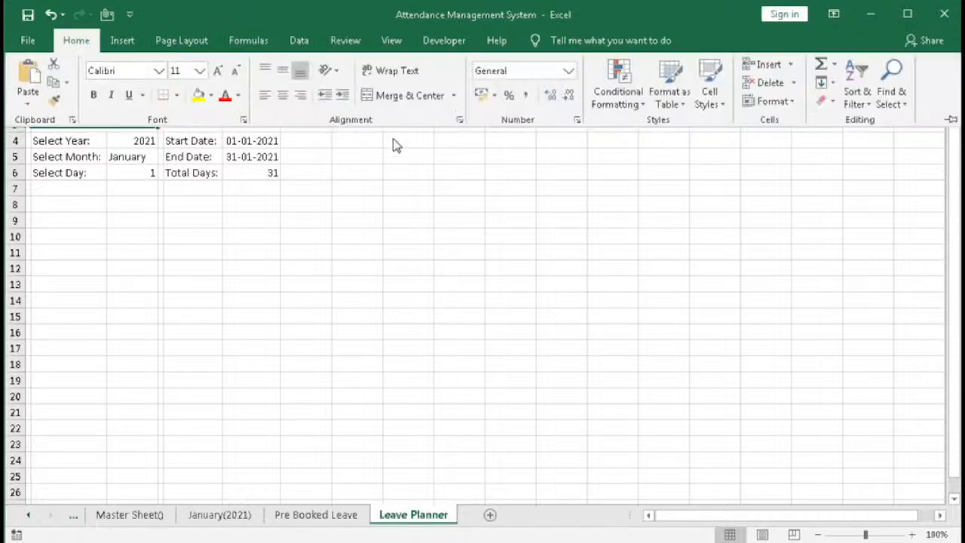
pyautogui.click(212, 96)
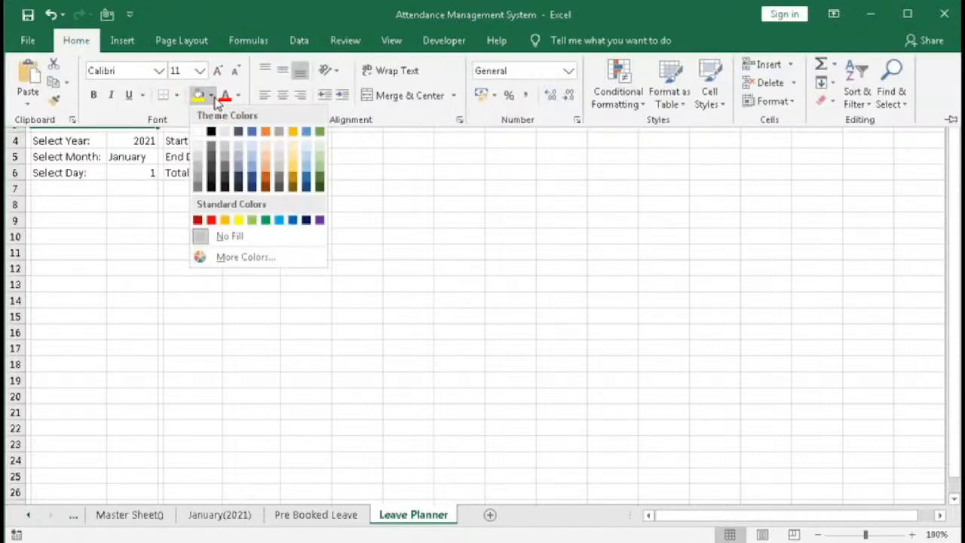
pyautogui.click(265, 148)
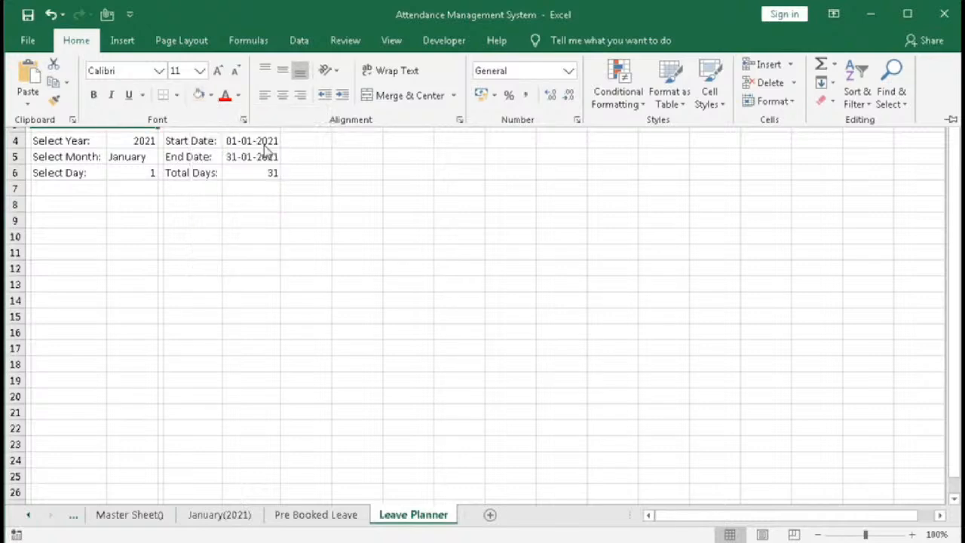
pyautogui.click(238, 96)
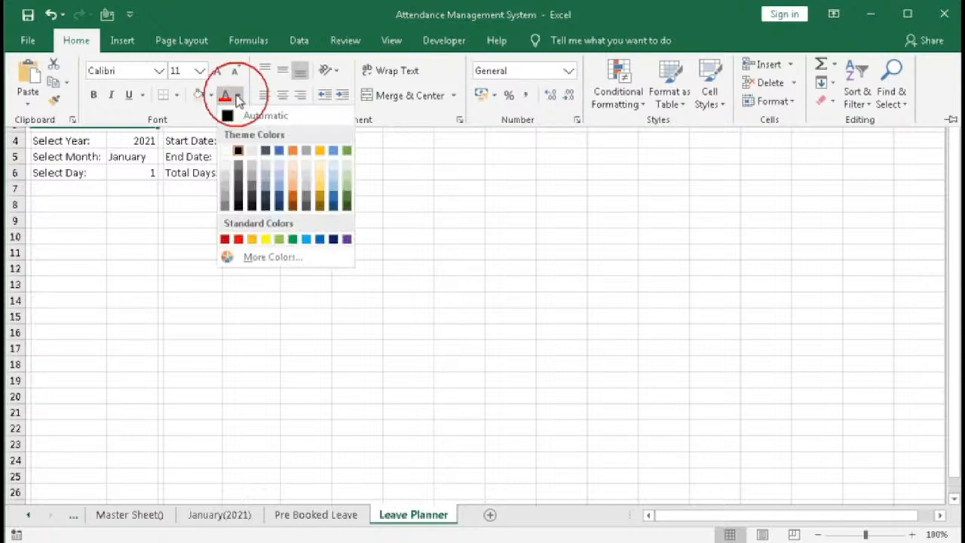
pyautogui.click(234, 118)
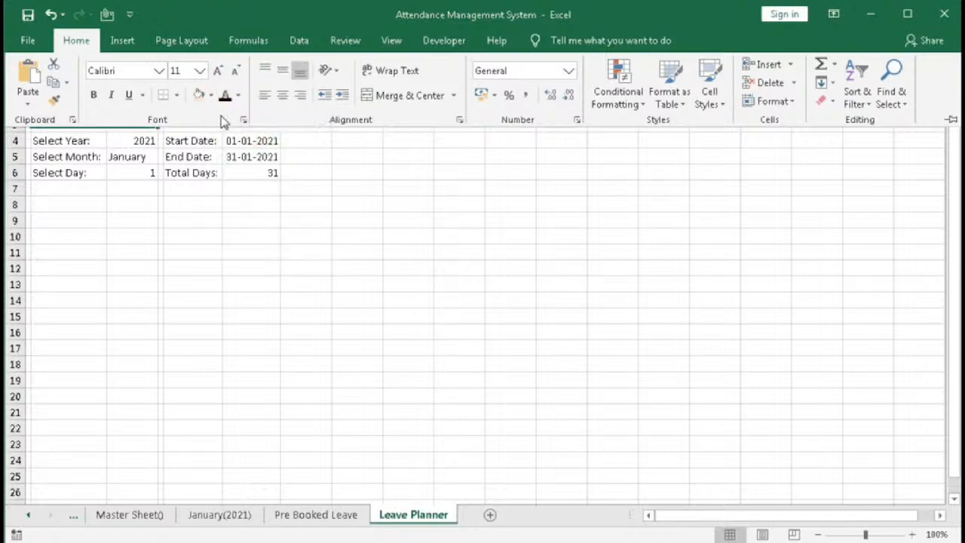
# Step: Add orange top and bottom borders to the title
pyautogui.click(177, 95)
pyautogui.click(226, 502)
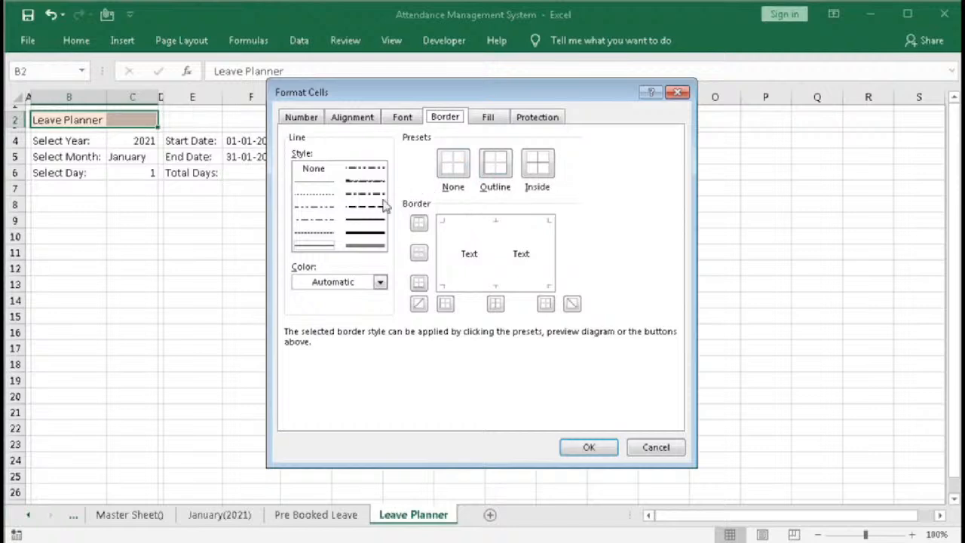
pyautogui.click(380, 281)
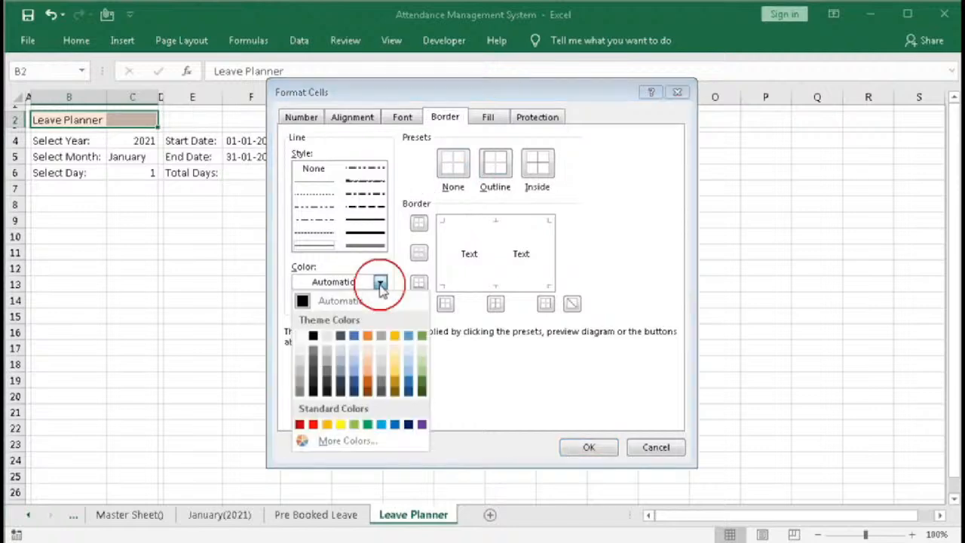
pyautogui.click(367, 336)
pyautogui.click(359, 225)
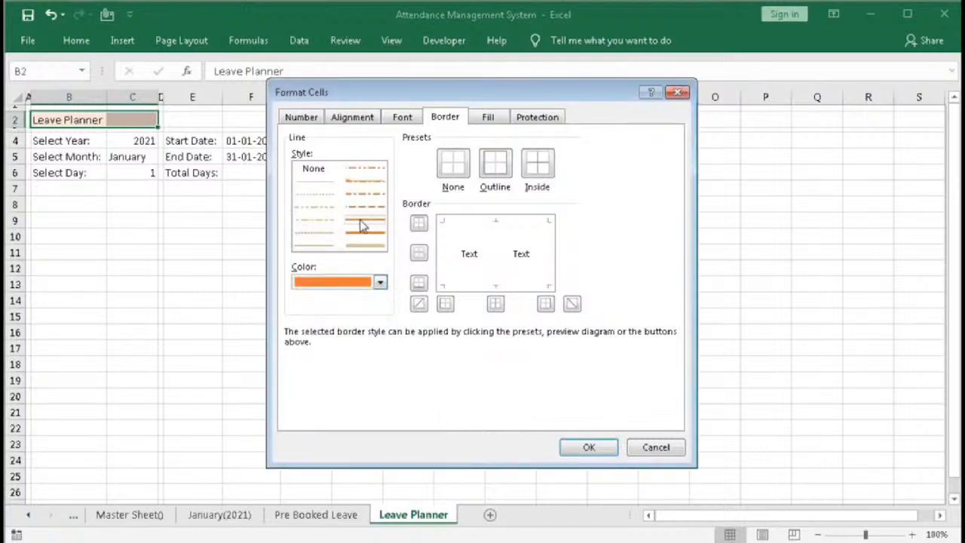
pyautogui.click(467, 223)
pyautogui.click(473, 285)
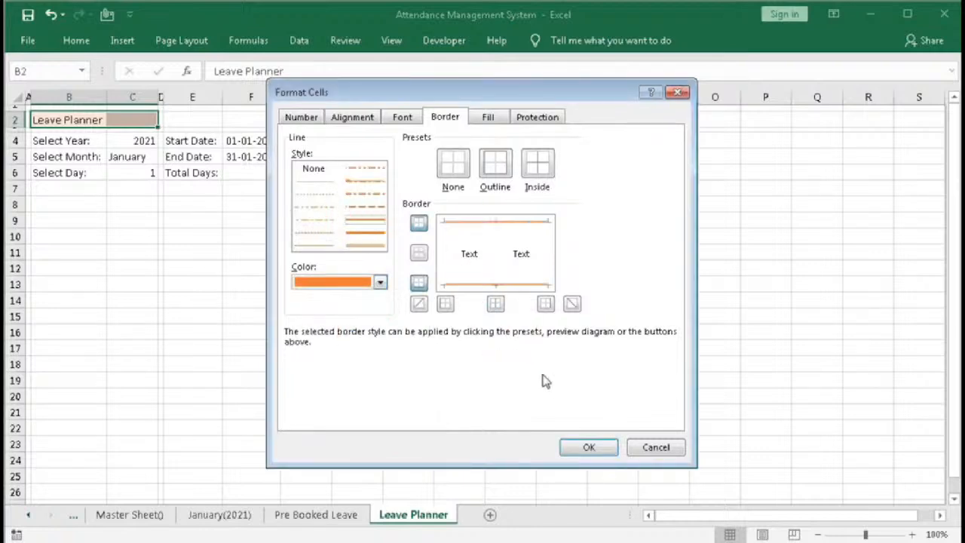
pyautogui.click(580, 447)
# Step: Set the title font to 14-point Bodoni MT Black
pyautogui.click(76, 40)
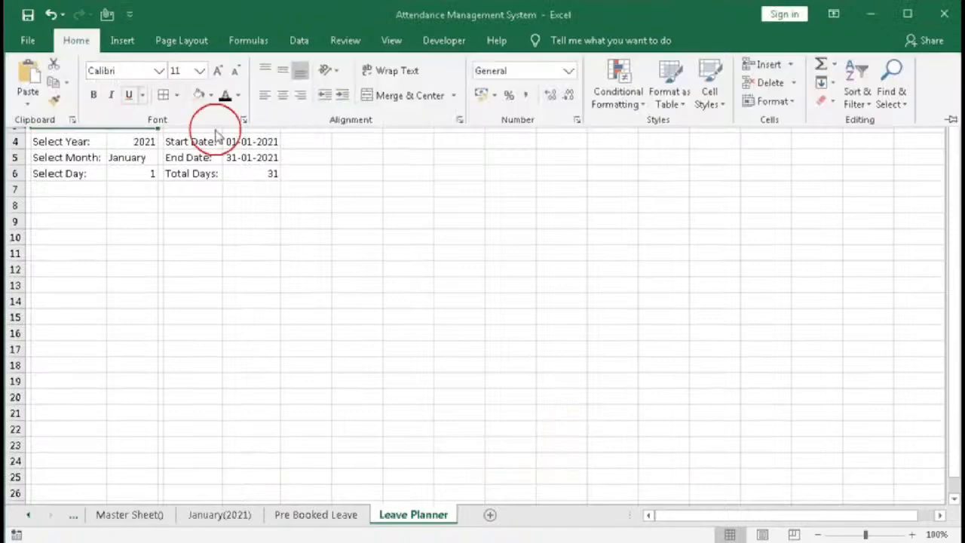
pyautogui.click(199, 70)
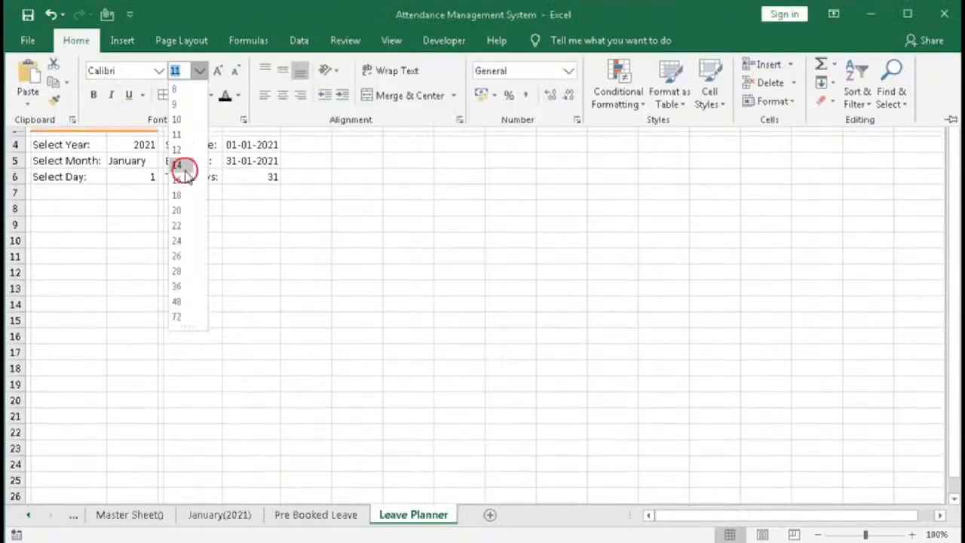
pyautogui.click(189, 165)
pyautogui.click(158, 70)
pyautogui.scroll(-5, 165, 275)
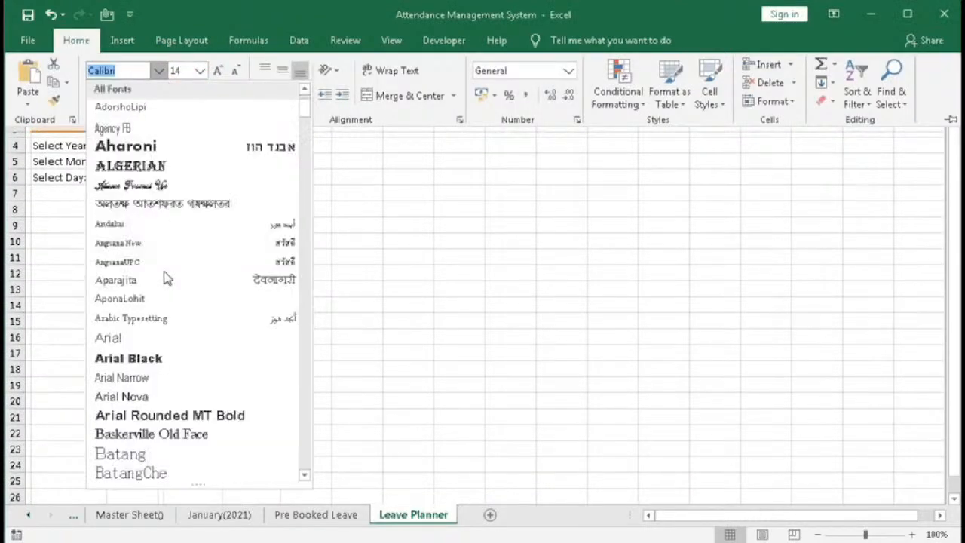
pyautogui.scroll(-3, 173, 377)
pyautogui.click(172, 360)
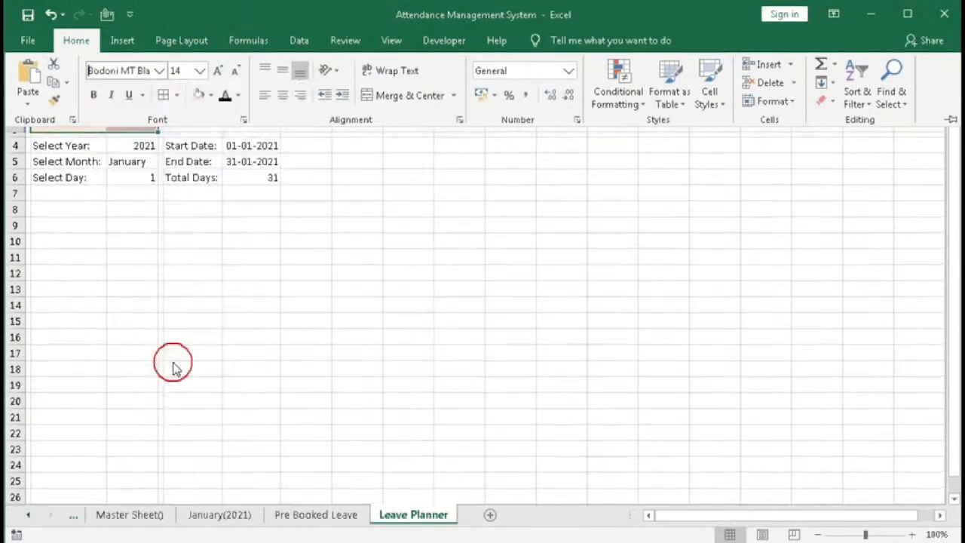
pyautogui.click(134, 198)
pyautogui.click(93, 189)
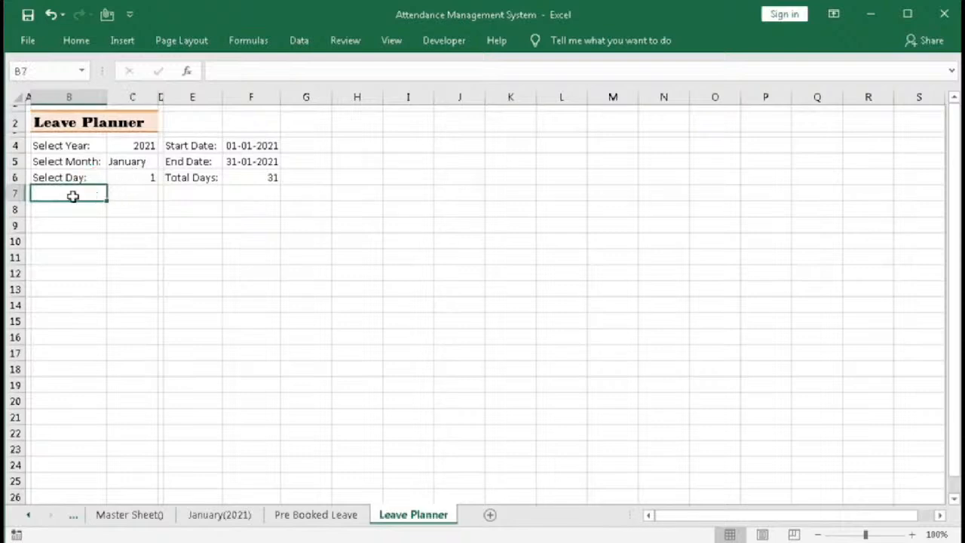
# Step: Shrink row 7 into a thin spacer row below the input block
pyautogui.moveTo(15, 201); pyautogui.dragTo(14, 192)
pyautogui.moveTo(15, 191); pyautogui.dragTo(15, 188)
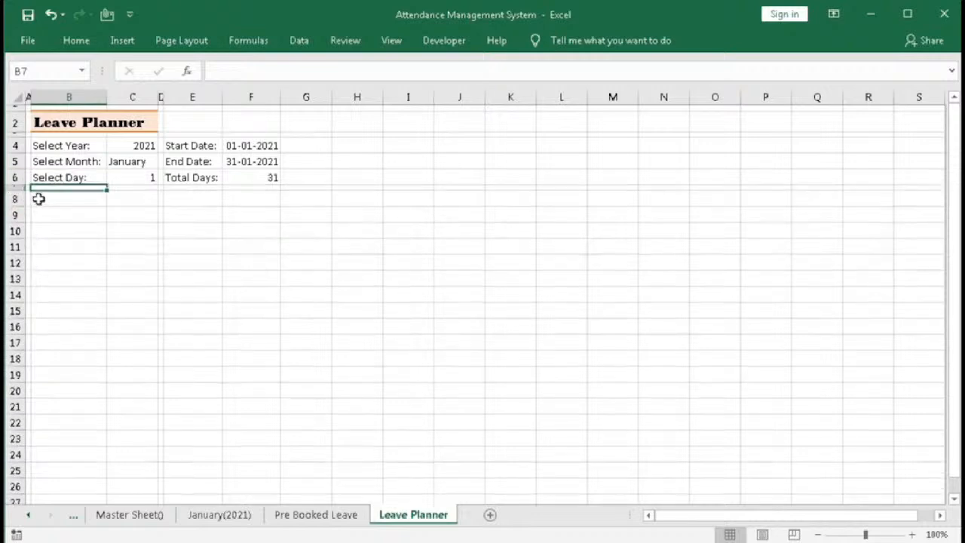
pyautogui.moveTo(55, 144); pyautogui.dragTo(129, 175)
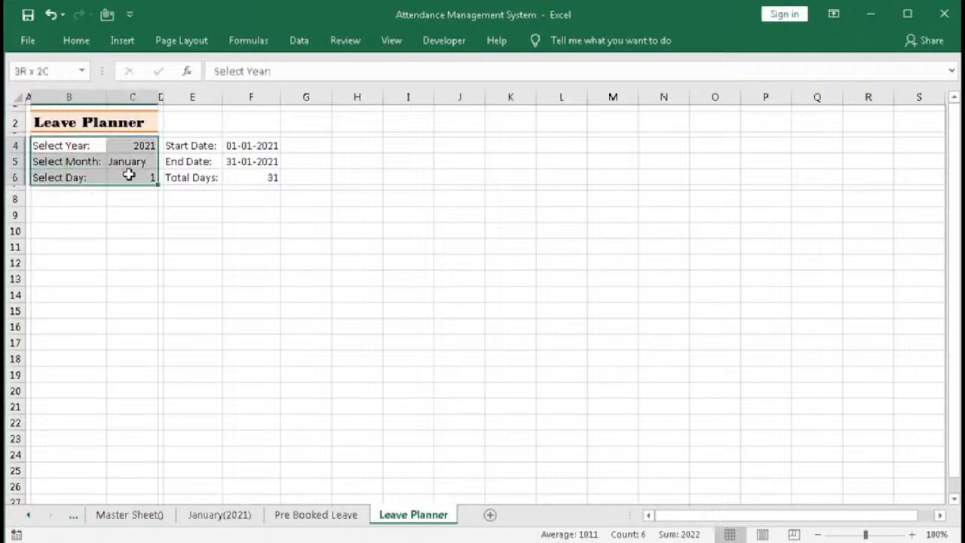
# Step: Give B4:C6 a double outline and a dotted inner divider in More Borders
pyautogui.click(76, 40)
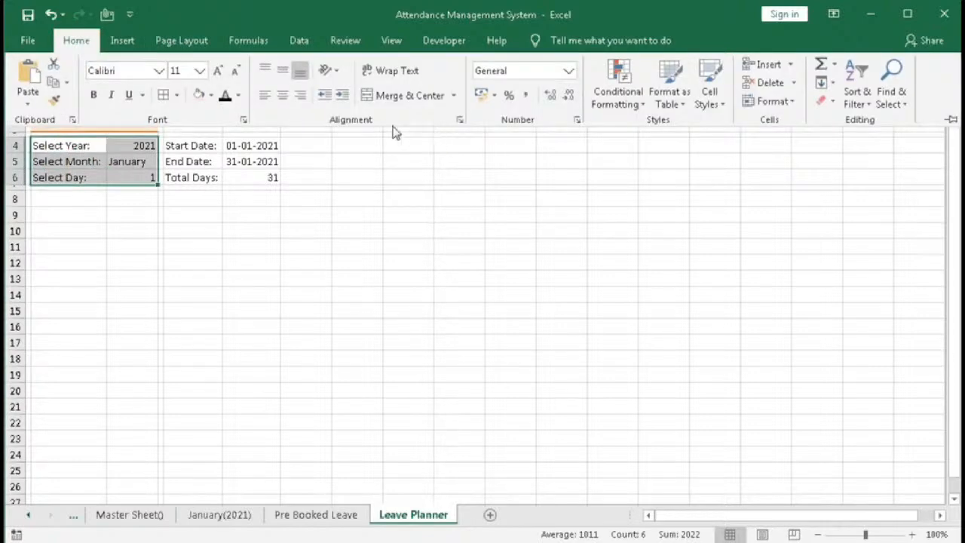
pyautogui.click(176, 96)
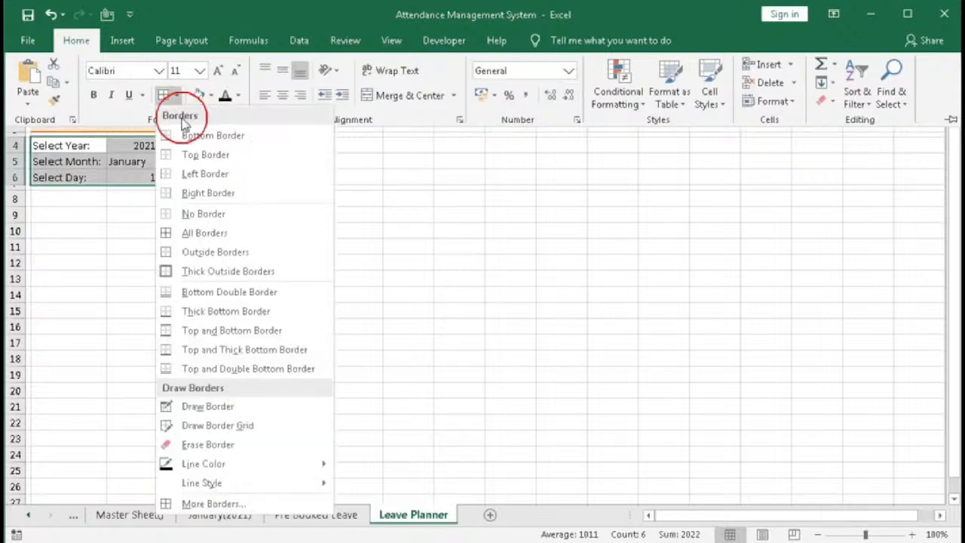
pyautogui.click(247, 503)
pyautogui.moveTo(451, 91); pyautogui.dragTo(483, 90)
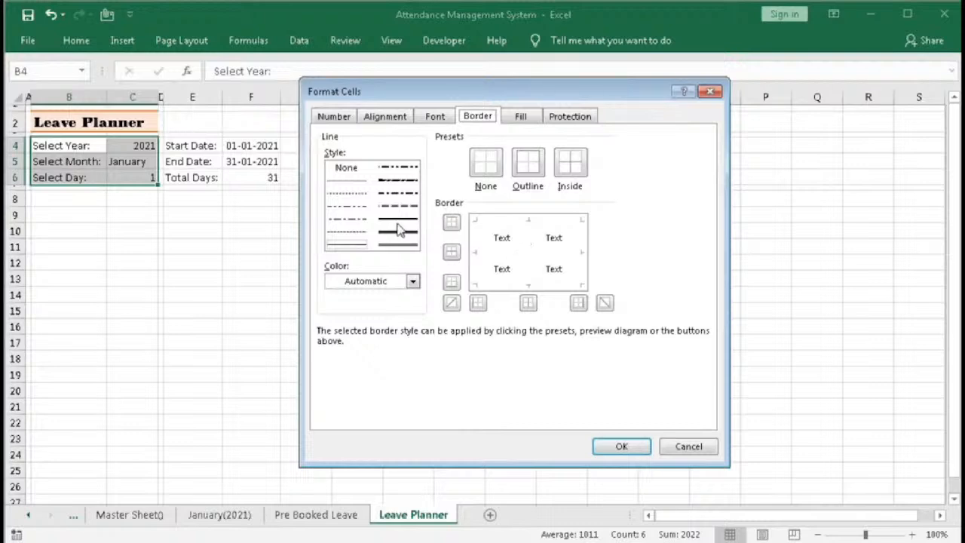
pyautogui.click(351, 246)
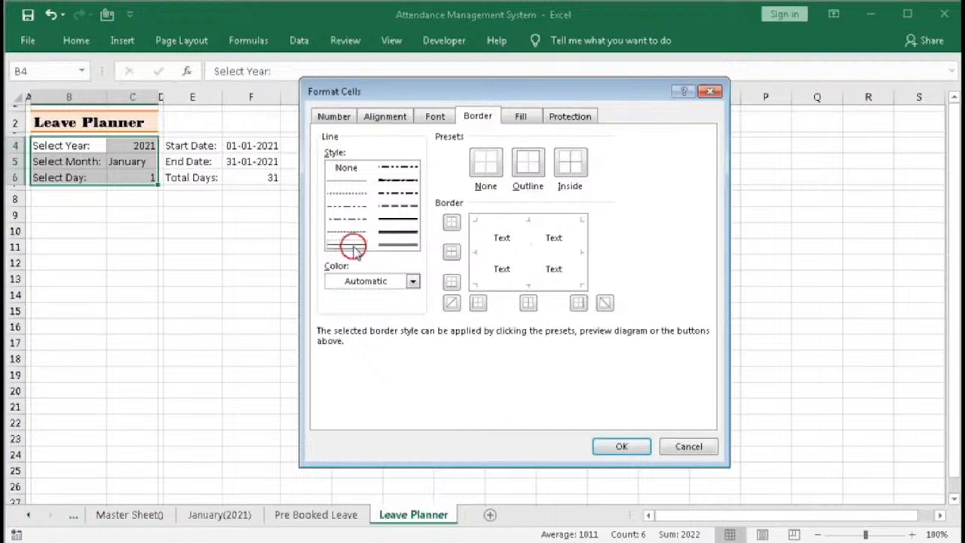
pyautogui.click(536, 169)
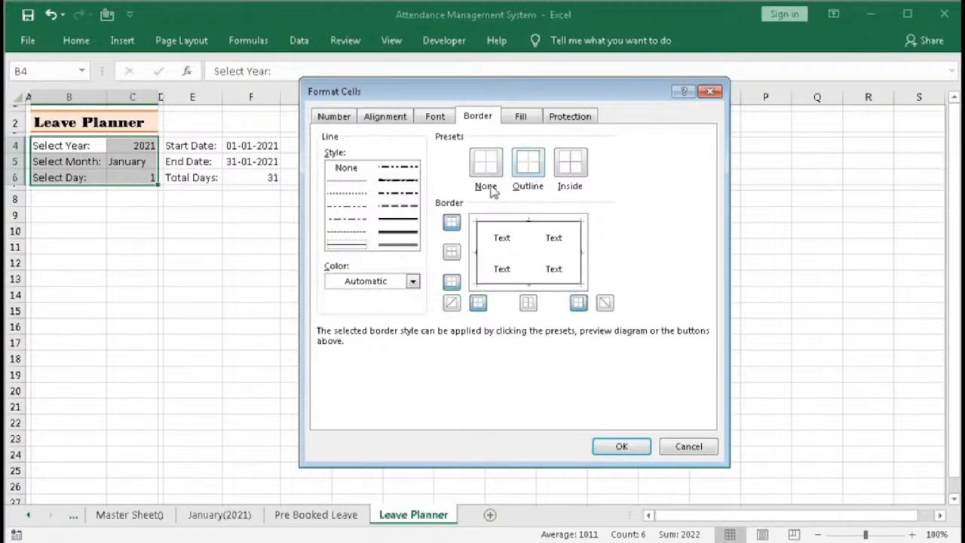
pyautogui.click(348, 196)
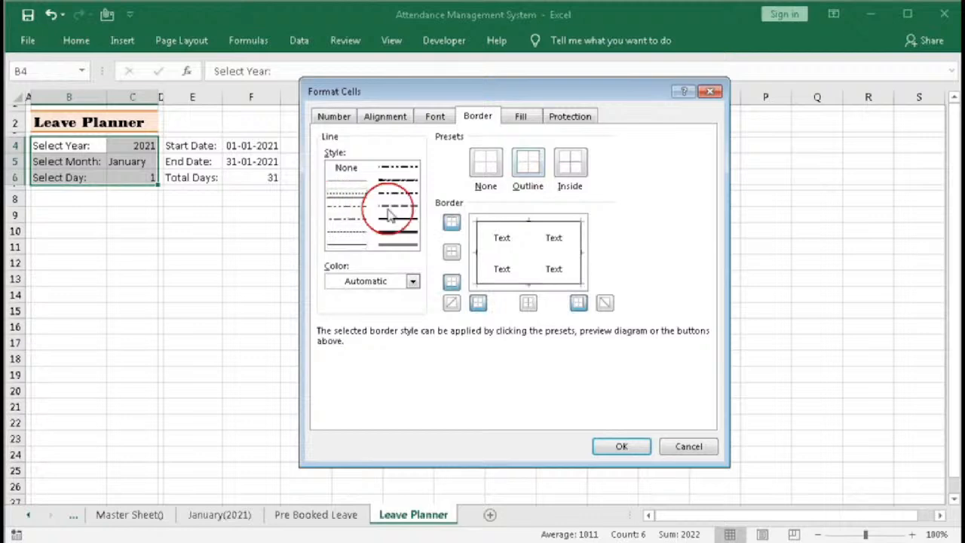
pyautogui.click(530, 253)
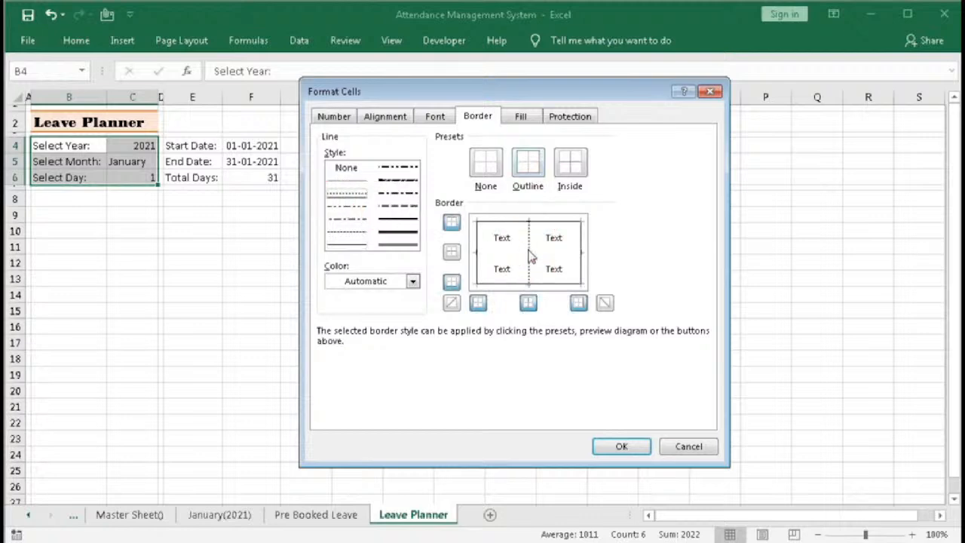
# Step: Switch the border colour to orange and make the outline a thin solid line
pyautogui.click(413, 281)
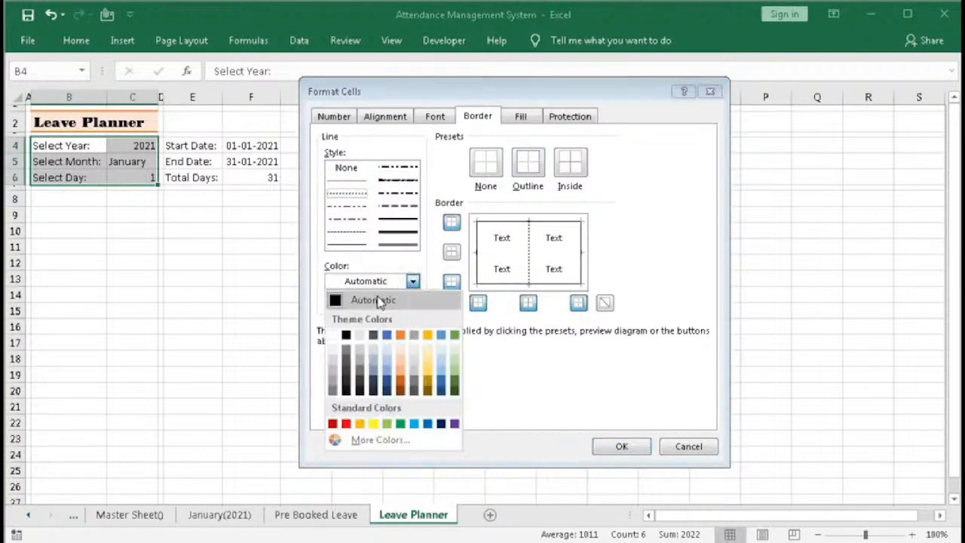
pyautogui.click(400, 337)
pyautogui.click(347, 193)
pyautogui.click(531, 241)
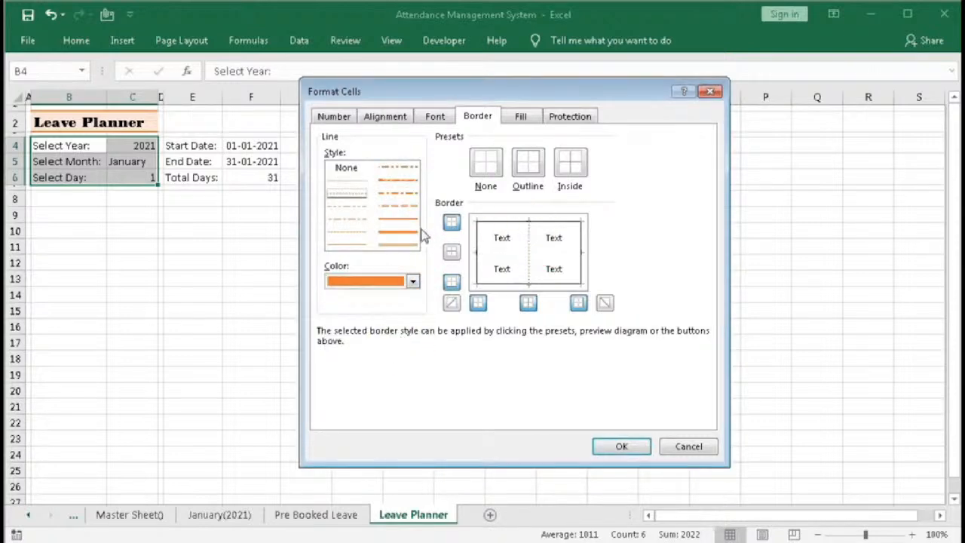
pyautogui.click(347, 245)
pyautogui.click(481, 239)
pyautogui.click(528, 163)
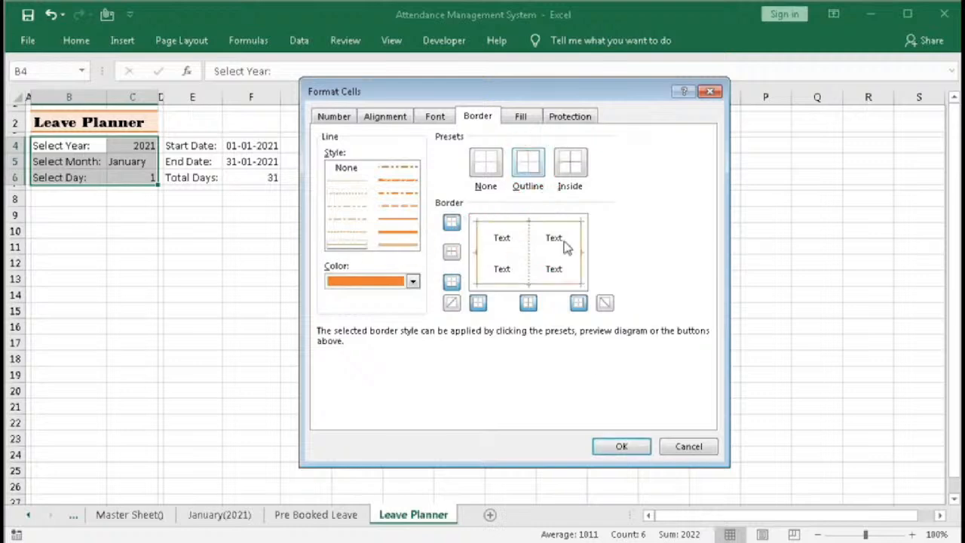
pyautogui.click(615, 448)
# Step: Fill the Select Year/Month/Day labels in B4:B6 light orange
pyautogui.click(113, 196)
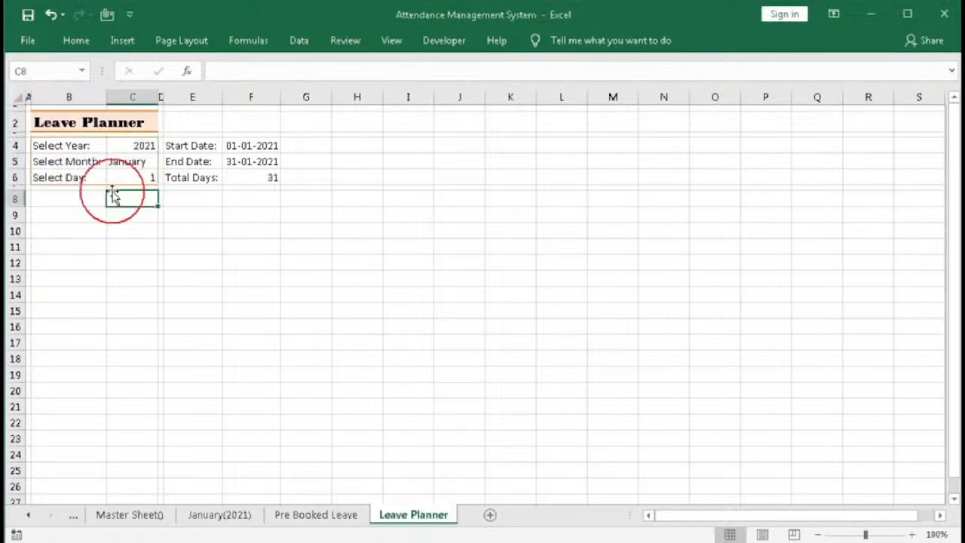
pyautogui.moveTo(68, 146); pyautogui.dragTo(85, 181)
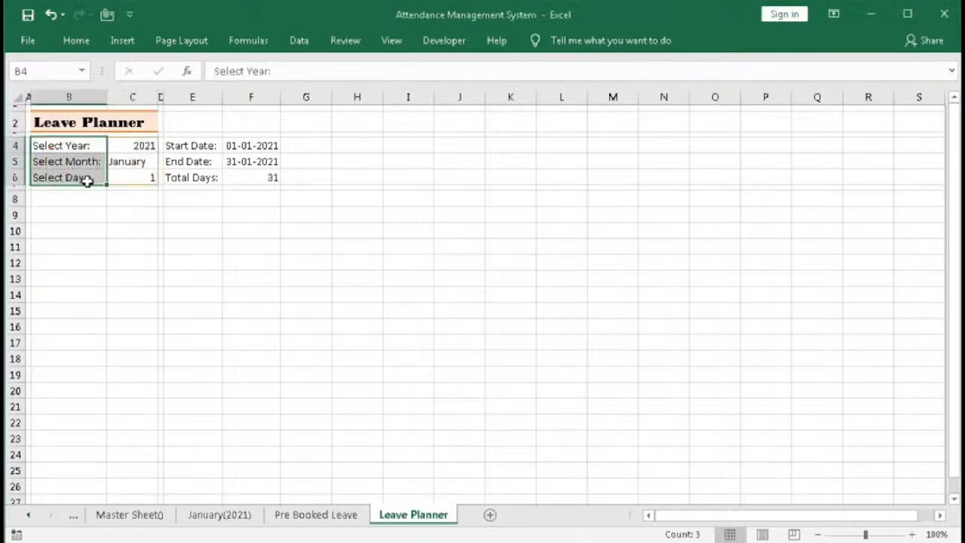
pyautogui.click(77, 41)
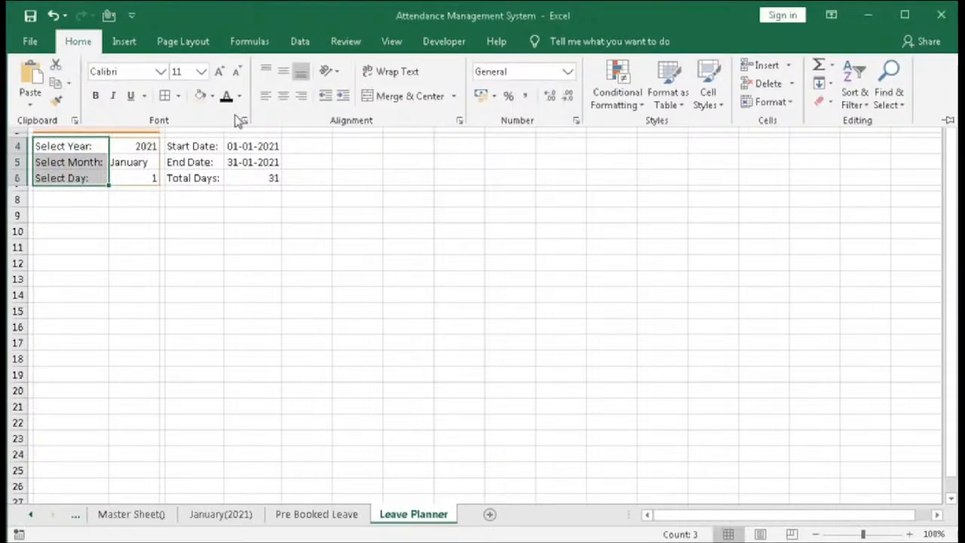
pyautogui.click(202, 97)
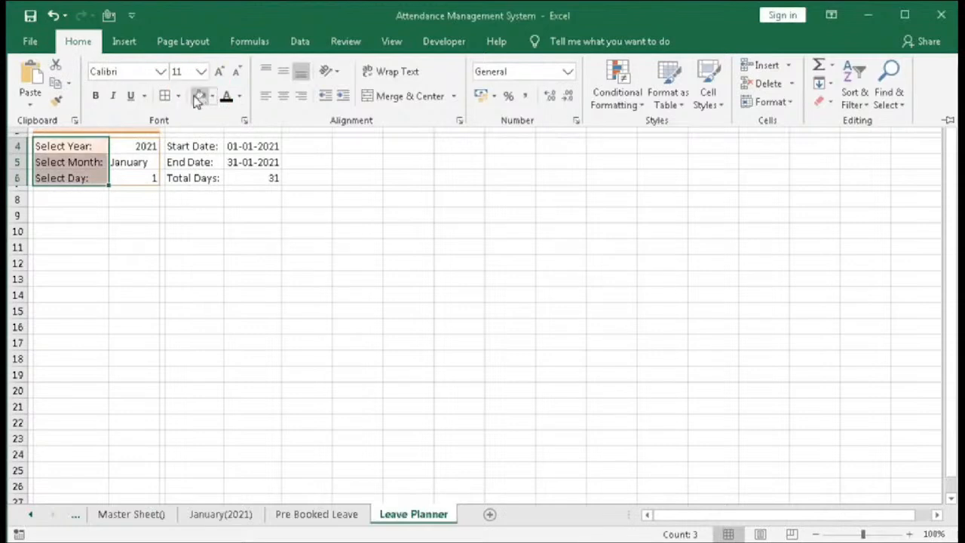
pyautogui.click(134, 159)
pyautogui.click(193, 280)
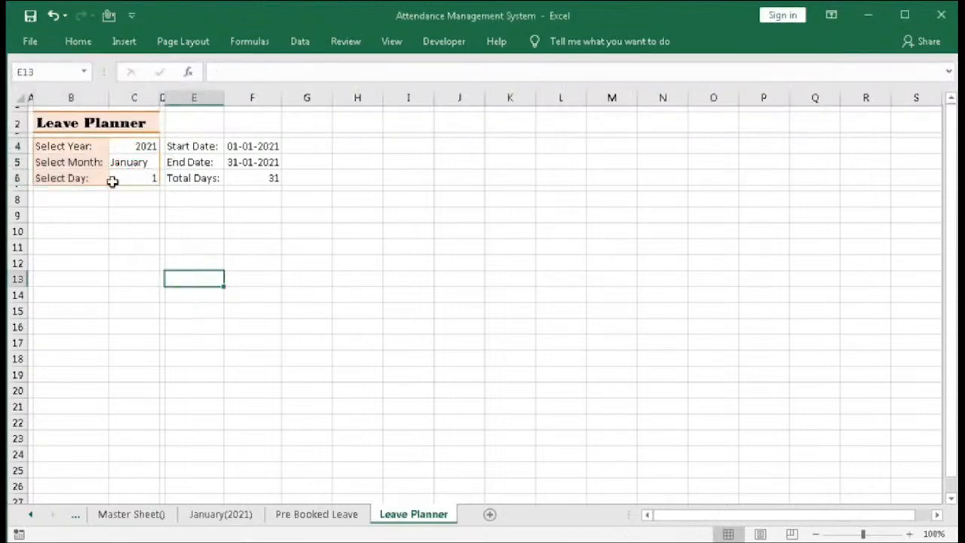
# Step: Reapply the orange borders to B4:C6 through More Borders
pyautogui.moveTo(82, 149); pyautogui.dragTo(136, 175)
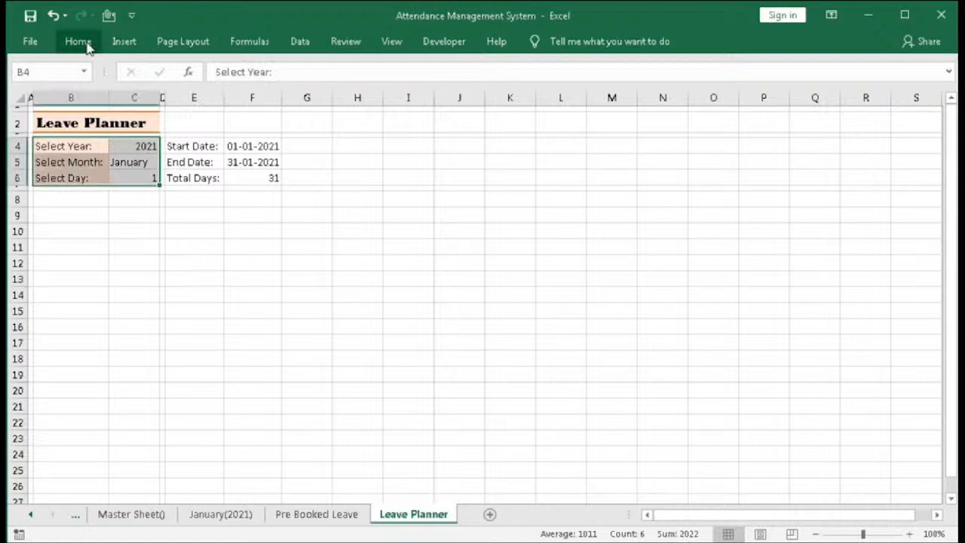
pyautogui.click(79, 42)
pyautogui.click(179, 96)
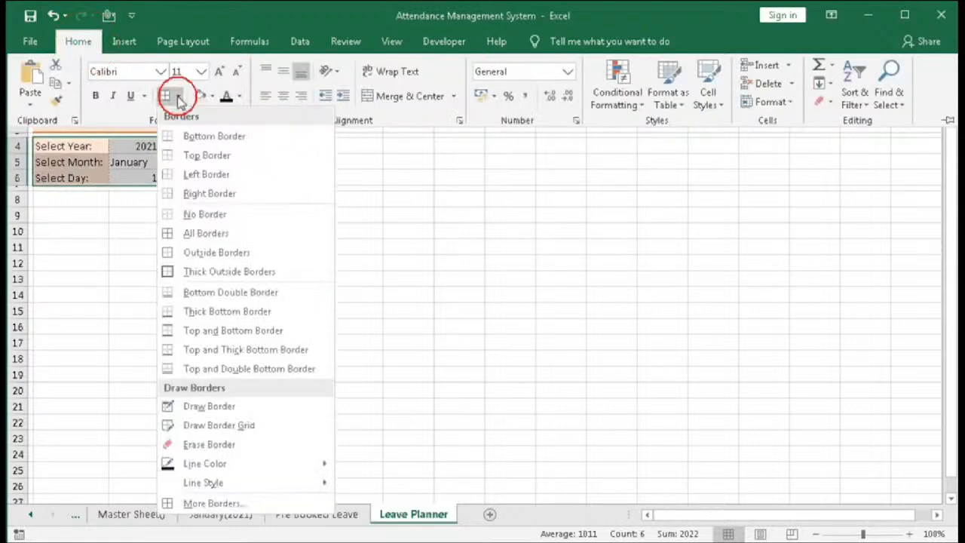
pyautogui.click(215, 503)
pyautogui.click(489, 254)
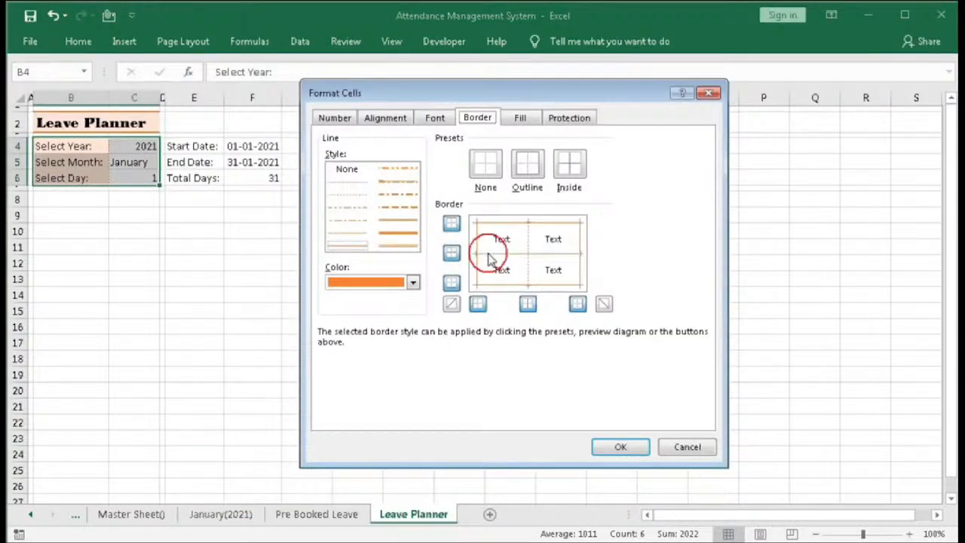
pyautogui.click(619, 446)
pyautogui.click(194, 230)
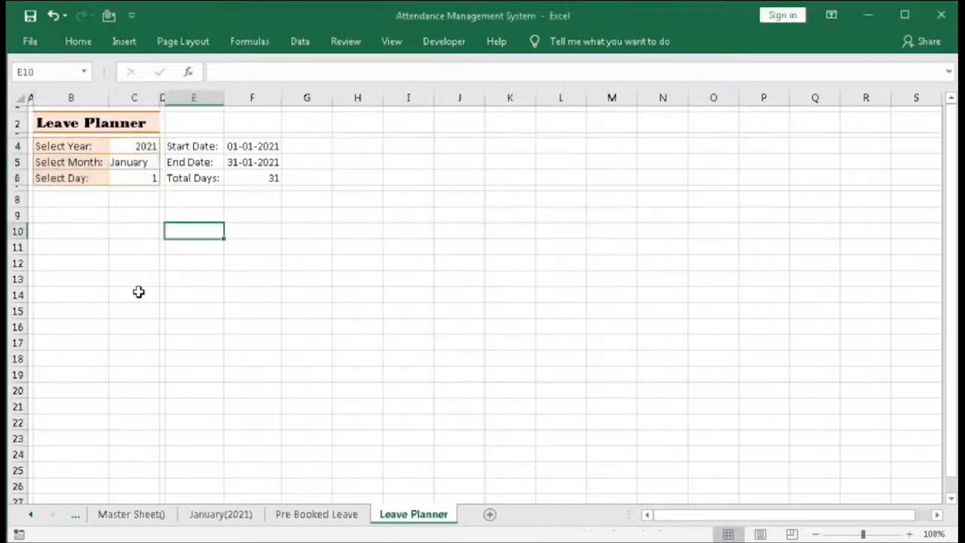
# Step: Copy B4:C6's orange styling onto the date block E4:F6 with Format Painter
pyautogui.moveTo(73, 146); pyautogui.dragTo(133, 177)
pyautogui.click(79, 42)
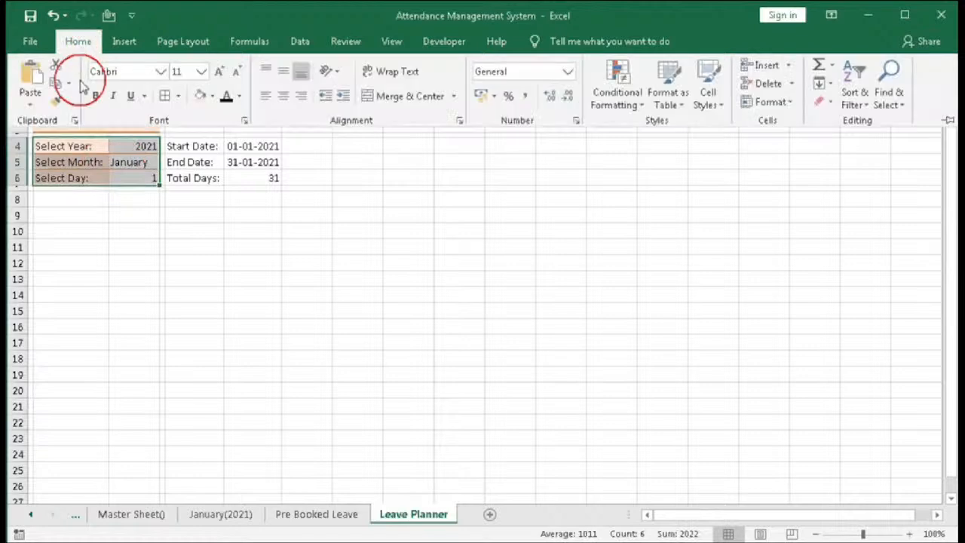
pyautogui.click(57, 103)
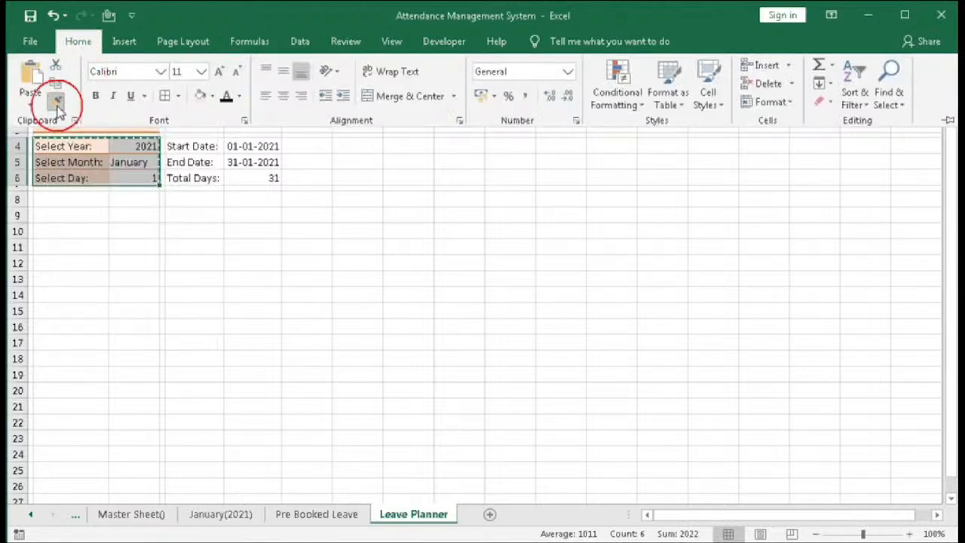
pyautogui.click(183, 151)
pyautogui.moveTo(183, 144); pyautogui.dragTo(259, 175)
# Step: Widen column C so the block's values fit
pyautogui.click(357, 217)
pyautogui.moveTo(157, 103); pyautogui.dragTo(199, 101)
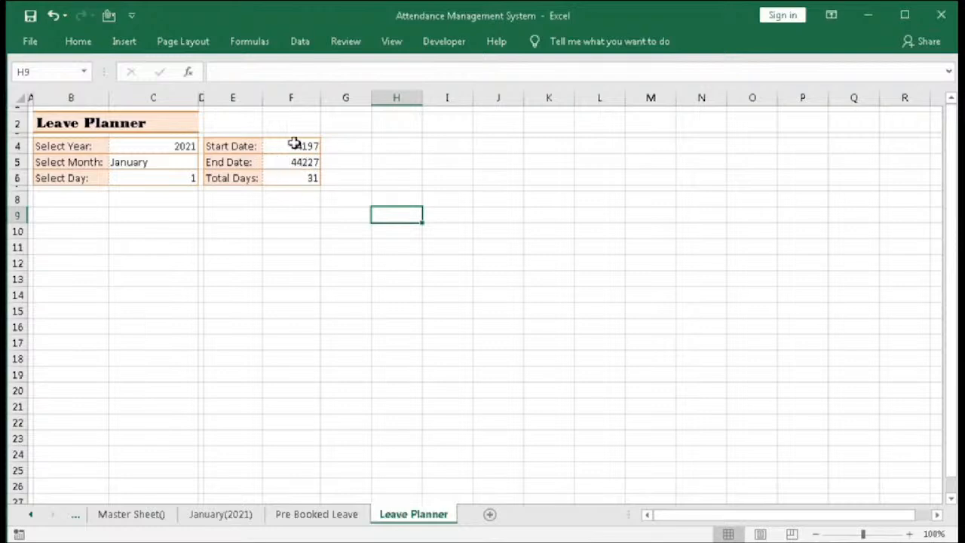
pyautogui.moveTo(295, 146); pyautogui.dragTo(293, 161)
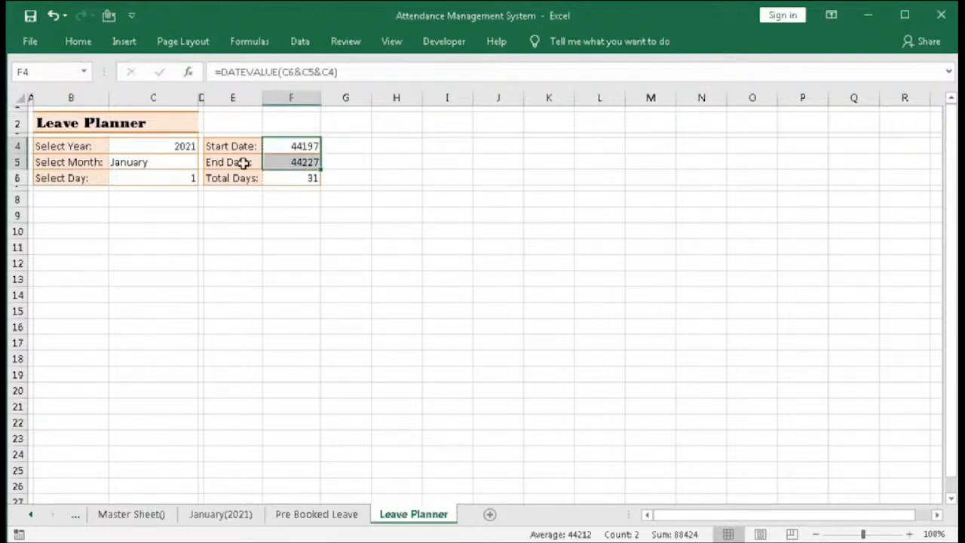
# Step: Apply the custom format DD-MM-YYYY to F4:F5, showing 01-01-2021 and 31-01-2021
pyautogui.rightClick(288, 151)
pyautogui.click(360, 423)
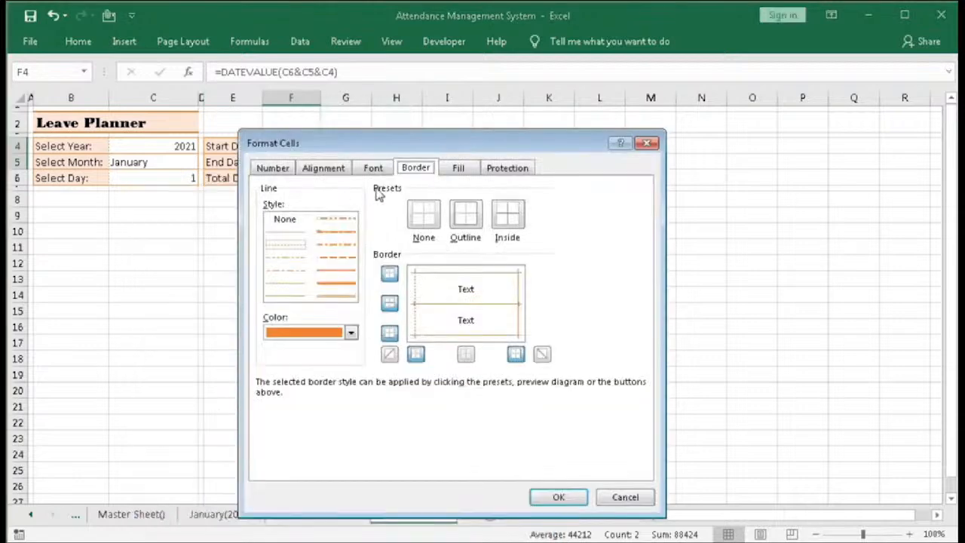
pyautogui.click(275, 169)
pyautogui.click(291, 318)
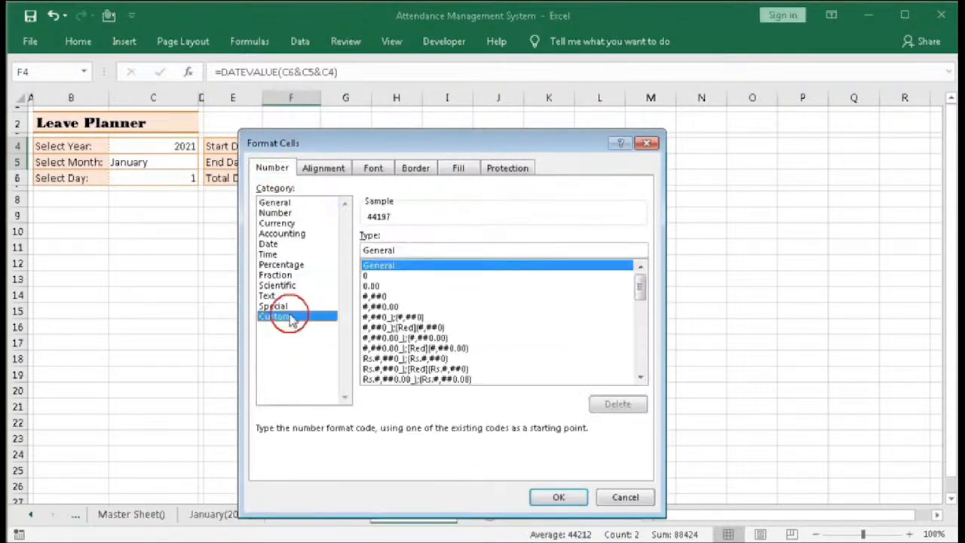
pyautogui.moveTo(409, 250); pyautogui.dragTo(300, 249)
pyautogui.write('DD')
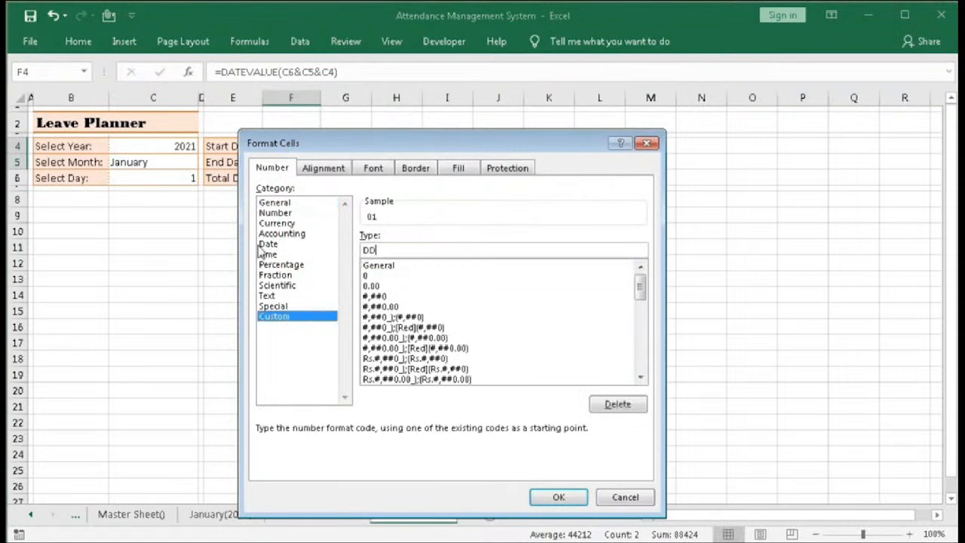
pyautogui.write('-MM-YYYY')
pyautogui.click(559, 496)
pyautogui.click(64, 197)
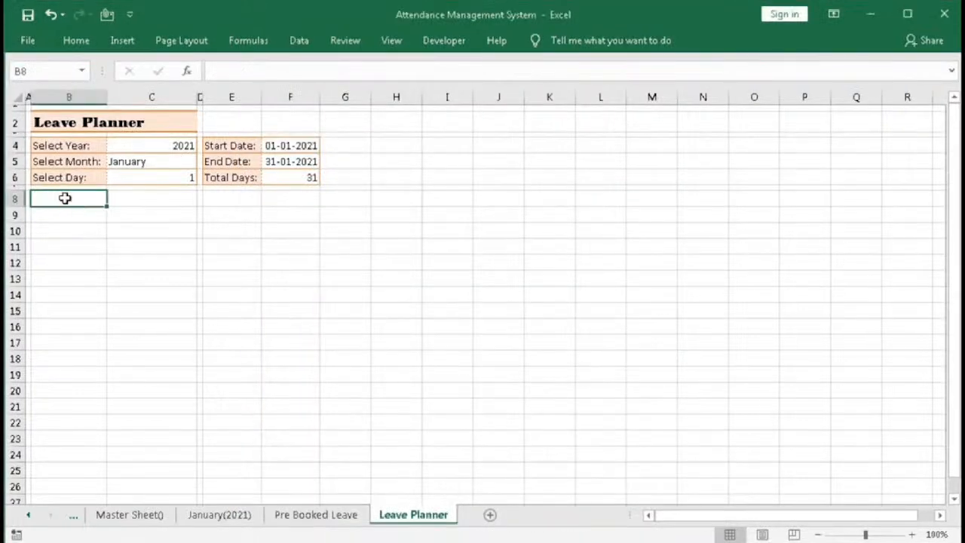
# Step: Enter the headers Emp ID in B8 and Employee Name in C8
pyautogui.write('e')
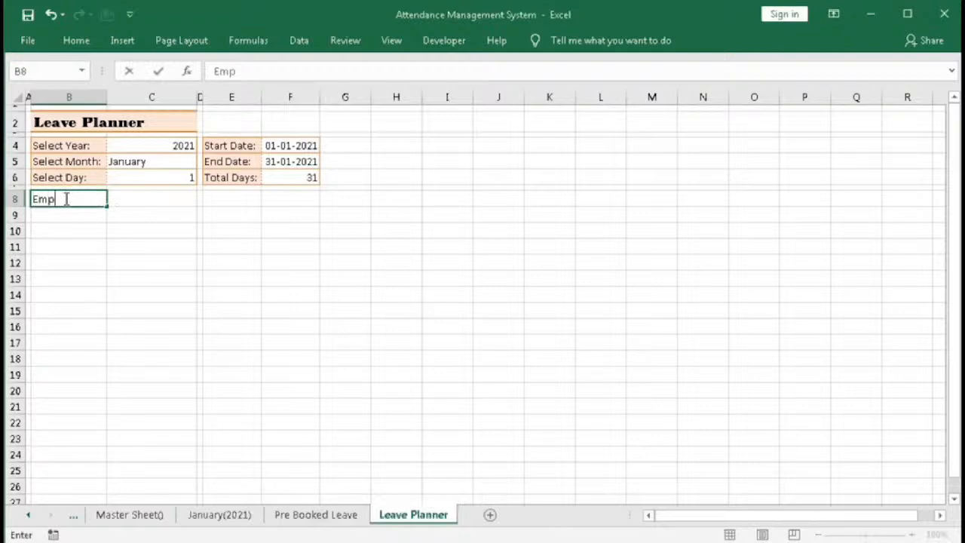
pyautogui.press('Tab')
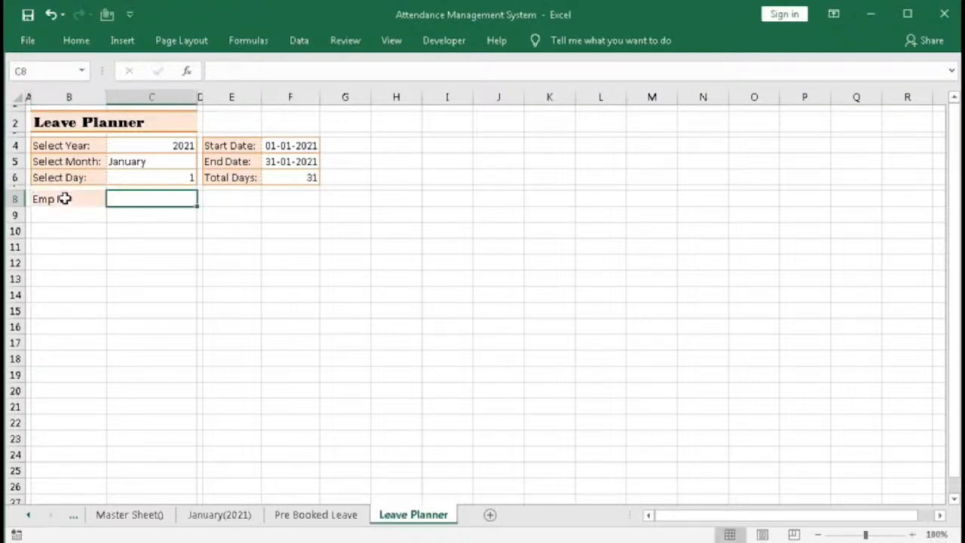
pyautogui.write('Em')
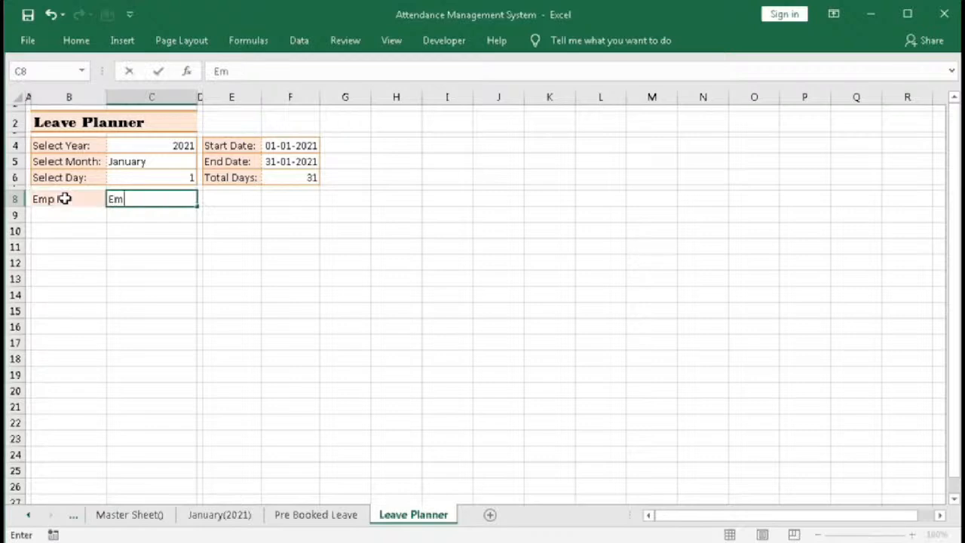
pyautogui.write('ployee Name')
pyautogui.press('Return')
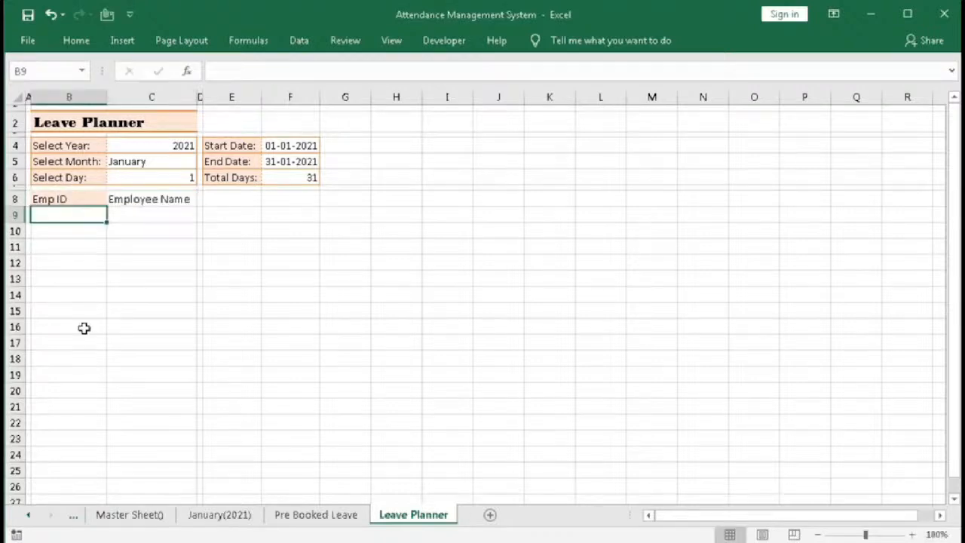
# Step: Merge B8:B9 and C8:C9 into single header cells
pyautogui.moveTo(61, 200); pyautogui.dragTo(58, 211)
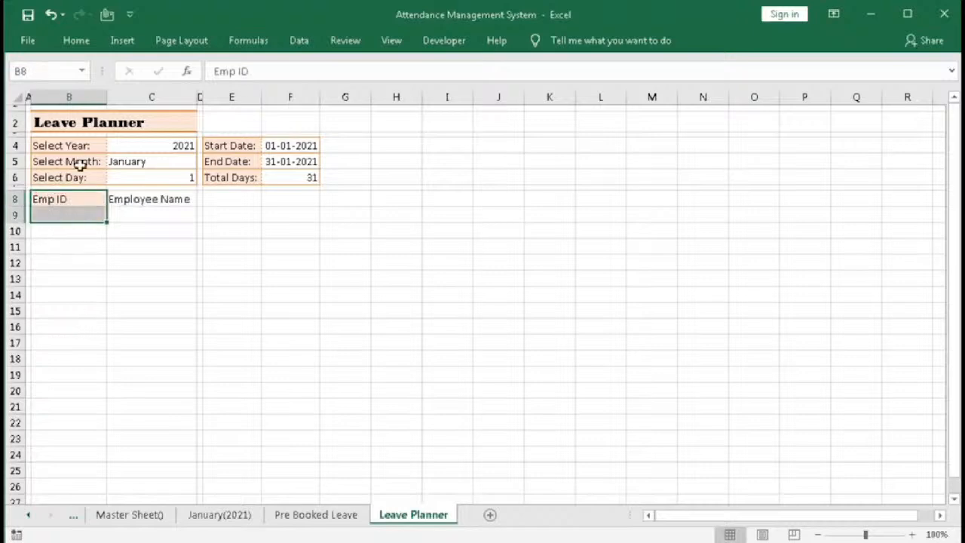
pyautogui.click(75, 40)
pyautogui.click(399, 95)
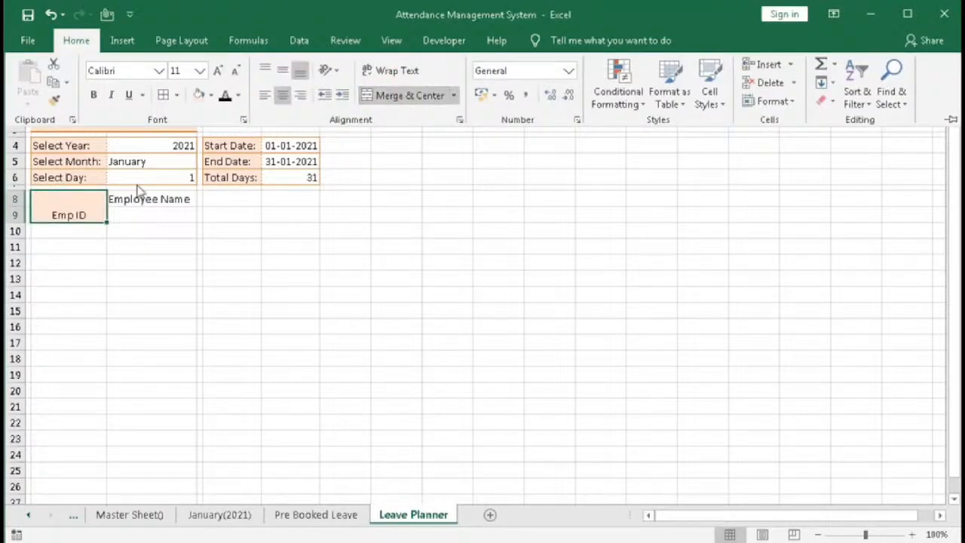
pyautogui.click(137, 199)
pyautogui.moveTo(118, 195); pyautogui.dragTo(134, 213)
pyautogui.click(76, 40)
pyautogui.click(401, 95)
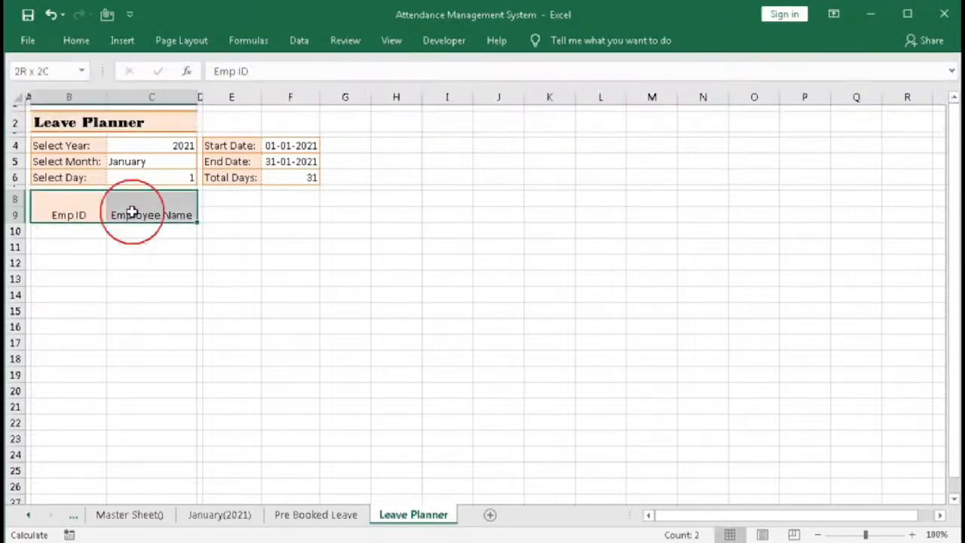
# Step: Align both headers left and centre them vertically
pyautogui.click(80, 40)
pyautogui.click(266, 95)
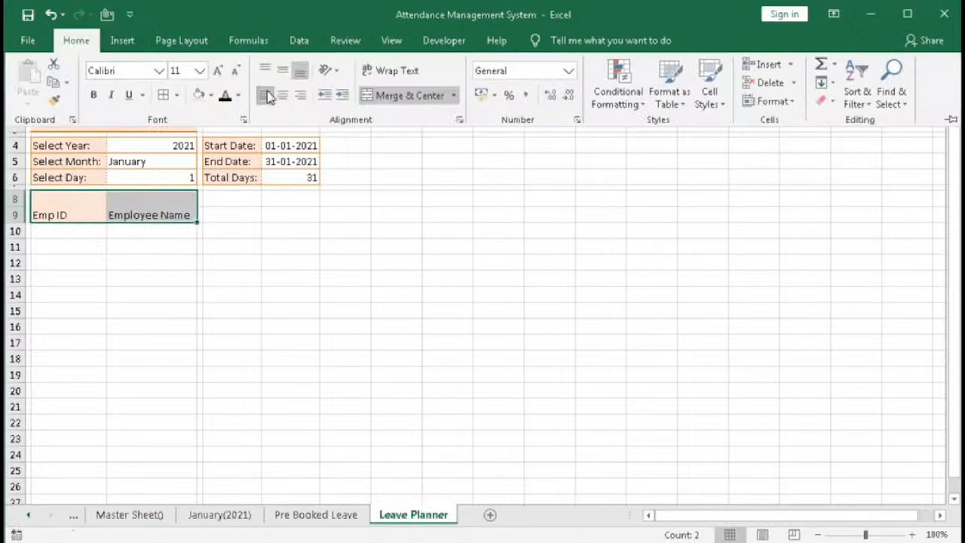
pyautogui.click(281, 90)
pyautogui.click(276, 71)
pyautogui.click(269, 93)
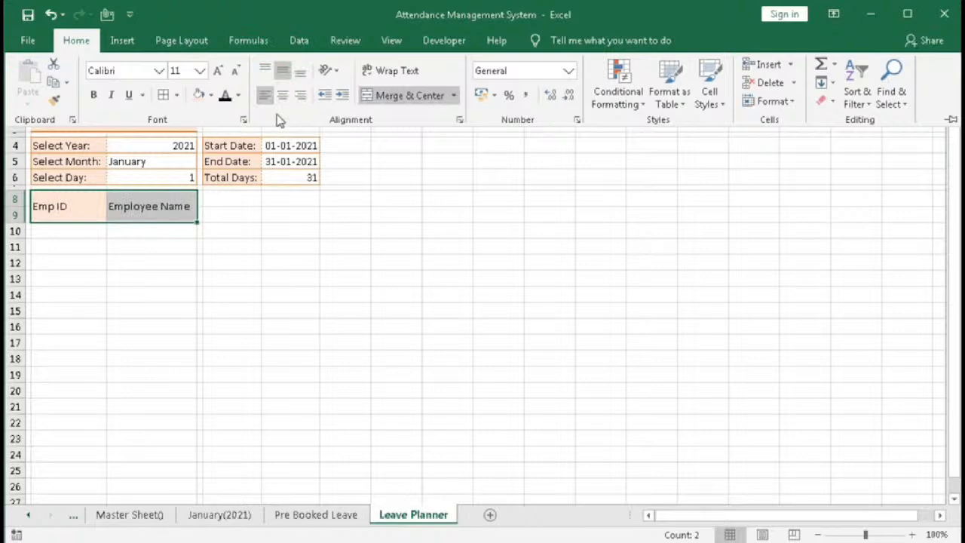
pyautogui.click(222, 204)
pyautogui.click(221, 202)
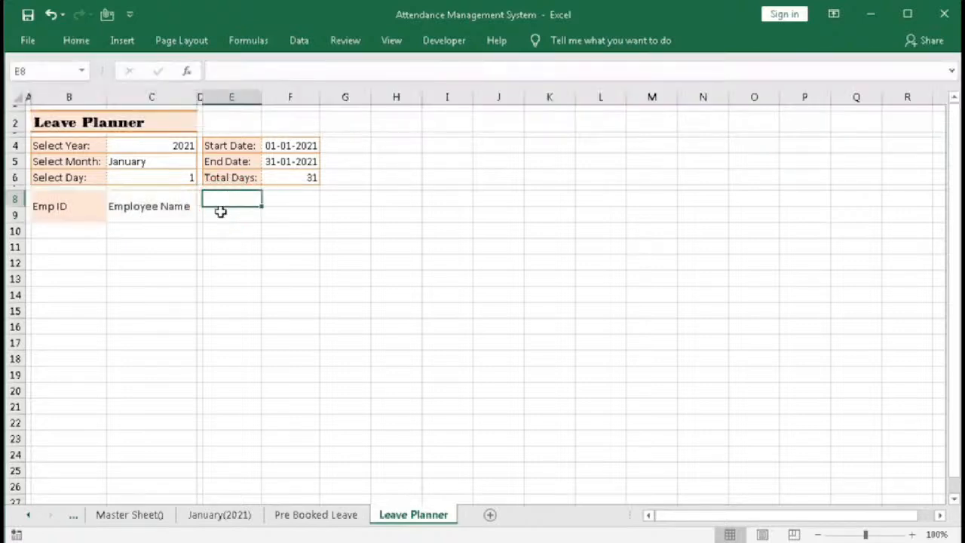
# Step: Link E9 to the start date with =F4
pyautogui.moveTo(220, 214); pyautogui.dragTo(897, 214)
pyautogui.moveTo(217, 199); pyautogui.dragTo(409, 197)
pyautogui.click(232, 215)
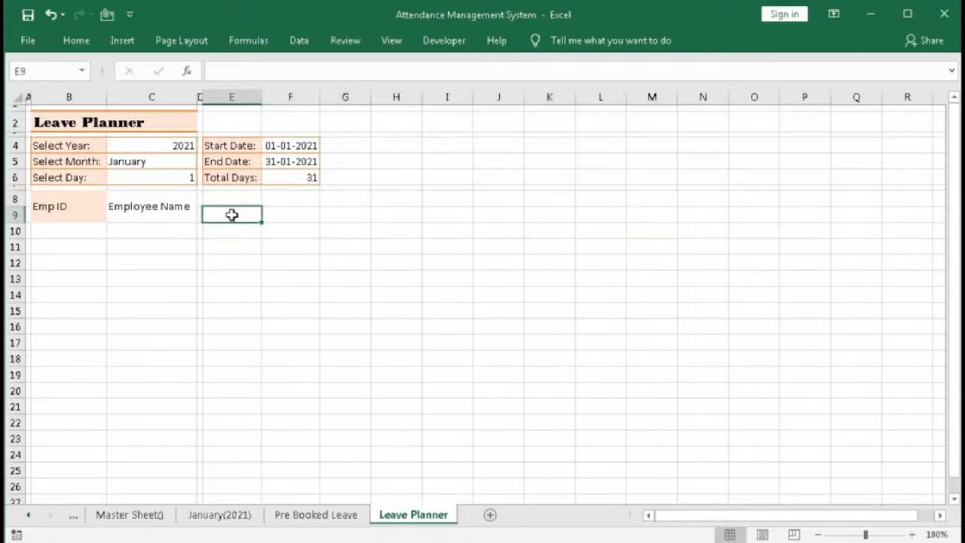
pyautogui.write('=')
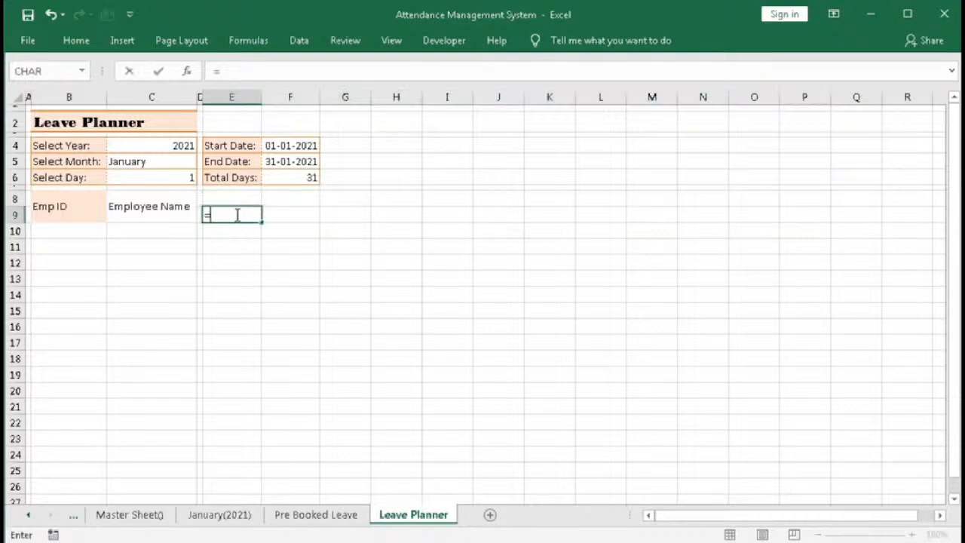
pyautogui.click(275, 146)
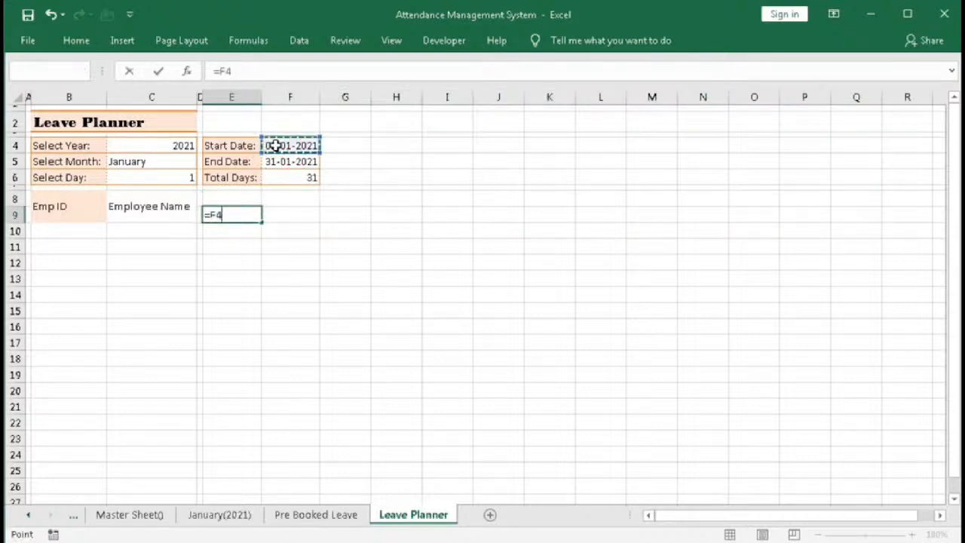
pyautogui.press('Return')
# Step: Enter =IF(E9<$F$5,E9+1,"") in F9 to give the following day
pyautogui.click(231, 215)
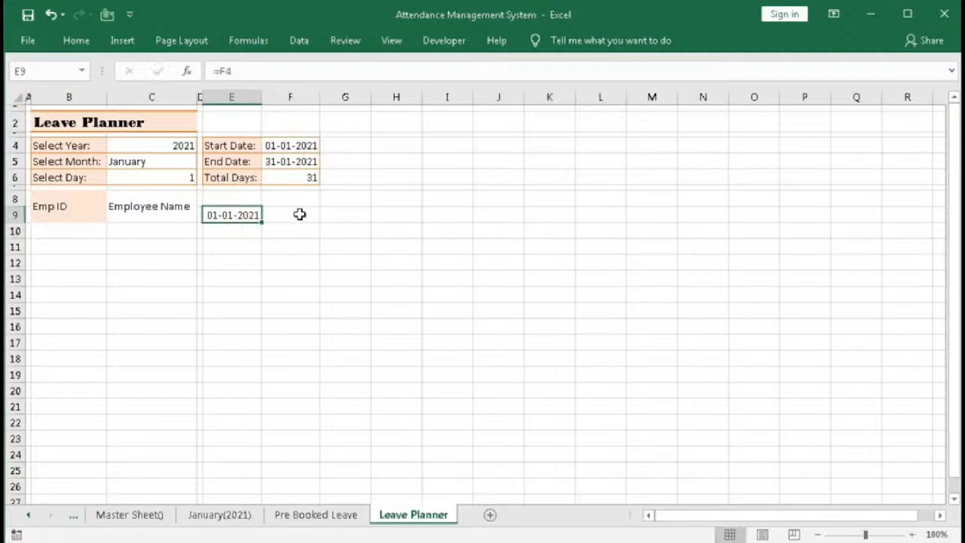
pyautogui.click(288, 212)
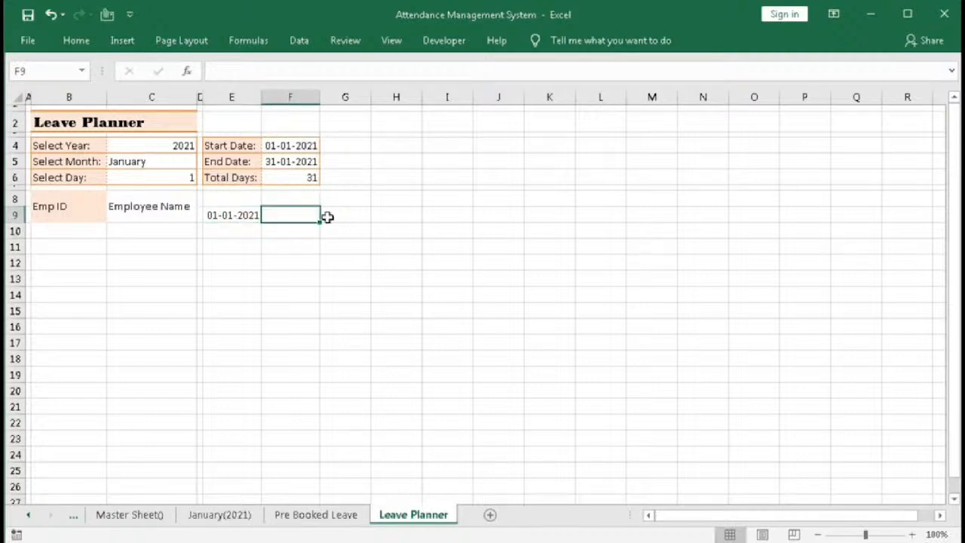
pyautogui.write('=if')
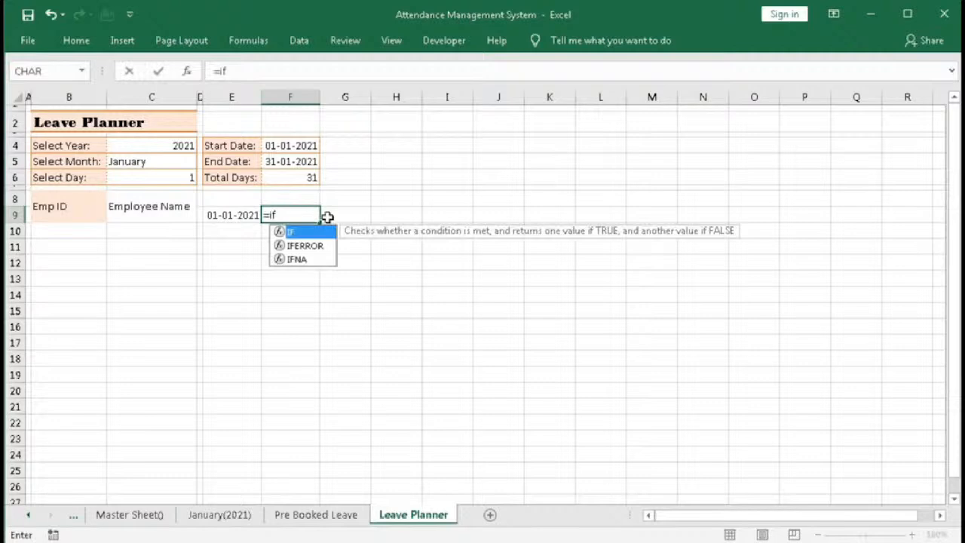
pyautogui.write('(')
pyautogui.click(217, 216)
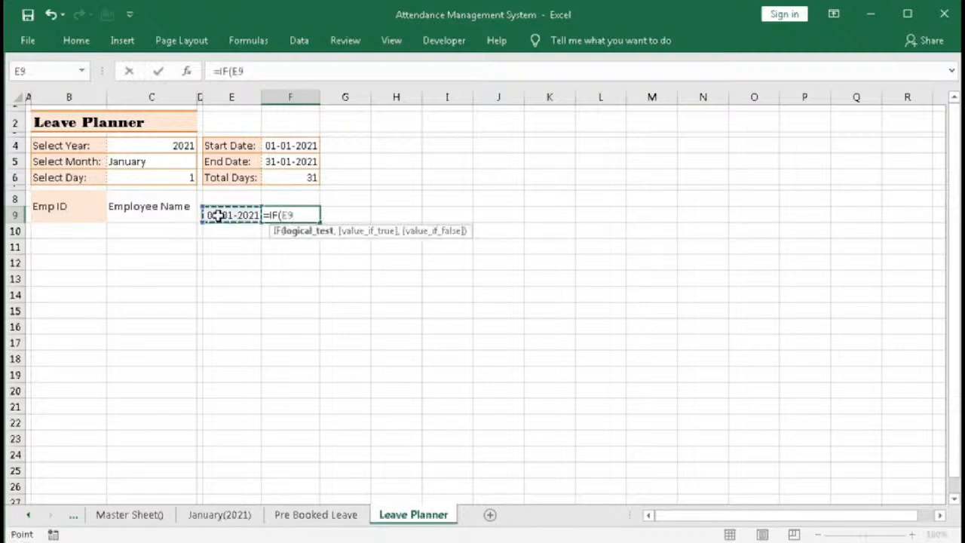
pyautogui.write('<')
pyautogui.click(279, 162)
pyautogui.press('F4')
pyautogui.write(',')
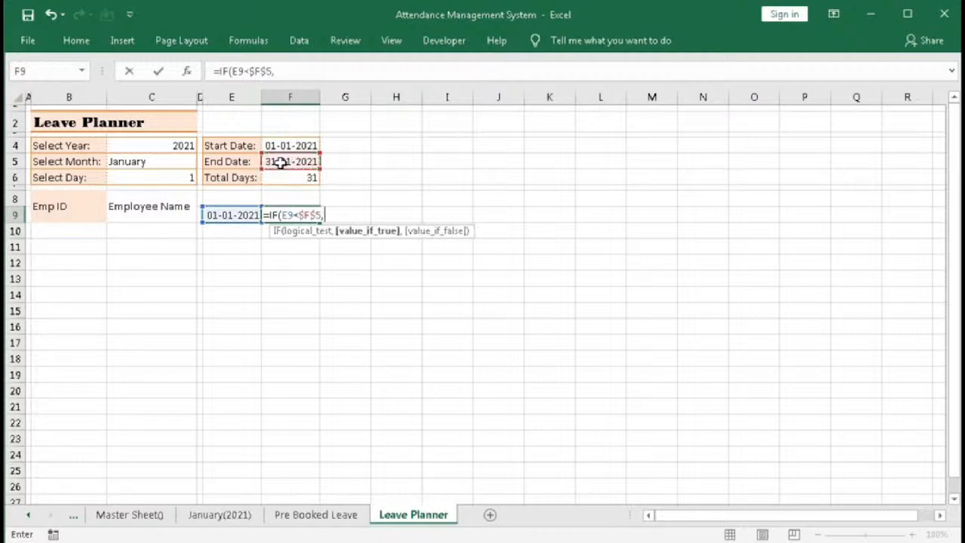
pyautogui.click(218, 217)
pyautogui.write('+1,')
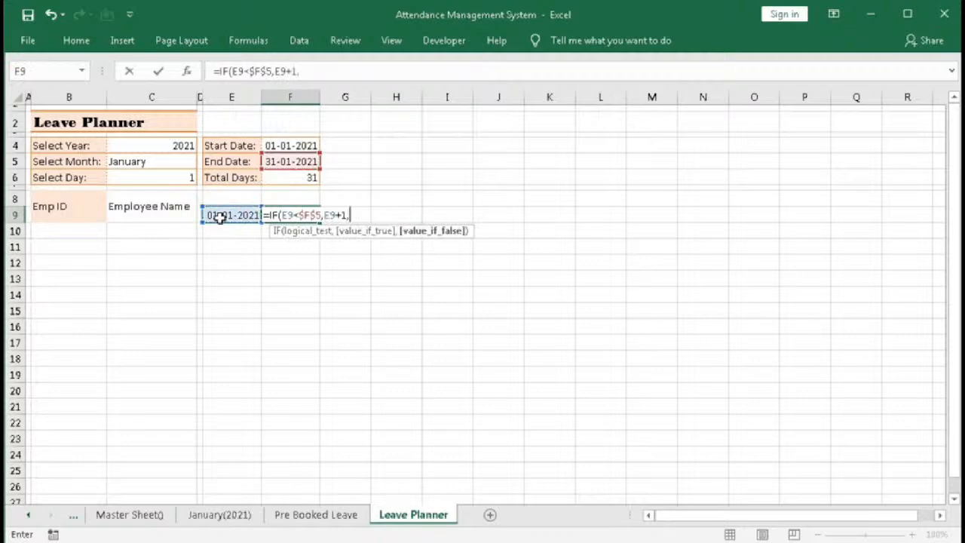
pyautogui.write('"")')
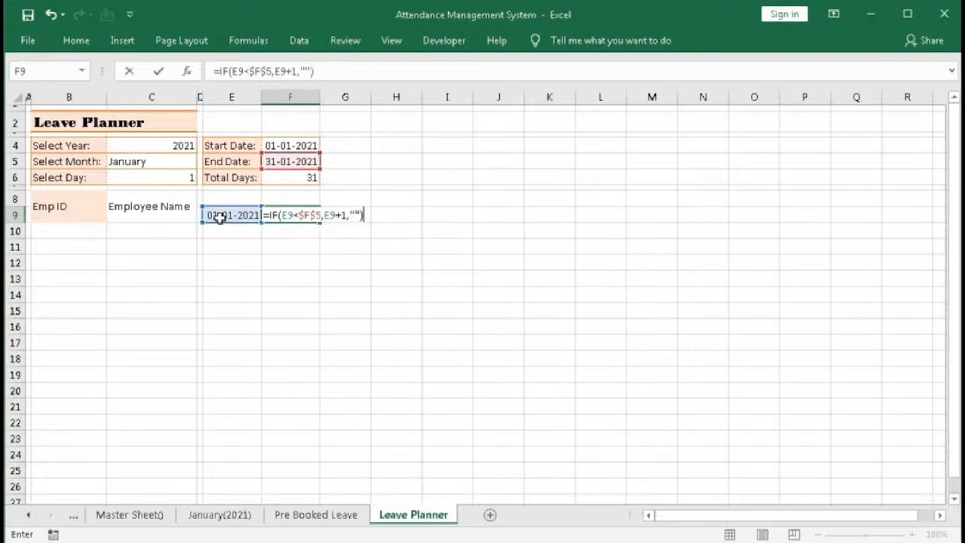
pyautogui.press('Return')
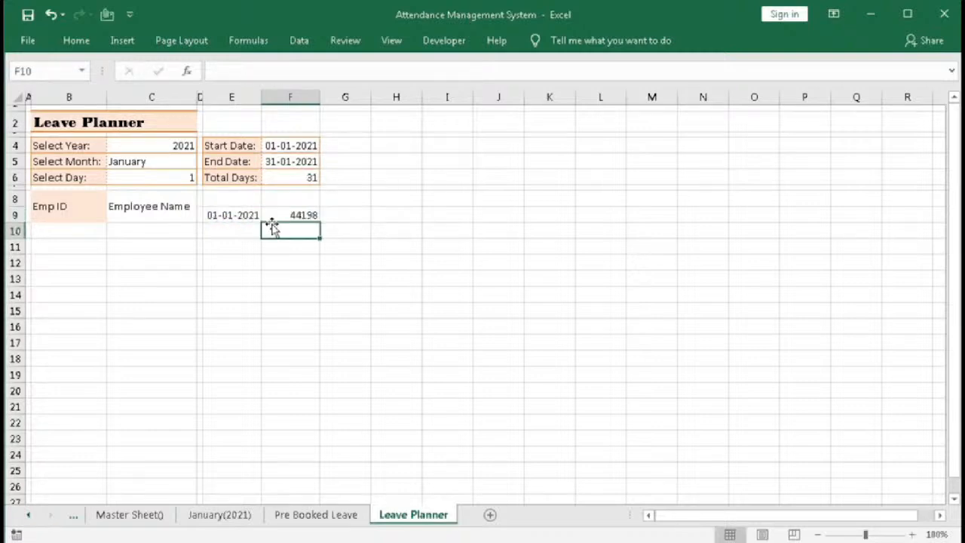
pyautogui.click(303, 215)
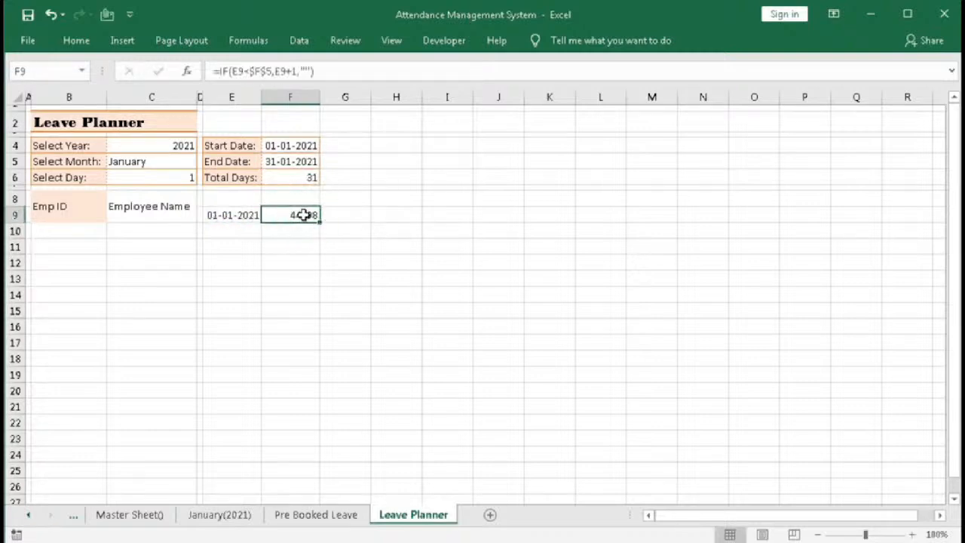
pyautogui.moveTo(246, 217); pyautogui.dragTo(267, 216)
# Step: Give E9:F9 the custom format dd so dates show as day numbers
pyautogui.rightClick(254, 216)
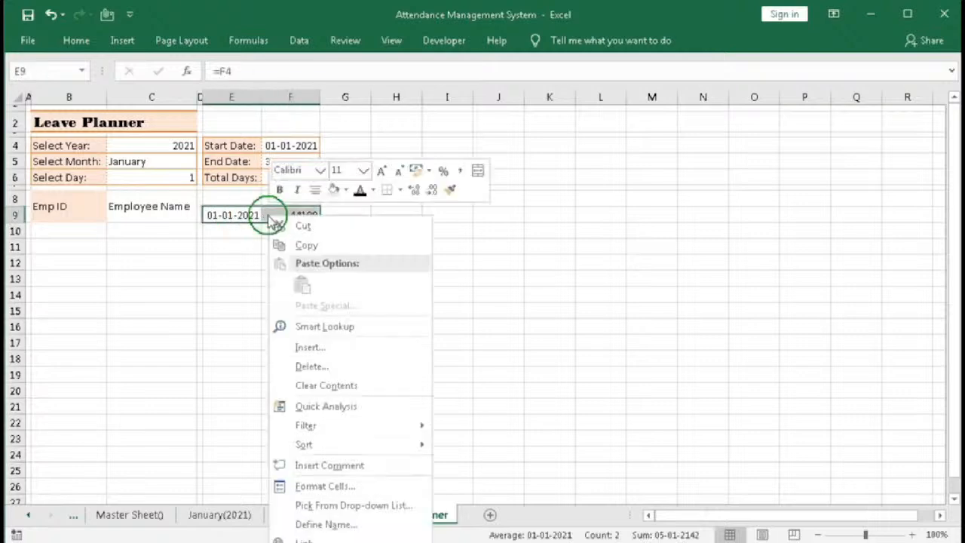
pyautogui.click(324, 486)
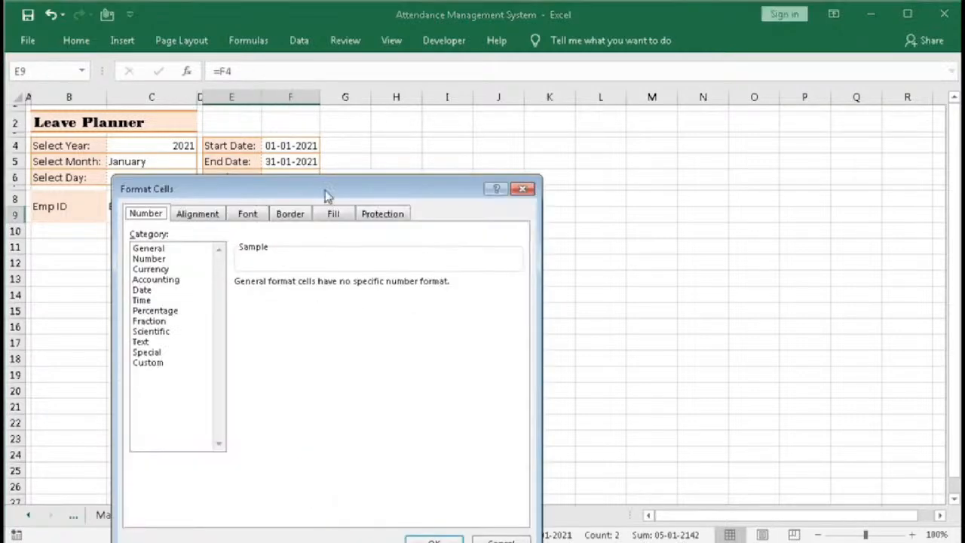
pyautogui.click(168, 294)
pyautogui.doubleClick(291, 224)
pyautogui.write('dd')
pyautogui.click(447, 474)
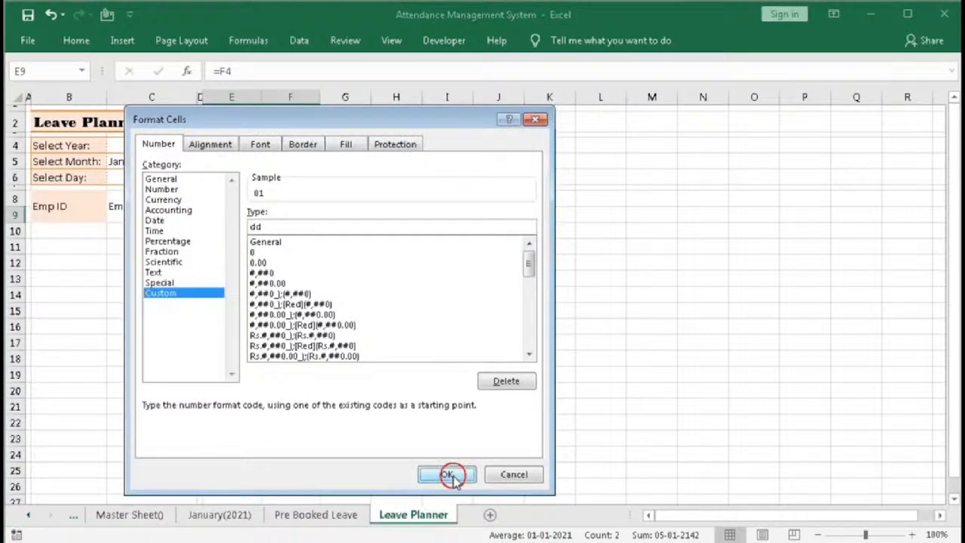
pyautogui.click(315, 278)
# Step: Fill F9's formula right to AI9, giving days 01 to 31
pyautogui.click(287, 220)
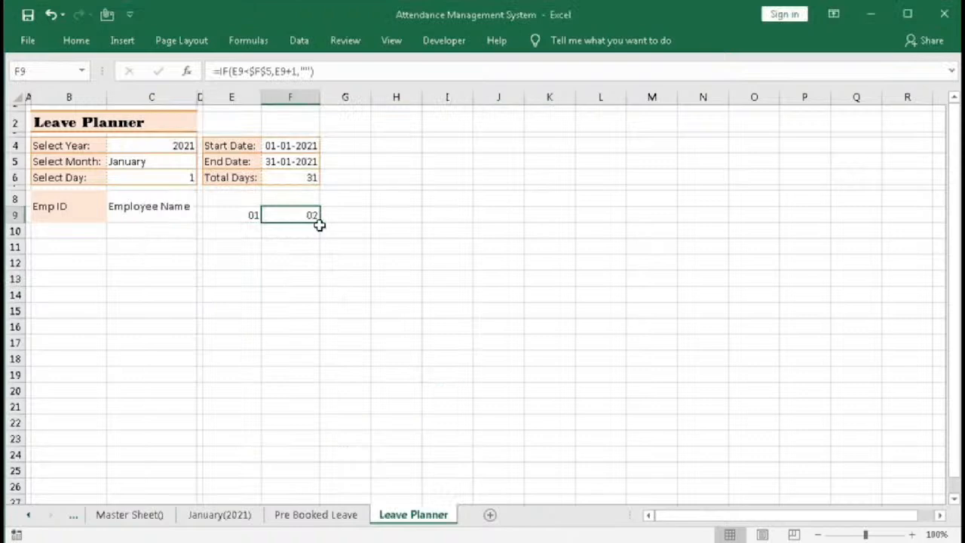
pyautogui.moveTo(321, 223); pyautogui.dragTo(890, 221)
pyautogui.click(891, 292)
# Step: Set the width of columns E through AI to 3.57
pyautogui.moveTo(868, 98); pyautogui.dragTo(85, 83)
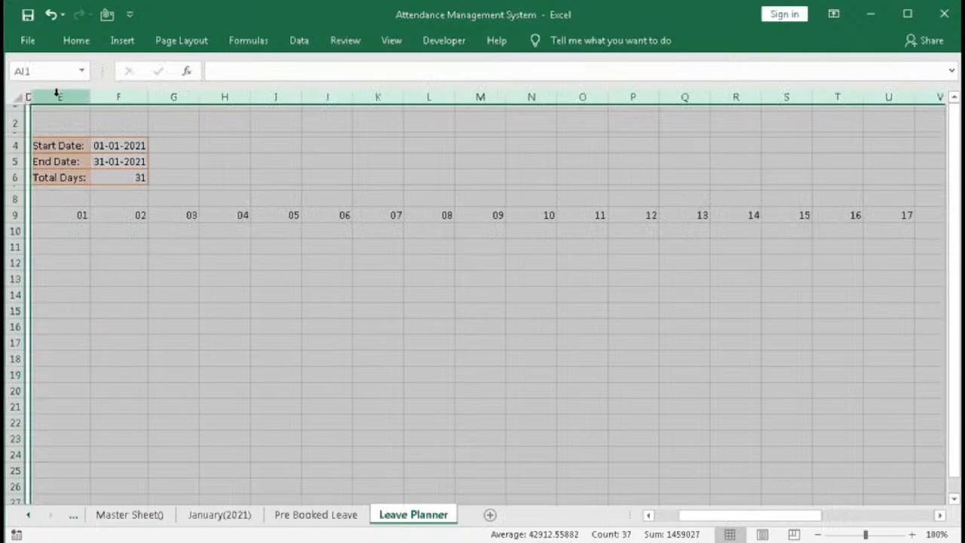
pyautogui.rightClick(57, 95)
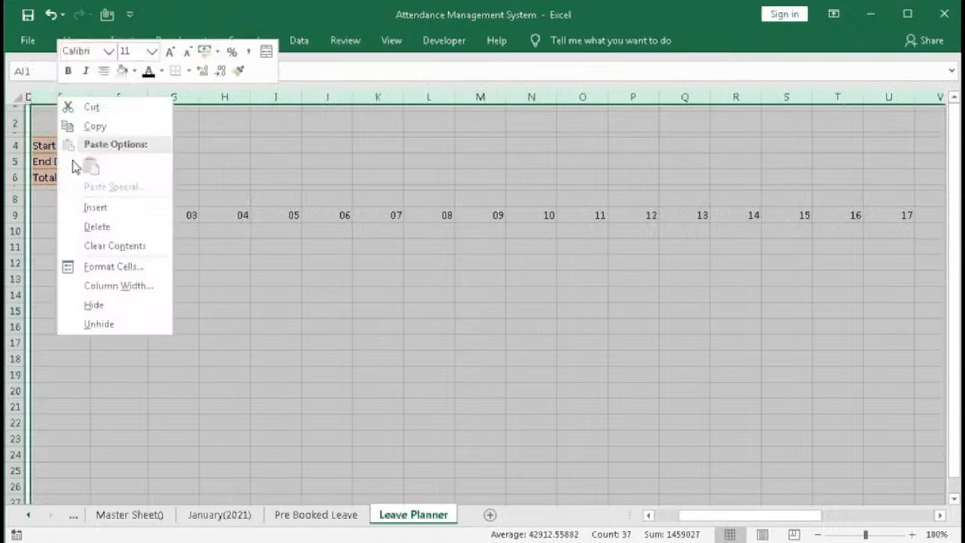
pyautogui.click(111, 287)
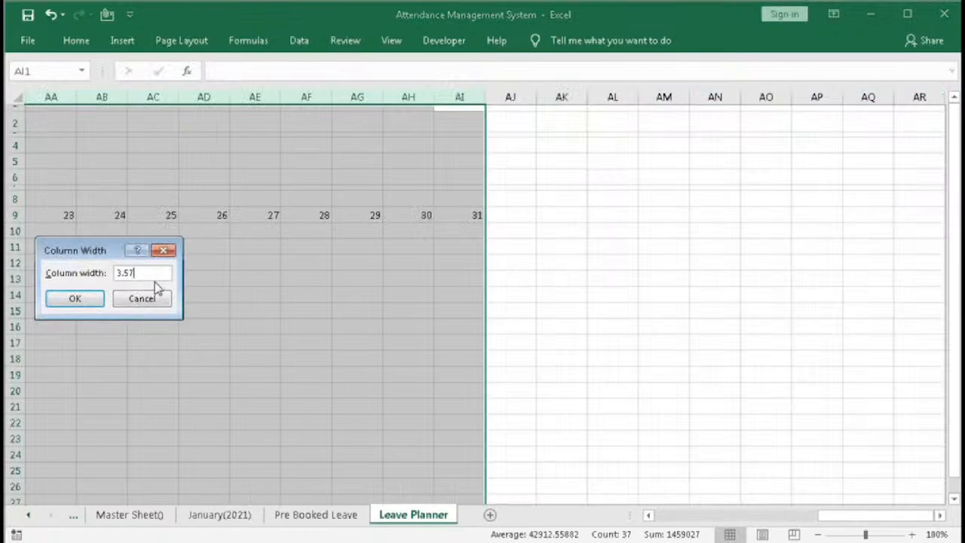
pyautogui.write('3.57')
pyautogui.press('Return')
pyautogui.moveTo(835, 519); pyautogui.dragTo(651, 517)
# Step: Merge the Start Date, End Date and Total Days labels across E4:G4, E5:G5 and E6:G6, left-aligned
pyautogui.click(238, 145)
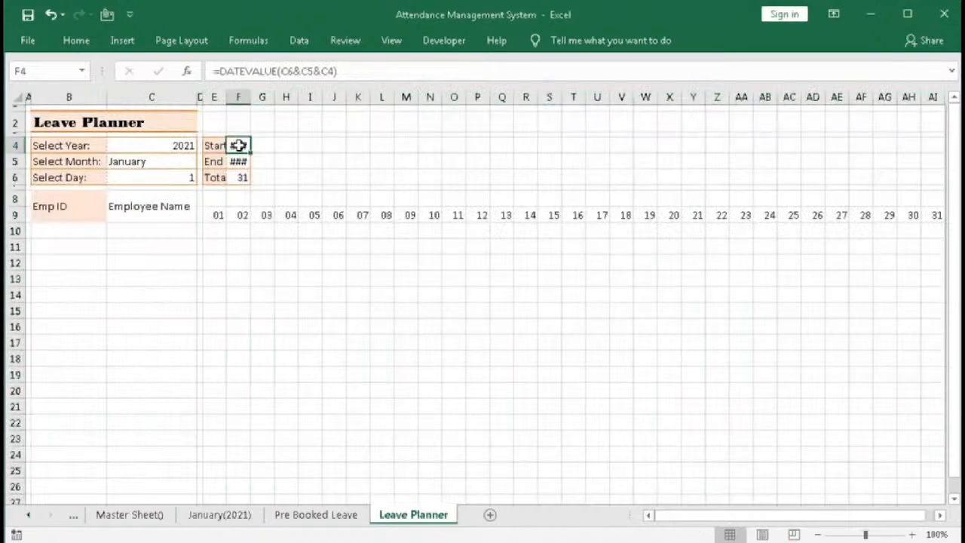
pyautogui.moveTo(244, 143); pyautogui.dragTo(329, 147)
pyautogui.moveTo(224, 143); pyautogui.dragTo(254, 144)
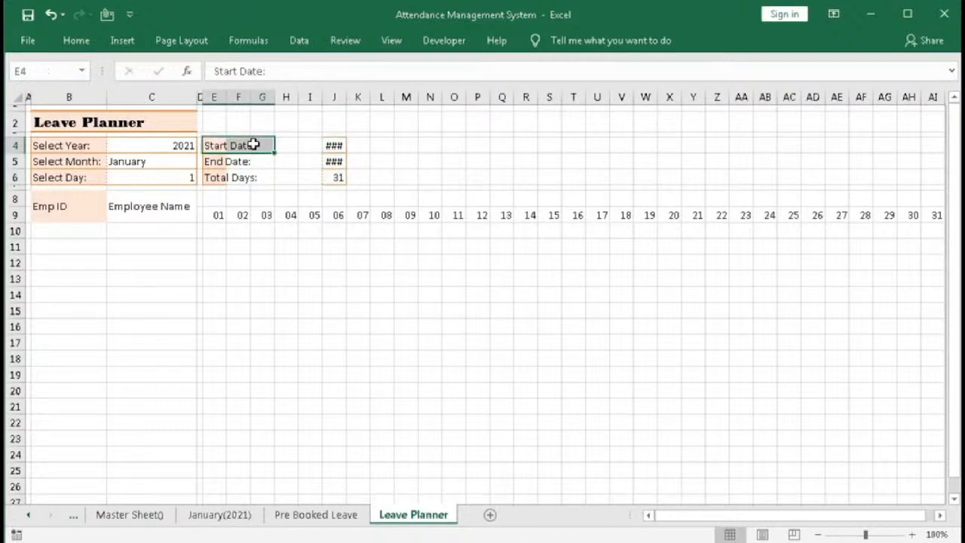
pyautogui.click(76, 40)
pyautogui.click(387, 95)
pyautogui.moveTo(230, 162); pyautogui.dragTo(258, 162)
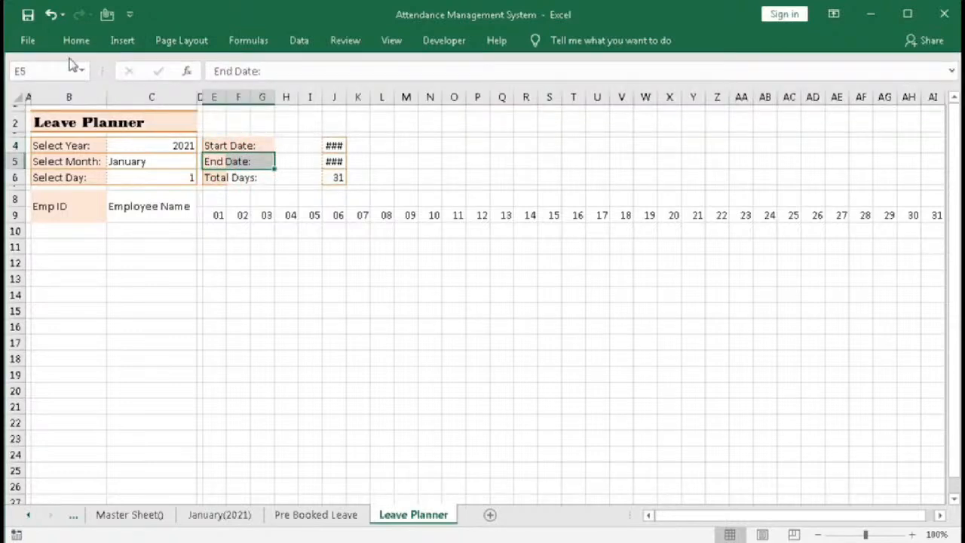
pyautogui.click(76, 40)
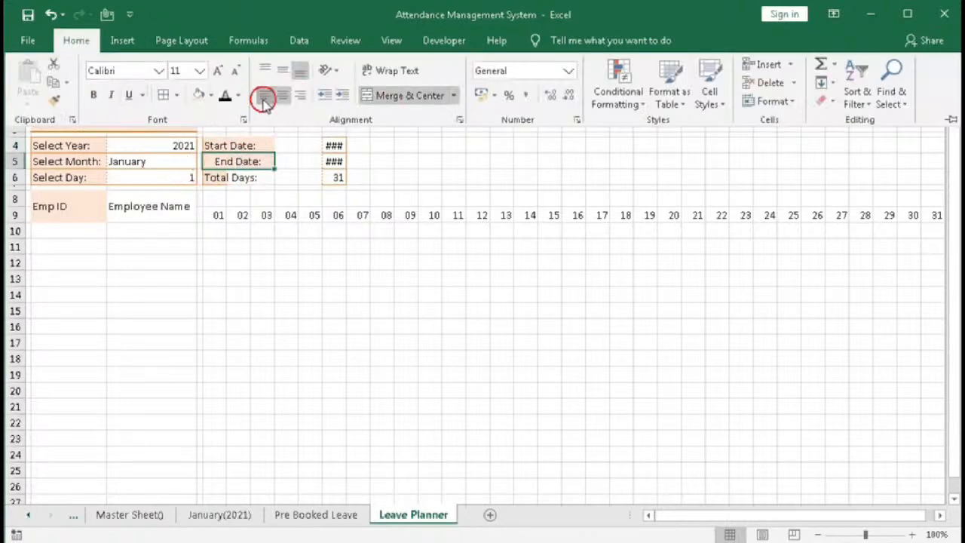
pyautogui.click(217, 179)
pyautogui.click(257, 177)
pyautogui.click(71, 43)
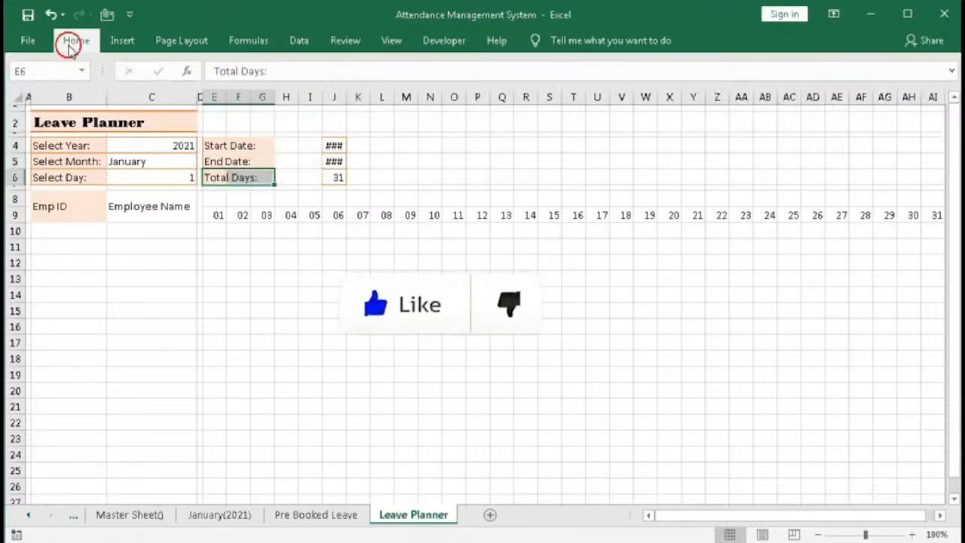
pyautogui.click(407, 96)
pyautogui.click(263, 98)
# Step: Merge the 01-01-2021, 31-01-2021 and 31 values across H4:J4, H5:J5 and H6:J6, left-aligned
pyautogui.click(312, 163)
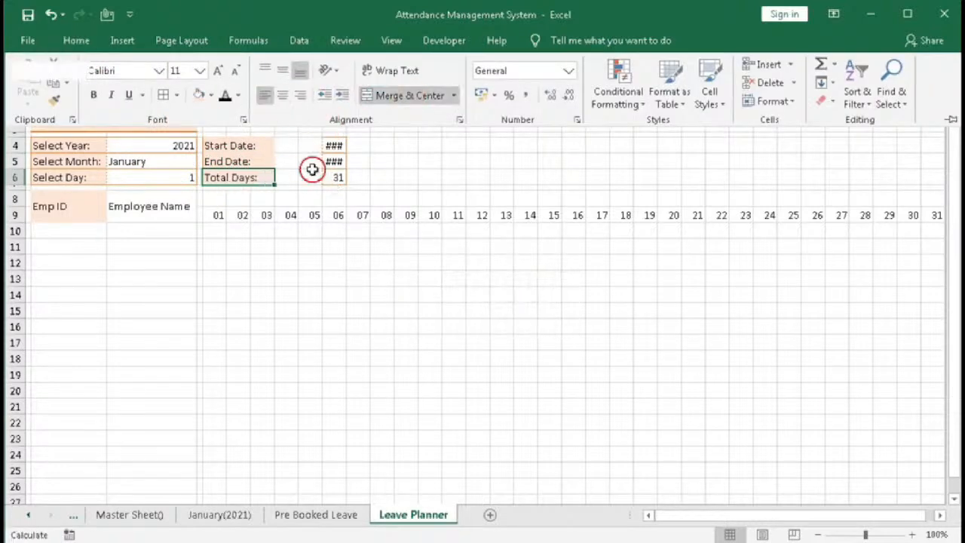
pyautogui.moveTo(287, 149); pyautogui.dragTo(330, 144)
pyautogui.click(76, 40)
pyautogui.click(297, 85)
pyautogui.click(263, 95)
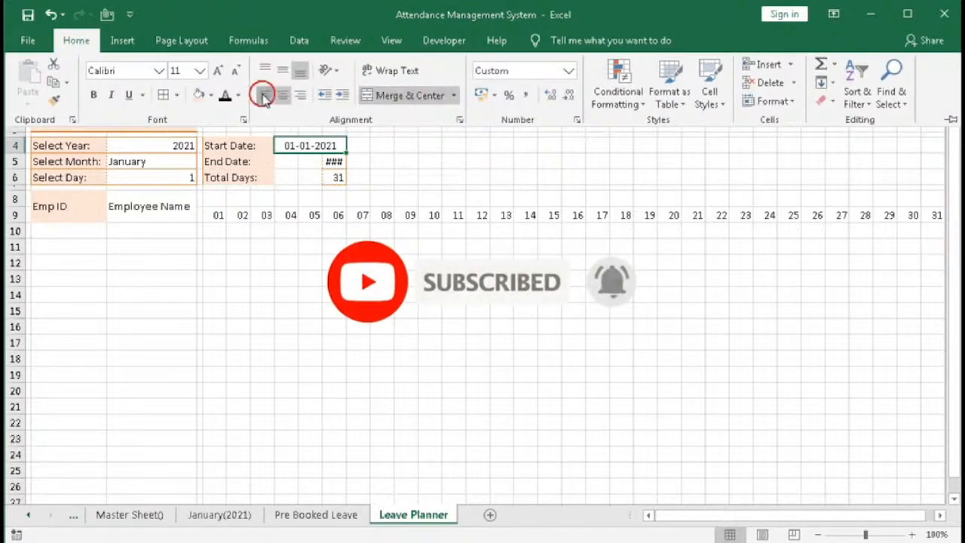
pyautogui.click(283, 160)
pyautogui.moveTo(284, 160); pyautogui.dragTo(332, 177)
pyautogui.click(76, 40)
pyautogui.click(365, 95)
pyautogui.click(265, 95)
pyautogui.click(76, 40)
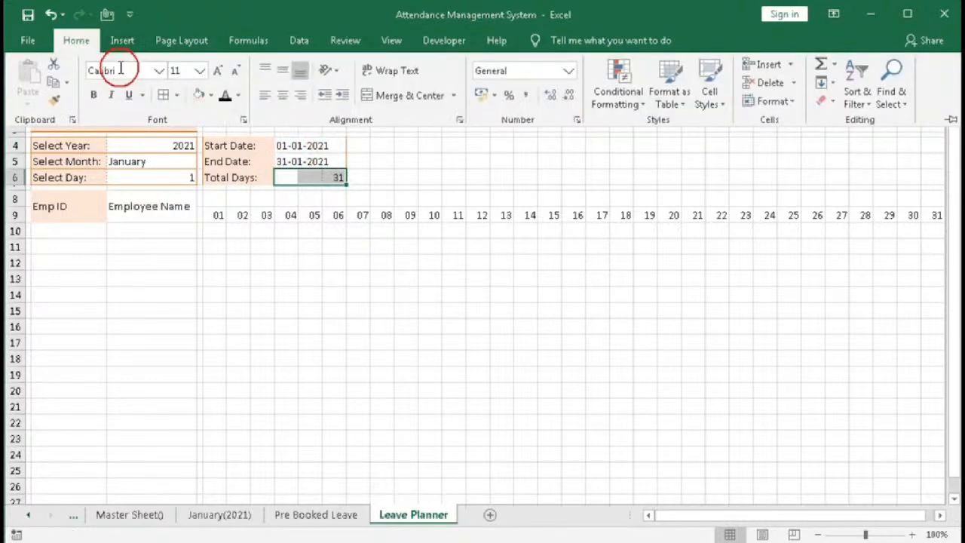
pyautogui.click(392, 98)
pyautogui.click(265, 95)
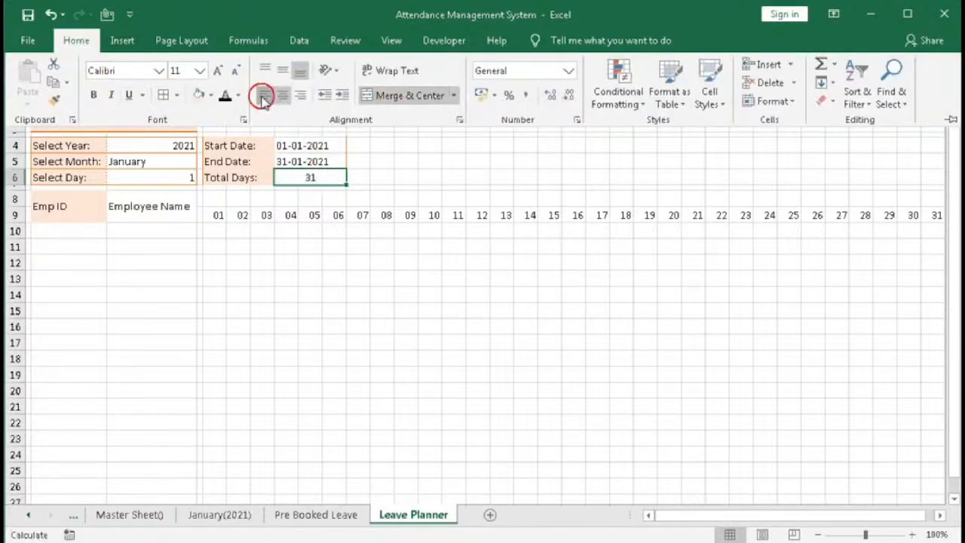
pyautogui.click(384, 167)
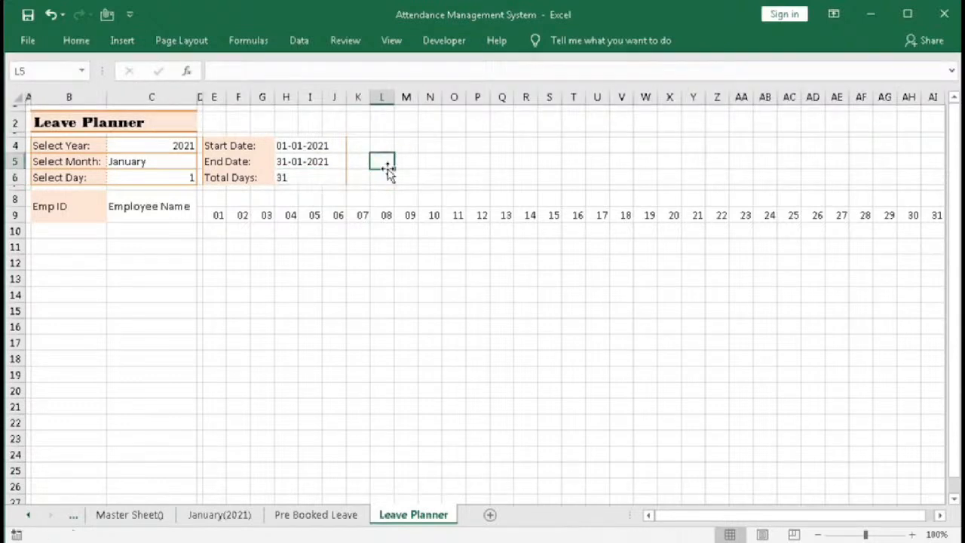
# Step: Give the E4:J6 date summary block an orange outline and dotted inner borders through Format Cells
pyautogui.moveTo(230, 144); pyautogui.dragTo(329, 166)
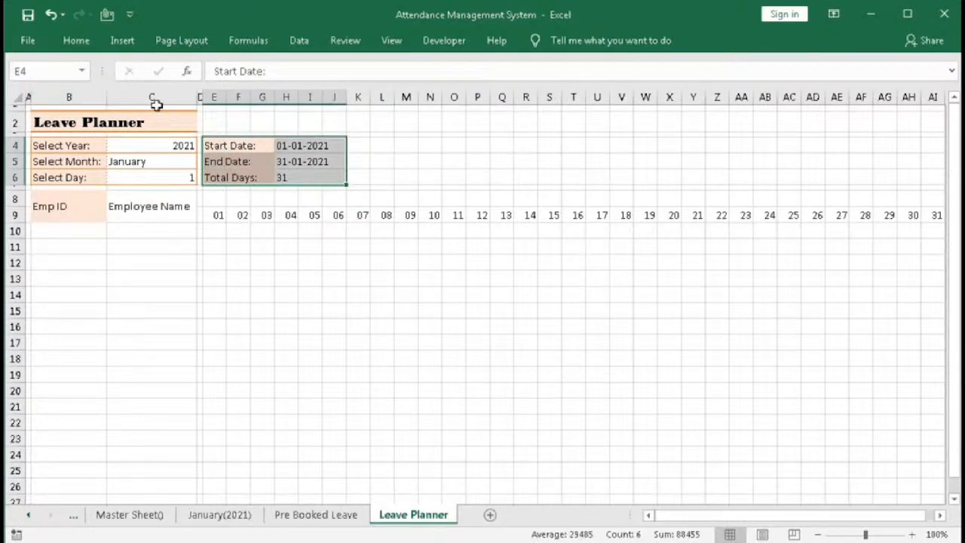
pyautogui.rightClick(257, 145)
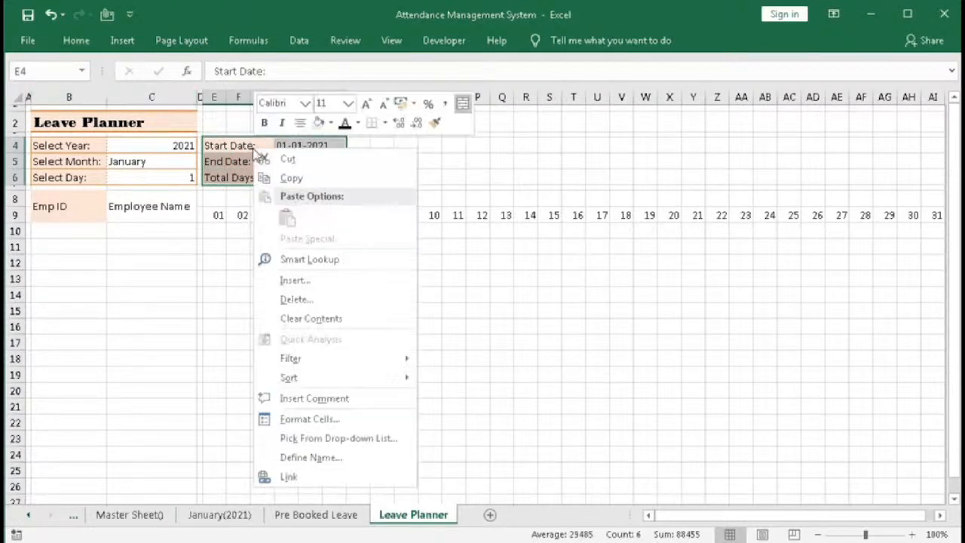
pyautogui.click(320, 360)
pyautogui.moveTo(314, 189); pyautogui.dragTo(586, 101)
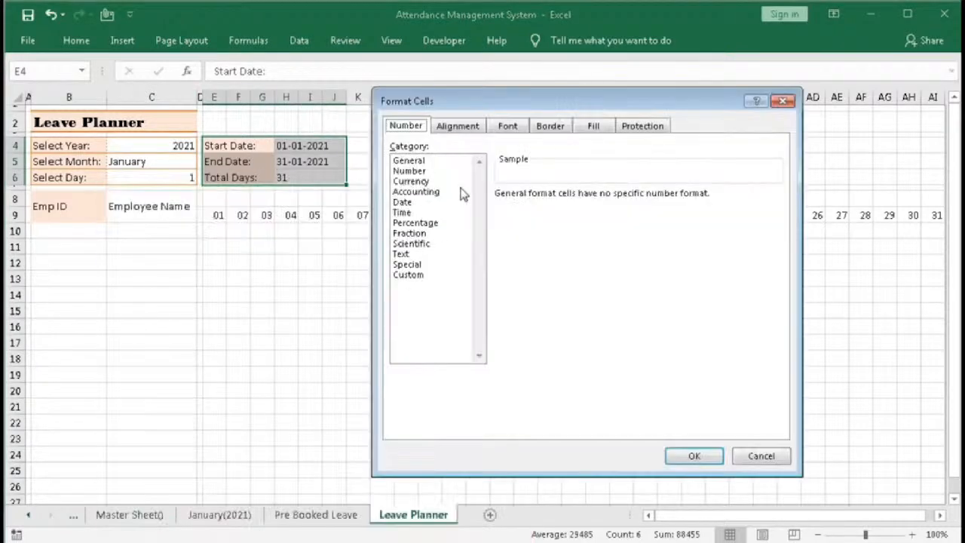
pyautogui.click(550, 126)
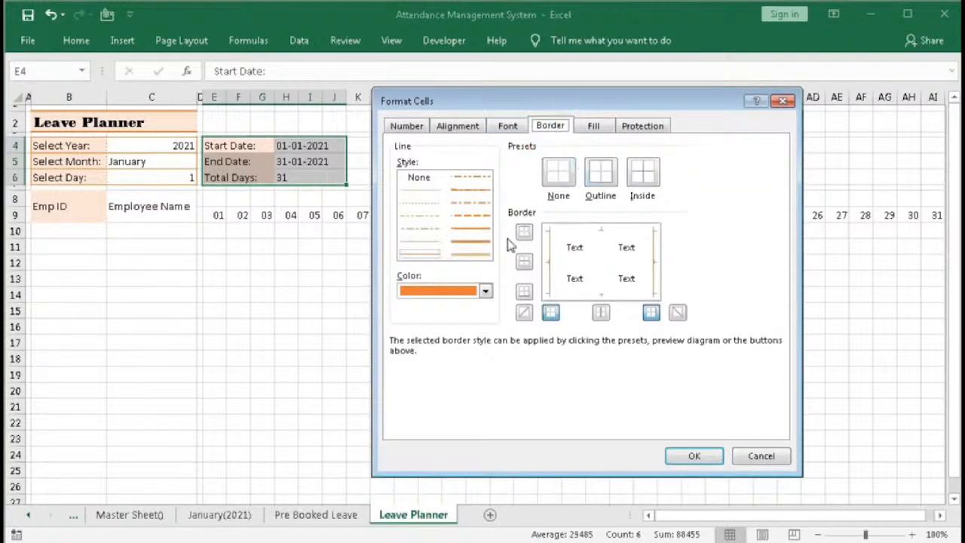
pyautogui.click(601, 175)
pyautogui.click(571, 261)
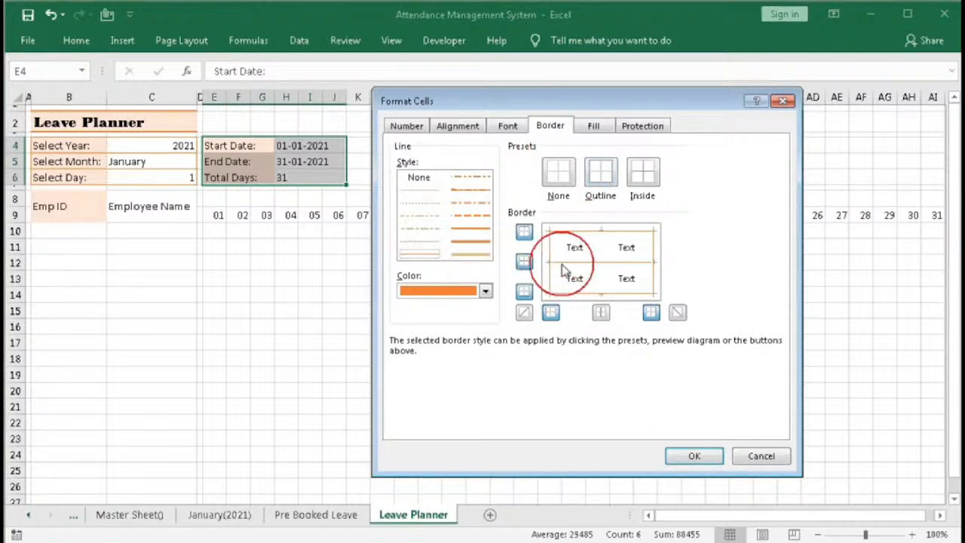
pyautogui.click(422, 204)
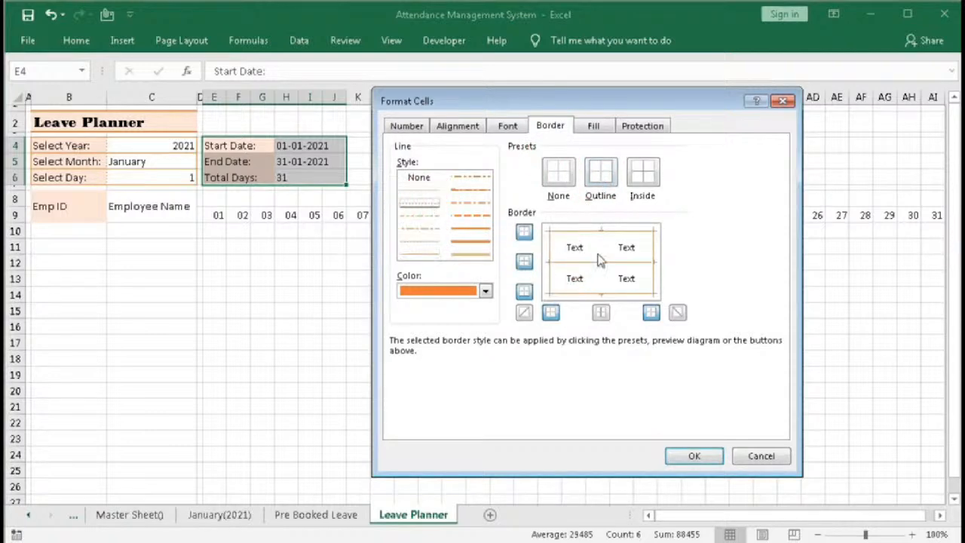
pyautogui.click(601, 247)
pyautogui.click(685, 452)
pyautogui.click(392, 254)
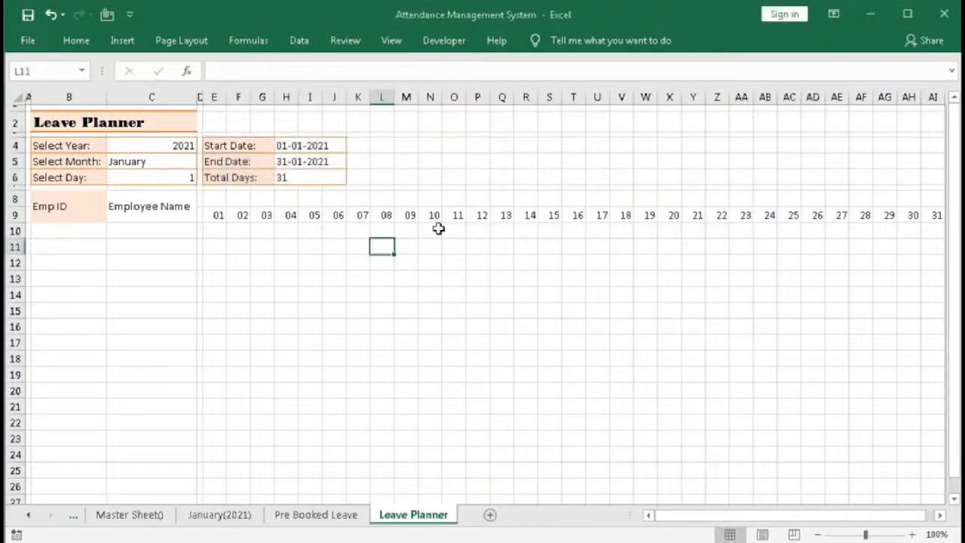
pyautogui.click(178, 149)
pyautogui.click(186, 162)
pyautogui.click(204, 161)
pyautogui.click(186, 186)
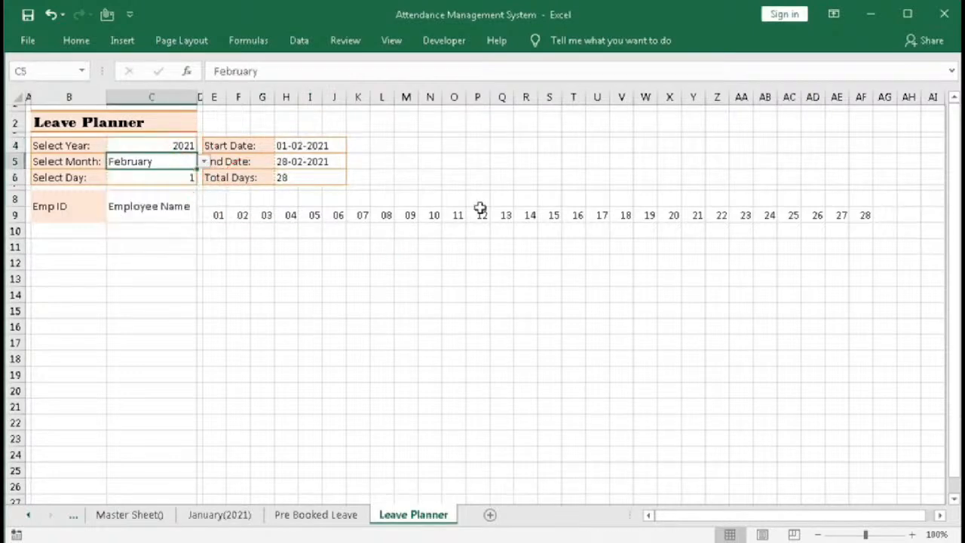
pyautogui.click(203, 161)
pyautogui.click(147, 195)
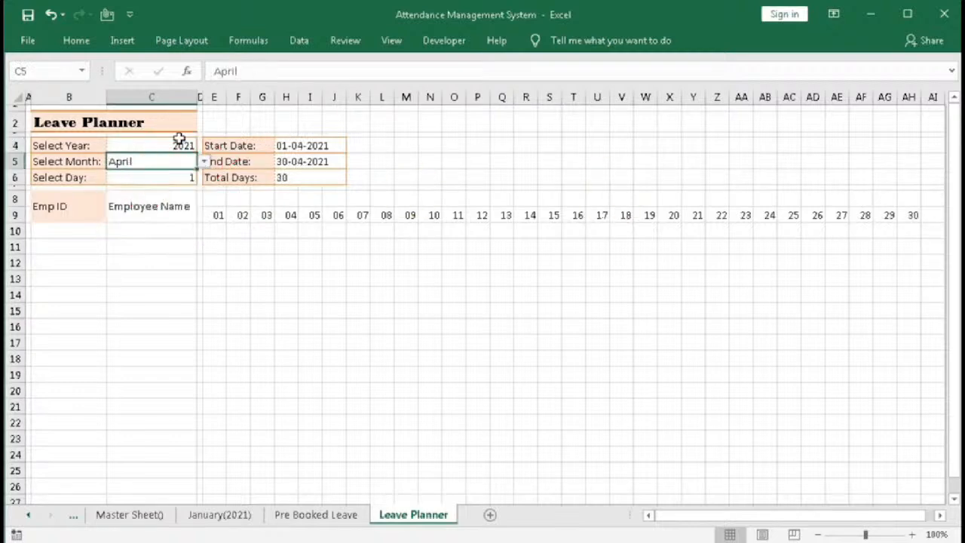
pyautogui.click(204, 161)
pyautogui.moveTo(196, 213); pyautogui.dragTo(151, 168)
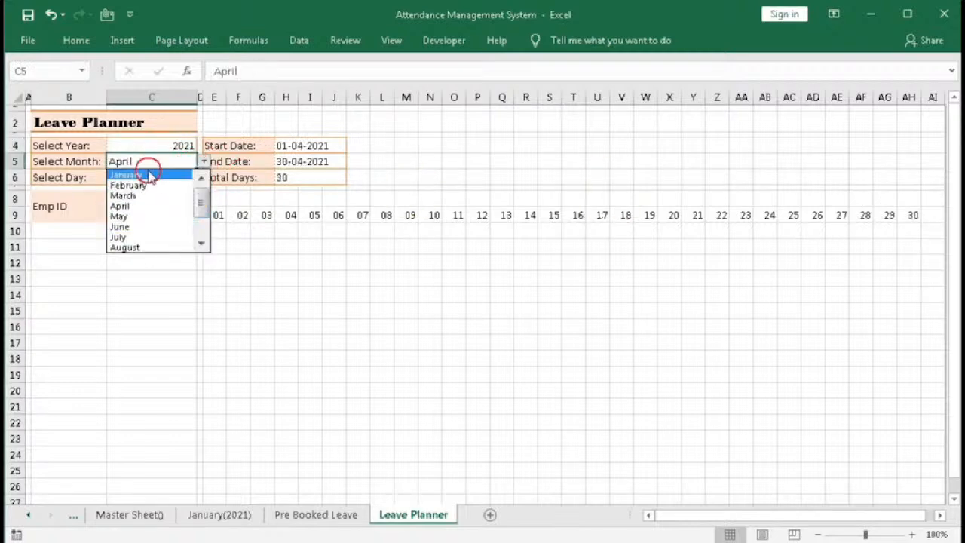
pyautogui.click(151, 170)
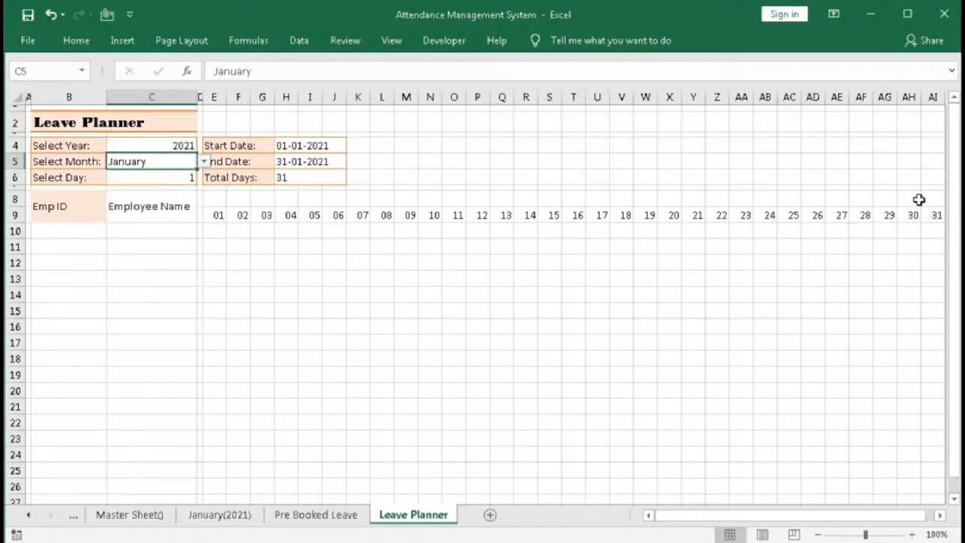
# Step: Enter =TEXT(E9,"ddd") in E8 and fill it right to AI8
pyautogui.click(218, 197)
pyautogui.write('=text')
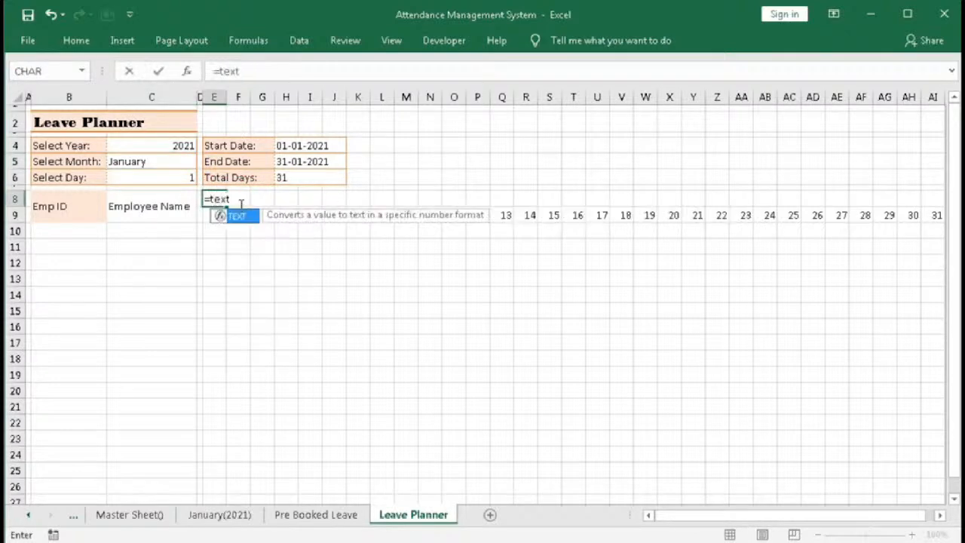
pyautogui.write('(')
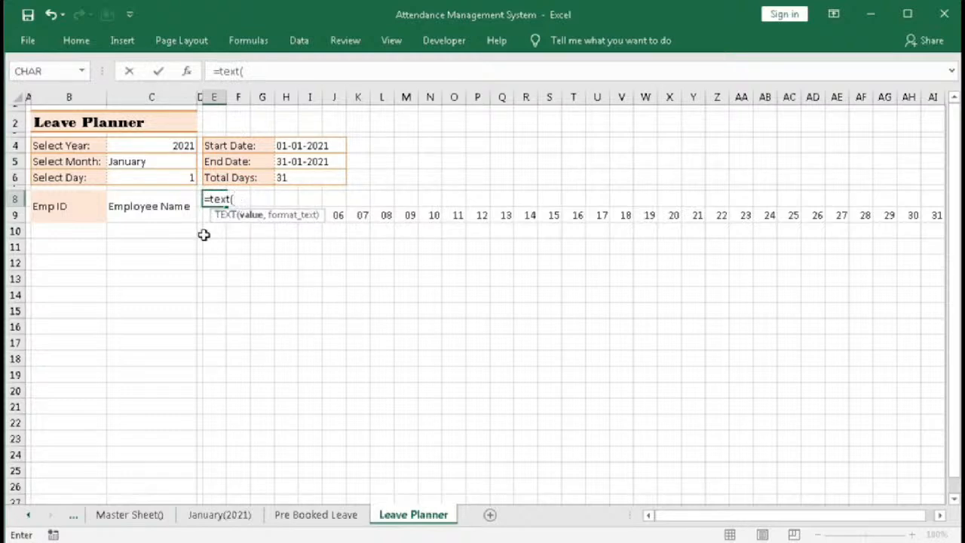
pyautogui.click(205, 217)
pyautogui.write(',')
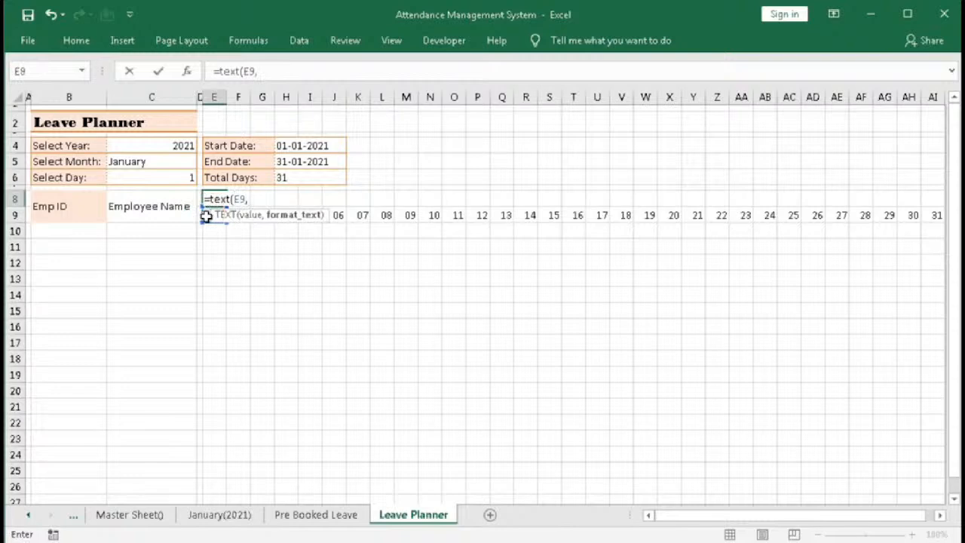
pyautogui.write('"ddd")')
pyautogui.press('Return')
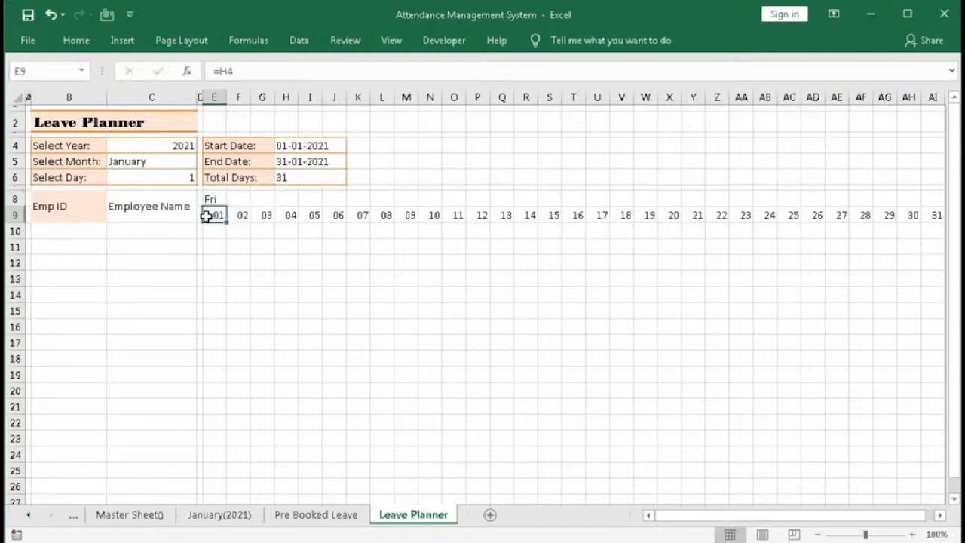
pyautogui.click(208, 198)
pyautogui.moveTo(225, 207); pyautogui.dragTo(934, 202)
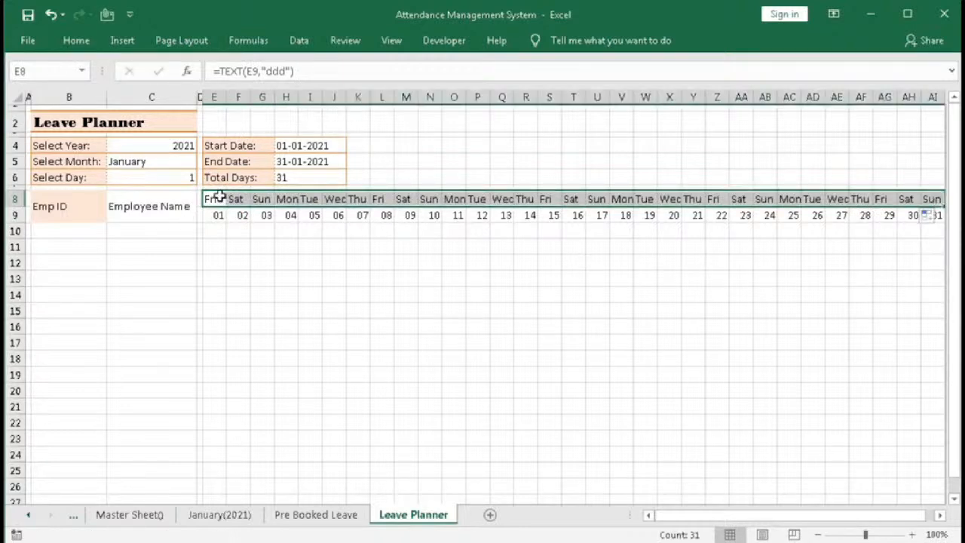
# Step: Rotate the weekday names in row 8 to read upward
pyautogui.click(77, 40)
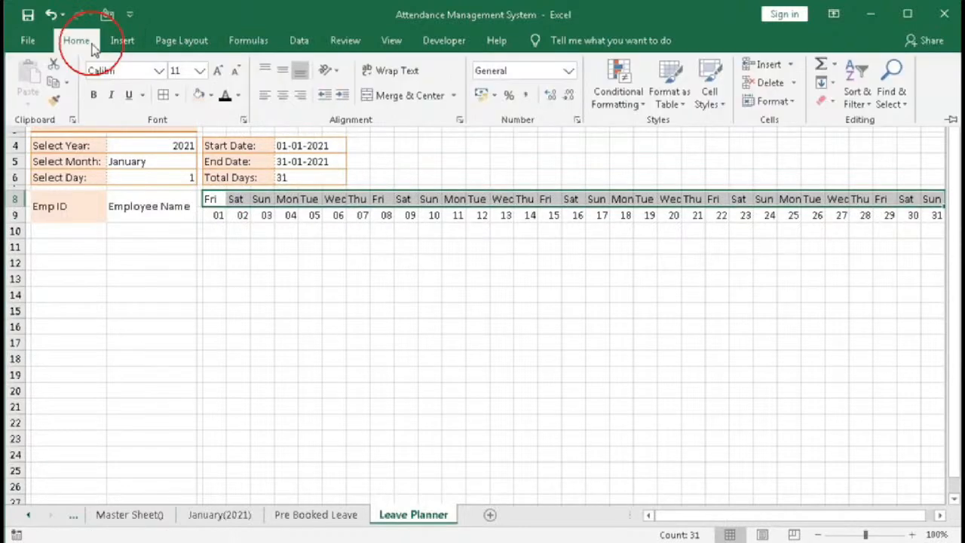
pyautogui.click(329, 70)
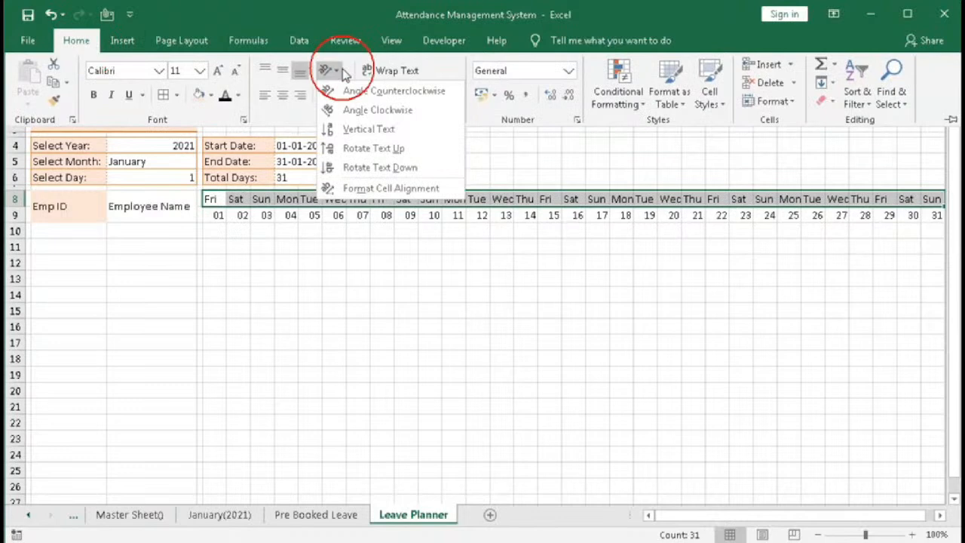
pyautogui.click(361, 154)
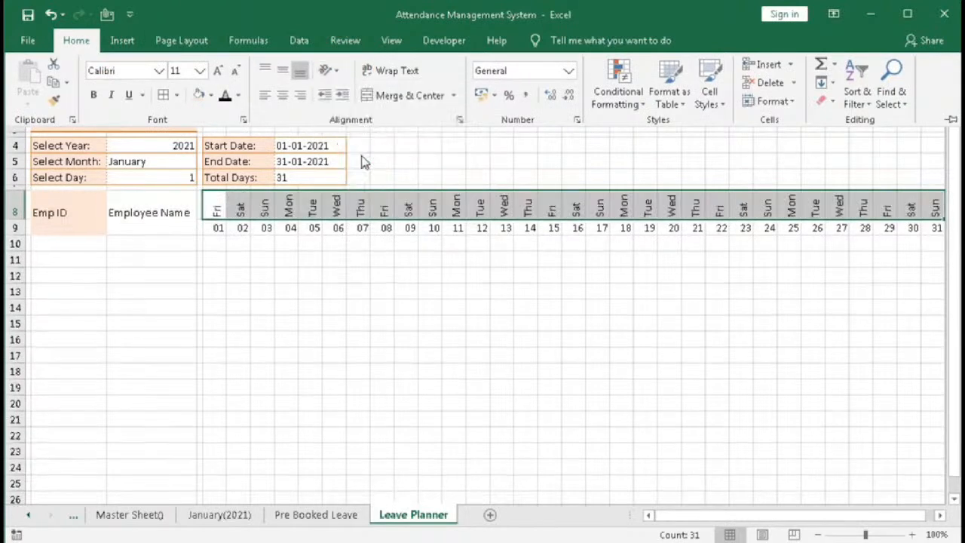
# Step: Centre the weekday and day-number headers in E8:AI9 horizontally and vertically
pyautogui.click(213, 204)
pyautogui.moveTo(213, 204); pyautogui.dragTo(935, 228)
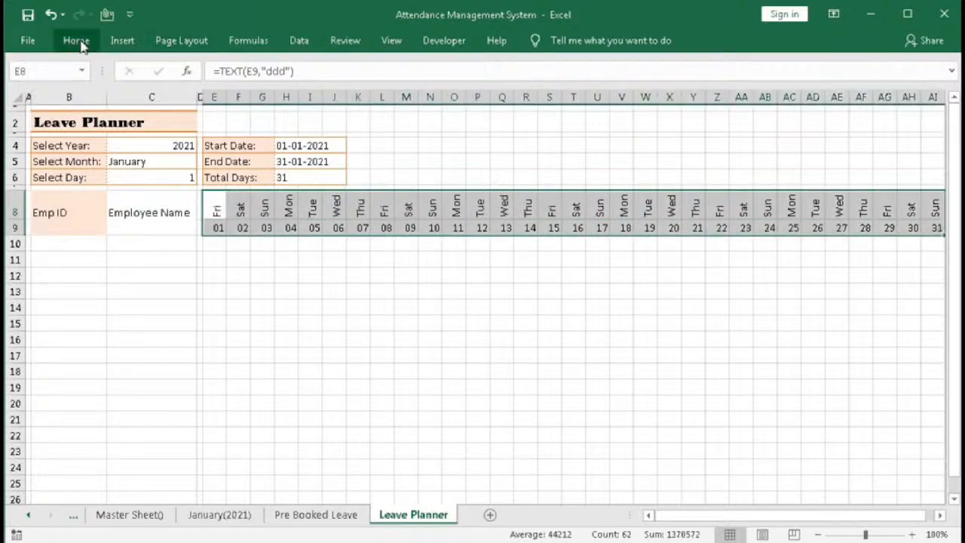
pyautogui.click(76, 39)
pyautogui.click(284, 95)
pyautogui.click(282, 70)
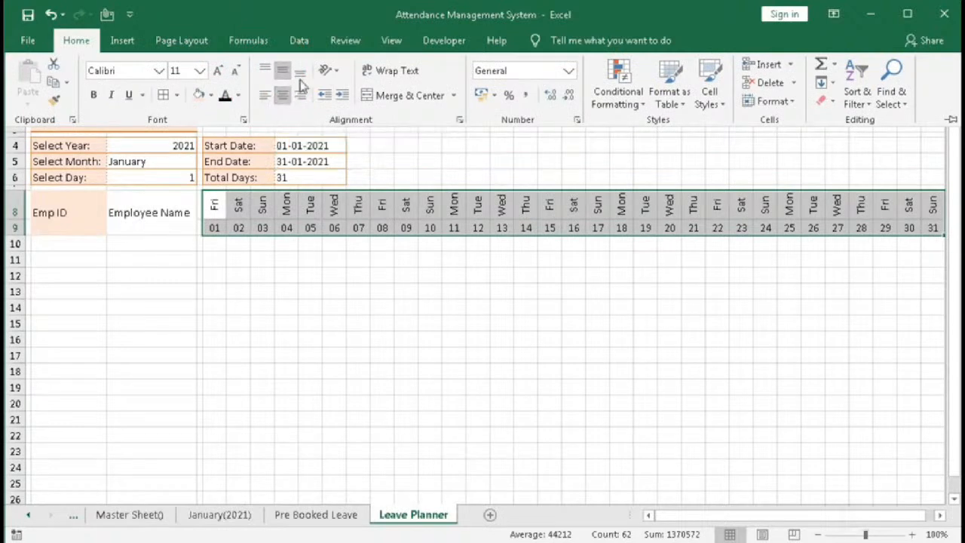
pyautogui.click(238, 209)
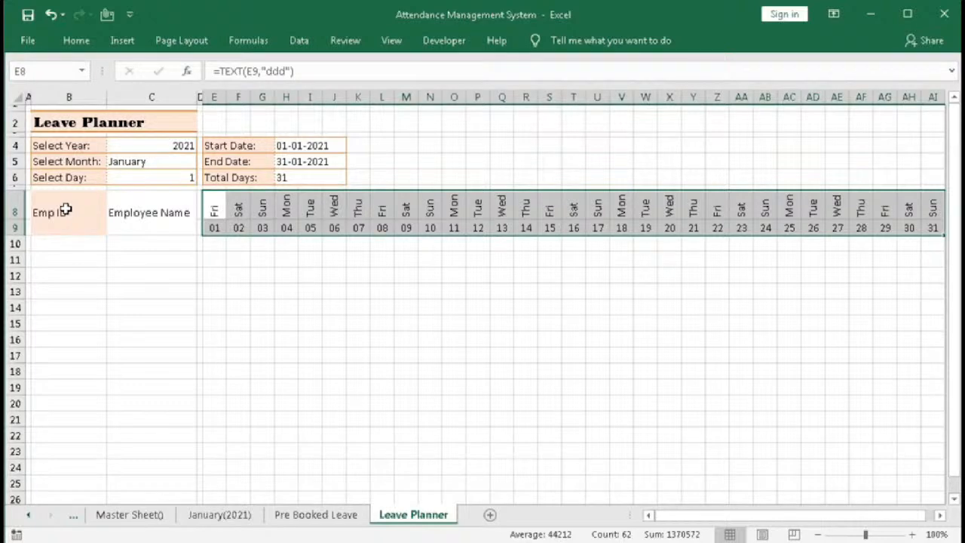
# Step: Make the Emp ID, Employee Name and day headers bold with white text on orange
pyautogui.moveTo(67, 210); pyautogui.dragTo(127, 214)
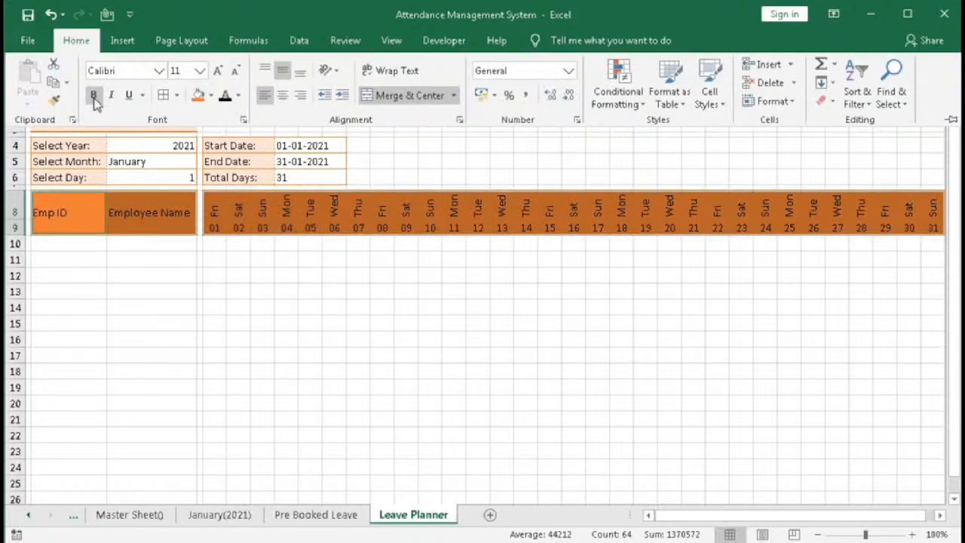
pyautogui.click(94, 98)
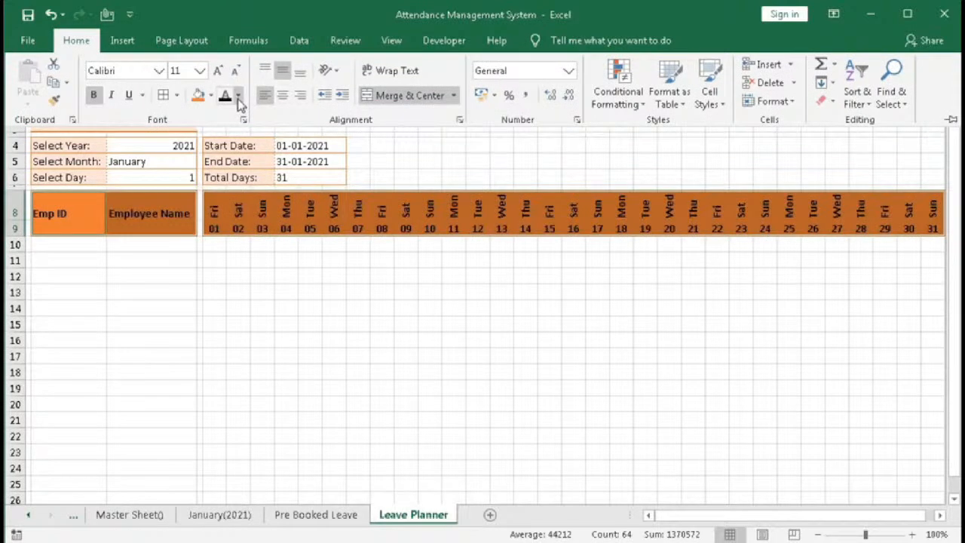
pyautogui.click(238, 96)
pyautogui.click(220, 149)
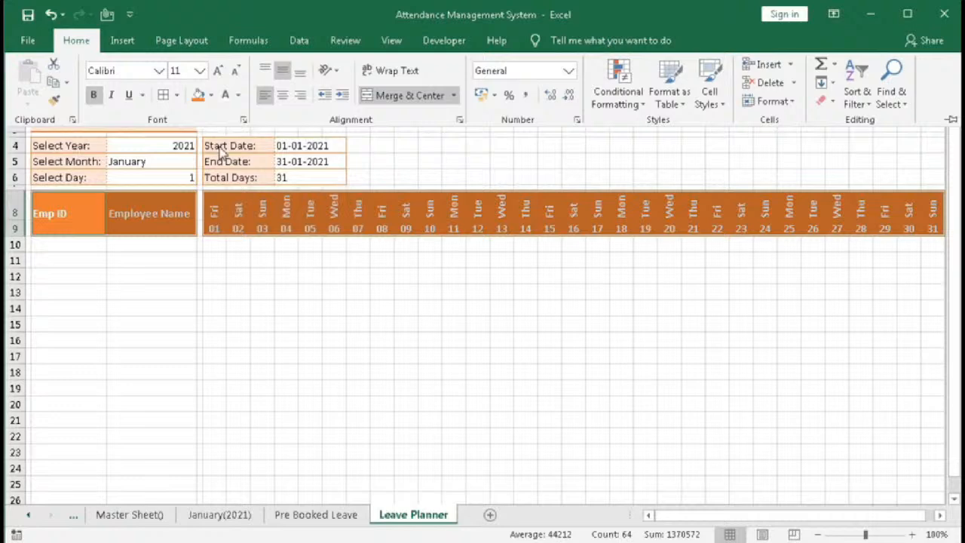
pyautogui.click(436, 290)
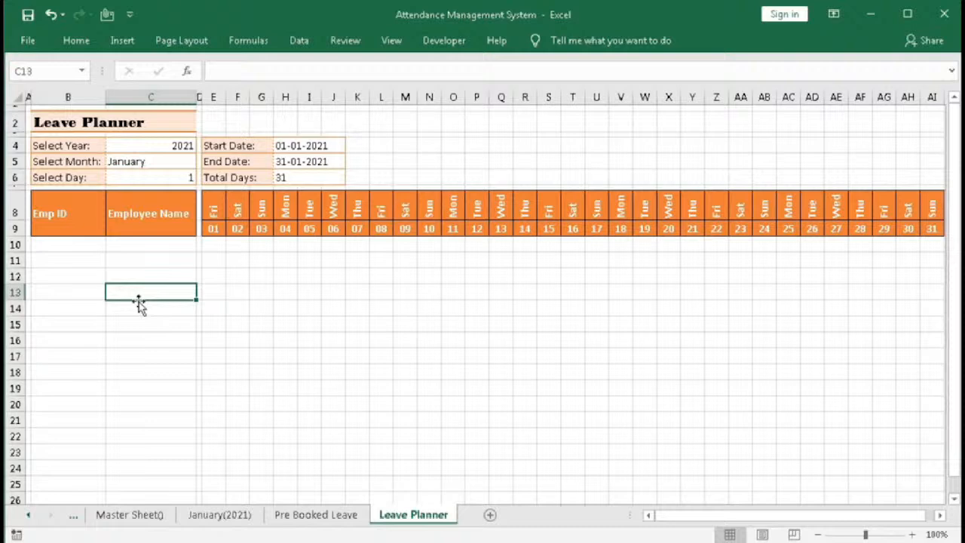
# Step: Enter Emp001 in B10 under Emp ID
pyautogui.click(70, 244)
pyautogui.write('E')
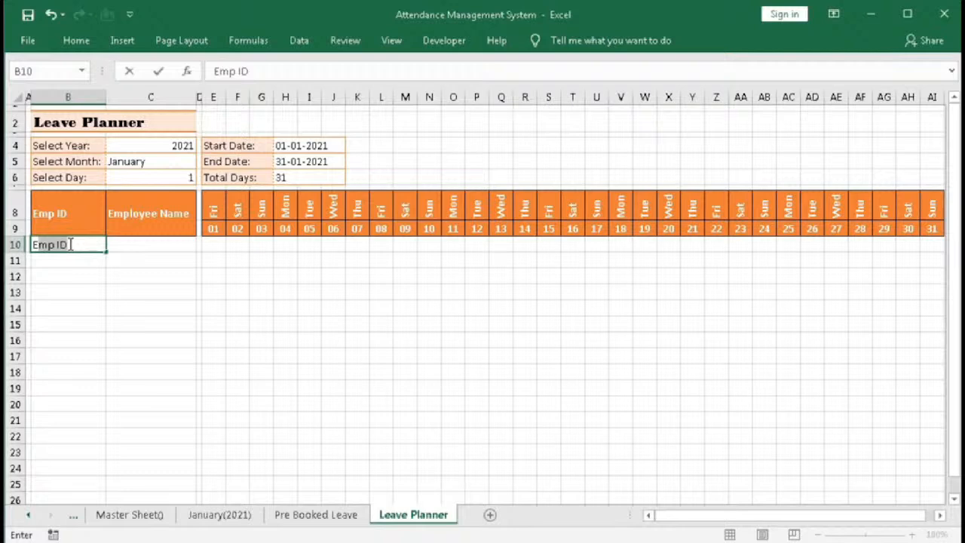
pyautogui.write('mp001')
pyautogui.click(141, 243)
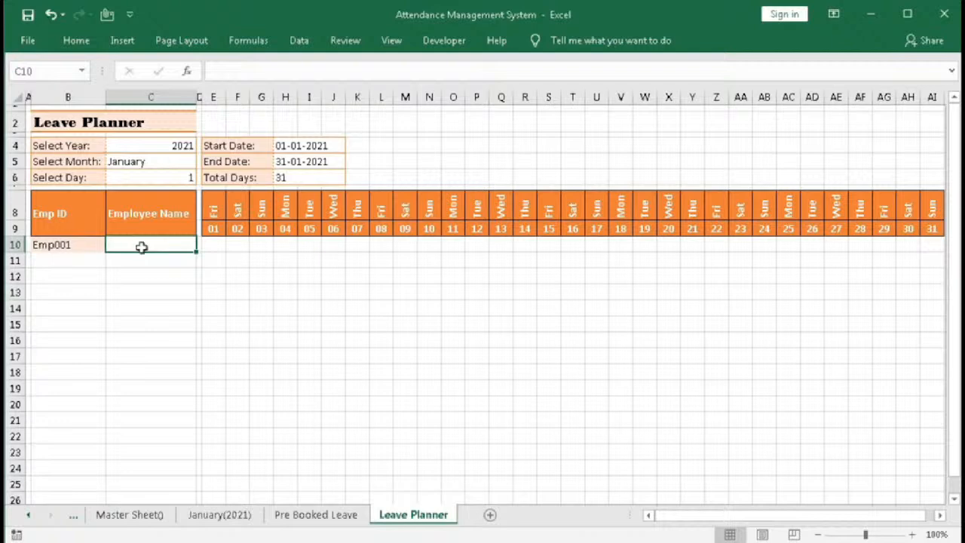
# Step: Enter =IF(B10="","",INDEX(EM_EmpName,MATCH(B10,EM_EmpID,0))) in C10
pyautogui.write('=')
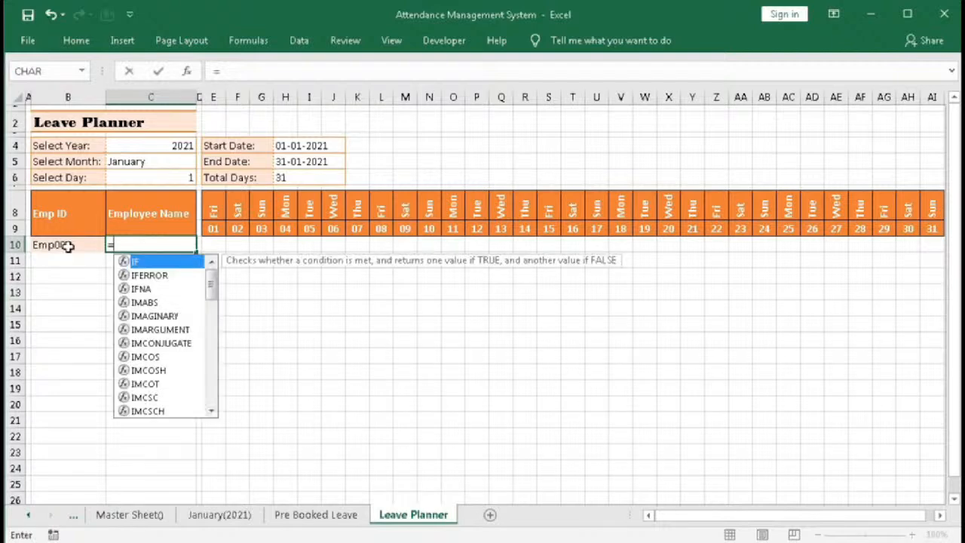
pyautogui.write('if(')
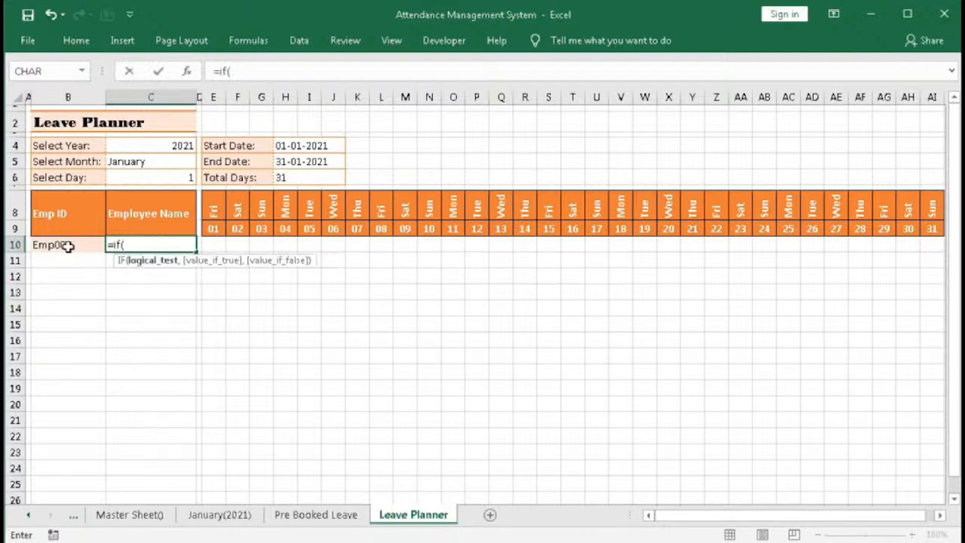
pyautogui.click(68, 245)
pyautogui.write('=""')
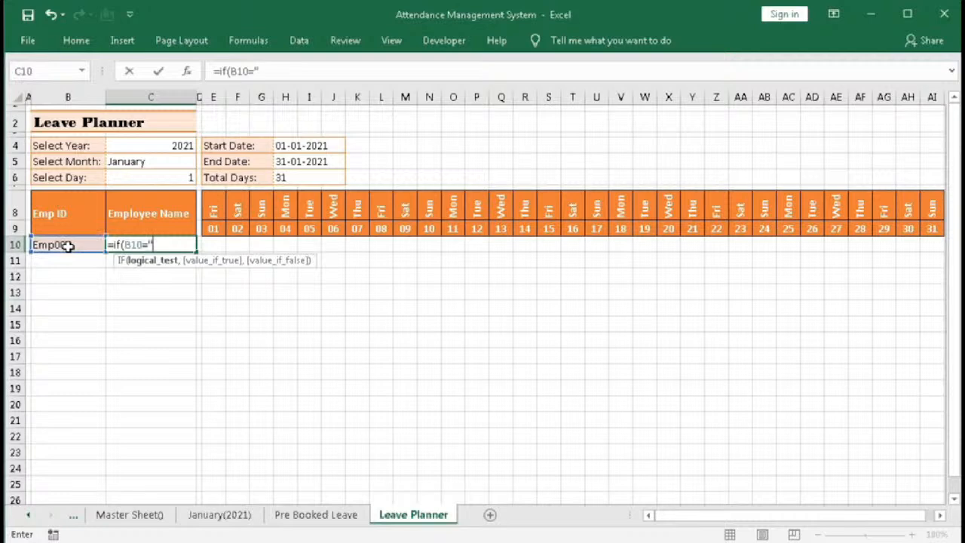
pyautogui.write(',""')
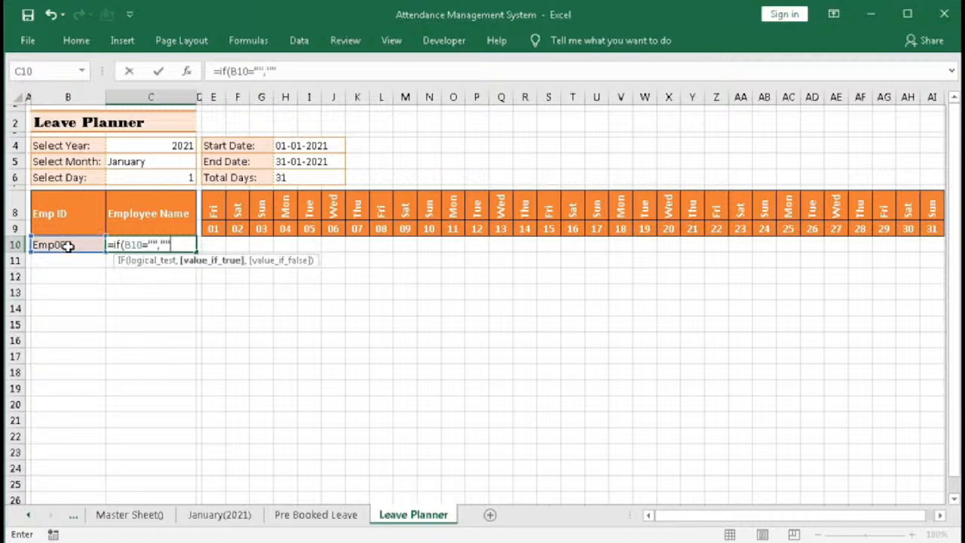
pyautogui.write(',i')
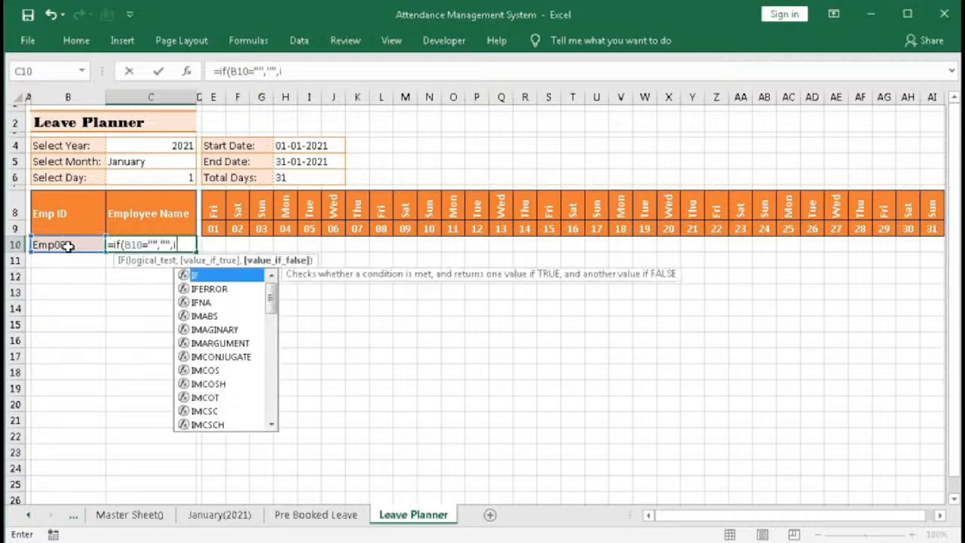
pyautogui.write('NDEX(')
pyautogui.press('Tab')
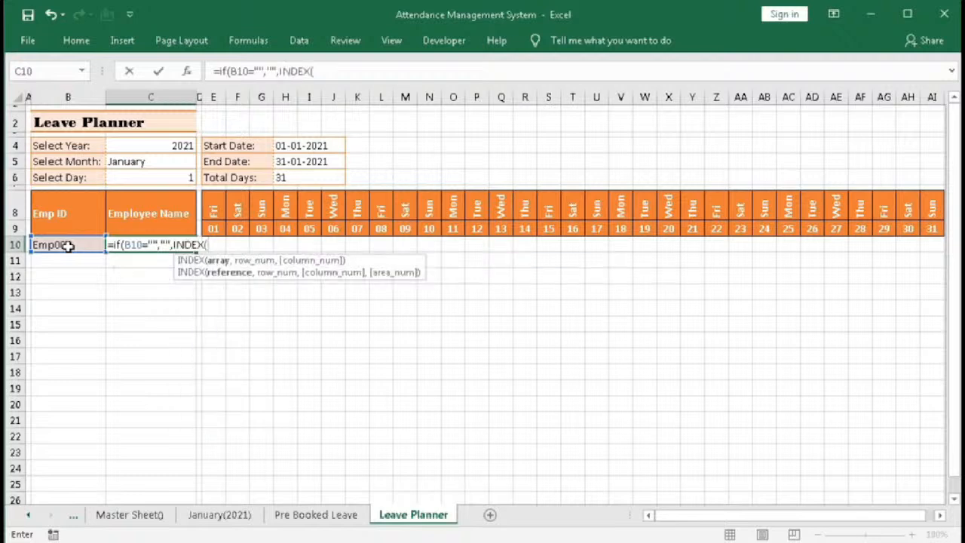
pyautogui.write('e')
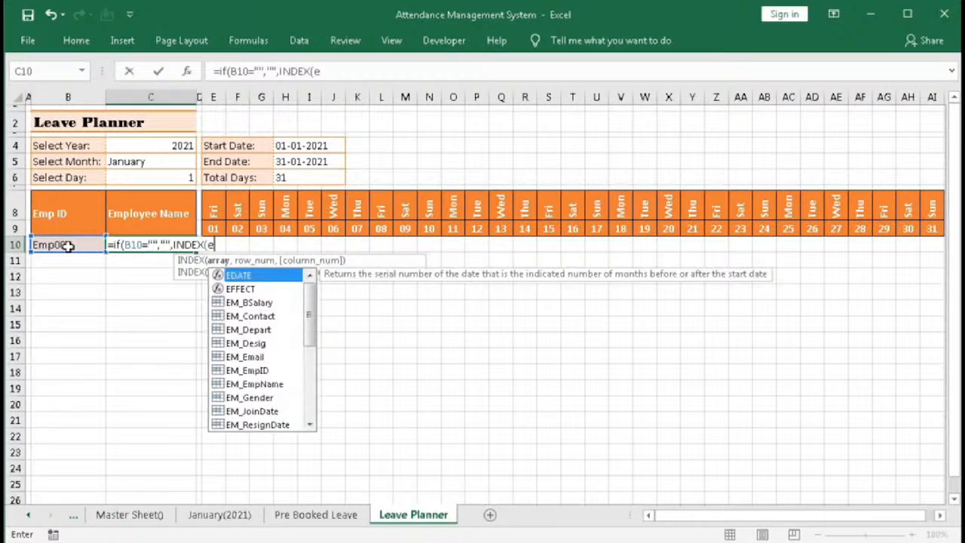
pyautogui.write('m')
pyautogui.press('Down')
pyautogui.press('Down')
pyautogui.press('Down')
pyautogui.press('Down')
pyautogui.press('Down')
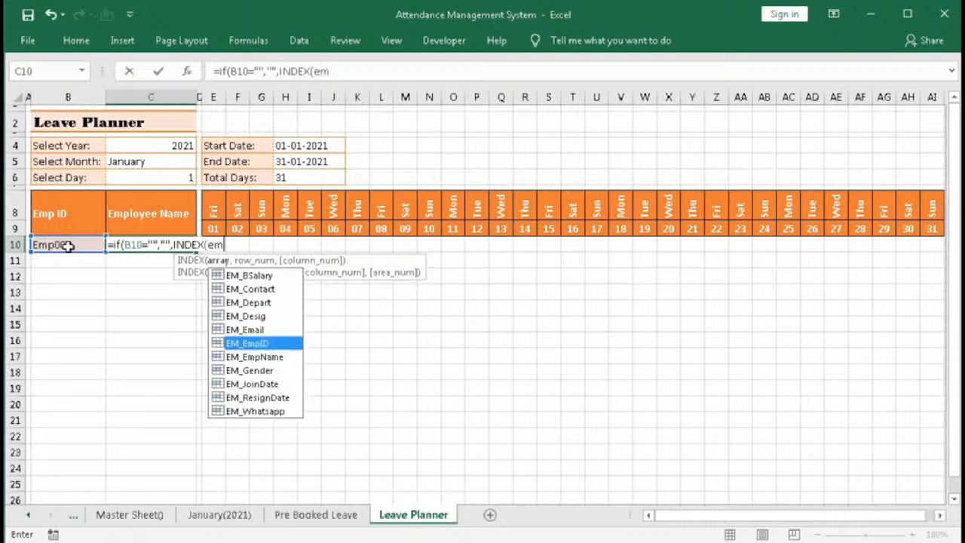
pyautogui.press('Down')
pyautogui.press('Tab')
pyautogui.write(',')
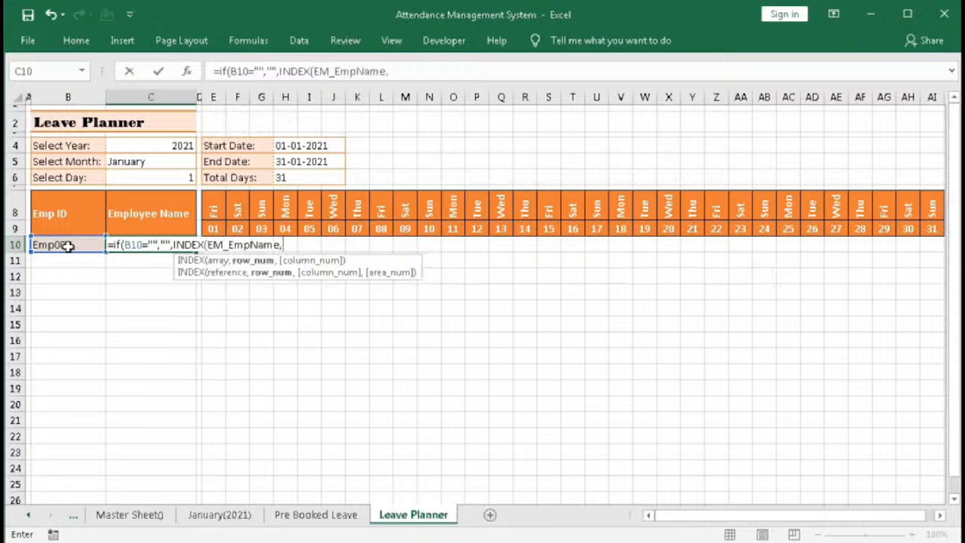
pyautogui.write('MATCH(')
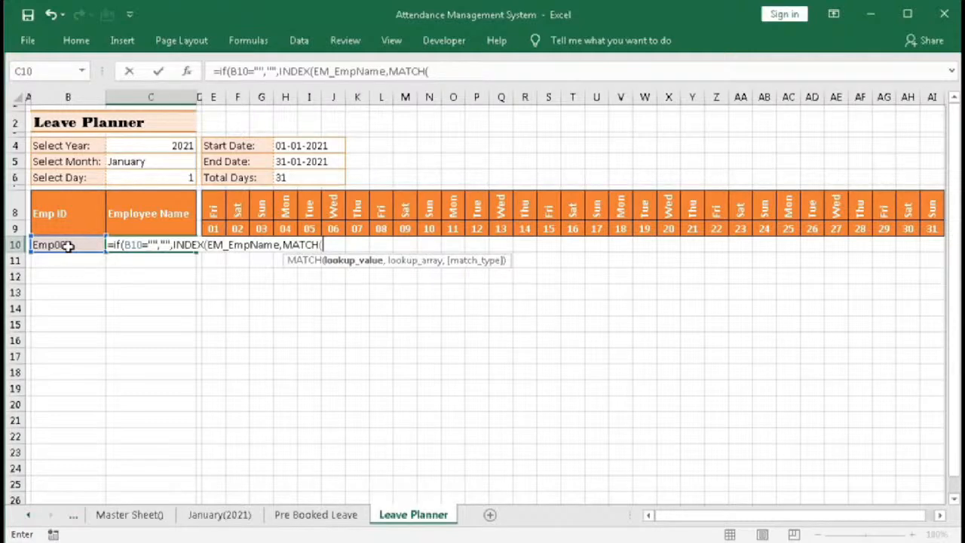
pyautogui.click(68, 245)
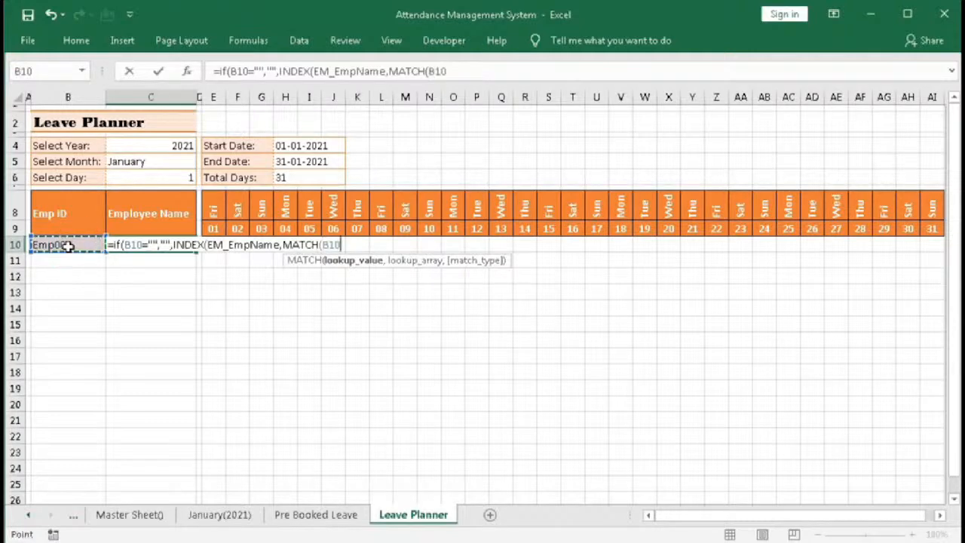
pyautogui.write(',')
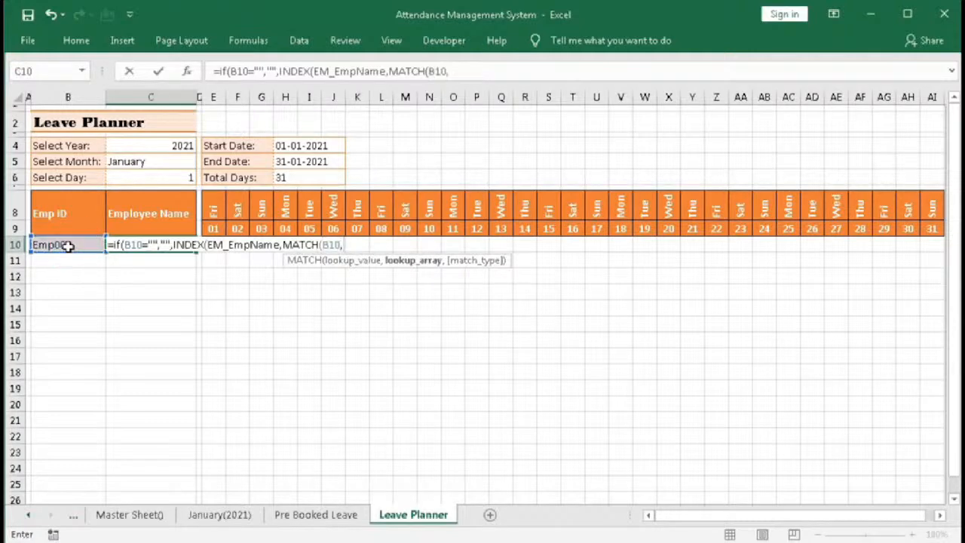
pyautogui.write('em')
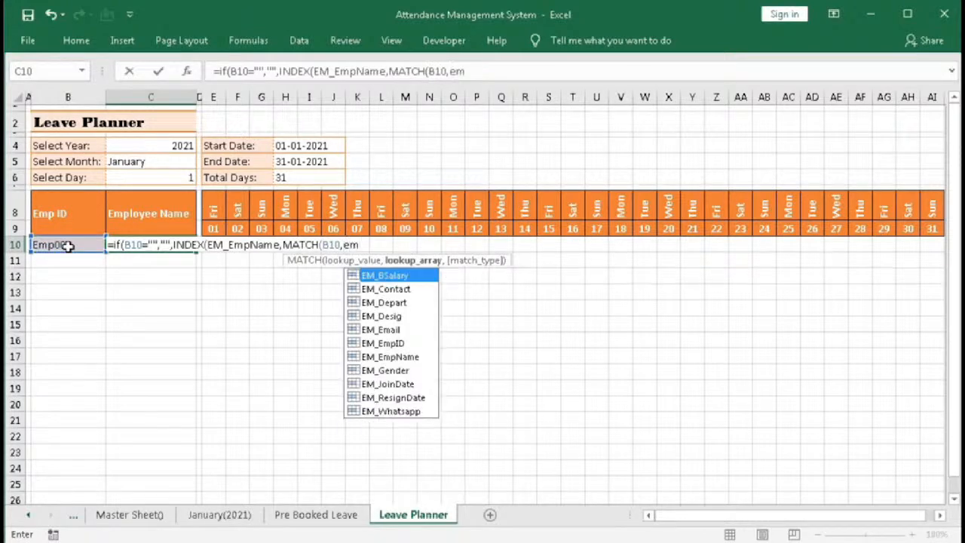
pyautogui.press('Down')
pyautogui.press('Down')
pyautogui.press('Down')
pyautogui.press('Down')
pyautogui.press('Down')
pyautogui.press('Tab')
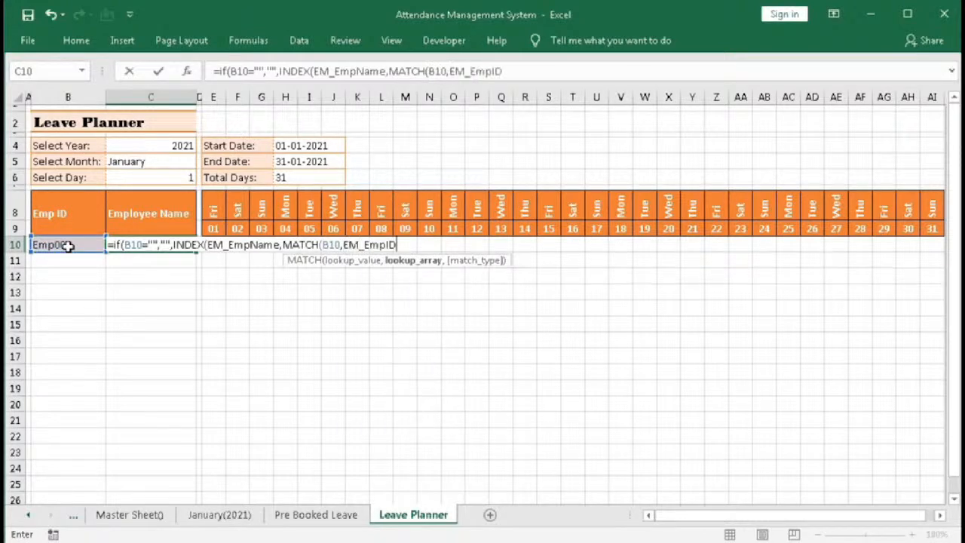
pyautogui.write(',0')
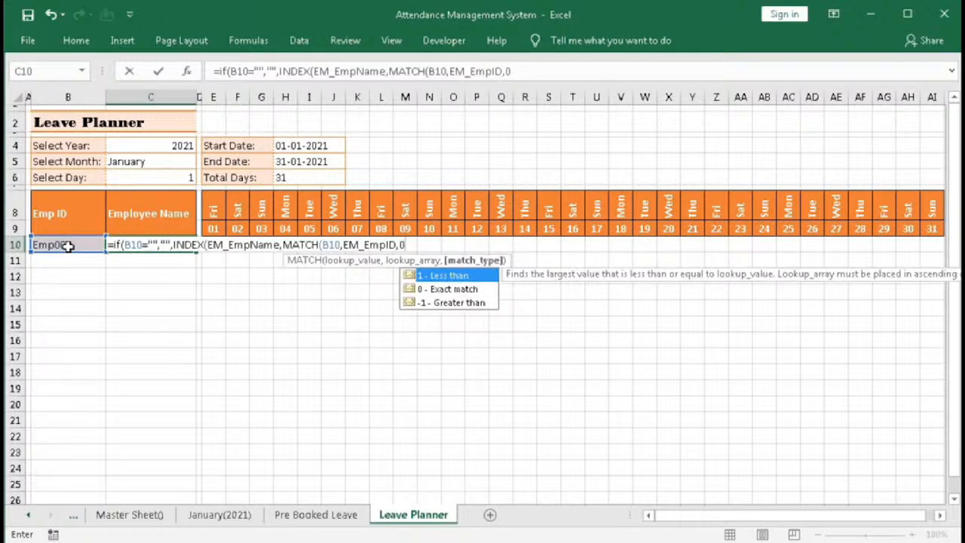
pyautogui.write(')')
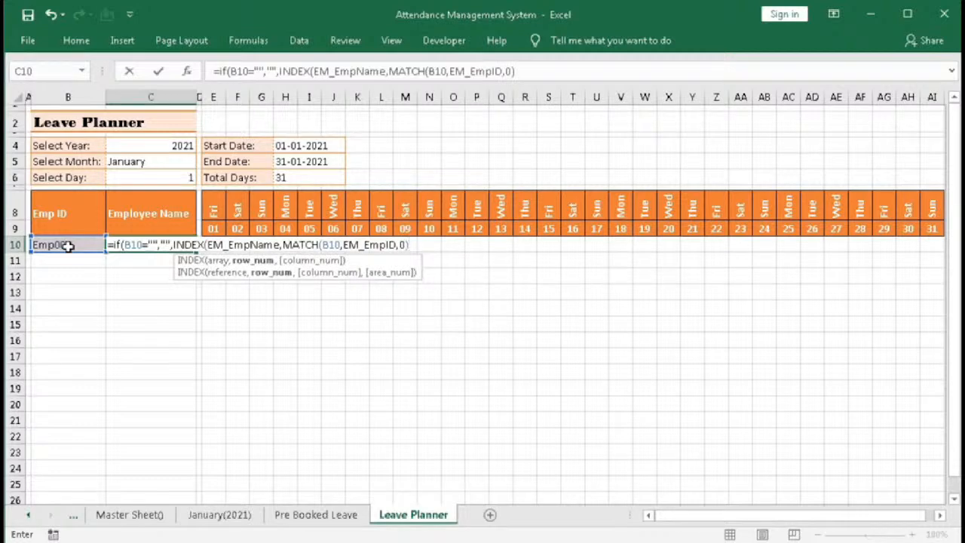
pyautogui.write('))')
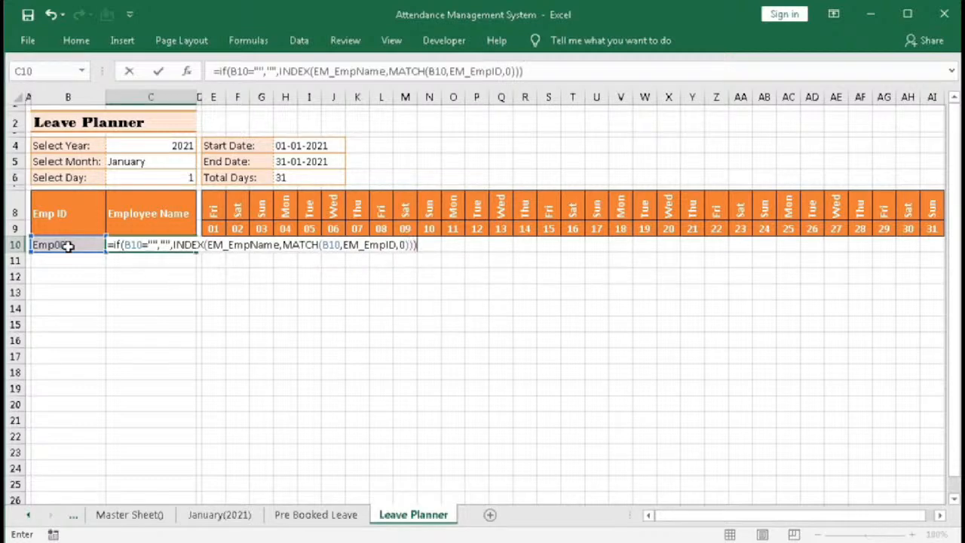
pyautogui.press('Return')
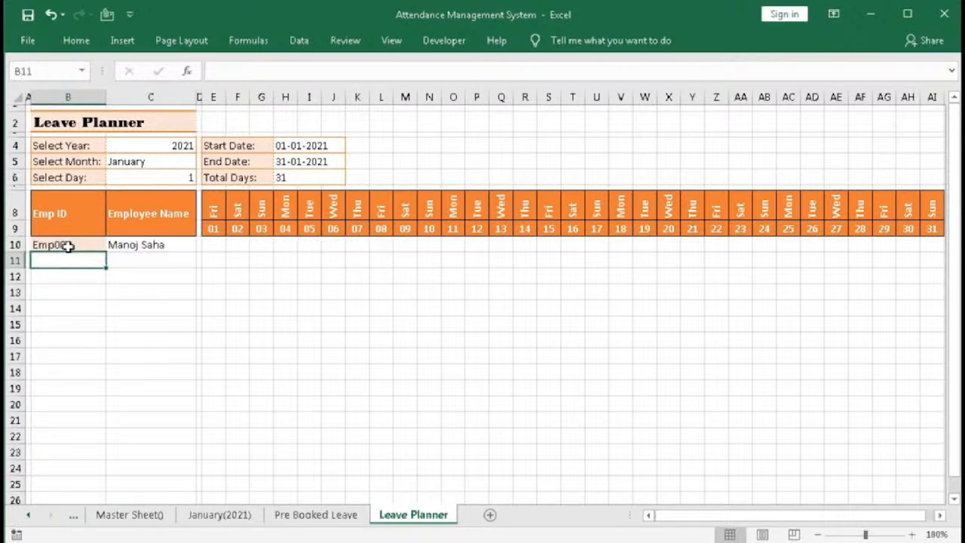
# Step: Copy the employee-name formula down column C to row 109
pyautogui.click(145, 247)
pyautogui.moveTo(196, 252); pyautogui.dragTo(194, 441)
pyautogui.moveTo(195, 535); pyautogui.dragTo(171, 489)
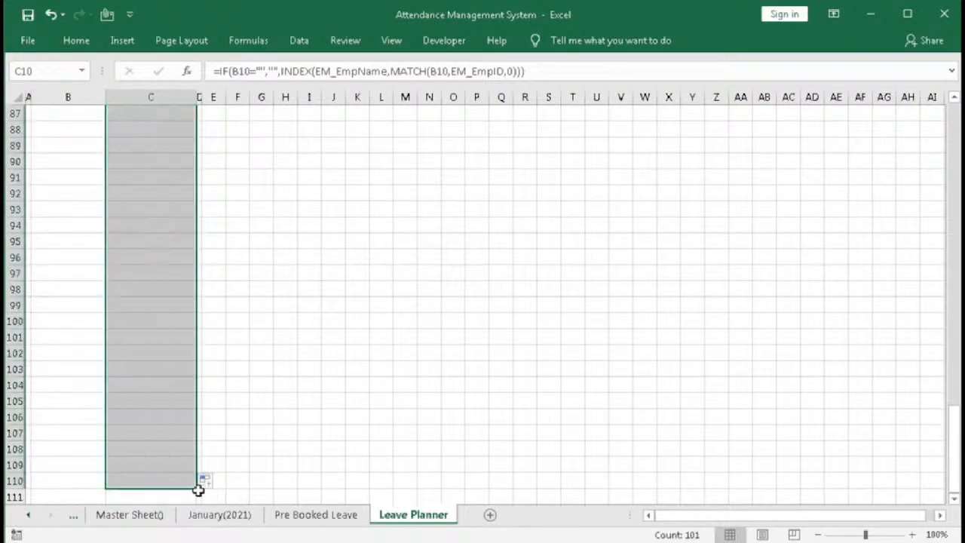
pyautogui.moveTo(193, 488); pyautogui.dragTo(195, 472)
pyautogui.scroll(20, 247, 288)
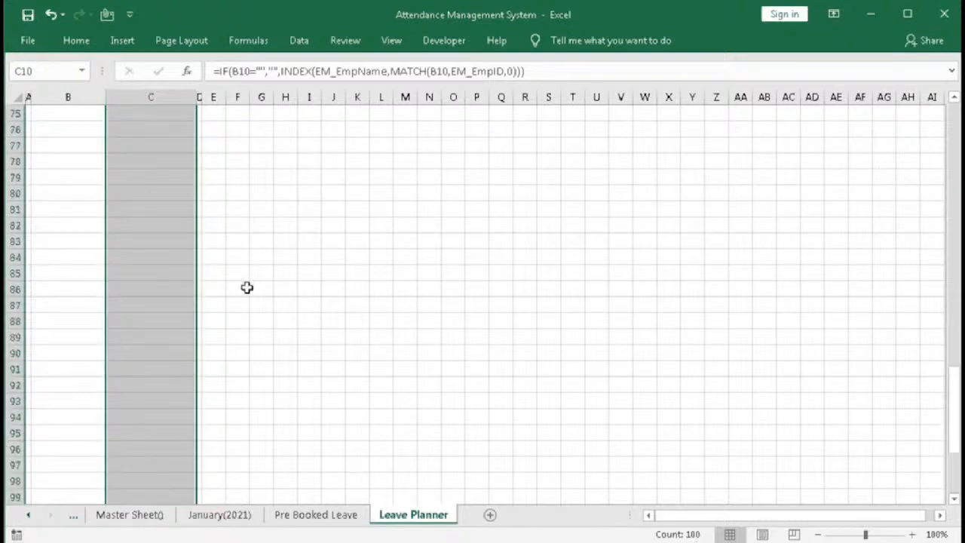
pyautogui.scroll(3, 247, 287)
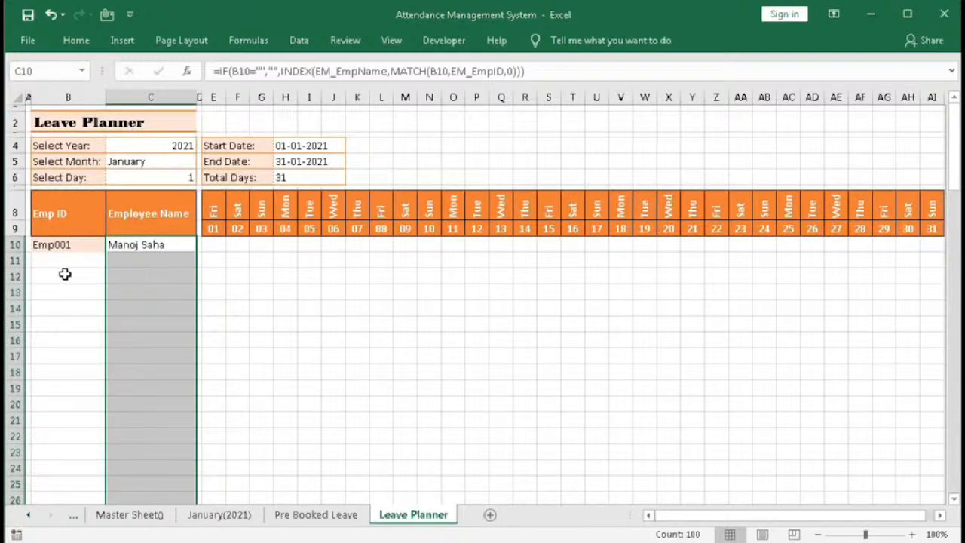
pyautogui.click(62, 247)
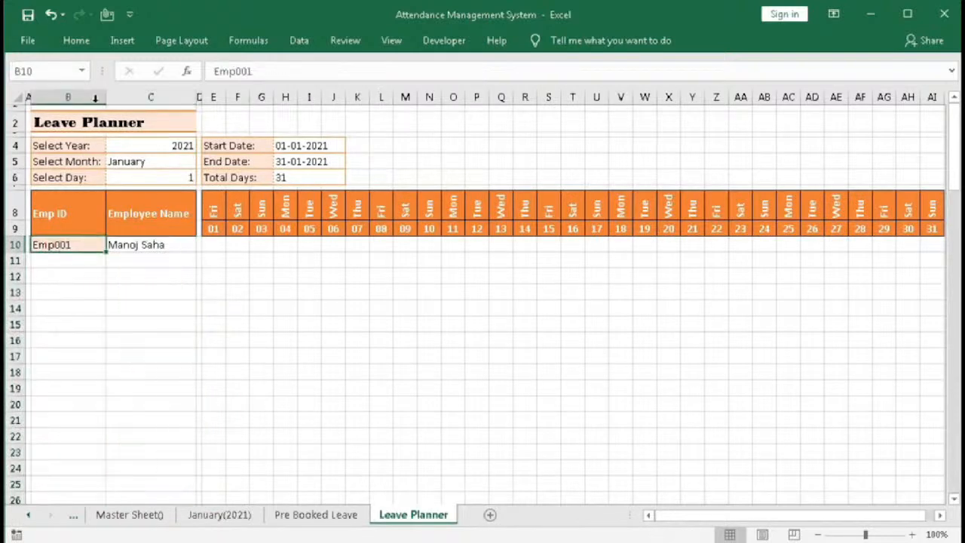
# Step: Set the Emp001 cell B10 to No Fill
pyautogui.click(76, 40)
pyautogui.click(212, 95)
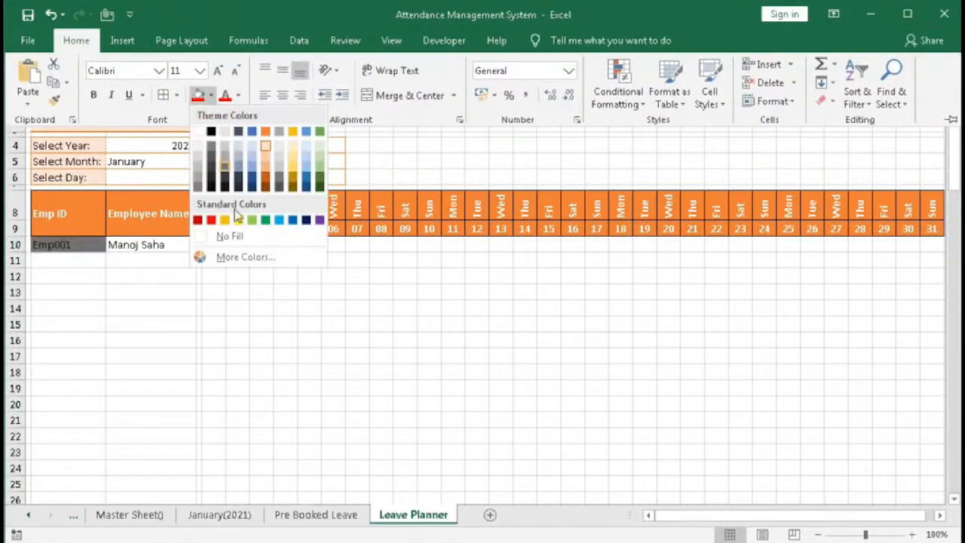
pyautogui.click(226, 237)
pyautogui.click(140, 294)
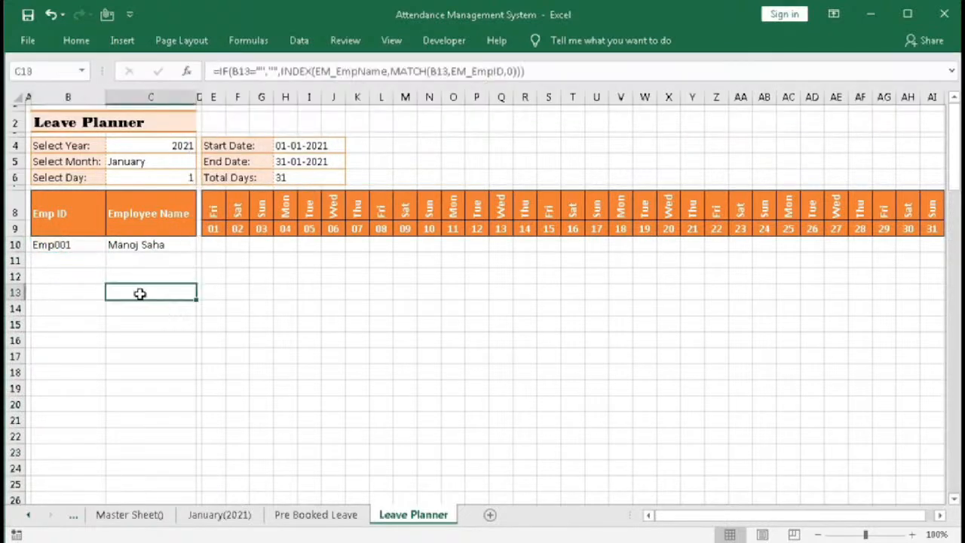
# Step: Enter Emp002 in B11 and Emp003 in B12 so column C shows their names
pyautogui.click(70, 259)
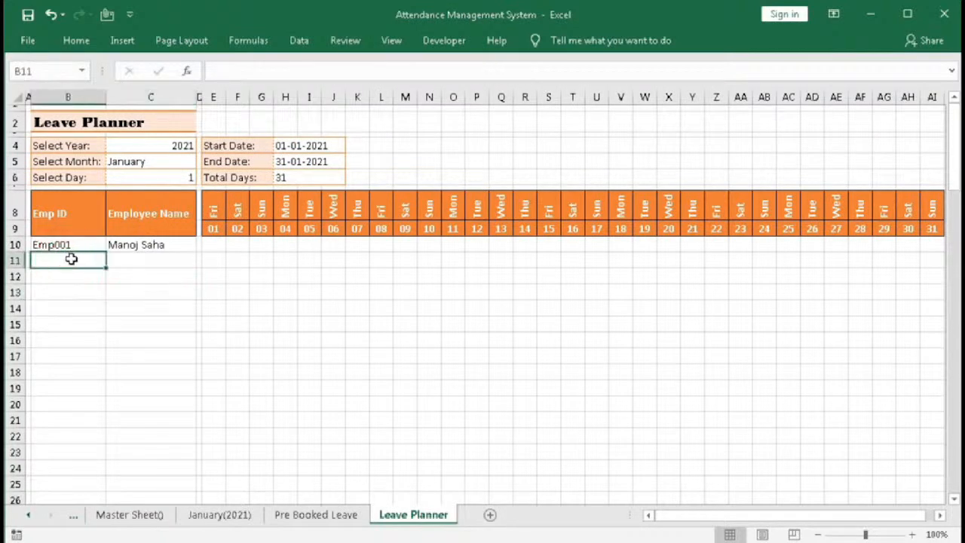
pyautogui.write('Emp002')
pyautogui.press('Return')
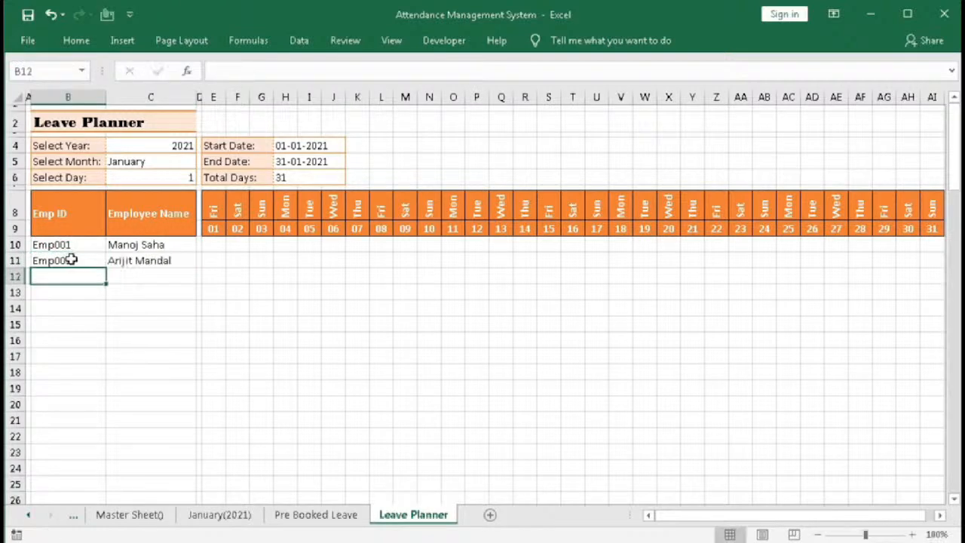
pyautogui.write('Em')
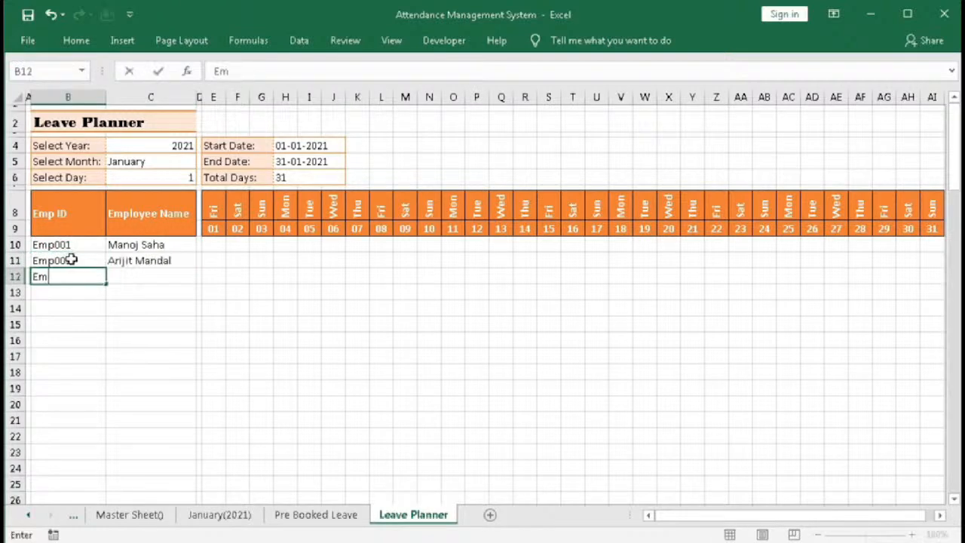
pyautogui.write('p003')
pyautogui.press('Return')
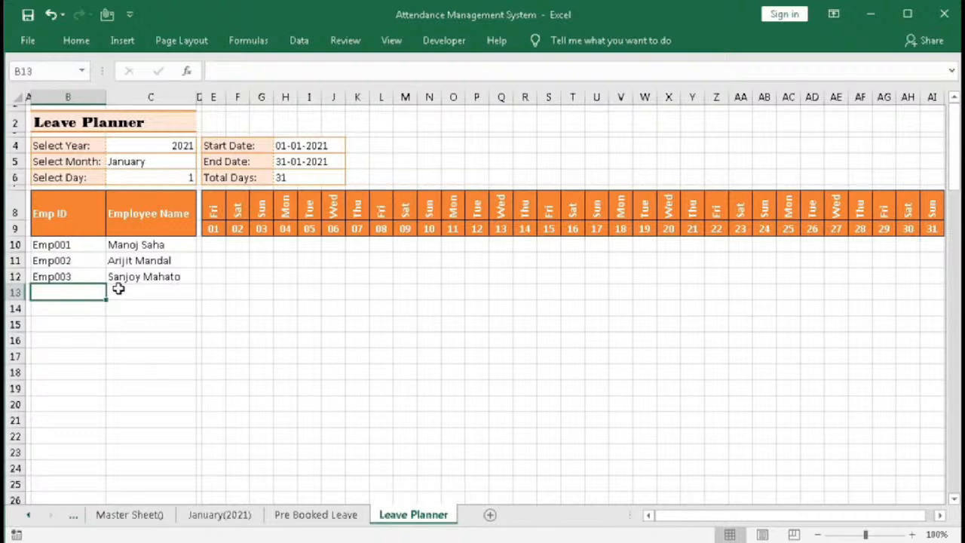
pyautogui.click(148, 294)
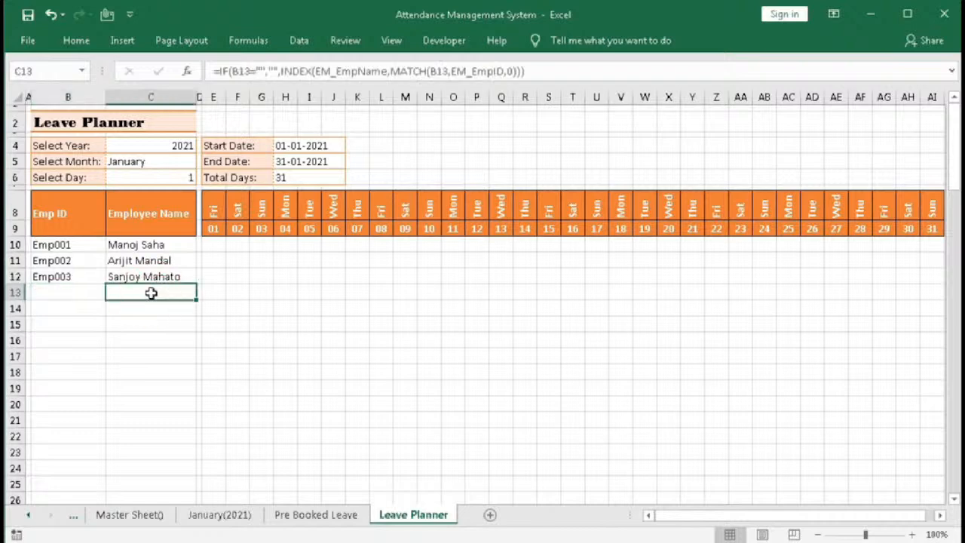
pyautogui.hotkey('ctrl', 'Down')
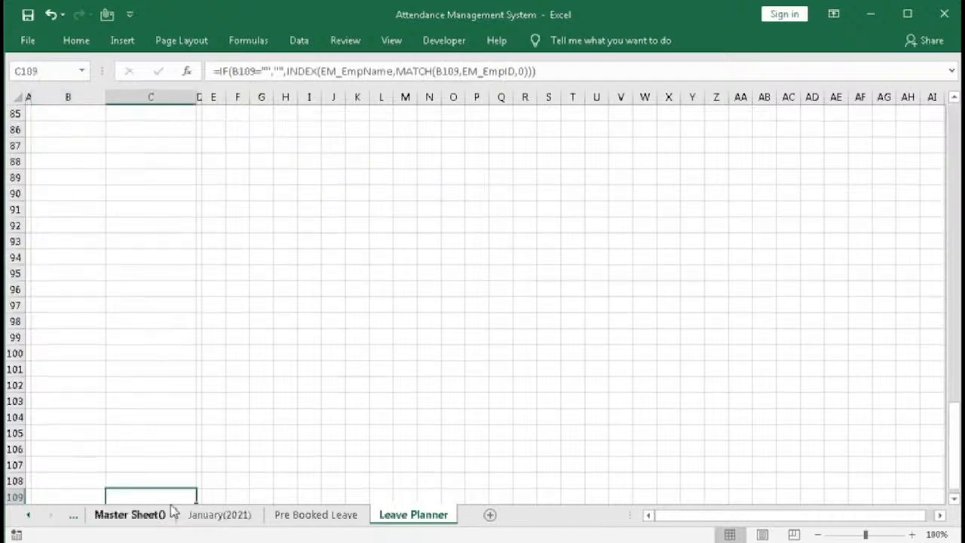
# Step: Select B10:C109 through the Name Box
pyautogui.scroll(1, 151, 438)
pyautogui.scroll(20, 150, 439)
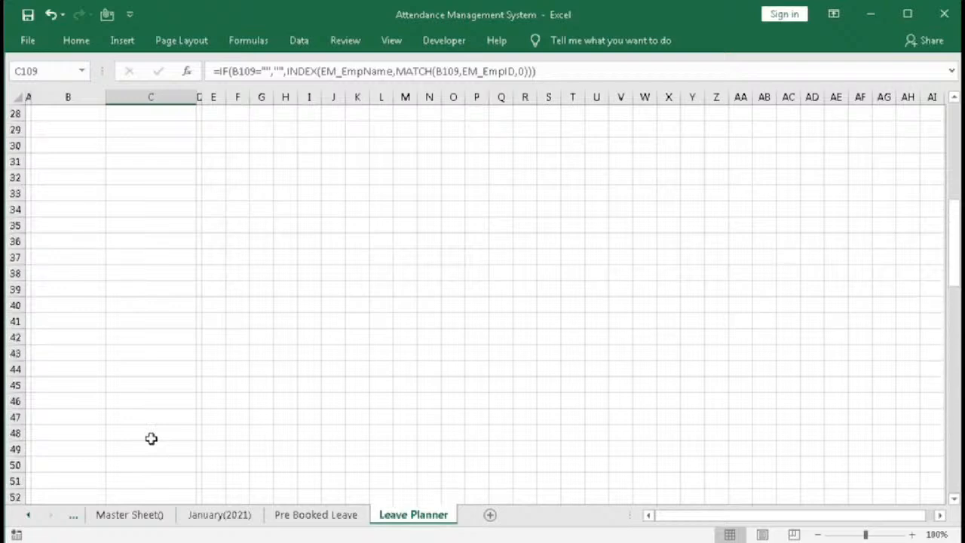
pyautogui.moveTo(56, 217); pyautogui.dragTo(189, 242)
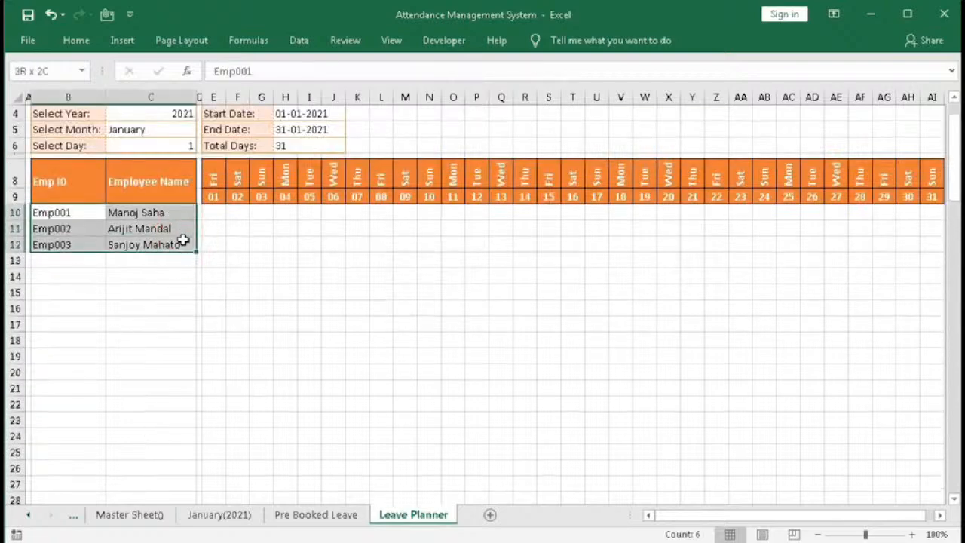
pyautogui.click(75, 213)
pyautogui.click(55, 69)
pyautogui.click(55, 71)
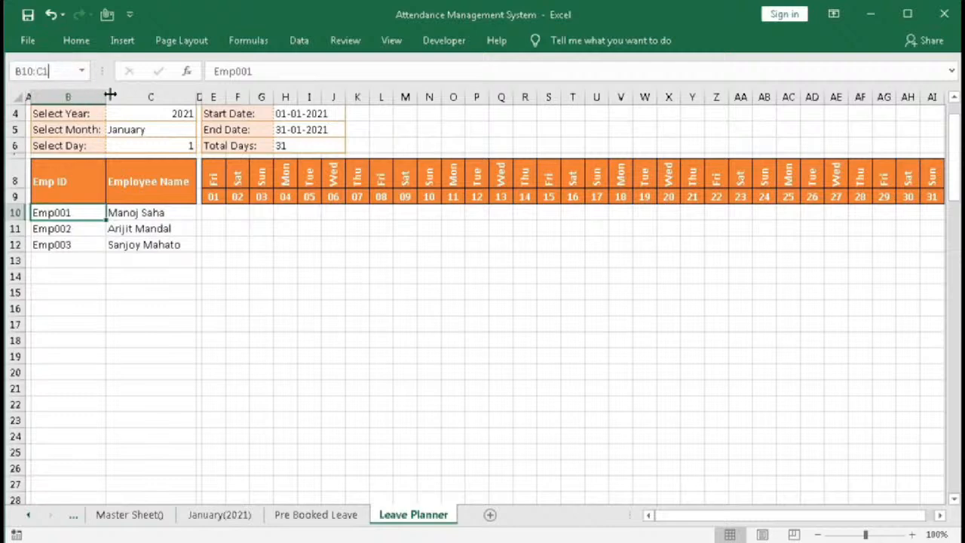
pyautogui.press('Return')
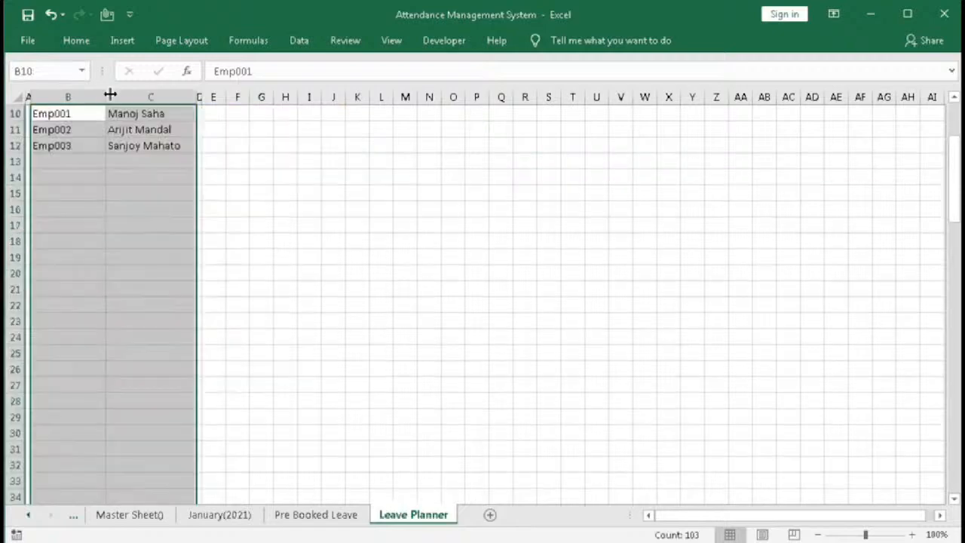
pyautogui.scroll(3, 184, 327)
# Step: Start a new formula rule =AND($B10<>"",ISEVEN(ROW())) for the selected range
pyautogui.click(76, 39)
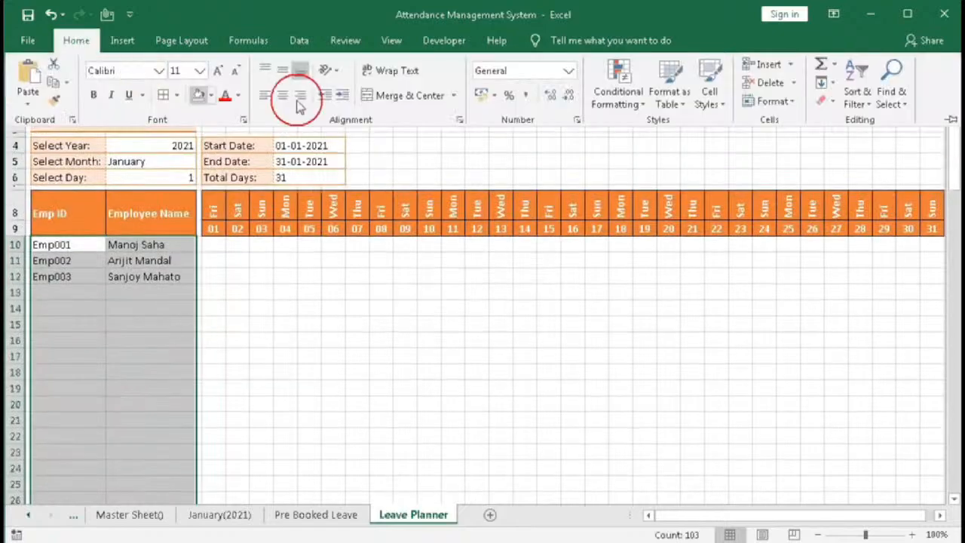
pyautogui.click(616, 102)
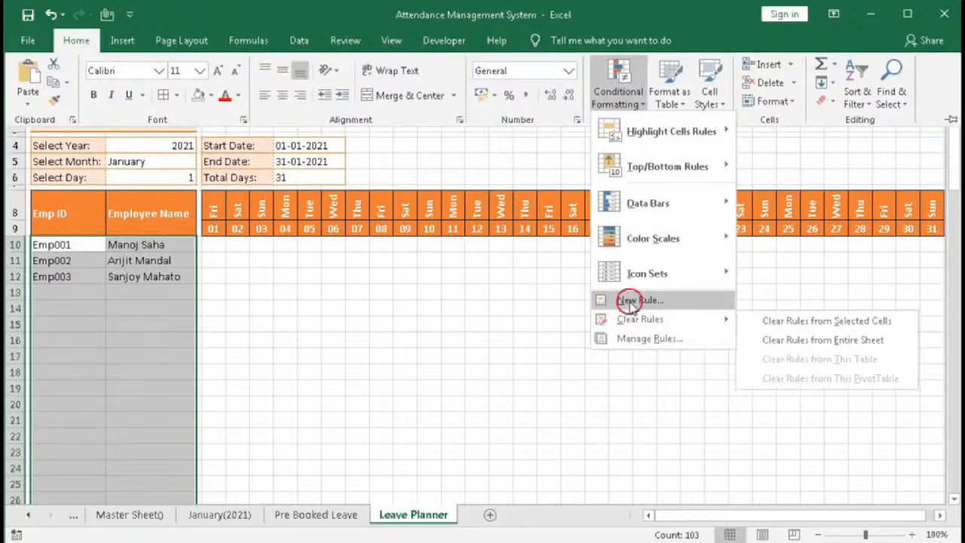
pyautogui.click(626, 299)
pyautogui.click(407, 265)
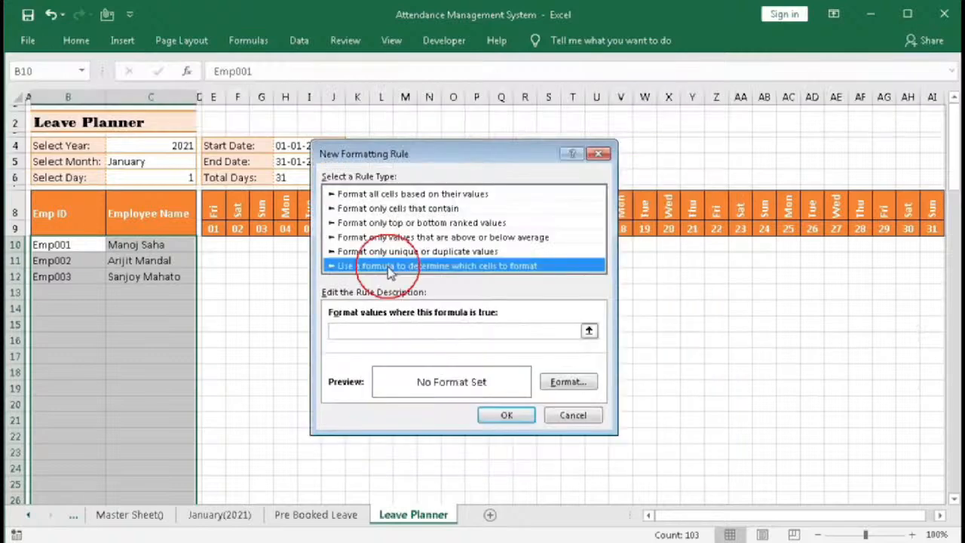
pyautogui.click(381, 330)
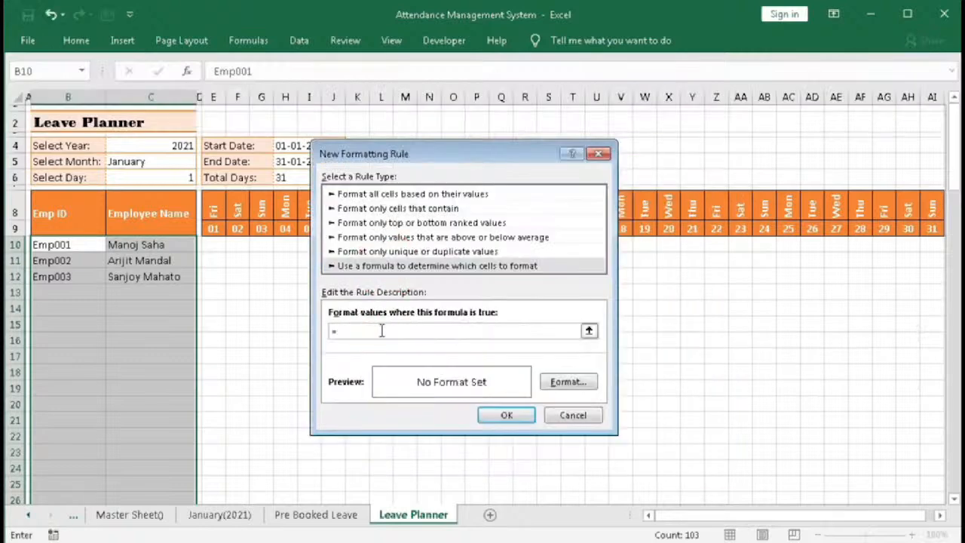
pyautogui.write('=and(')
pyautogui.click(66, 244)
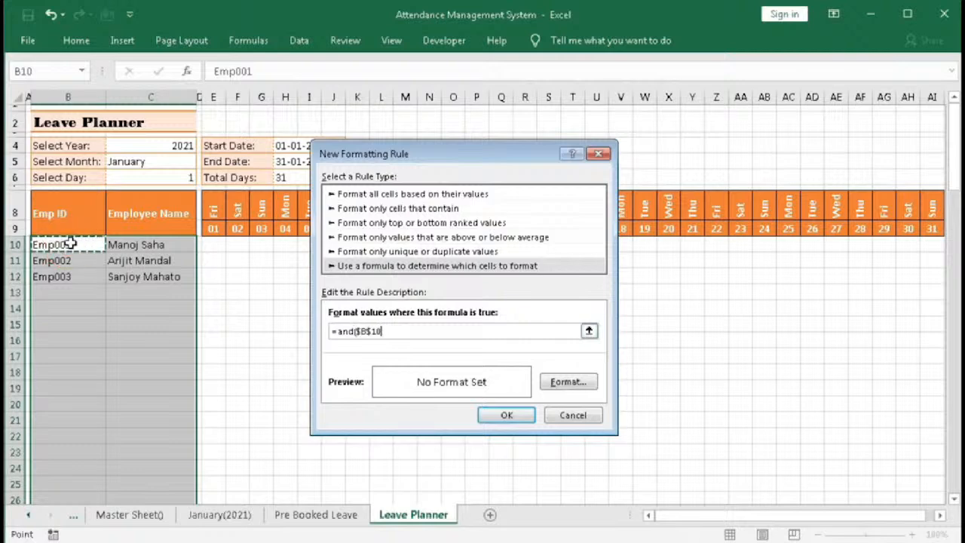
pyautogui.press('F4')
pyautogui.write('<>"",iseven(row(')
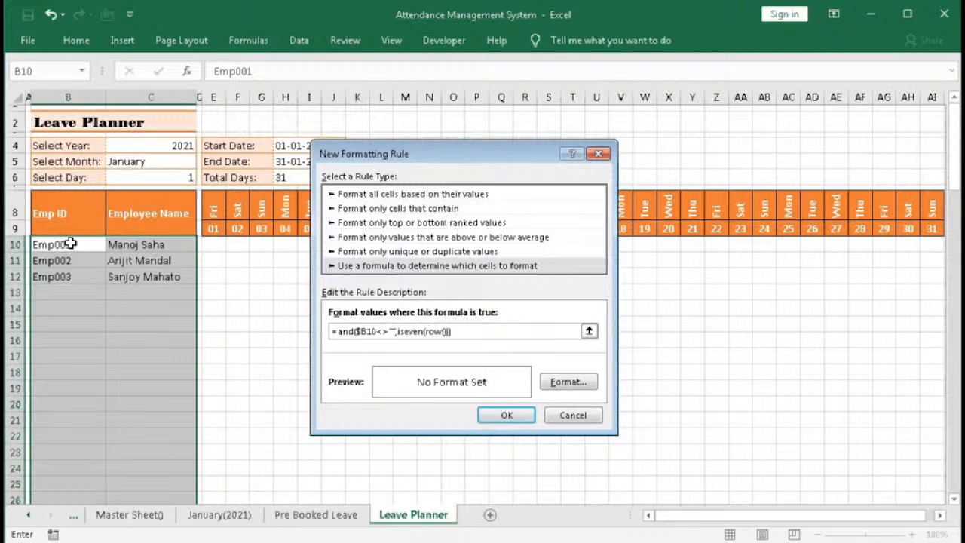
# Step: Give the even-row rule an outline border format and save it
pyautogui.click(567, 382)
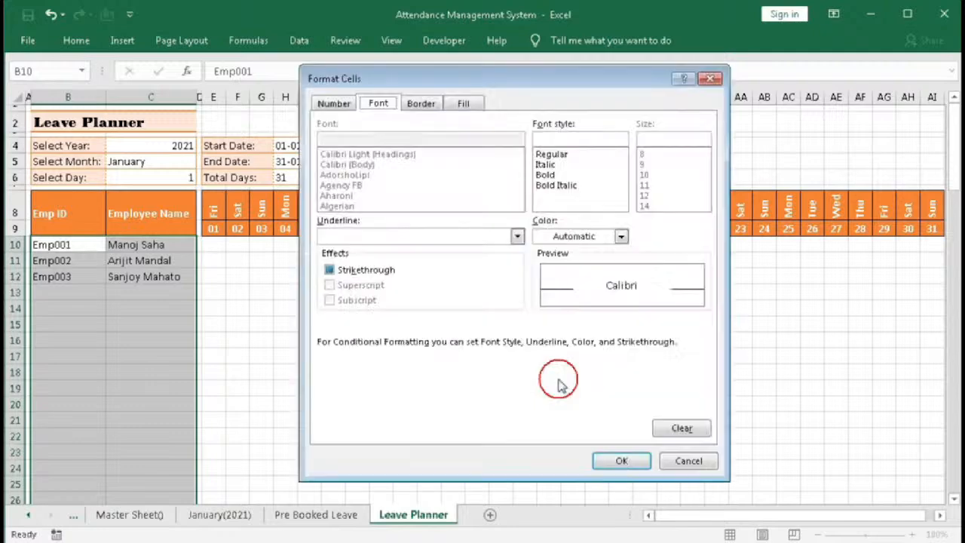
pyautogui.click(463, 103)
pyautogui.click(421, 104)
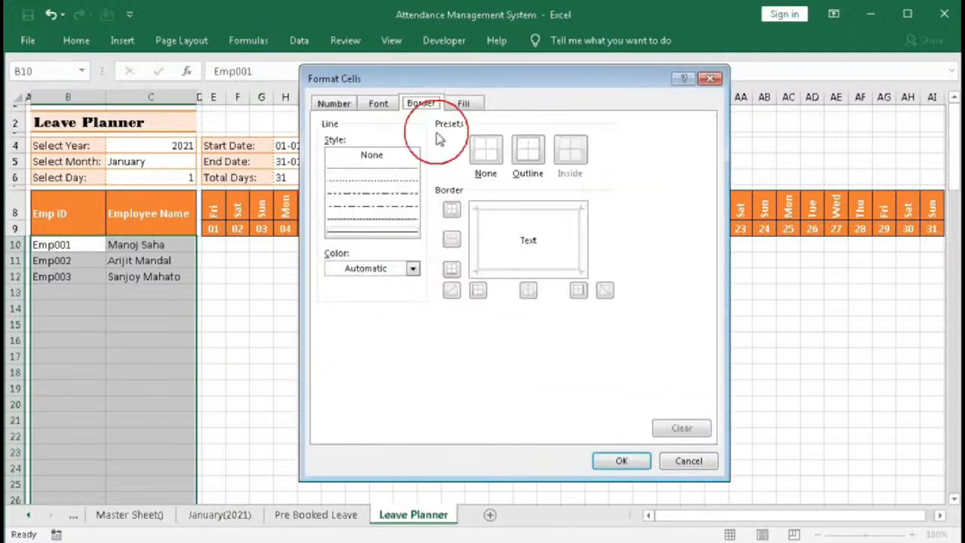
pyautogui.click(532, 164)
pyautogui.click(621, 461)
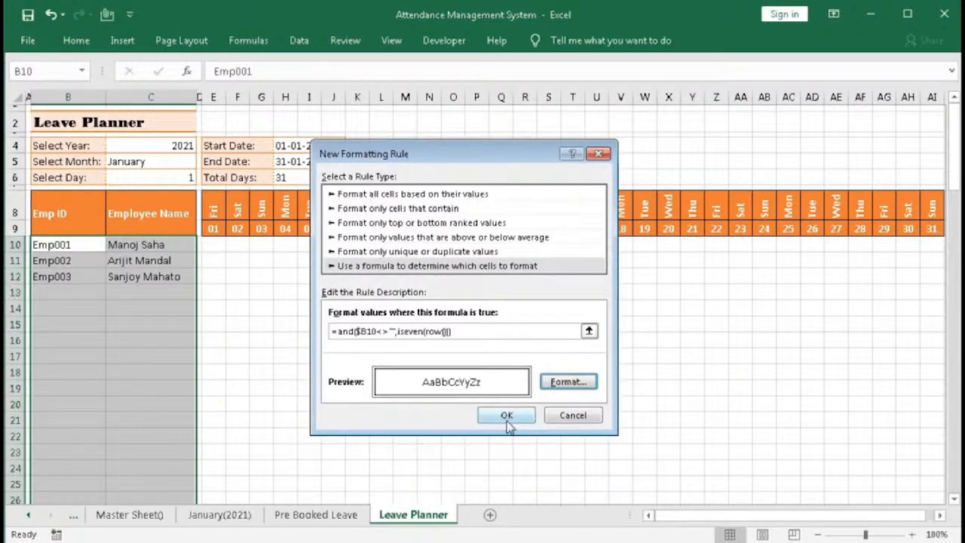
pyautogui.click(506, 416)
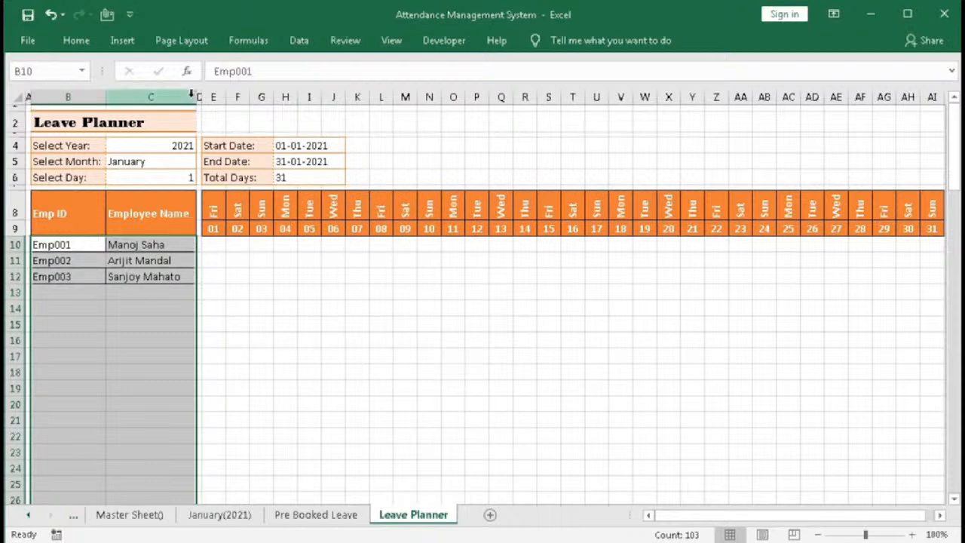
# Step: Start a second formula rule =AND($B10<>"",ISODD(ROW())) for B10:C109
pyautogui.click(70, 44)
pyautogui.click(611, 98)
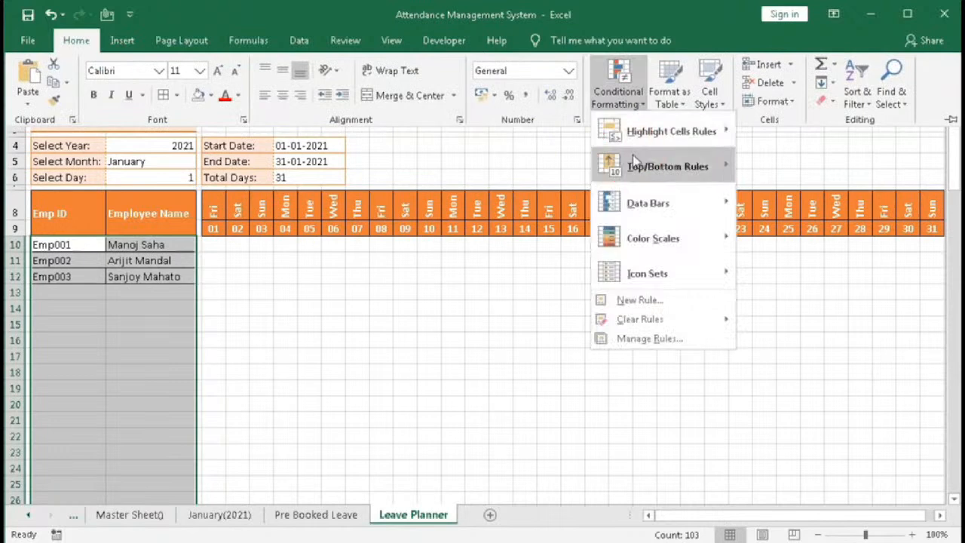
pyautogui.click(638, 299)
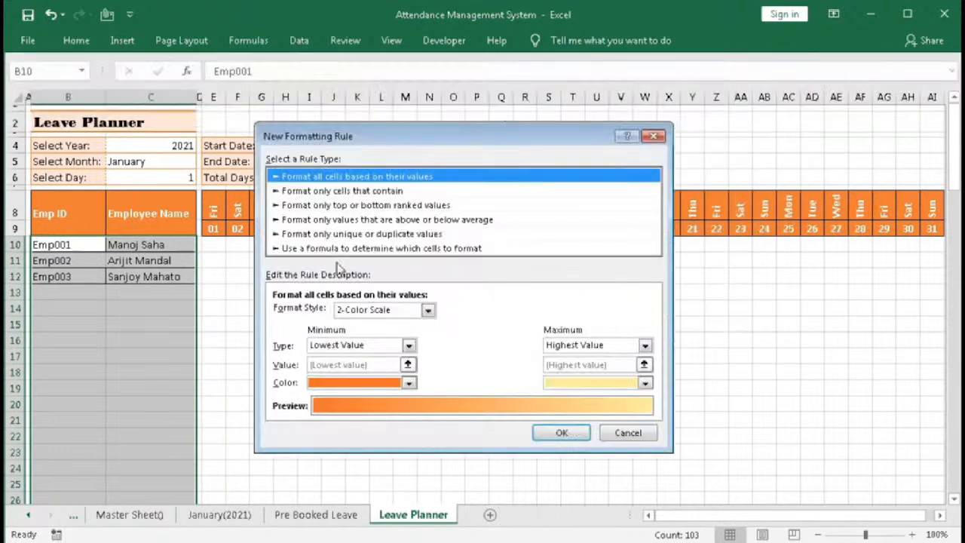
pyautogui.click(354, 248)
pyautogui.click(336, 313)
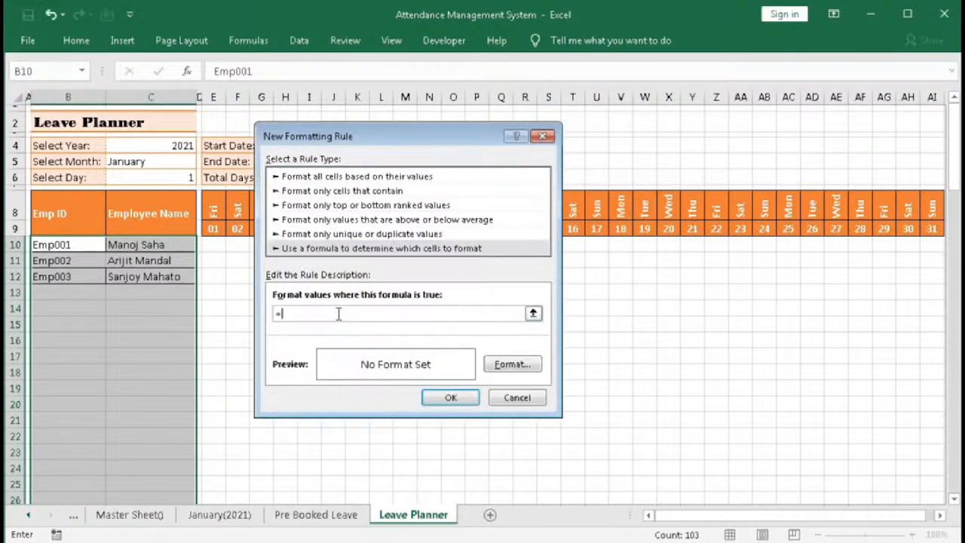
pyautogui.write('=and(')
pyautogui.click(74, 243)
pyautogui.press('F4')
pyautogui.press('F4')
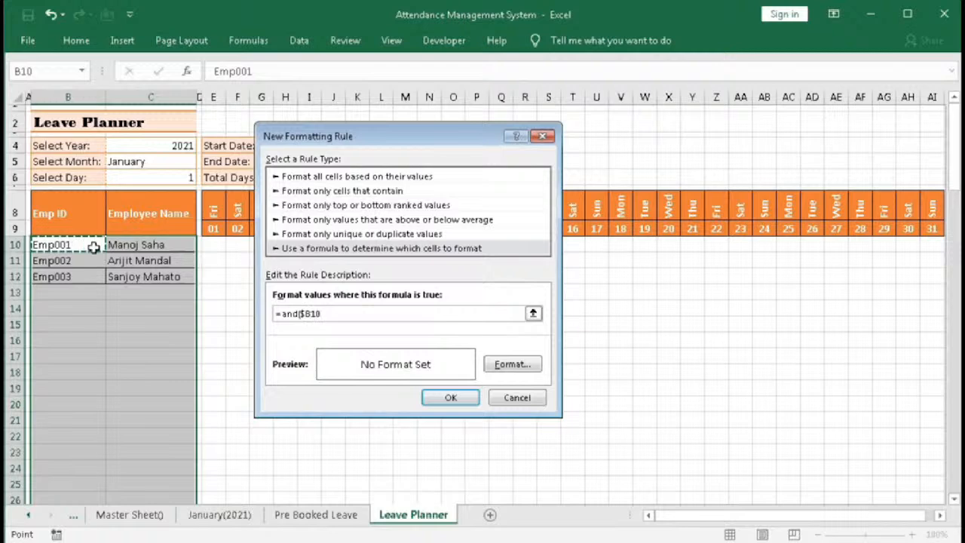
pyautogui.write('<>"",isodd(row(')
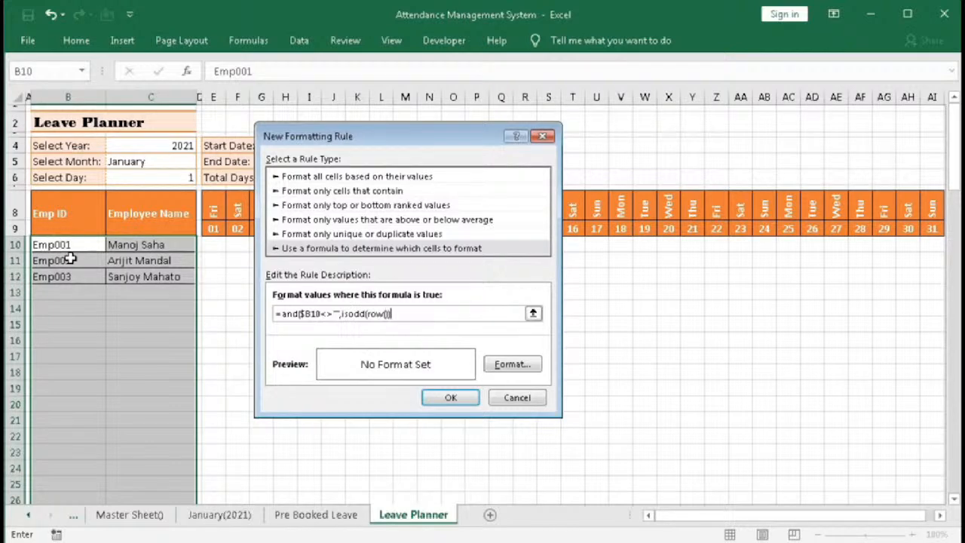
# Step: Give the odd-row rule an outline border and light peach fill, and save it
pyautogui.click(513, 364)
pyautogui.click(472, 132)
pyautogui.click(407, 86)
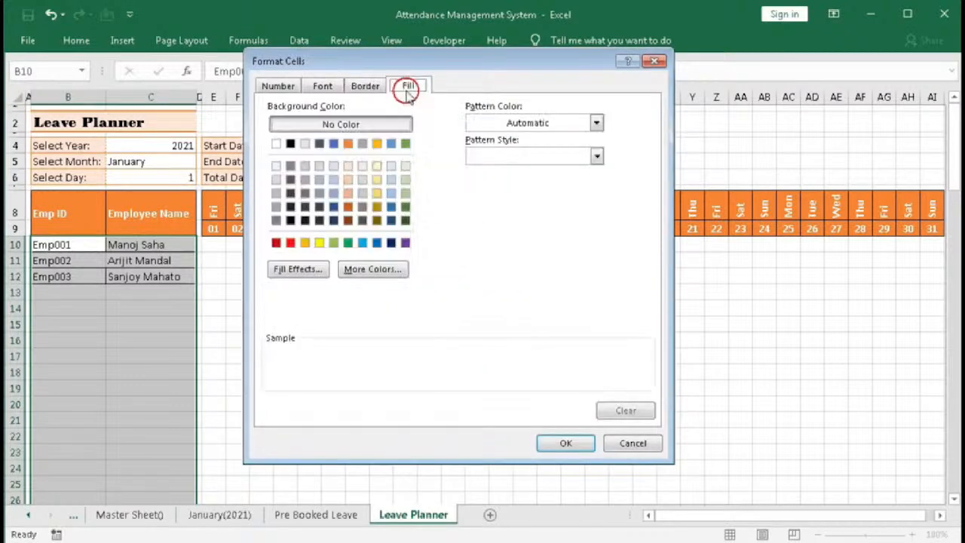
pyautogui.click(347, 165)
pyautogui.click(565, 444)
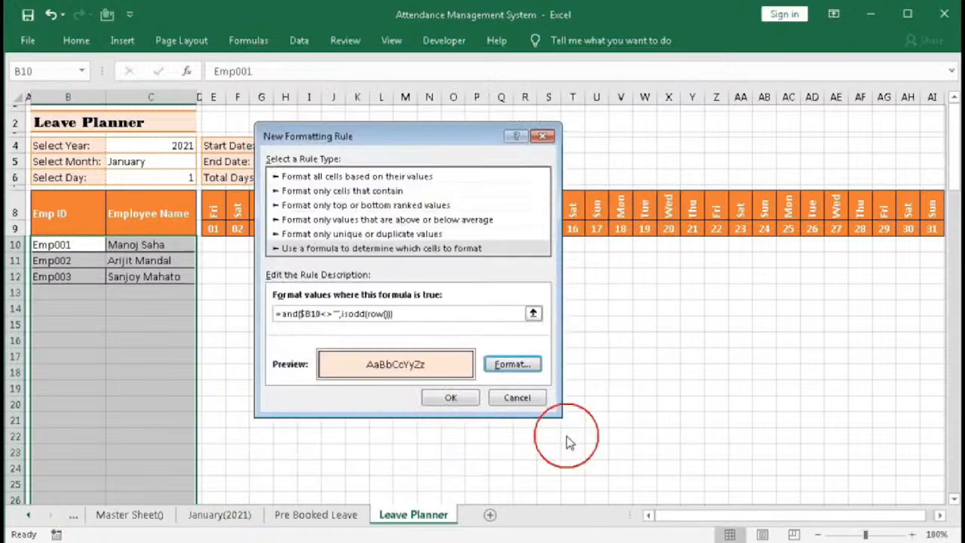
pyautogui.click(451, 397)
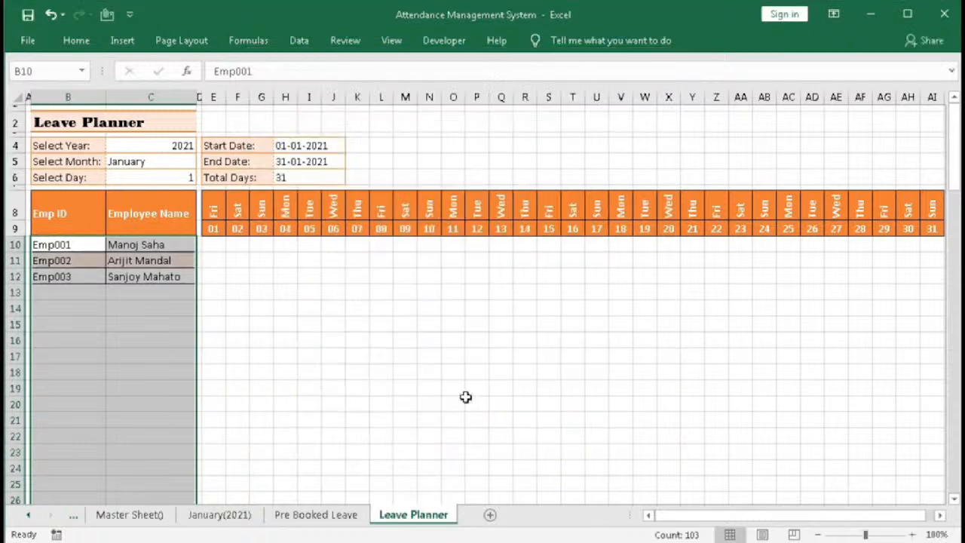
pyautogui.click(169, 308)
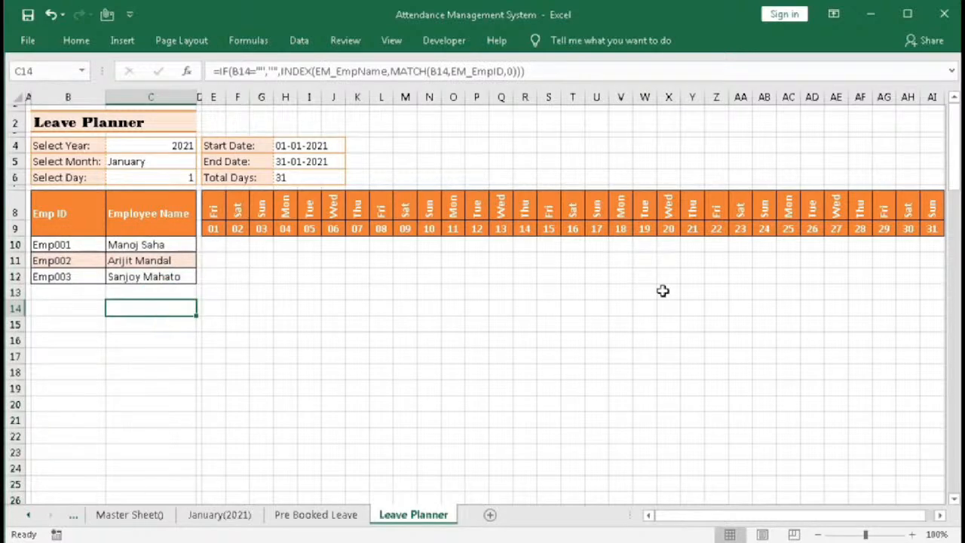
# Step: Start extending the peach banding rule's Applies to range with the day cells from E10
pyautogui.click(46, 246)
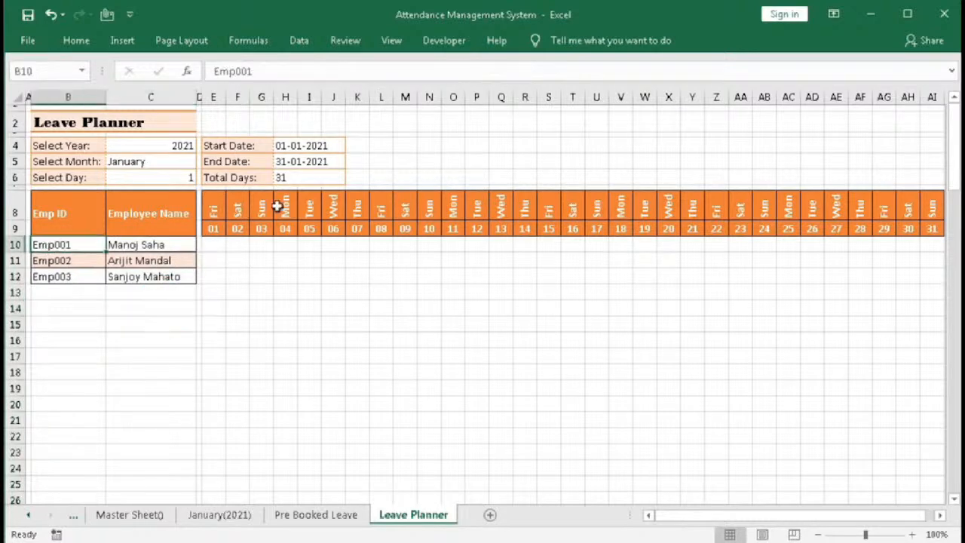
pyautogui.click(76, 40)
pyautogui.click(617, 84)
pyautogui.click(617, 339)
pyautogui.click(563, 250)
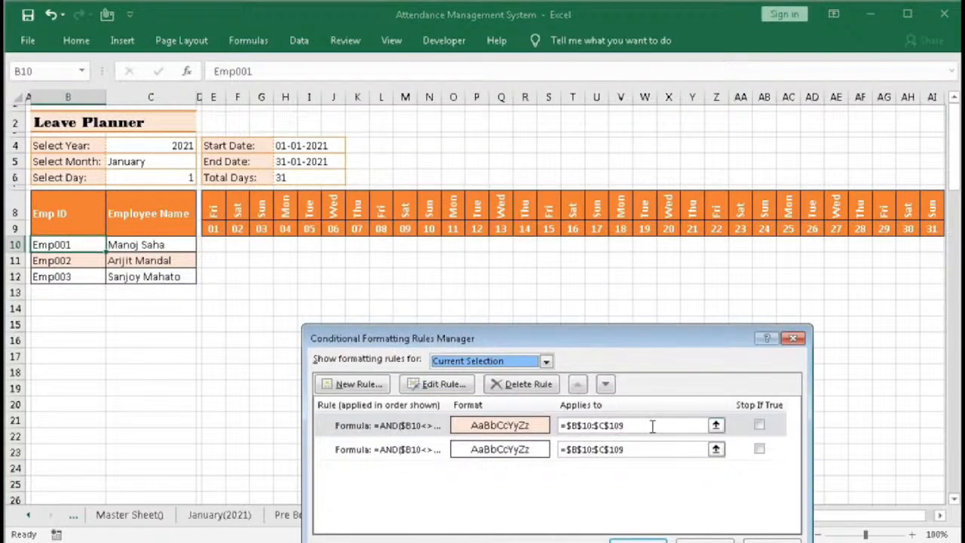
pyautogui.click(649, 425)
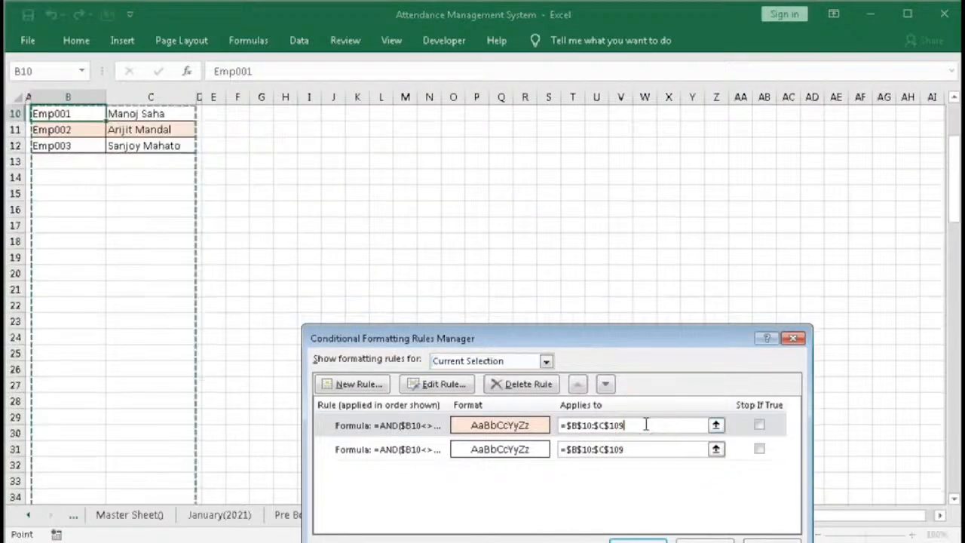
pyautogui.write(',')
pyautogui.scroll(3, 459, 198)
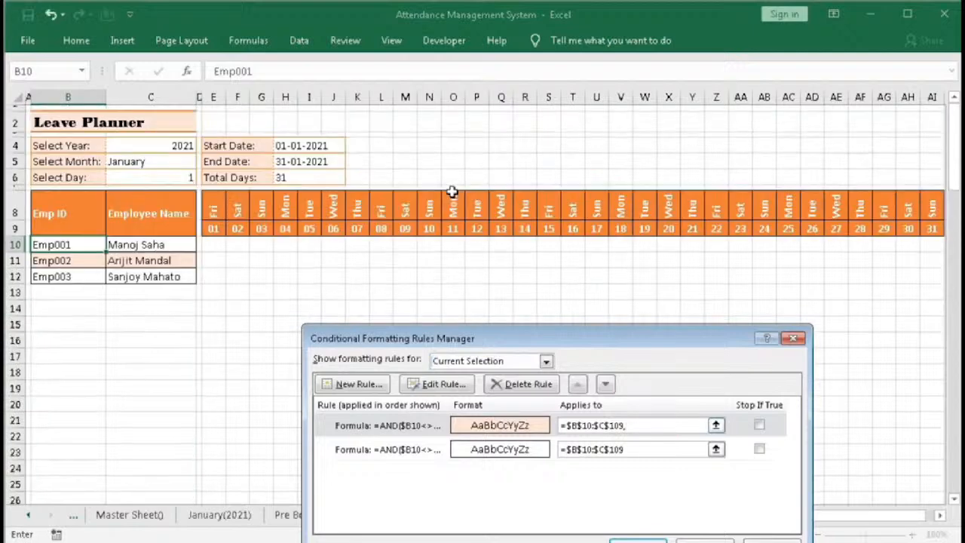
pyautogui.moveTo(217, 243); pyautogui.dragTo(320, 281)
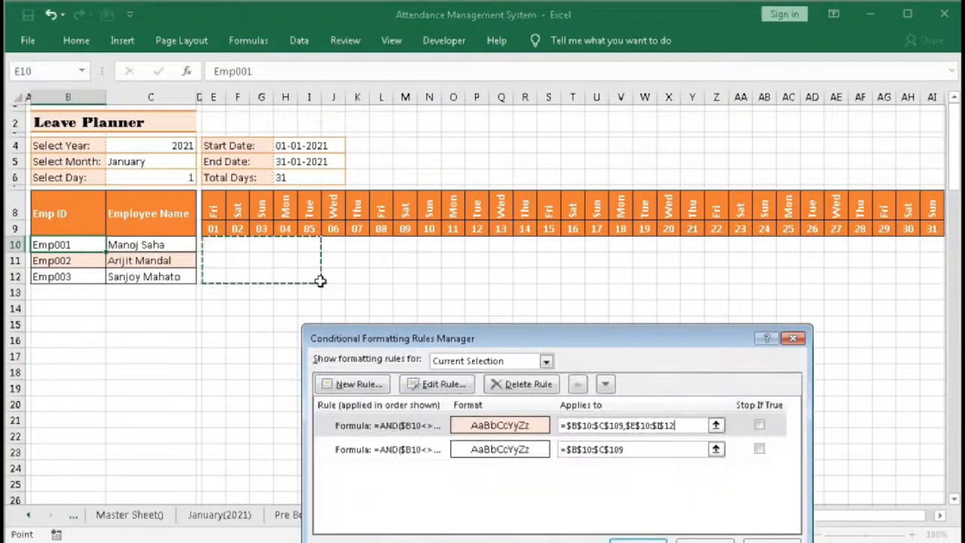
# Step: Correct the peach rule's added range to $E$10:$AI$109 and apply it
pyautogui.click(669, 426)
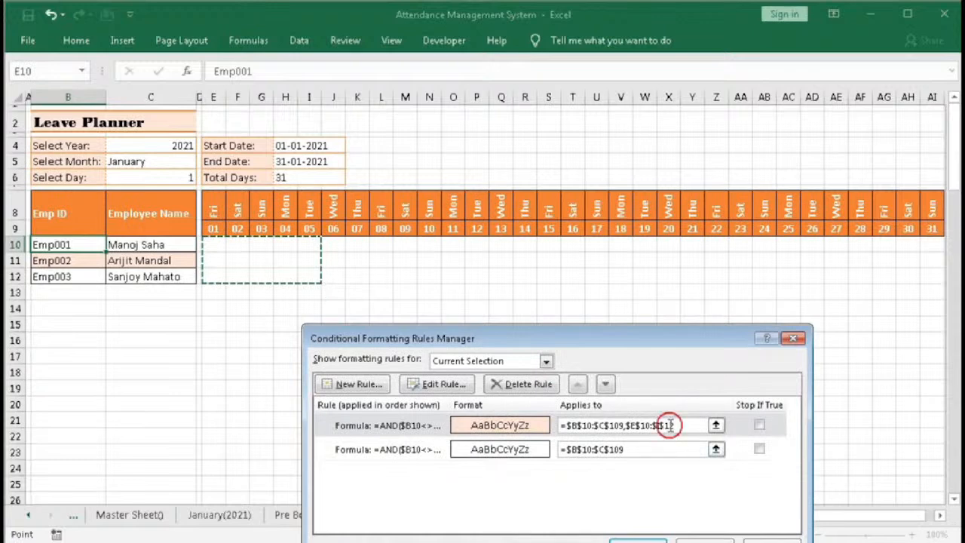
pyautogui.press('BackSpace')
pyautogui.press('BackSpace')
pyautogui.write('109')
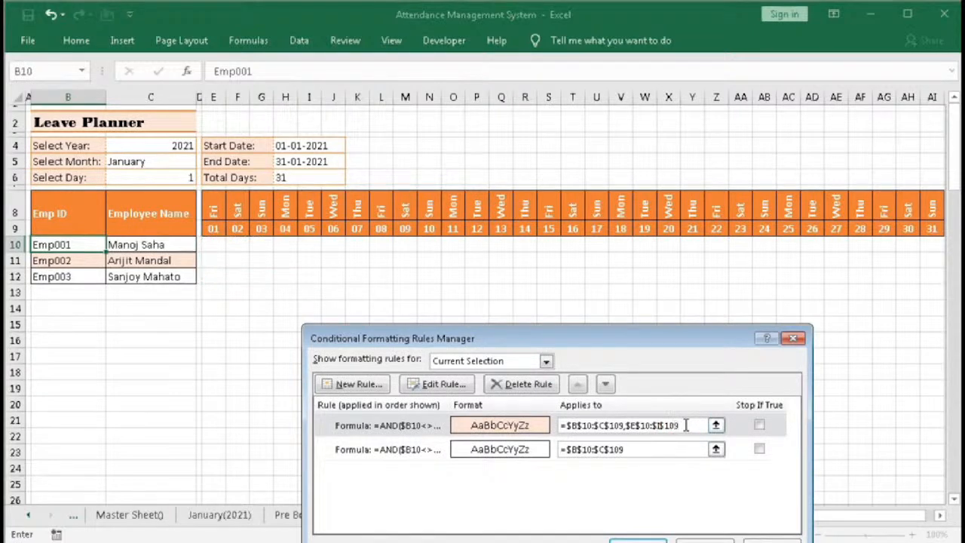
pyautogui.moveTo(704, 339); pyautogui.dragTo(701, 300)
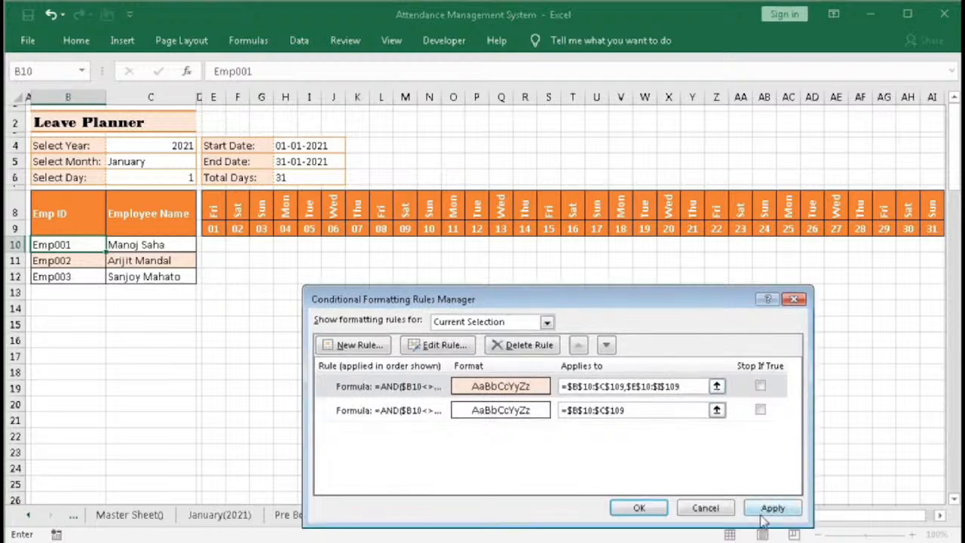
pyautogui.click(765, 509)
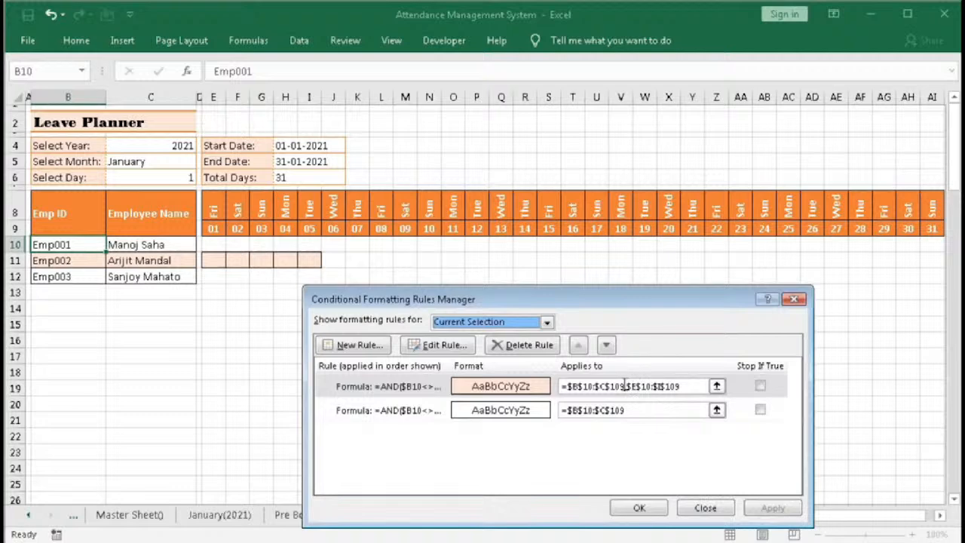
pyautogui.click(659, 386)
pyautogui.write('A')
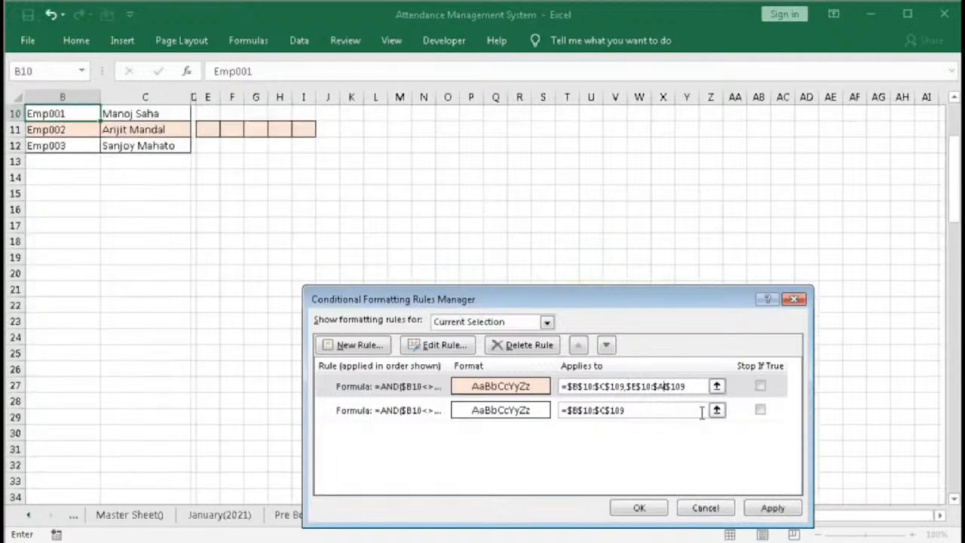
pyautogui.click(771, 509)
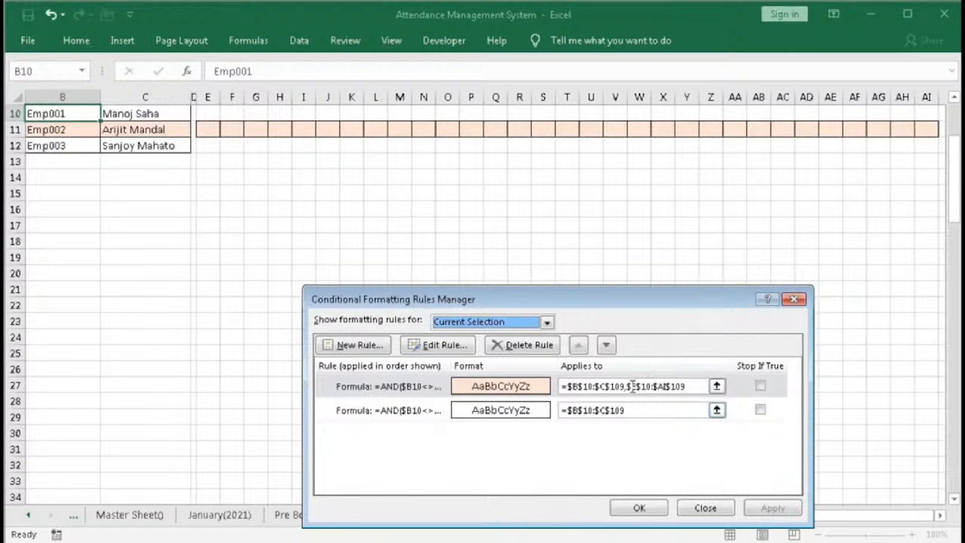
# Step: Append $E$10:$AI$109 to the second banding rule's Applies to range, apply, and confirm
pyautogui.moveTo(625, 386); pyautogui.dragTo(685, 393)
pyautogui.rightClick(656, 386)
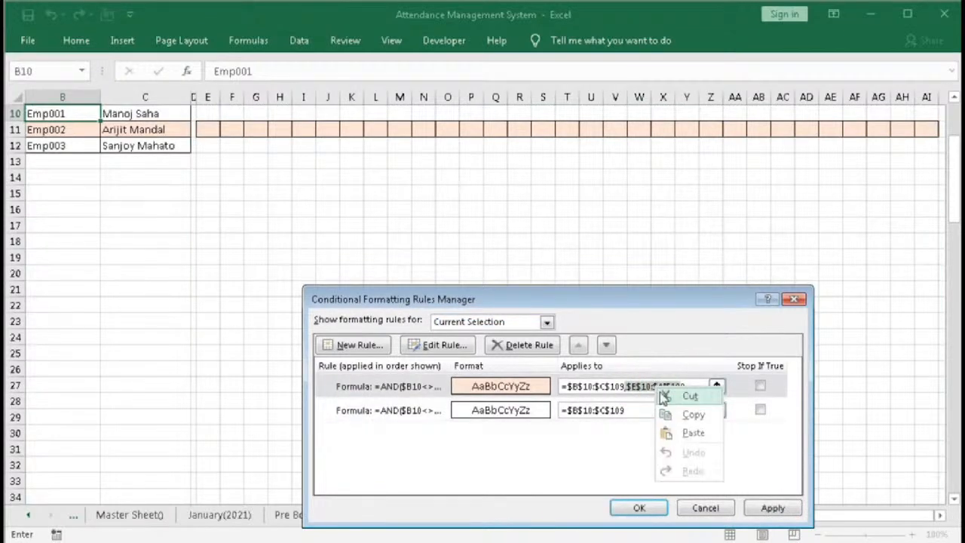
pyautogui.click(654, 407)
pyautogui.click(646, 408)
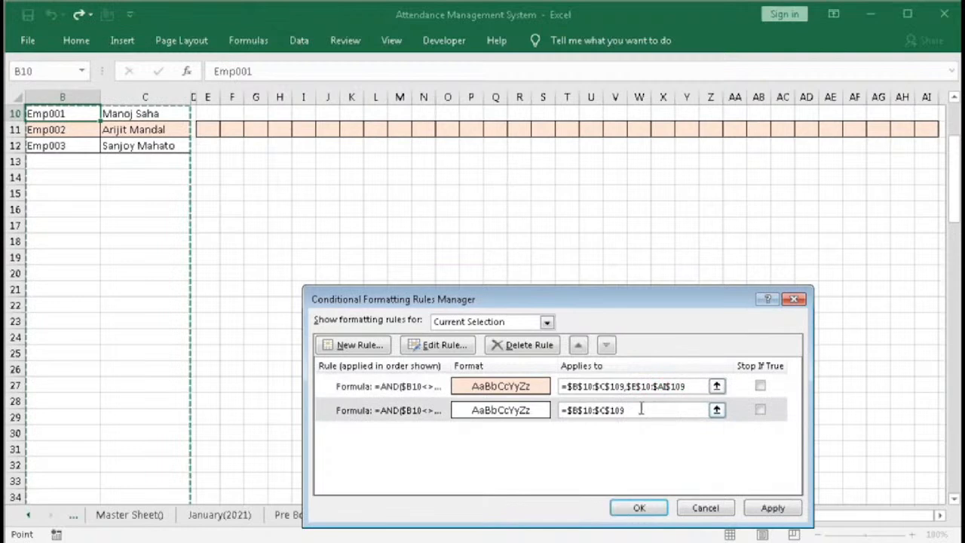
pyautogui.write(',')
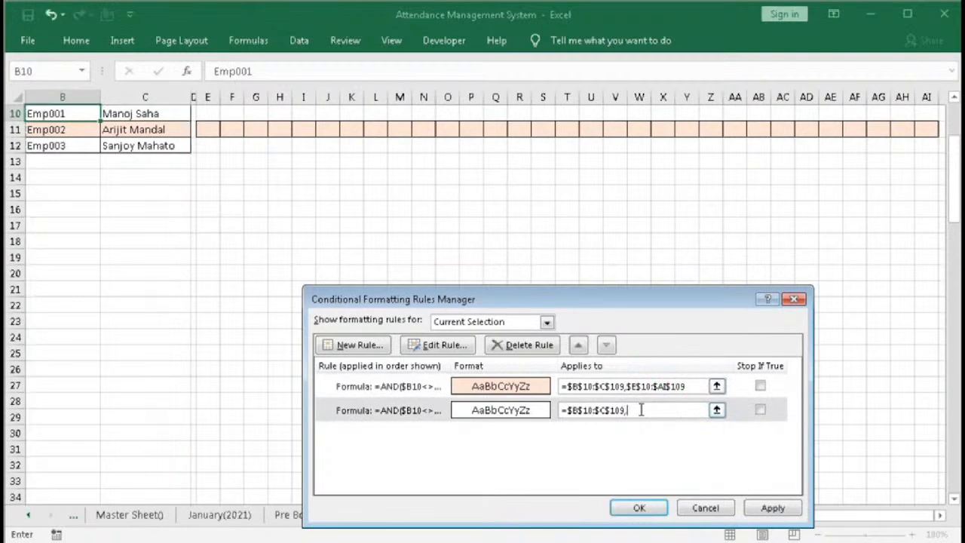
pyautogui.rightClick(641, 409)
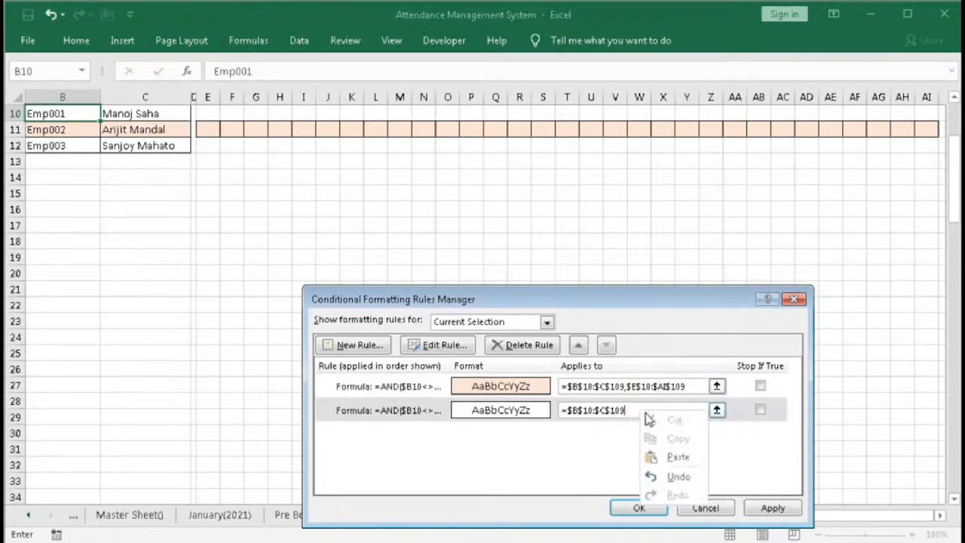
pyautogui.click(674, 456)
pyautogui.click(761, 509)
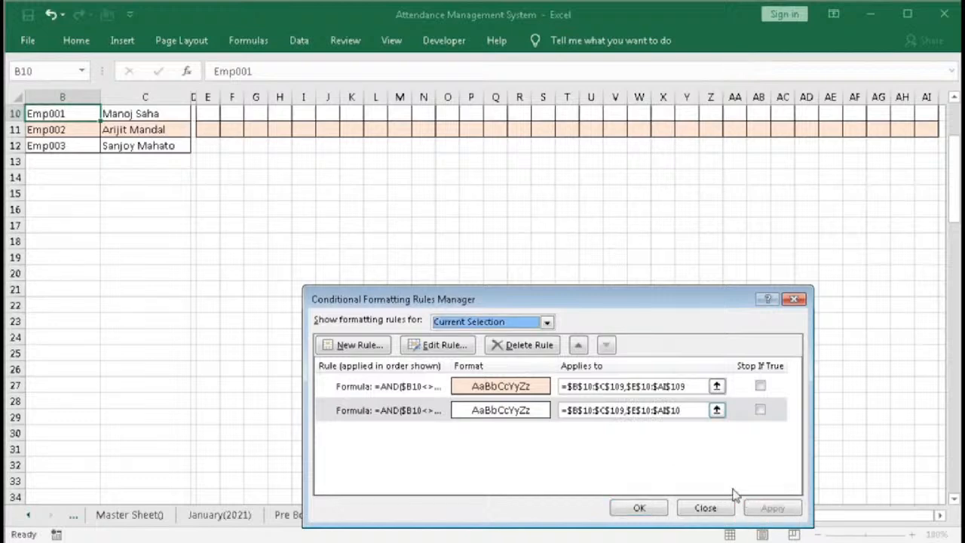
pyautogui.click(683, 411)
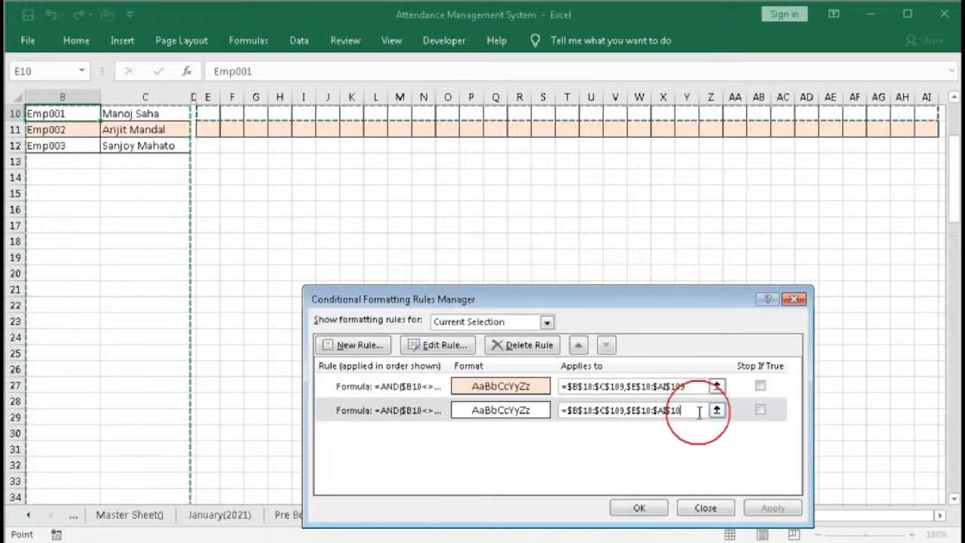
pyautogui.write('9')
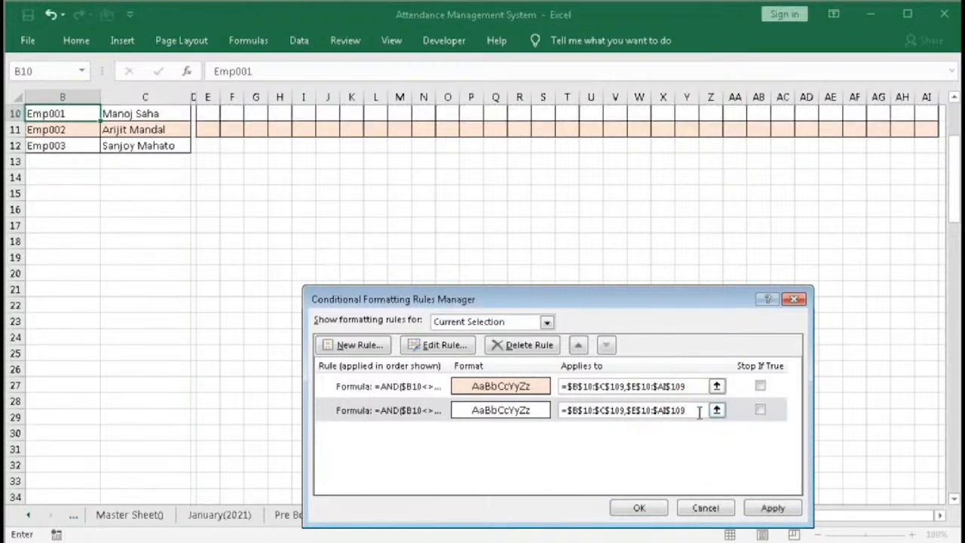
pyautogui.click(772, 508)
pyautogui.click(679, 511)
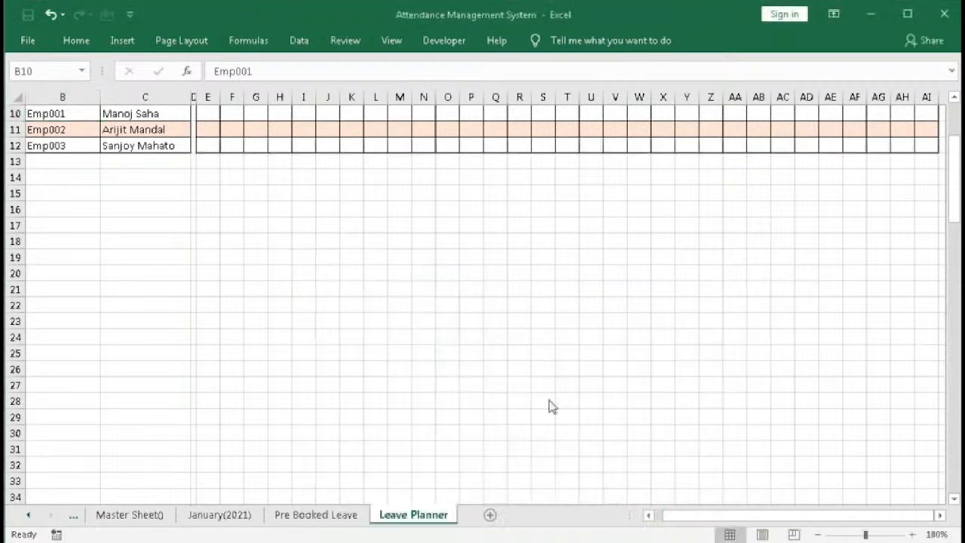
# Step: Enter Emp004 in B13 and fill the employee IDs down to B18
pyautogui.scroll(1, 693, 407)
pyautogui.scroll(2, 693, 407)
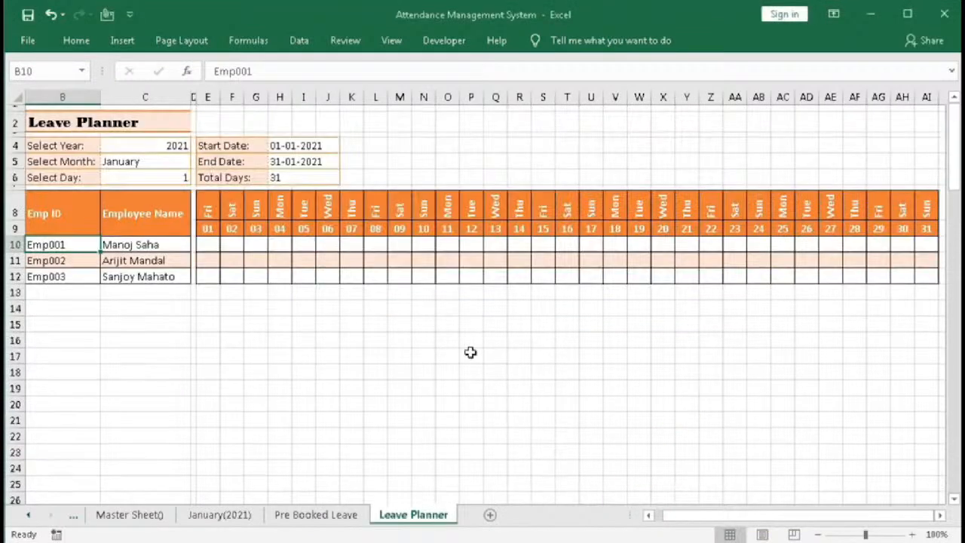
pyautogui.click(47, 293)
pyautogui.write('E')
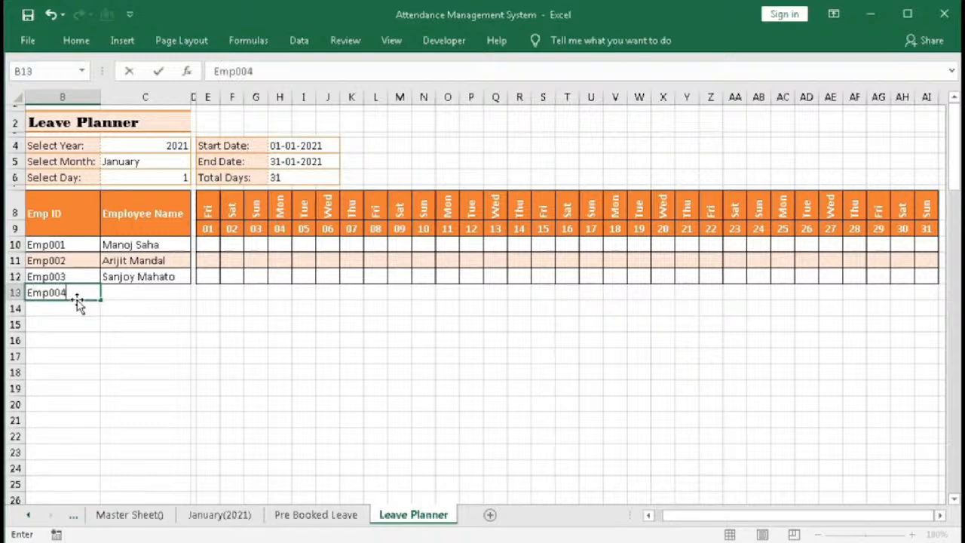
pyautogui.write('mp004')
pyautogui.press('Return')
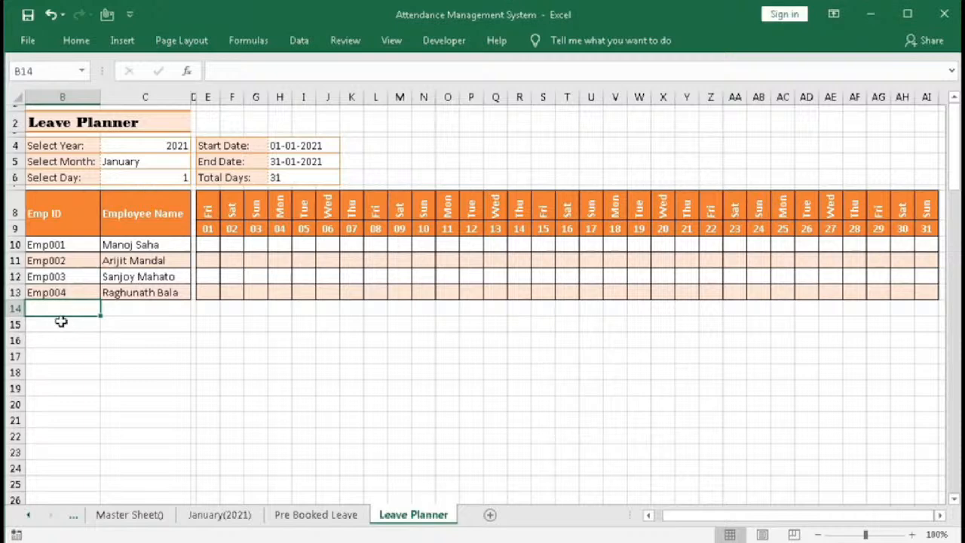
pyautogui.click(76, 297)
pyautogui.moveTo(100, 300); pyautogui.dragTo(87, 377)
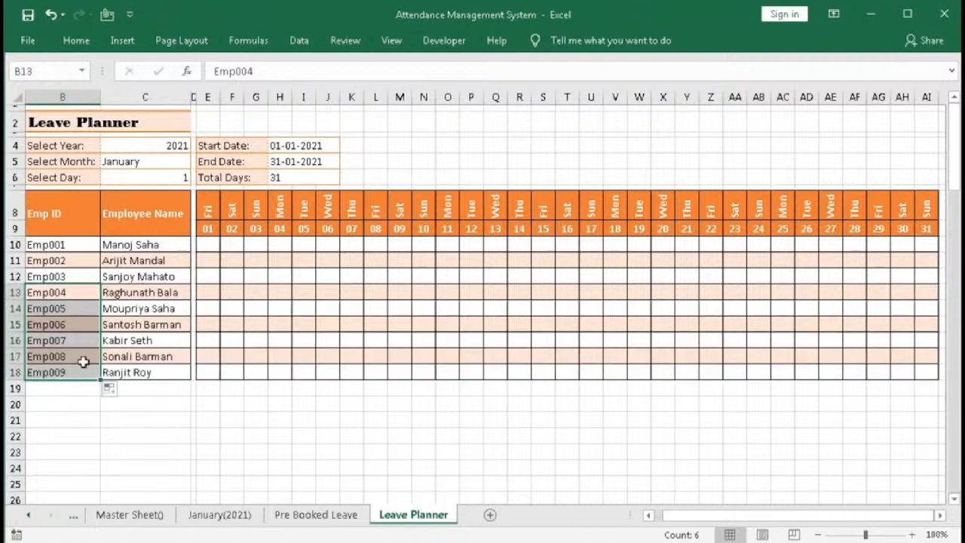
# Step: Renumber B15:B18 to Emp007, Emp008, Emp009 and Emp010
pyautogui.click(77, 322)
pyautogui.press('BackSpace')
pyautogui.write('7')
pyautogui.press('Return')
pyautogui.doubleClick(88, 340)
pyautogui.press('BackSpace')
pyautogui.write('8')
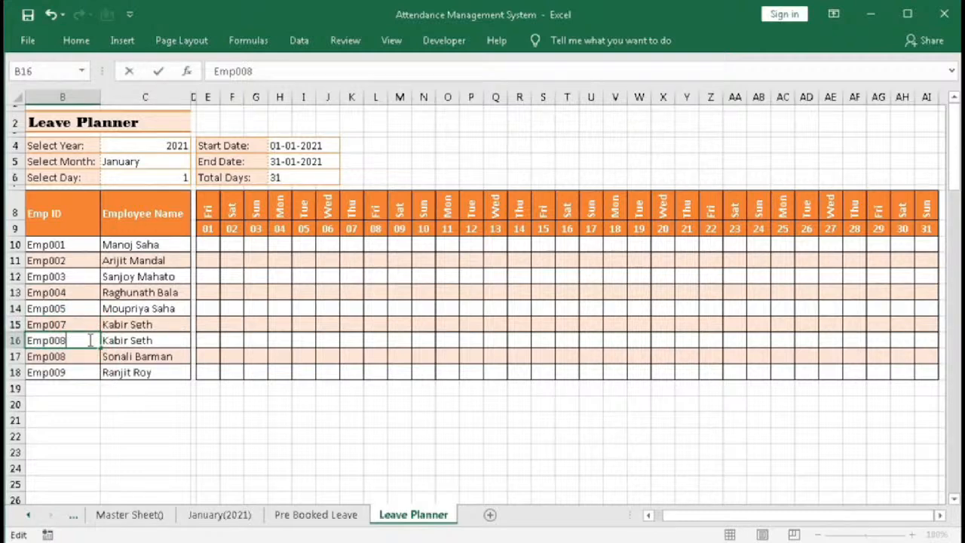
pyautogui.press('Return')
pyautogui.press('F2')
pyautogui.press('BackSpace')
pyautogui.write('9')
pyautogui.press('Return')
pyautogui.press('F2')
pyautogui.press('BackSpace')
pyautogui.press('BackSpace')
pyautogui.write('10')
pyautogui.press('Return')
pyautogui.click(330, 310)
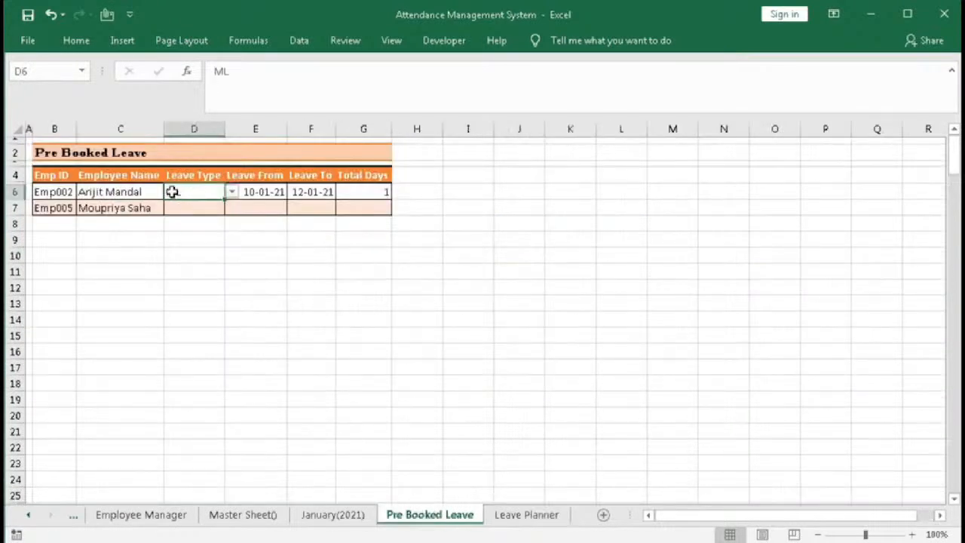
pyautogui.moveTo(249, 192); pyautogui.dragTo(296, 193)
pyautogui.click(498, 514)
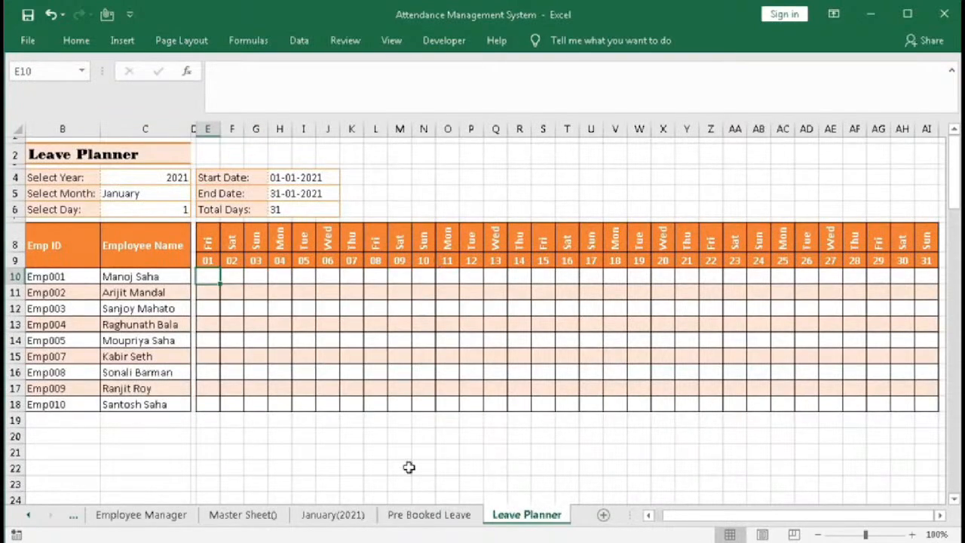
pyautogui.click(433, 514)
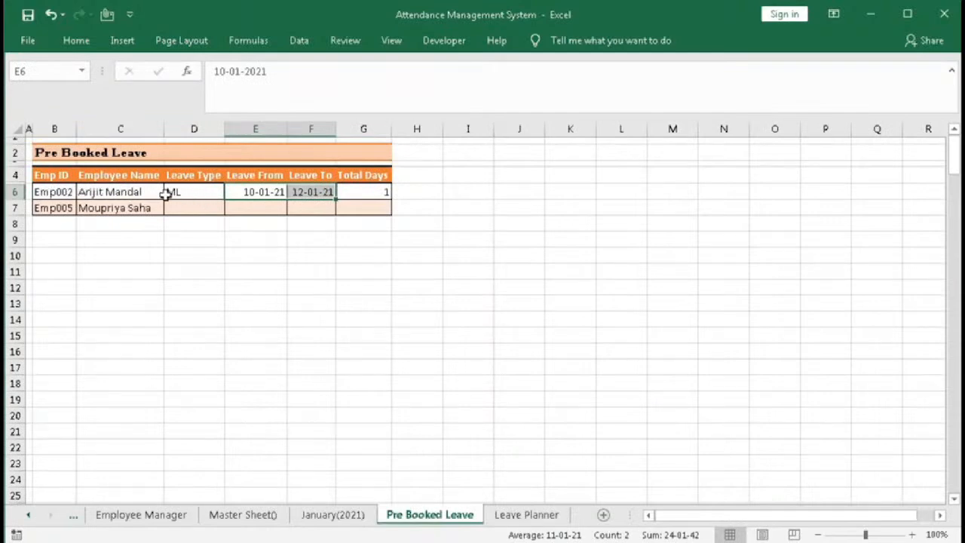
pyautogui.click(248, 193)
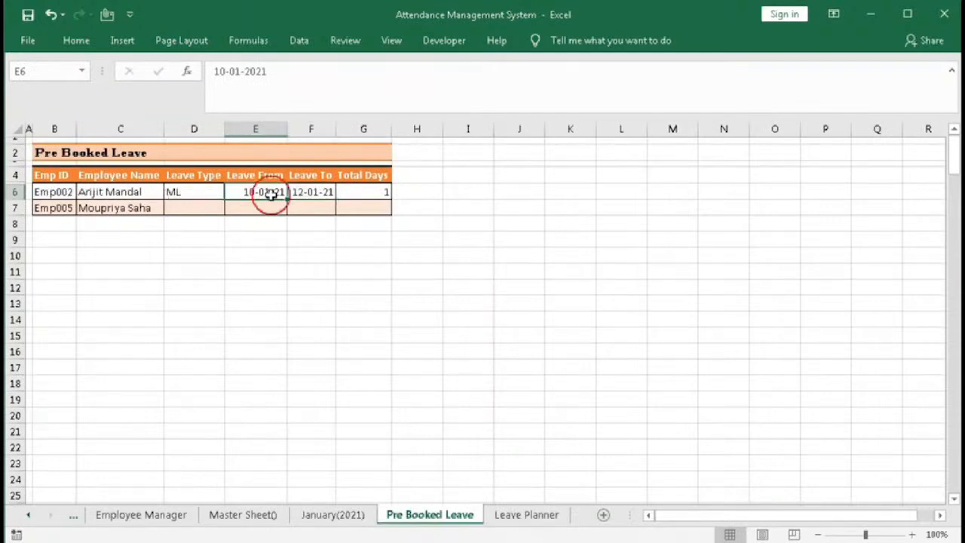
pyautogui.click(306, 193)
pyautogui.click(524, 515)
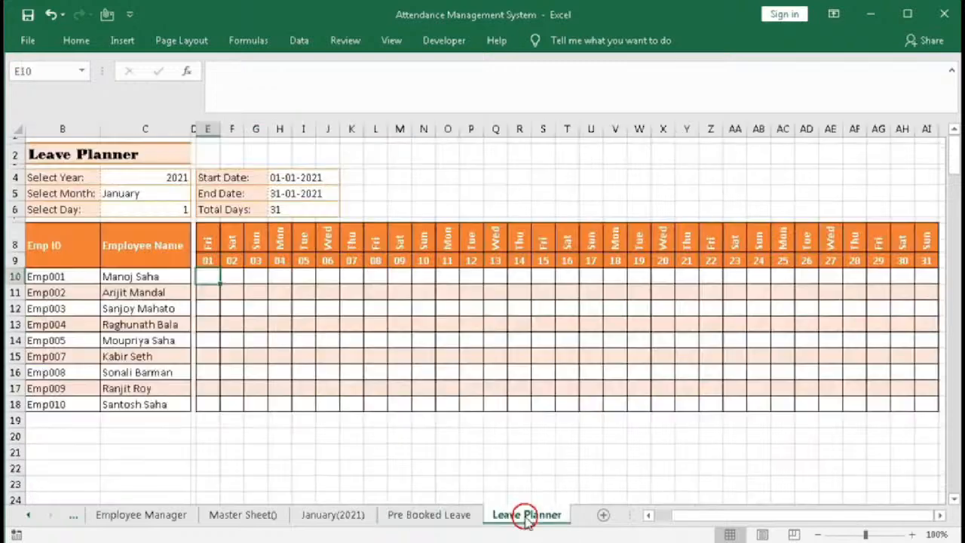
pyautogui.moveTo(429, 279); pyautogui.dragTo(467, 277)
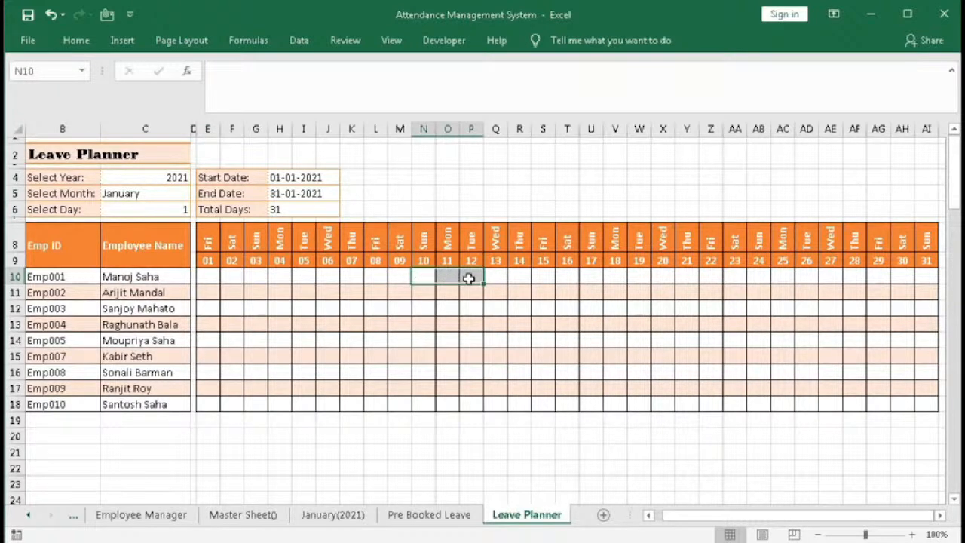
# Step: Start E10's formula: blank if $B10 is empty, else test COUNTIF(S_HolidayDates,E$9)
pyautogui.click(208, 277)
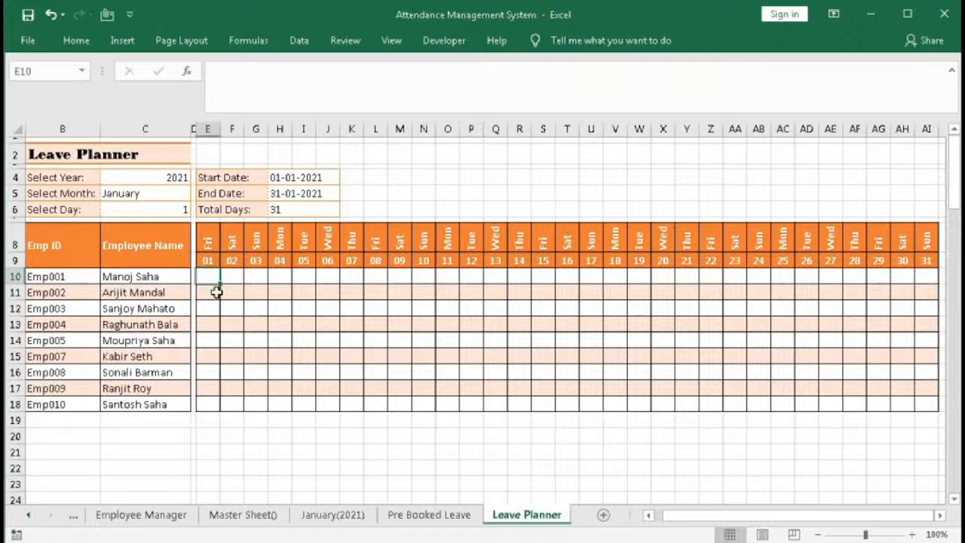
pyautogui.write('=')
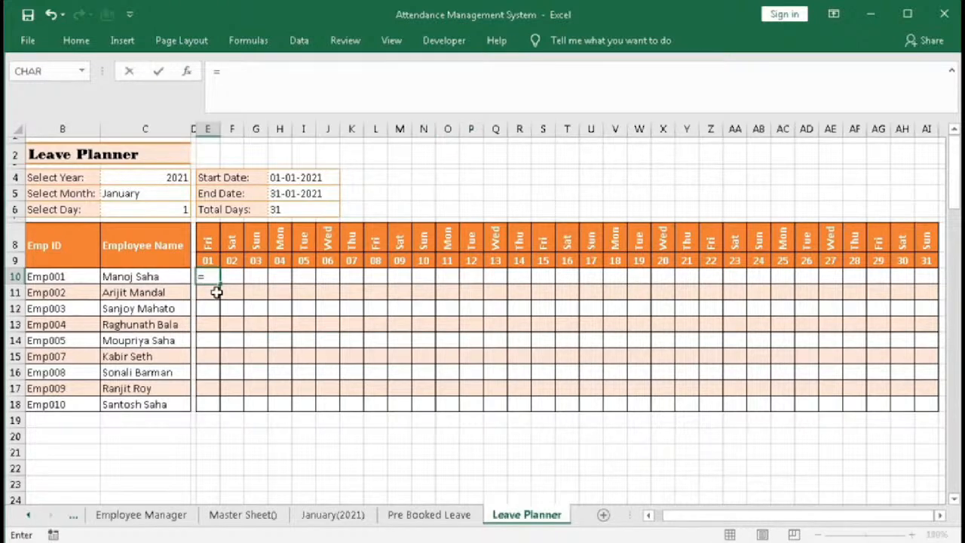
pyautogui.write('if(')
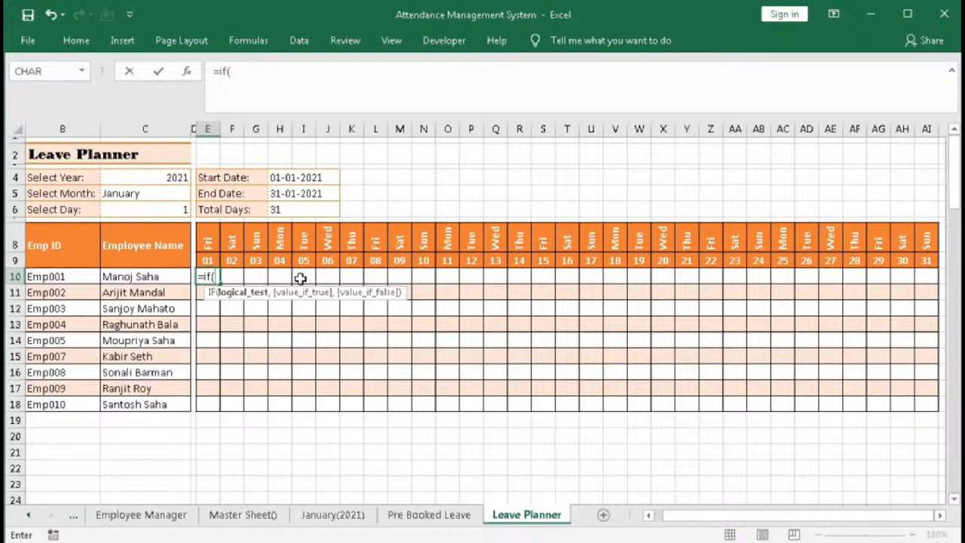
pyautogui.click(67, 278)
pyautogui.press('F4')
pyautogui.press('F4')
pyautogui.press('F4')
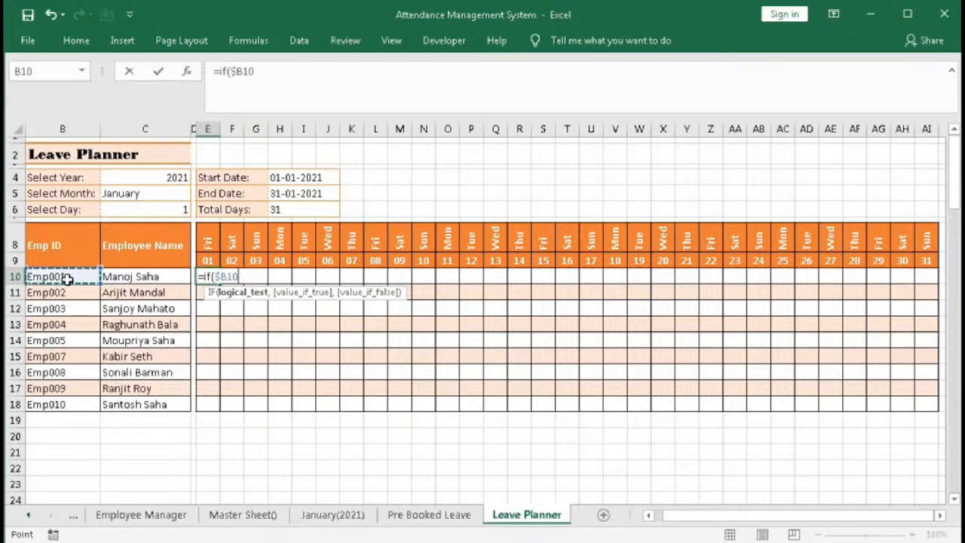
pyautogui.write('=')
pyautogui.write('"",')
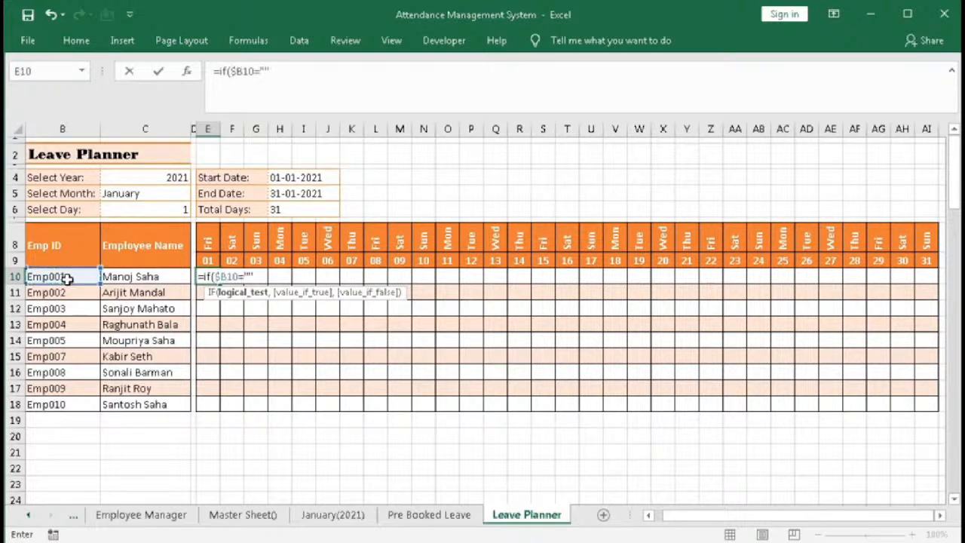
pyautogui.write('""')
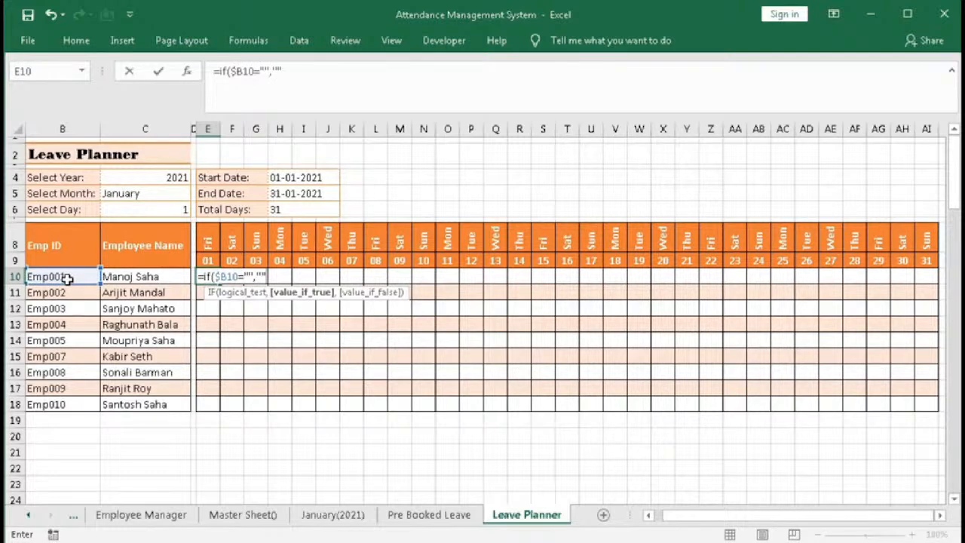
pyautogui.write(',')
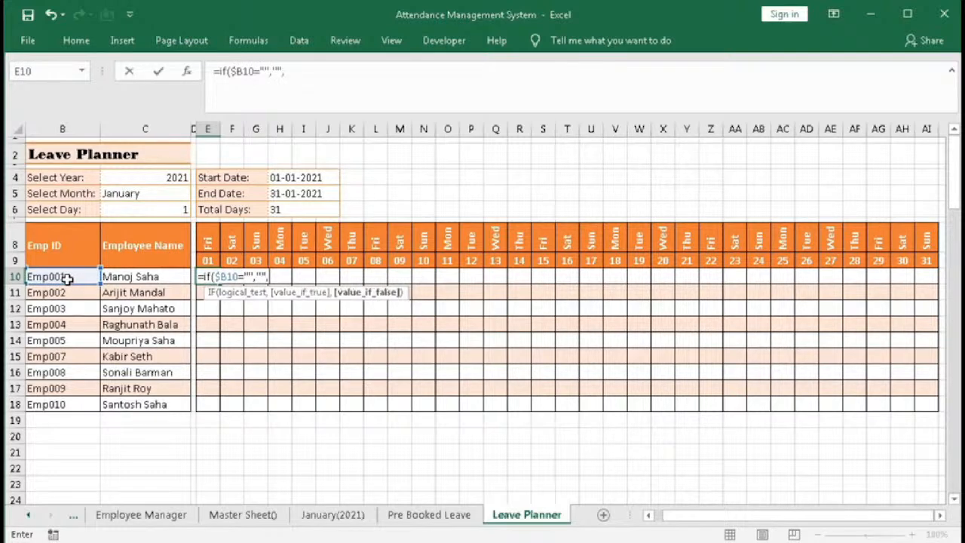
pyautogui.write('if')
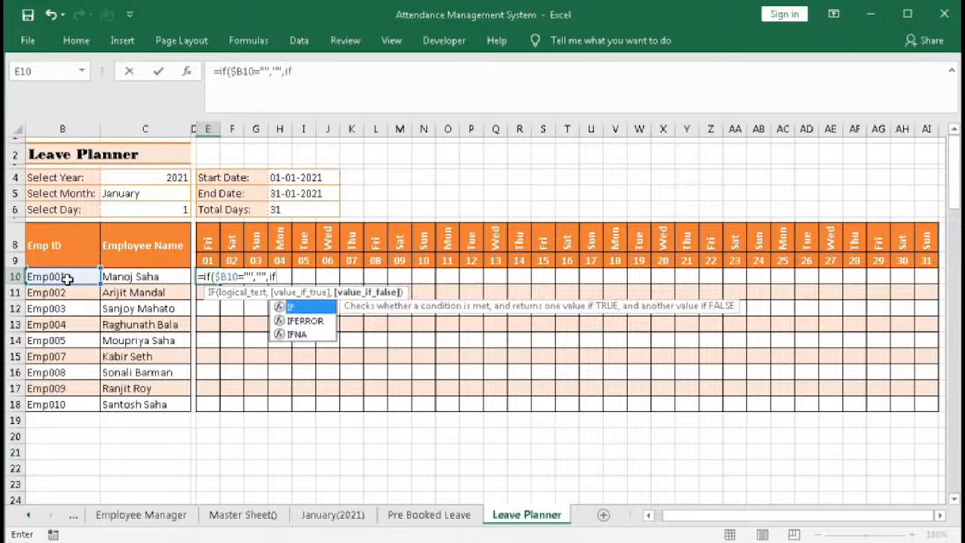
pyautogui.write('(coun')
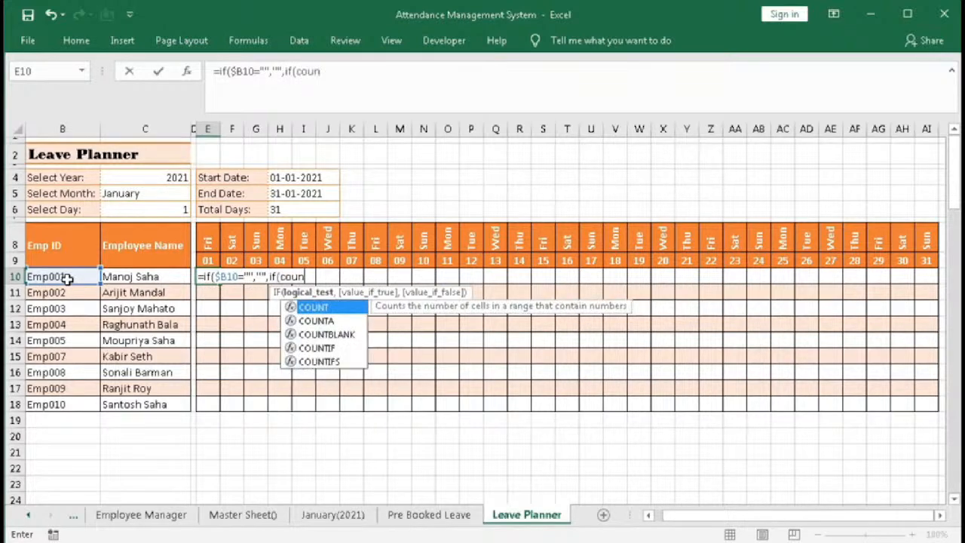
pyautogui.write('tif')
pyautogui.press('Tab')
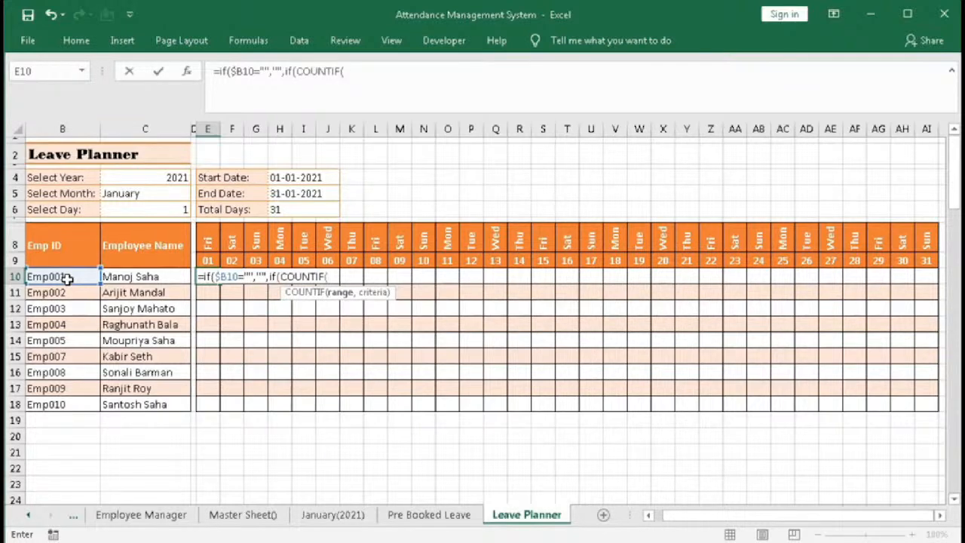
pyautogui.write('s')
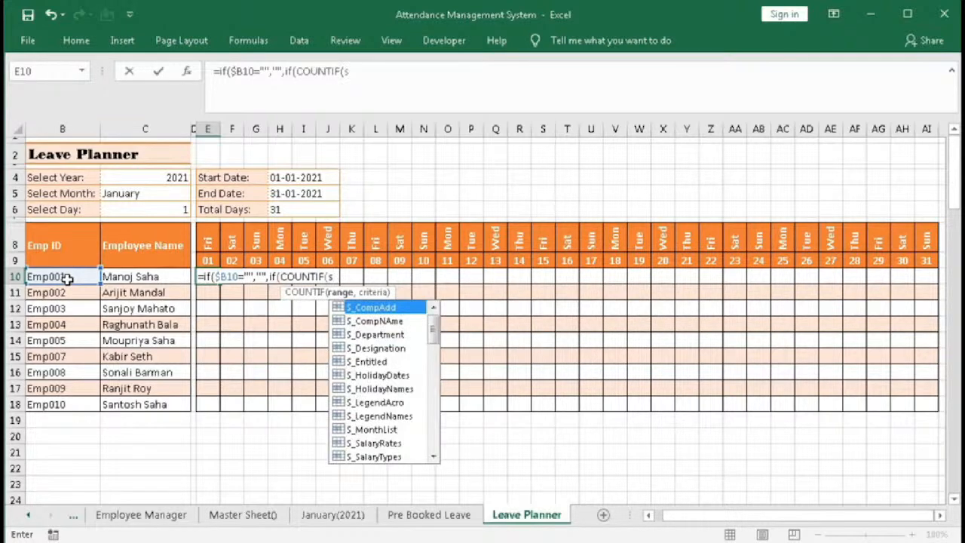
pyautogui.press('Down')
pyautogui.press('Down')
pyautogui.press('Down')
pyautogui.press('Down')
pyautogui.press('Down')
pyautogui.press('Tab')
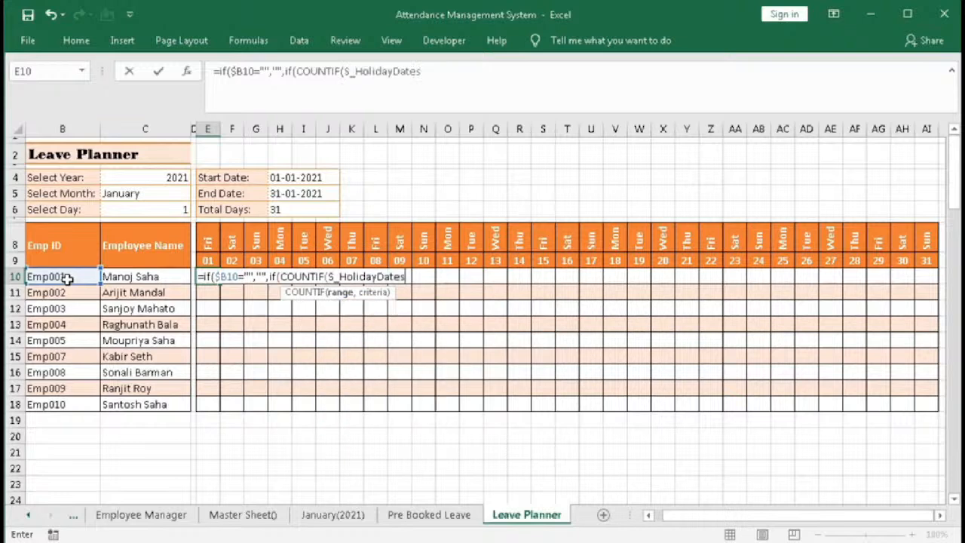
pyautogui.write(',')
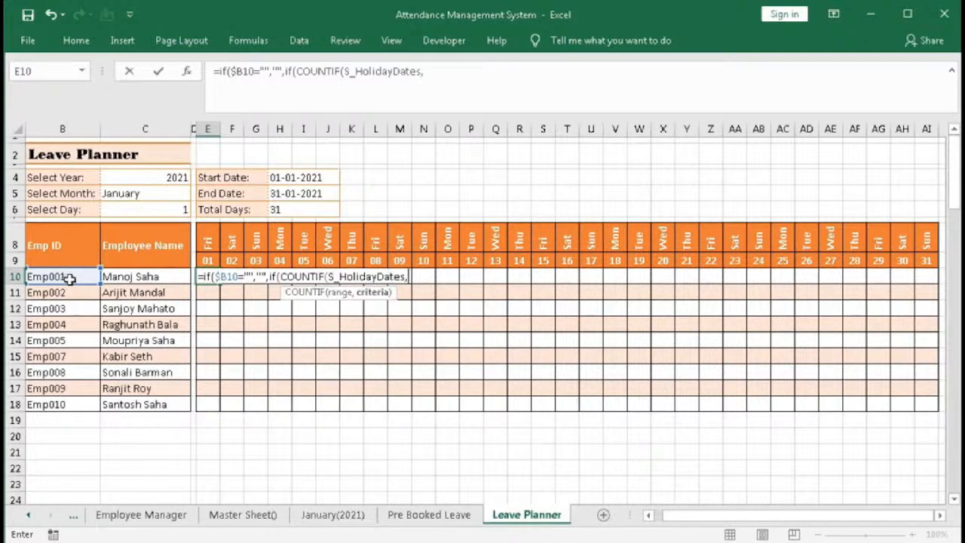
pyautogui.click(207, 258)
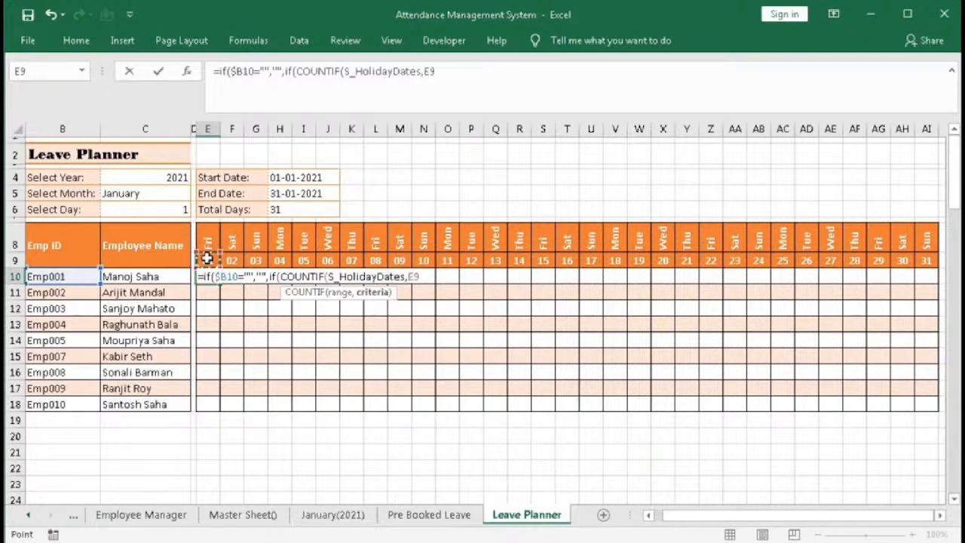
pyautogui.press('F4')
pyautogui.press('F4')
pyautogui.write(')')
pyautogui.click(292, 295)
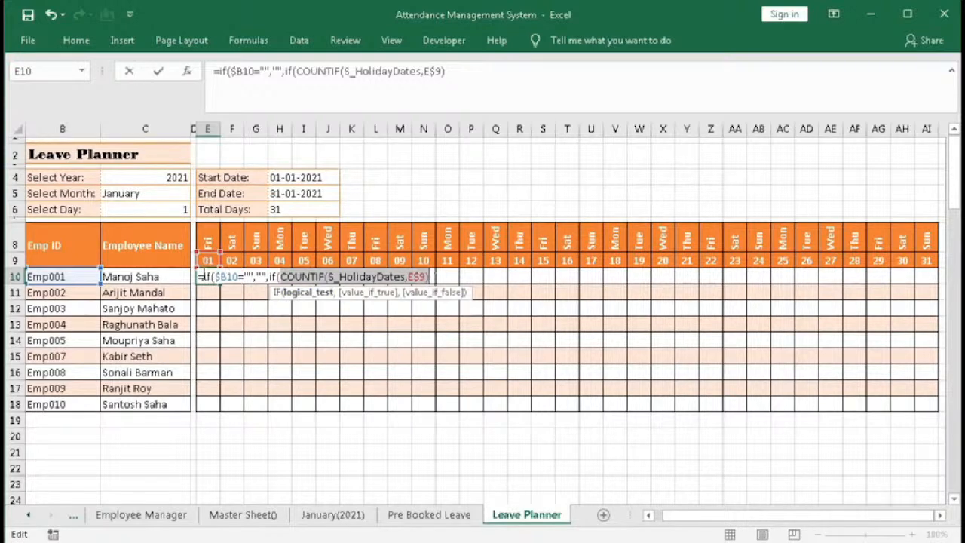
# Step: Add =1 returning "HL", then IF(COUNTIF(S_Weekend,E$8)=1,"WO", and begin INDEX
pyautogui.click(426, 276)
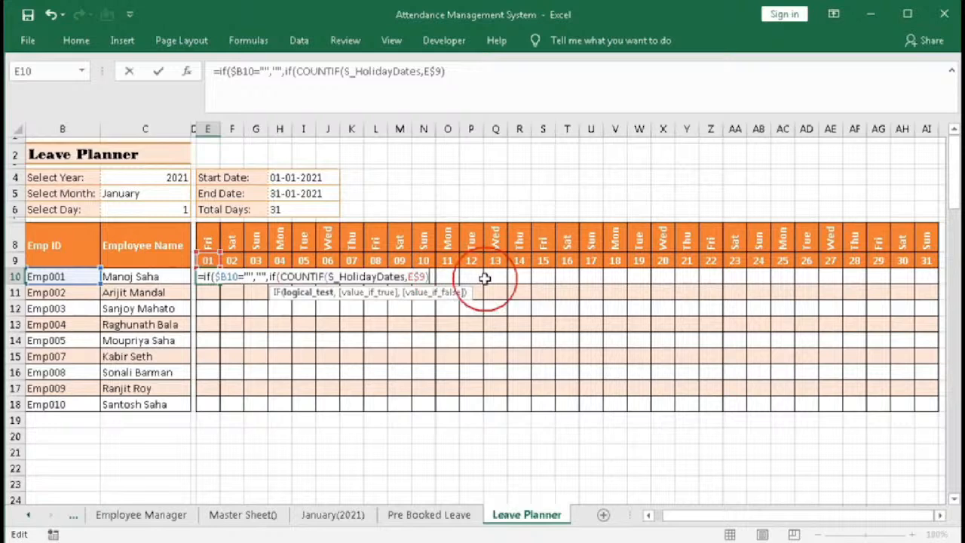
pyautogui.write('=1')
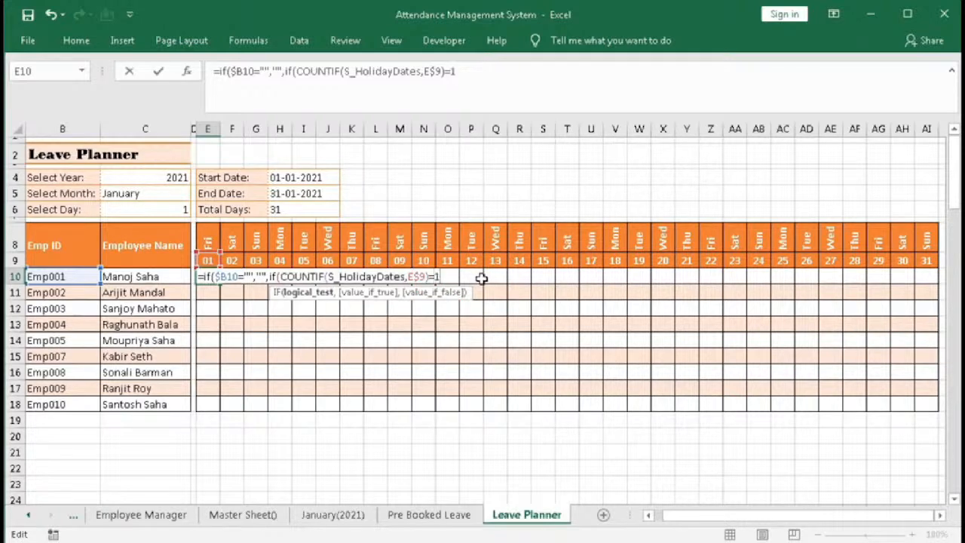
pyautogui.write(',')
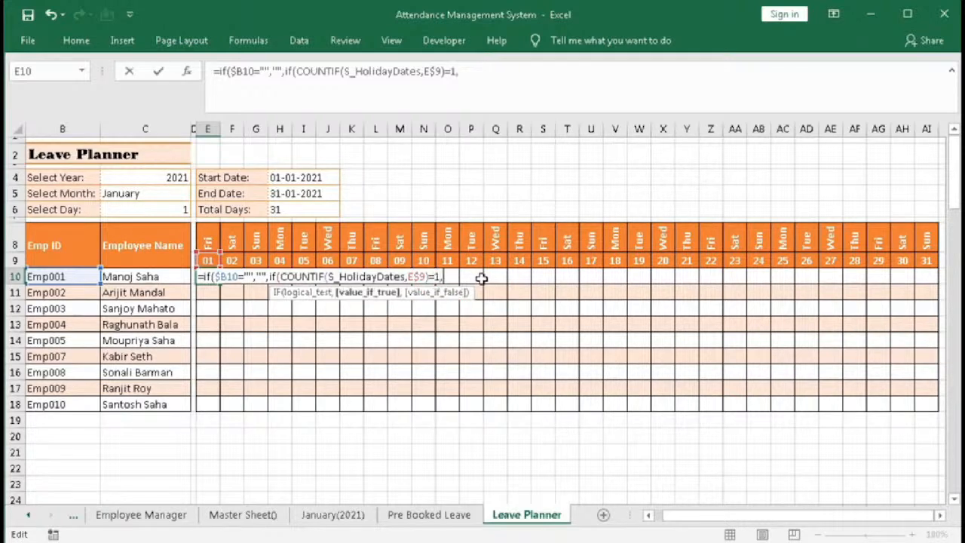
pyautogui.write('"HL",')
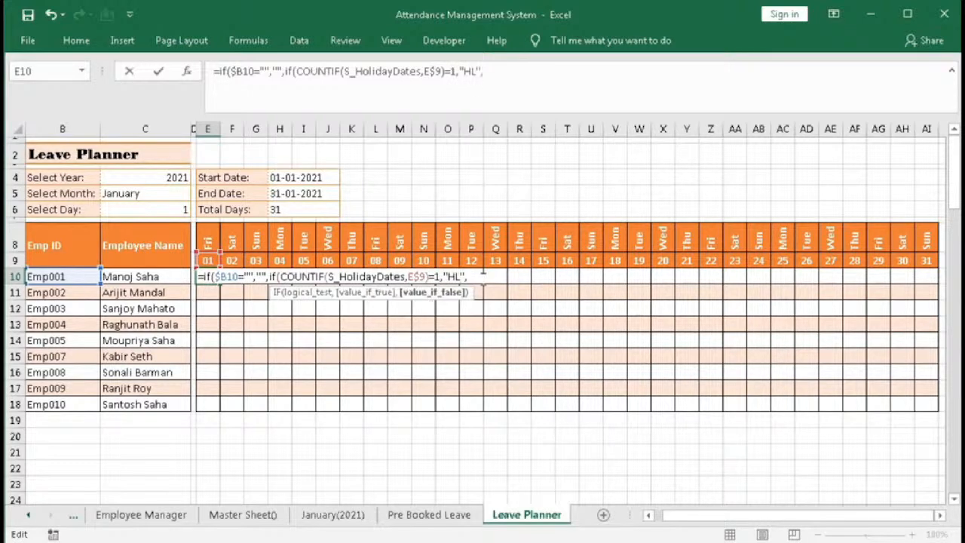
pyautogui.write('if(')
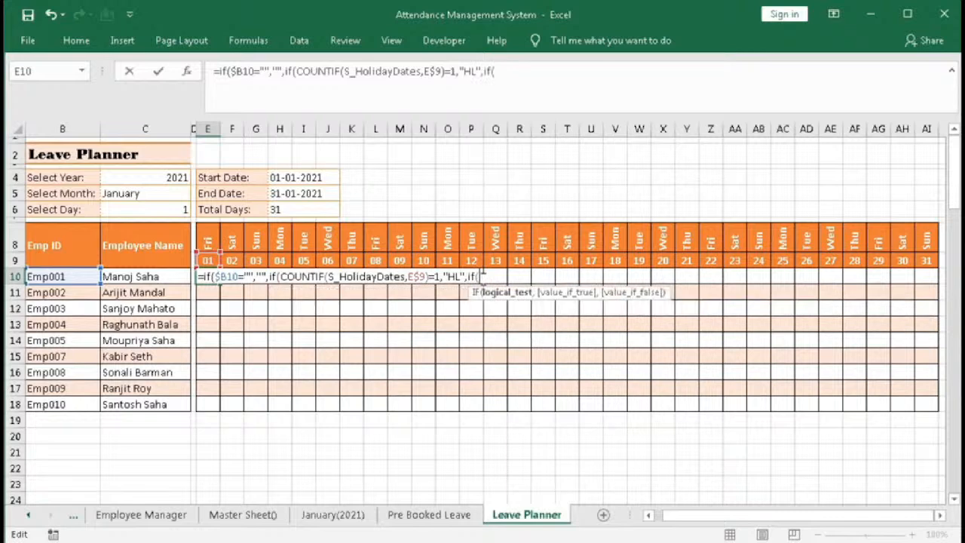
pyautogui.write('count')
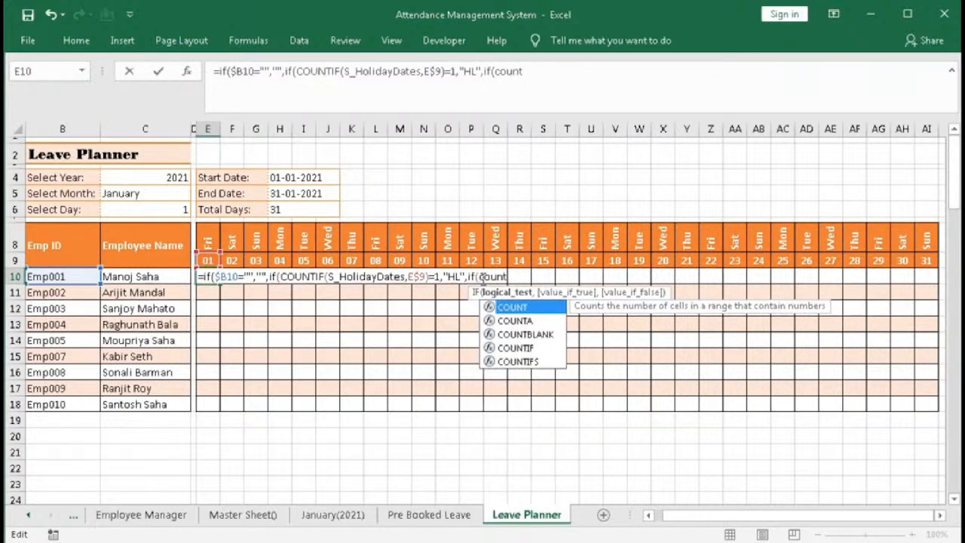
pyautogui.write('i')
pyautogui.press('Tab')
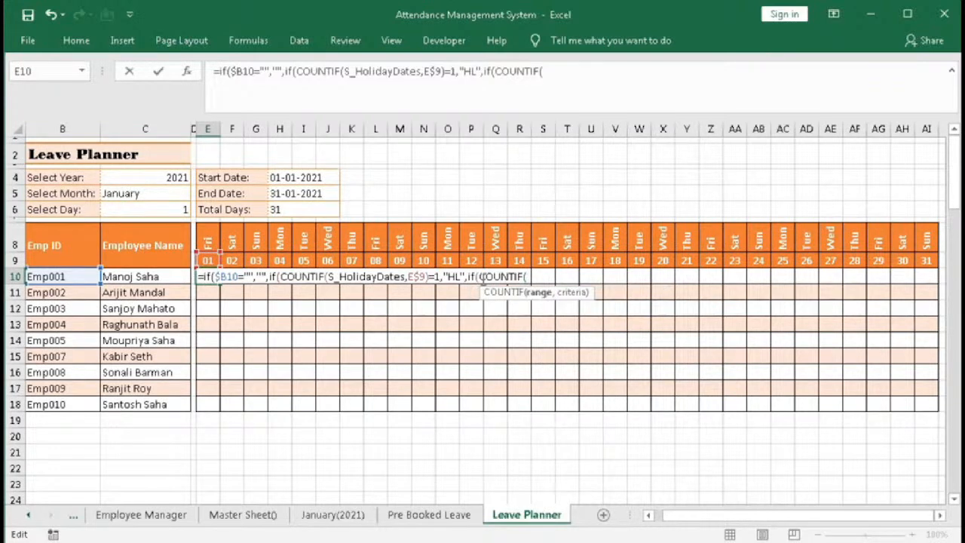
pyautogui.write('s_w')
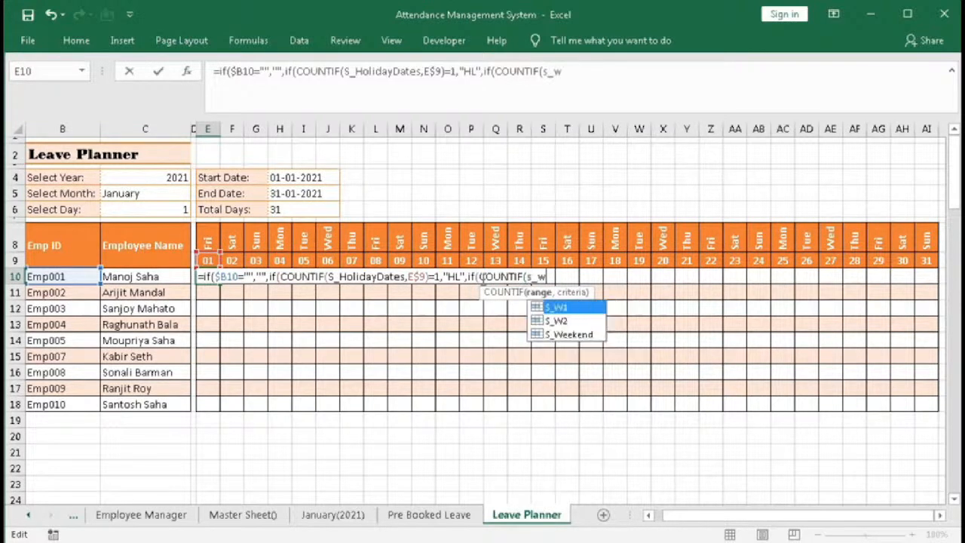
pyautogui.press('Down')
pyautogui.press('Down')
pyautogui.press('Tab')
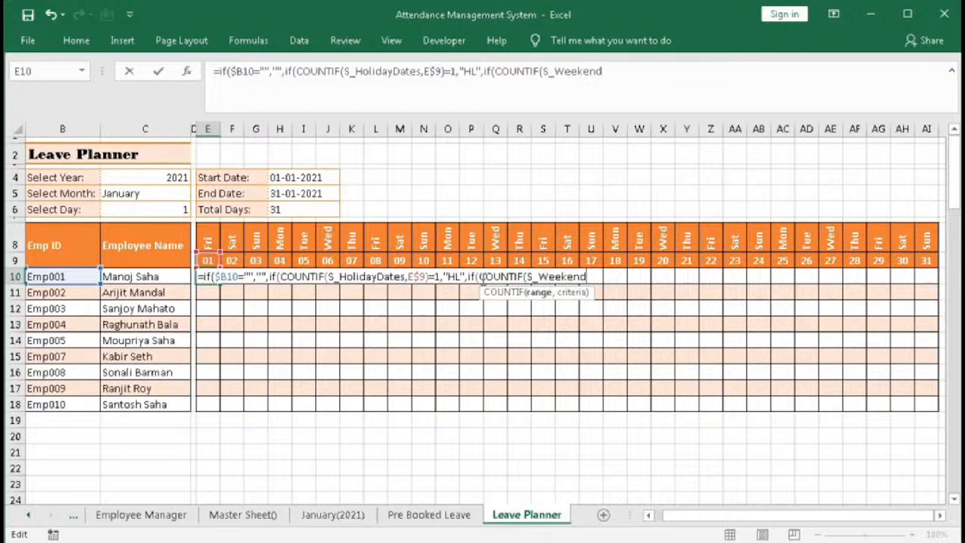
pyautogui.write(',')
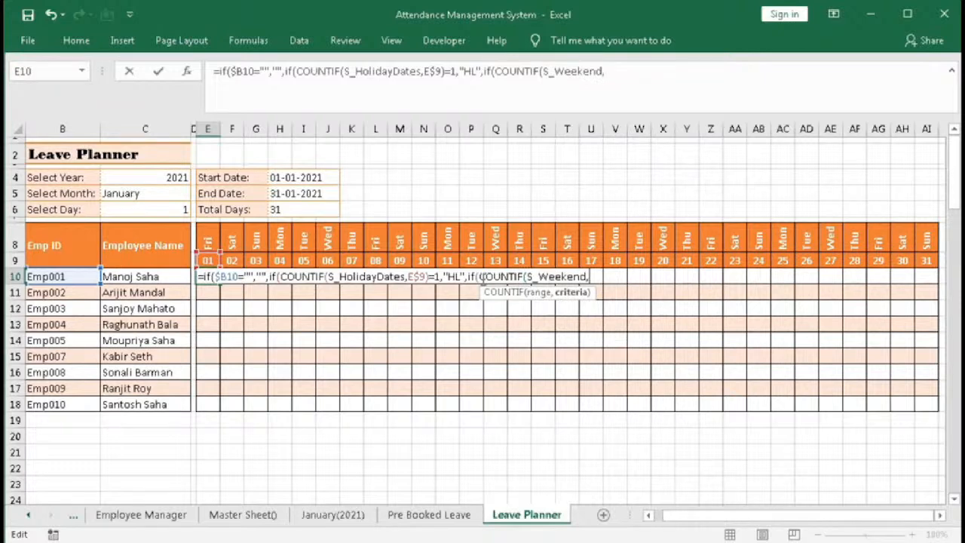
pyautogui.click(207, 240)
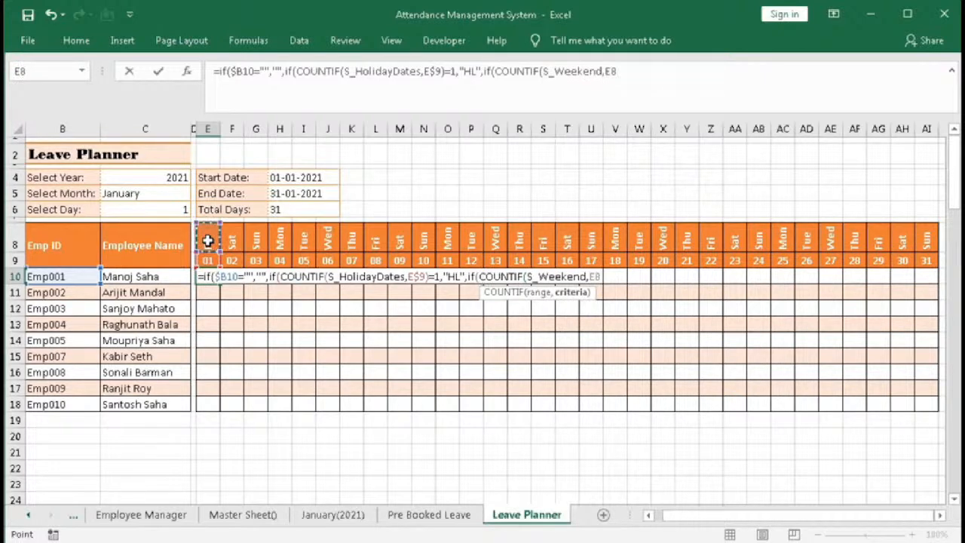
pyautogui.press('F4')
pyautogui.press('F4')
pyautogui.write(')=1')
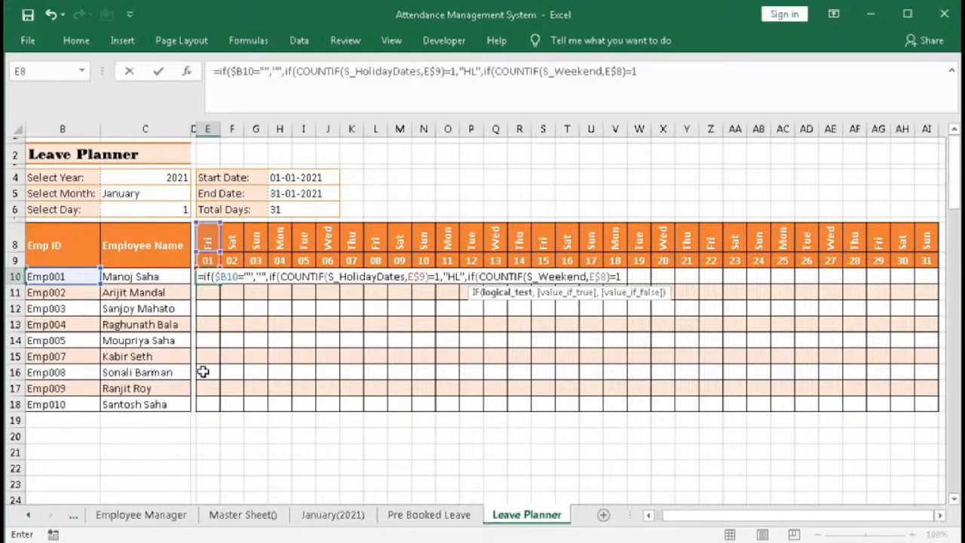
pyautogui.write(',')
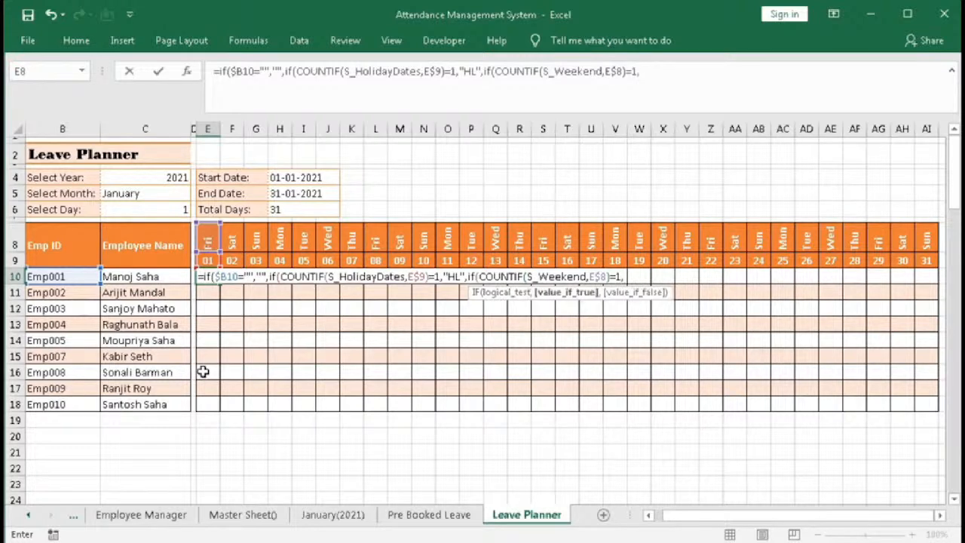
pyautogui.write('"WO",')
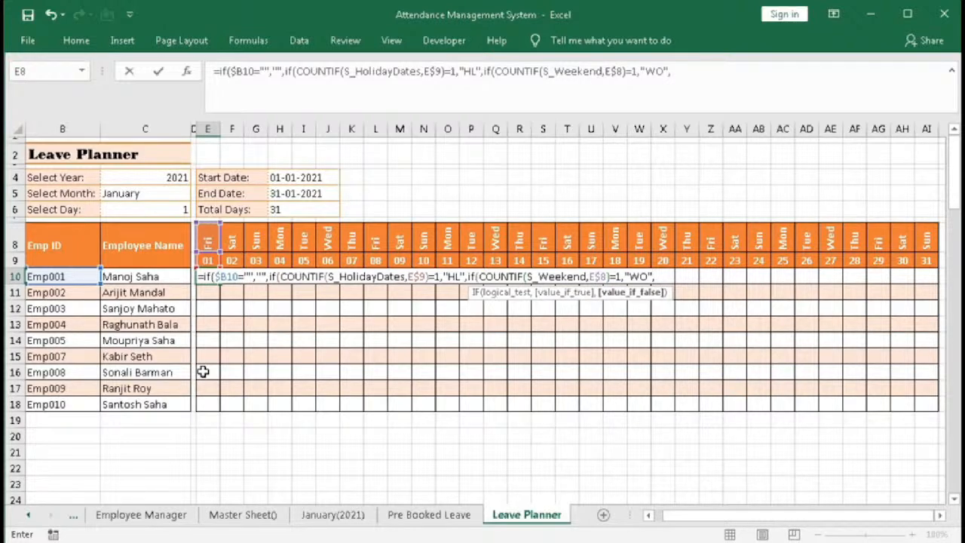
pyautogui.write('inde')
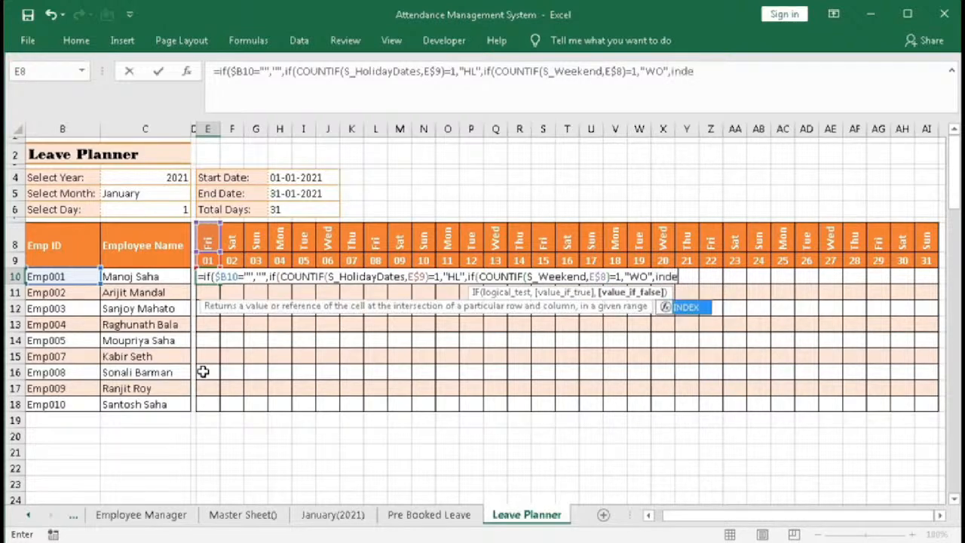
# Step: Begin INDEX with PBL_LeaveType as its array, clearing an accidental sheet reference
pyautogui.press('Tab')
pyautogui.hotkey('ctrl', 'pageup')
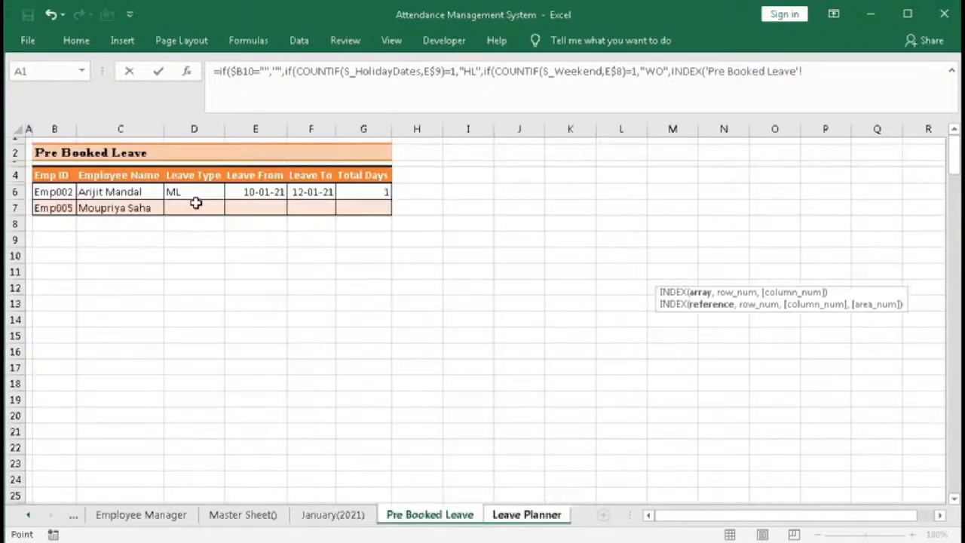
pyautogui.click(525, 518)
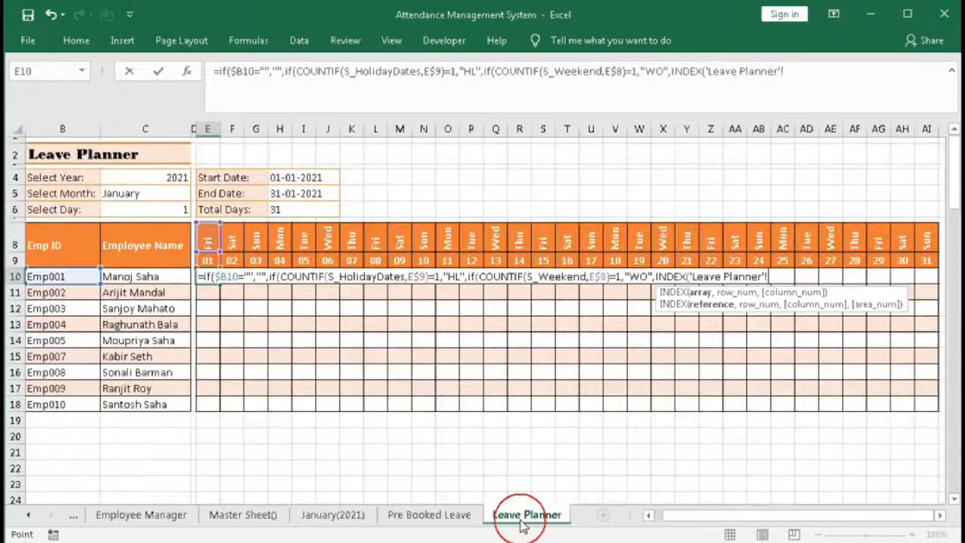
pyautogui.press('BackSpace')
pyautogui.press('BackSpace')
pyautogui.press('BackSpace')
pyautogui.press('BackSpace')
pyautogui.press('BackSpace')
pyautogui.press('BackSpace')
pyautogui.press('BackSpace')
pyautogui.press('BackSpace')
pyautogui.press('BackSpace')
pyautogui.press('BackSpace')
pyautogui.press('BackSpace')
pyautogui.press('BackSpace')
pyautogui.press('BackSpace')
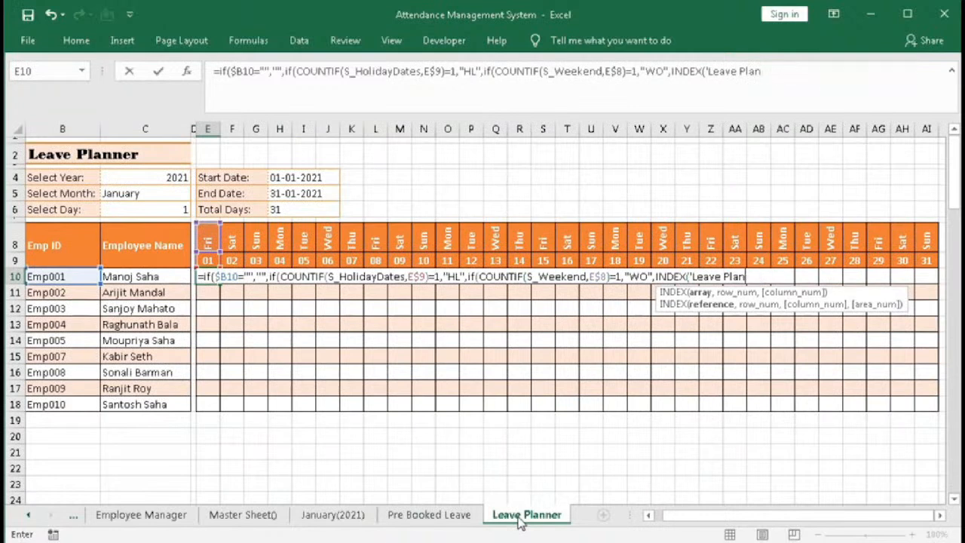
pyautogui.press('BackSpace')
pyautogui.press('BackSpace')
pyautogui.press('BackSpace')
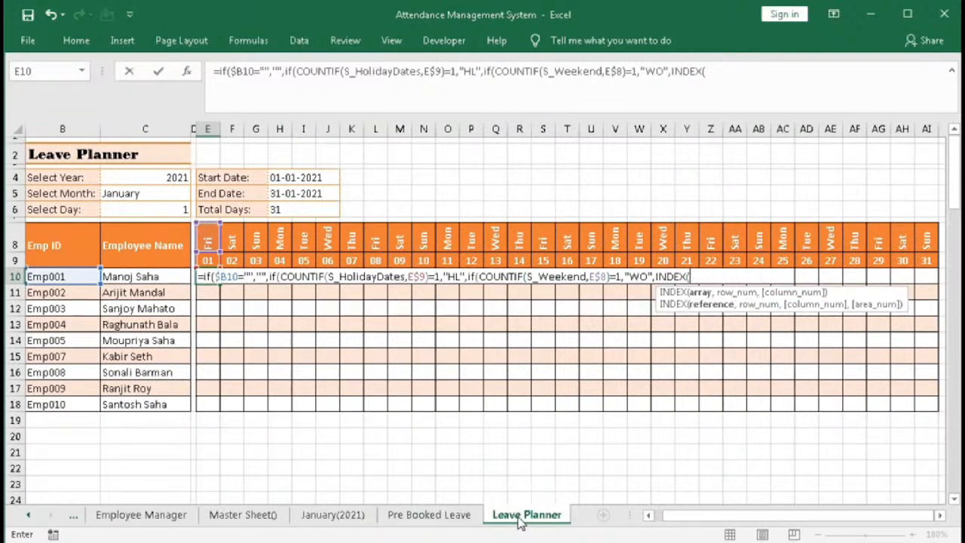
pyautogui.write('pb')
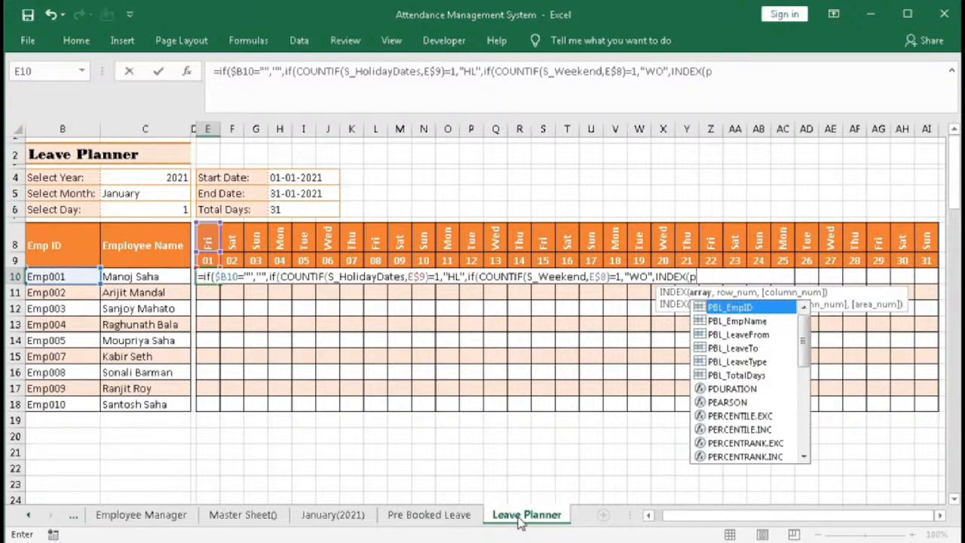
pyautogui.press('Down')
pyautogui.press('Down')
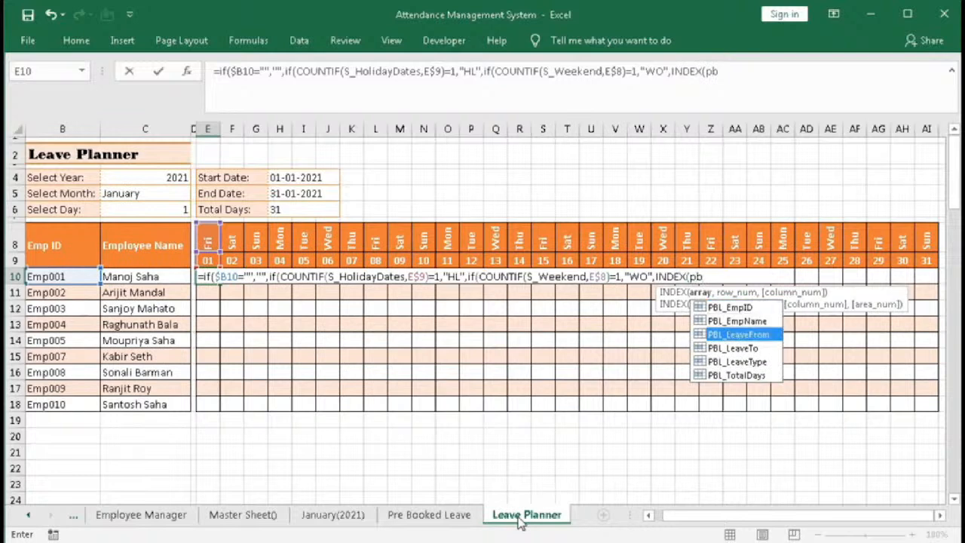
pyautogui.press('Down')
pyautogui.press('Down')
pyautogui.press('Tab')
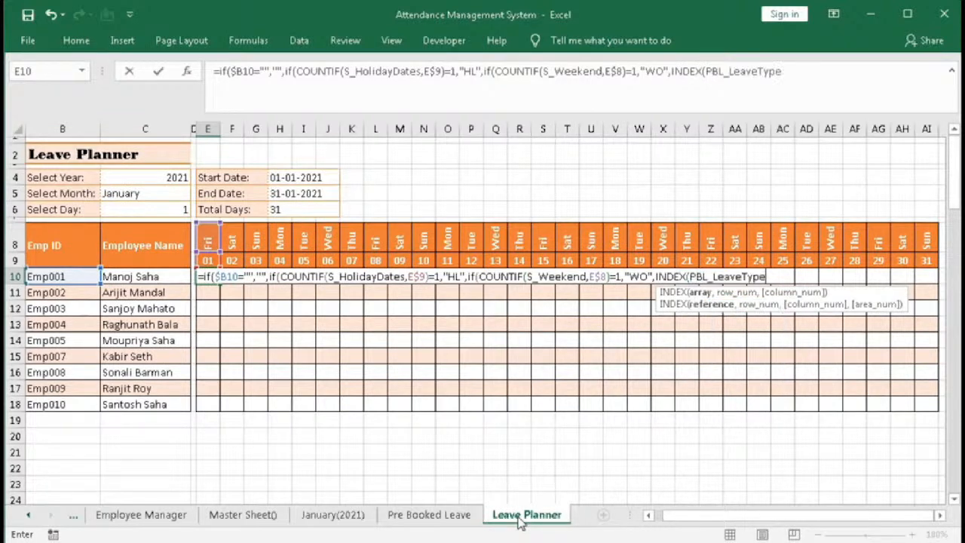
pyautogui.write(',')
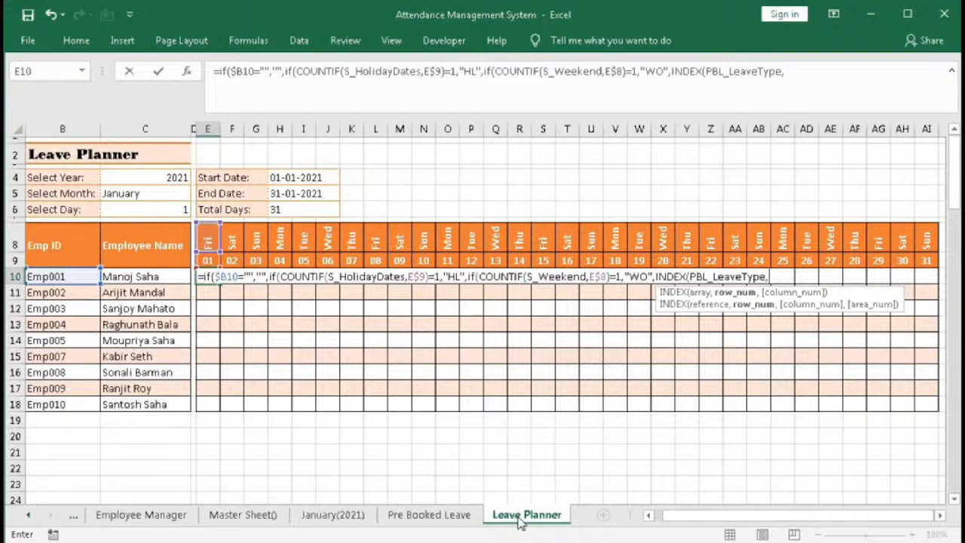
# Step: Check the Pre Booked Leave data, restore the formula to PBL_LeaveType, and start MATCH(
pyautogui.click(405, 516)
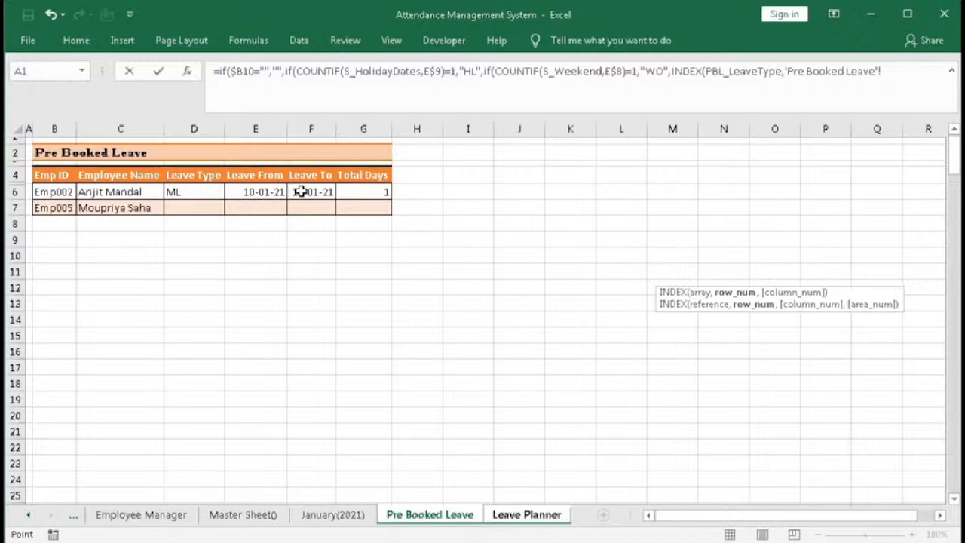
pyautogui.click(526, 514)
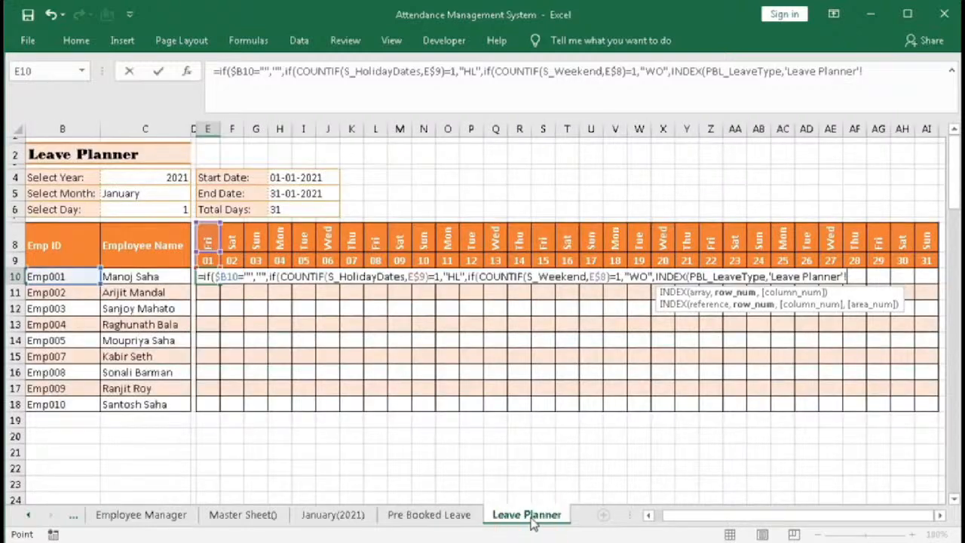
pyautogui.press('BackSpace')
pyautogui.press('BackSpace')
pyautogui.press('BackSpace')
pyautogui.press('BackSpace')
pyautogui.press('BackSpace')
pyautogui.press('BackSpace')
pyautogui.press('BackSpace')
pyautogui.press('BackSpace')
pyautogui.press('BackSpace')
pyautogui.press('BackSpace')
pyautogui.press('BackSpace')
pyautogui.press('BackSpace')
pyautogui.press('BackSpace')
pyautogui.press('BackSpace')
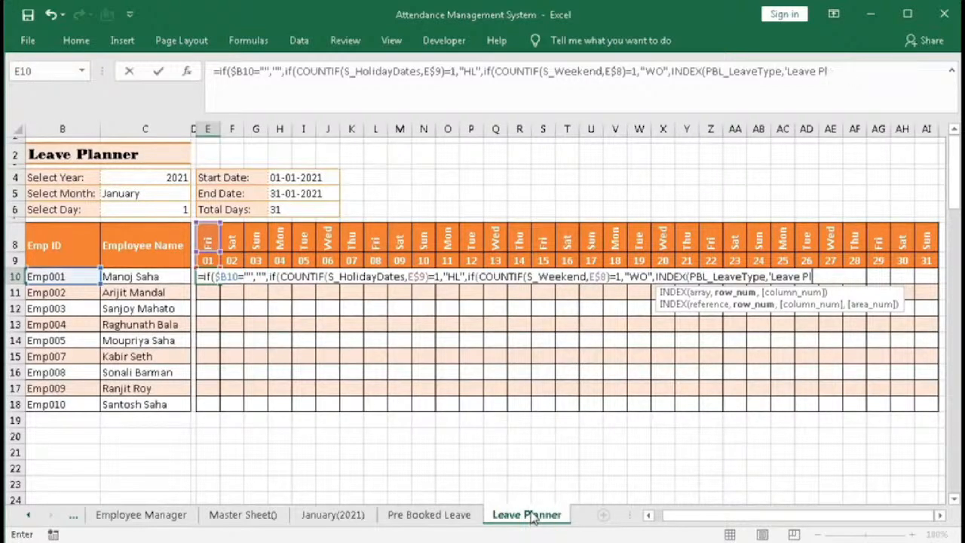
pyautogui.press('BackSpace')
pyautogui.press('BackSpace')
pyautogui.press('BackSpace')
pyautogui.press('BackSpace')
pyautogui.press('BackSpace')
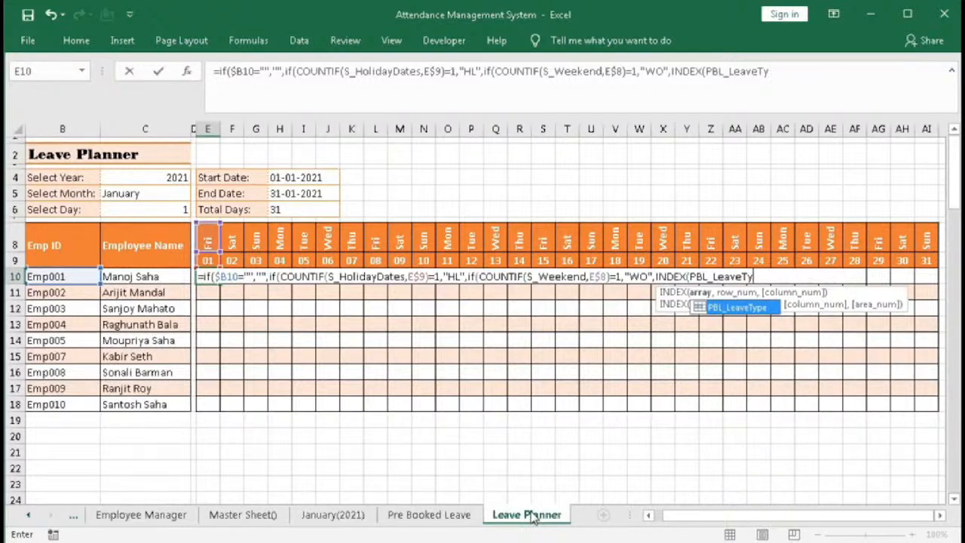
pyautogui.press('Tab')
pyautogui.write(',')
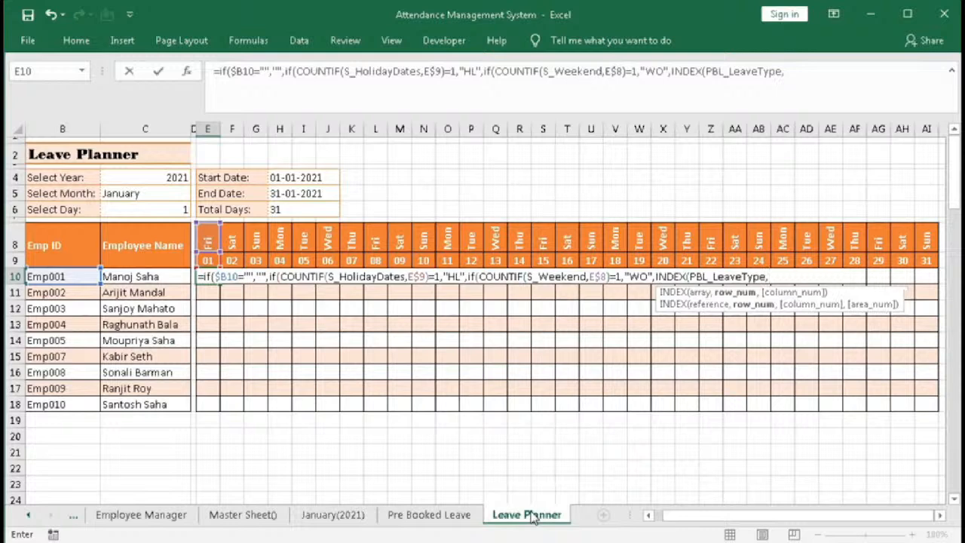
pyautogui.write('mat')
pyautogui.press('Tab')
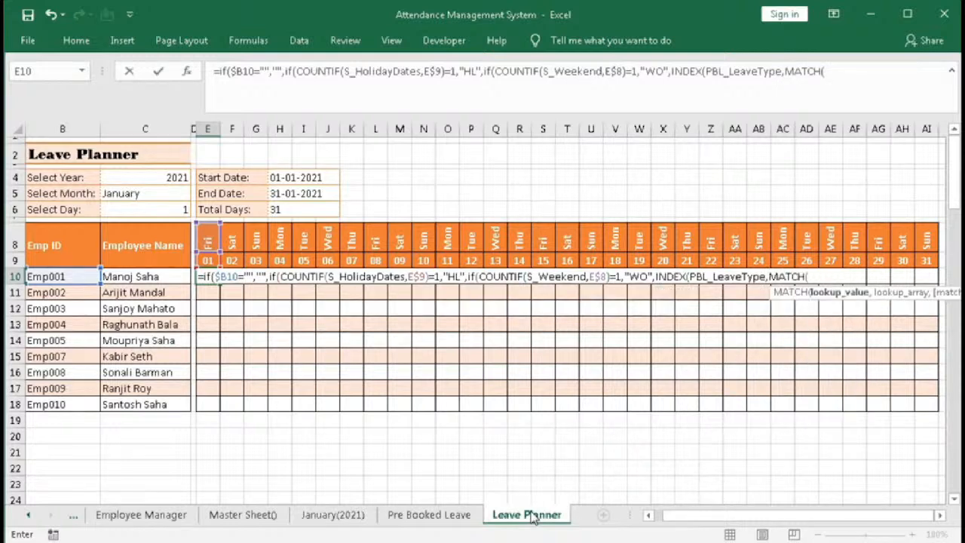
# Step: Give MATCH lookup value 1 and the employee check ($B10=PBL_EmpID)
pyautogui.write('1,')
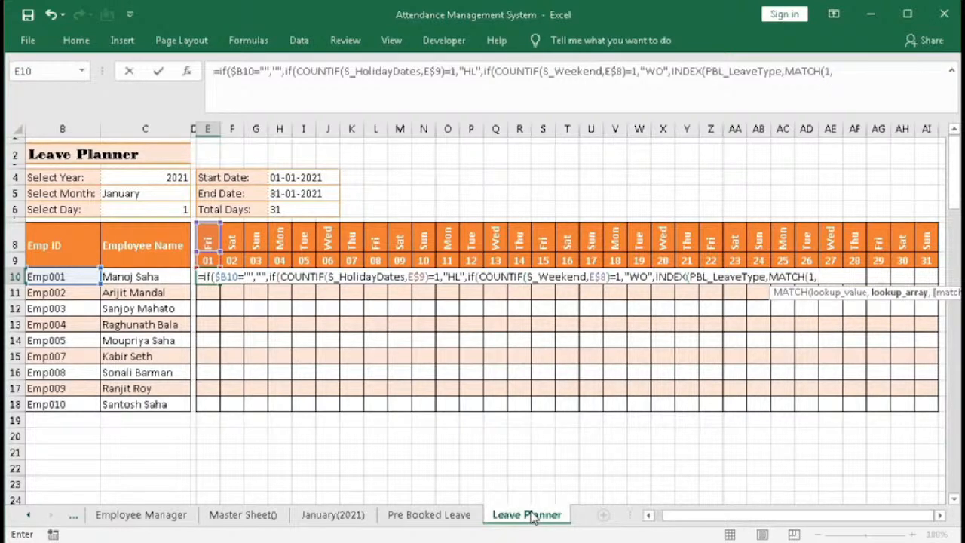
pyautogui.write('pbl')
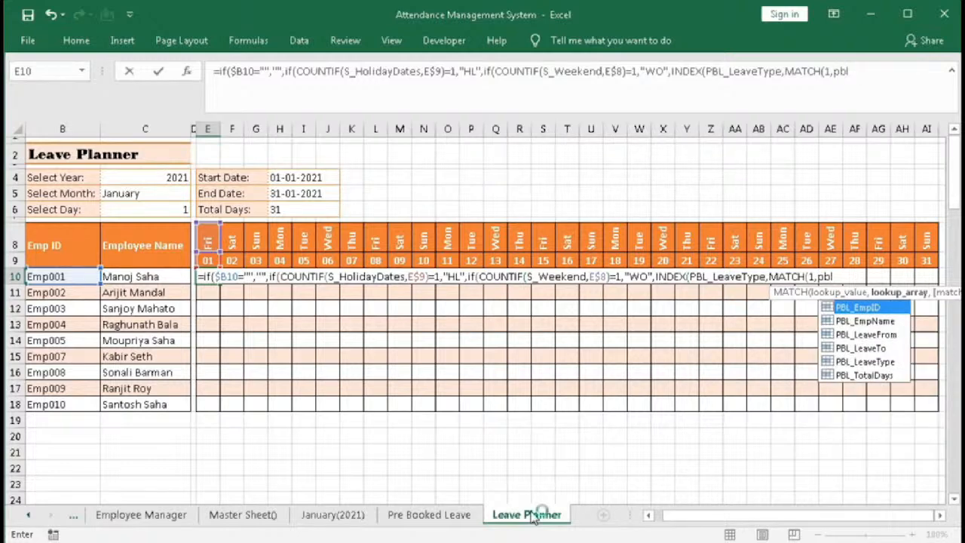
pyautogui.press('Tab')
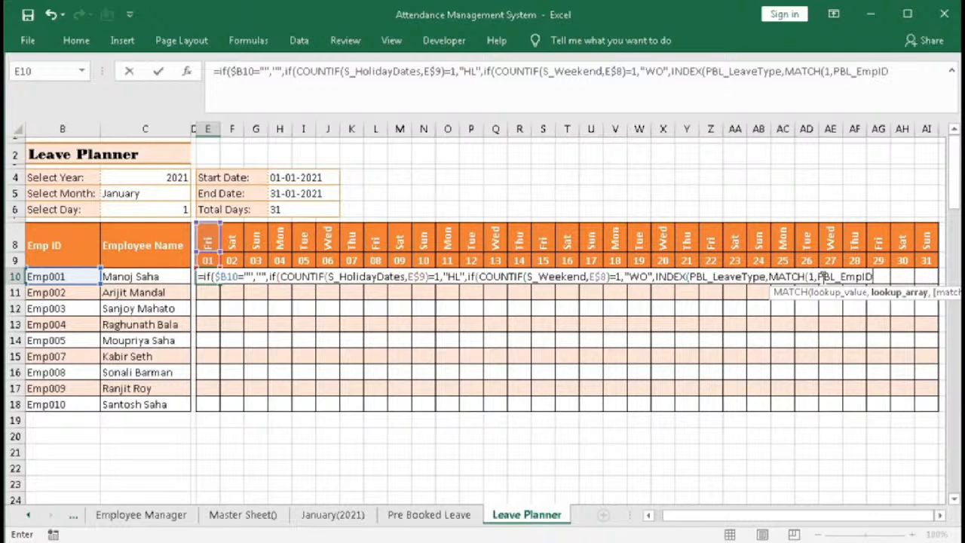
pyautogui.click(840, 278)
pyautogui.write('($B10')
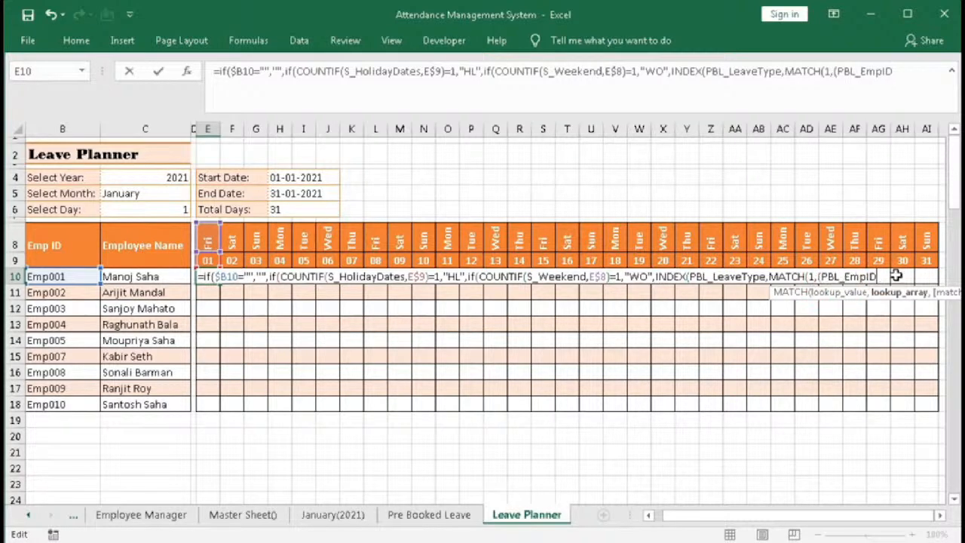
pyautogui.write('=')
pyautogui.click(61, 277)
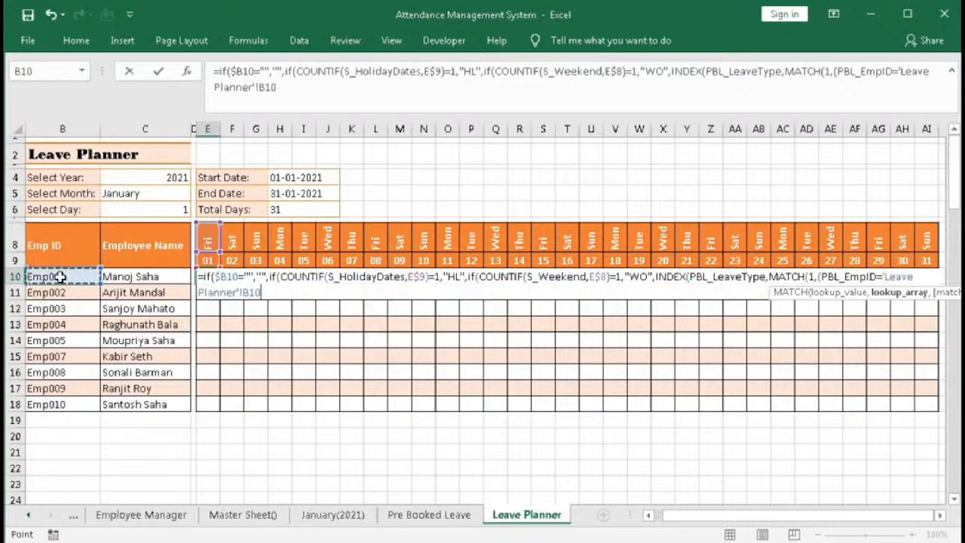
pyautogui.press('F4')
pyautogui.press('F4')
pyautogui.press('F4')
pyautogui.write(')*(')
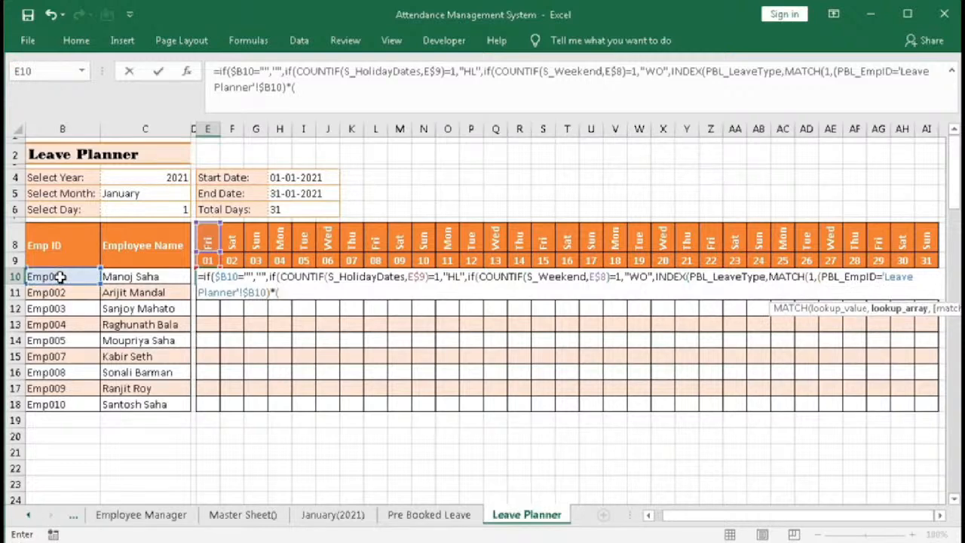
# Step: Multiply in the date checks (E9>=PBL_LeaveFrom) and (E9<=PBL_LeaveTo)
pyautogui.click(207, 259)
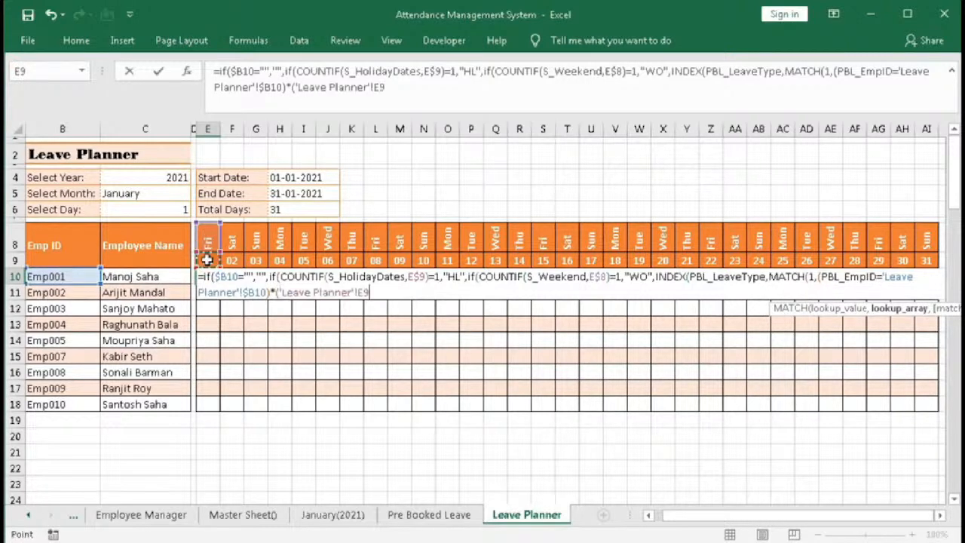
pyautogui.write('>=p')
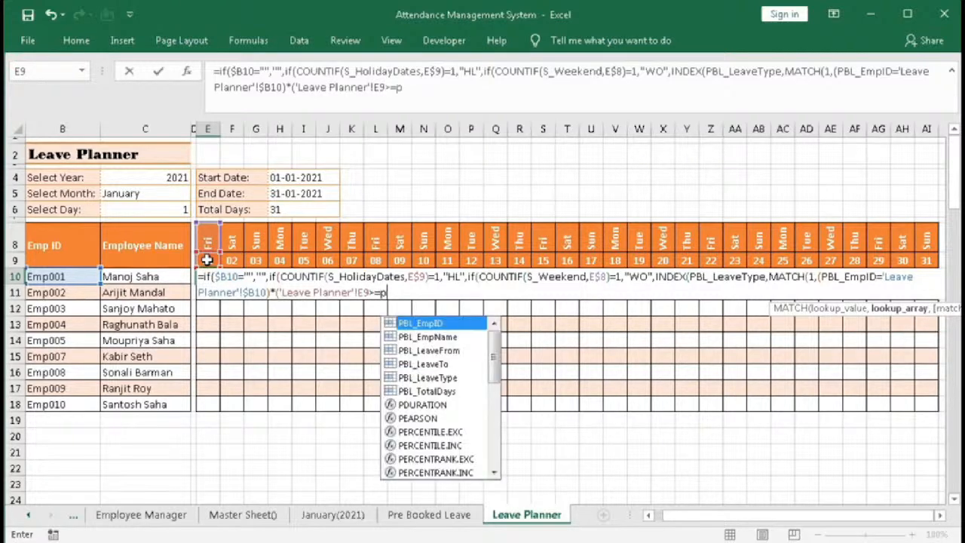
pyautogui.write('bl')
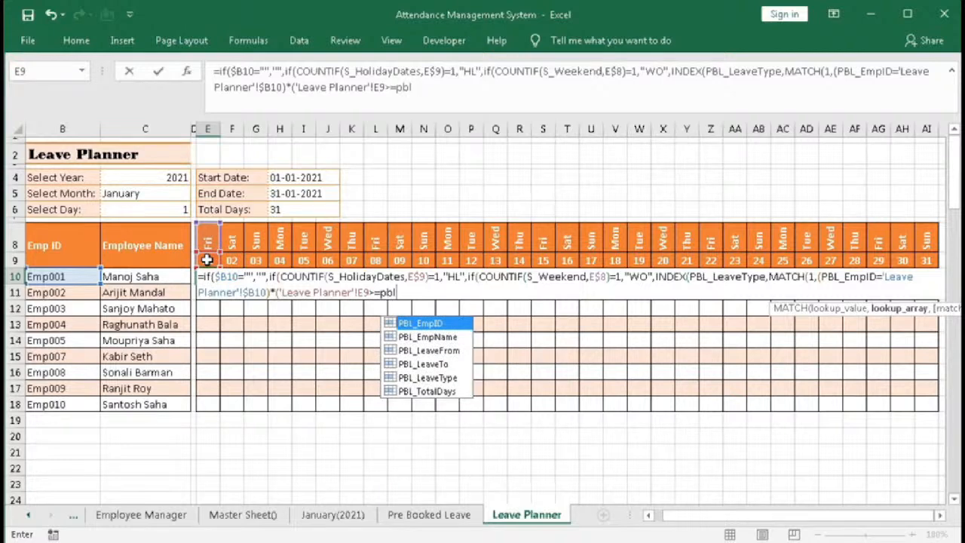
pyautogui.press('Down')
pyautogui.press('Down')
pyautogui.press('Tab')
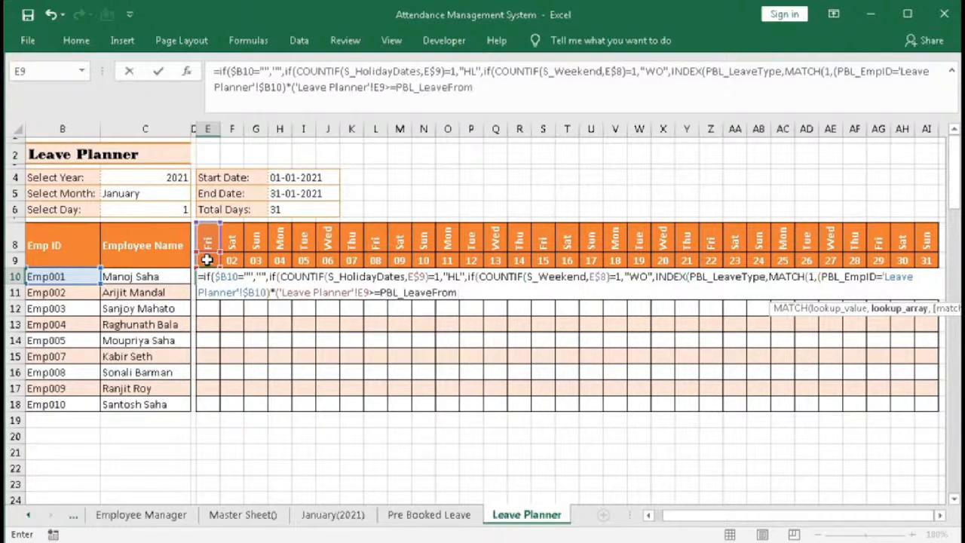
pyautogui.write(')*(')
pyautogui.click(207, 259)
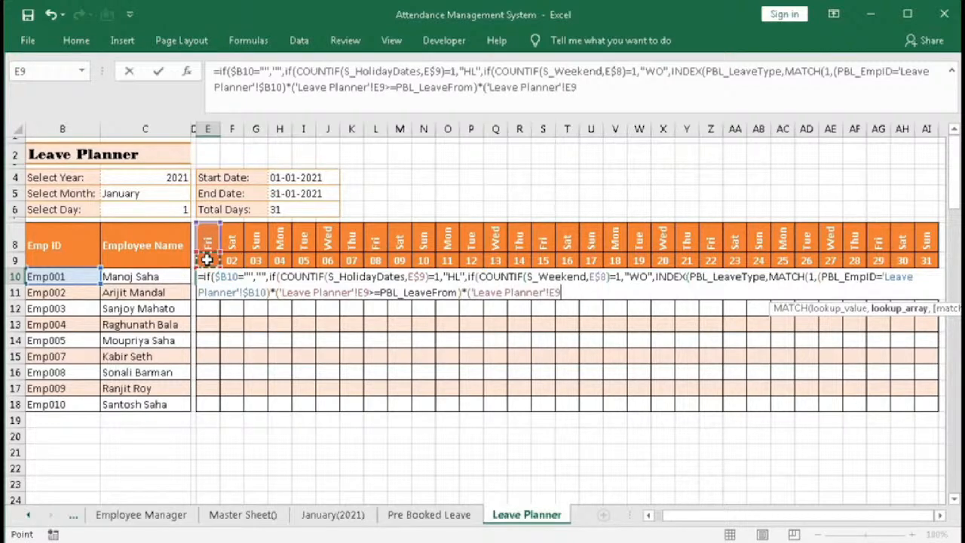
pyautogui.write('<=pbl')
pyautogui.press('Down')
pyautogui.press('Down')
pyautogui.press('Down')
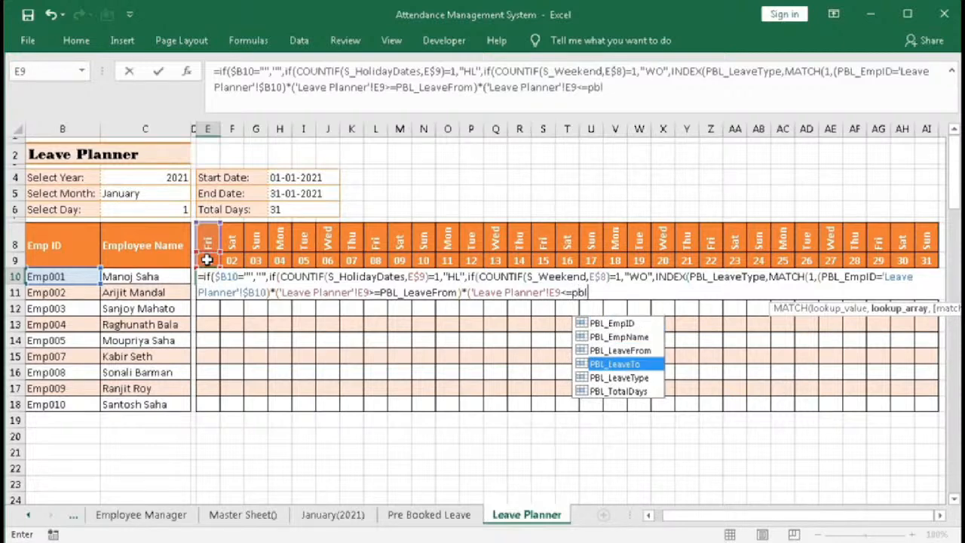
pyautogui.press('Tab')
# Step: Lock both E9 references to E$9 and close the bracket at the formula's end
pyautogui.click(357, 293)
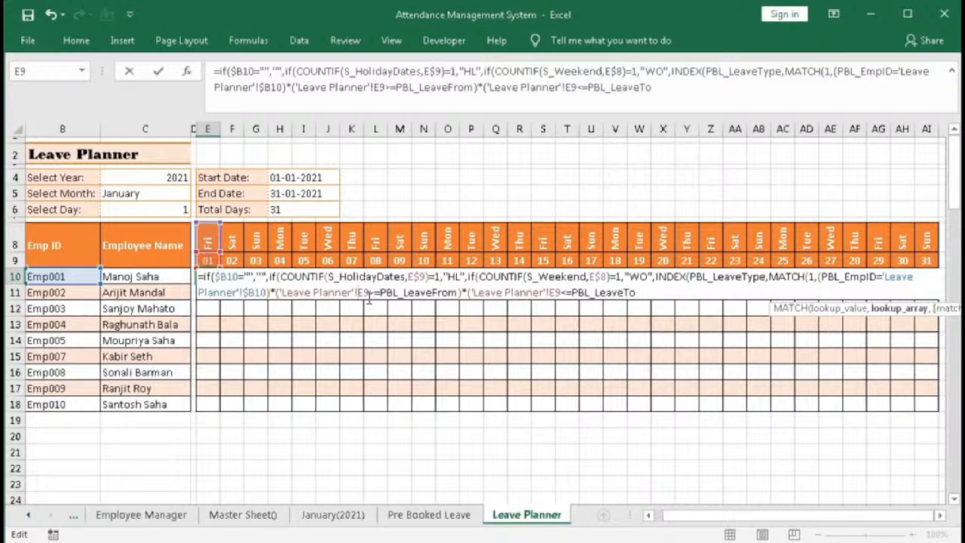
pyautogui.press('F4')
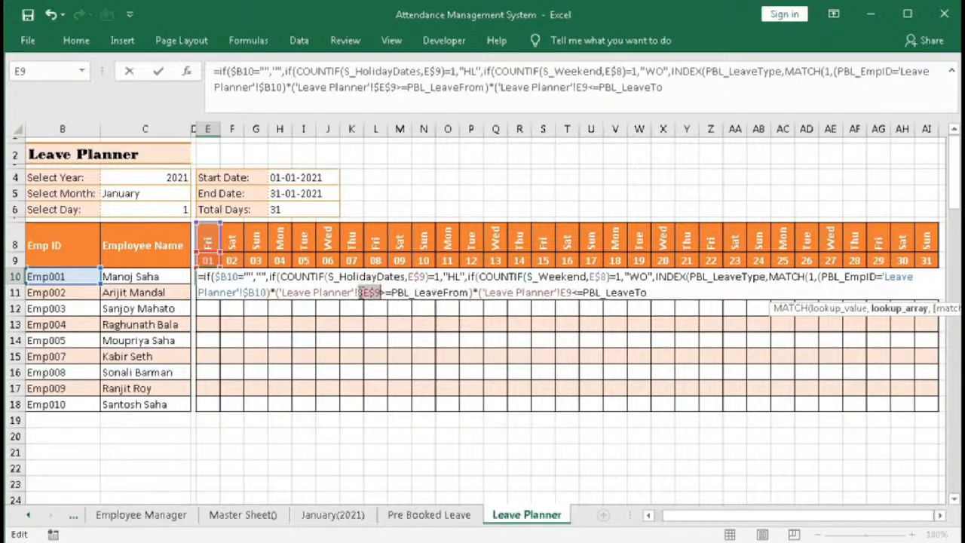
pyautogui.click(571, 293)
pyautogui.press('F4')
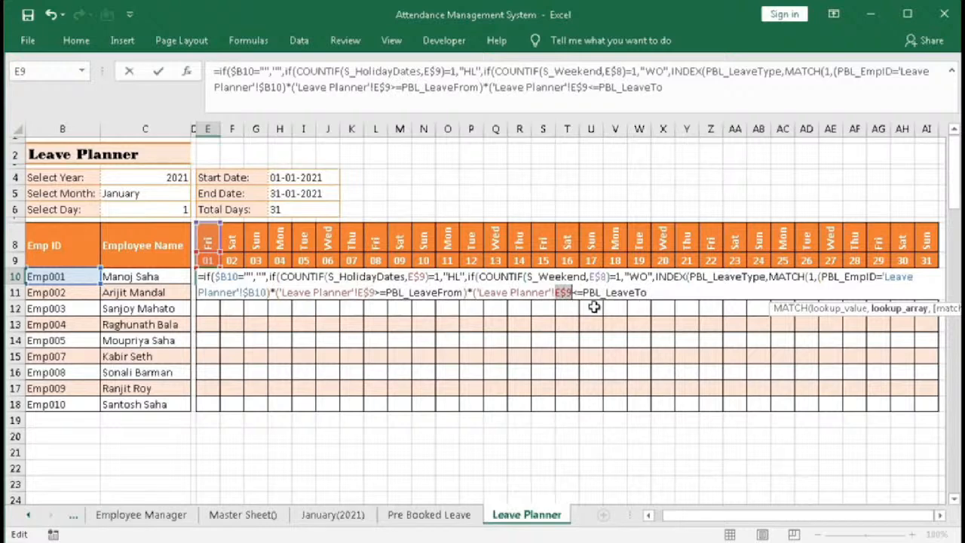
pyautogui.click(673, 296)
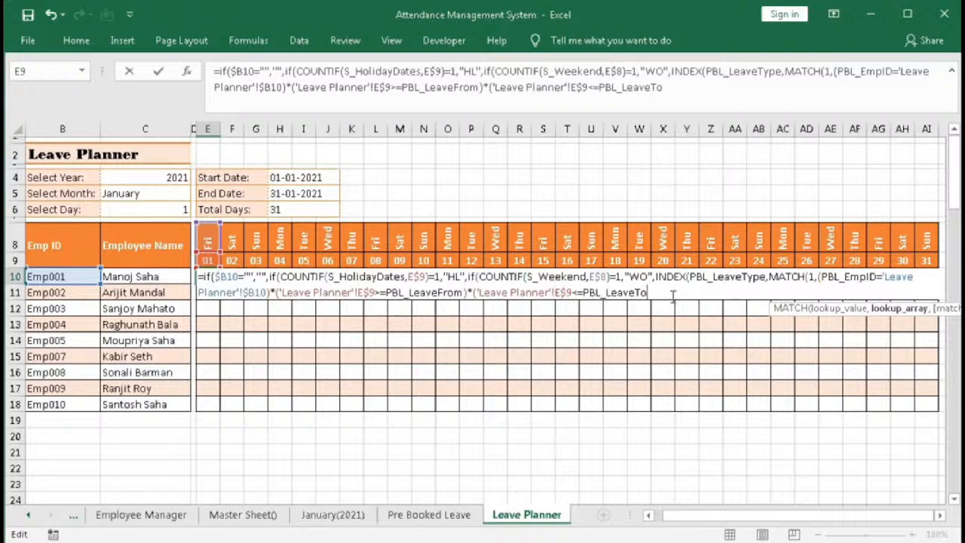
pyautogui.write('),0')
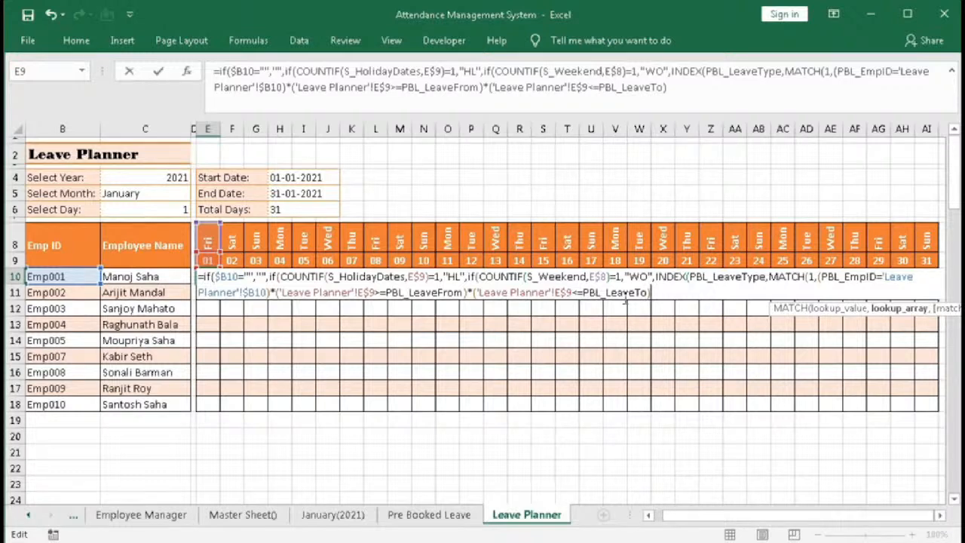
# Step: Close the lookup formula with ,0))))) and enter it as an array formula so E10 shows HL
pyautogui.write(',0')
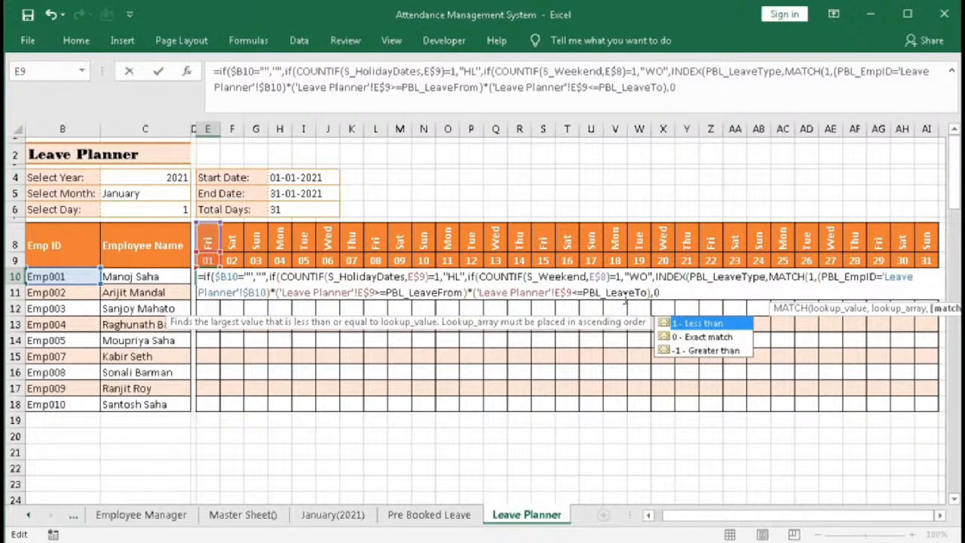
pyautogui.write(')')
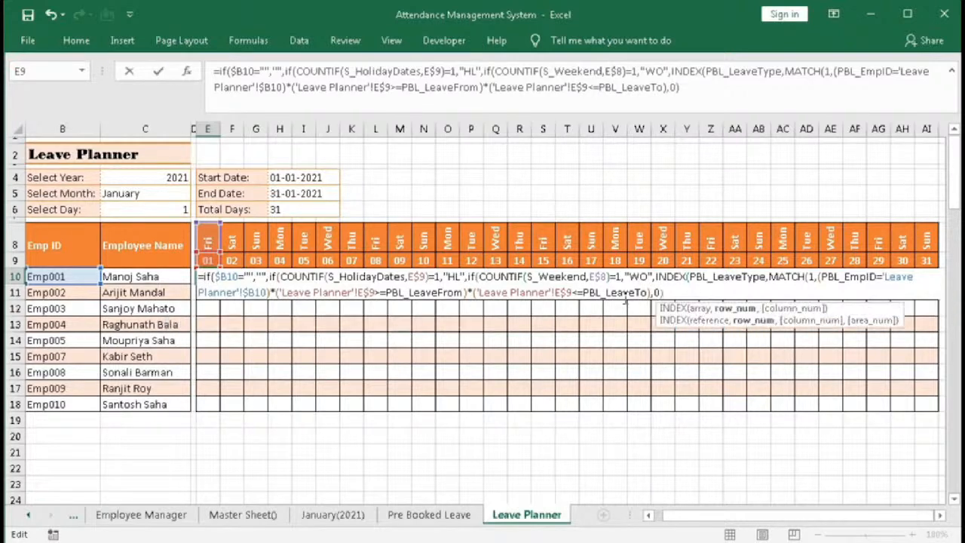
pyautogui.write(')')
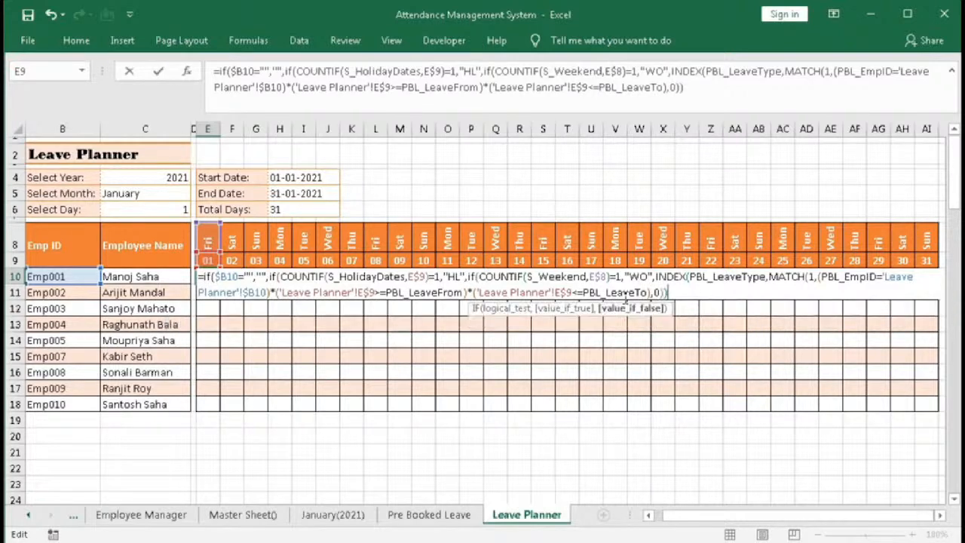
pyautogui.write(')))')
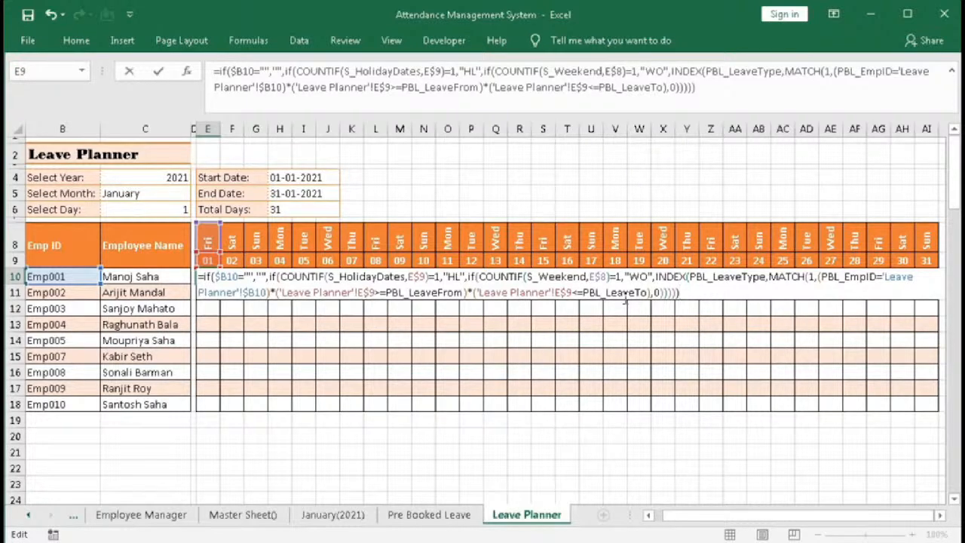
pyautogui.hotkey('ctrl', 'shift', 'Return')
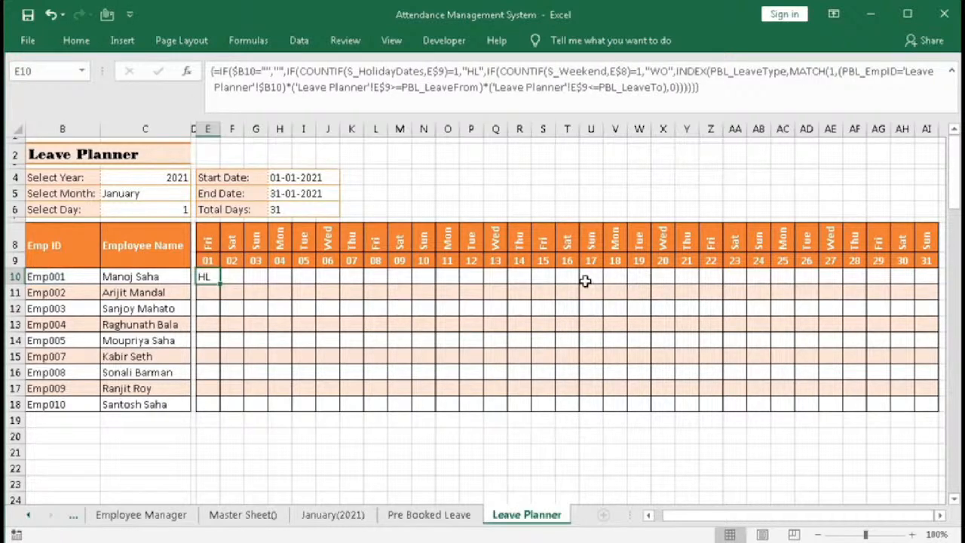
# Step: Wrap the E10 leave formula in IFERROR(...,"") as an array formula and fill it across E10:AI18
pyautogui.moveTo(220, 284); pyautogui.dragTo(925, 405)
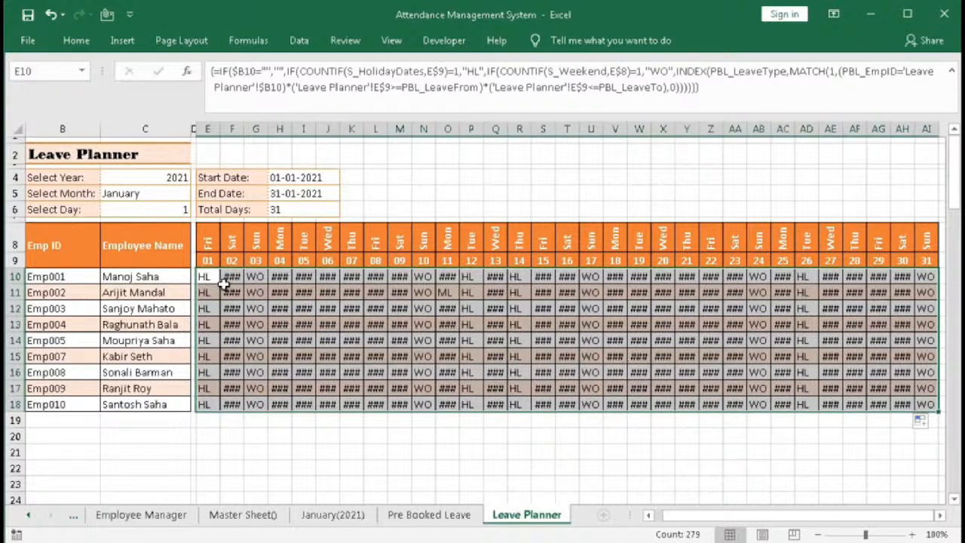
pyautogui.doubleClick(207, 277)
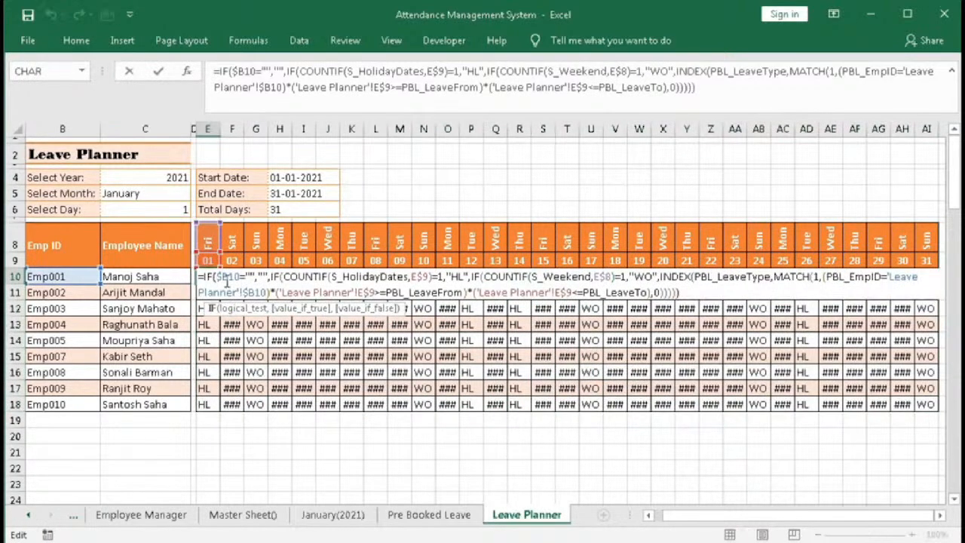
pyautogui.click(212, 276)
pyautogui.write('ifer')
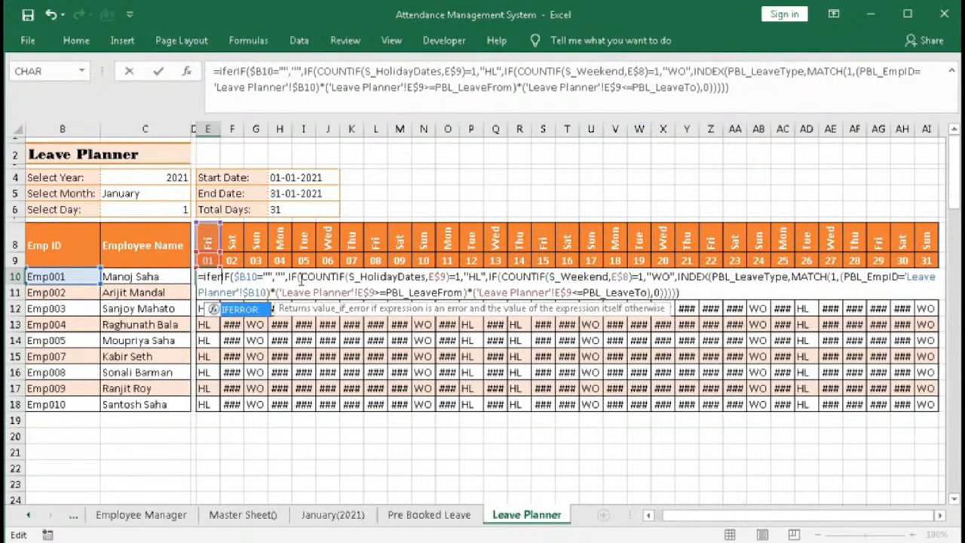
pyautogui.press('Tab')
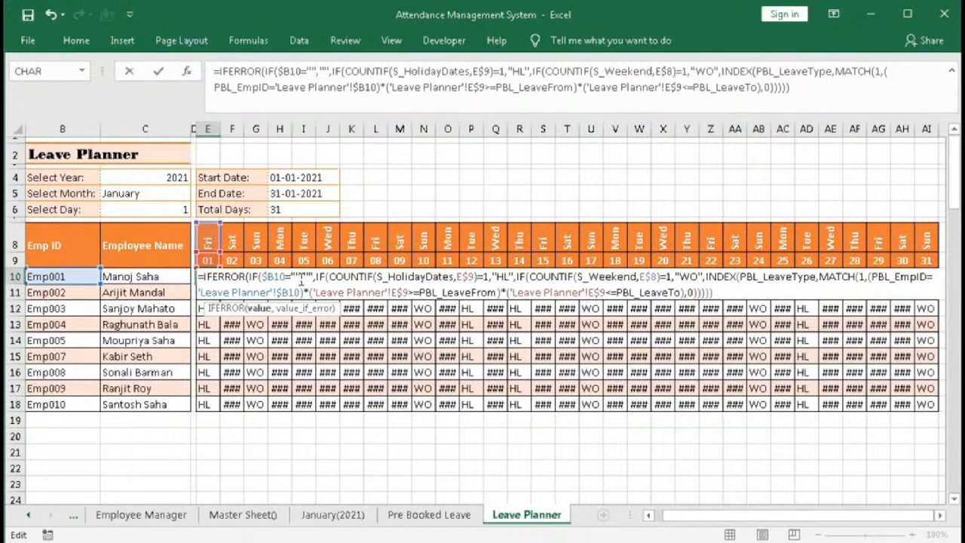
pyautogui.click(720, 293)
pyautogui.write(',"")')
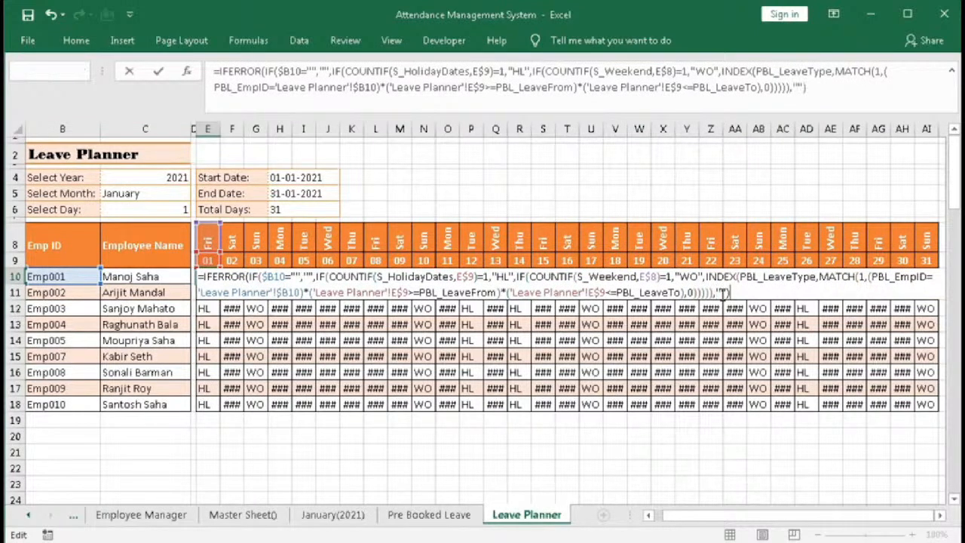
pyautogui.hotkey('ctrl', 'shift', 'Return')
pyautogui.moveTo(220, 285); pyautogui.dragTo(923, 407)
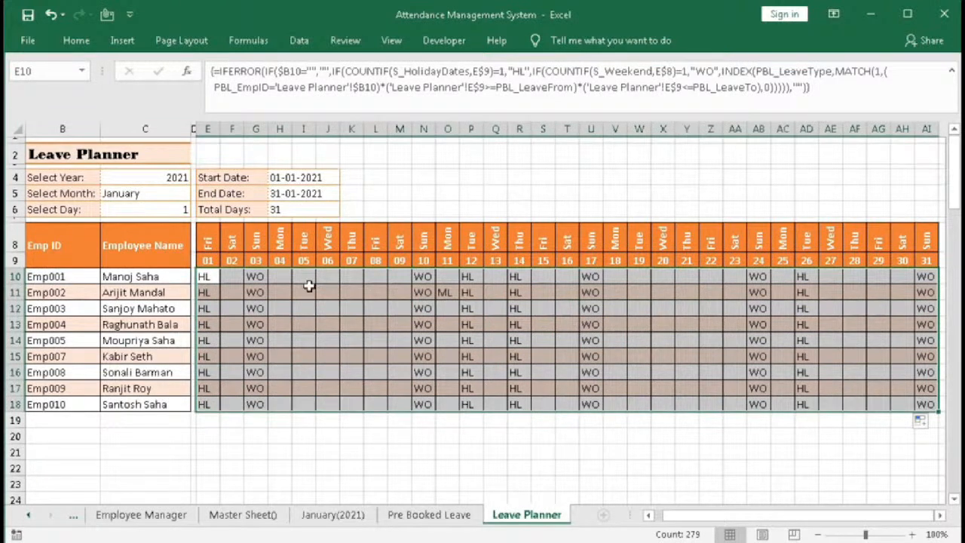
# Step: Inspect the filled grid's blank, ML, HL and WO results and the empty rows below
pyautogui.click(305, 310)
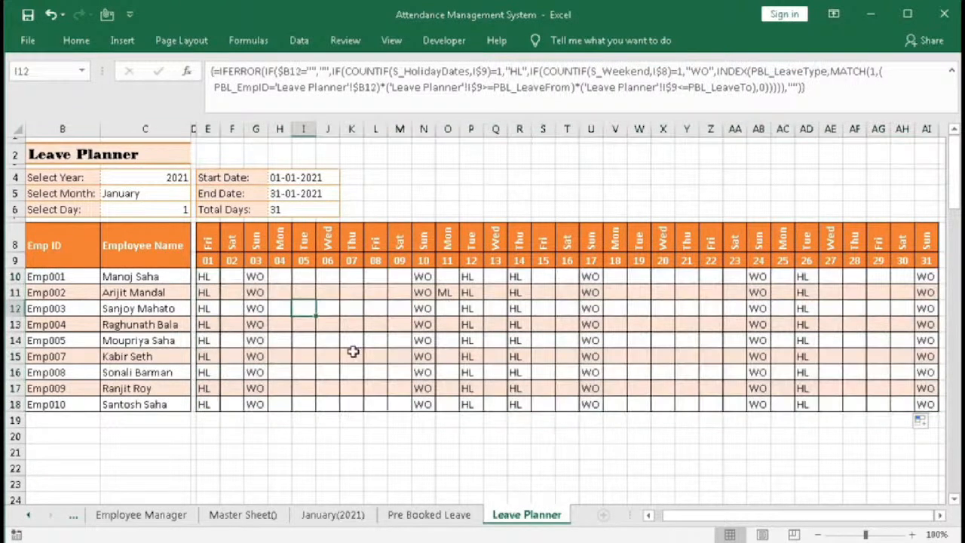
pyautogui.click(447, 292)
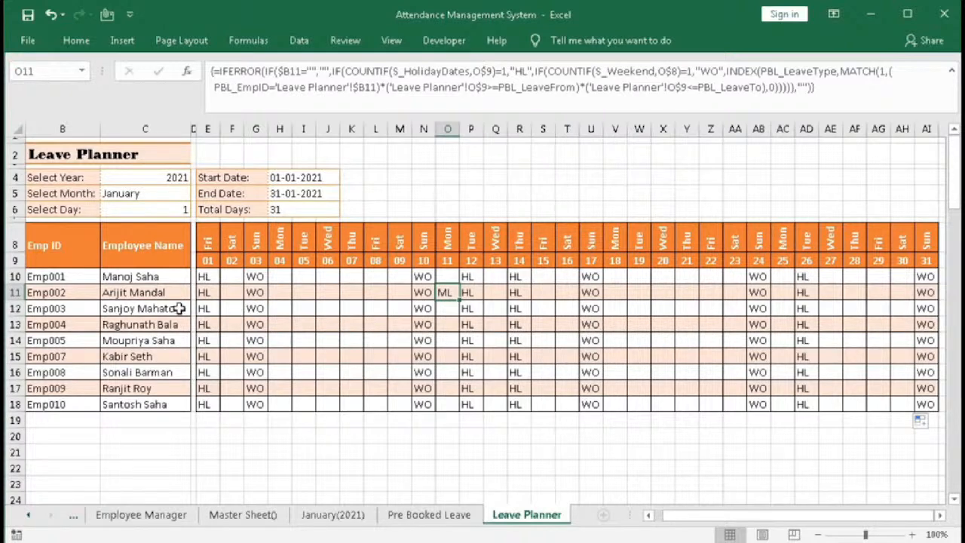
pyautogui.click(204, 277)
pyautogui.moveTo(204, 277); pyautogui.dragTo(206, 325)
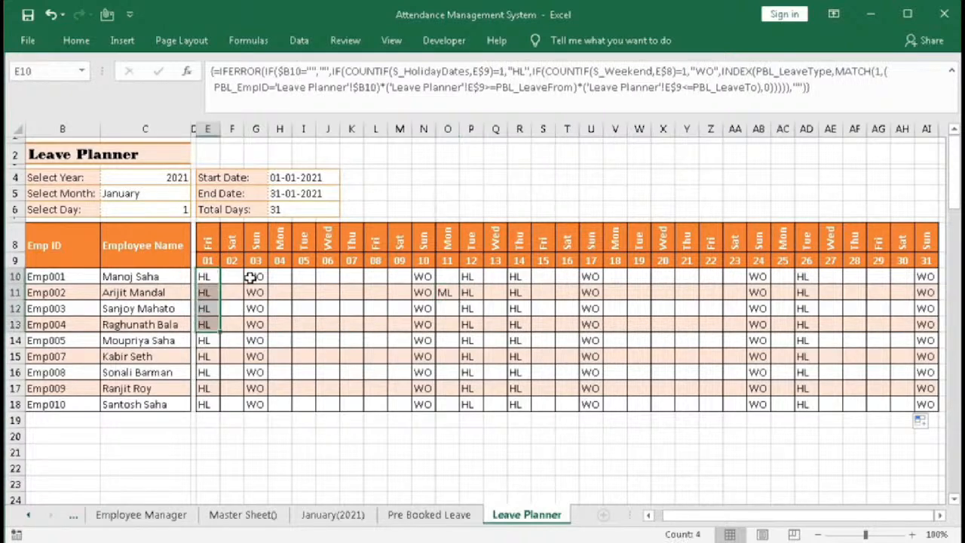
pyautogui.moveTo(255, 277); pyautogui.dragTo(255, 341)
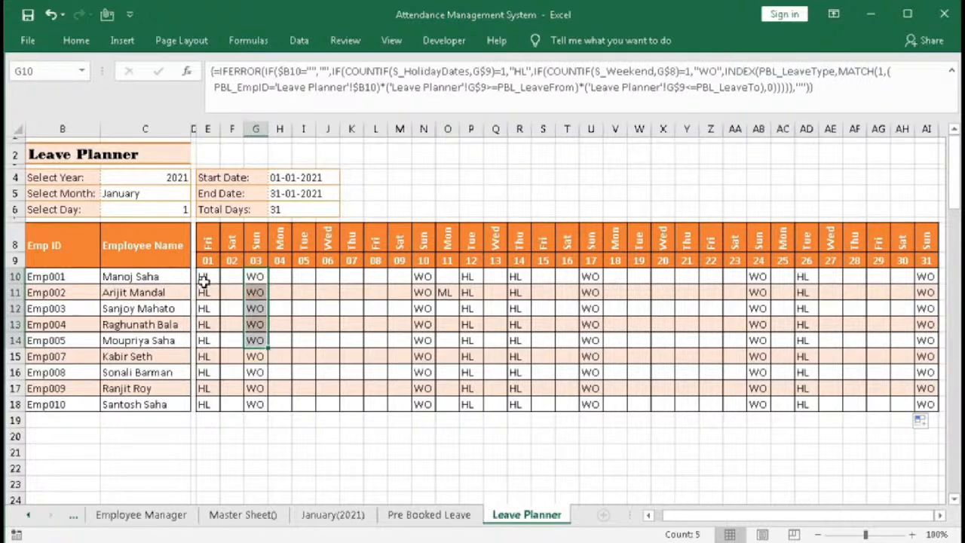
pyautogui.moveTo(205, 402)
pyautogui.mouseDown()
pyautogui.moveTo(933, 408)
pyautogui.moveTo(867, 490)
pyautogui.moveTo(744, 534)
pyautogui.moveTo(728, 458)
pyautogui.mouseUp()
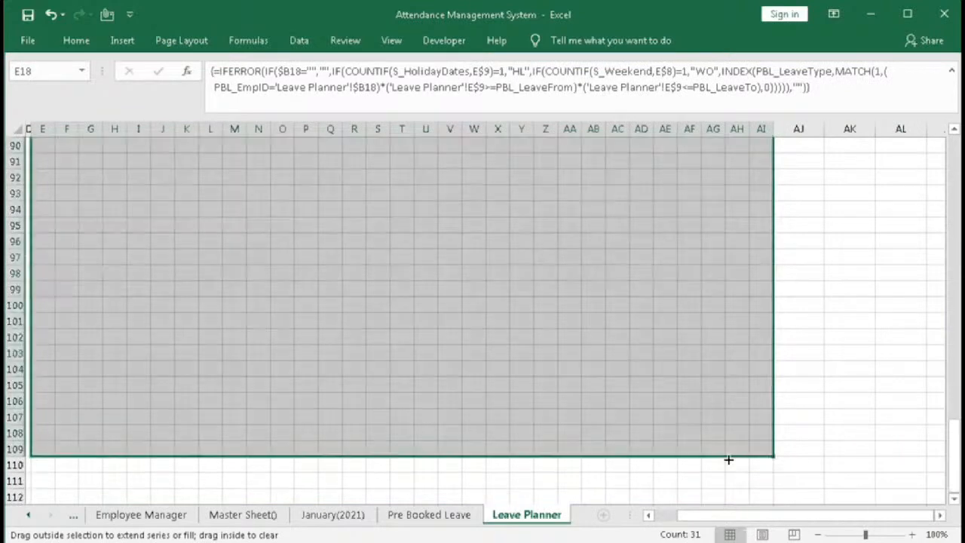
pyautogui.moveTo(954, 441); pyautogui.dragTo(952, 124)
pyautogui.moveTo(723, 515); pyautogui.dragTo(701, 515)
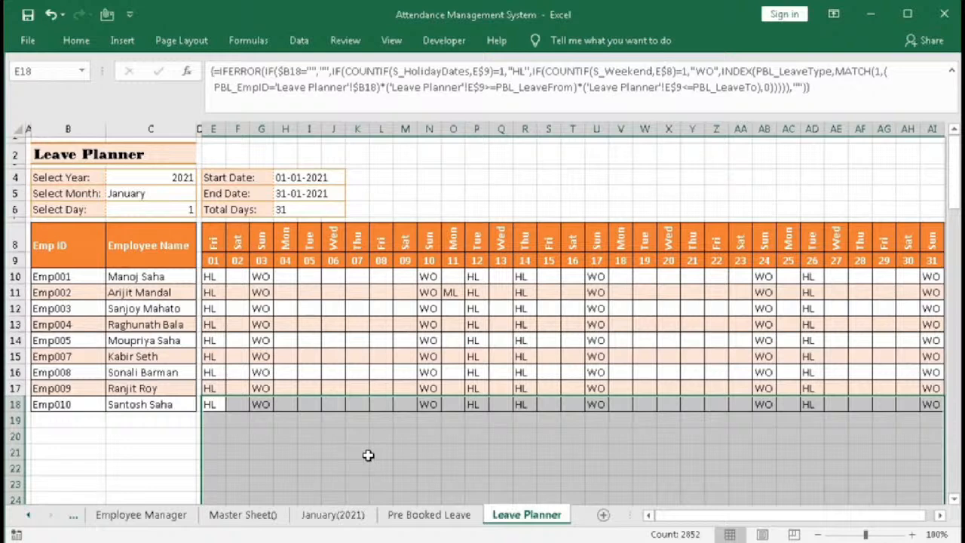
# Step: Select the planner range E10:AI109 through the Name Box
pyautogui.click(215, 278)
pyautogui.click(47, 69)
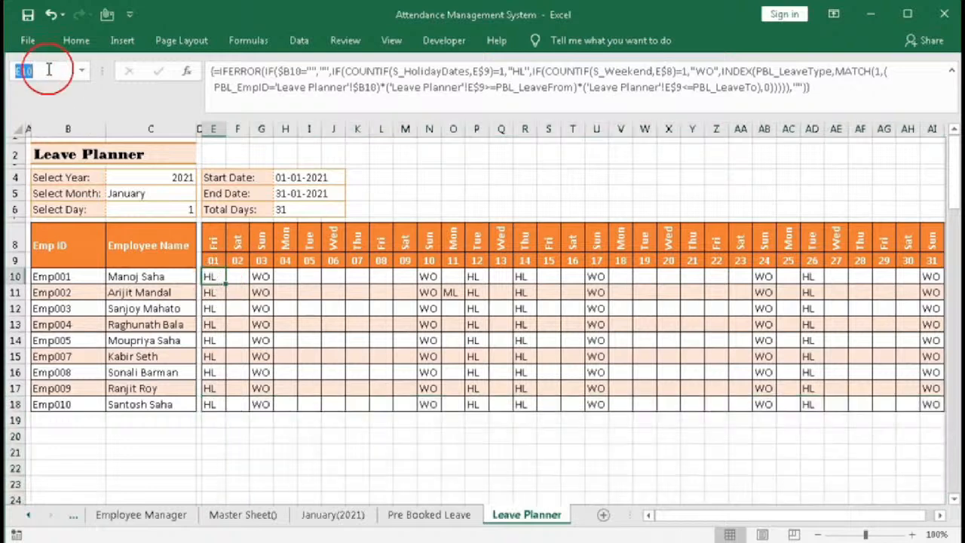
pyautogui.write(':A')
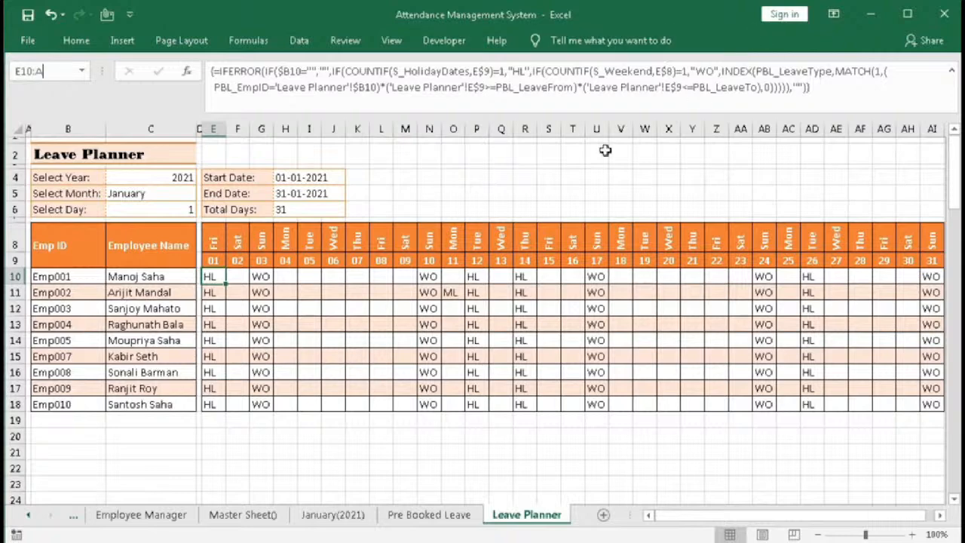
pyautogui.write('I109')
pyautogui.press('Return')
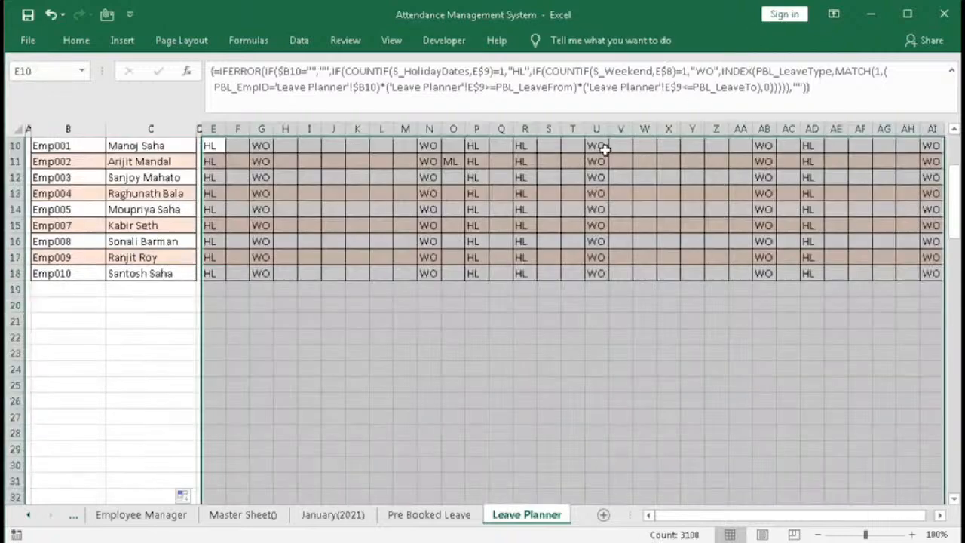
pyautogui.scroll(3, 603, 155)
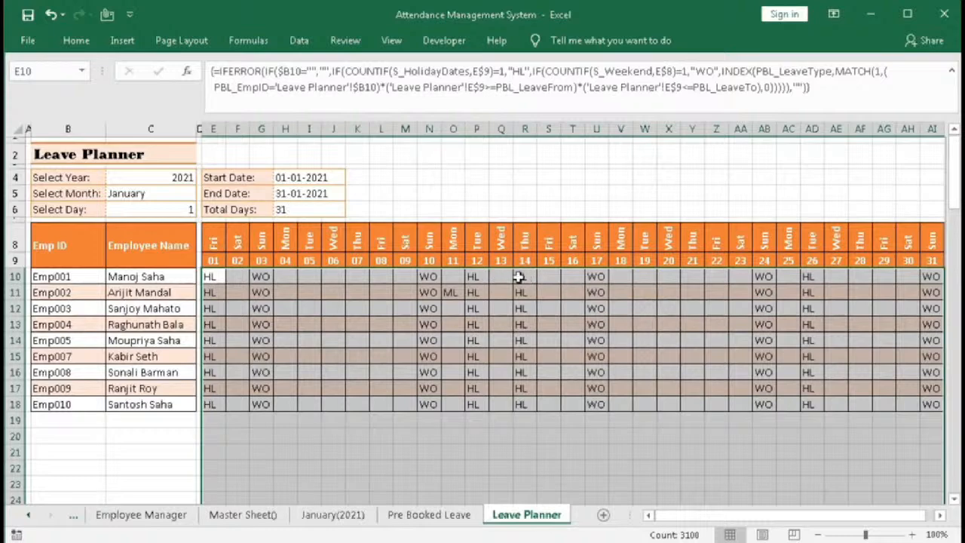
pyautogui.click(76, 40)
# Step: Start a new conditional formatting rule that uses a formula
pyautogui.click(618, 87)
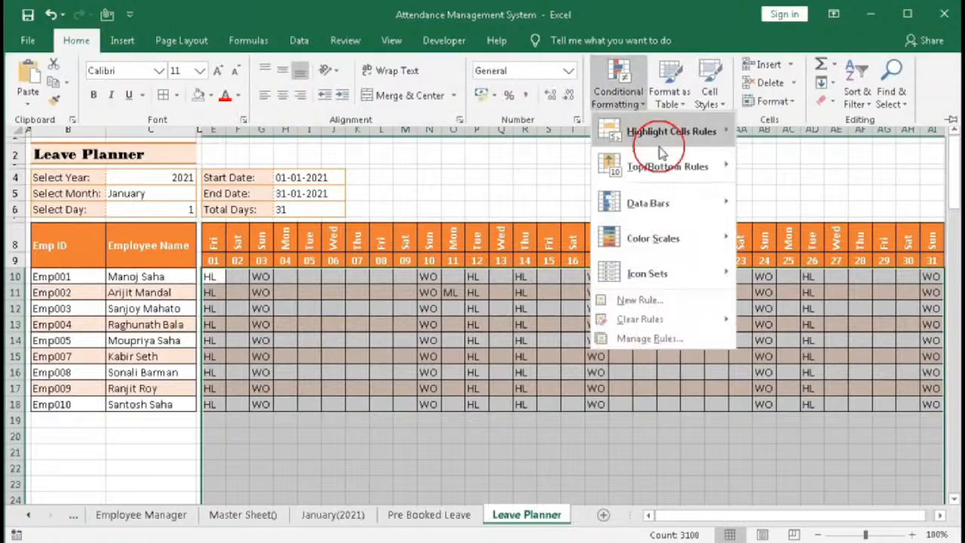
pyautogui.click(634, 301)
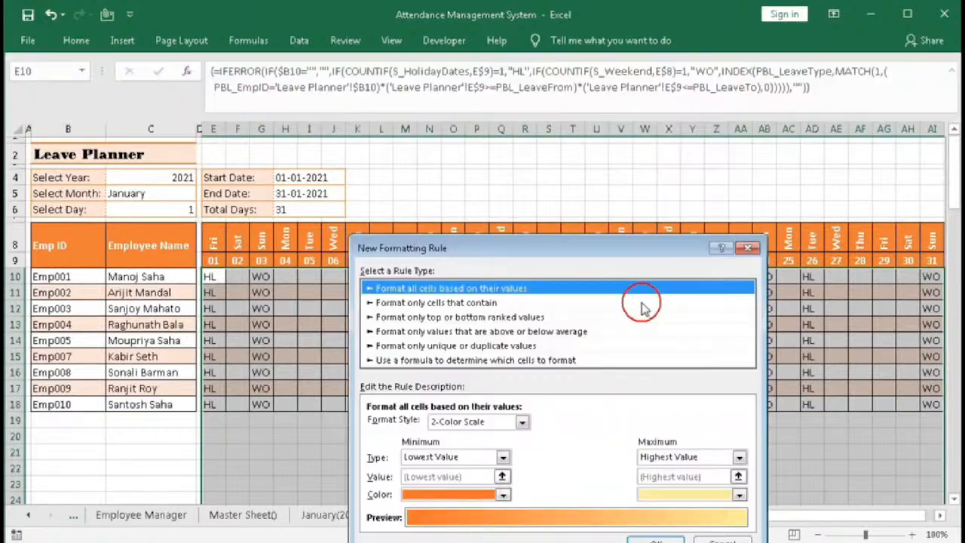
pyautogui.click(453, 359)
pyautogui.moveTo(489, 249); pyautogui.dragTo(603, 172)
pyautogui.click(519, 343)
# Step: Enter the rule formula =or(E10="HL",E10="WO") with relative E10 references
pyautogui.write('=or(')
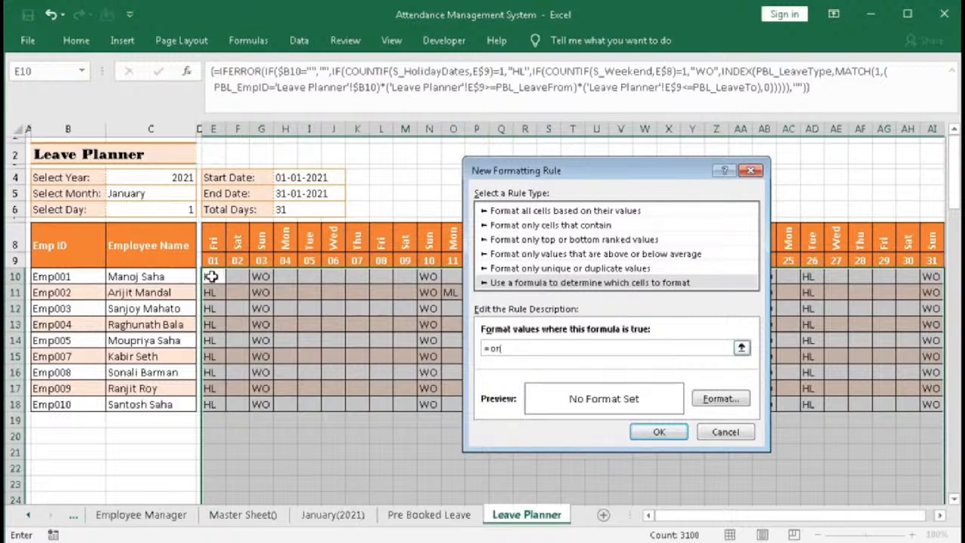
pyautogui.click(212, 276)
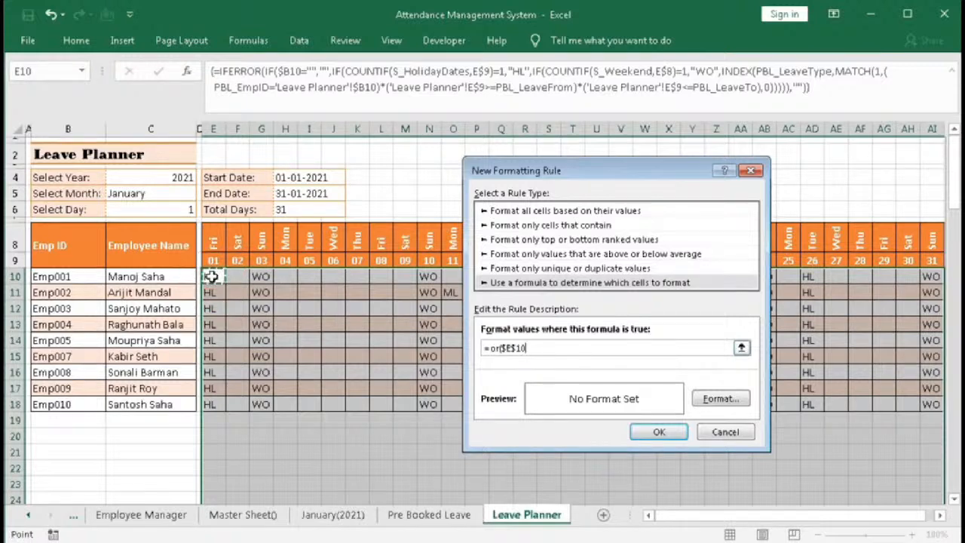
pyautogui.press('F4')
pyautogui.press('F4')
pyautogui.press('F4')
pyautogui.write('="HL')
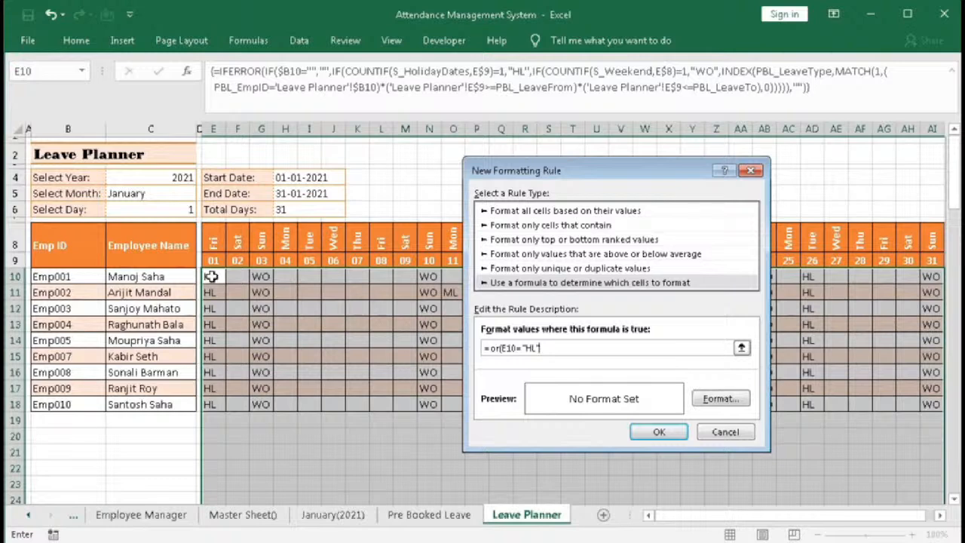
pyautogui.click(212, 277)
pyautogui.press('F4')
pyautogui.press('F4')
pyautogui.press('F4')
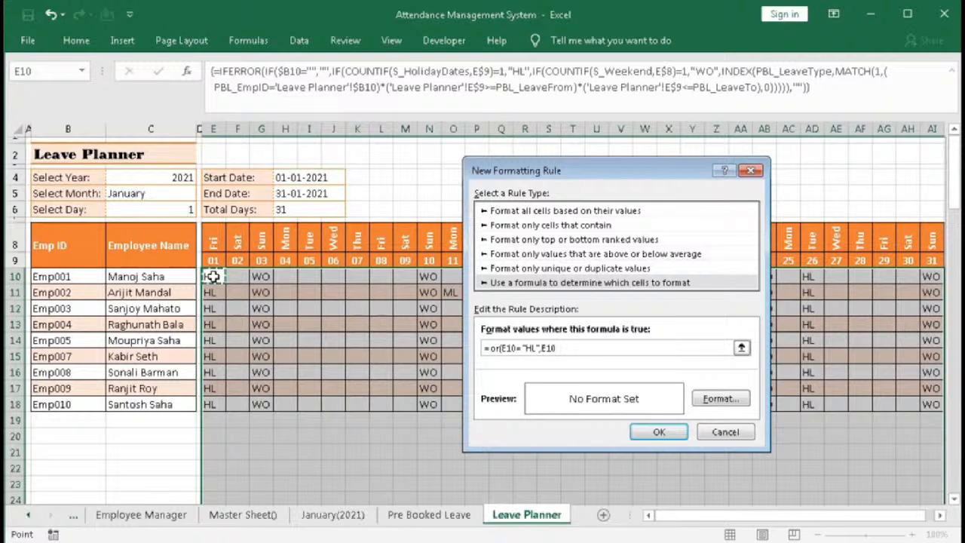
pyautogui.write('="WO')
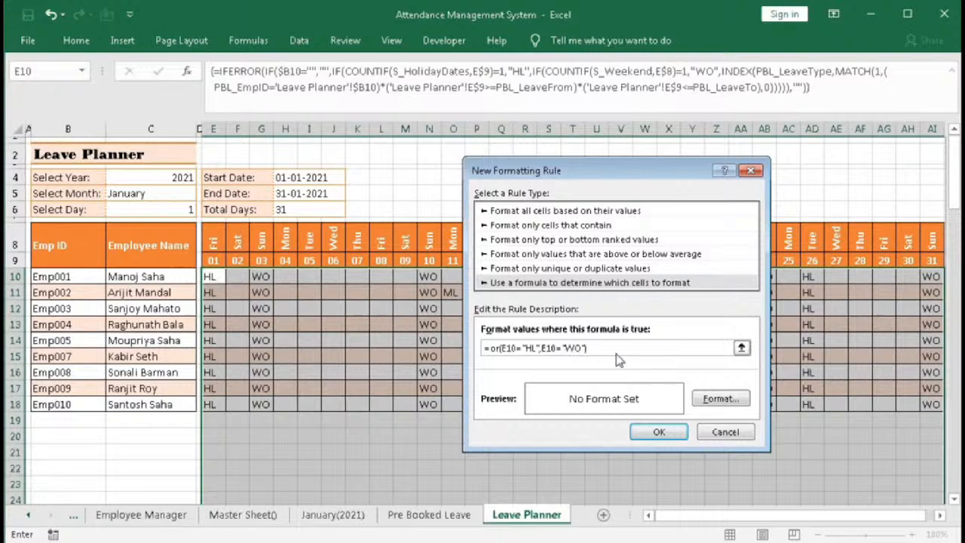
pyautogui.click(712, 399)
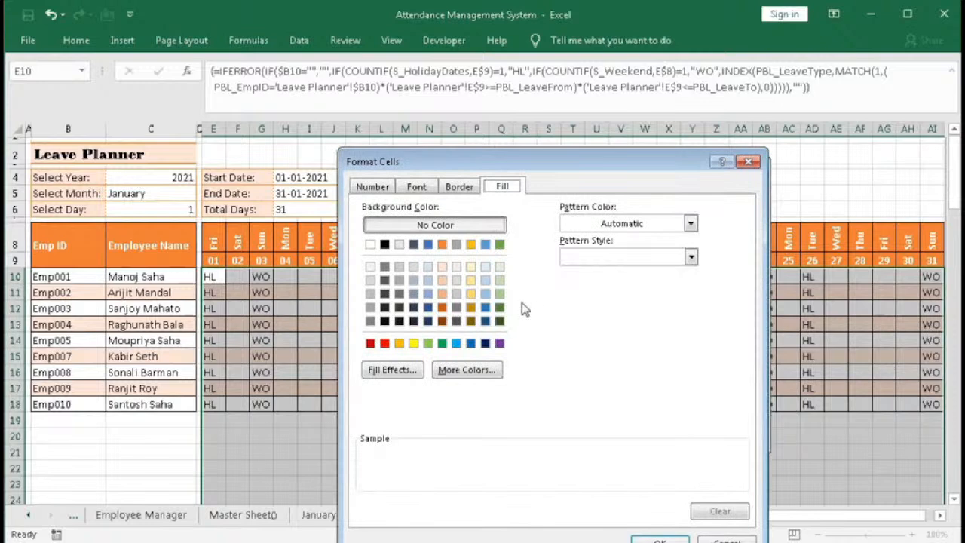
# Step: Give matching cells a light grey fill and light grey font, and save the rule
pyautogui.click(370, 281)
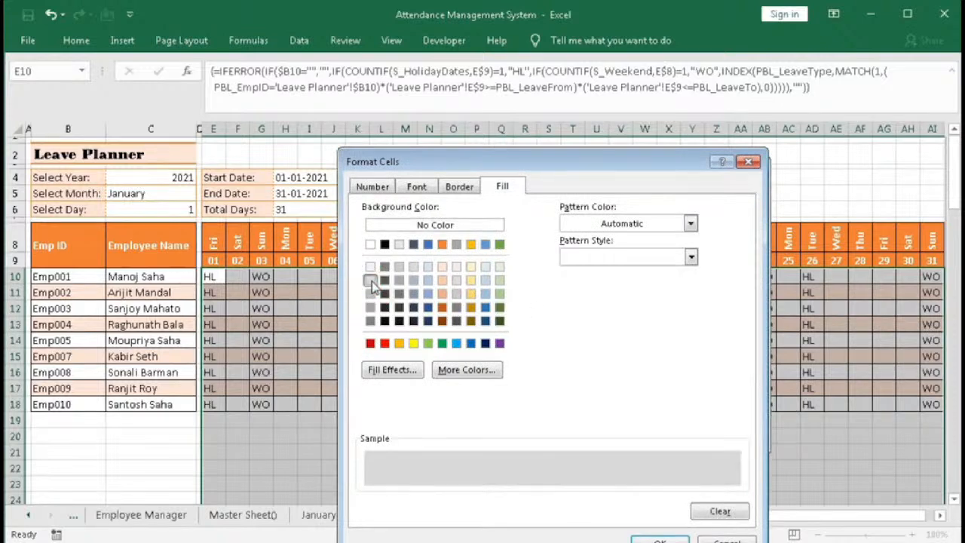
pyautogui.click(418, 188)
pyautogui.click(659, 318)
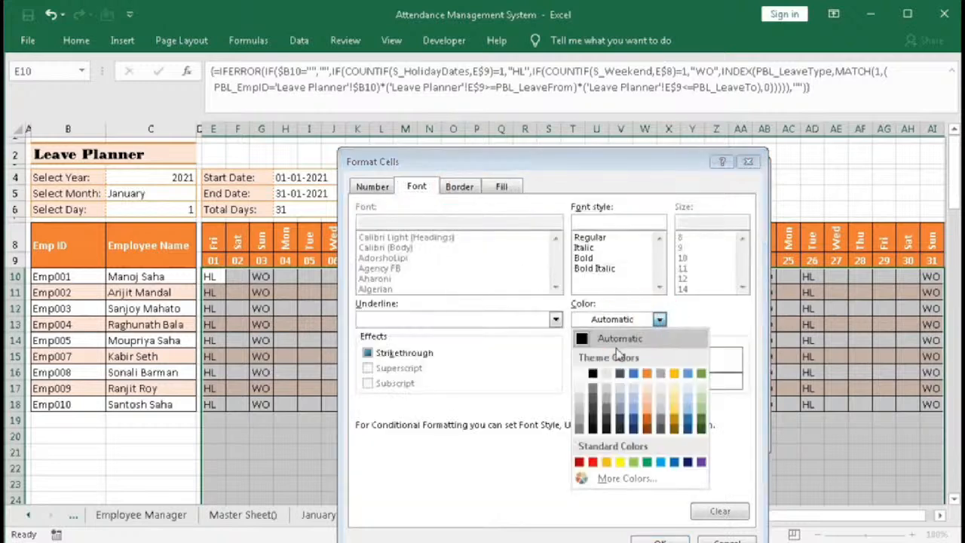
pyautogui.click(580, 404)
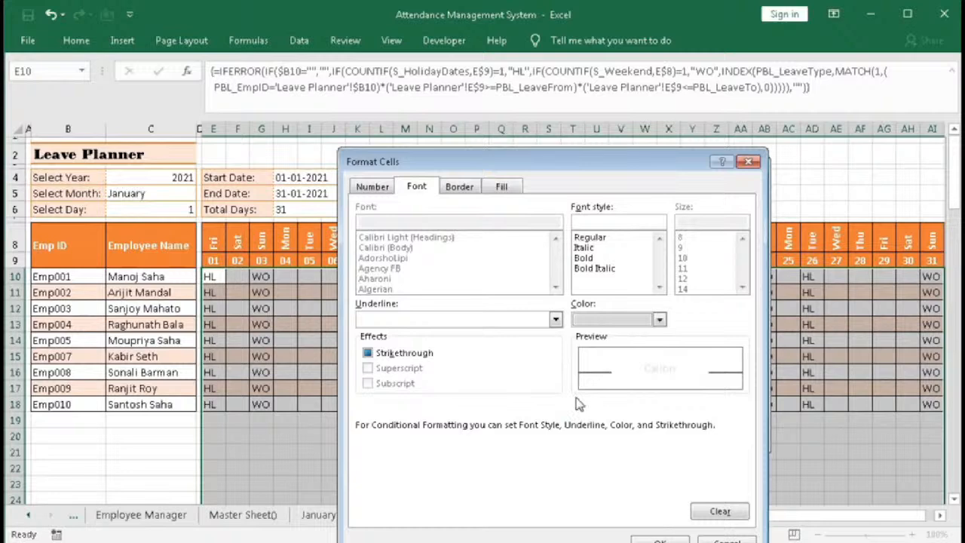
pyautogui.moveTo(613, 159); pyautogui.dragTo(618, 125)
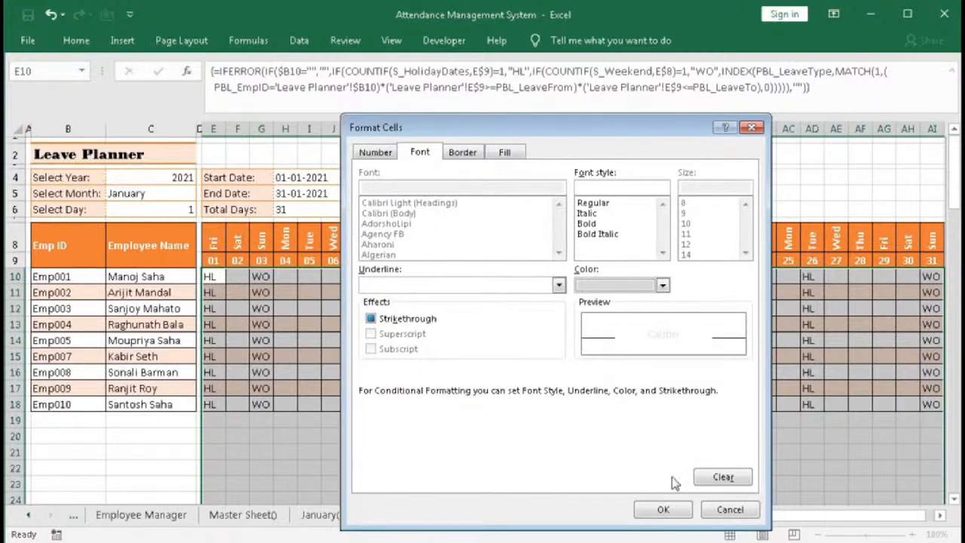
pyautogui.click(670, 511)
pyautogui.click(666, 434)
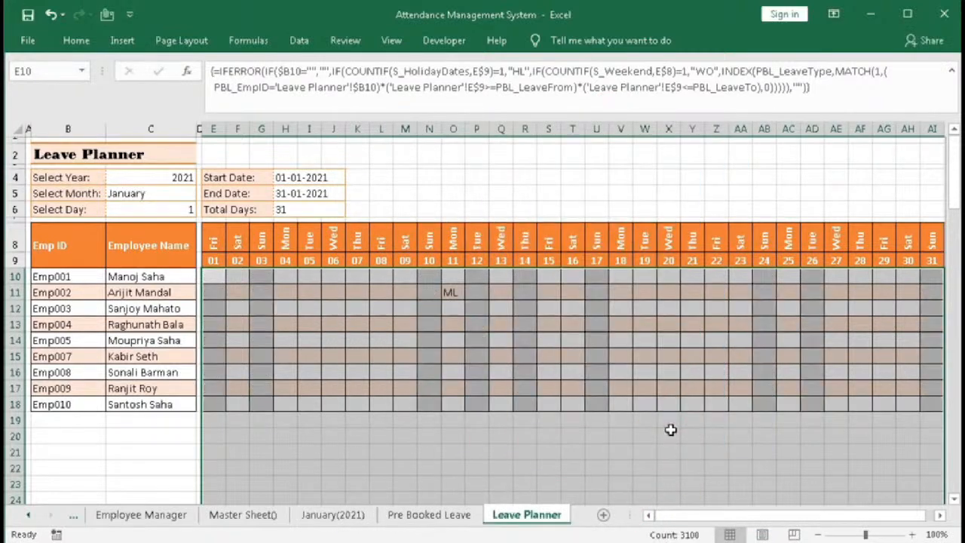
# Step: Review the grey-shaded grid and the ML cell O11, then go to Pre Booked Leave
pyautogui.click(484, 359)
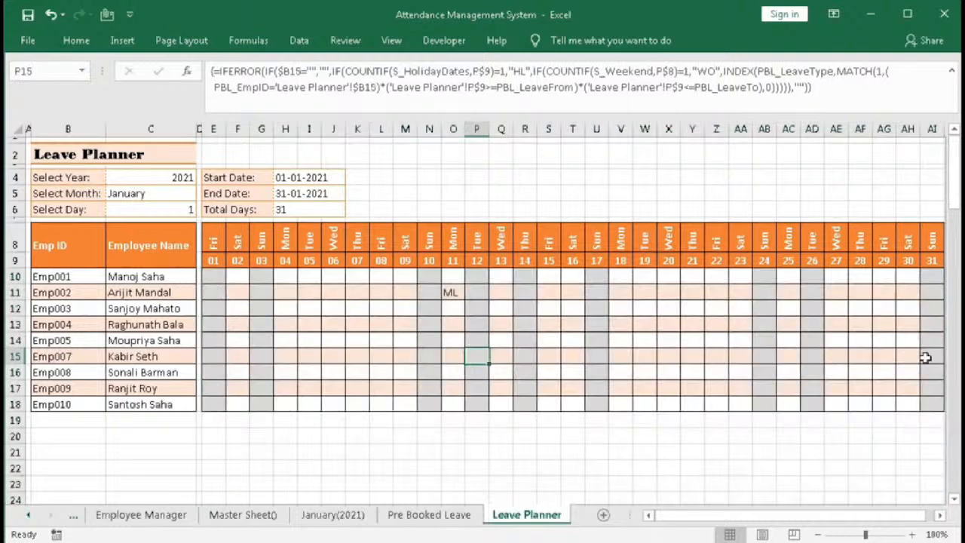
pyautogui.click(449, 293)
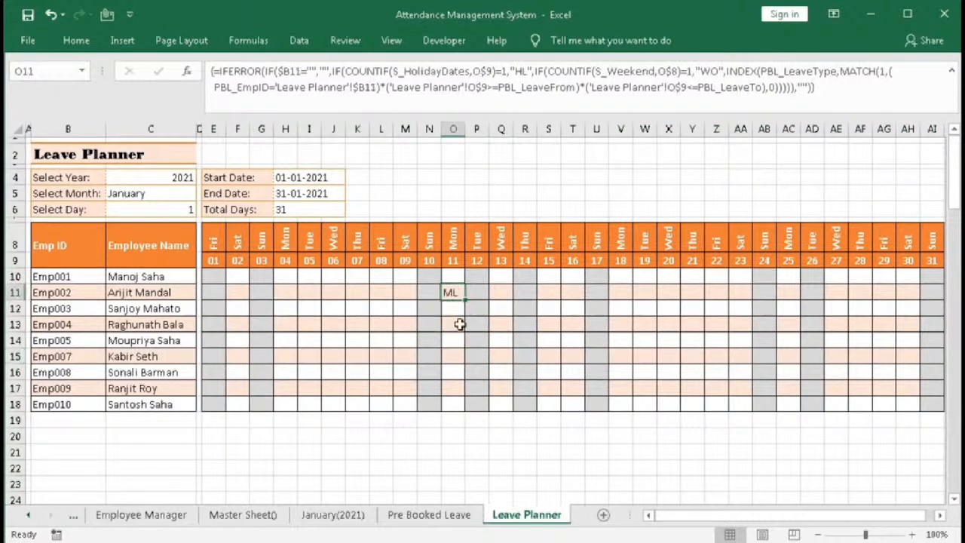
pyautogui.click(429, 515)
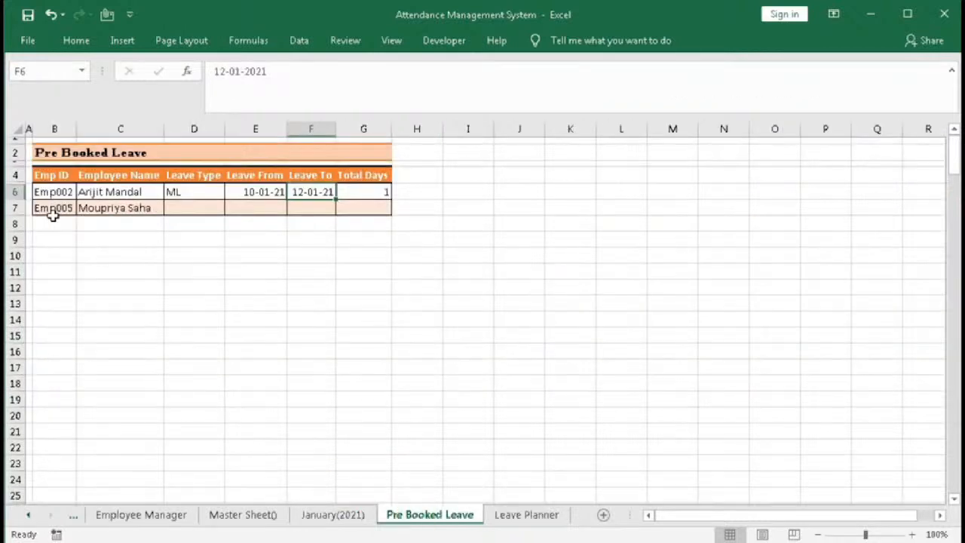
# Step: Book AL leave in row 7 from 5-1-21 to 20-01-21 and view the Leave Planner
pyautogui.click(181, 209)
pyautogui.click(233, 208)
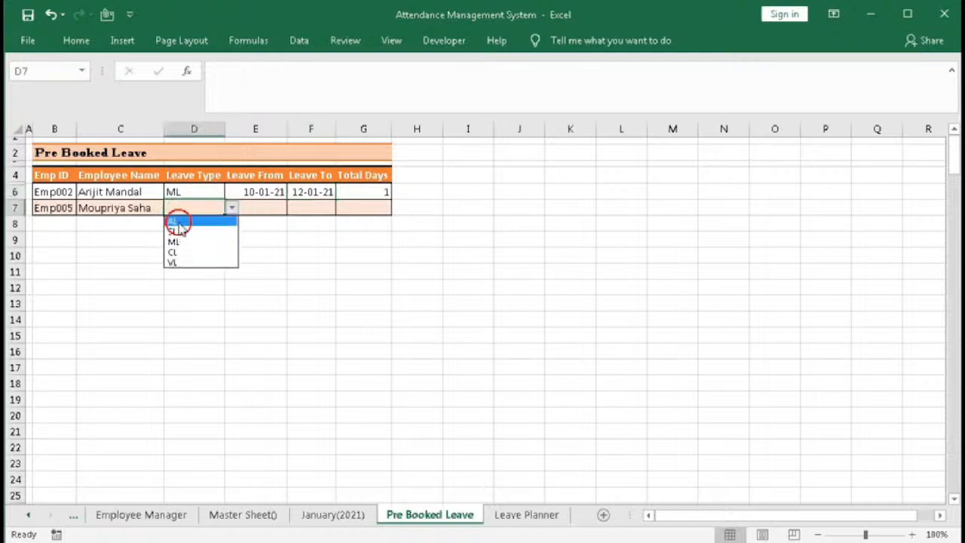
pyautogui.click(183, 220)
pyautogui.click(258, 210)
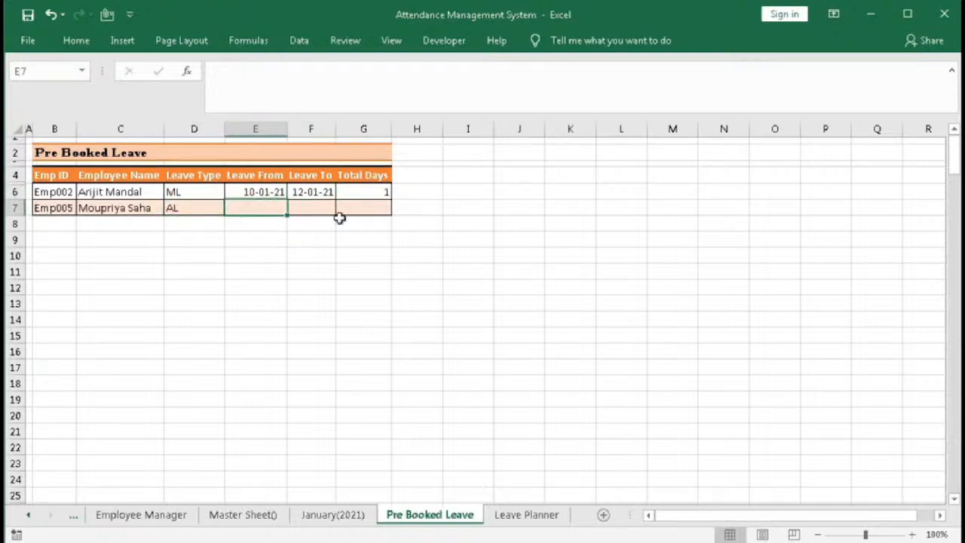
pyautogui.write('5--1-21')
pyautogui.press('Tab')
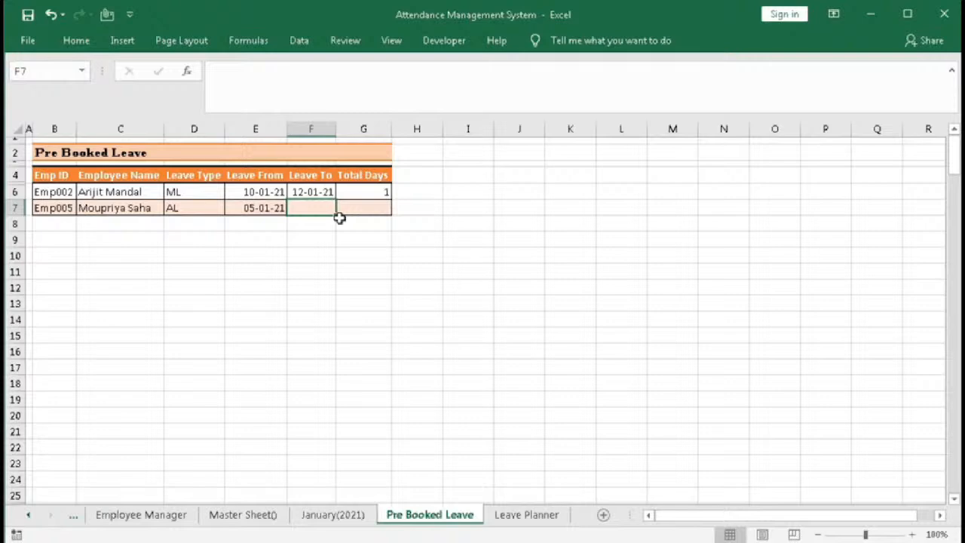
pyautogui.write('20-01')
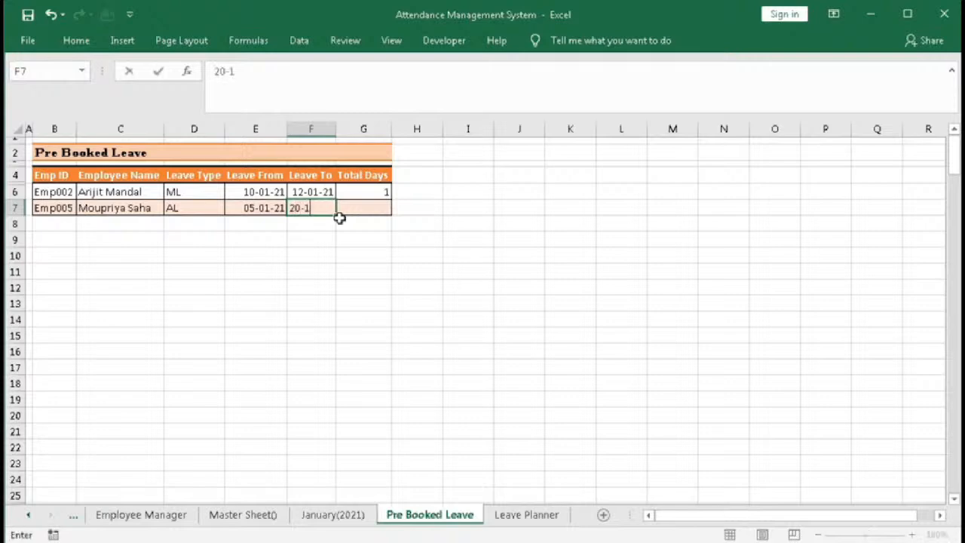
pyautogui.write('-21')
pyautogui.press('Tab')
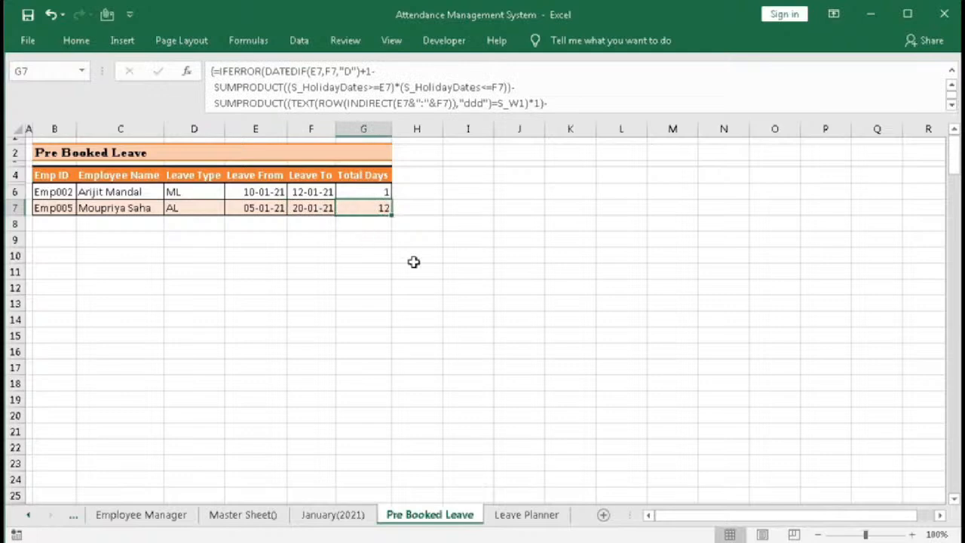
pyautogui.click(510, 518)
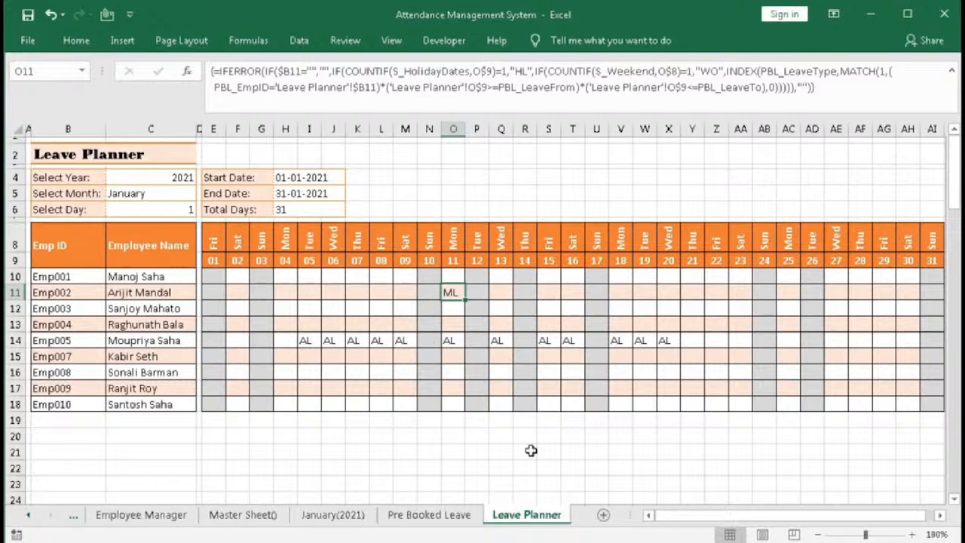
pyautogui.click(445, 510)
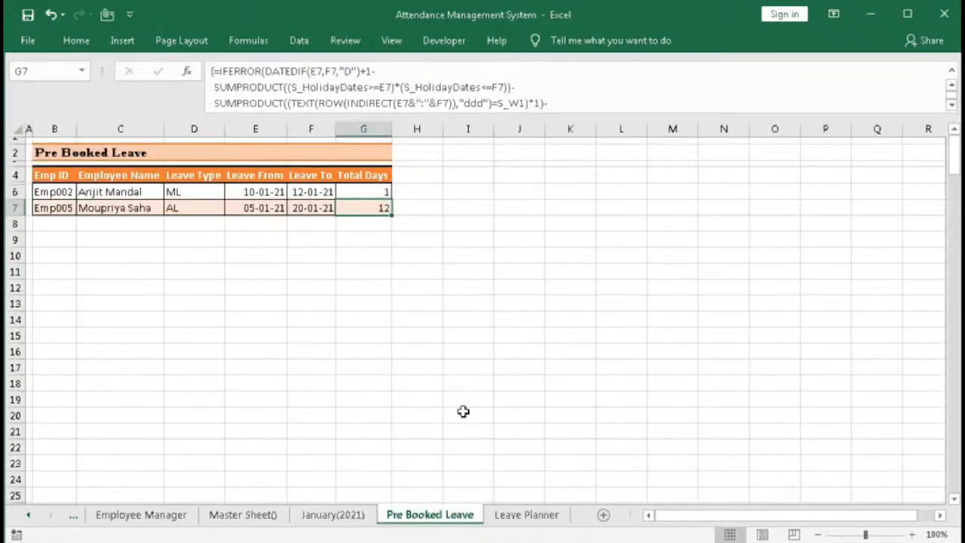
pyautogui.click(526, 514)
pyautogui.moveTo(311, 340); pyautogui.dragTo(401, 340)
pyautogui.keyDown('ctrl'); pyautogui.click(450, 340); pyautogui.keyUp('ctrl')
pyautogui.keyDown('ctrl'); pyautogui.click(507, 341); pyautogui.keyUp('ctrl')
pyautogui.moveTo(545, 340); pyautogui.dragTo(659, 340)
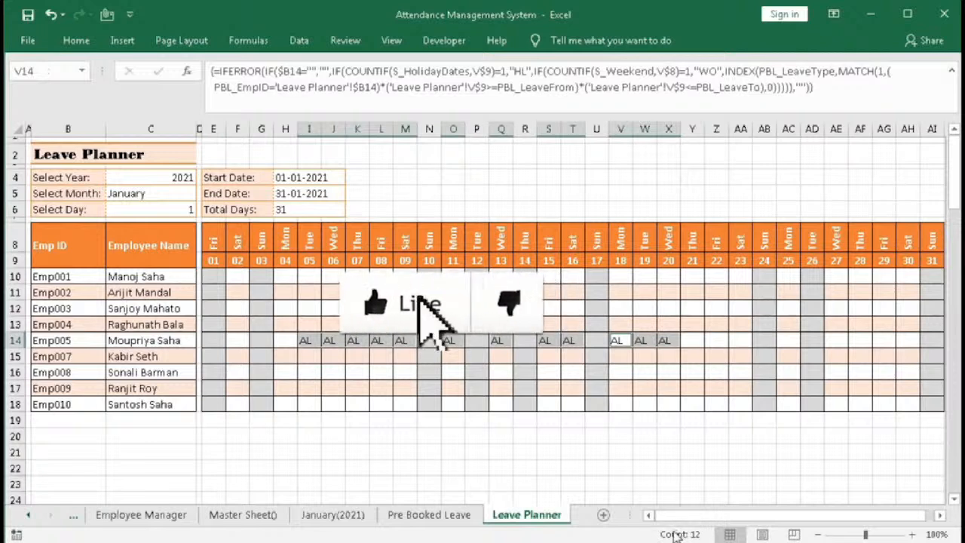
pyautogui.click(399, 370)
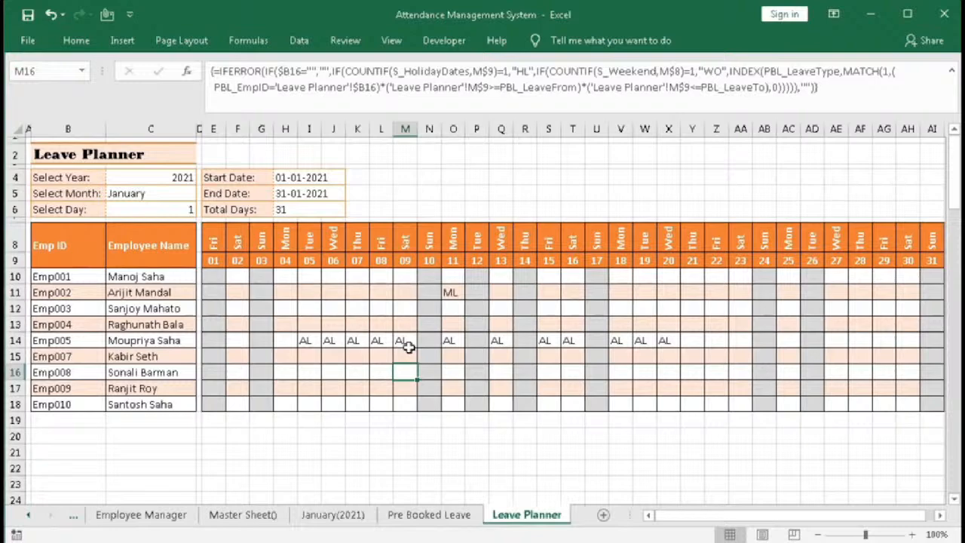
# Step: Hide empty rows 19 to 109 so row 110 sits directly under the staff grid
pyautogui.moveTo(15, 420); pyautogui.dragTo(13, 499)
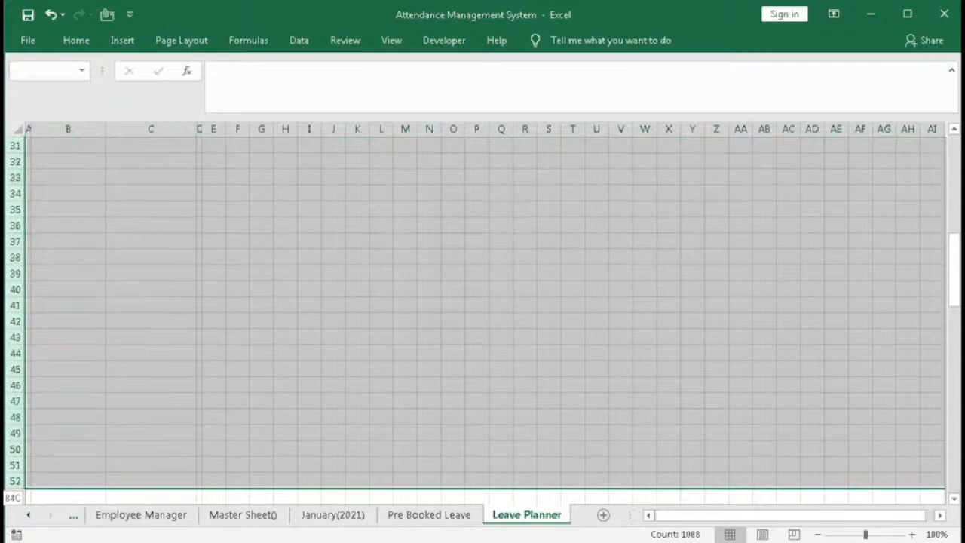
pyautogui.moveTo(13, 499); pyautogui.dragTo(12, 466)
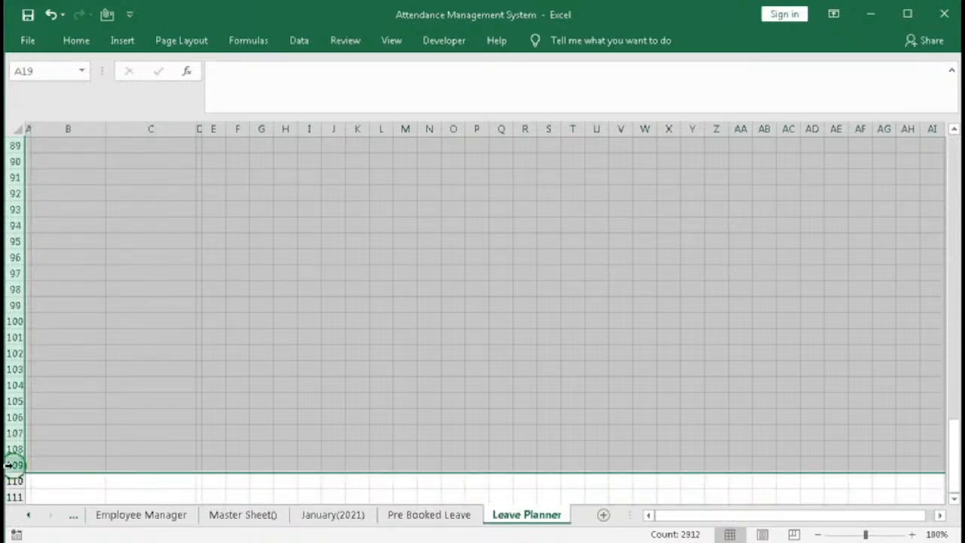
pyautogui.rightClick(12, 466)
pyautogui.click(36, 436)
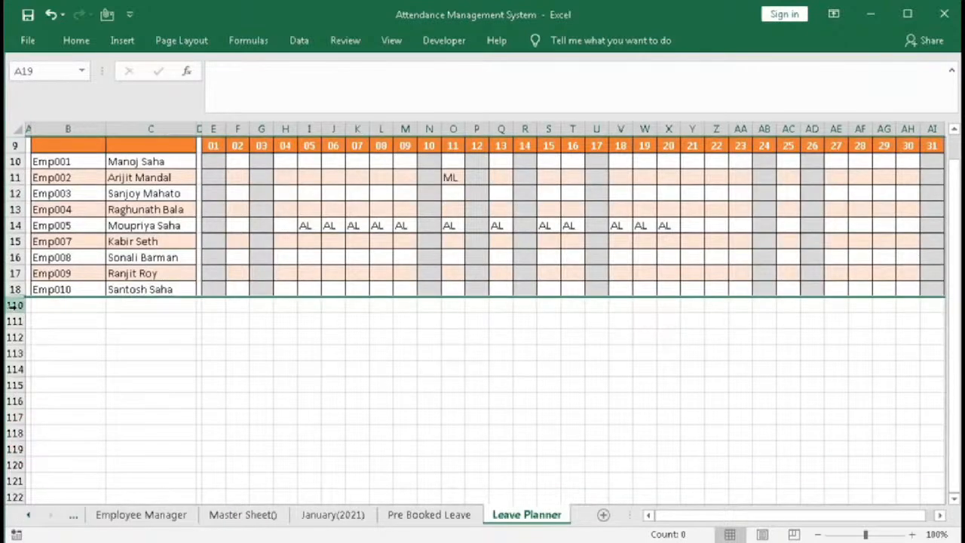
pyautogui.moveTo(52, 306); pyautogui.dragTo(135, 305)
pyautogui.moveTo(82, 323); pyautogui.dragTo(933, 320)
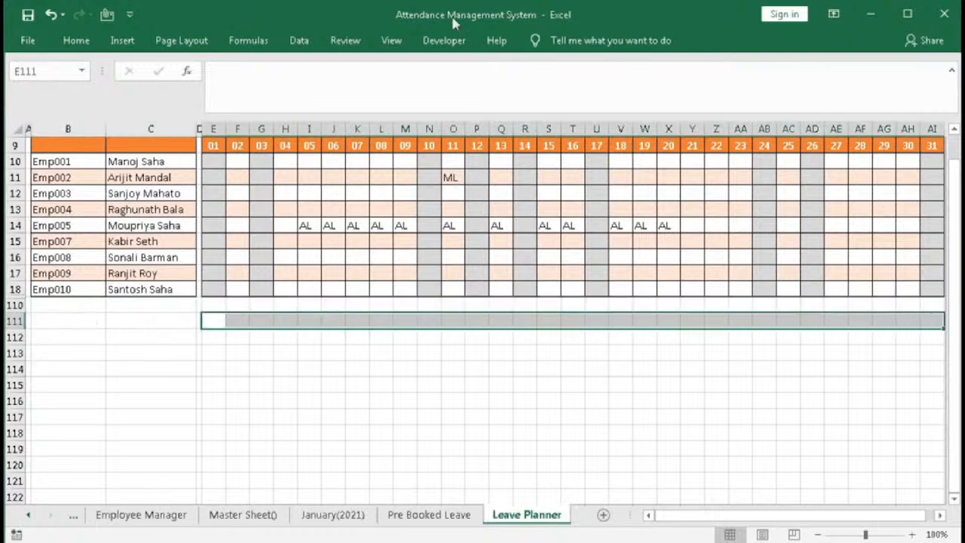
# Step: Add labels Total Staff, Staff Required, Staff in Leave and Staff Excess/Required, widening column C
pyautogui.click(58, 322)
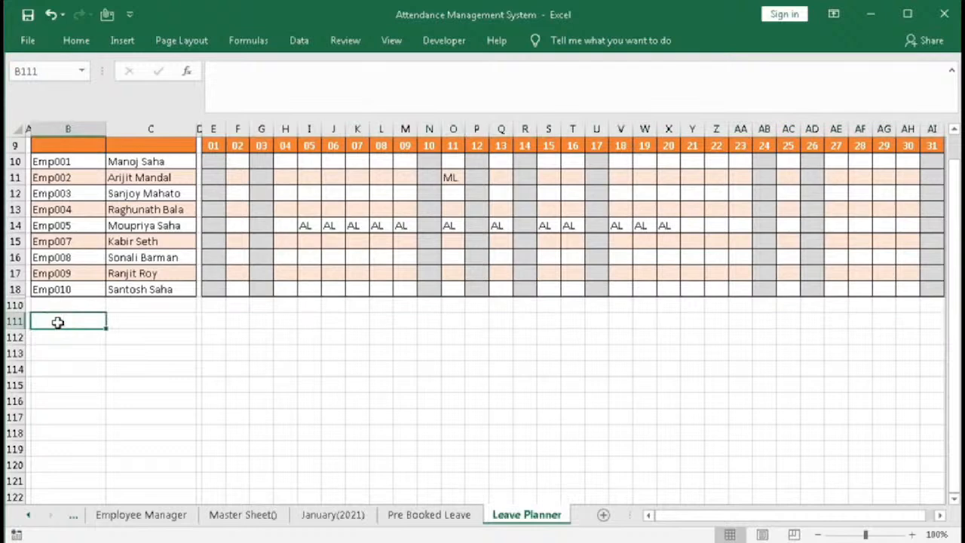
pyautogui.write('Total')
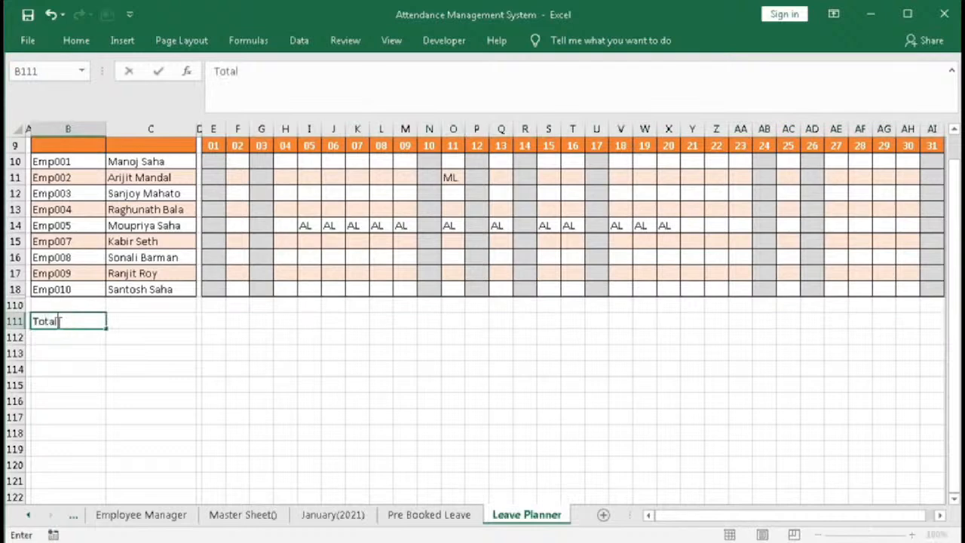
pyautogui.write(' Staff')
pyautogui.press('Tab')
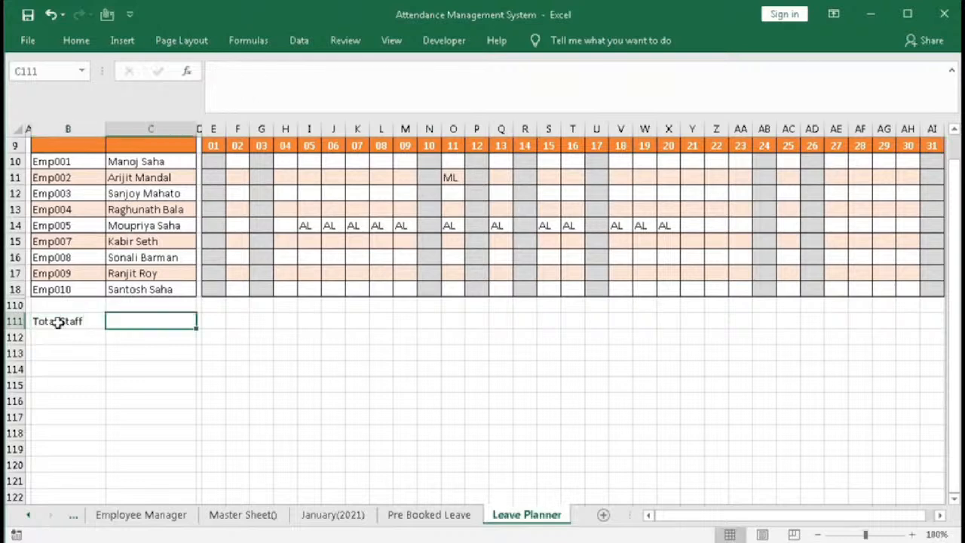
pyautogui.write('Staff R')
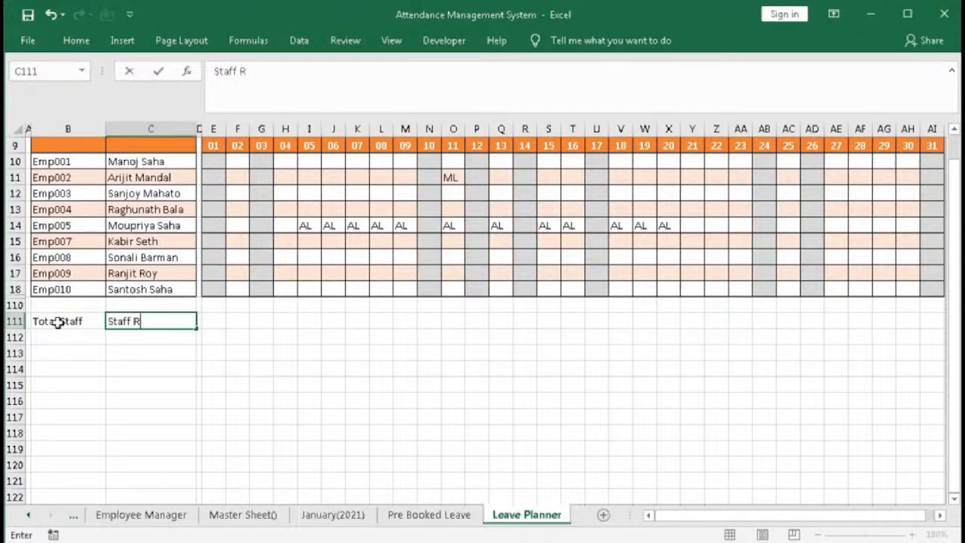
pyautogui.write('equired')
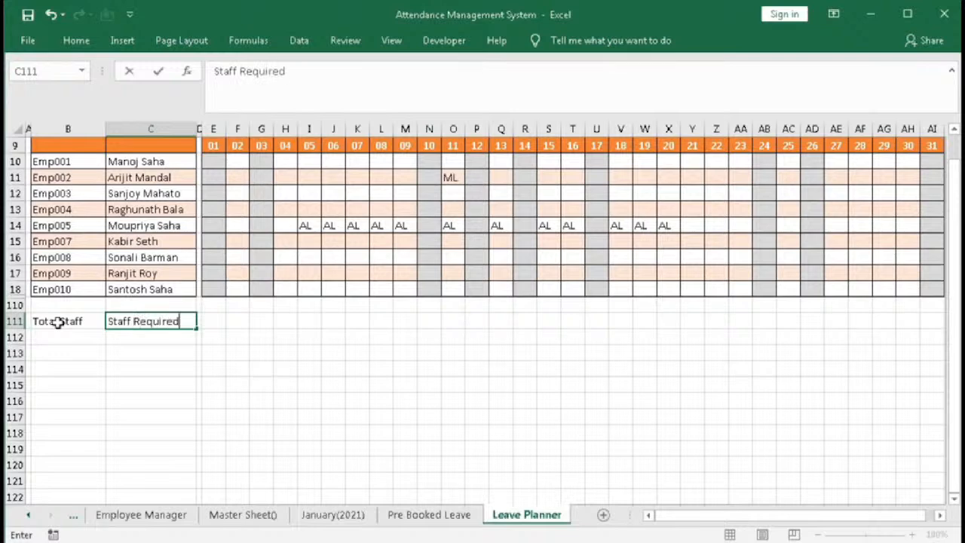
pyautogui.press('Return')
pyautogui.write('\\')
pyautogui.press('BackSpace')
pyautogui.press('Tab')
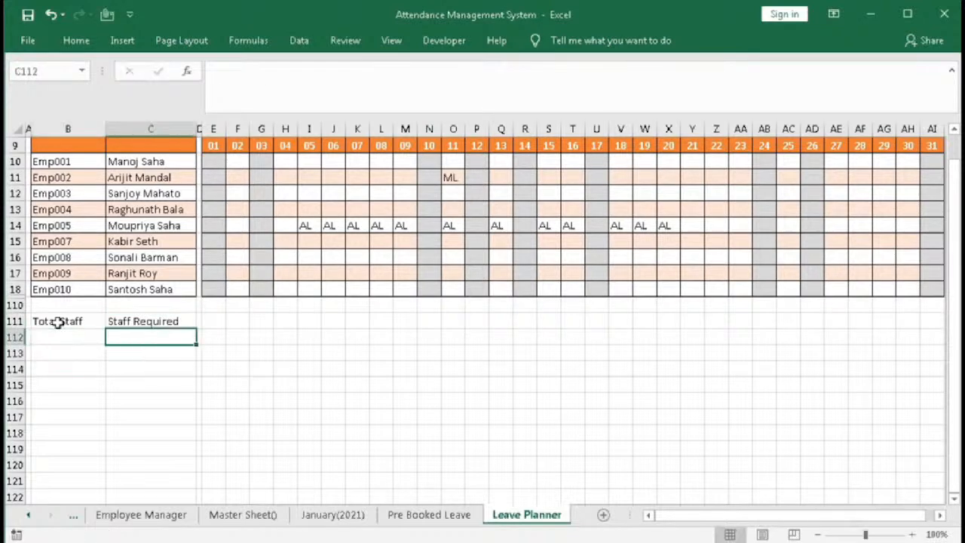
pyautogui.write('St')
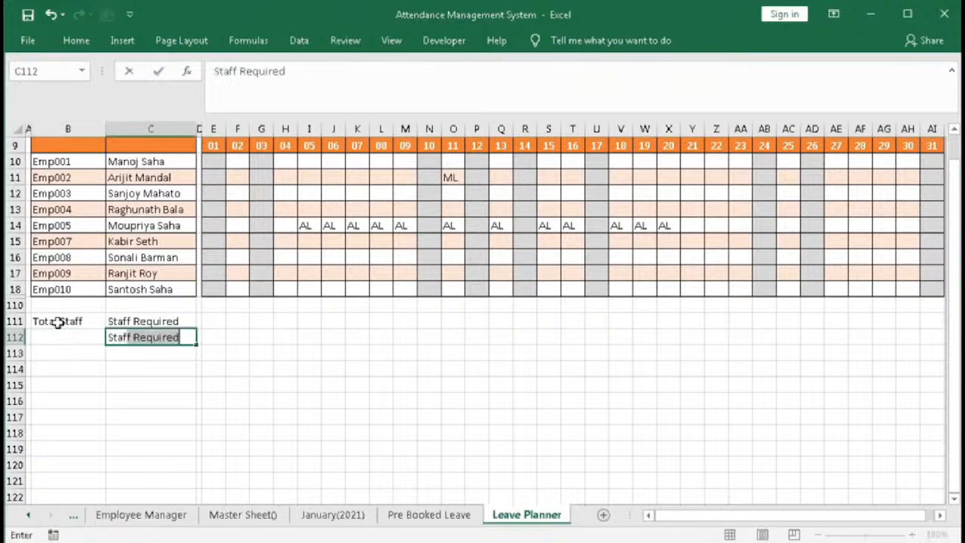
pyautogui.write('aff in Leave')
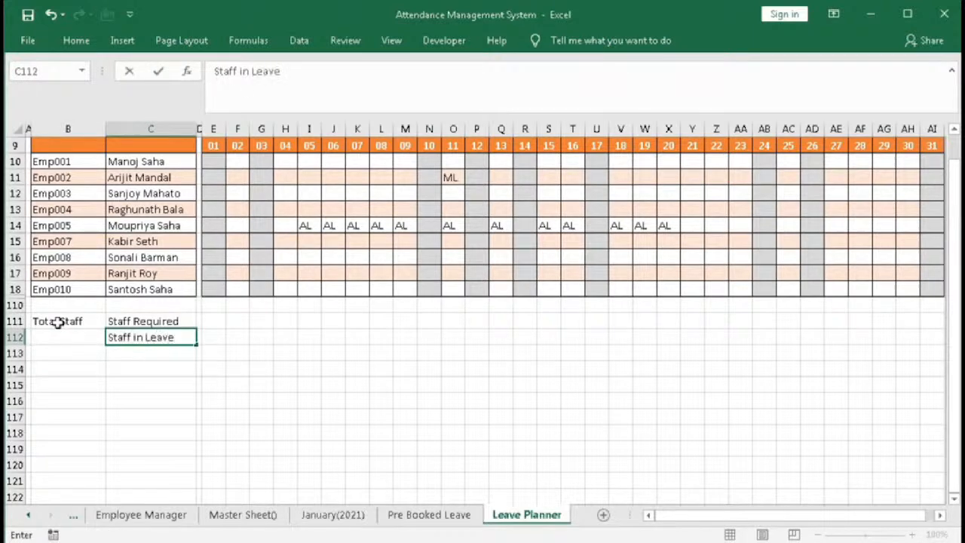
pyautogui.press('Return')
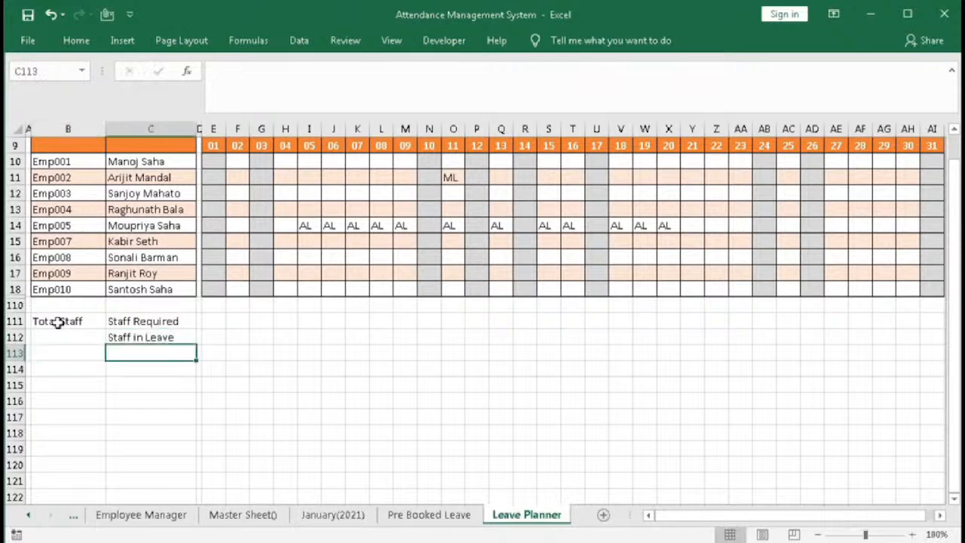
pyautogui.write('Staff')
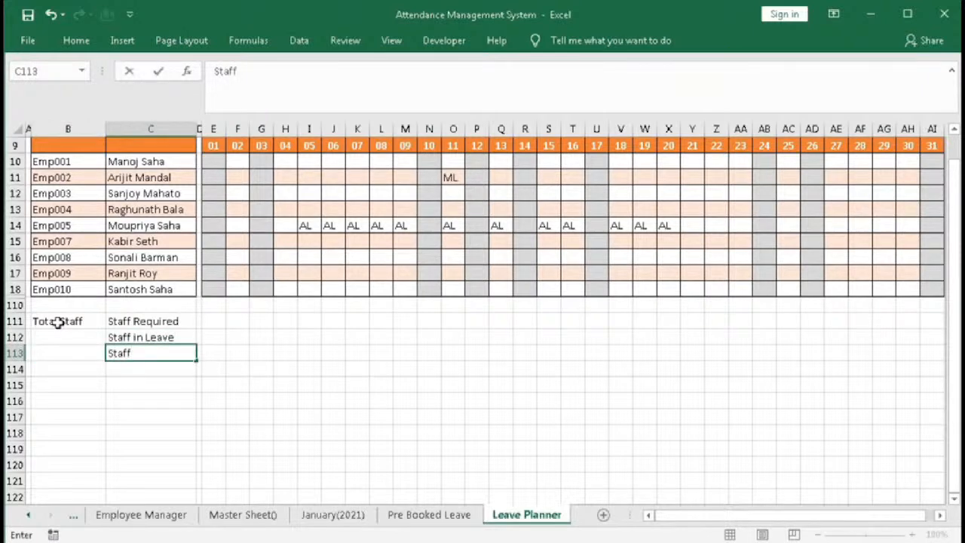
pyautogui.write(' Excess')
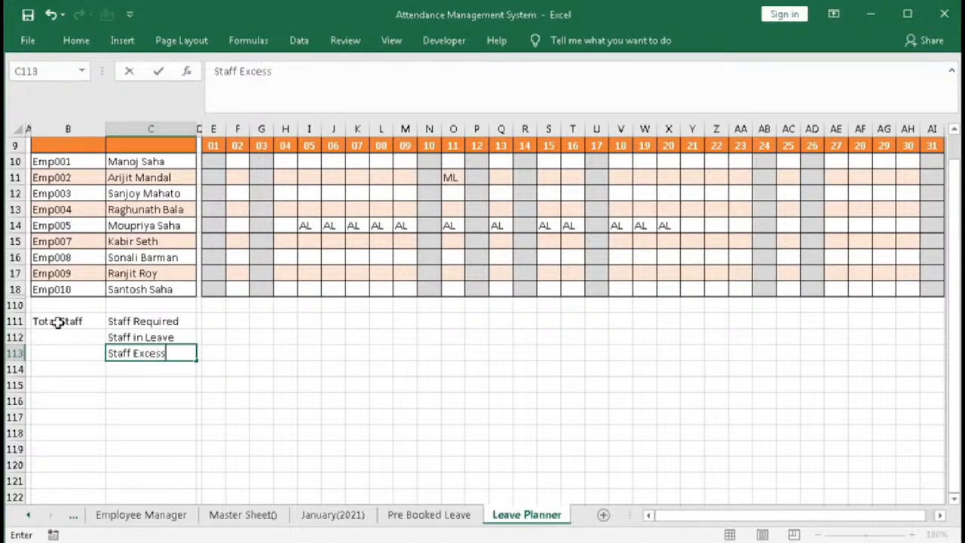
pyautogui.write('/Required')
pyautogui.press('Return')
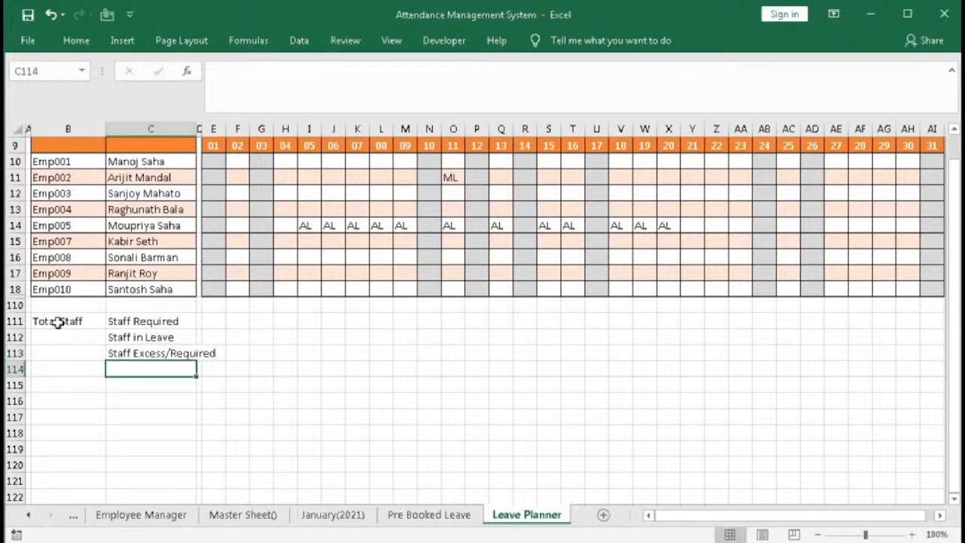
pyautogui.moveTo(195, 130); pyautogui.dragTo(220, 129)
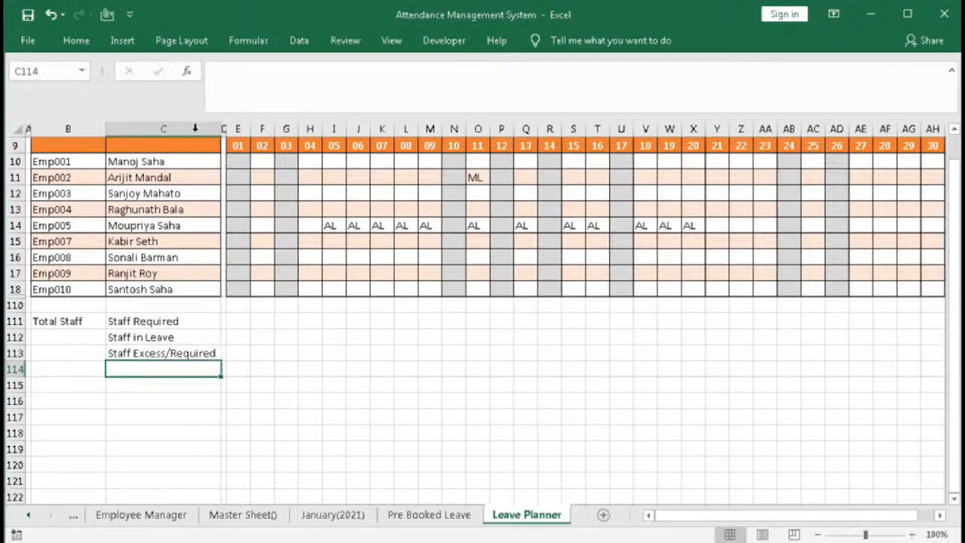
# Step: Merge cells B112 and B113 into a single cell
pyautogui.click(233, 323)
pyautogui.click(237, 354)
pyautogui.moveTo(70, 334); pyautogui.dragTo(71, 352)
pyautogui.click(77, 44)
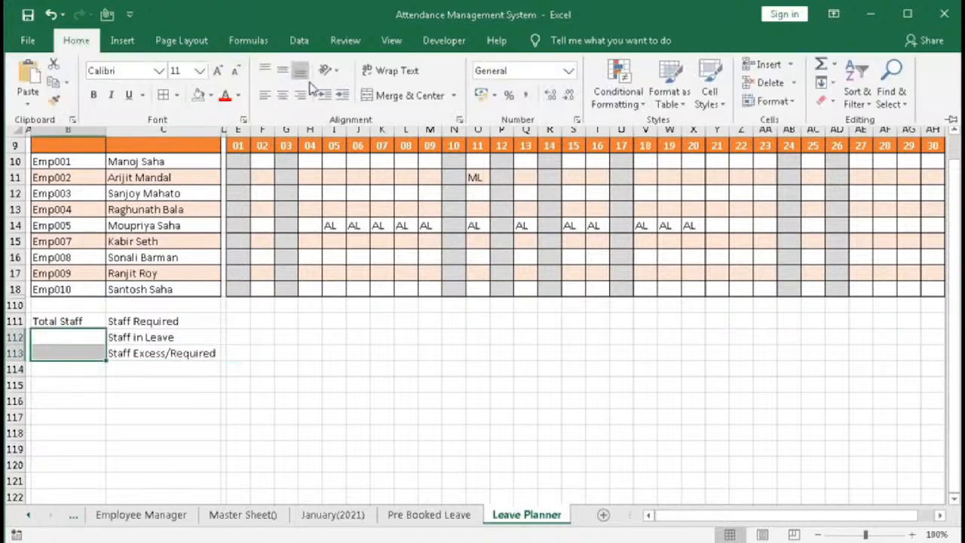
pyautogui.click(388, 95)
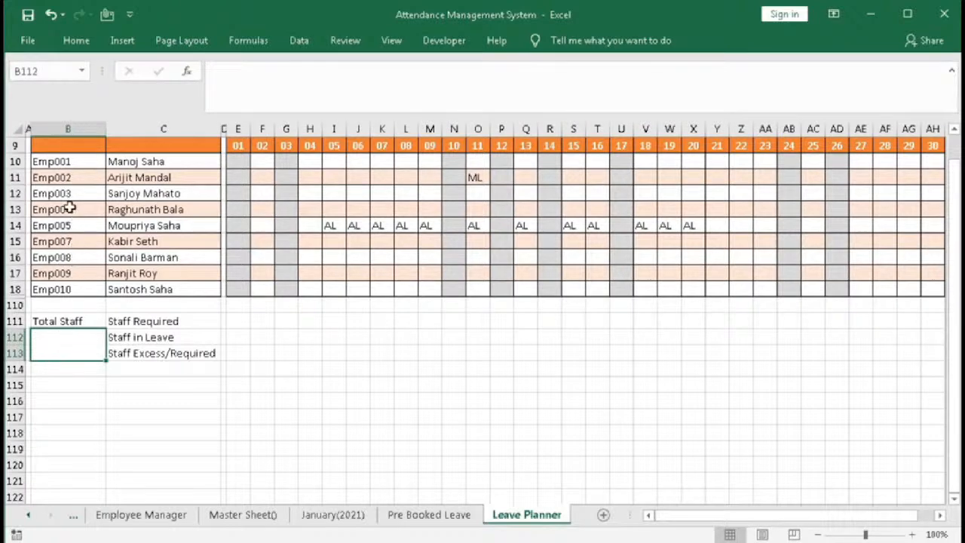
# Step: Enter =COUNTA(B10:B109) in merged B112 to show 9 staff, then select row 111's date cells
pyautogui.click(62, 332)
pyautogui.write('=')
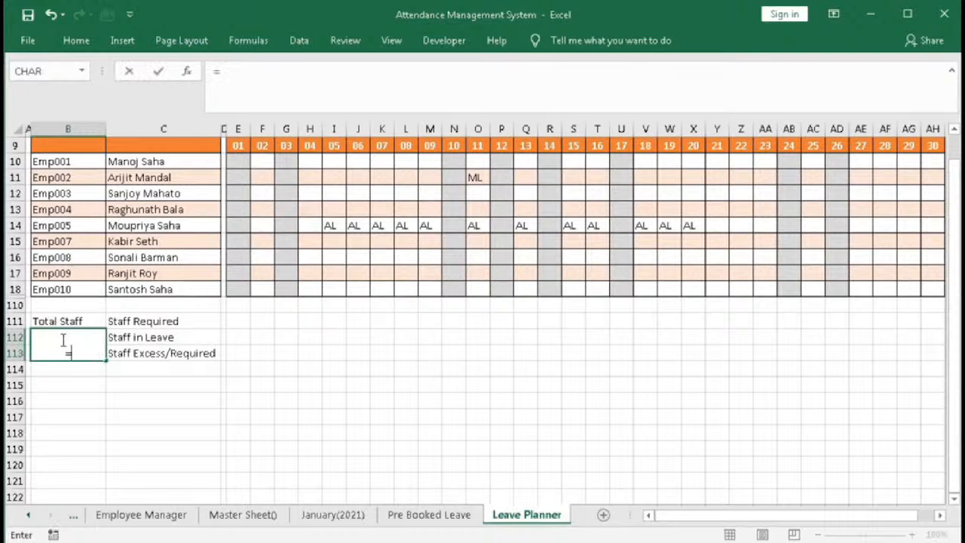
pyautogui.write('cou')
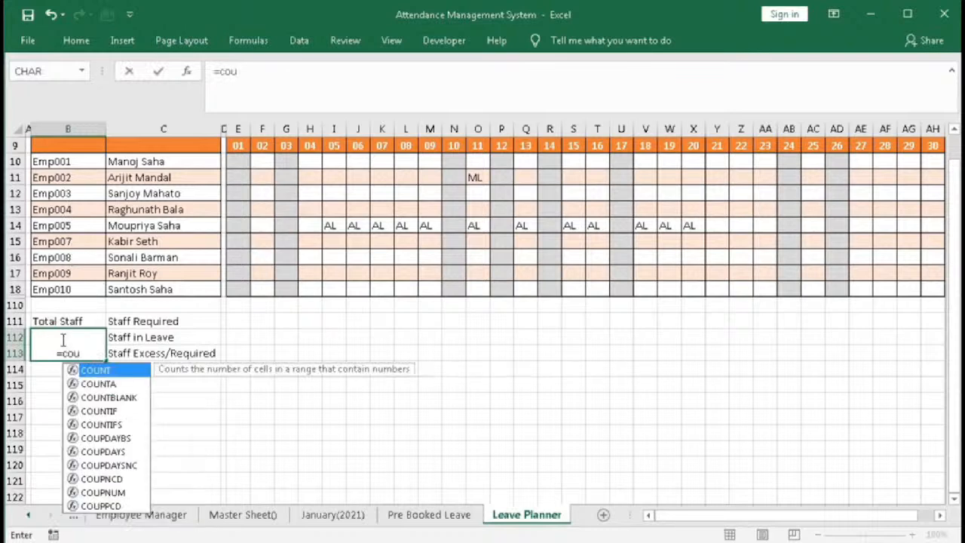
pyautogui.press('Down')
pyautogui.press('Tab')
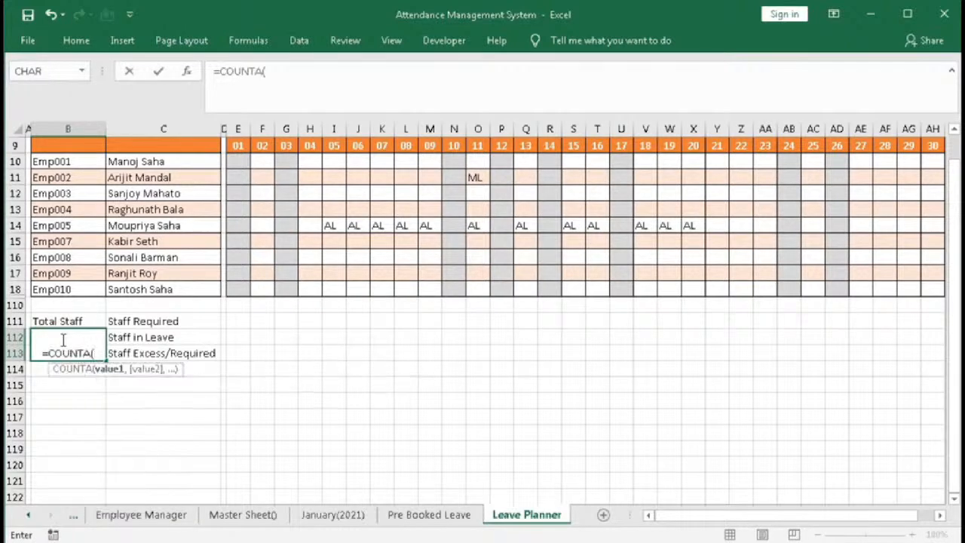
pyautogui.moveTo(55, 258); pyautogui.dragTo(57, 292)
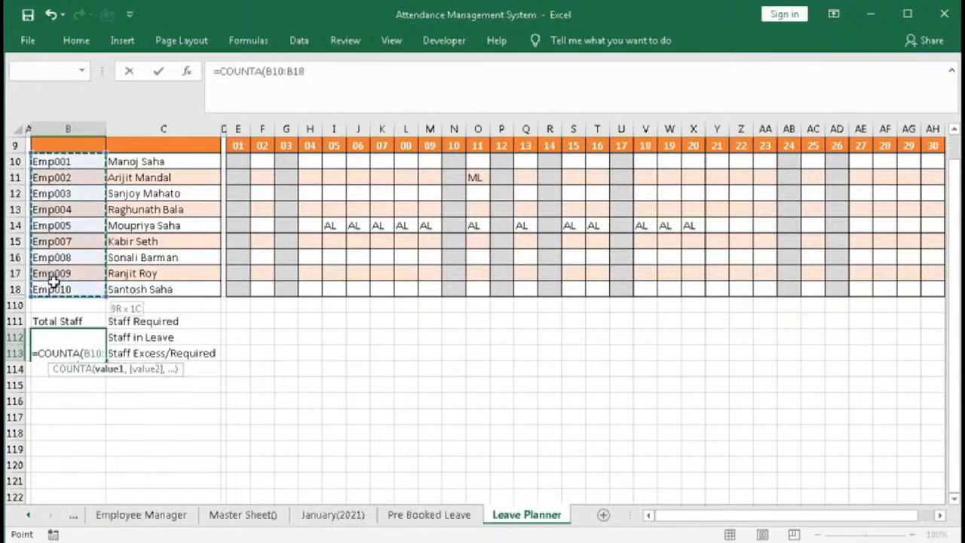
pyautogui.click(98, 353)
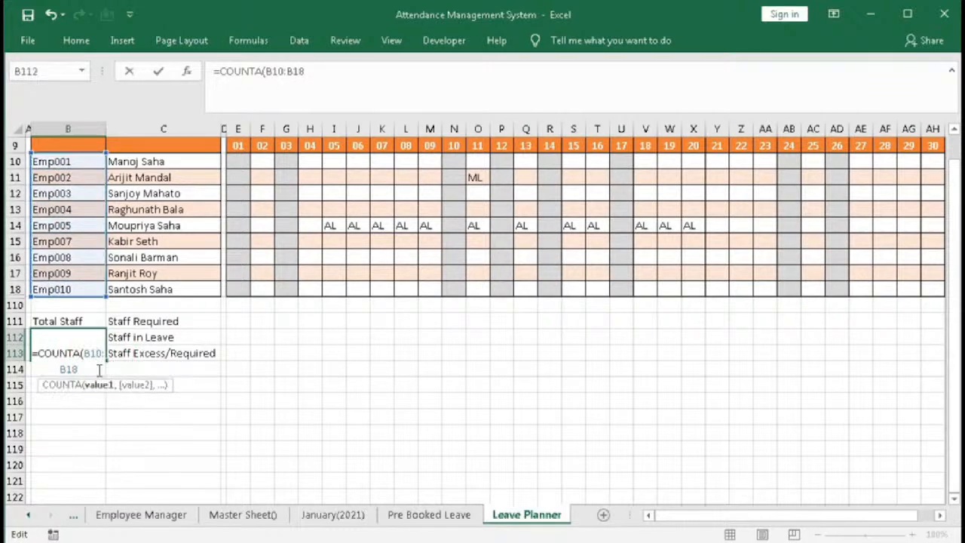
pyautogui.moveTo(71, 369); pyautogui.dragTo(85, 369)
pyautogui.write('09')
pyautogui.press('Return')
pyautogui.press('Up')
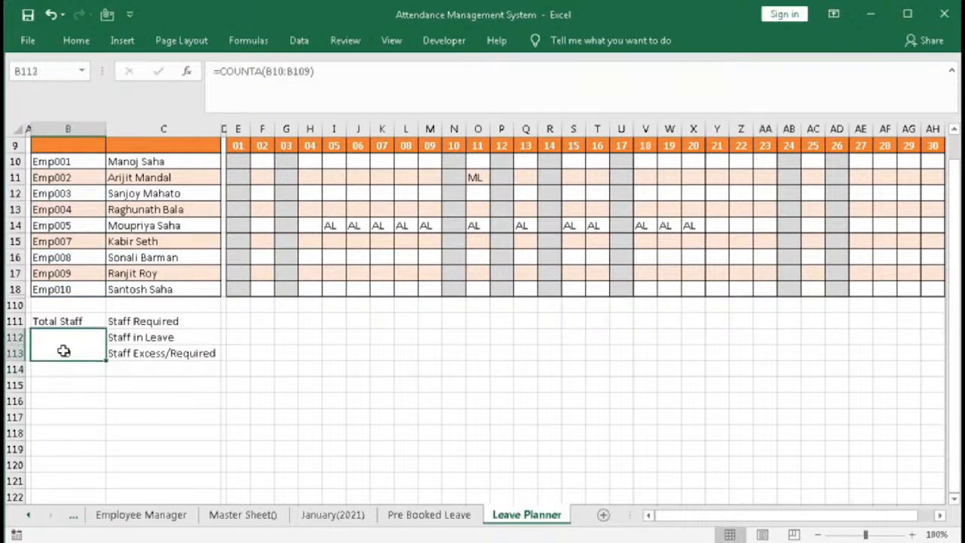
pyautogui.click(247, 323)
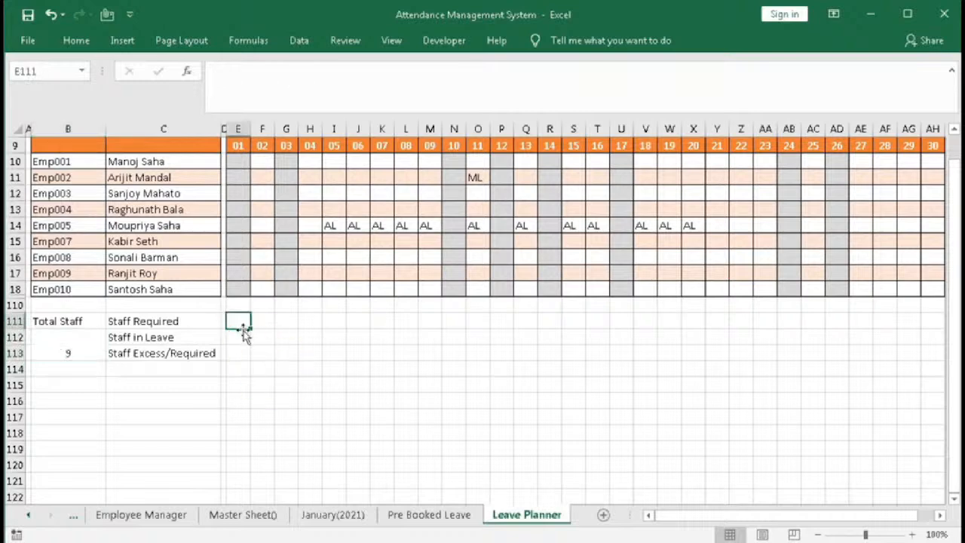
pyautogui.moveTo(239, 318); pyautogui.dragTo(915, 319)
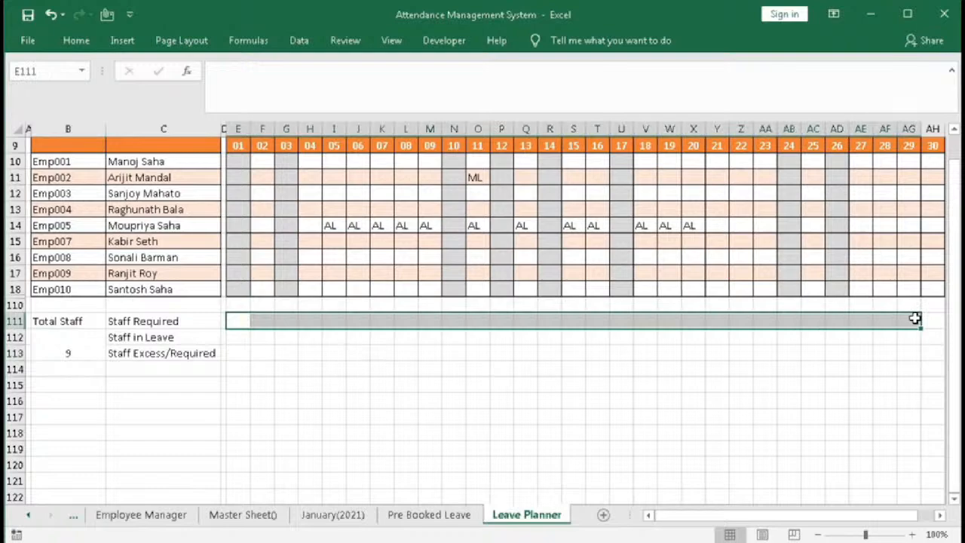
# Step: Enter =COUNTIF(E10:E109,"*?") in E112 to count day 01's leave entries
pyautogui.click(240, 336)
pyautogui.scroll(3, 240, 336)
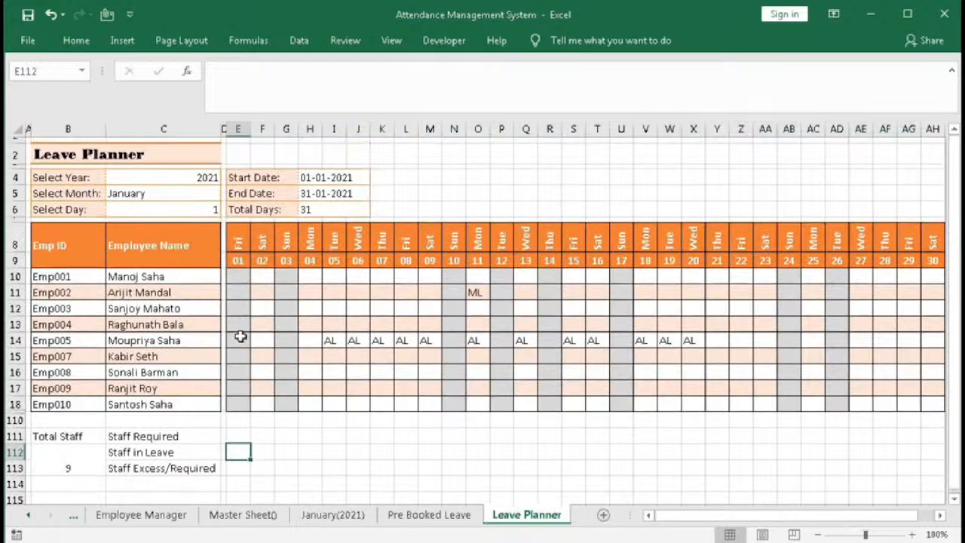
pyautogui.write('=')
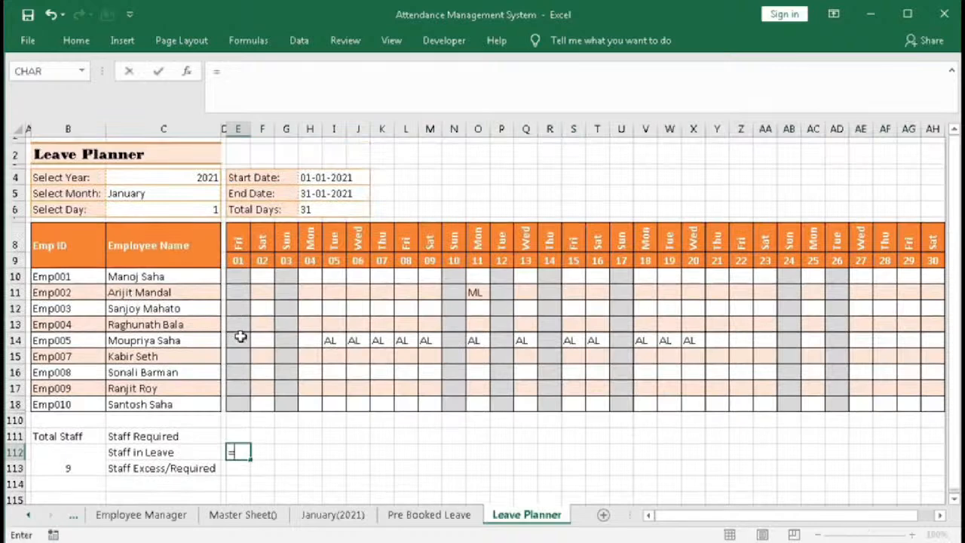
pyautogui.write('countif')
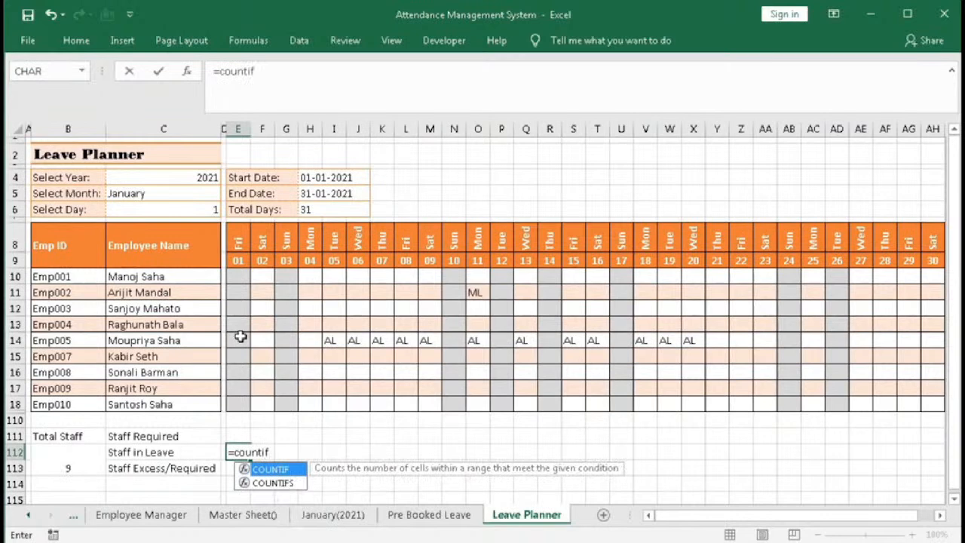
pyautogui.write('(')
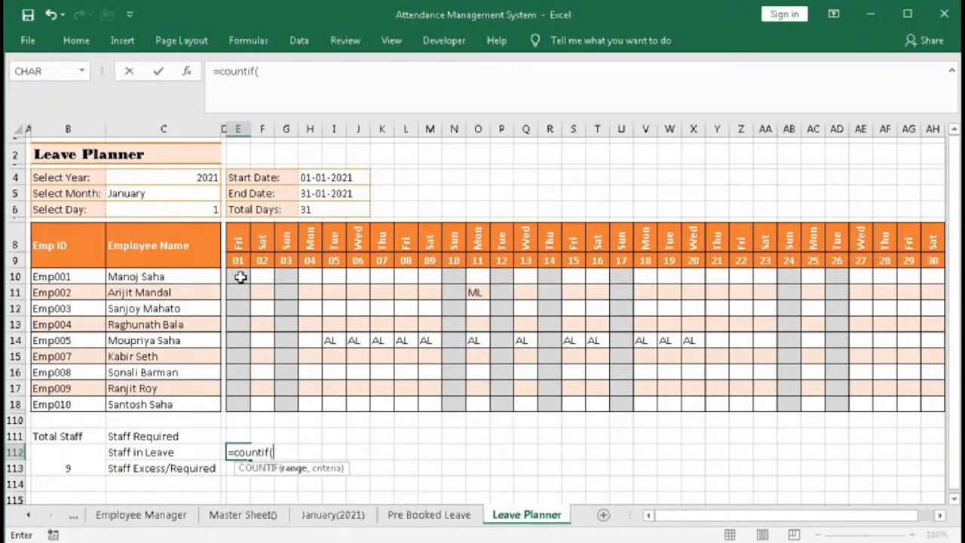
pyautogui.moveTo(240, 277); pyautogui.dragTo(243, 404)
pyautogui.press('BackSpace')
pyautogui.write('09,')
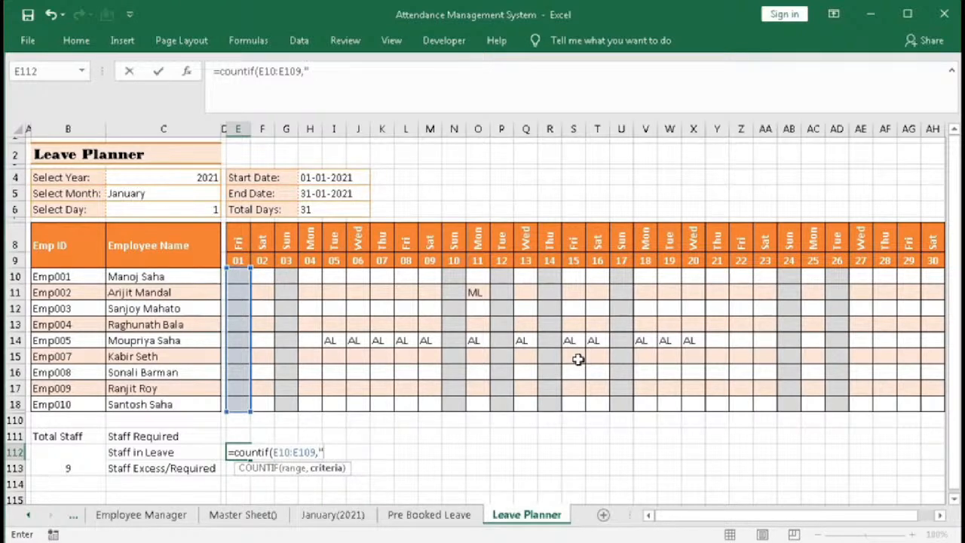
pyautogui.write('"*?")')
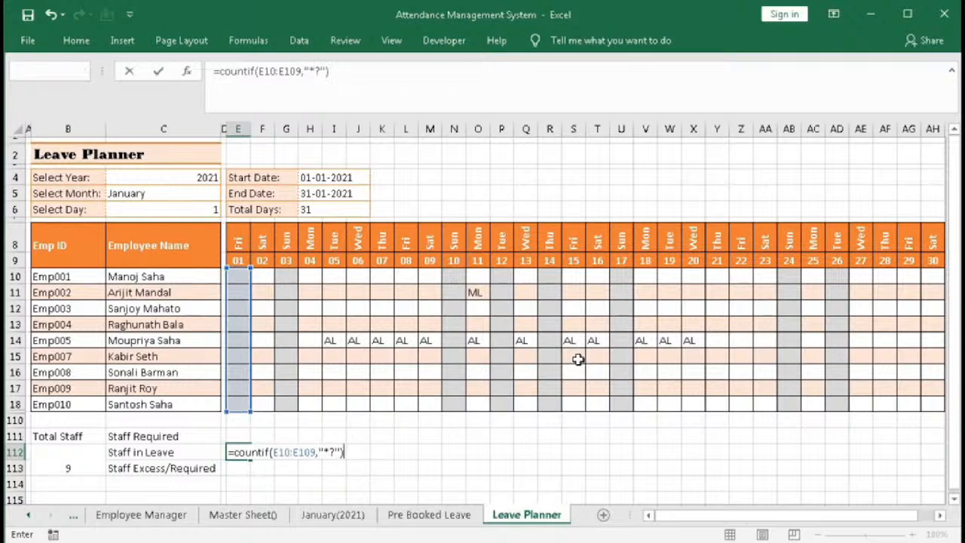
pyautogui.press('Return')
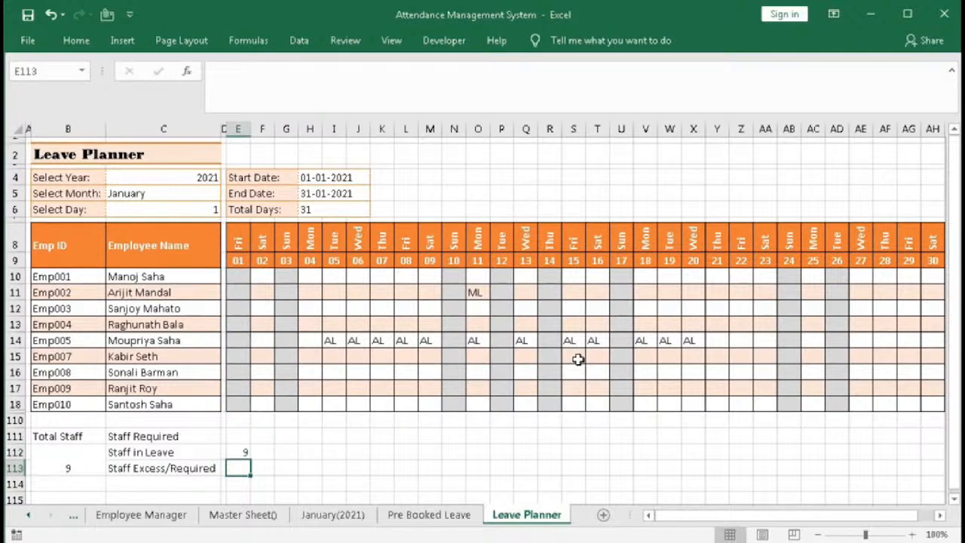
# Step: Fill the leave count across row 112 to column AG and check several days' formulas
pyautogui.click(245, 454)
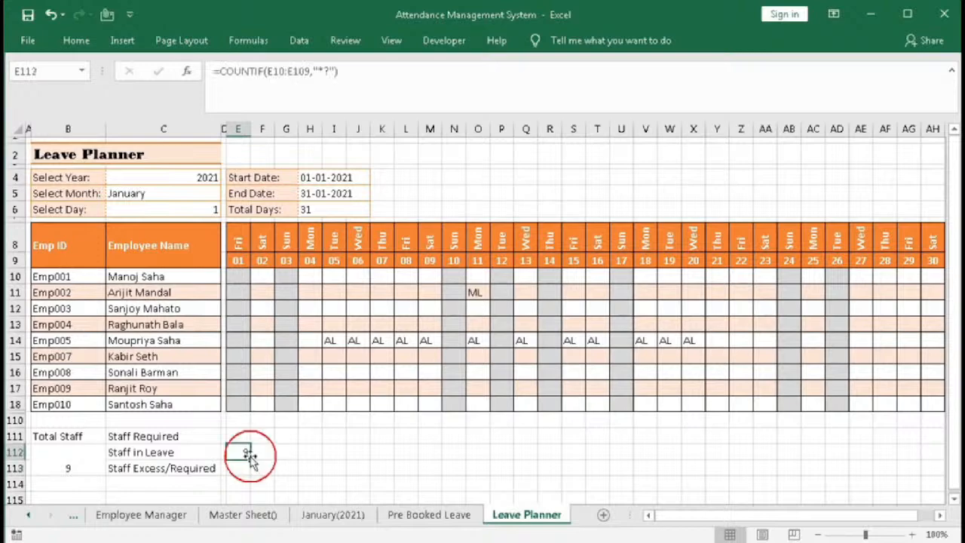
pyautogui.moveTo(249, 458); pyautogui.dragTo(874, 461)
pyautogui.moveTo(761, 517); pyautogui.dragTo(746, 517)
pyautogui.click(242, 453)
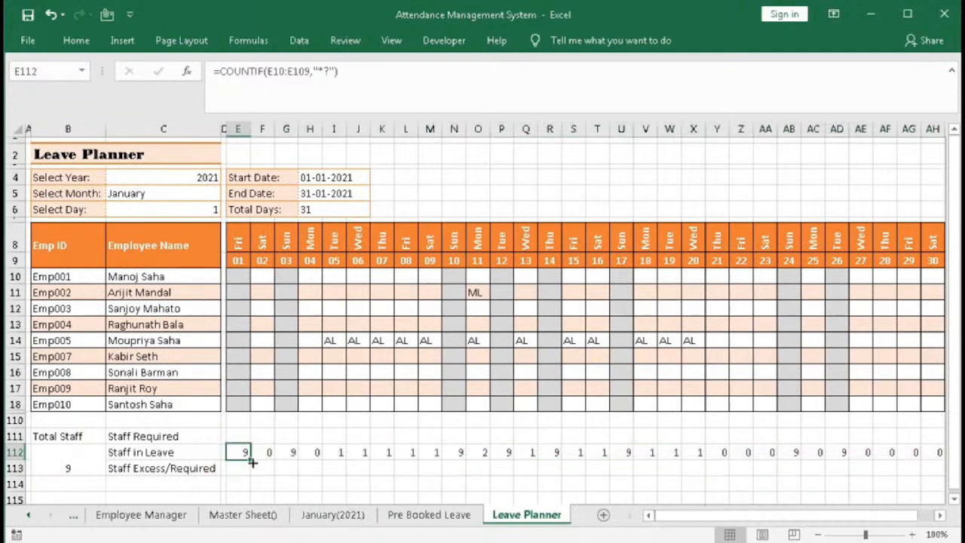
pyautogui.click(295, 453)
pyautogui.click(337, 452)
pyautogui.click(357, 452)
pyautogui.click(382, 453)
pyautogui.click(407, 452)
pyautogui.click(436, 455)
pyautogui.click(456, 453)
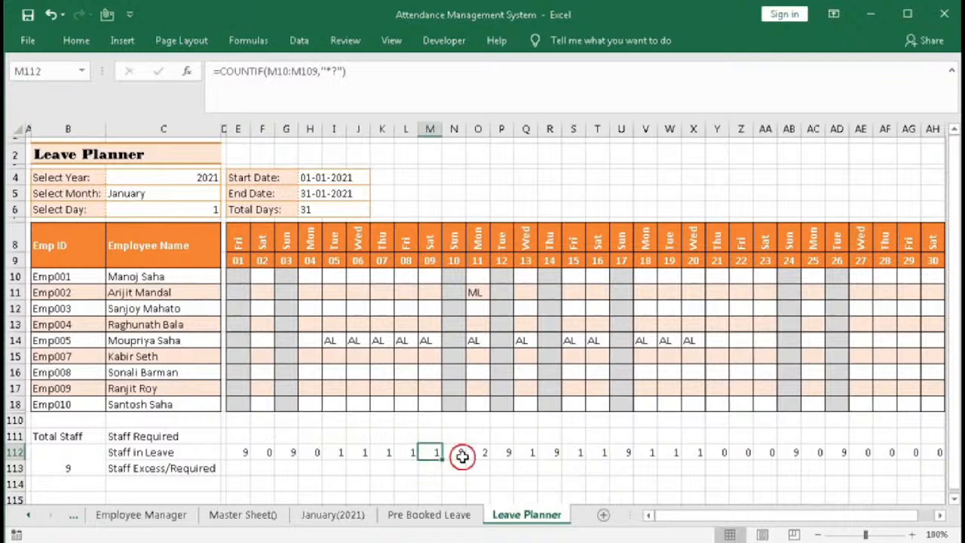
pyautogui.click(344, 454)
# Step: Select the whole row of daily leave counts in row 112
pyautogui.moveTo(344, 454); pyautogui.dragTo(430, 455)
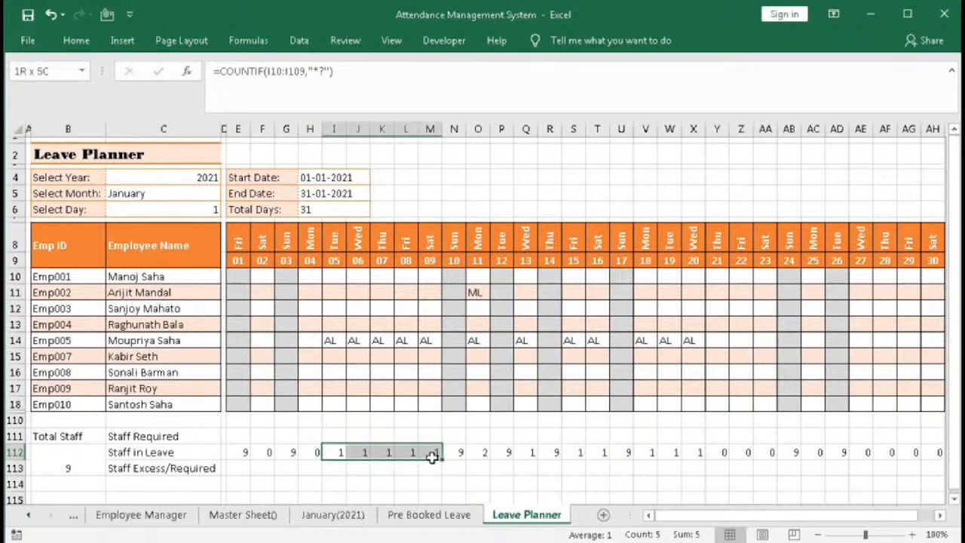
pyautogui.click(241, 452)
pyautogui.click(288, 454)
pyautogui.moveTo(243, 453); pyautogui.dragTo(875, 445)
pyautogui.moveTo(749, 514); pyautogui.dragTo(723, 514)
pyautogui.click(76, 40)
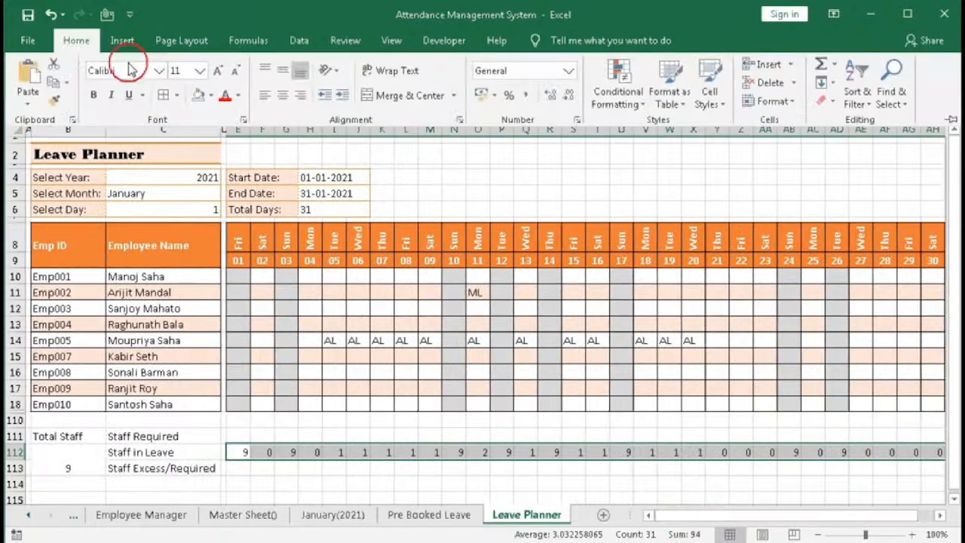
# Step: Centre row 112's counts and append -COUNTIF(E10:E109,"HL") to the E112 formula
pyautogui.click(285, 108)
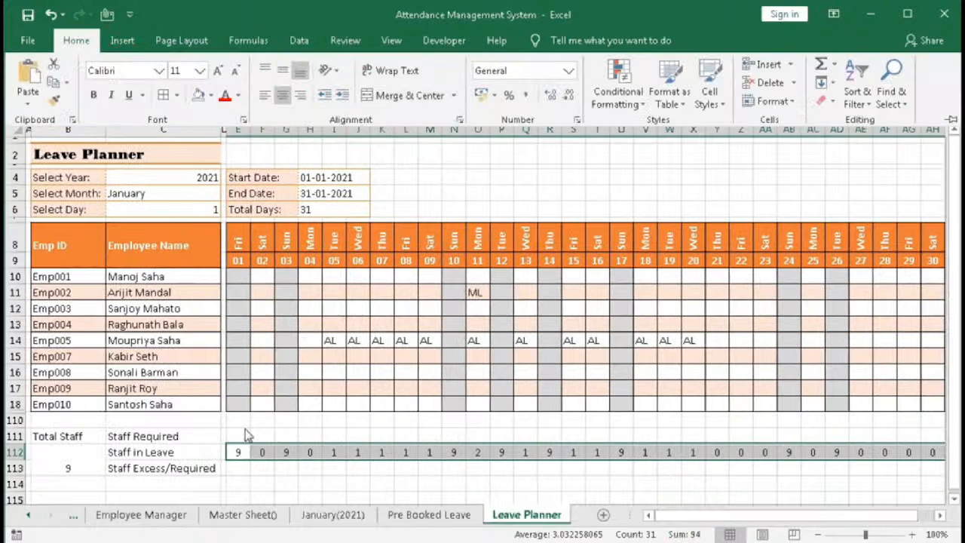
pyautogui.click(244, 405)
pyautogui.moveTo(236, 276); pyautogui.dragTo(237, 403)
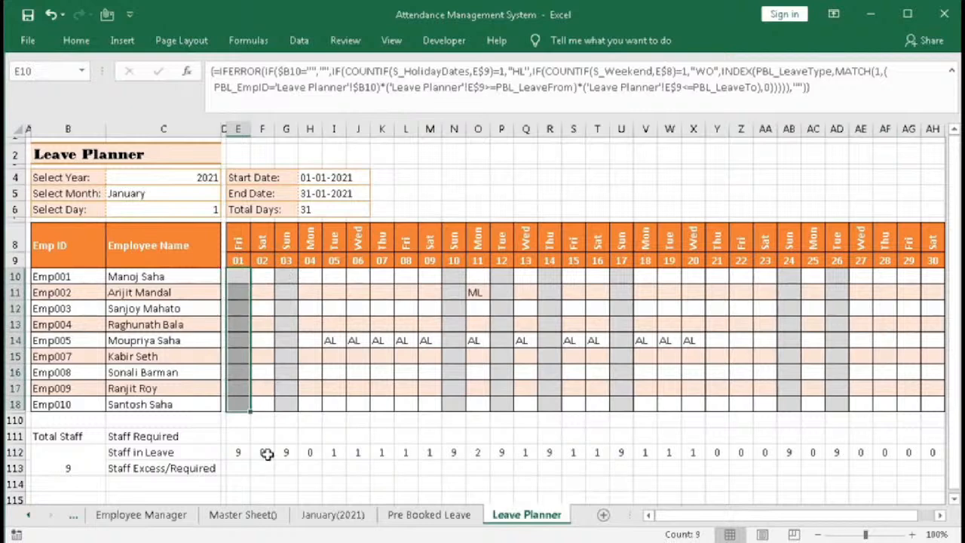
pyautogui.doubleClick(238, 453)
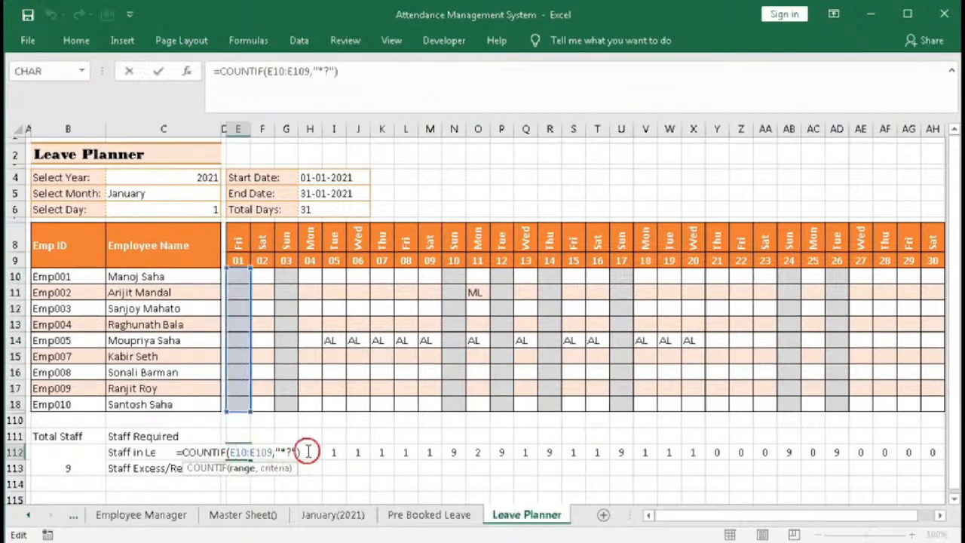
pyautogui.click(308, 451)
pyautogui.write('-count')
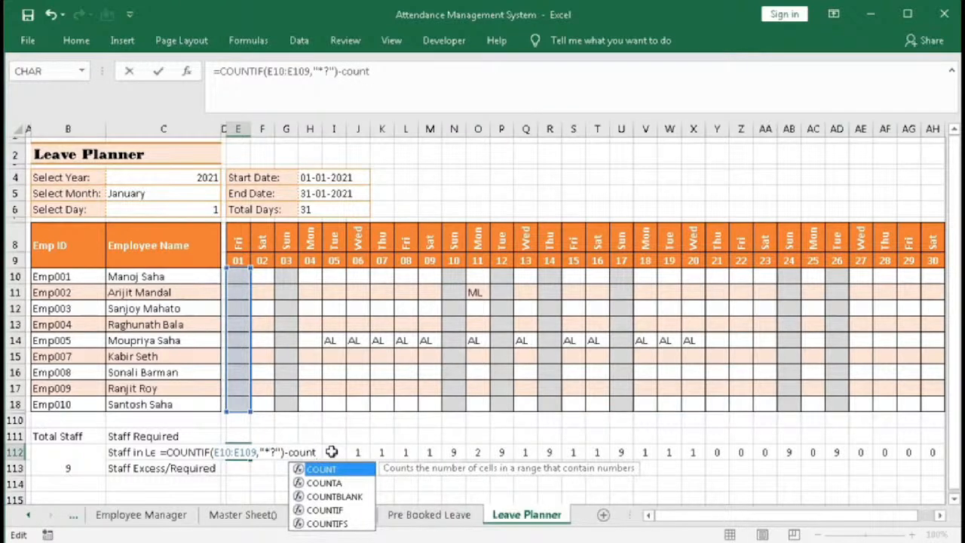
pyautogui.write('if(')
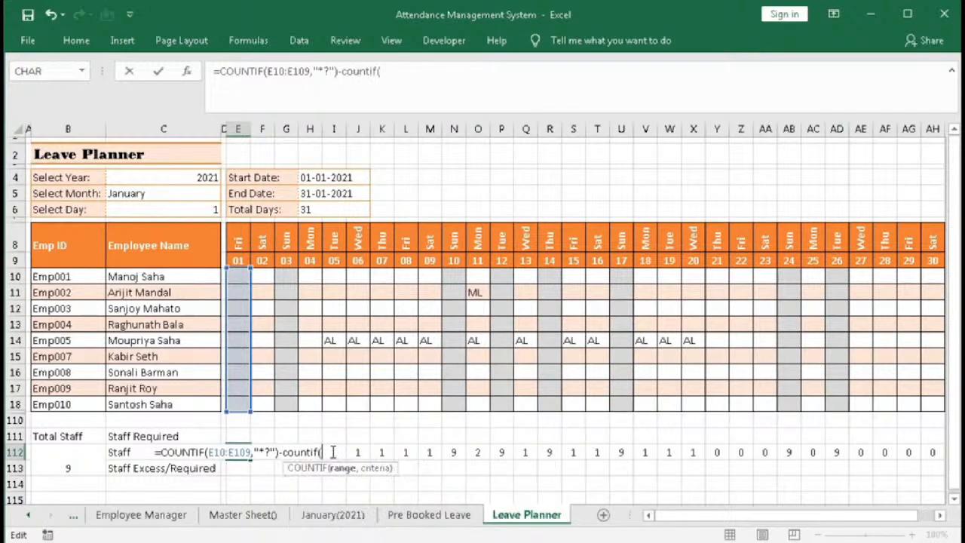
pyautogui.moveTo(237, 275); pyautogui.dragTo(236, 416)
pyautogui.press('BackSpace')
pyautogui.press('BackSpace')
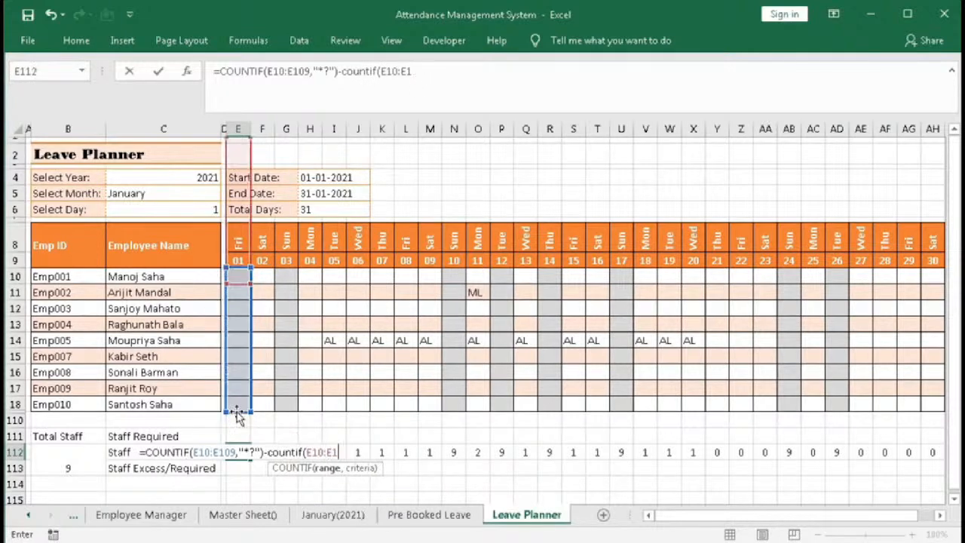
pyautogui.write('09')
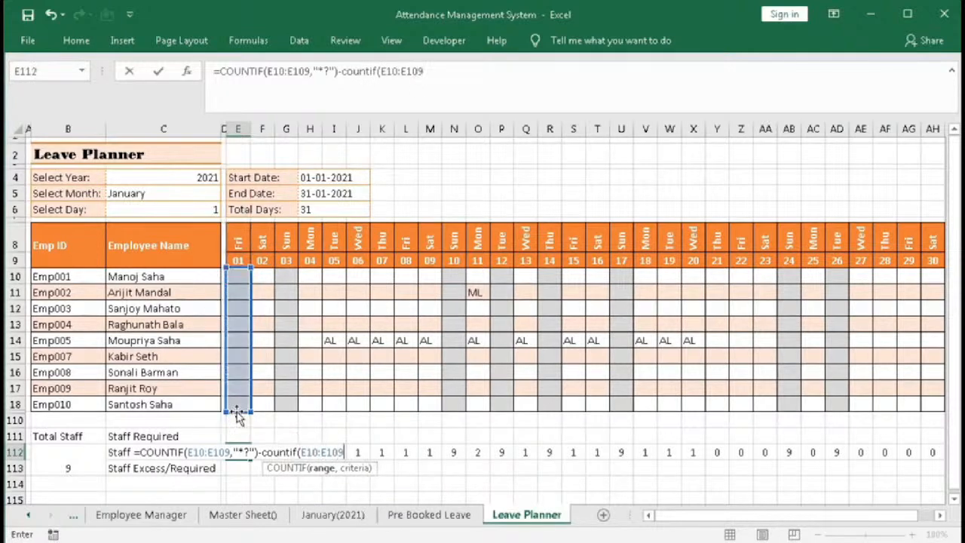
pyautogui.write(',')
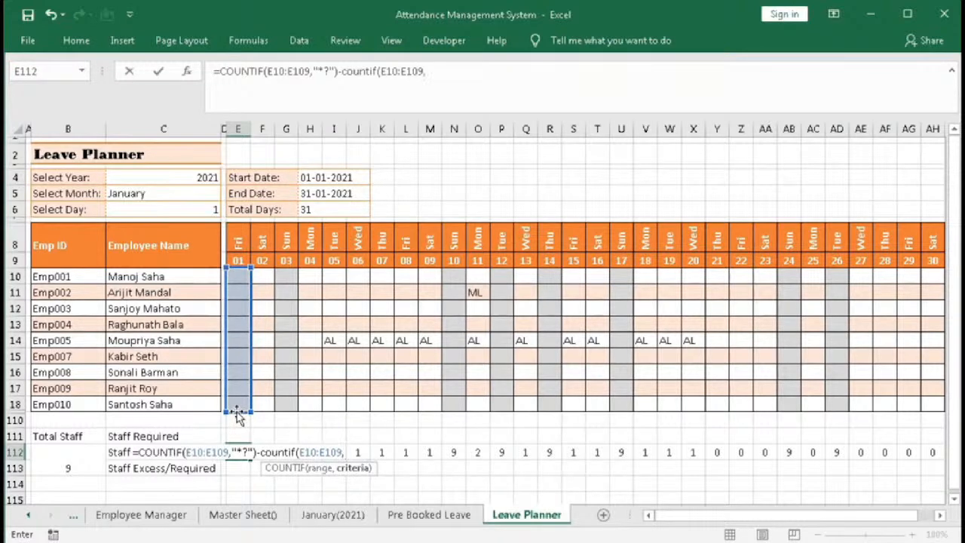
pyautogui.write('"H')
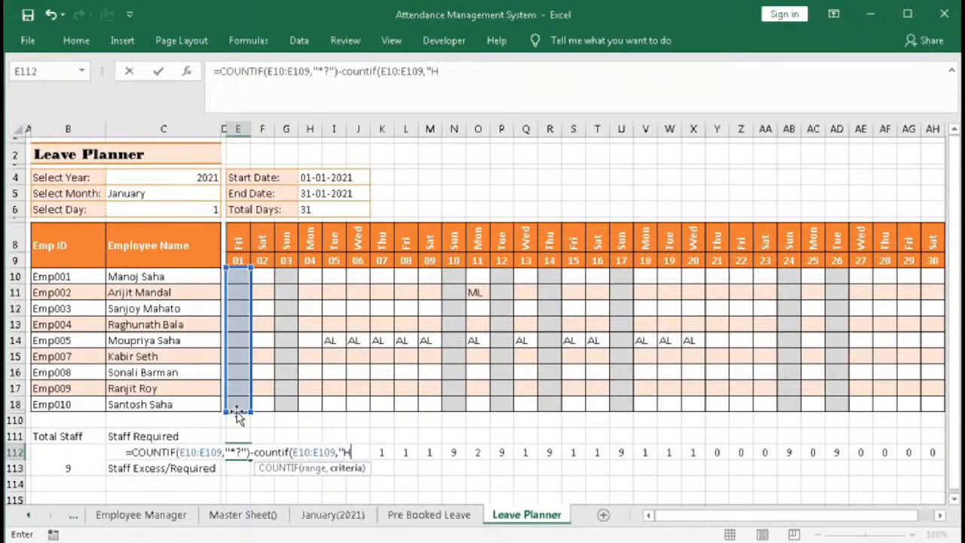
pyautogui.write('L"')
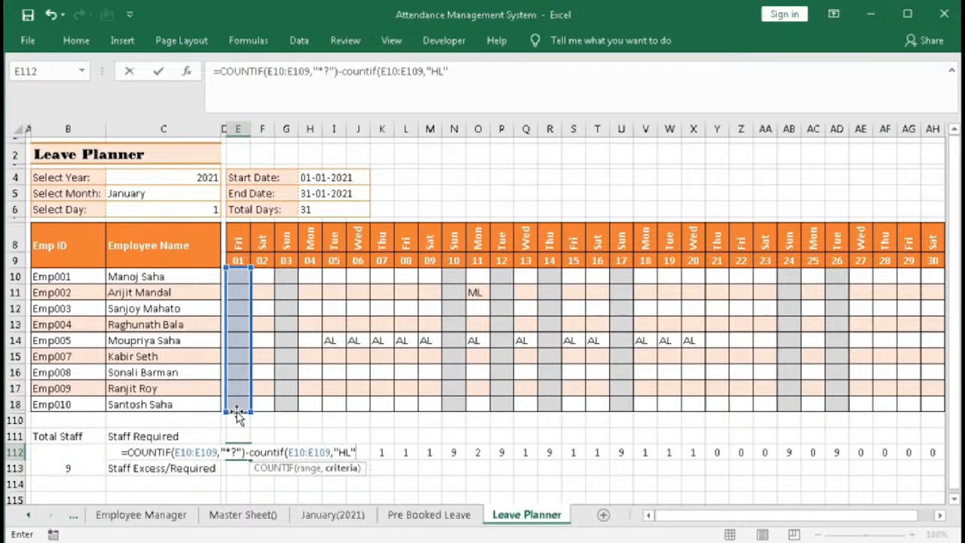
pyautogui.write(')')
# Step: Add a second subtracted COUNTIF for "WO" and commit the E112 formula
pyautogui.moveTo(248, 452); pyautogui.dragTo(381, 452)
pyautogui.hotkey('ctrl', 'c')
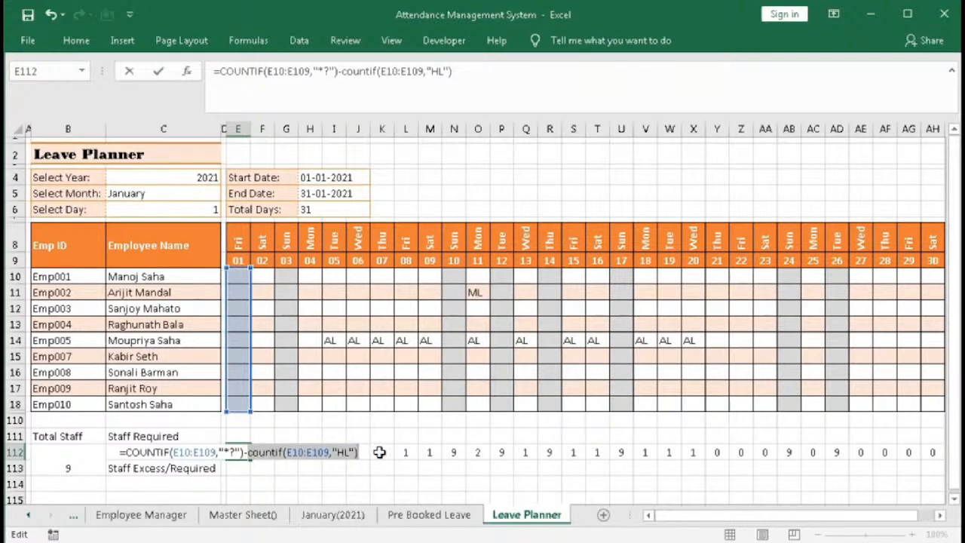
pyautogui.press('End')
pyautogui.write('-')
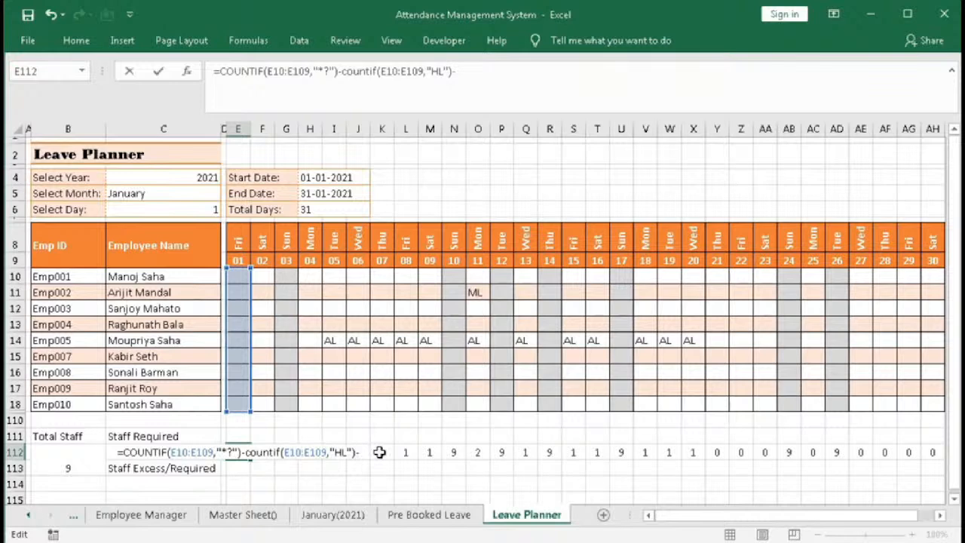
pyautogui.hotkey('ctrl', 'v')
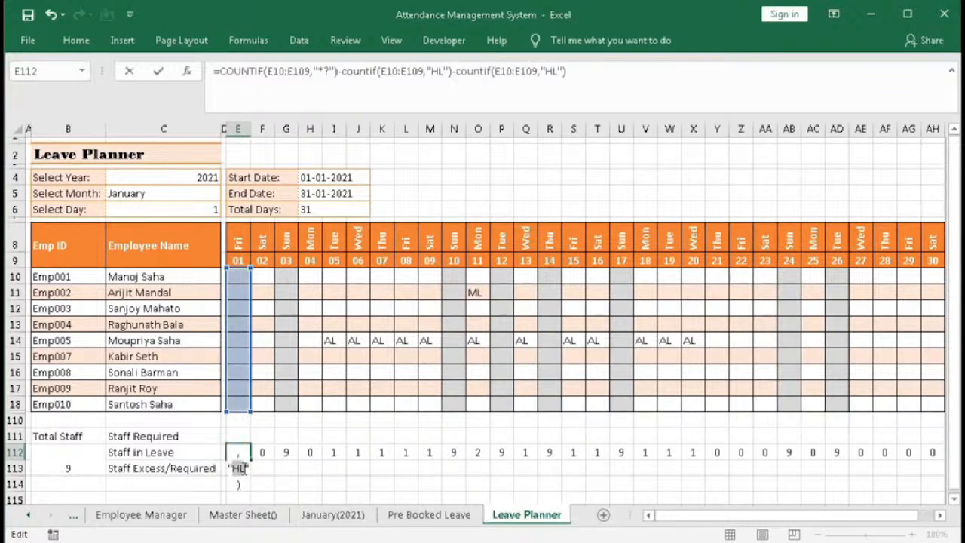
pyautogui.doubleClick(241, 468)
pyautogui.write('W')
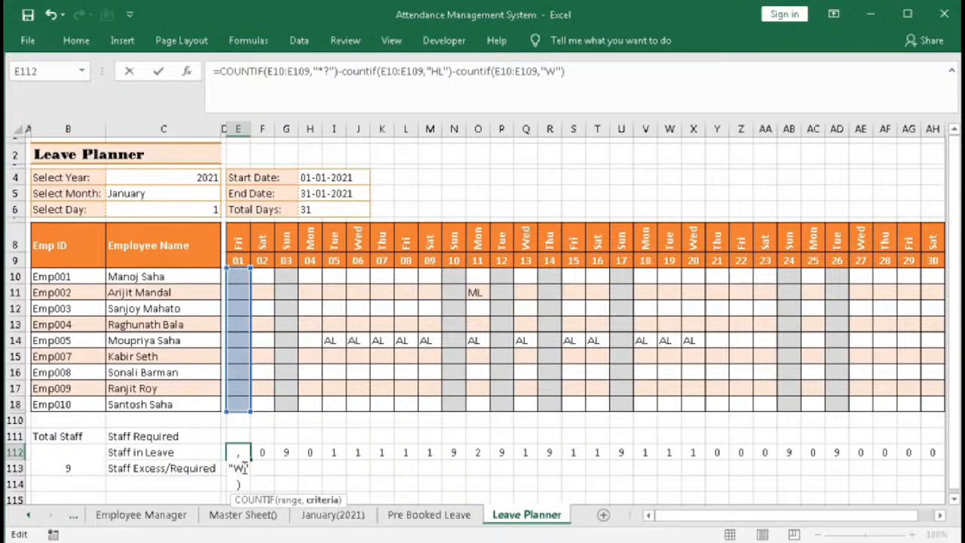
pyautogui.press('Return')
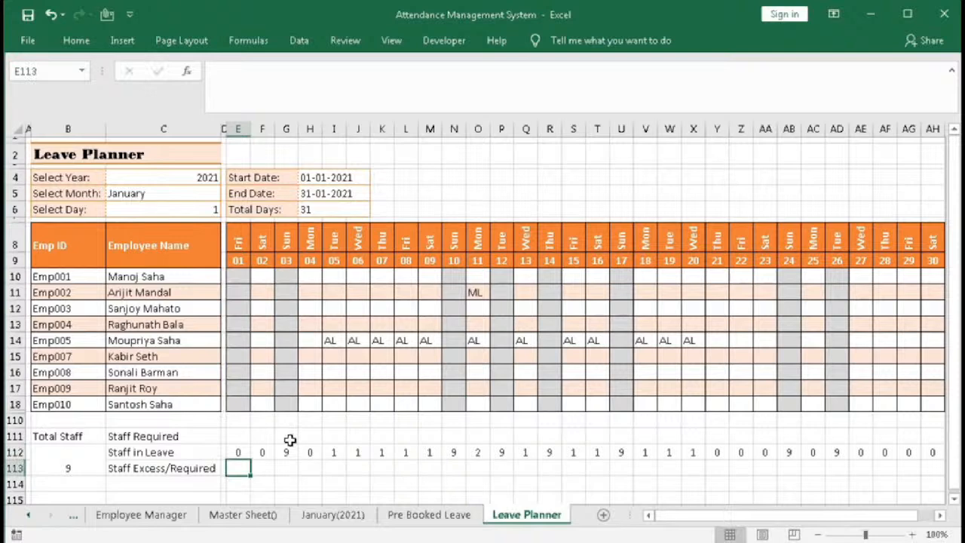
# Step: Fill the E112 formula across to AI112 and verify the day 11 count of 2
pyautogui.press('Up')
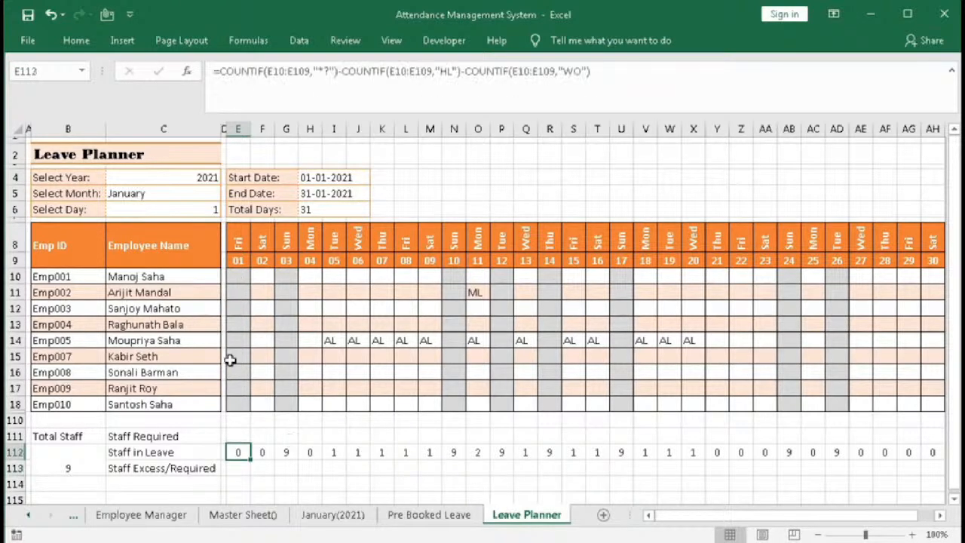
pyautogui.moveTo(250, 462); pyautogui.dragTo(877, 454)
pyautogui.moveTo(815, 518); pyautogui.dragTo(737, 518)
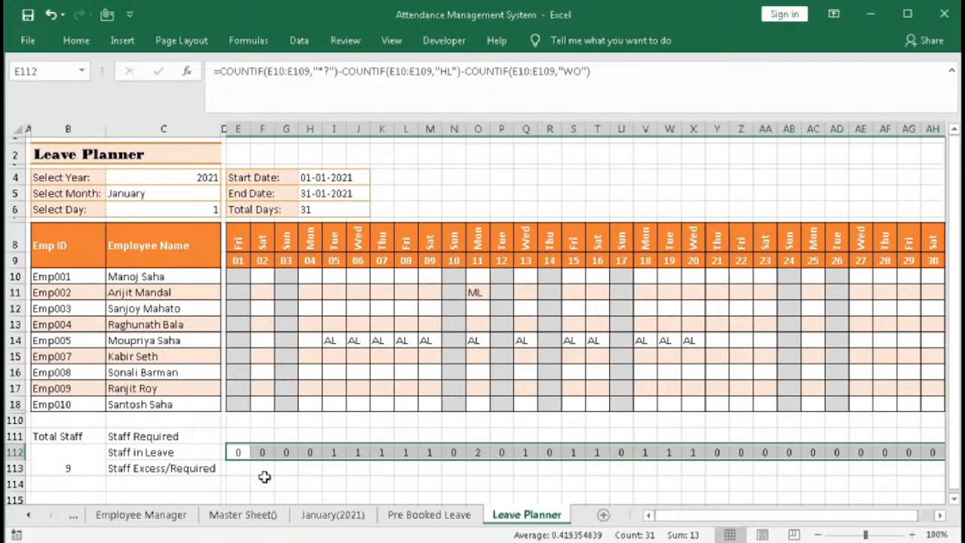
pyautogui.click(333, 452)
pyautogui.click(358, 453)
pyautogui.click(381, 453)
pyautogui.click(406, 453)
pyautogui.click(430, 453)
pyautogui.click(455, 453)
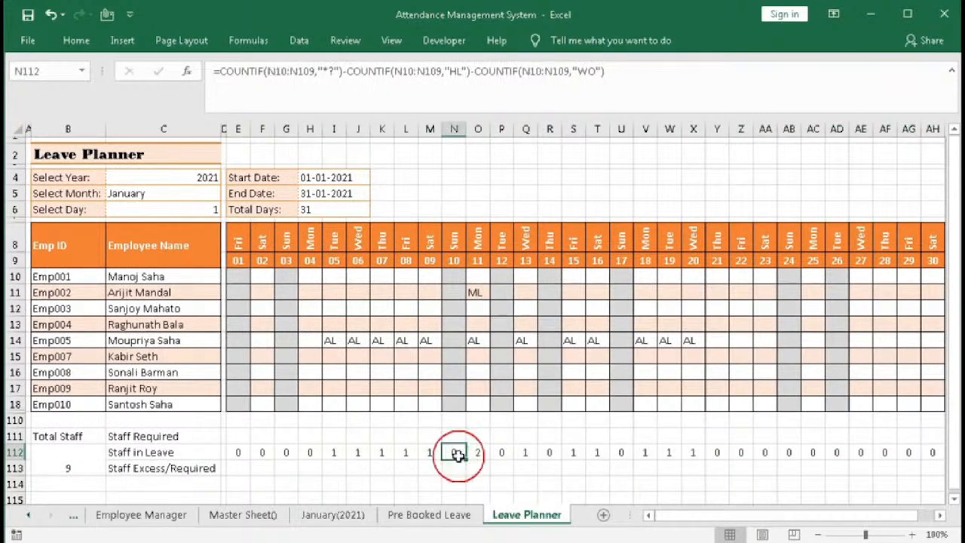
pyautogui.click(482, 453)
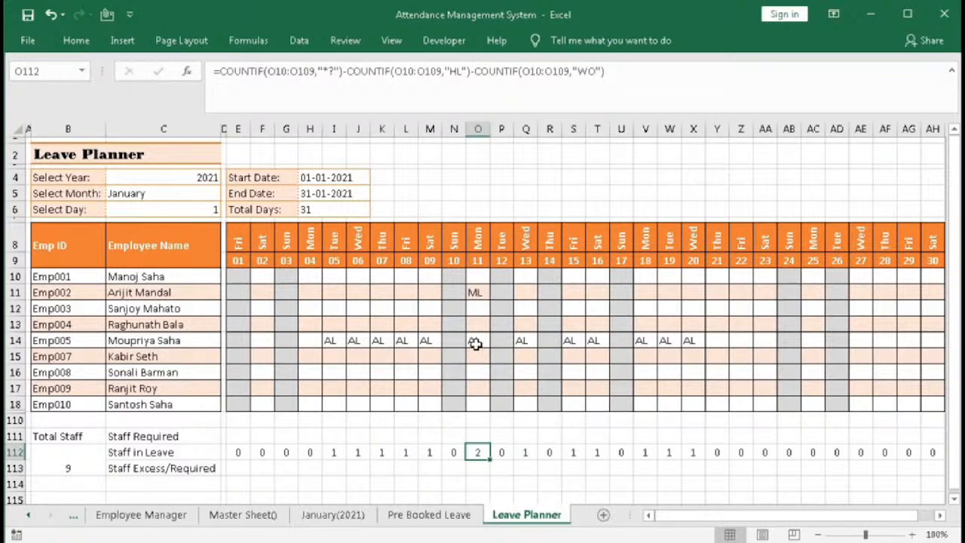
# Step: Enter 8 in E111 and fill it across every day to AI111
pyautogui.click(238, 442)
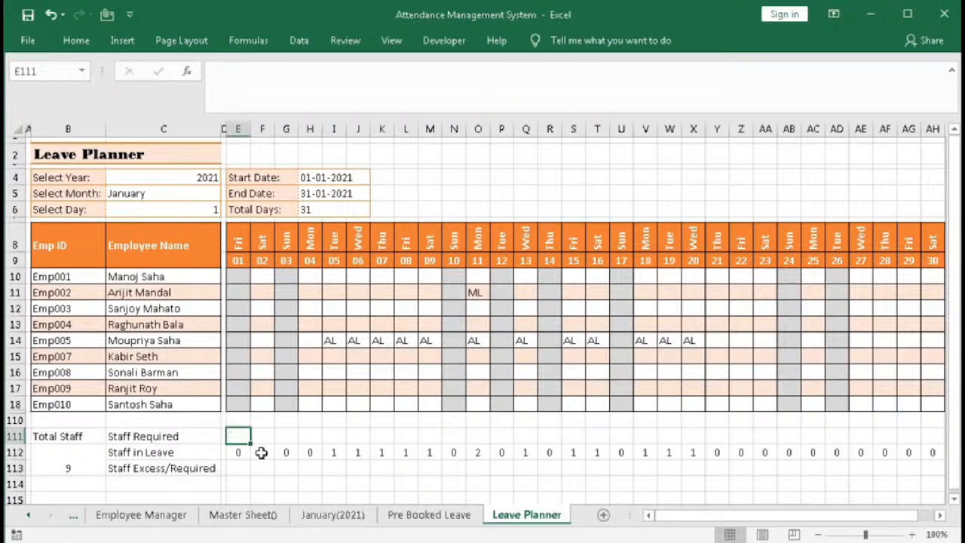
pyautogui.write('8')
pyautogui.click(250, 440)
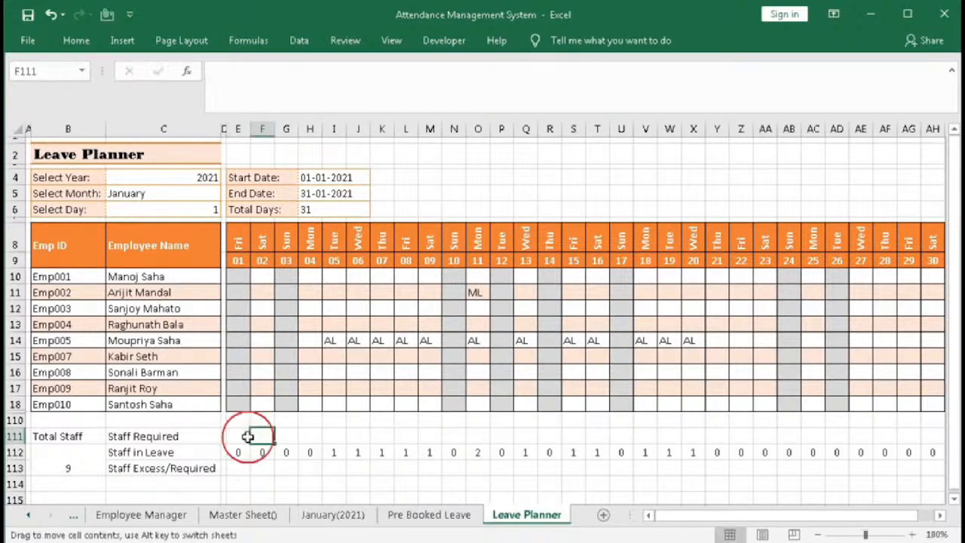
pyautogui.moveTo(251, 444); pyautogui.dragTo(886, 440)
# Step: Centre the Staff Required values horizontally and vertically
pyautogui.click(79, 40)
pyautogui.click(281, 95)
pyautogui.click(282, 70)
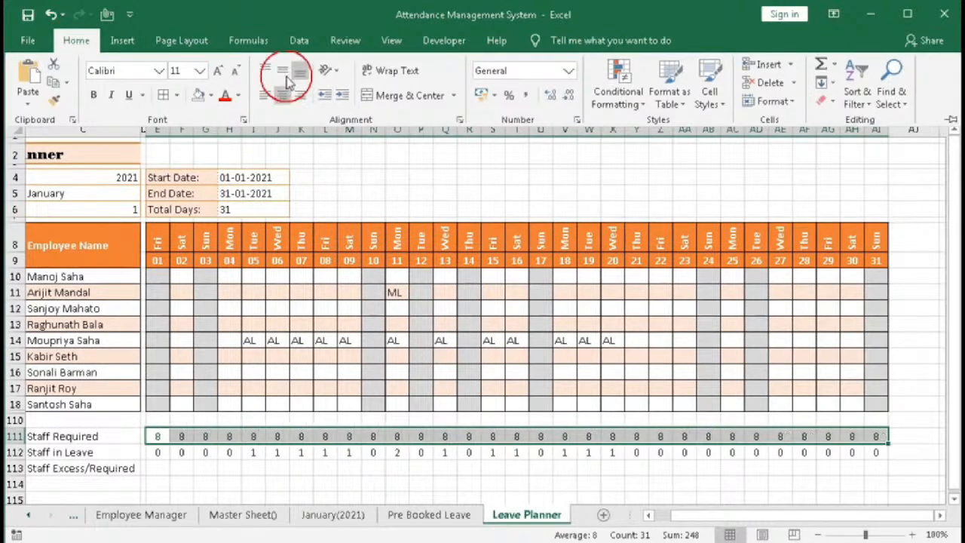
pyautogui.moveTo(720, 519); pyautogui.dragTo(646, 517)
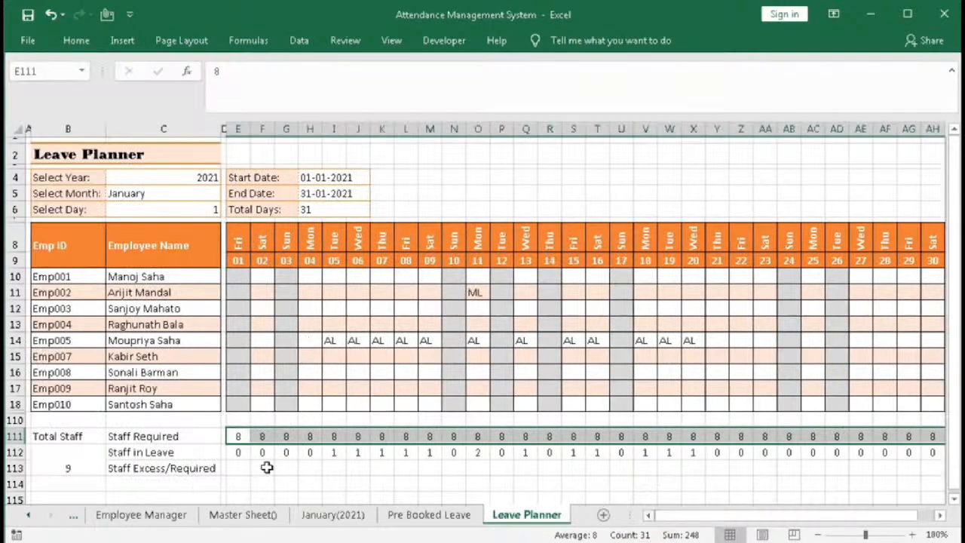
pyautogui.click(240, 468)
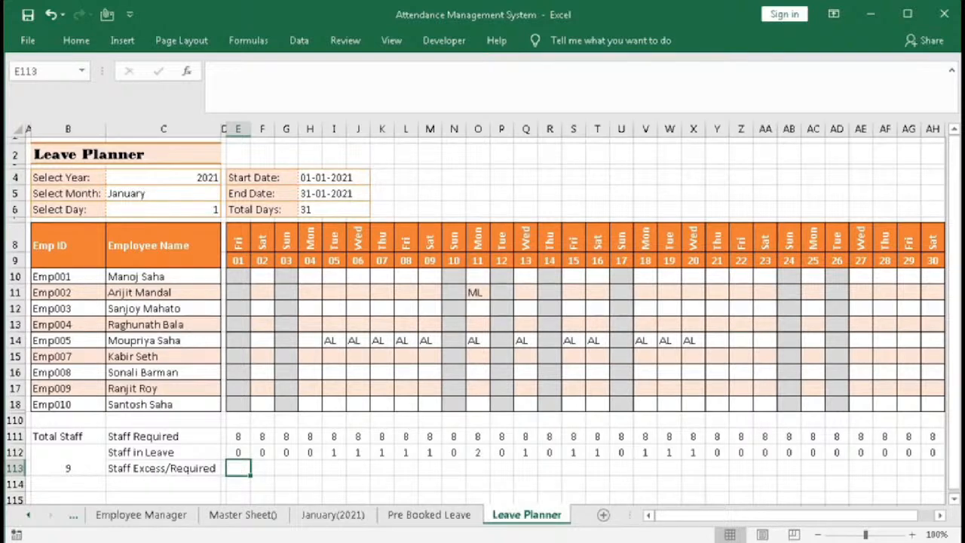
# Step: Start E113's formula as =IF(OR(E$10="HL",E$10="WO"),0, …) to return zero on holidays and weekends
pyautogui.write('=if(')
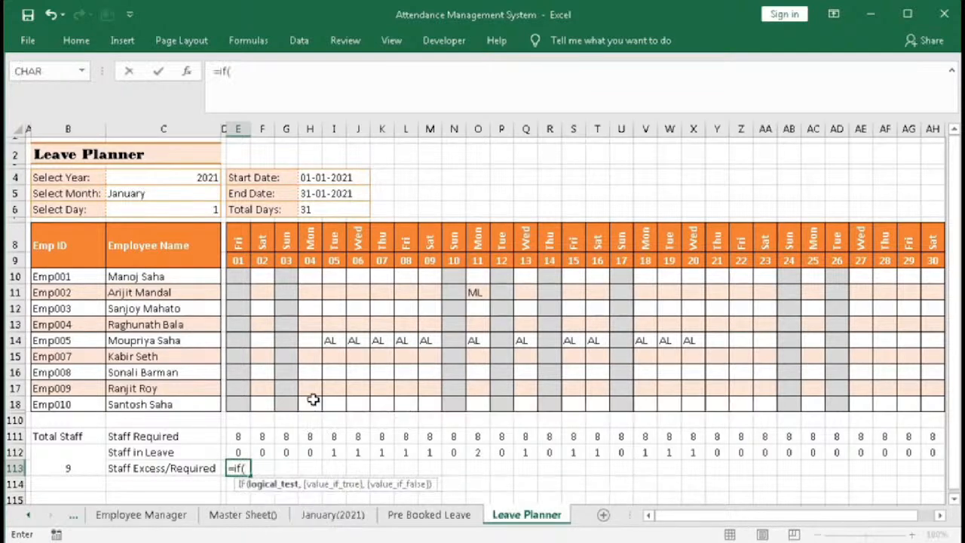
pyautogui.click(237, 278)
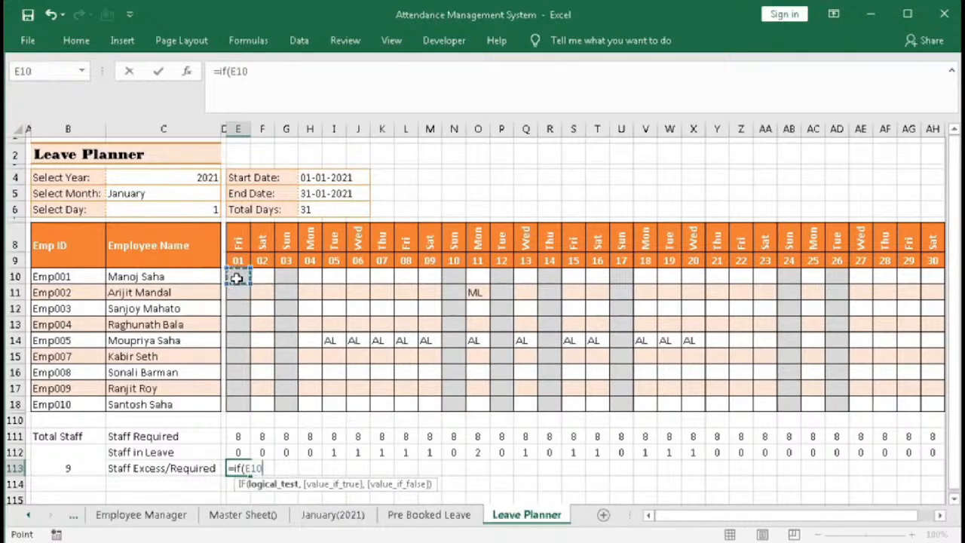
pyautogui.press('F4')
pyautogui.press('F4')
pyautogui.write('=')
pyautogui.write('"H')
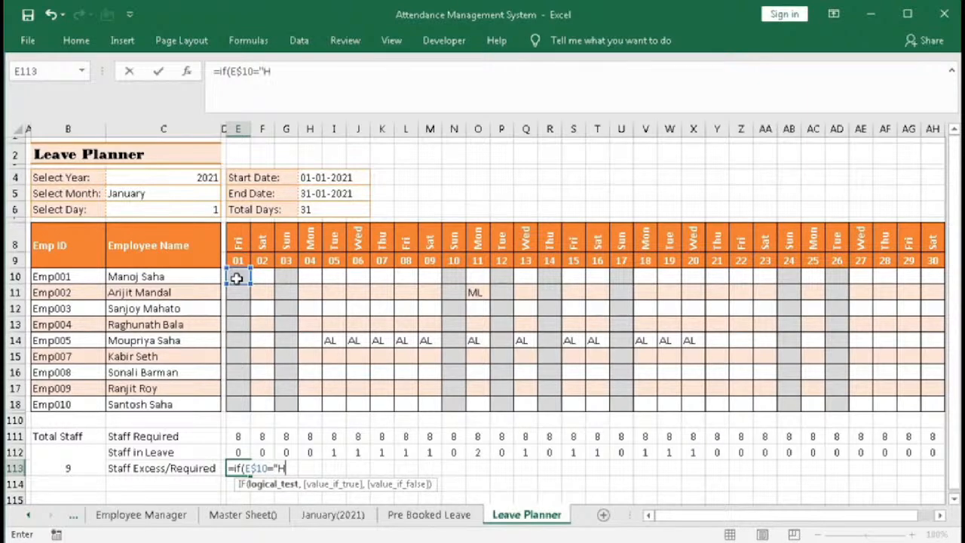
pyautogui.write('"L"')
pyautogui.click(247, 466)
pyautogui.write('or')
pyautogui.press('Tab')
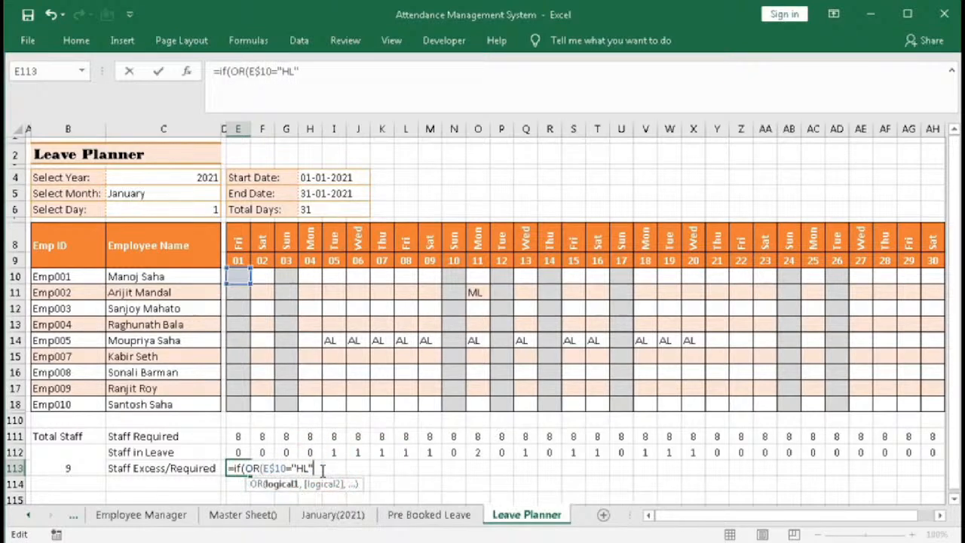
pyautogui.write(',')
pyautogui.click(241, 278)
pyautogui.press('F4')
pyautogui.press('F4')
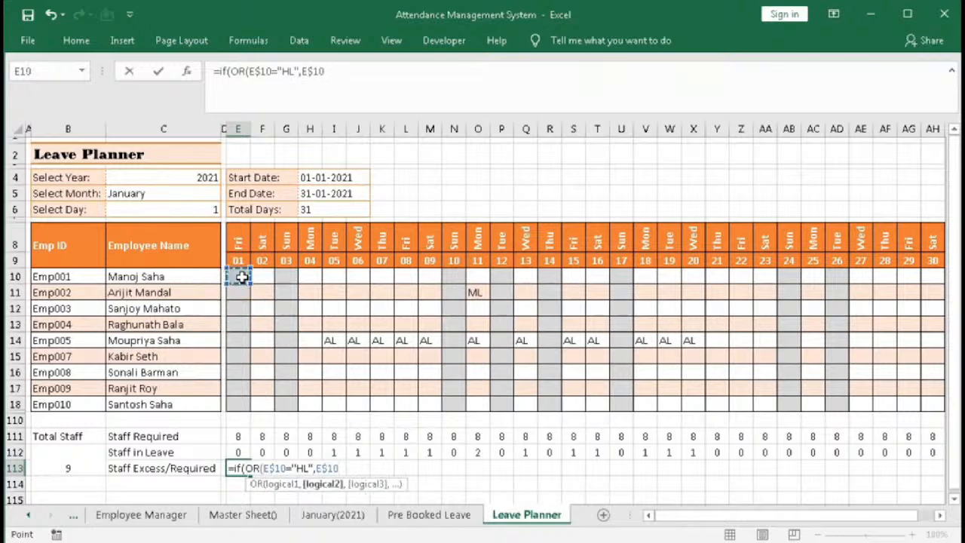
pyautogui.write('="')
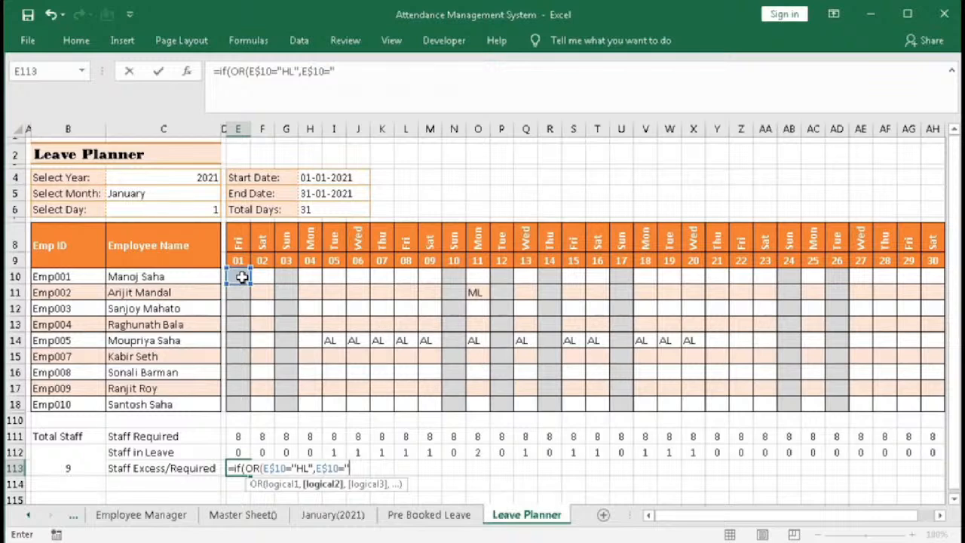
pyautogui.write('WO")')
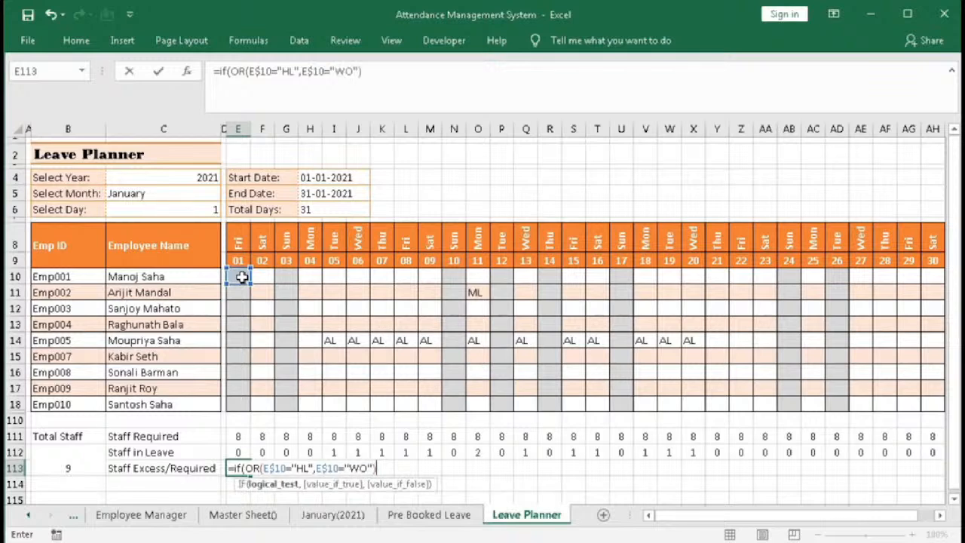
pyautogui.write(',0,')
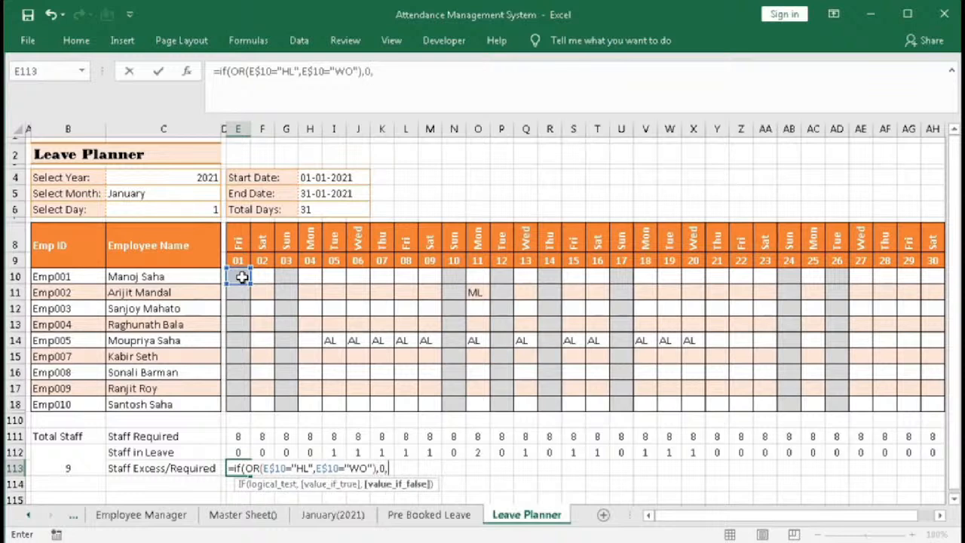
# Step: Complete the false branch as (B112-E112)-E111 and commit the formula
pyautogui.click(67, 466)
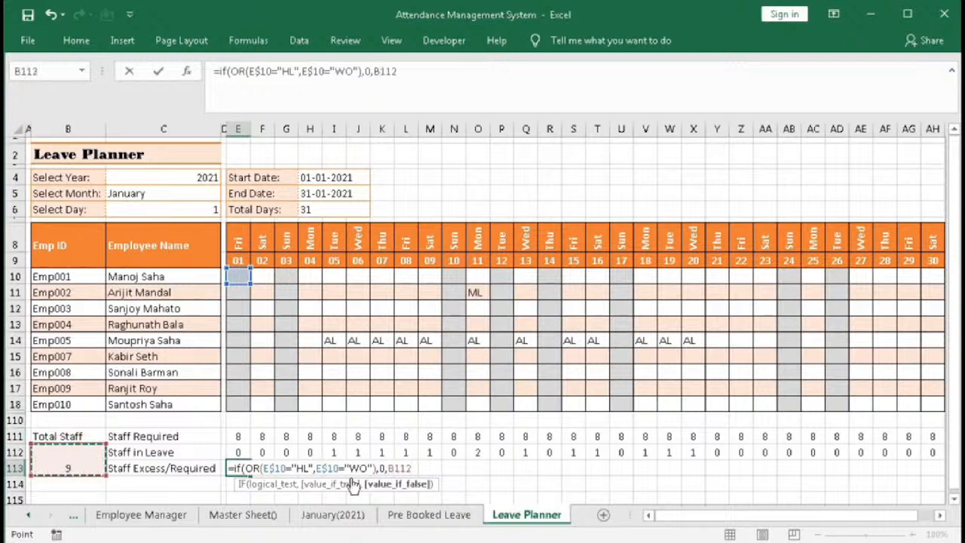
pyautogui.click(386, 468)
pyautogui.write('(')
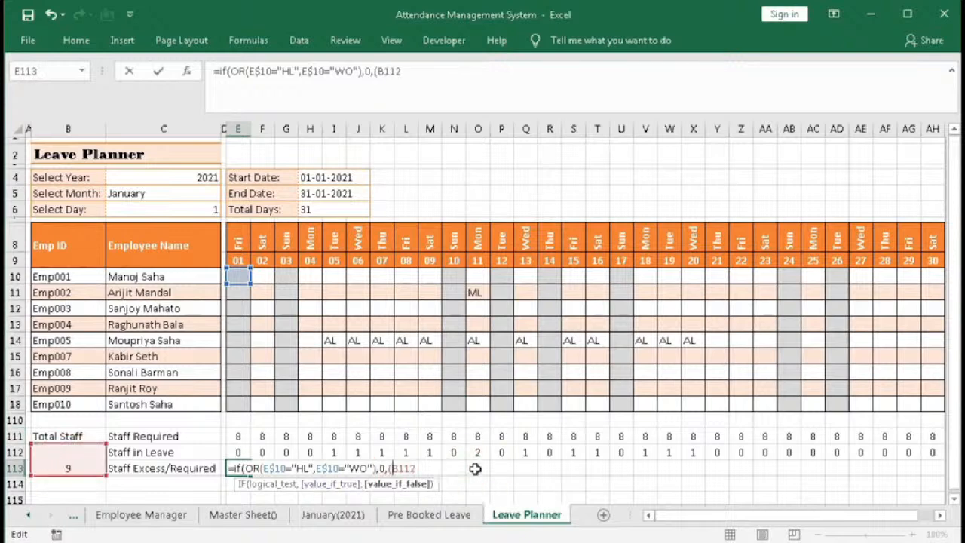
pyautogui.click(416, 469)
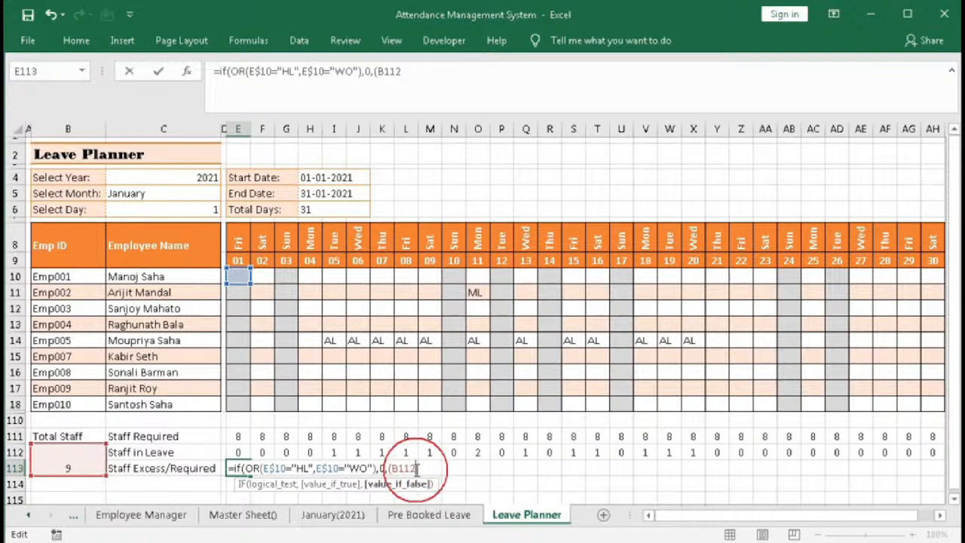
pyautogui.write('-')
pyautogui.click(238, 451)
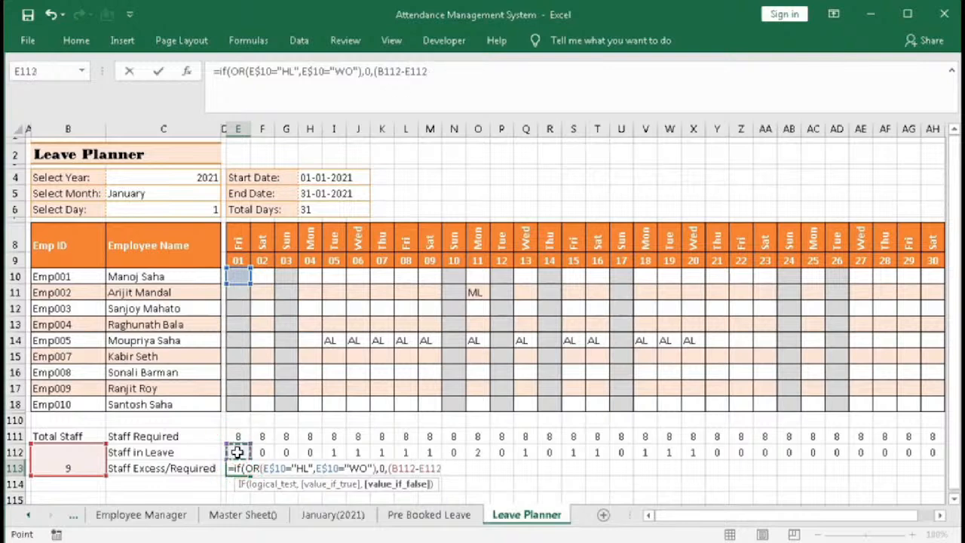
pyautogui.write(')-')
pyautogui.click(238, 436)
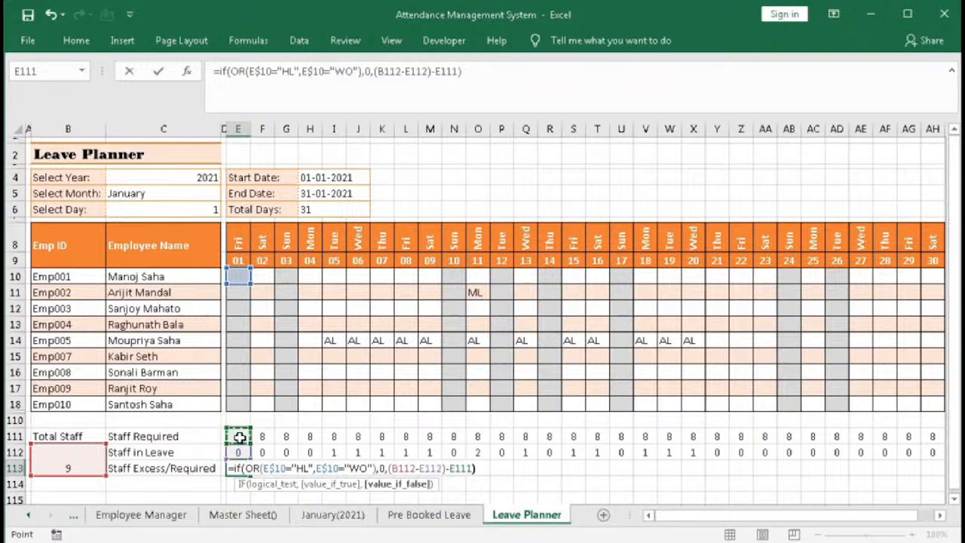
pyautogui.press('Return')
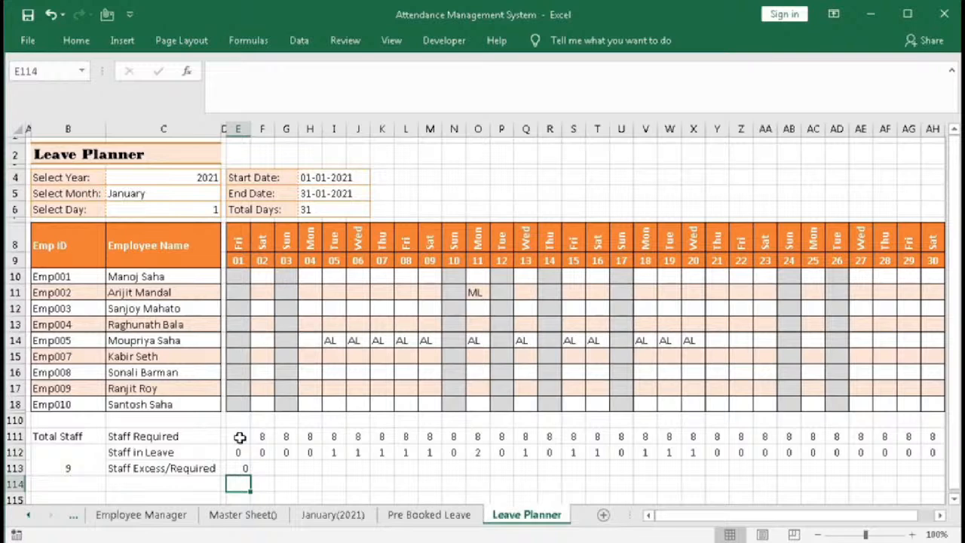
# Step: Fix E113's references with F4: absolute B112 and row-locked E112 and E111
pyautogui.click(245, 469)
pyautogui.moveTo(251, 476); pyautogui.dragTo(889, 467)
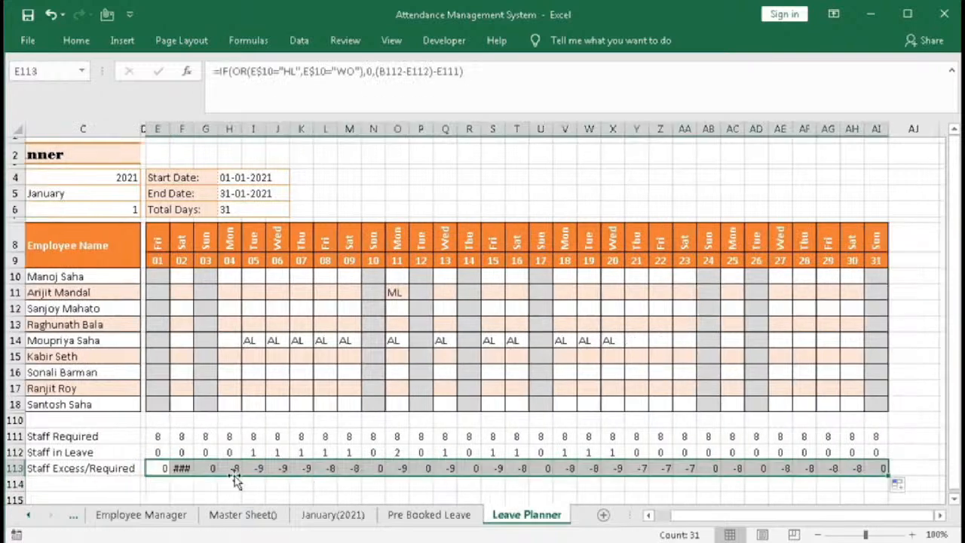
pyautogui.doubleClick(161, 468)
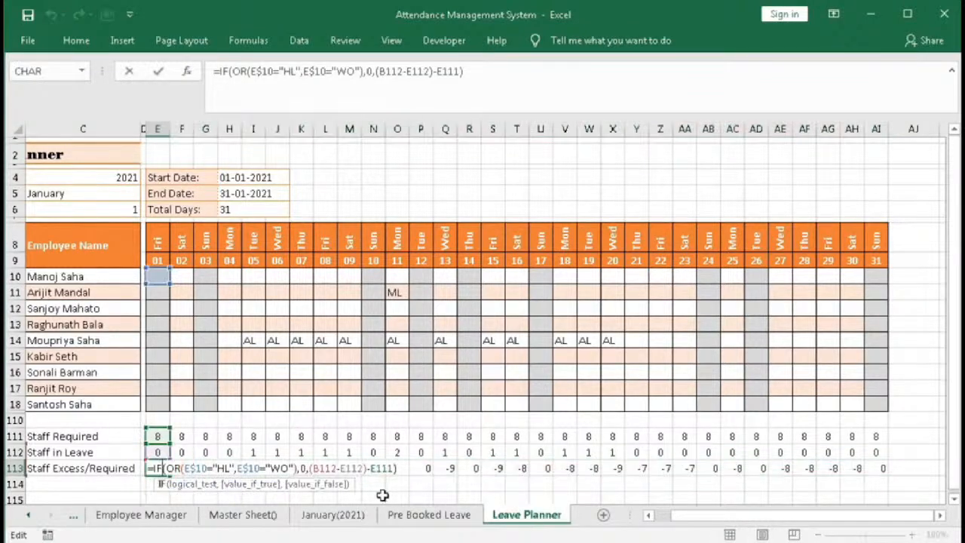
pyautogui.moveTo(667, 515); pyautogui.dragTo(650, 519)
pyautogui.click(402, 468)
pyautogui.press('F4')
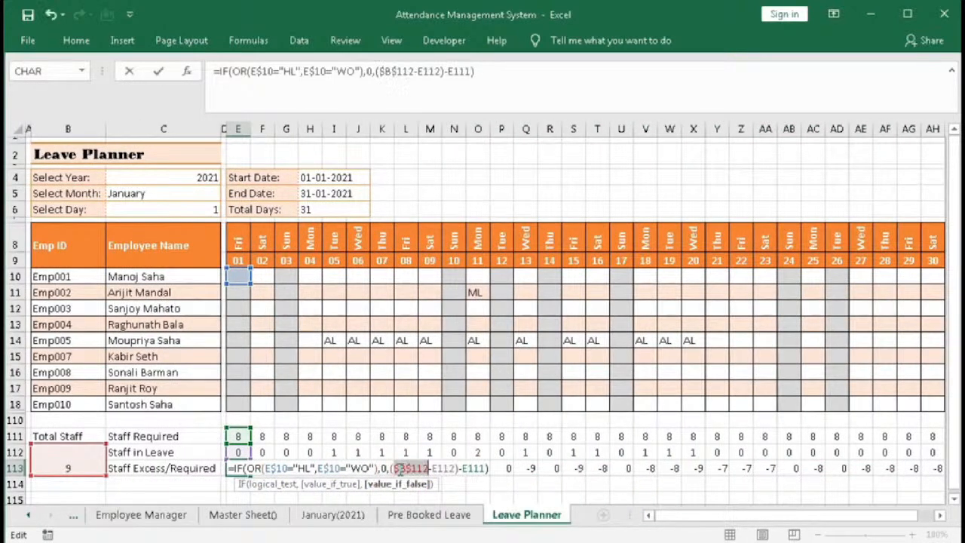
pyautogui.click(447, 469)
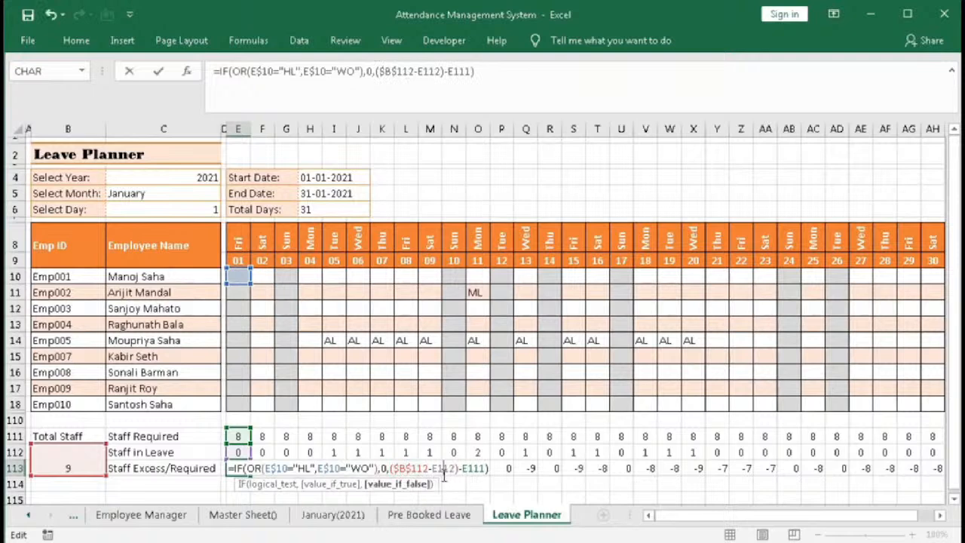
pyautogui.press('F4')
pyautogui.press('F4')
pyautogui.click(473, 475)
pyautogui.press('F4')
pyautogui.press('F4')
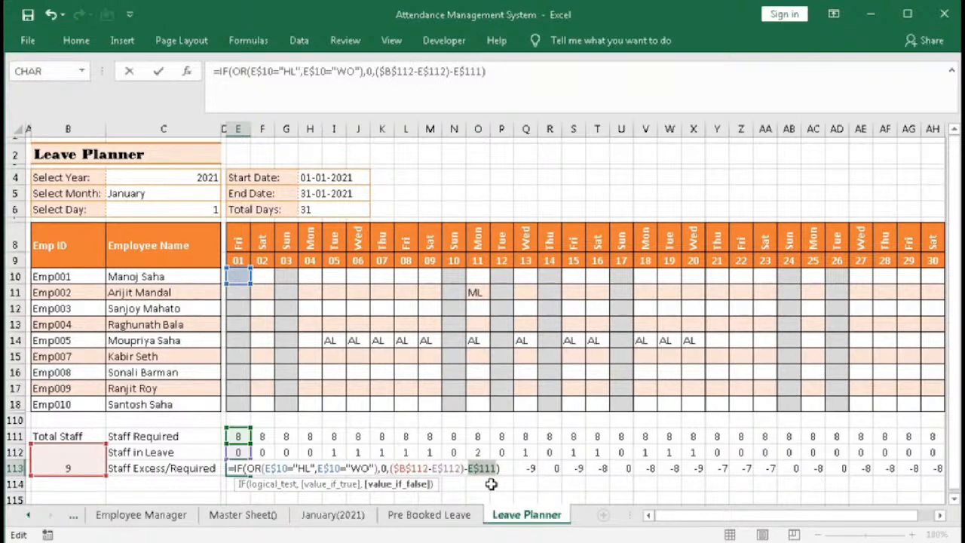
pyautogui.hotkey('ctrl', 'Return')
# Step: Copy the corrected formula across row 113 and centre the results
pyautogui.moveTo(248, 477); pyautogui.dragTo(872, 488)
pyautogui.moveTo(739, 515); pyautogui.dragTo(727, 514)
pyautogui.click(79, 40)
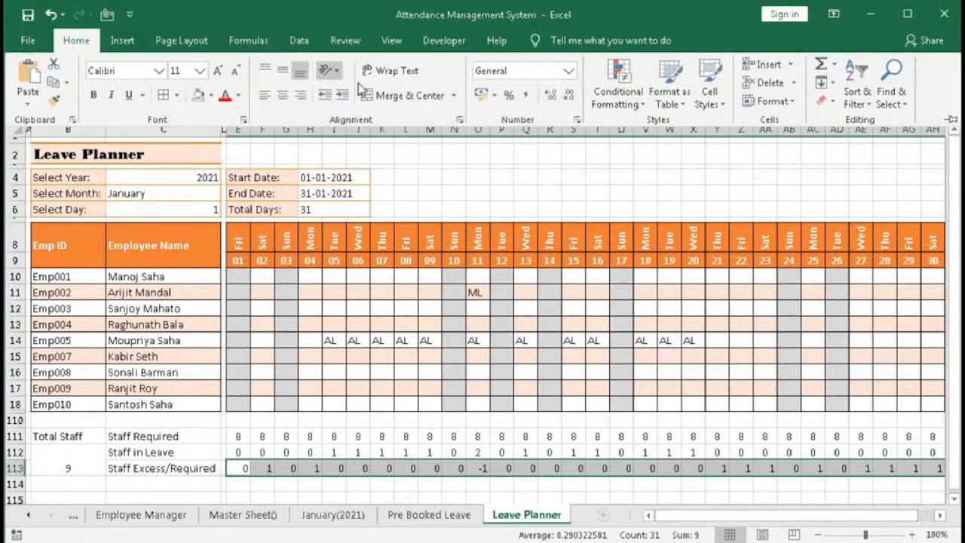
pyautogui.click(283, 95)
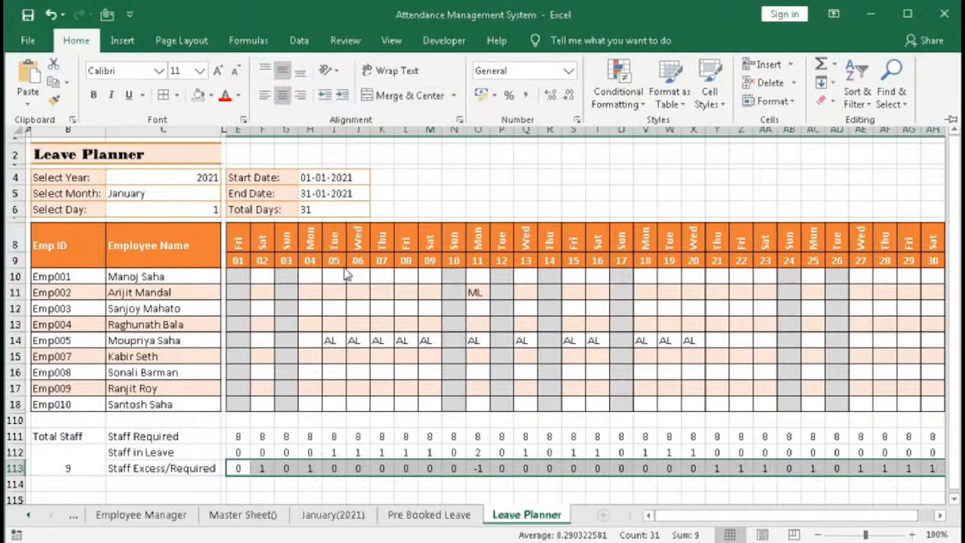
pyautogui.click(264, 450)
# Step: Review the row 113 results, including -1 in O113 and the ML entry in O11
pyautogui.click(264, 451)
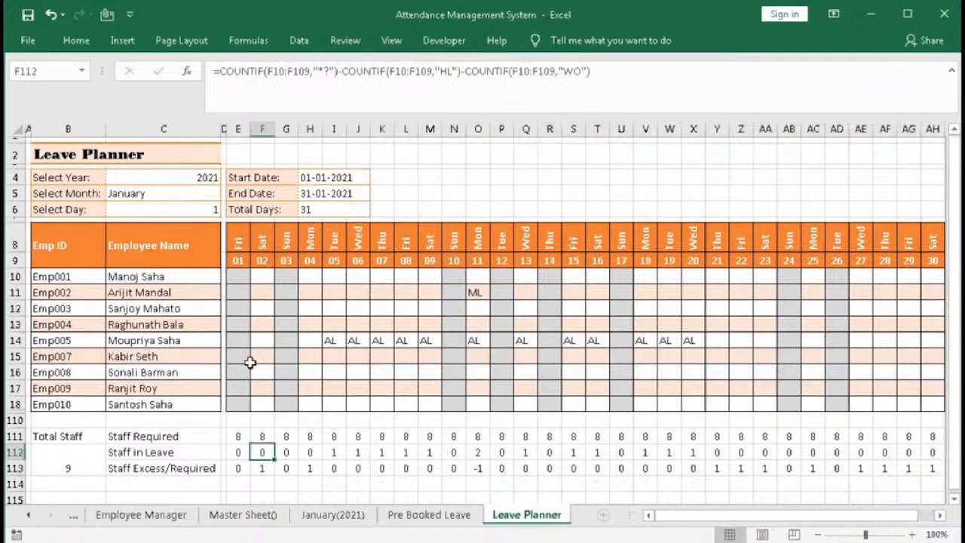
pyautogui.click(238, 468)
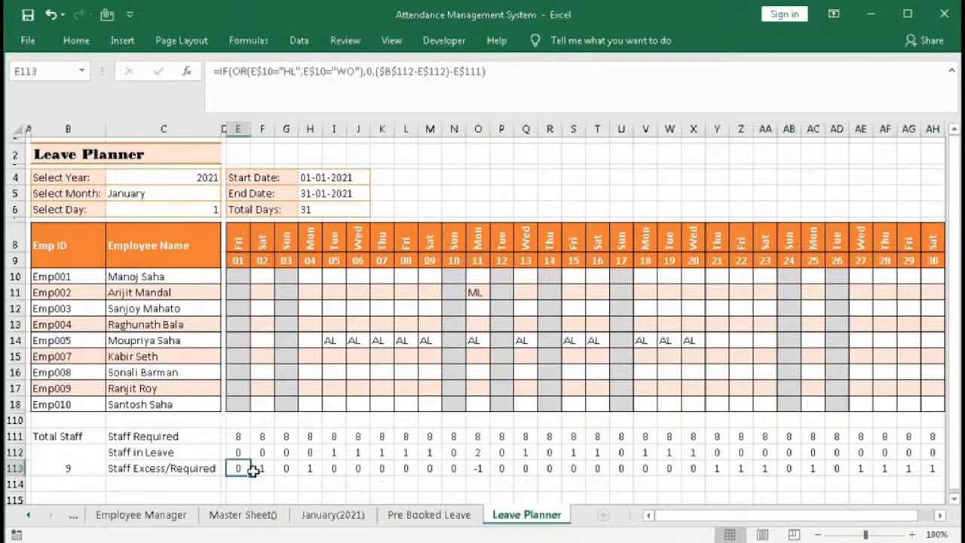
pyautogui.click(260, 468)
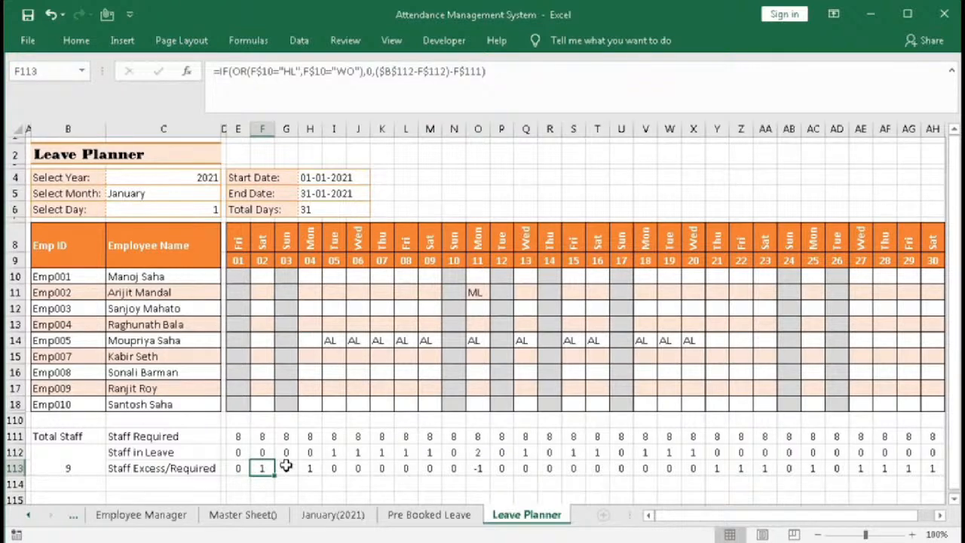
pyautogui.click(311, 469)
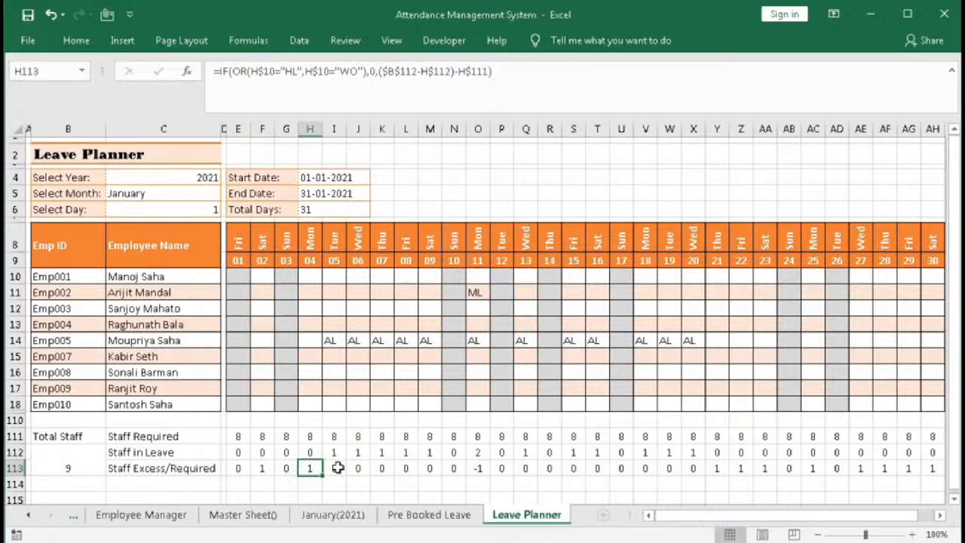
pyautogui.click(337, 468)
pyautogui.click(360, 469)
pyautogui.click(381, 468)
pyautogui.click(407, 468)
pyautogui.click(431, 468)
pyautogui.click(456, 468)
pyautogui.click(484, 469)
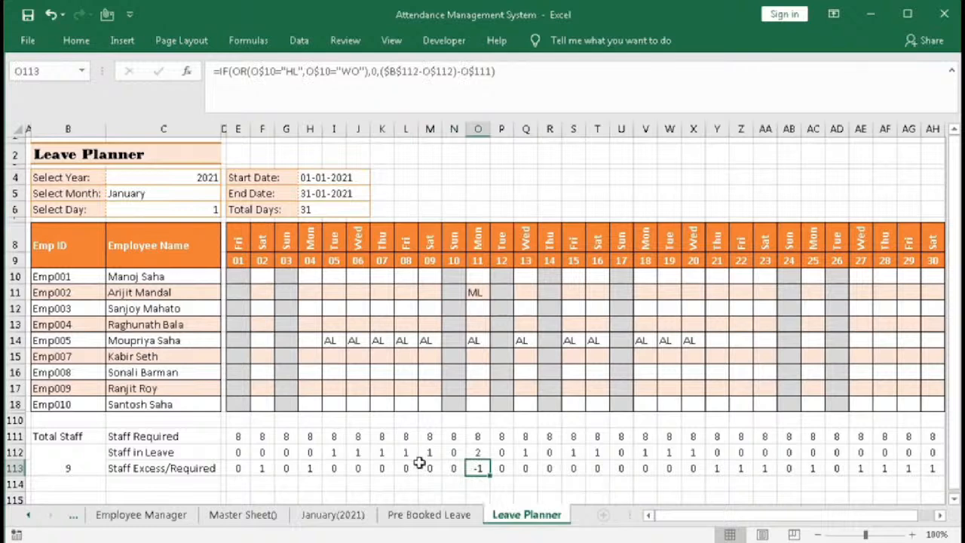
pyautogui.click(240, 468)
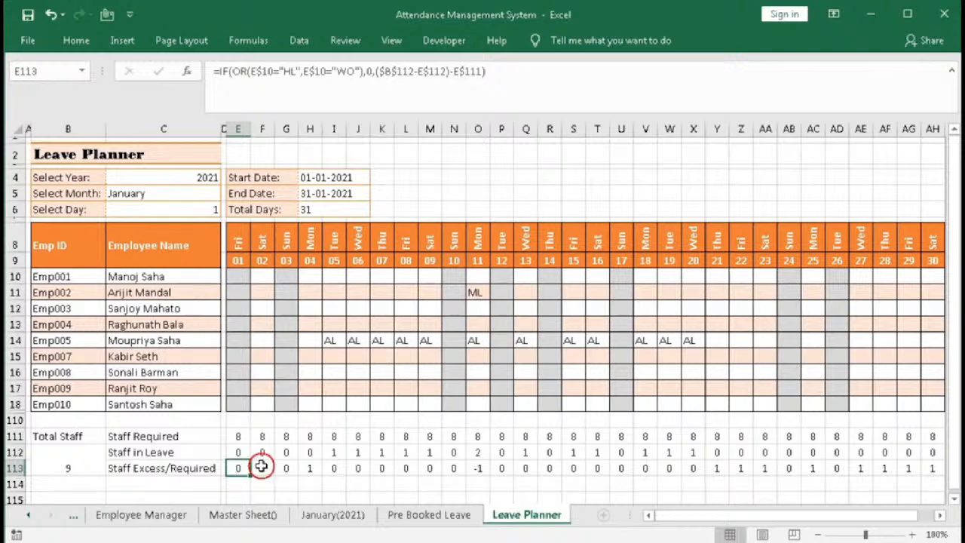
pyautogui.click(261, 468)
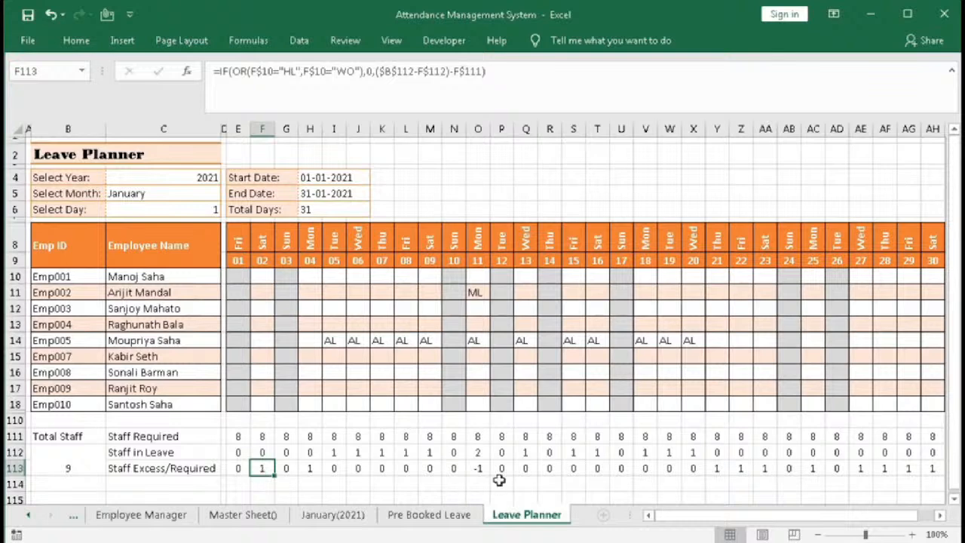
pyautogui.click(478, 470)
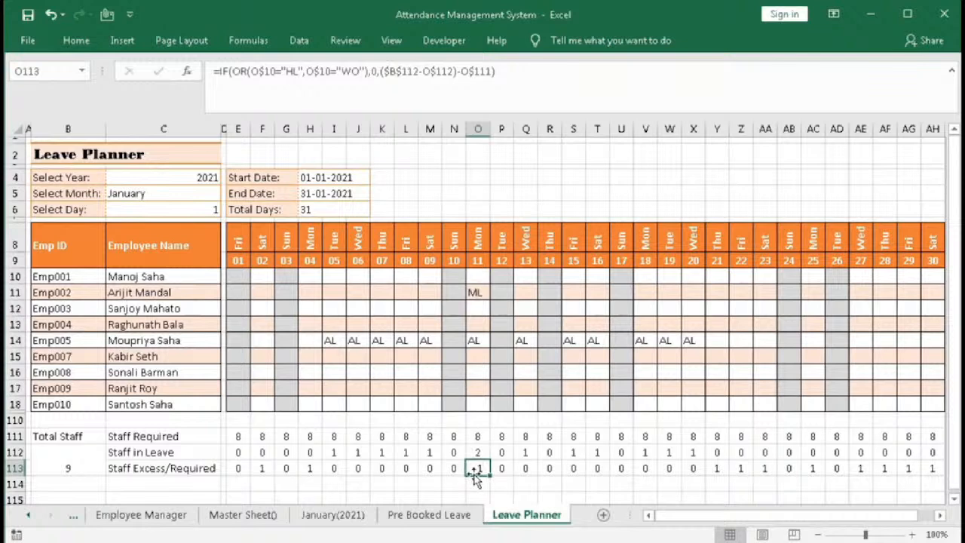
pyautogui.click(476, 293)
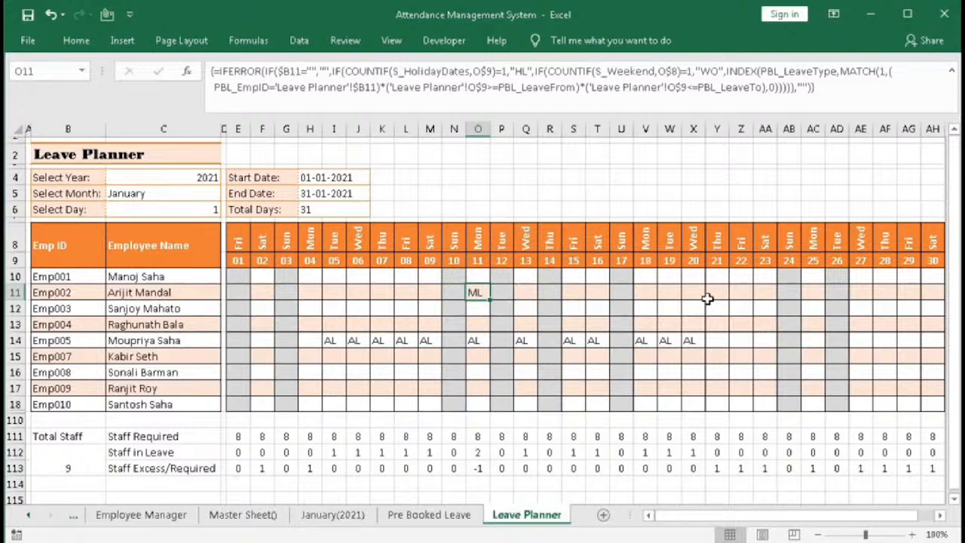
# Step: Check leave cells O11, H11, Y11 and Z11, then go to the Pre Booked Leave sheet
pyautogui.click(472, 294)
pyautogui.click(308, 291)
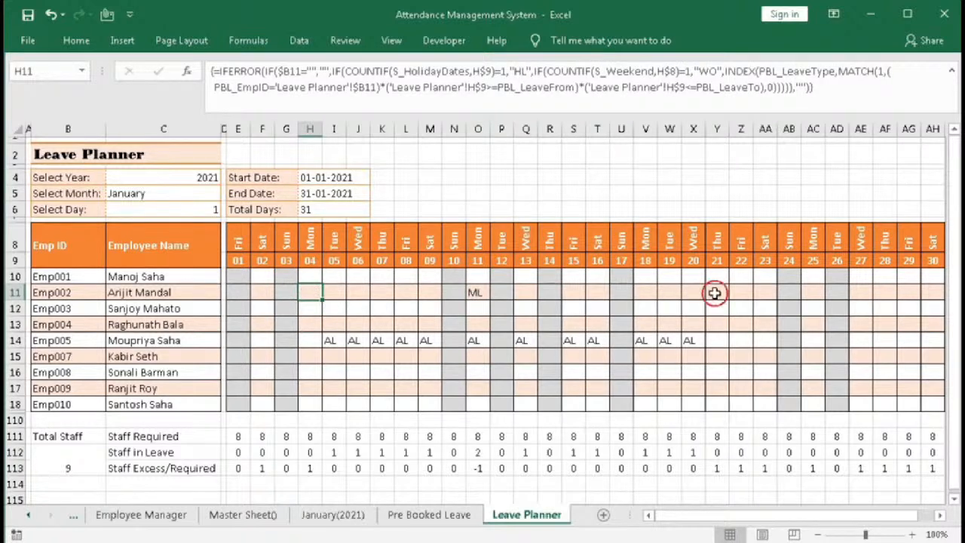
pyautogui.click(713, 291)
pyautogui.click(738, 294)
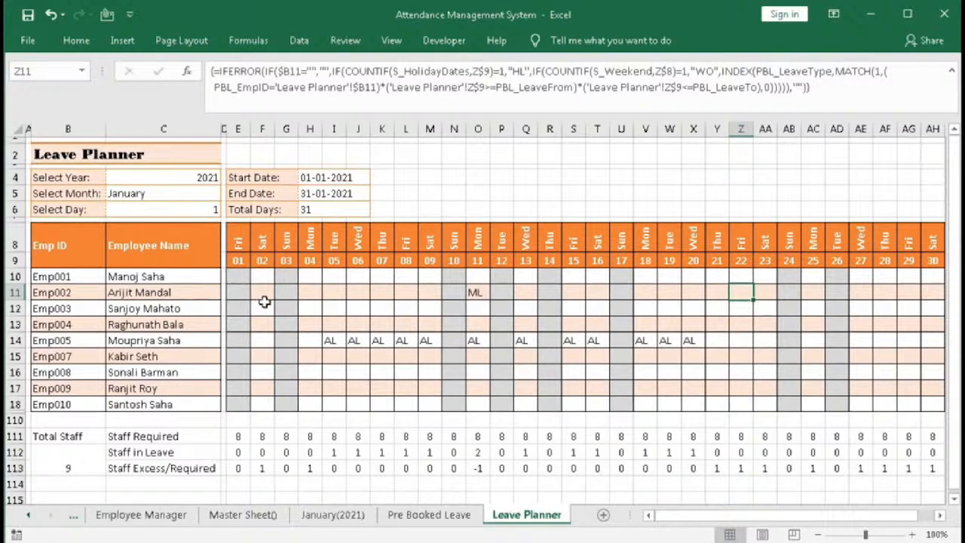
pyautogui.click(425, 517)
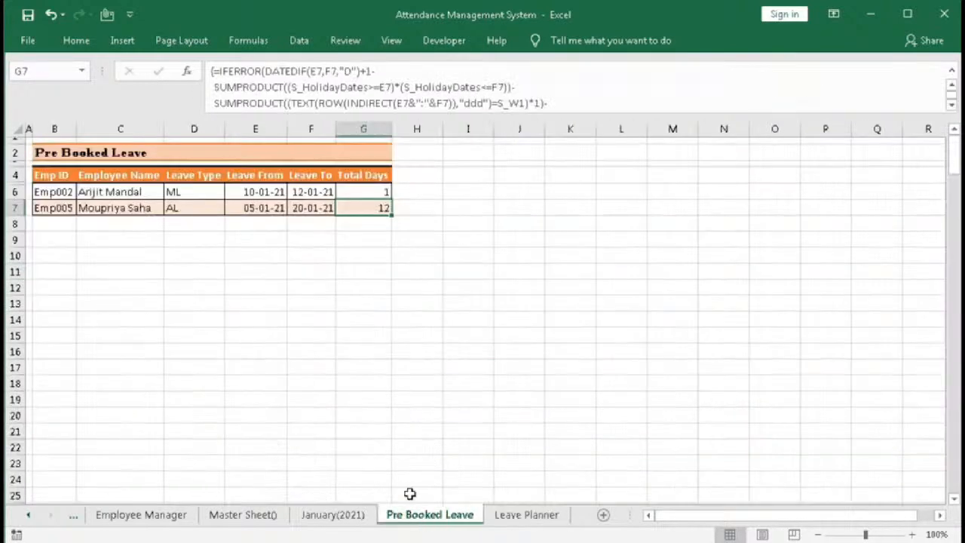
# Step: Change the ML booking in E6 and F6 from 10–12 to 21–23 January 2021
pyautogui.click(527, 516)
pyautogui.click(431, 517)
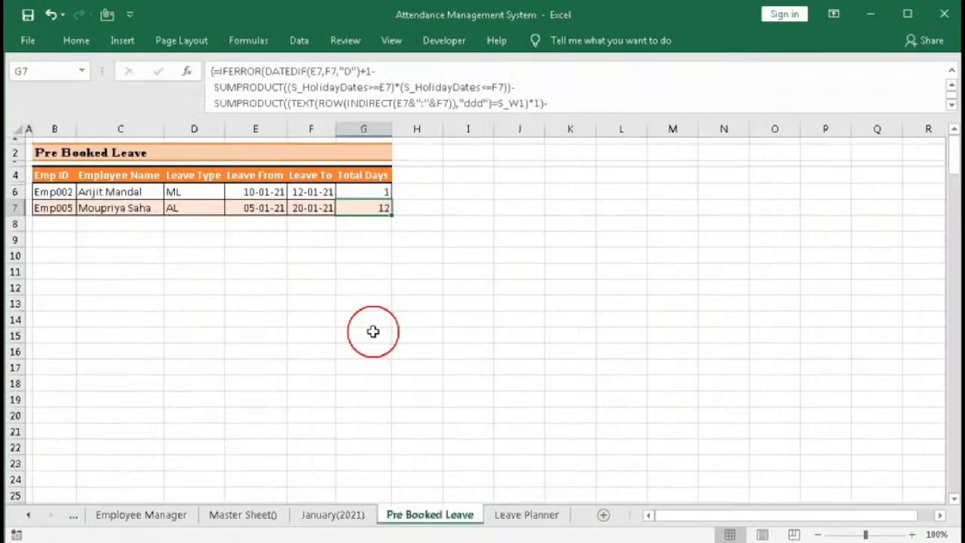
pyautogui.click(254, 193)
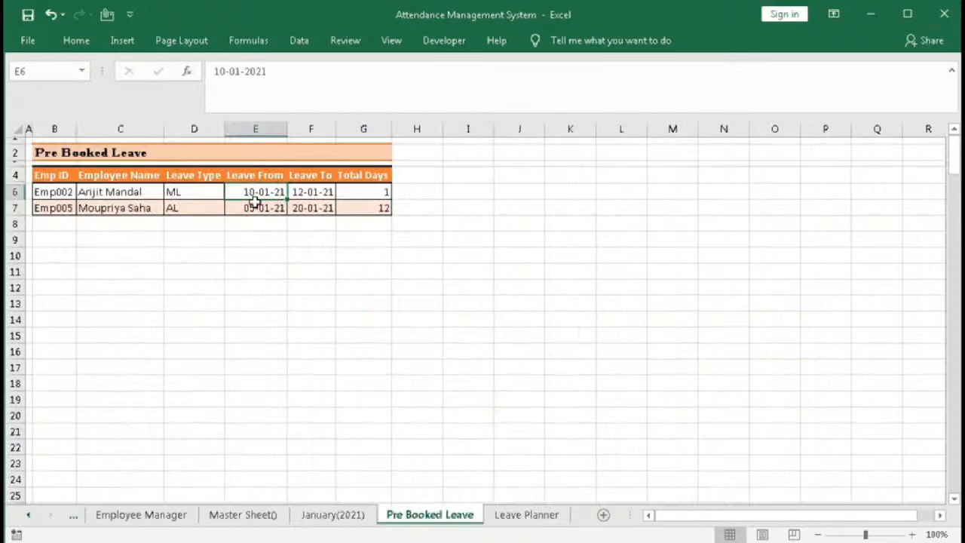
pyautogui.doubleClick(254, 191)
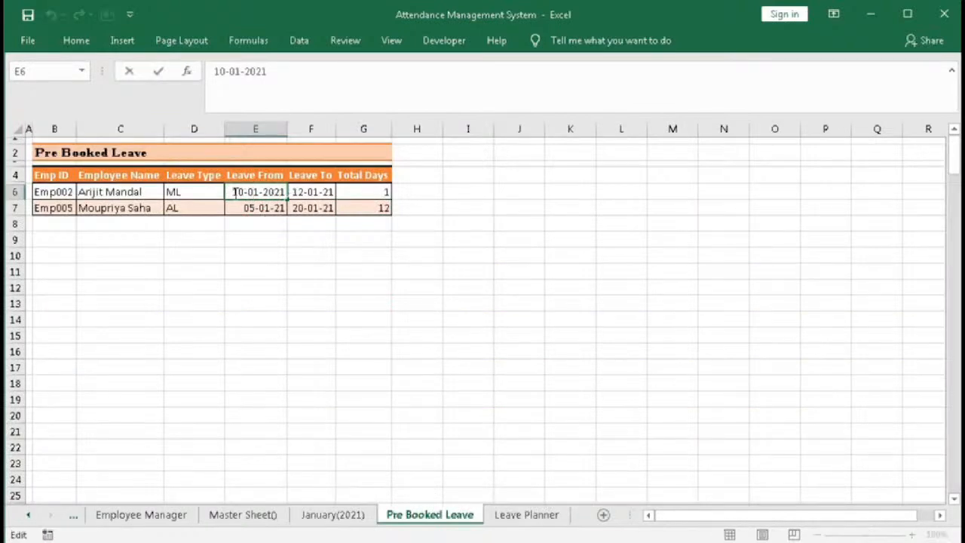
pyautogui.doubleClick(237, 192)
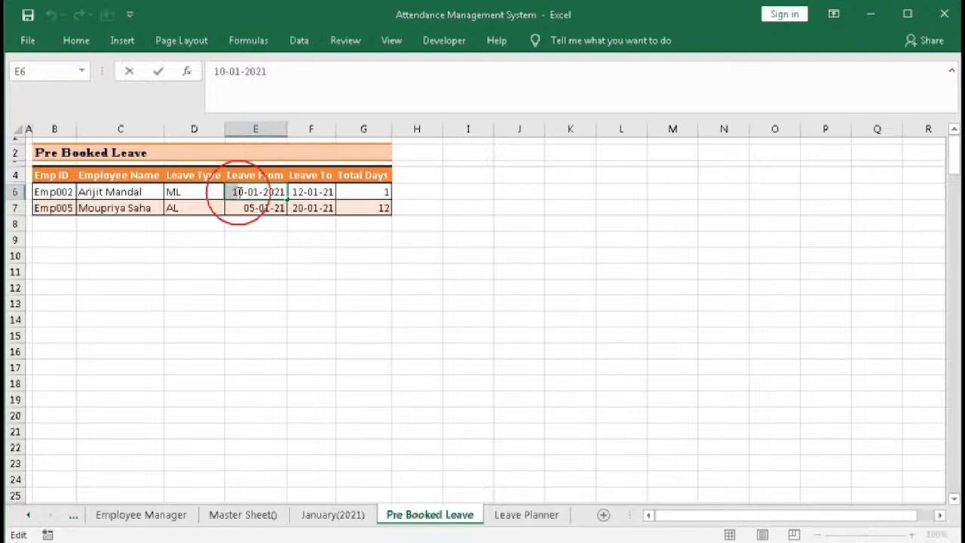
pyautogui.write('21')
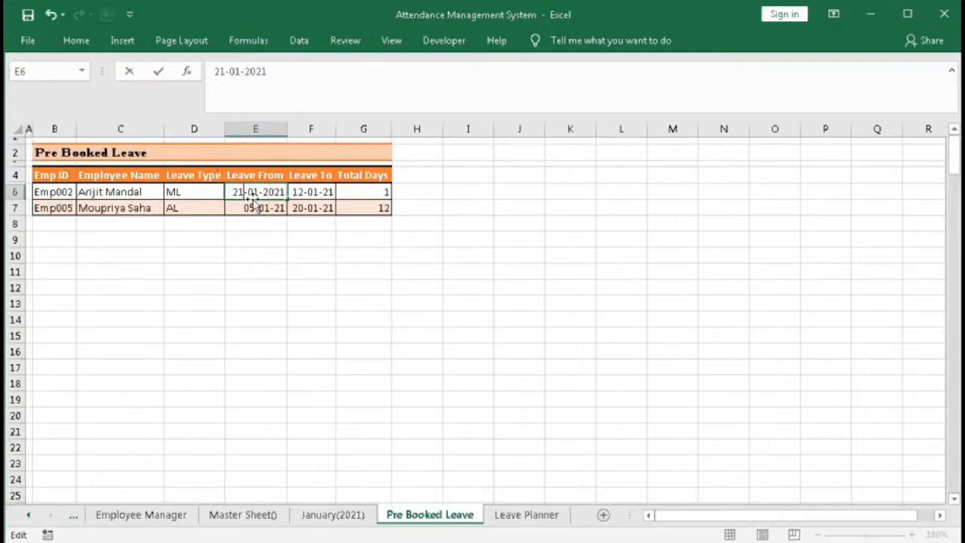
pyautogui.doubleClick(306, 193)
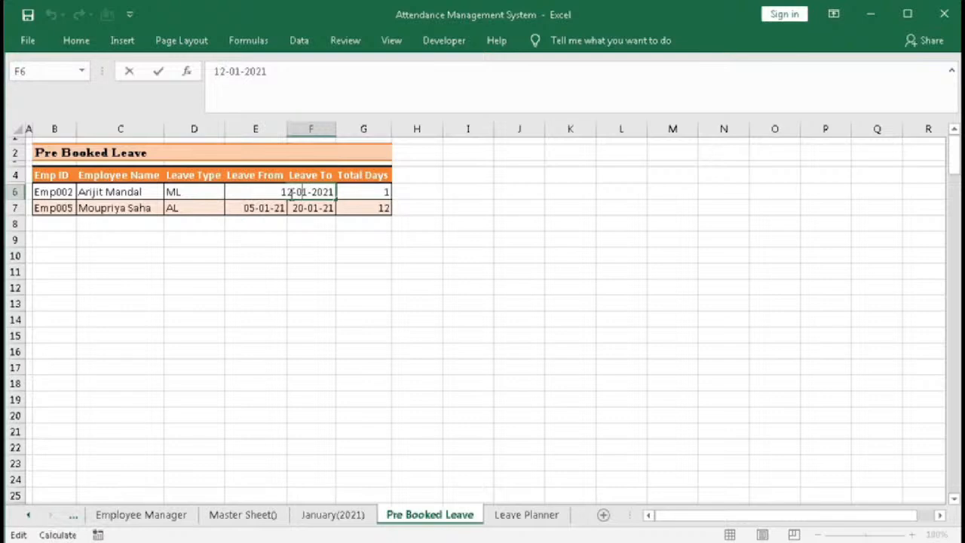
pyautogui.click(279, 191)
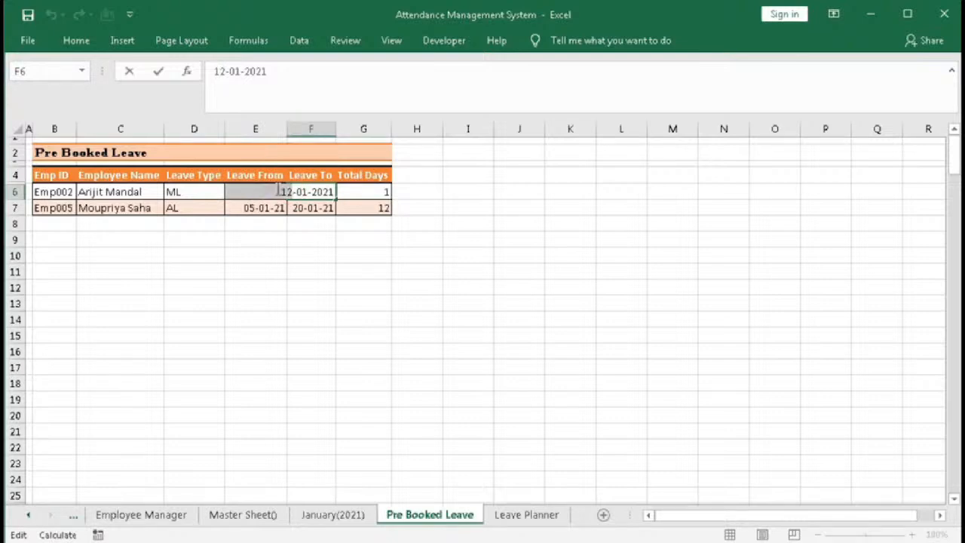
pyautogui.write('23')
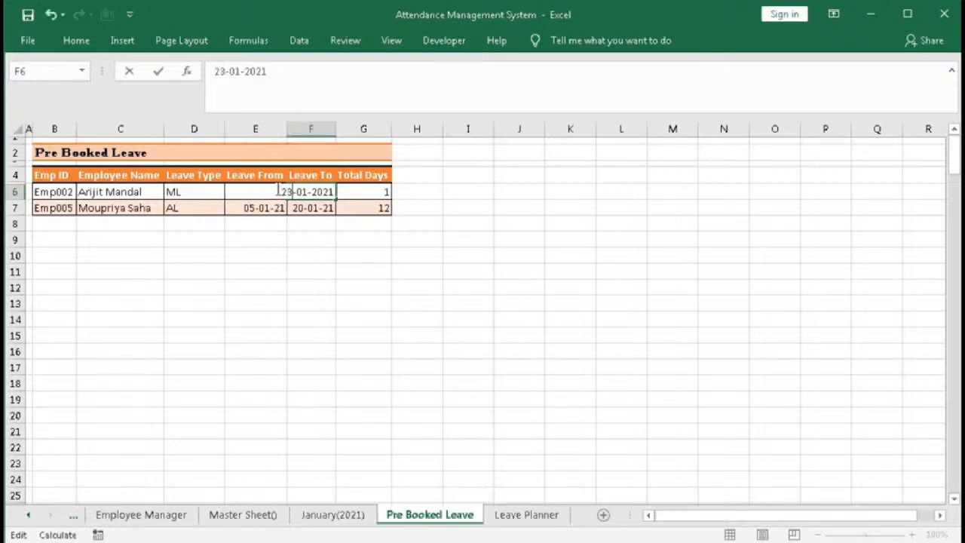
pyautogui.press('Return')
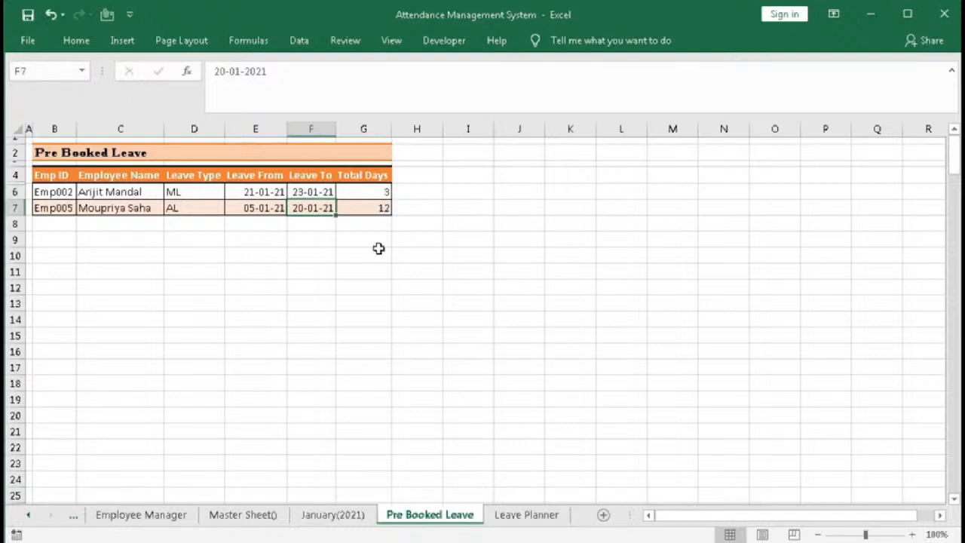
# Step: Back on the Leave Planner, check ML on 21–23 January and select the summary rows E111:AI113
pyautogui.click(505, 512)
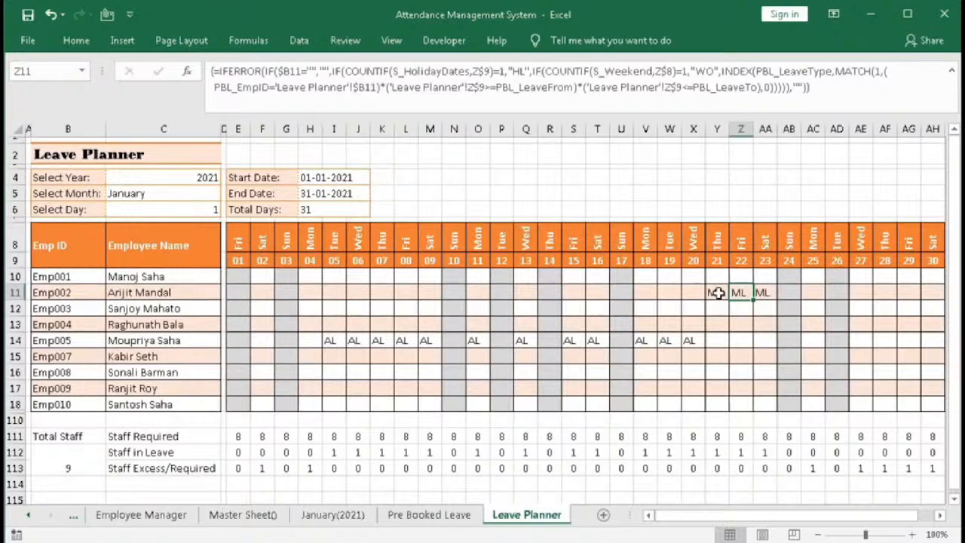
pyautogui.moveTo(717, 292); pyautogui.dragTo(757, 292)
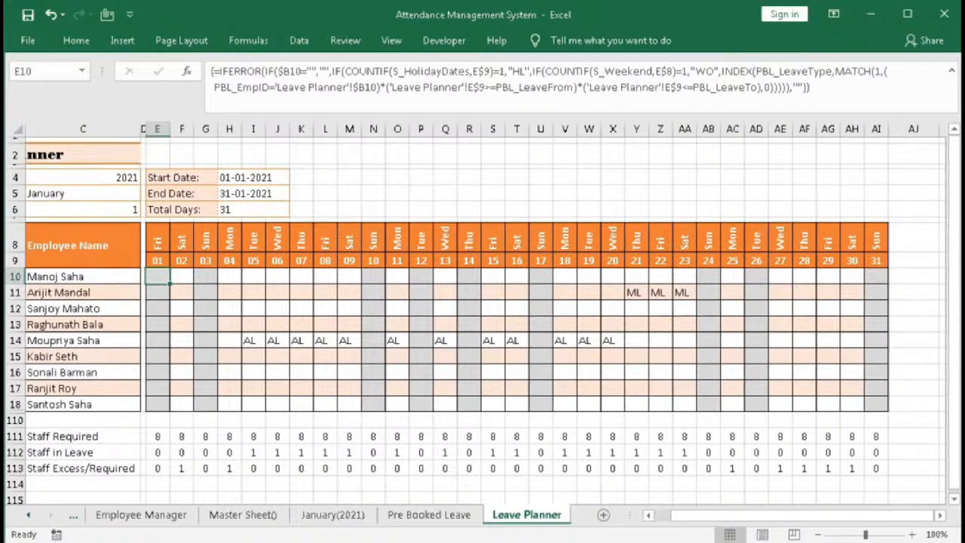
pyautogui.click(157, 468)
pyautogui.moveTo(156, 435); pyautogui.dragTo(866, 463)
# Step: Create a formula-based conditional formatting rule =OR(E$10="HL",E$10="WO") for rows 111–113
pyautogui.click(76, 41)
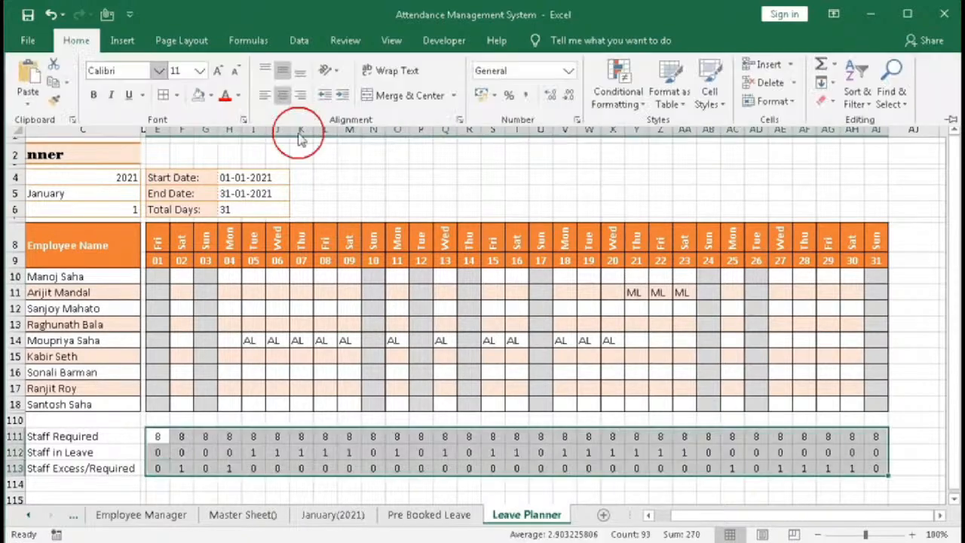
pyautogui.click(621, 91)
pyautogui.click(610, 300)
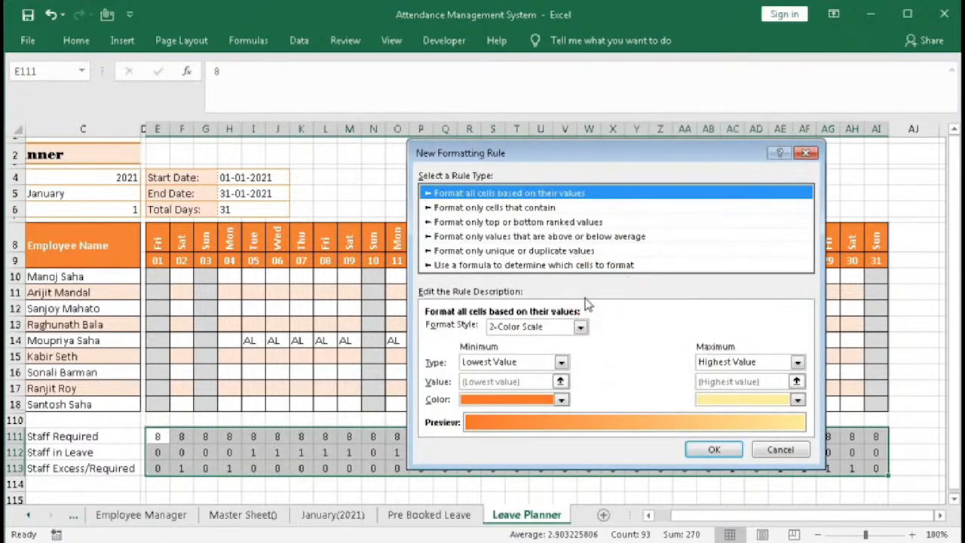
pyautogui.click(489, 265)
pyautogui.click(469, 330)
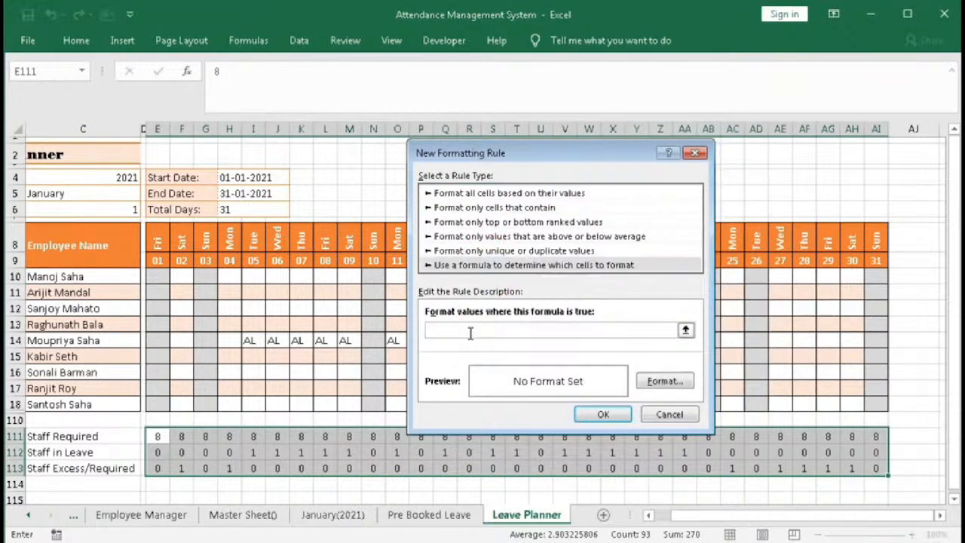
pyautogui.write('=or(')
pyautogui.click(156, 277)
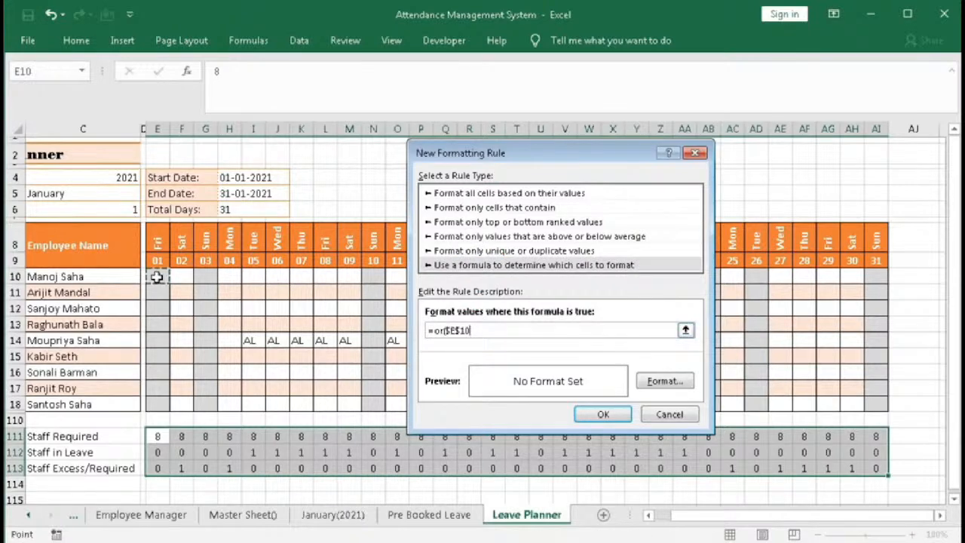
pyautogui.press('F4')
pyautogui.press('F4')
pyautogui.press('F4')
pyautogui.press('F4')
pyautogui.write('="HL')
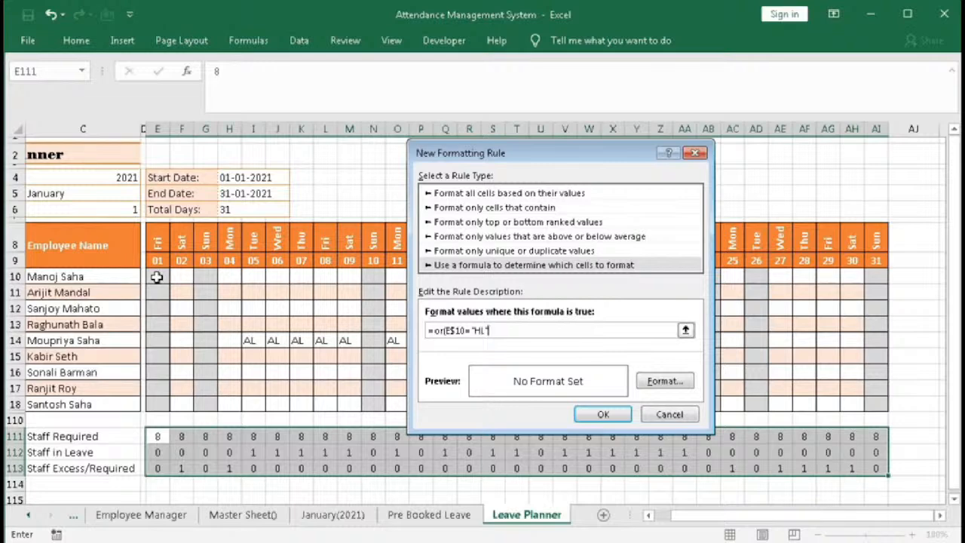
pyautogui.write('",')
pyautogui.click(156, 277)
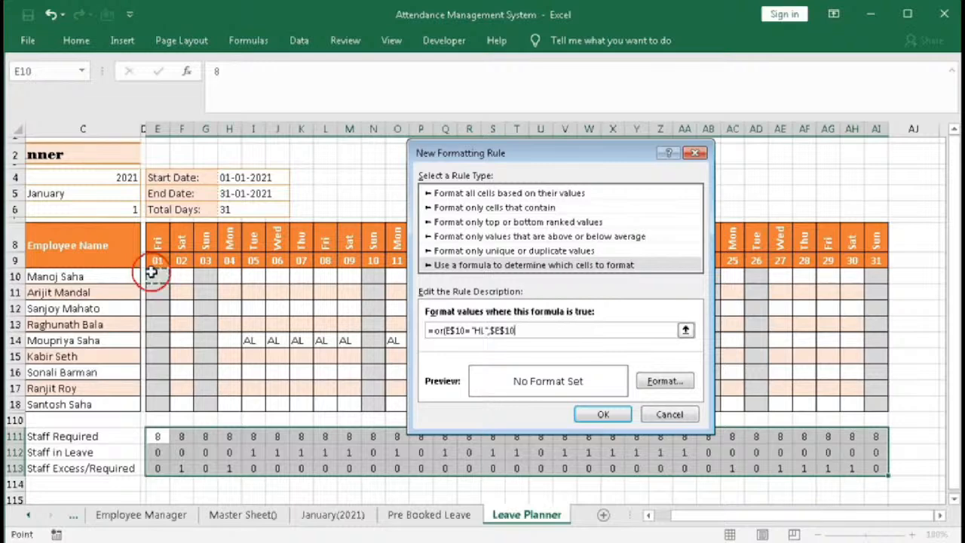
pyautogui.press('F4')
pyautogui.press('F4')
pyautogui.press('F4')
pyautogui.press('F4')
pyautogui.write('="WO')
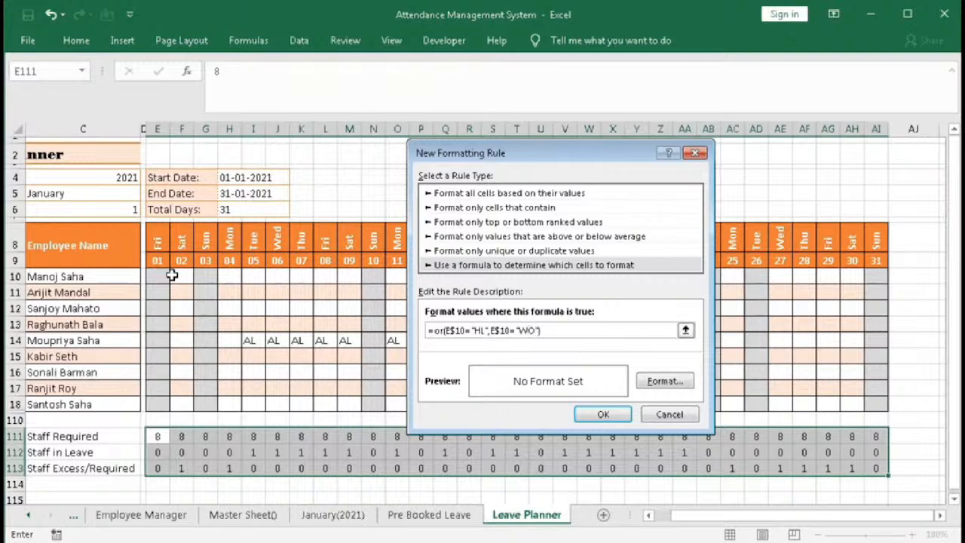
# Step: Give the rule a light grey fill and apply it
pyautogui.click(664, 381)
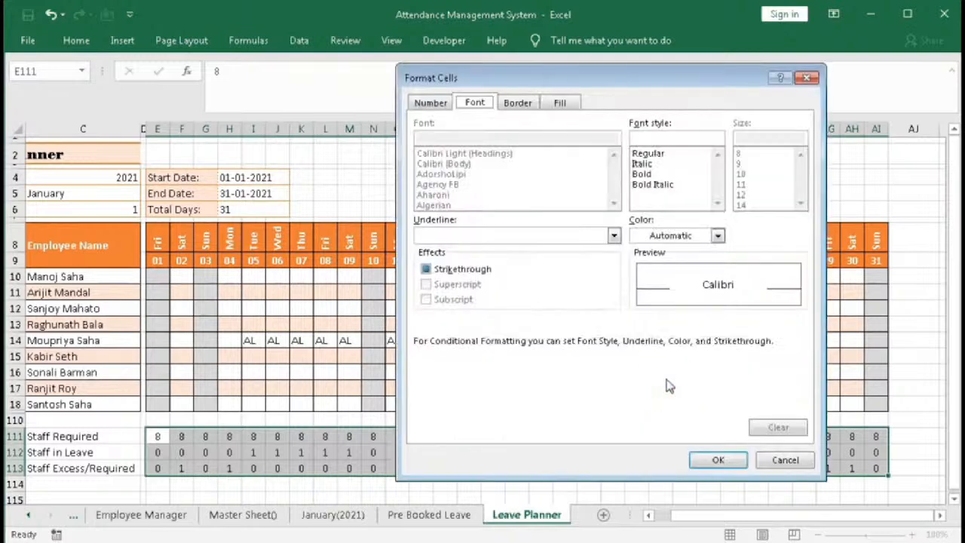
pyautogui.click(558, 104)
pyautogui.click(428, 196)
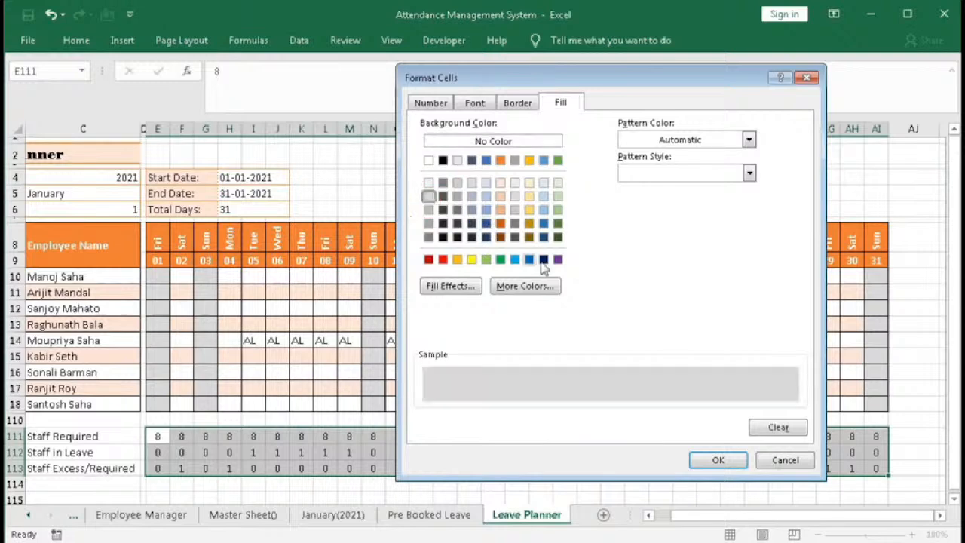
pyautogui.click(716, 460)
pyautogui.click(612, 413)
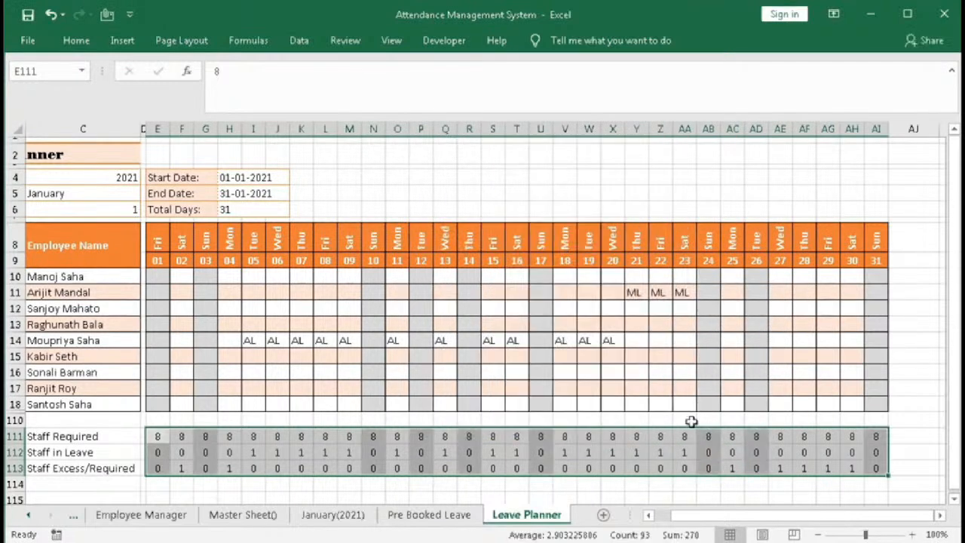
pyautogui.click(253, 436)
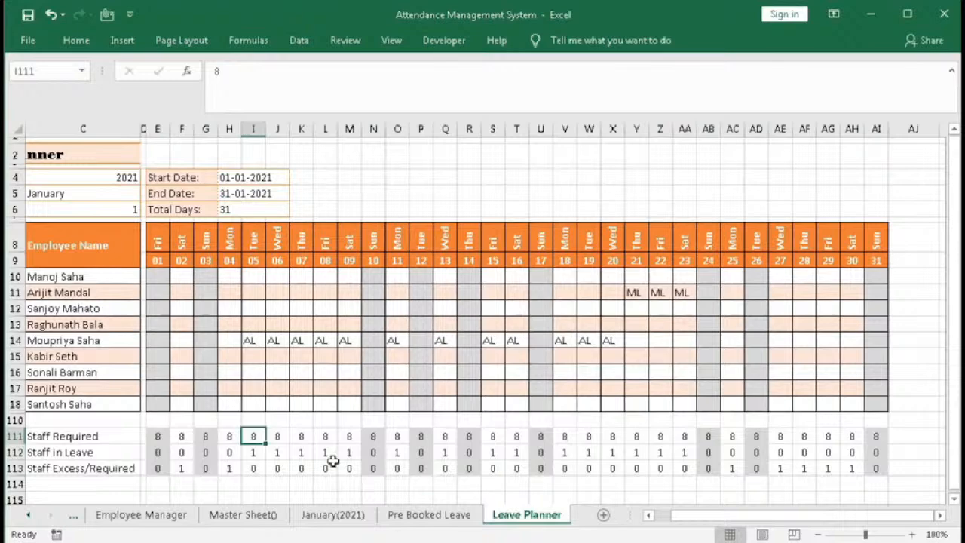
# Step: Add Outline and Inside borders to E111:AI113, then select row 113's values
pyautogui.moveTo(158, 436); pyautogui.dragTo(873, 420)
pyautogui.click(76, 40)
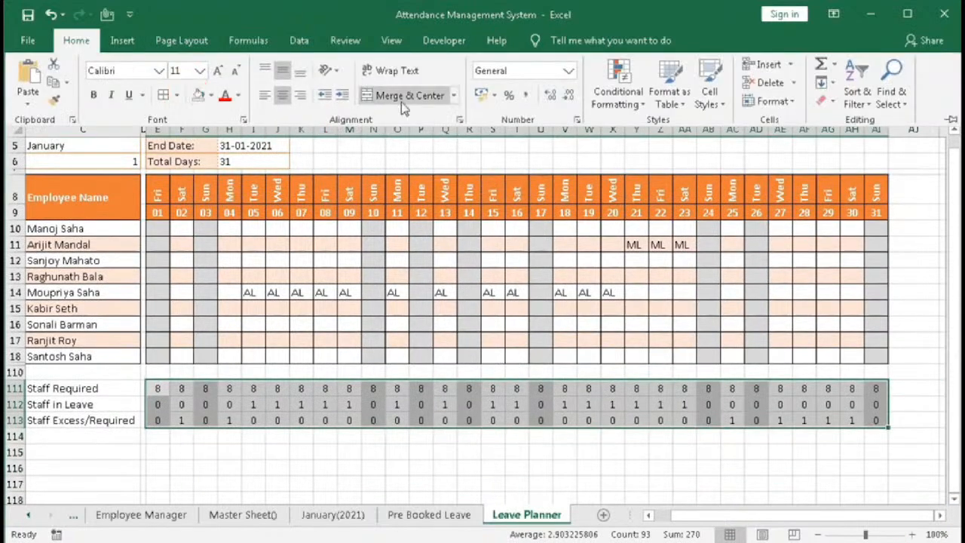
pyautogui.click(168, 95)
pyautogui.click(565, 144)
pyautogui.click(561, 98)
pyautogui.click(520, 100)
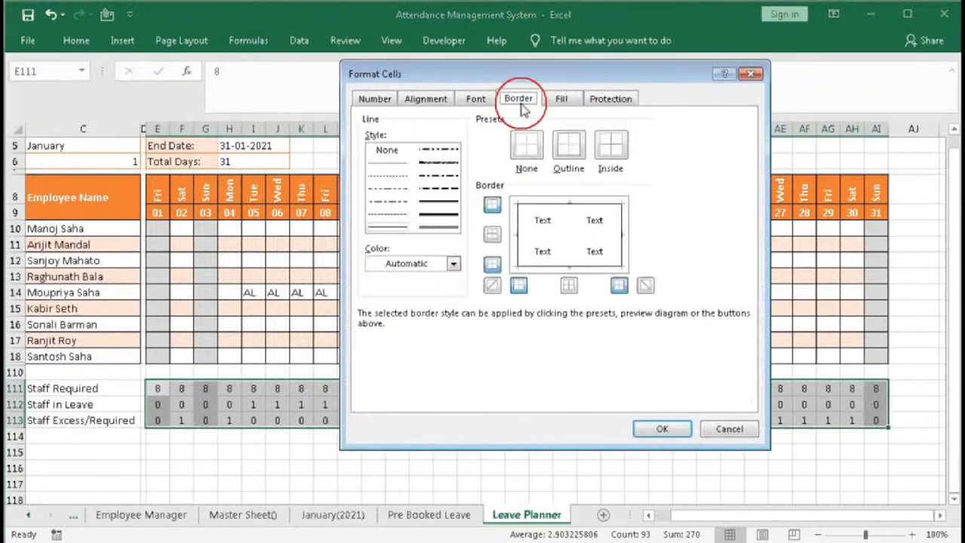
pyautogui.click(611, 144)
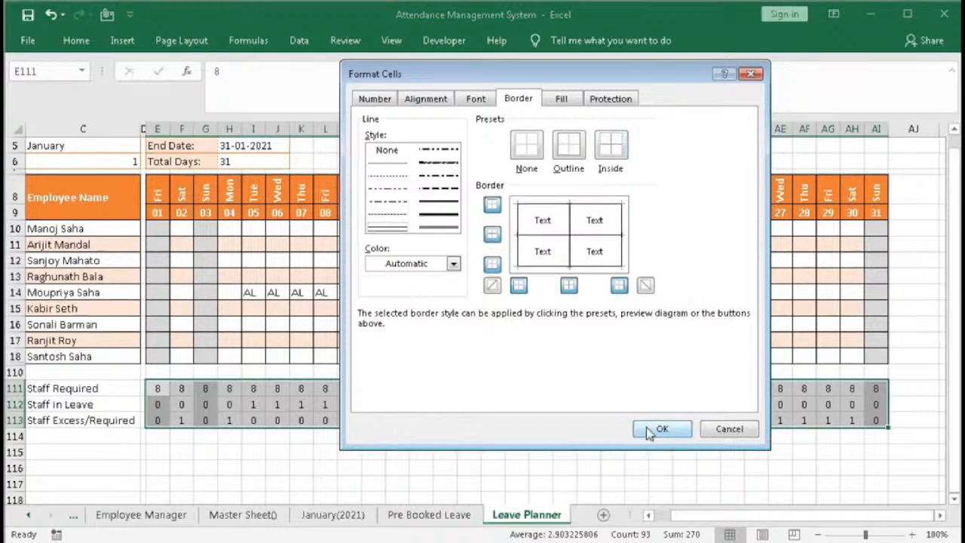
pyautogui.click(656, 429)
pyautogui.click(407, 404)
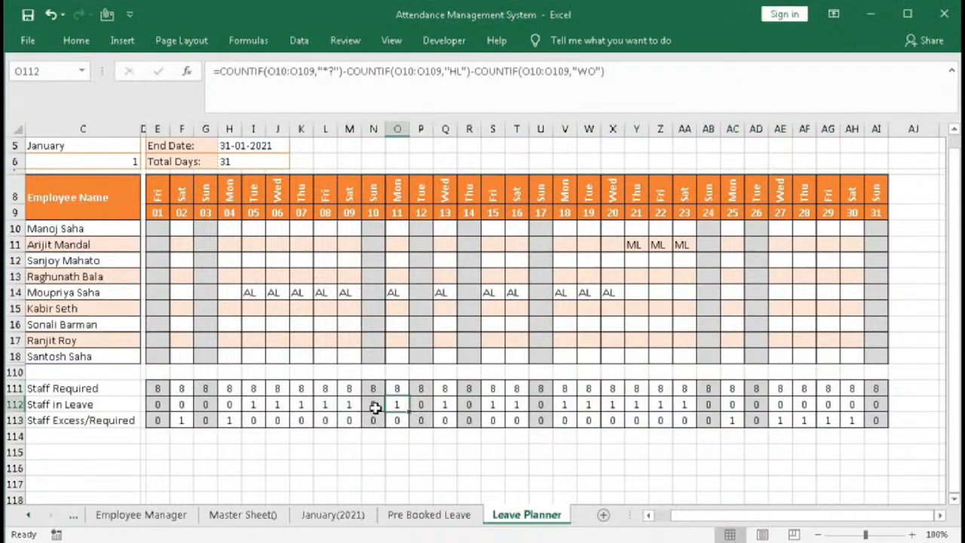
pyautogui.moveTo(156, 419); pyautogui.dragTo(874, 416)
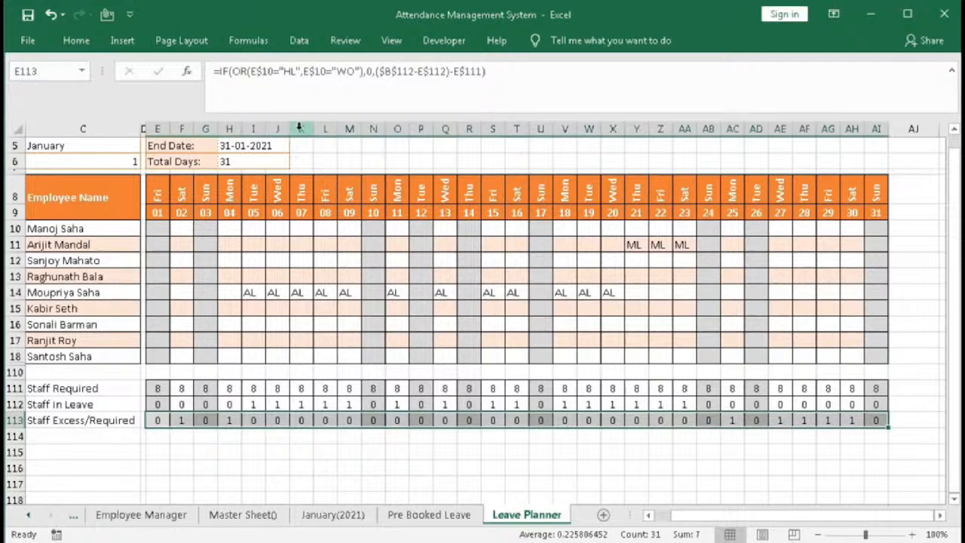
# Step: Add a formula rule =E$113=0 that fills zero-valued Staff Excess/Required cells yellow
pyautogui.click(76, 41)
pyautogui.click(619, 87)
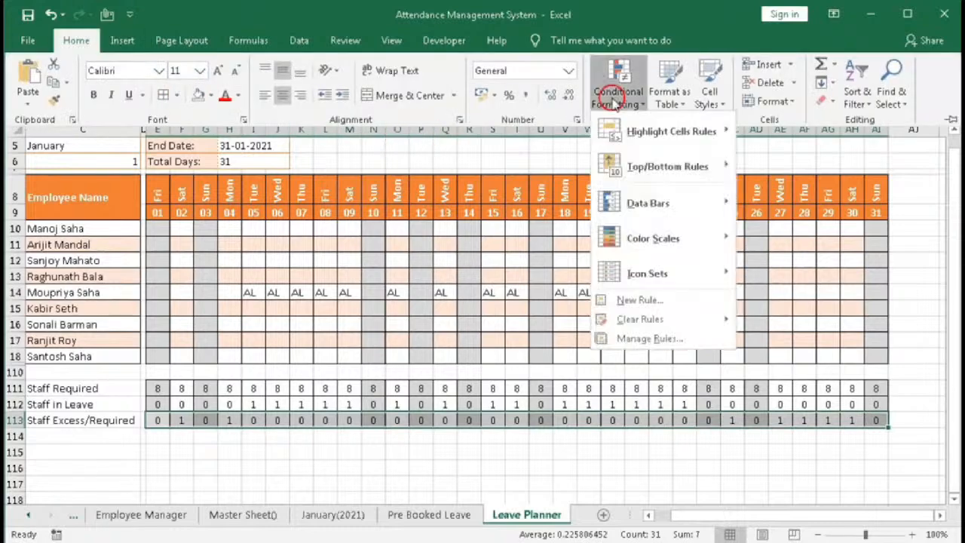
pyautogui.click(637, 300)
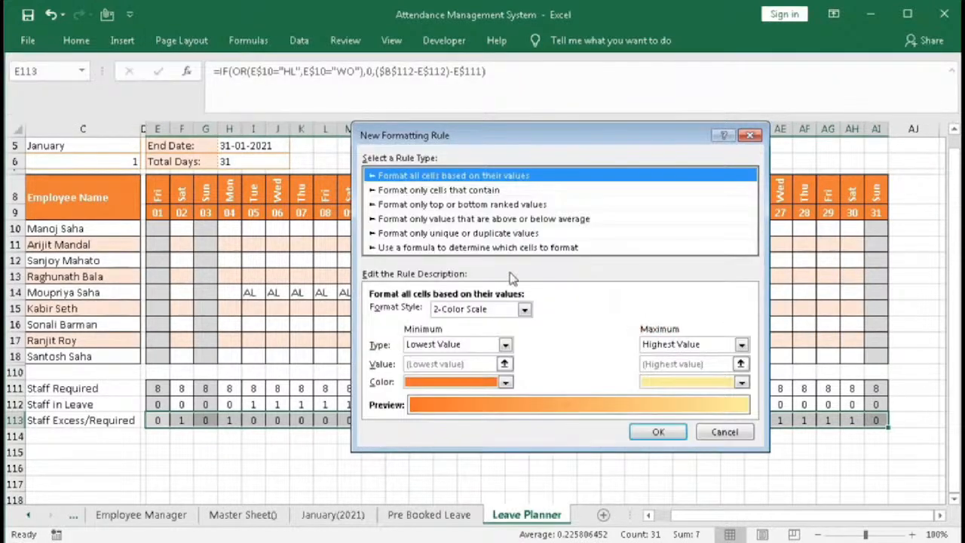
pyautogui.click(450, 249)
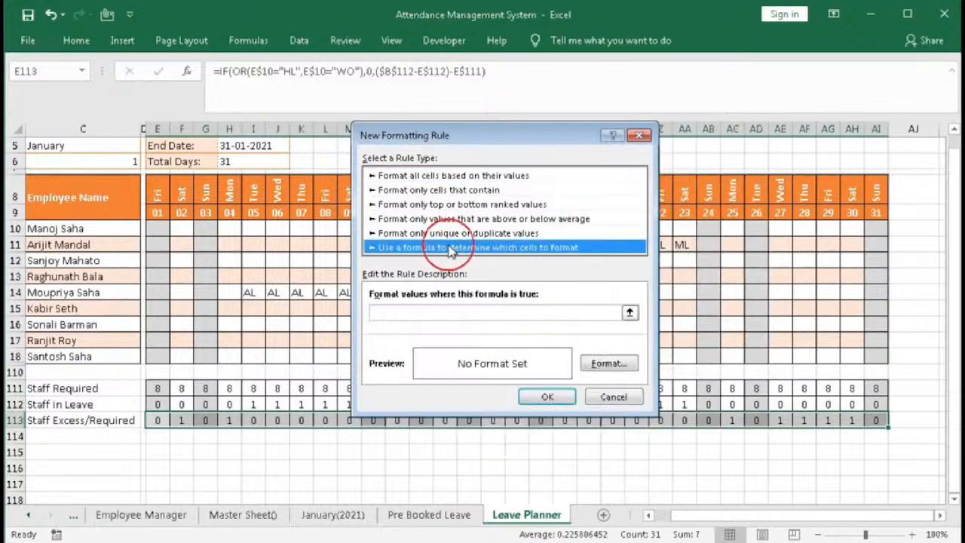
pyautogui.click(415, 315)
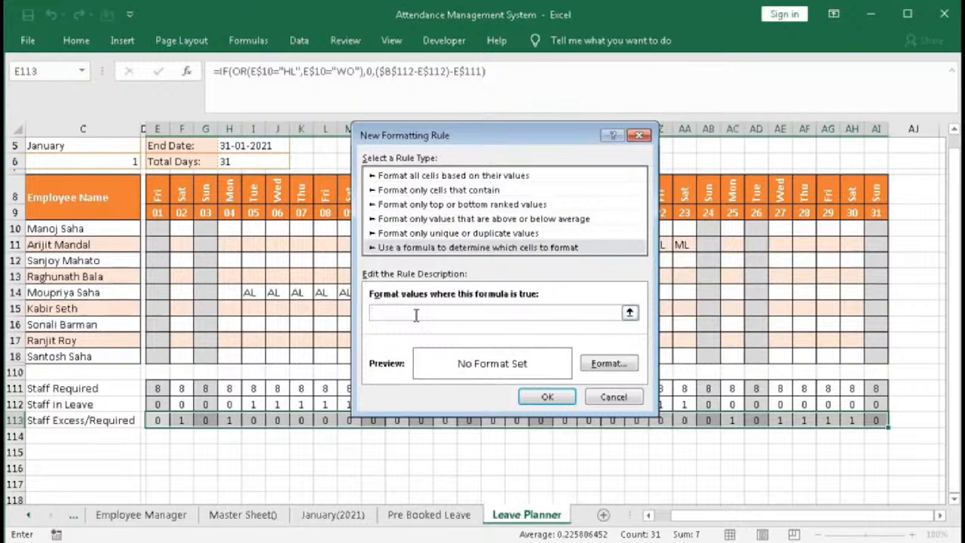
pyautogui.click(154, 421)
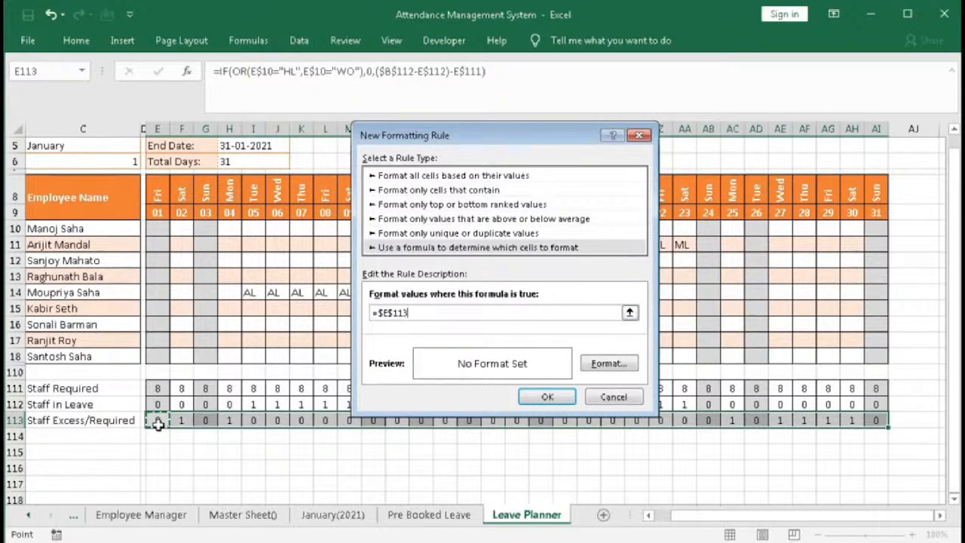
pyautogui.press('F4')
pyautogui.press('F4')
pyautogui.press('F4')
pyautogui.press('F4')
pyautogui.press('F4')
pyautogui.write('=0')
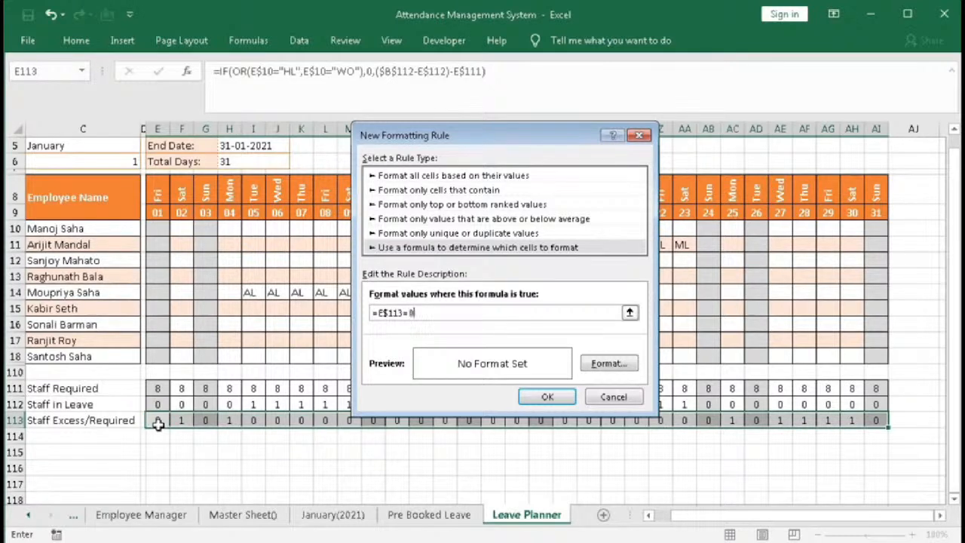
pyautogui.click(609, 363)
pyautogui.click(416, 241)
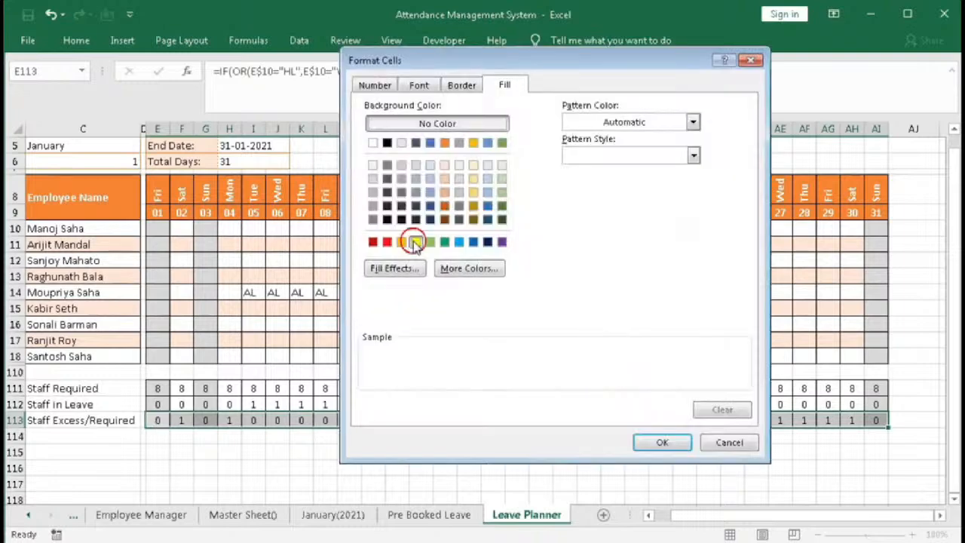
pyautogui.click(639, 442)
pyautogui.click(550, 398)
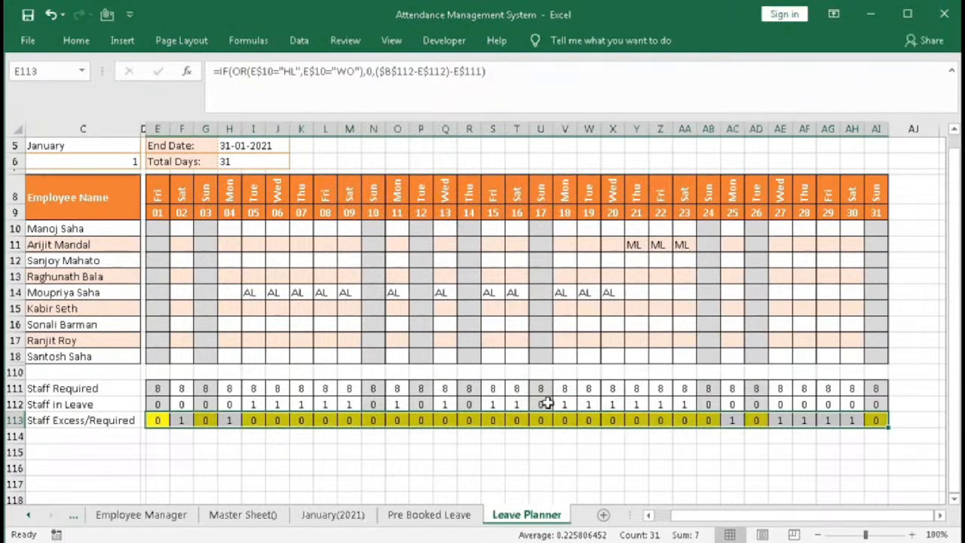
# Step: Add a second formula rule =E$113>=1 that fills Staff Excess/Required cells of 1 or more green
pyautogui.click(83, 41)
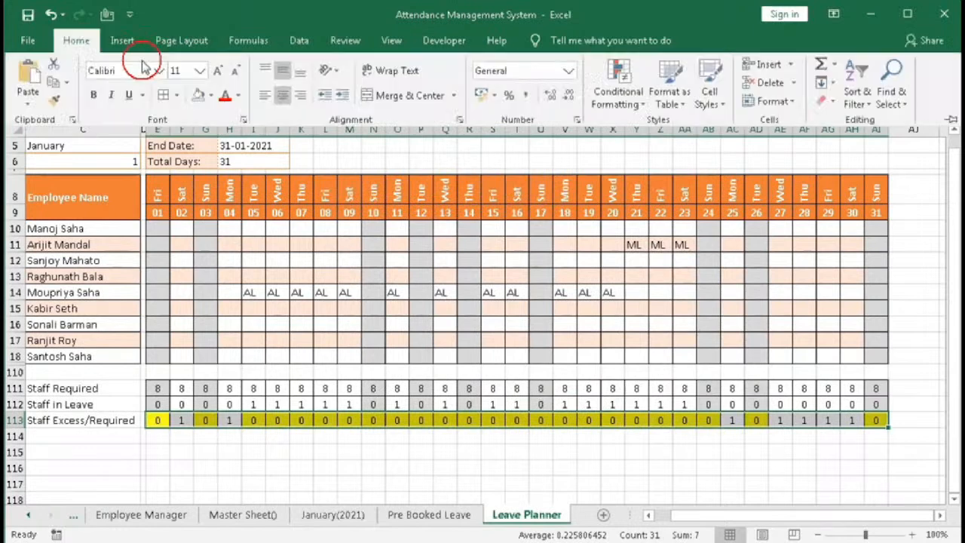
pyautogui.click(620, 84)
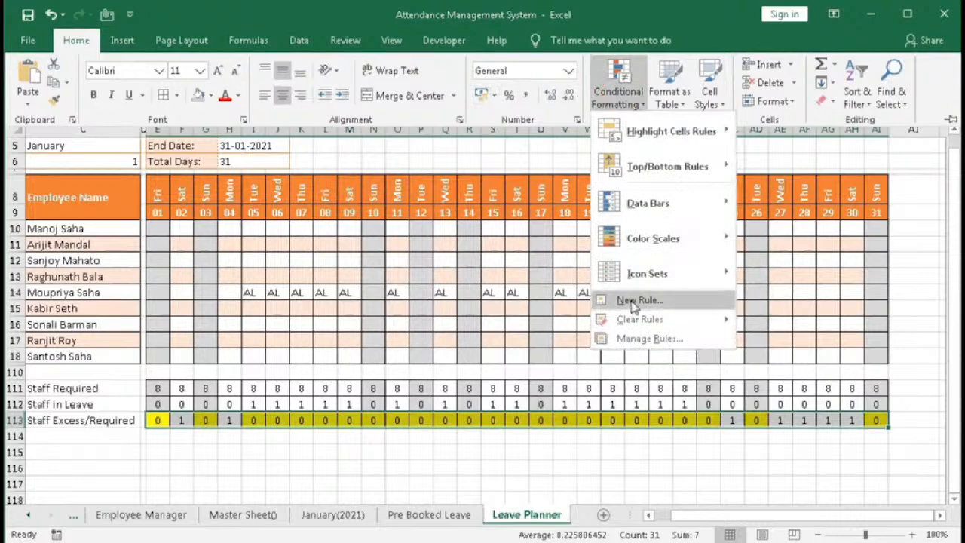
pyautogui.click(637, 301)
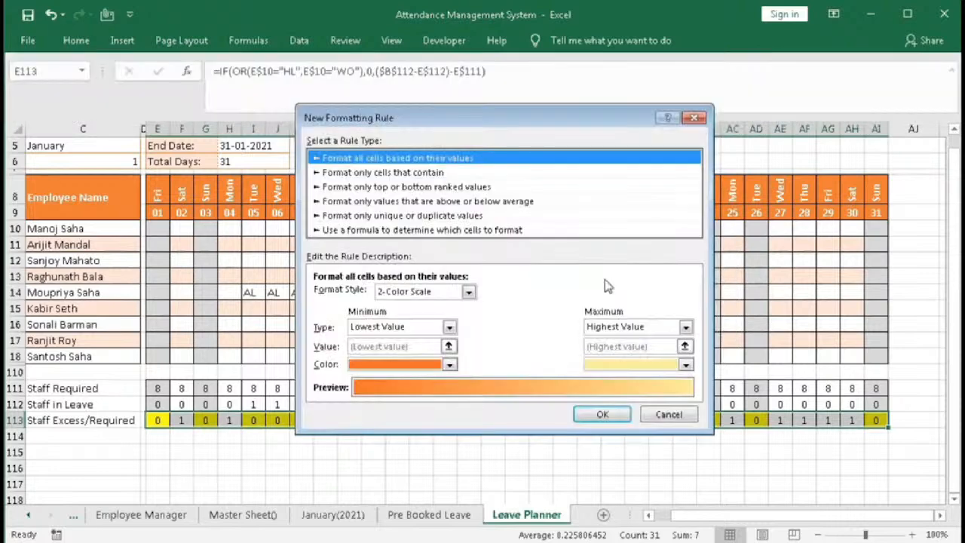
pyautogui.click(418, 230)
pyautogui.click(363, 296)
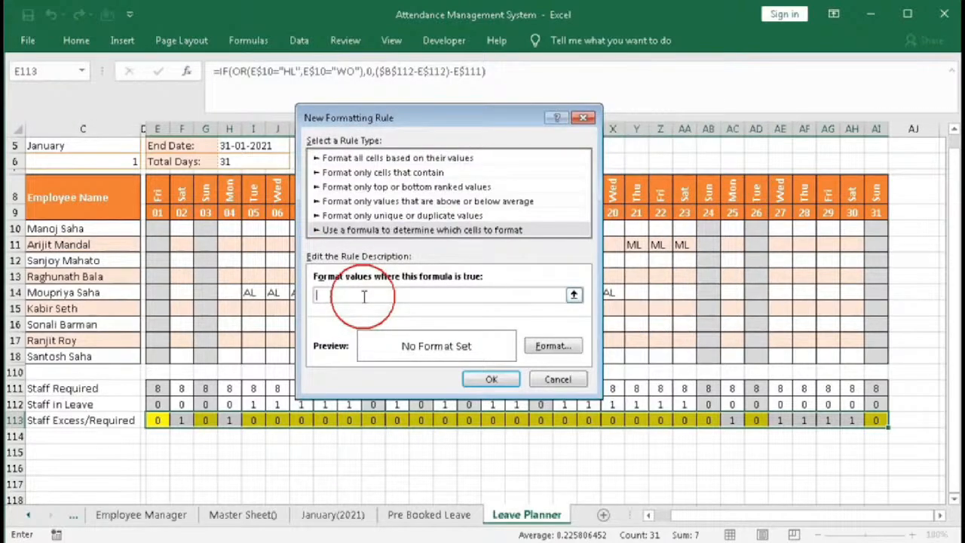
pyautogui.write('=')
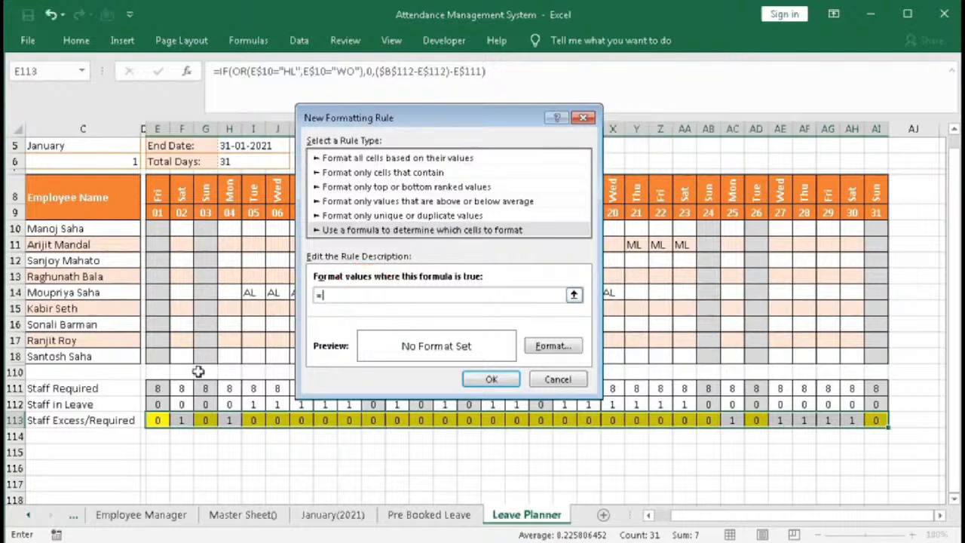
pyautogui.click(156, 420)
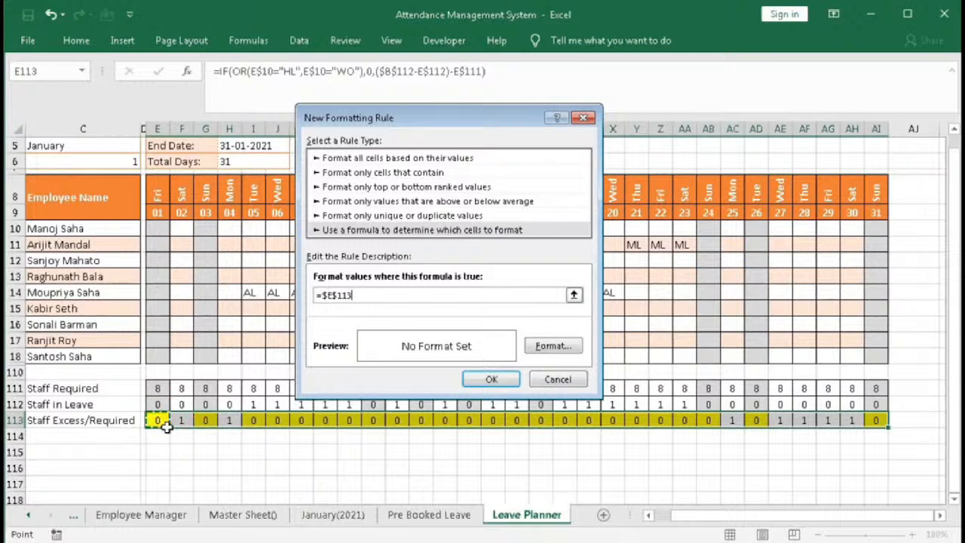
pyautogui.press('F4')
pyautogui.press('F4')
pyautogui.press('F4')
pyautogui.write('>=1')
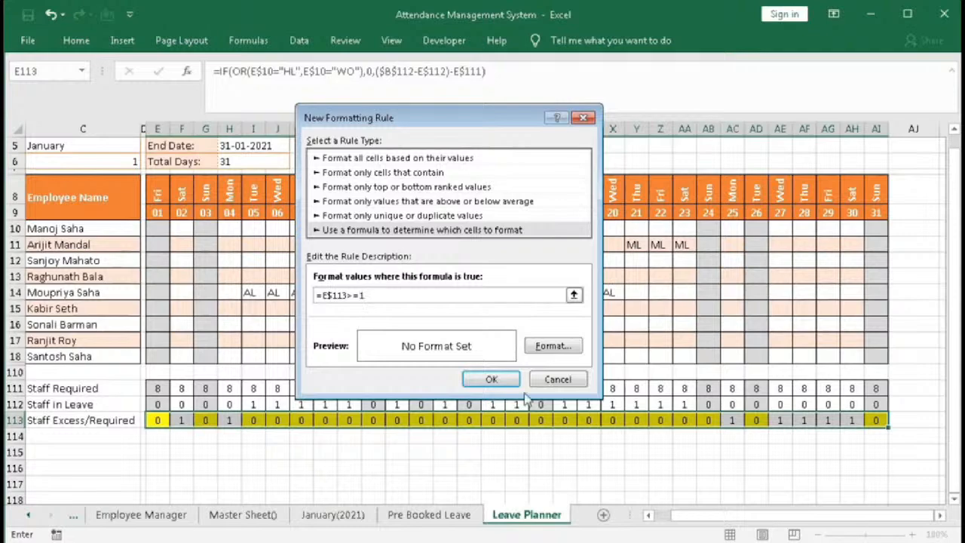
pyautogui.click(551, 345)
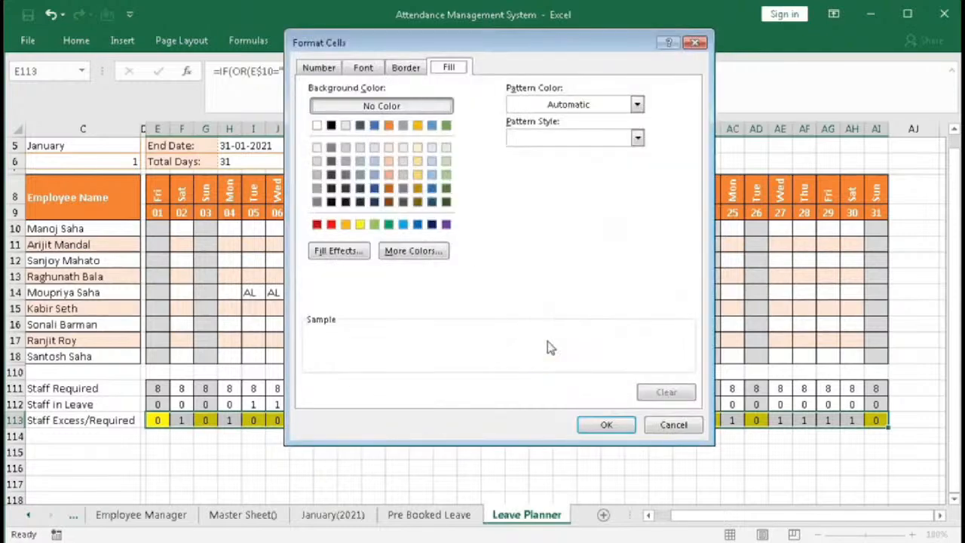
pyautogui.click(446, 126)
pyautogui.click(603, 425)
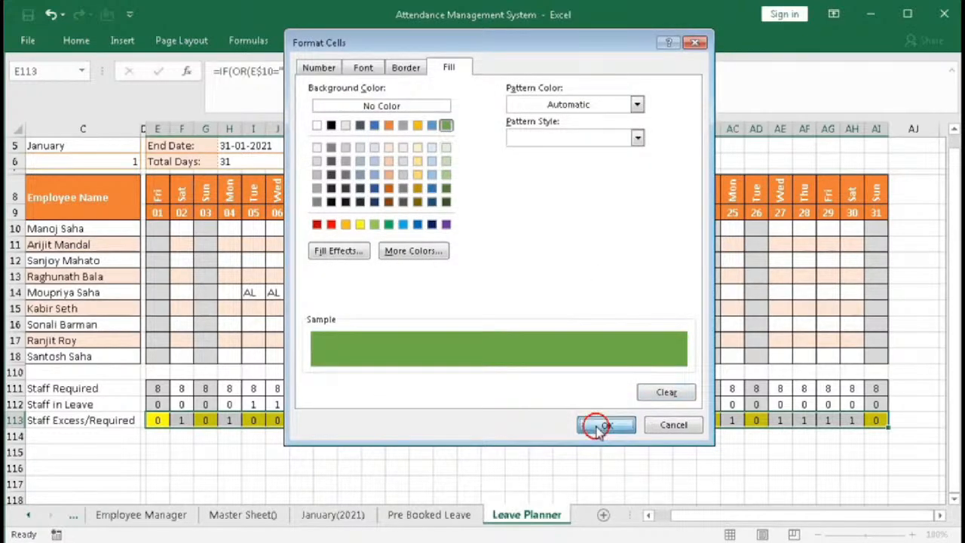
pyautogui.click(512, 386)
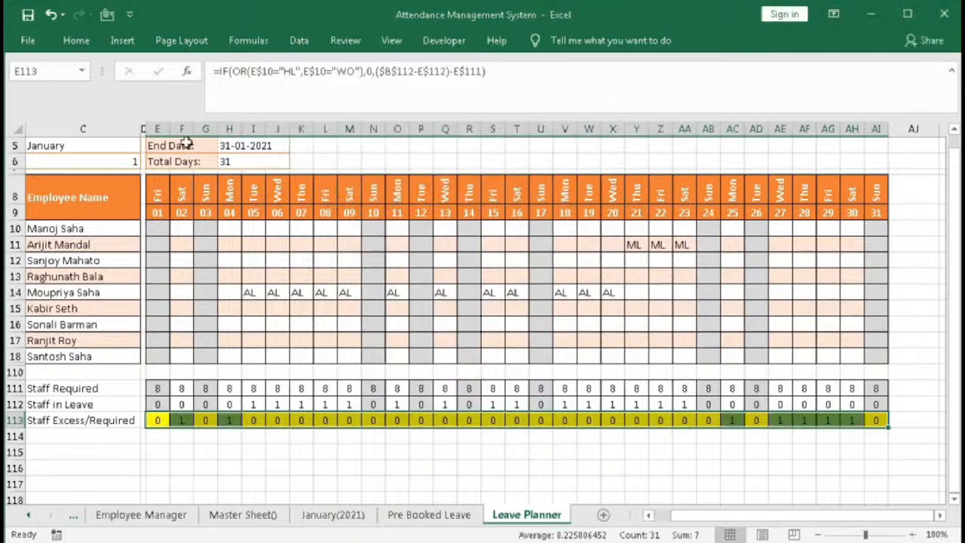
pyautogui.click(76, 40)
pyautogui.click(618, 84)
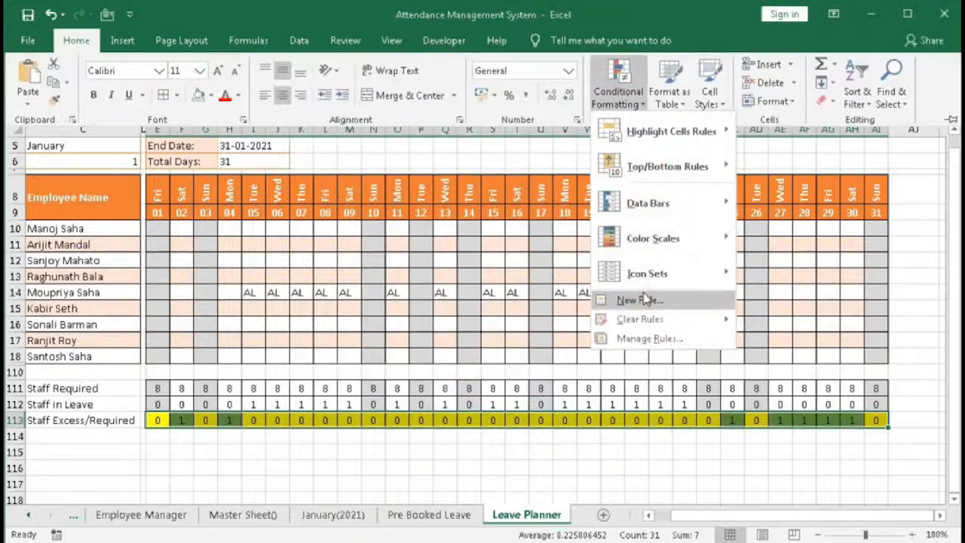
# Step: Add a third formula rule =E$113<=0 with a red fill for row 113
pyautogui.click(640, 299)
pyautogui.click(324, 212)
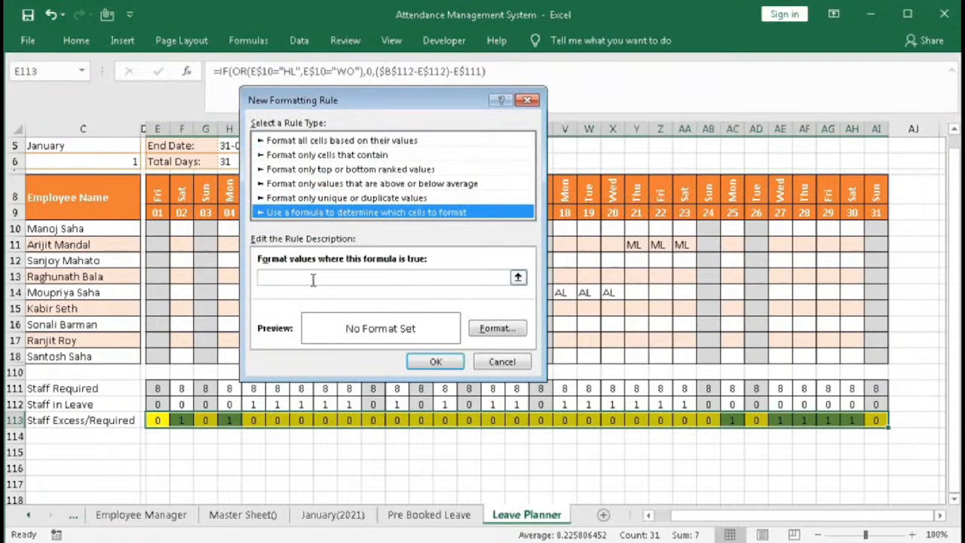
pyautogui.click(312, 277)
pyautogui.write('=')
pyautogui.click(158, 419)
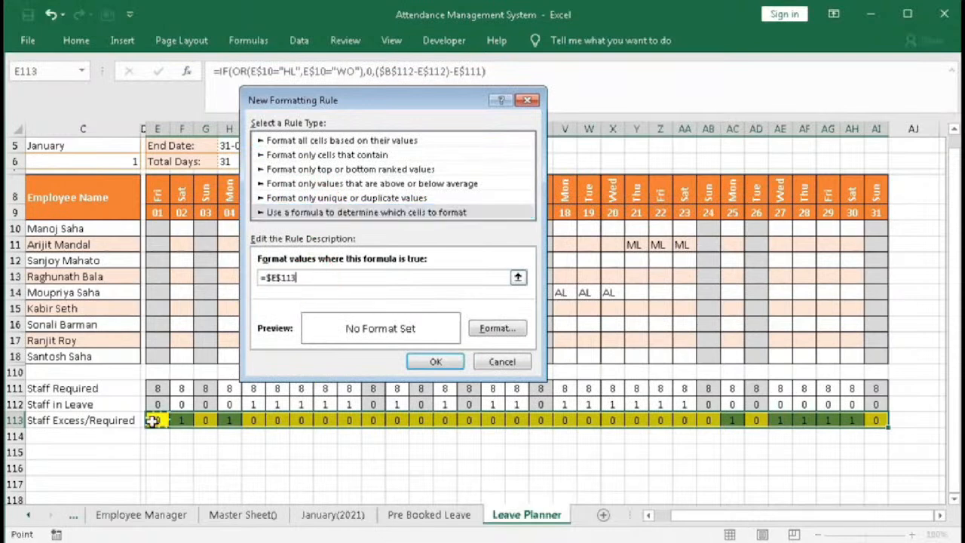
pyautogui.press('F4')
pyautogui.press('F4')
pyautogui.press('F4')
pyautogui.press('F4')
pyautogui.press('F4')
pyautogui.write('<=0')
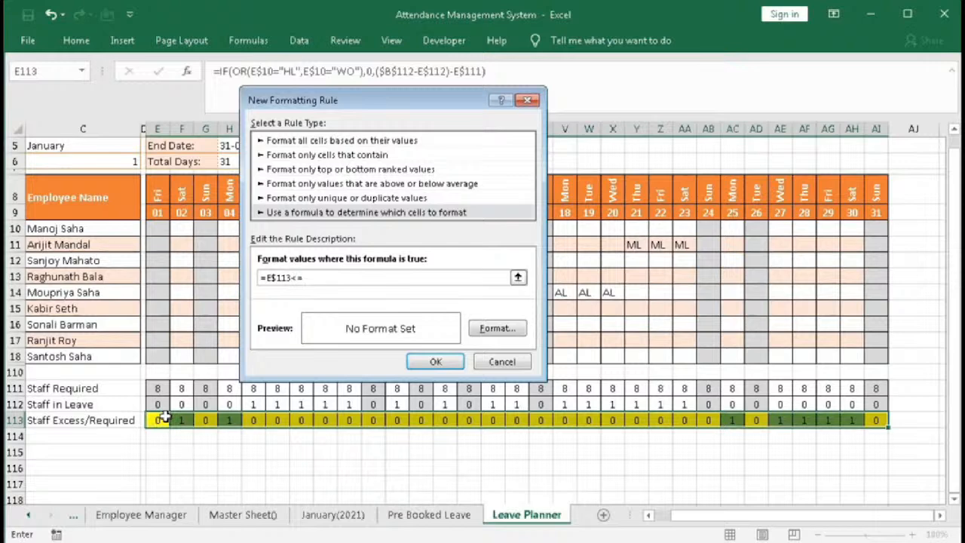
pyautogui.click(497, 328)
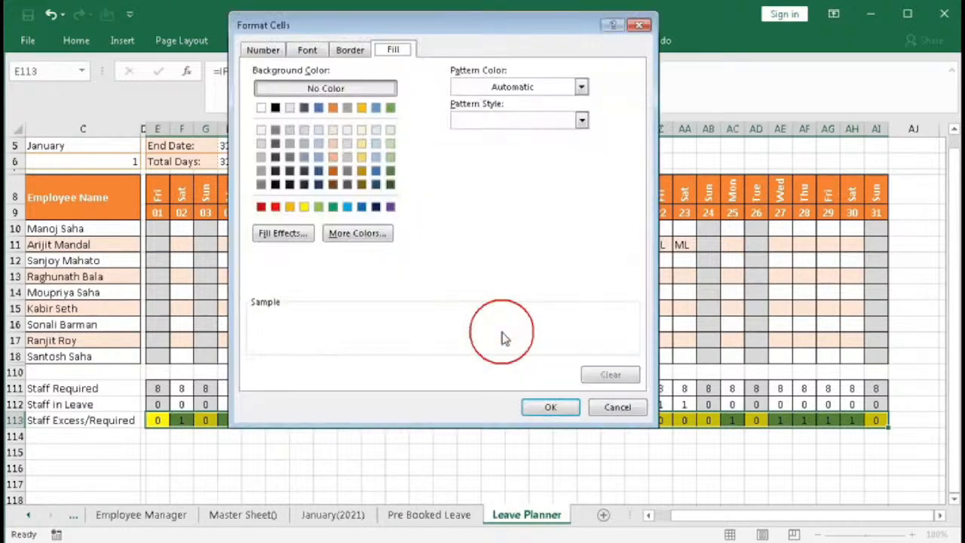
pyautogui.click(276, 207)
pyautogui.click(550, 407)
pyautogui.click(435, 361)
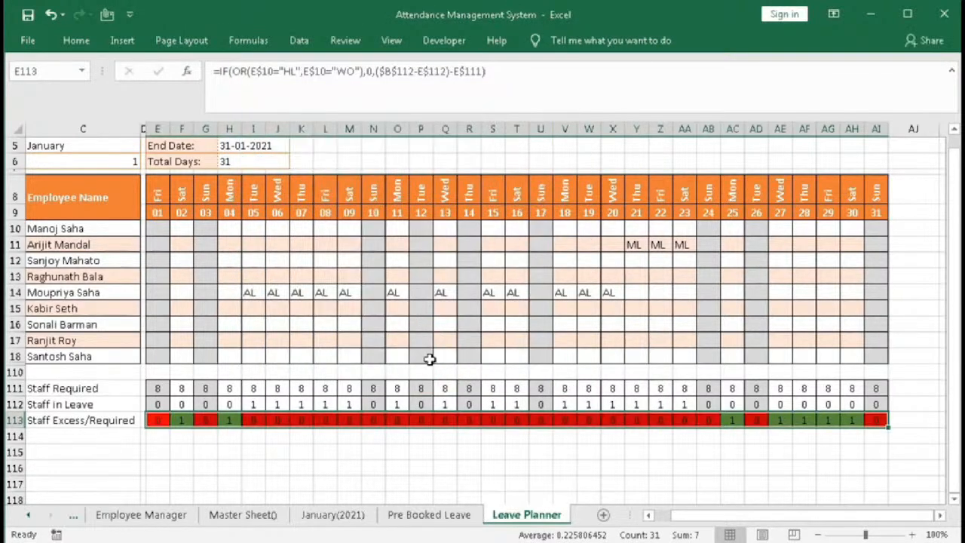
# Step: In Manage Rules, move the weekend/holiday OR rule to the top and apply
pyautogui.click(76, 40)
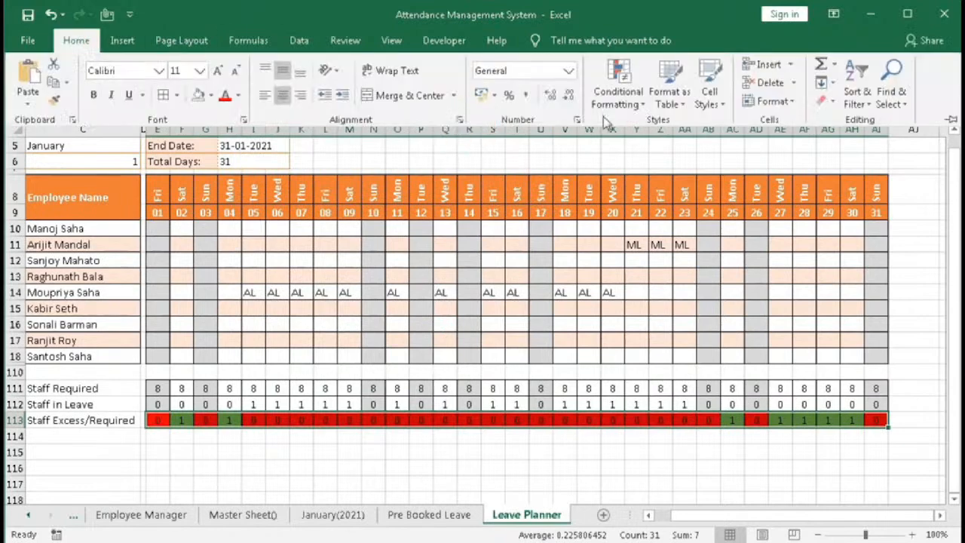
pyautogui.click(618, 91)
pyautogui.click(645, 338)
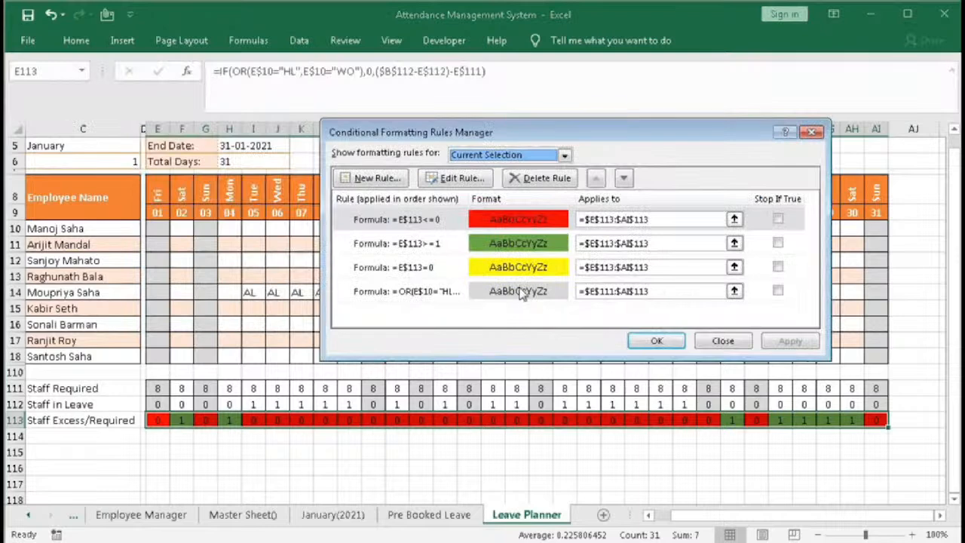
pyautogui.click(519, 292)
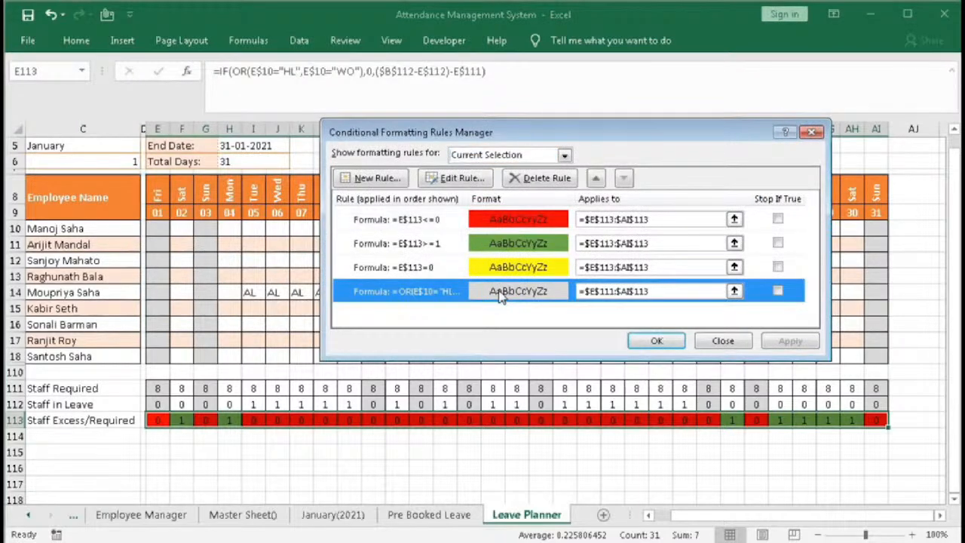
pyautogui.click(595, 178)
pyautogui.click(595, 178)
pyautogui.click(595, 178)
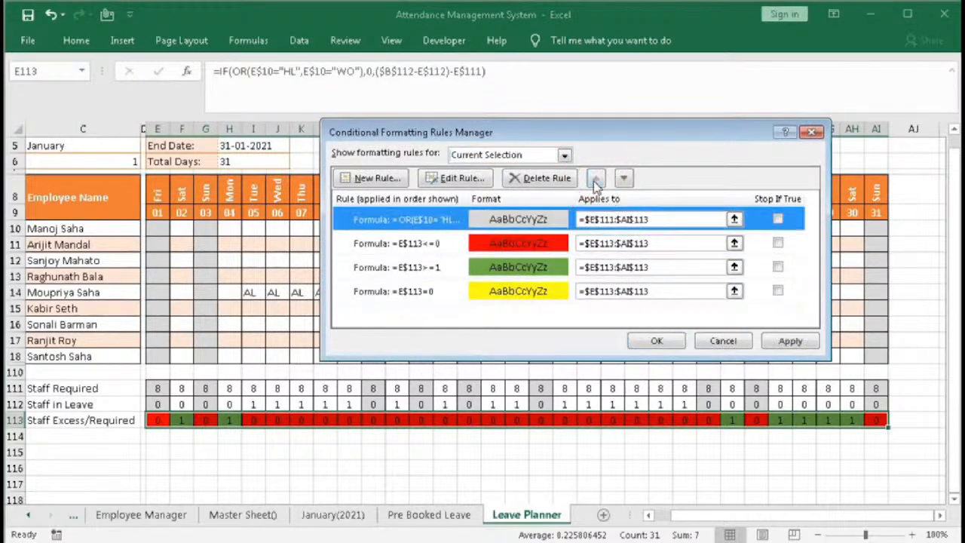
pyautogui.click(788, 340)
pyautogui.click(656, 341)
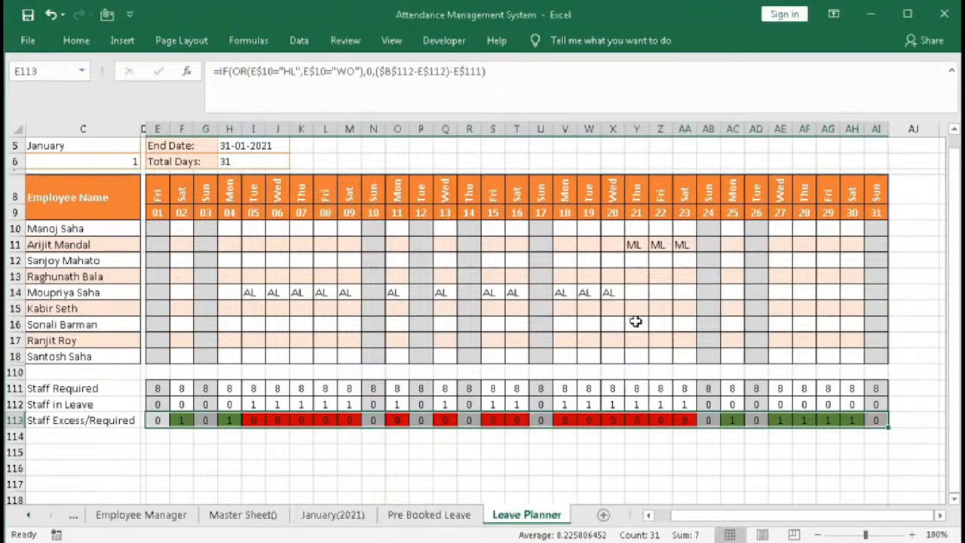
# Step: Select E113 and review its yellow, green and red conditional formatting rules
pyautogui.click(158, 420)
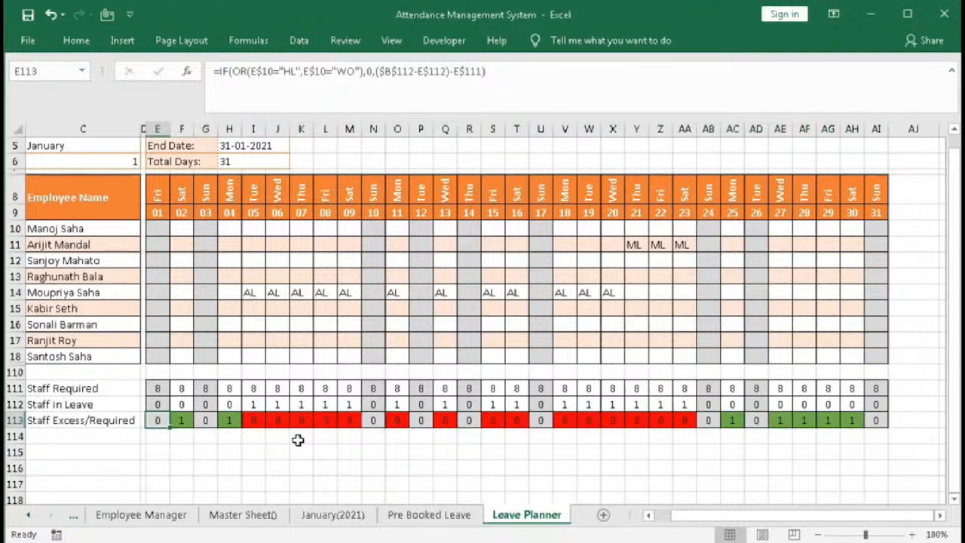
pyautogui.click(75, 40)
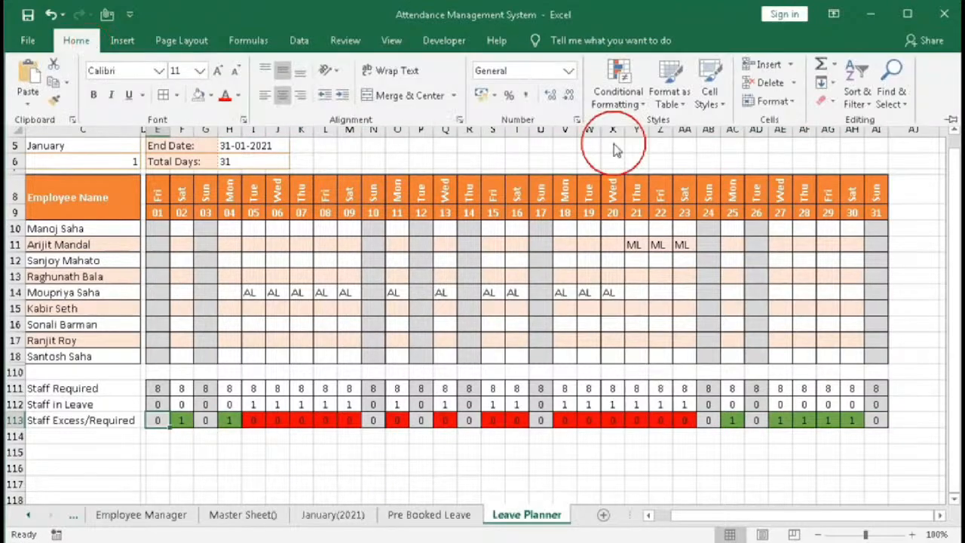
pyautogui.click(618, 87)
pyautogui.click(640, 339)
pyautogui.click(524, 294)
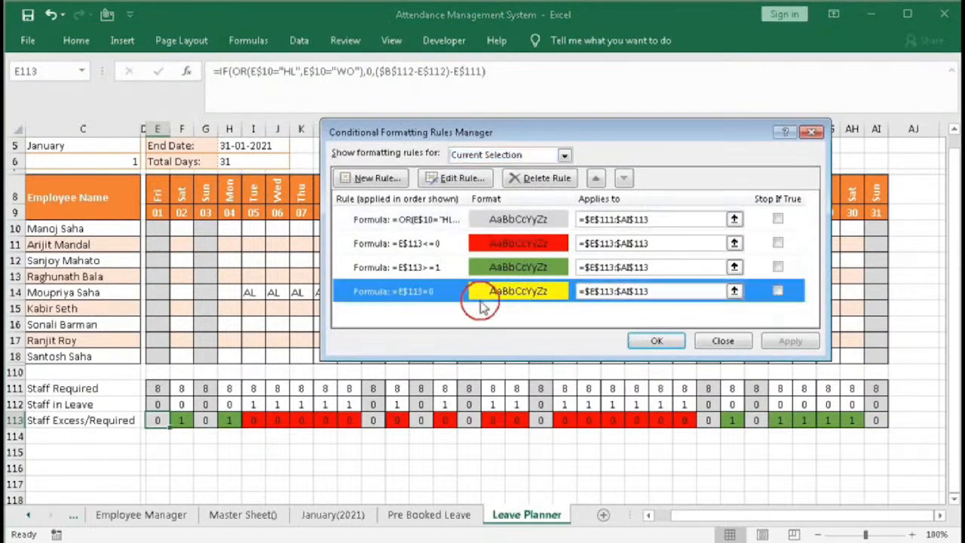
pyautogui.click(429, 269)
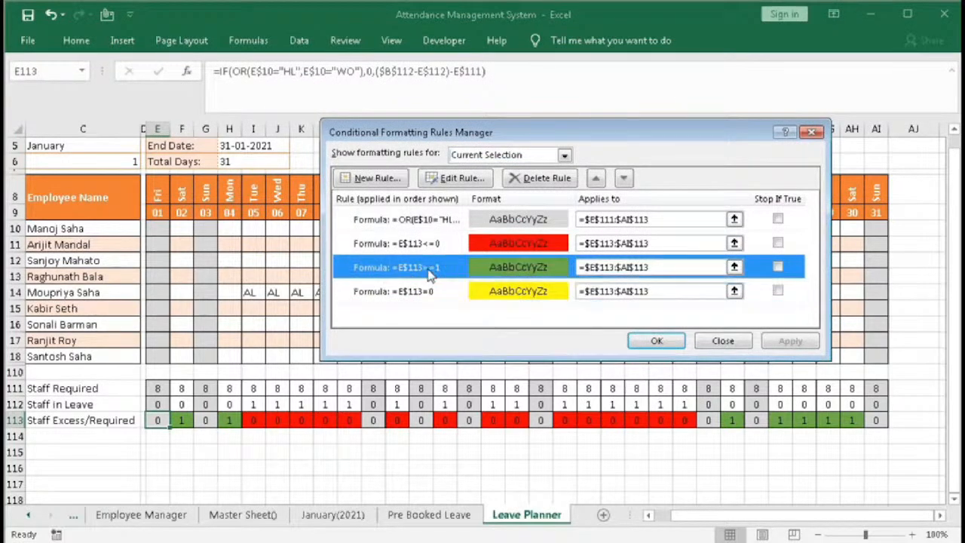
pyautogui.click(430, 251)
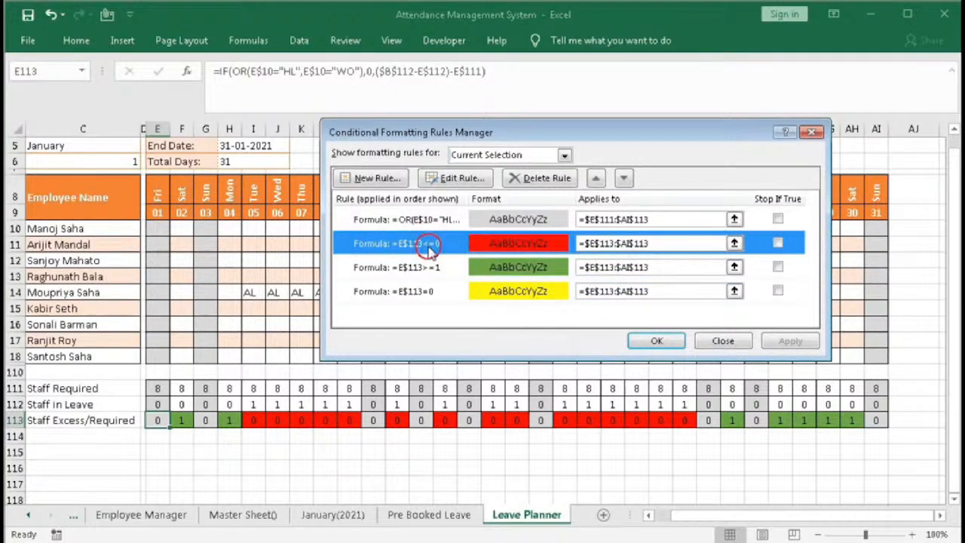
# Step: Edit the red rule to =E$113<0 so only negative values turn red
pyautogui.click(458, 179)
pyautogui.click(481, 283)
pyautogui.write('=')
pyautogui.press('BackSpace')
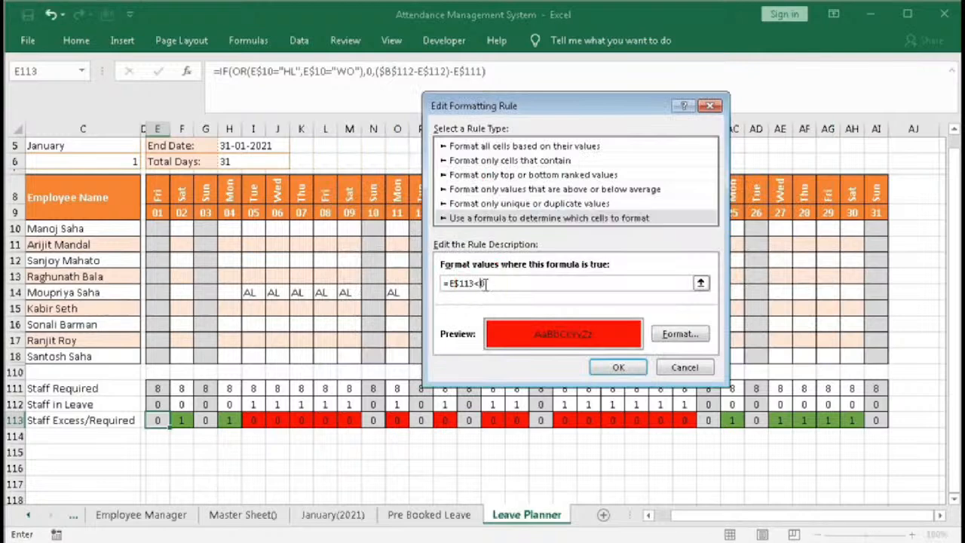
pyautogui.click(618, 367)
pyautogui.click(792, 341)
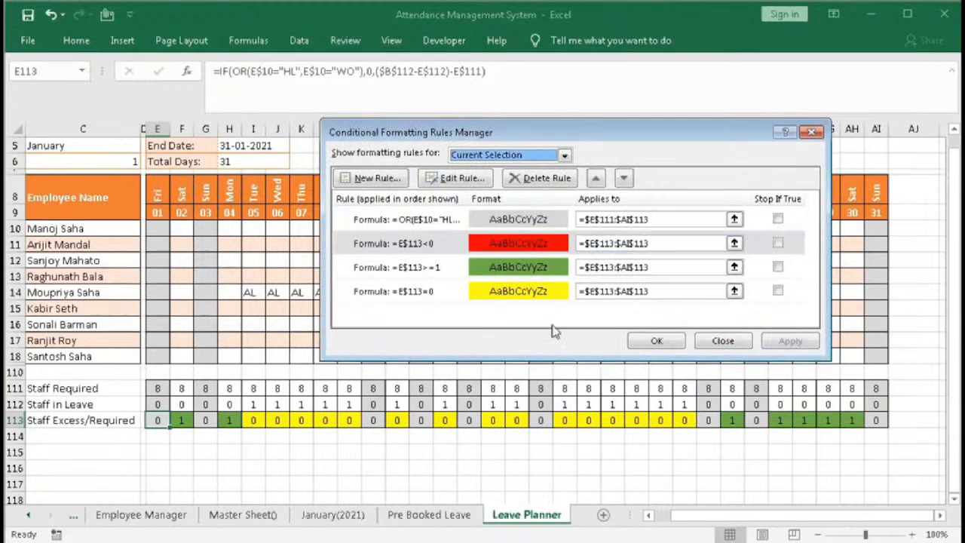
pyautogui.click(495, 271)
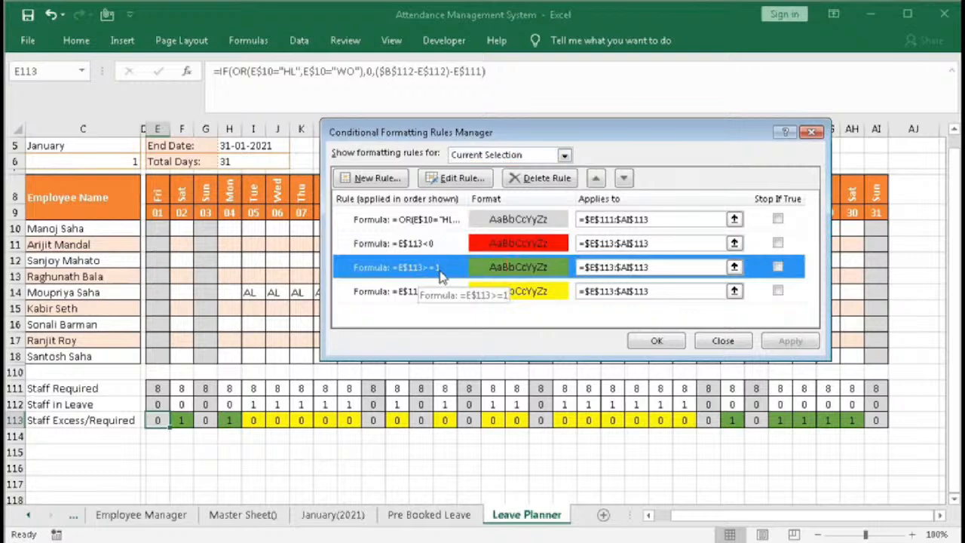
pyautogui.click(658, 341)
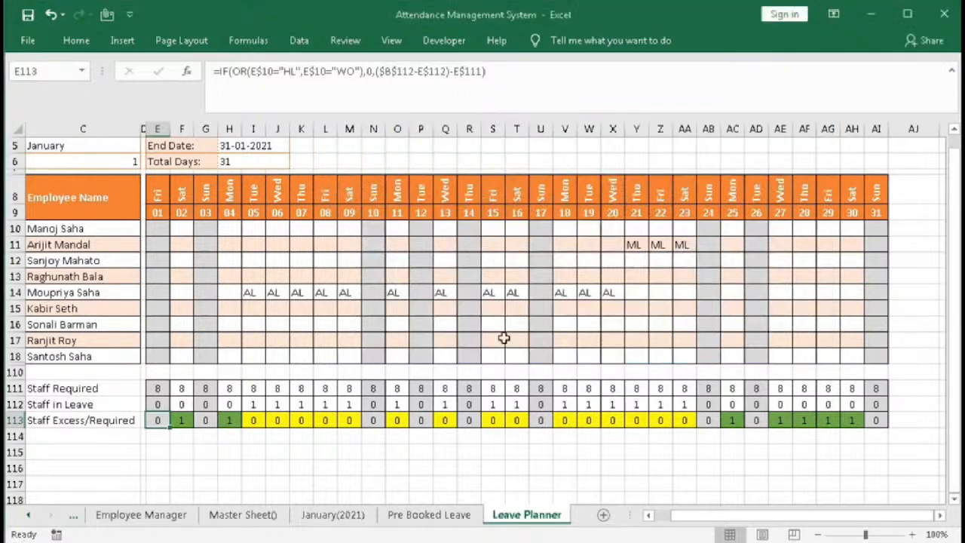
pyautogui.click(452, 392)
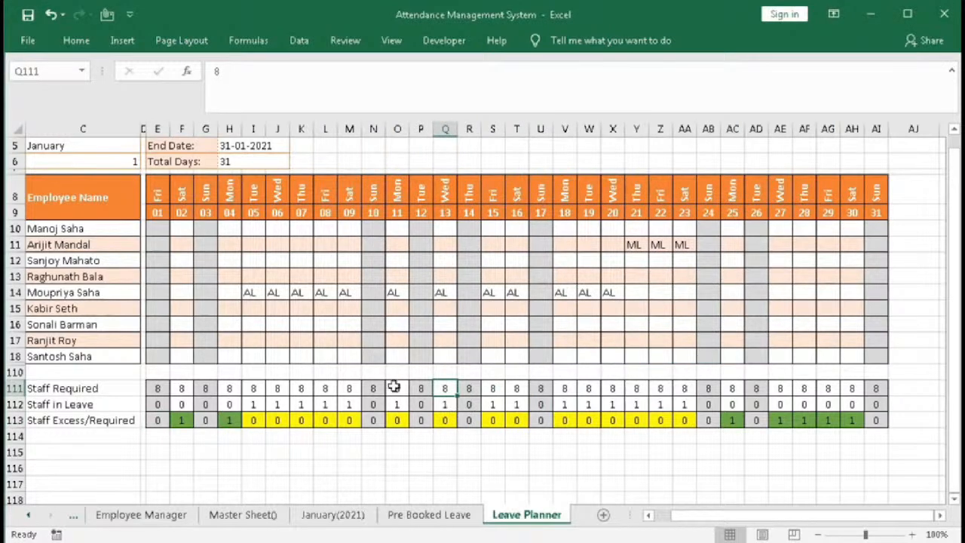
# Step: On Pre Booked Leave, start row 8 with another employee's ID and leave type SL
pyautogui.click(467, 514)
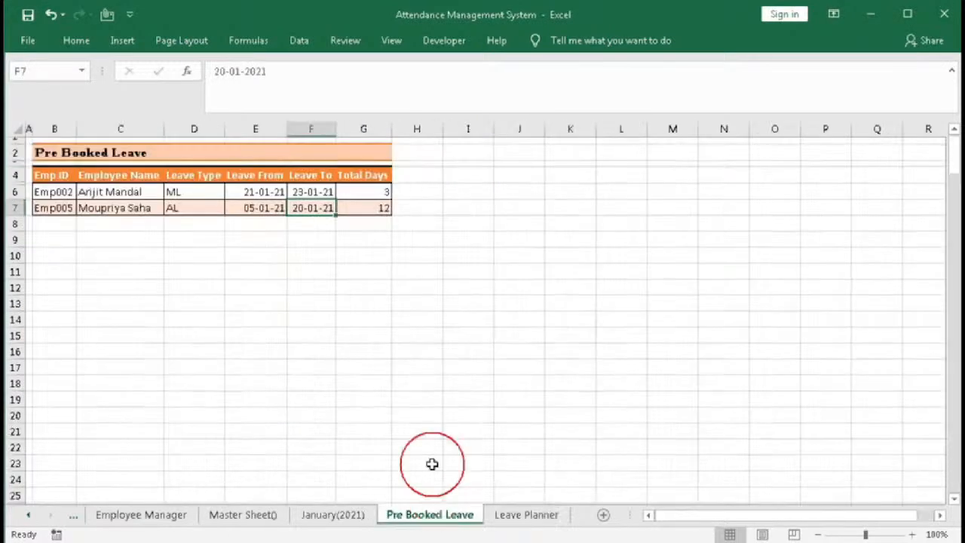
pyautogui.click(58, 227)
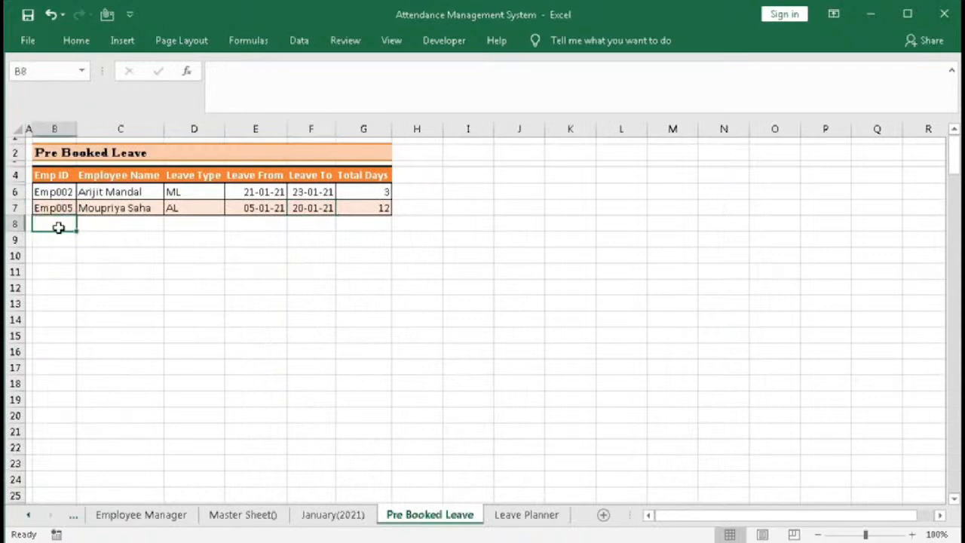
pyautogui.write('Emp007')
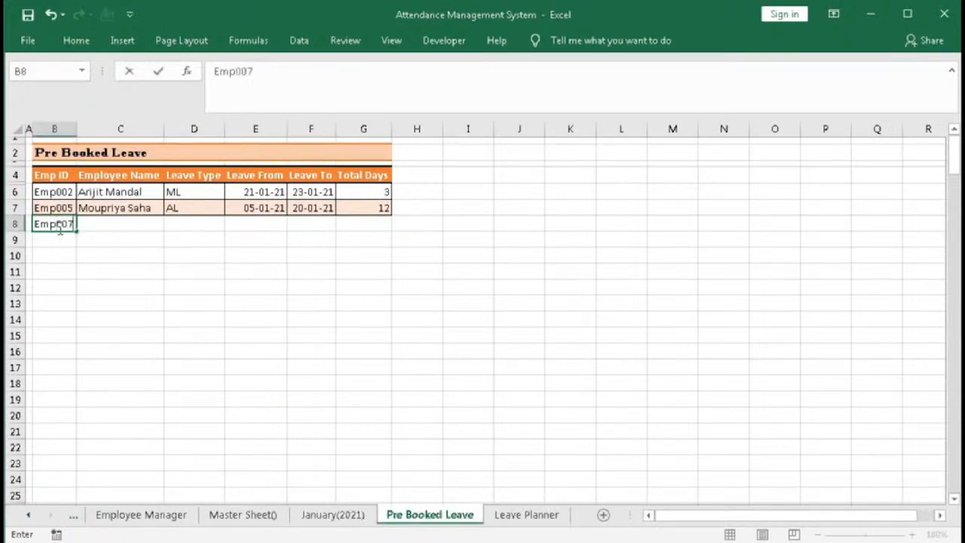
pyautogui.press('Tab')
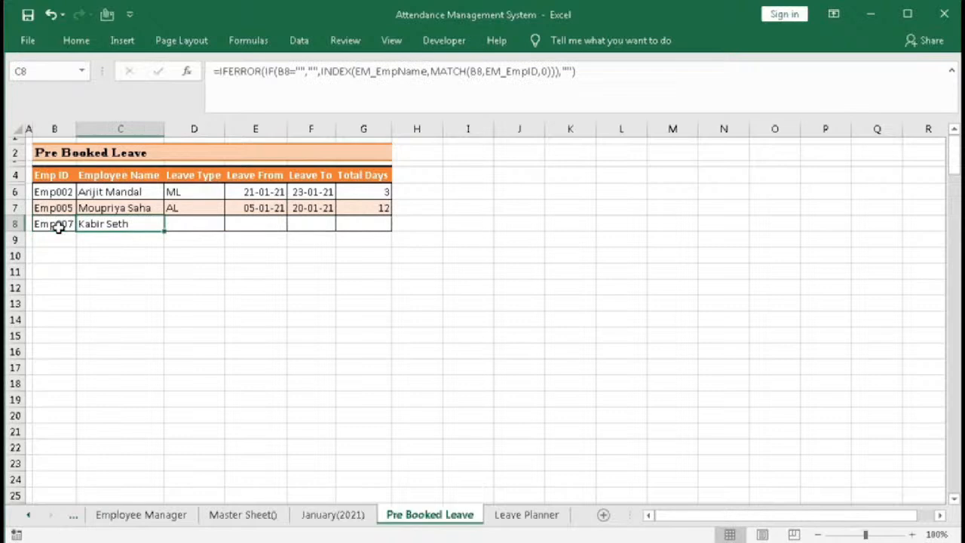
pyautogui.click(194, 228)
pyautogui.click(233, 225)
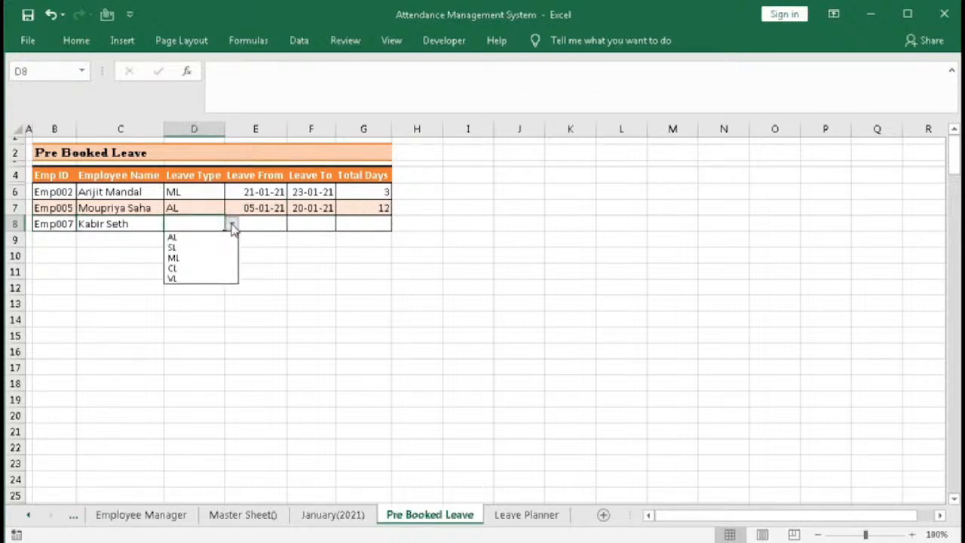
pyautogui.click(186, 249)
# Step: Set Leave From and Leave To to 06-01-21, check Total Days is 1, and return to Leave Planner
pyautogui.click(260, 227)
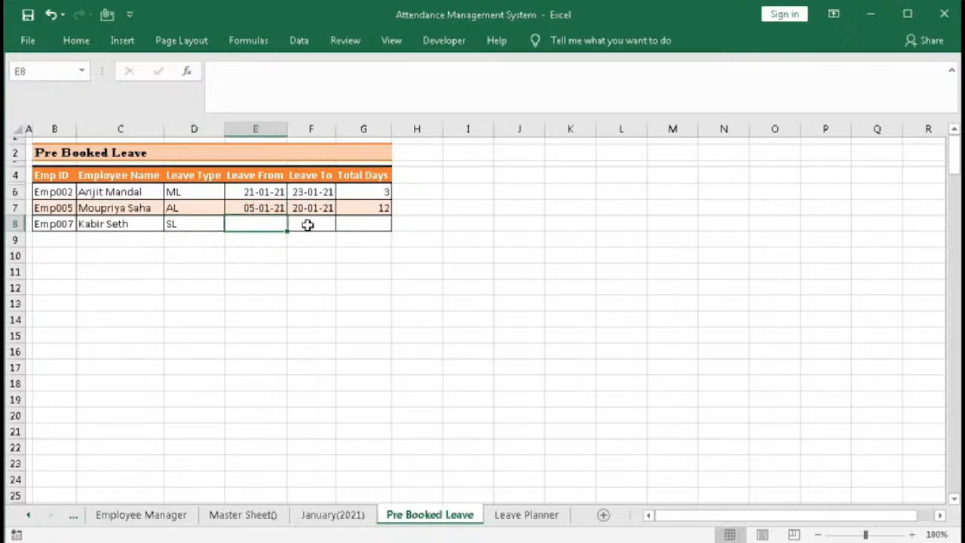
pyautogui.write('6')
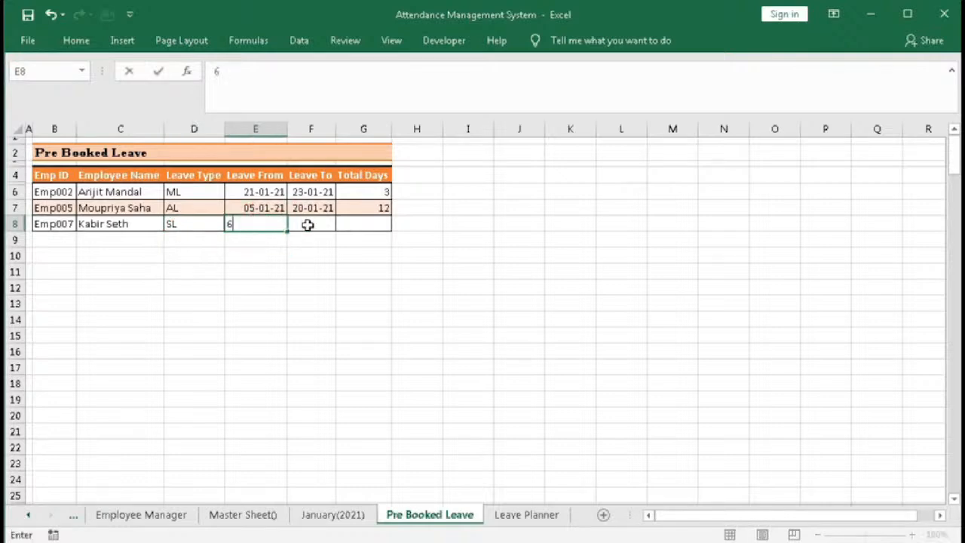
pyautogui.write('-01-')
pyautogui.write('21')
pyautogui.press('Tab')
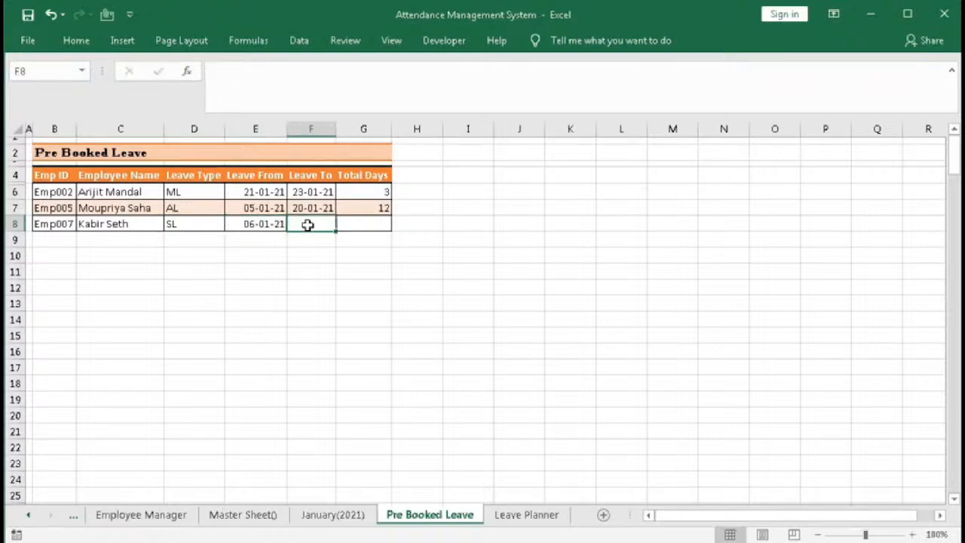
pyautogui.write('6')
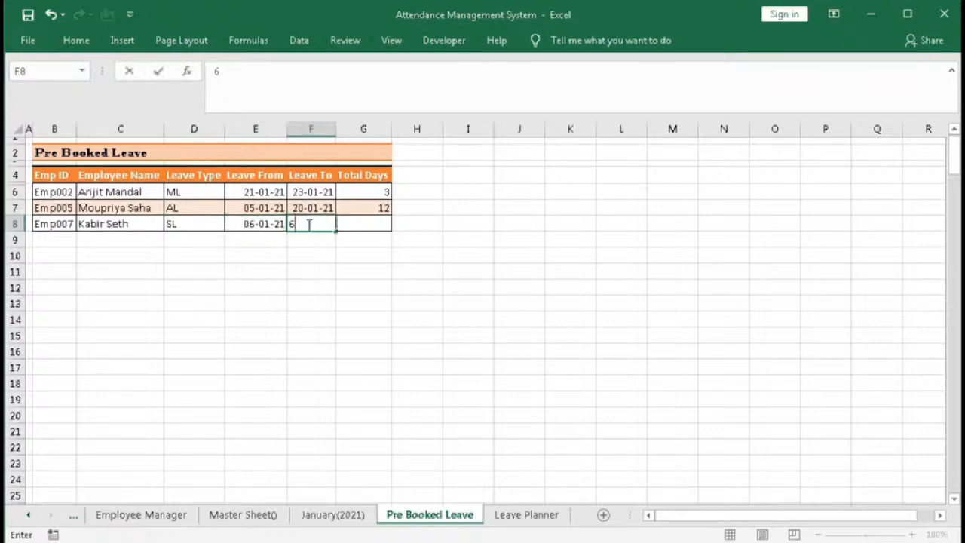
pyautogui.write('1-21')
pyautogui.press('Tab')
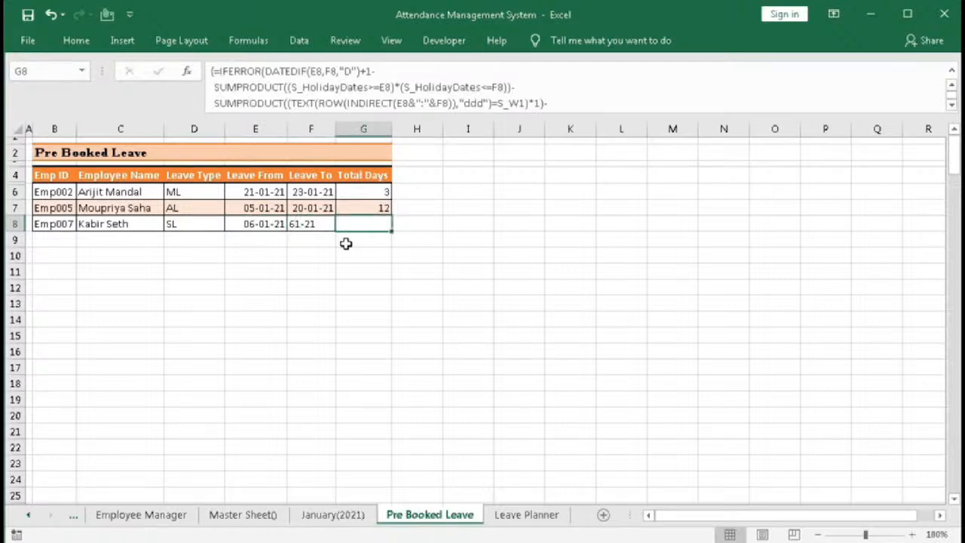
pyautogui.doubleClick(297, 224)
pyautogui.write('-')
pyautogui.press('Return')
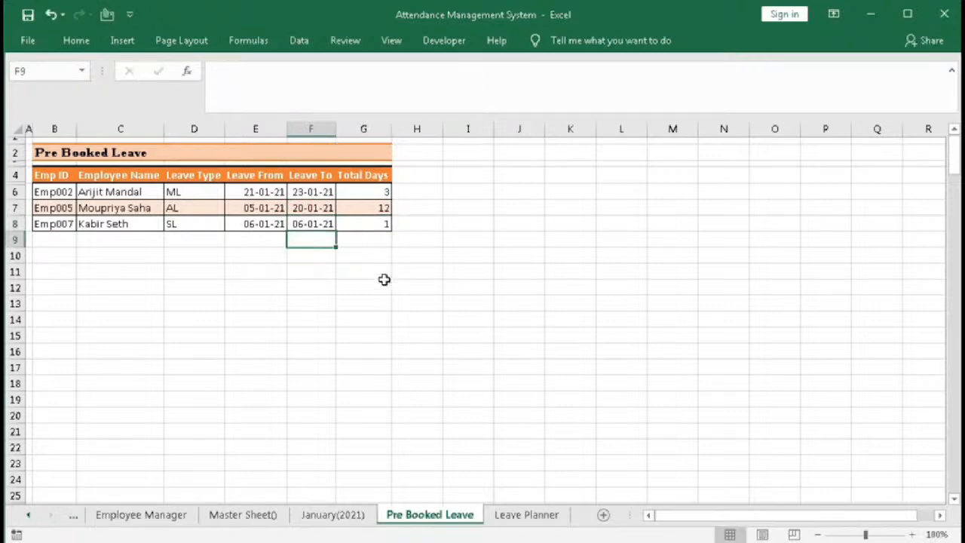
pyautogui.click(370, 226)
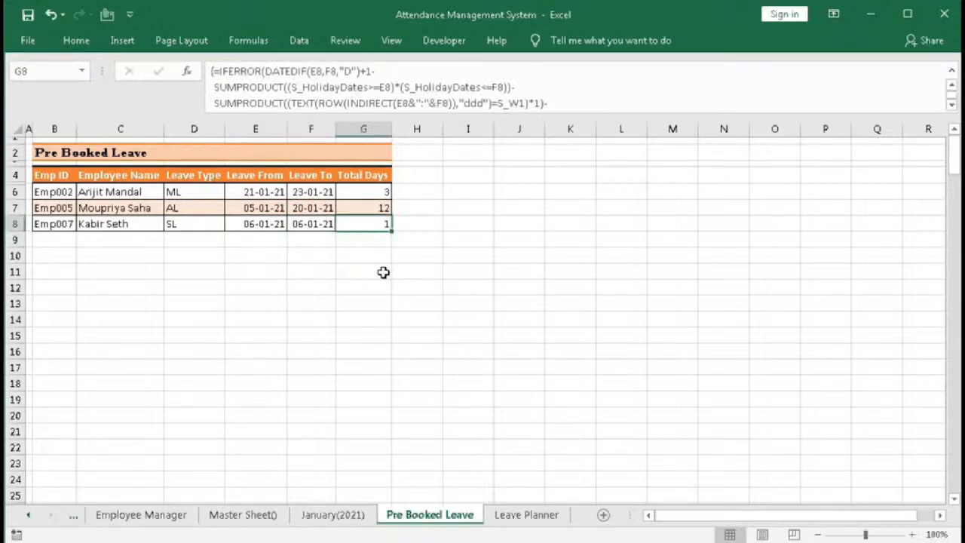
pyautogui.click(515, 517)
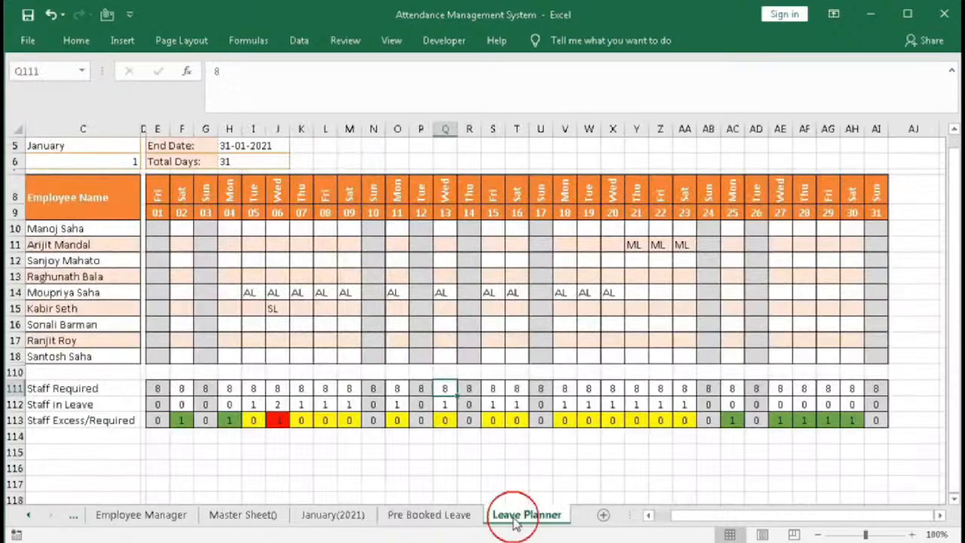
# Step: Inspect the SL entry in J15 and scroll to the daily staffing totals near row 110
pyautogui.click(276, 308)
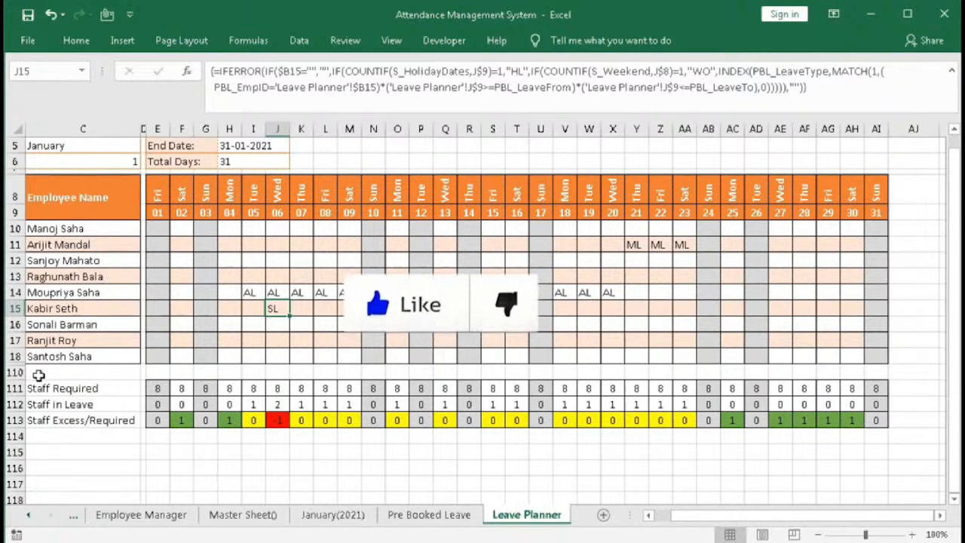
pyautogui.moveTo(682, 516); pyautogui.dragTo(666, 516)
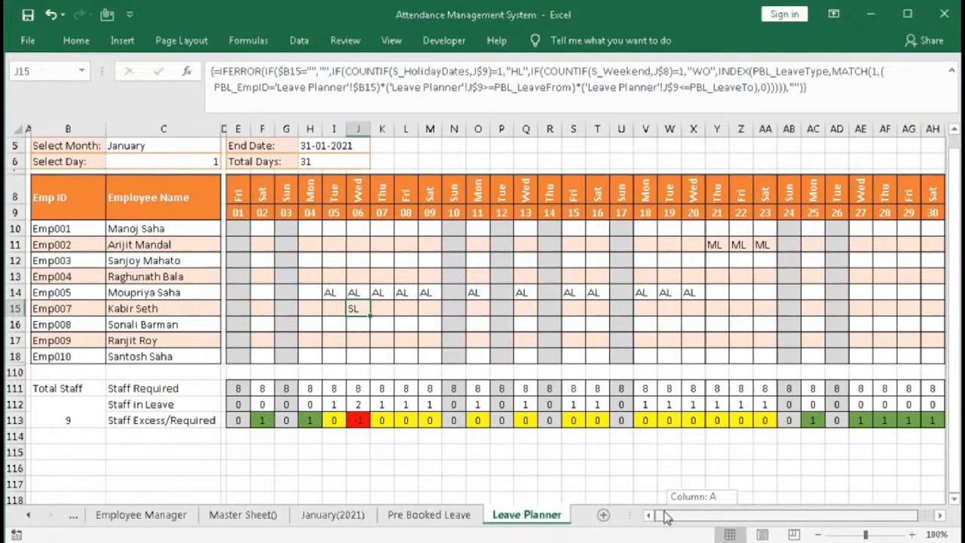
pyautogui.click(49, 376)
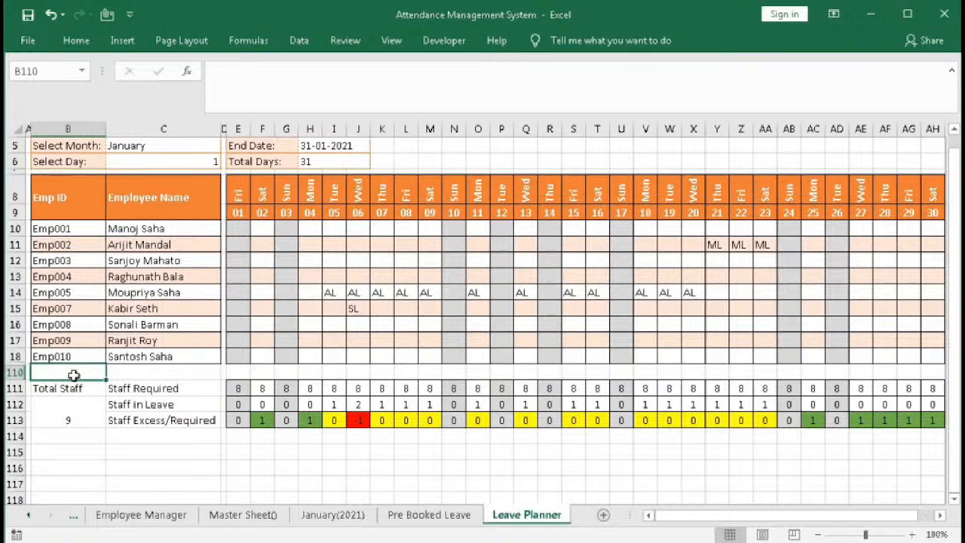
# Step: Change the month in C5 to February and scroll right to confirm the calendar ends at 28
pyautogui.scroll(1, 487, 344)
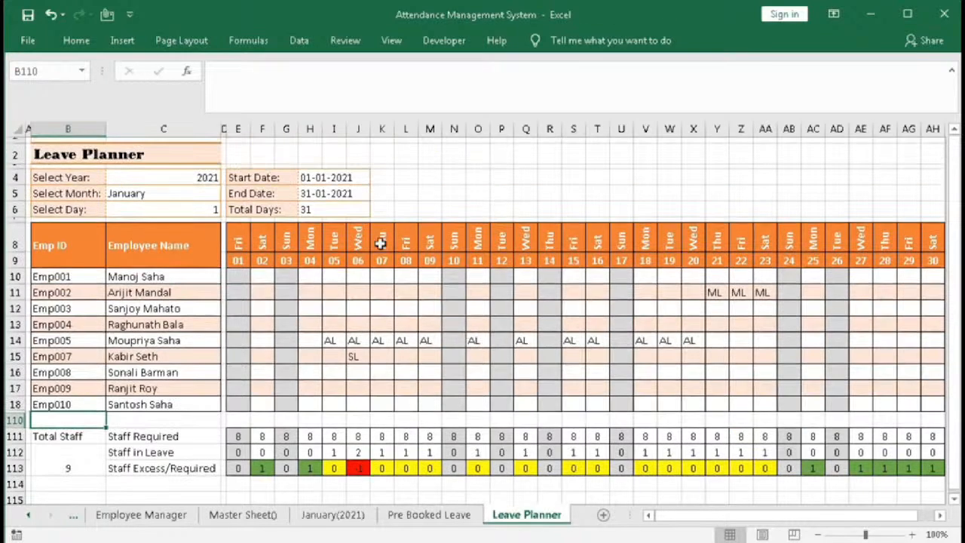
pyautogui.click(208, 193)
pyautogui.click(228, 193)
pyautogui.click(185, 215)
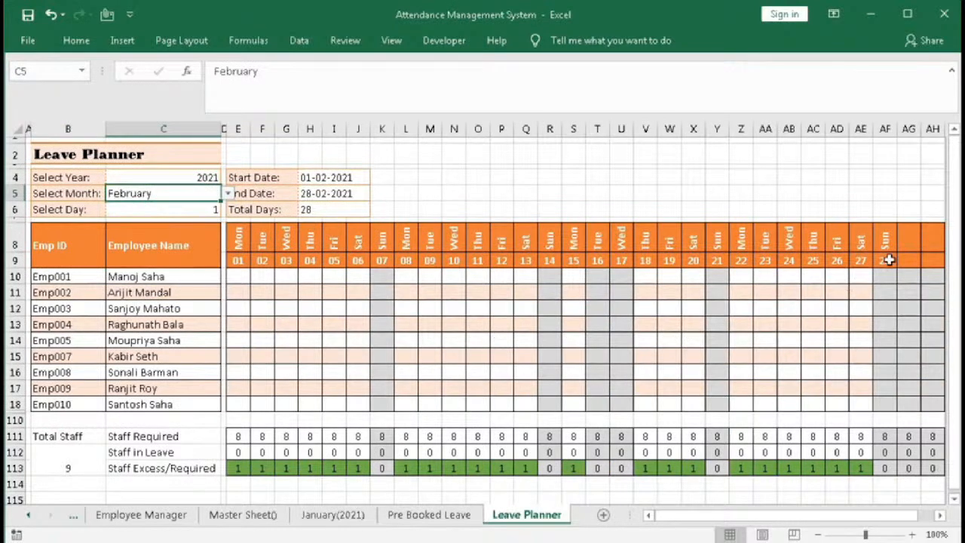
pyautogui.click(940, 515)
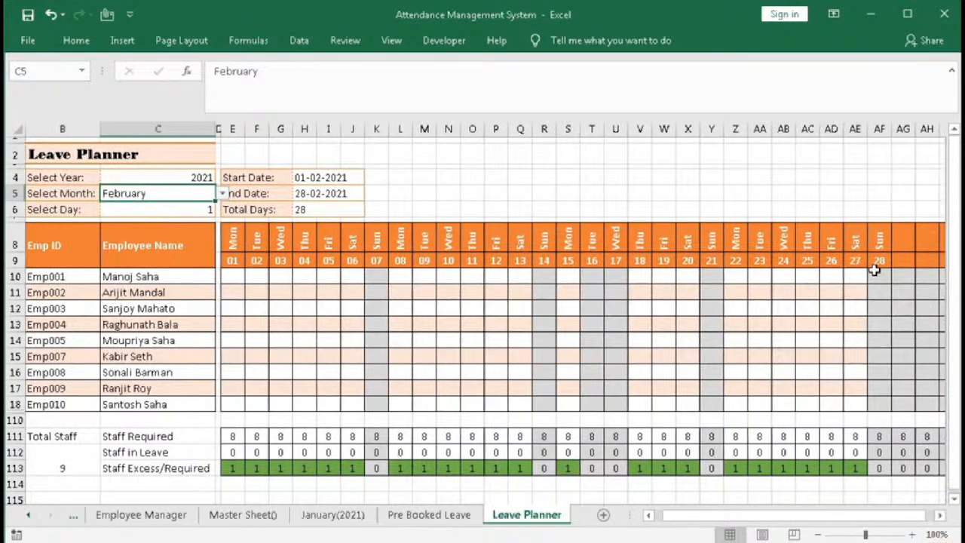
pyautogui.click(939, 515)
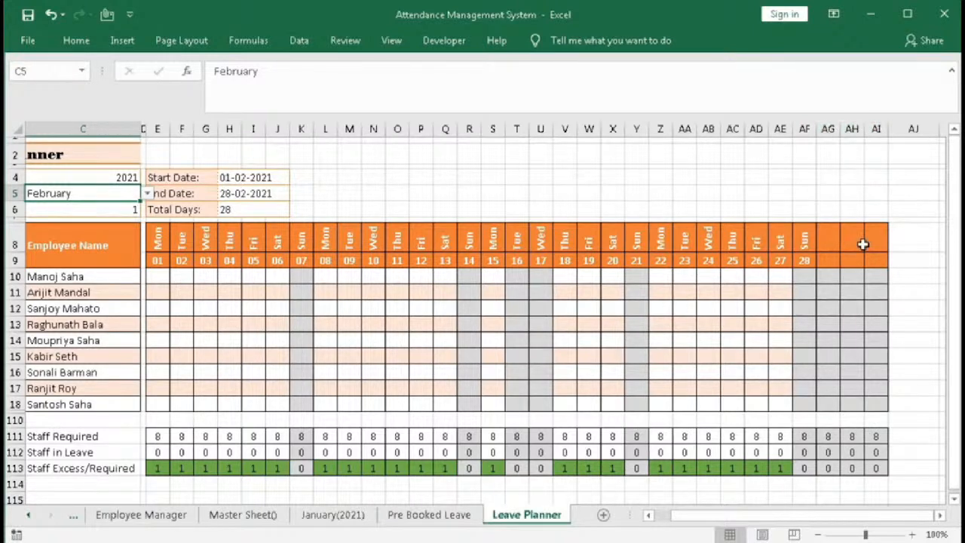
pyautogui.moveTo(722, 520); pyautogui.dragTo(654, 512)
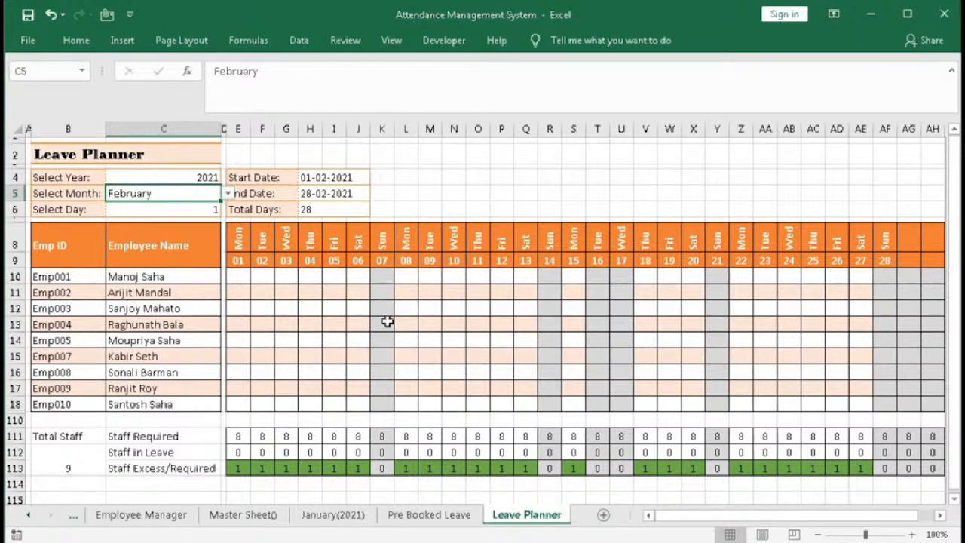
pyautogui.hotkey('alt', 'F11')
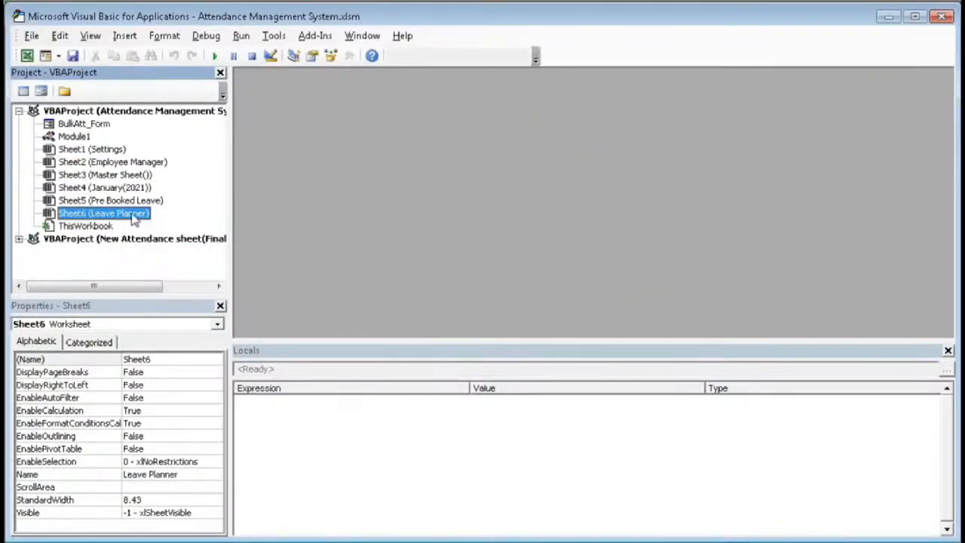
# Step: Paste the hide/unhide code into a Worksheet_Change procedure on Sheet6 (Leave Planner), then return to Excel
pyautogui.doubleClick(91, 216)
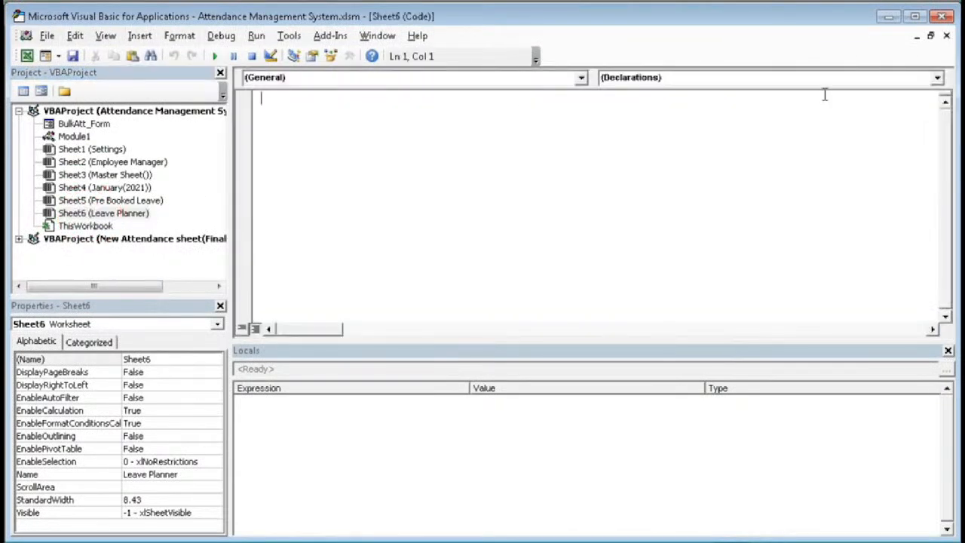
pyautogui.click(581, 78)
pyautogui.click(381, 103)
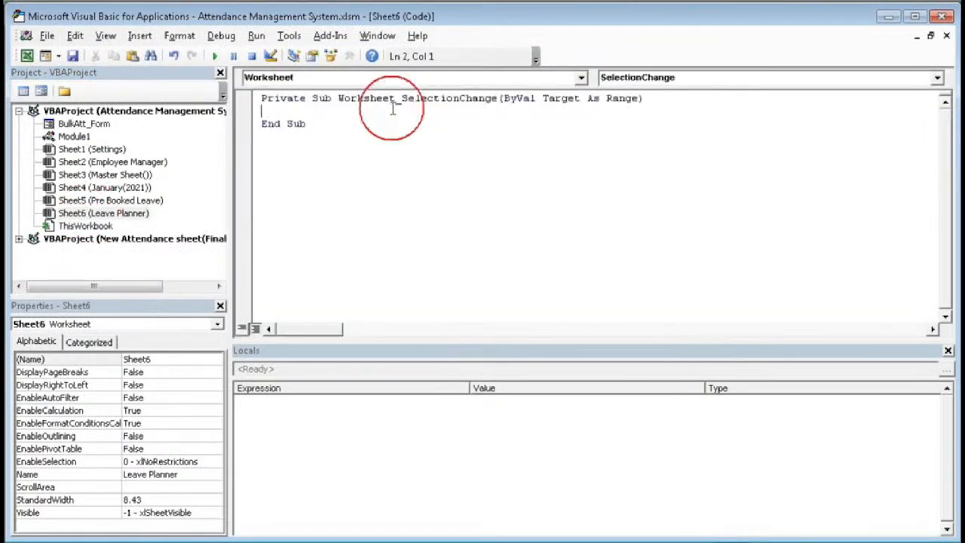
pyautogui.click(937, 78)
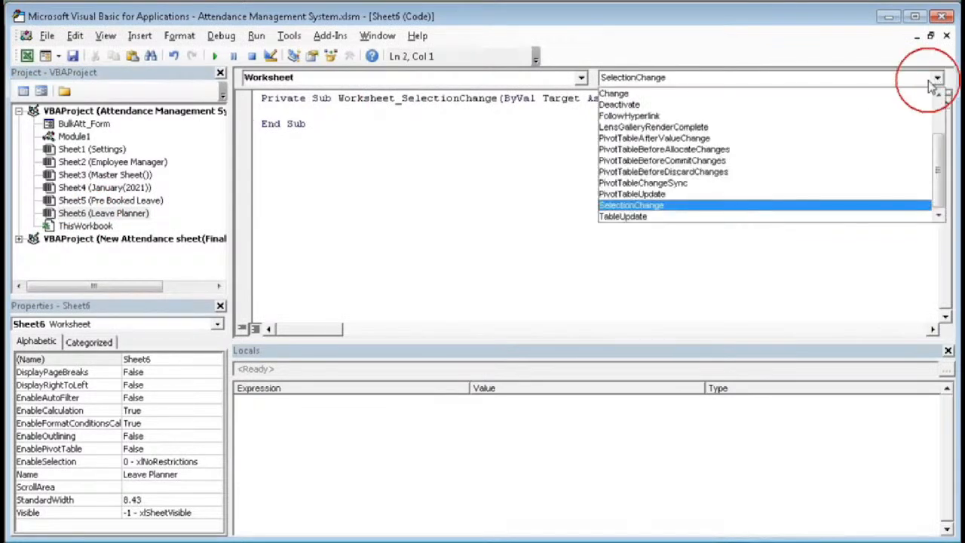
pyautogui.click(655, 95)
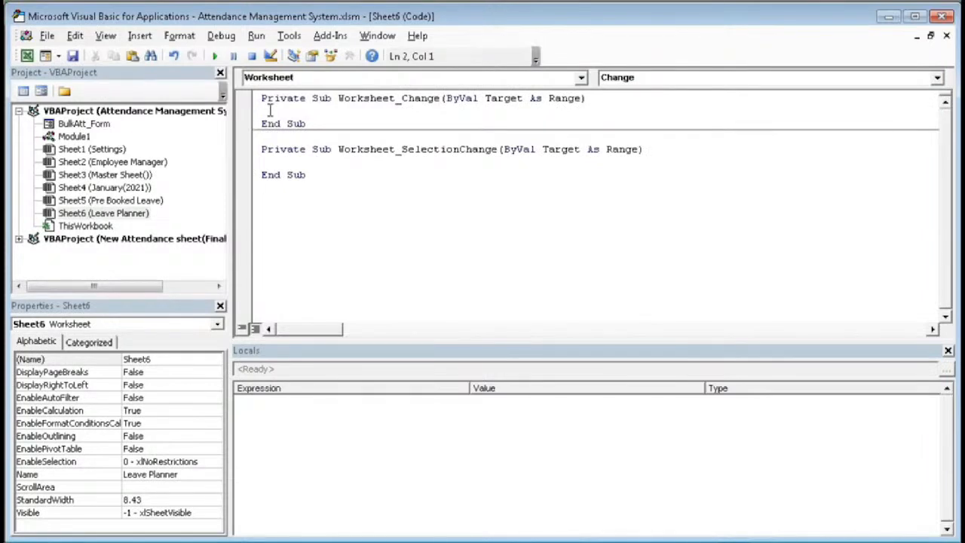
pyautogui.hotkey('ctrl', 'v')
pyautogui.click(317, 174)
pyautogui.scroll(3, 320, 176)
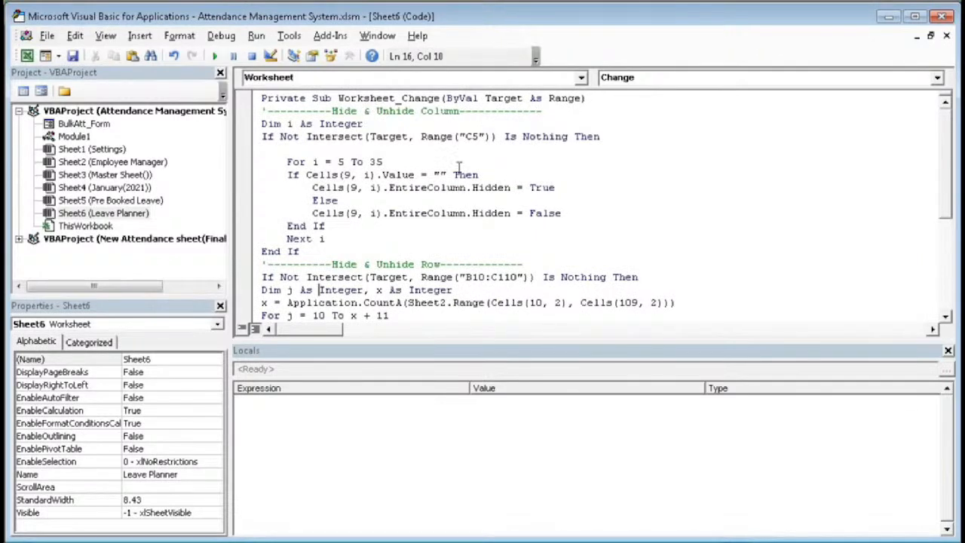
pyautogui.hotkey('alt', 'F11')
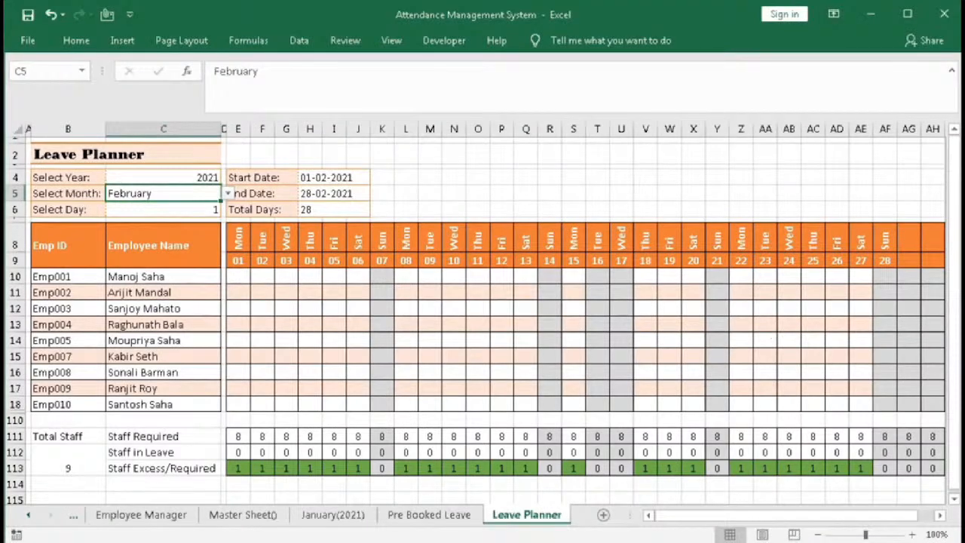
pyautogui.hotkey('alt', 'F11')
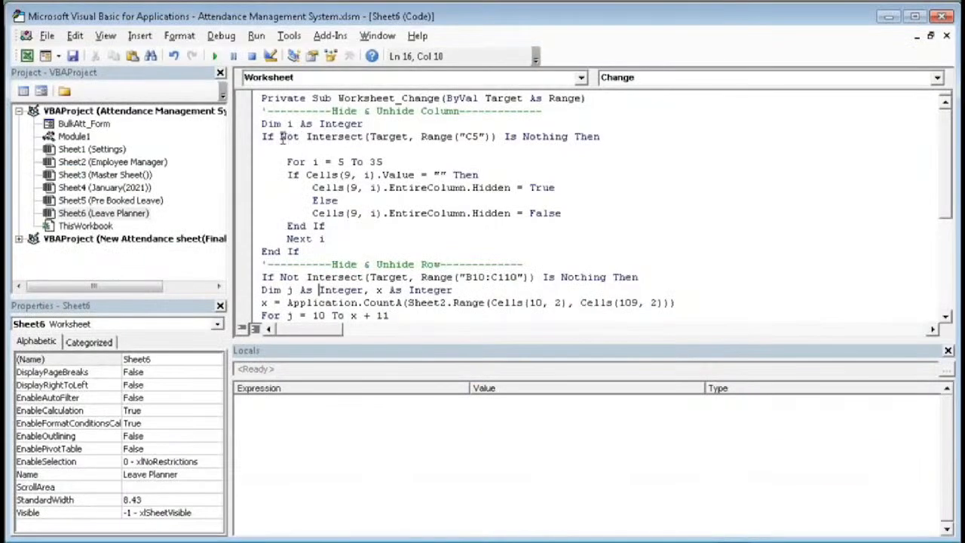
pyautogui.moveTo(262, 123); pyautogui.dragTo(400, 120)
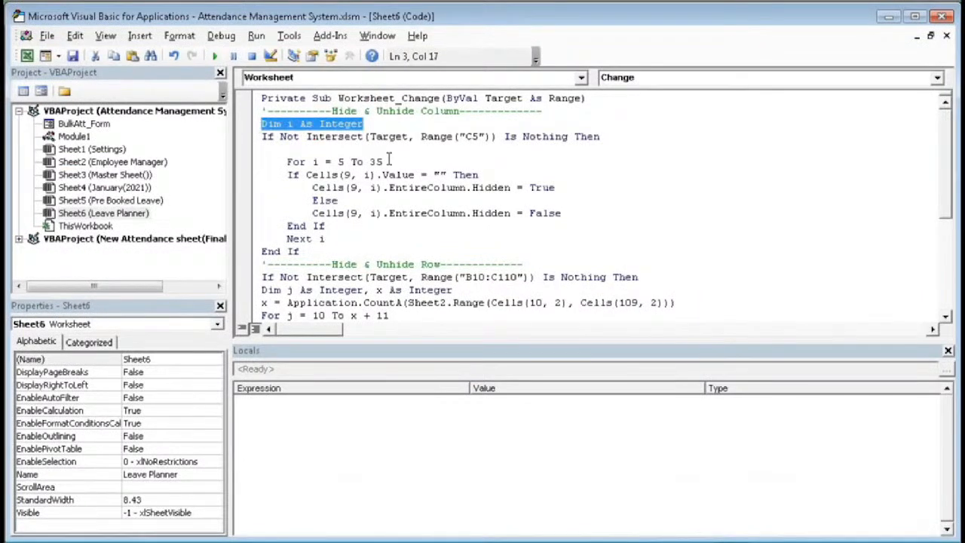
pyautogui.moveTo(263, 138); pyautogui.dragTo(411, 138)
pyautogui.click(417, 137)
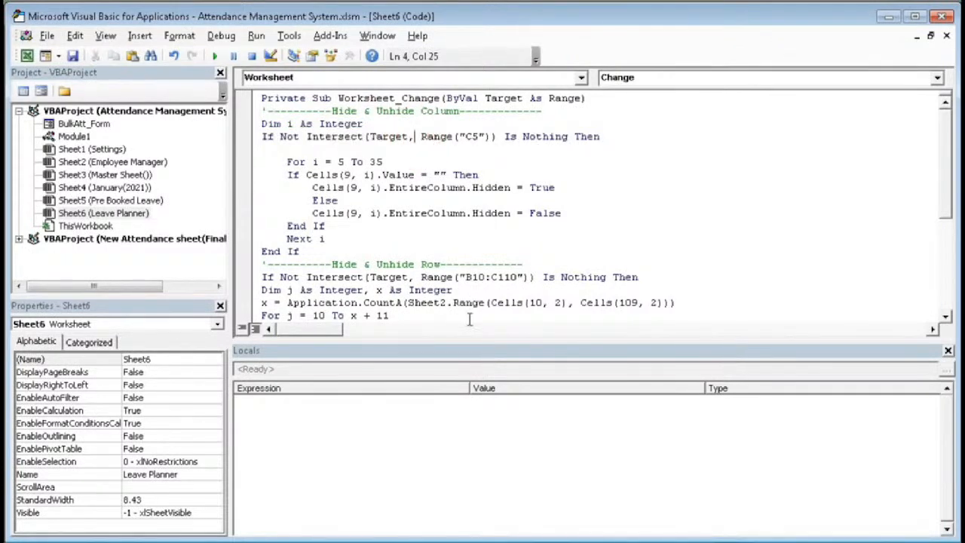
pyautogui.hotkey('alt', 'F11')
pyautogui.moveTo(287, 161); pyautogui.dragTo(383, 163)
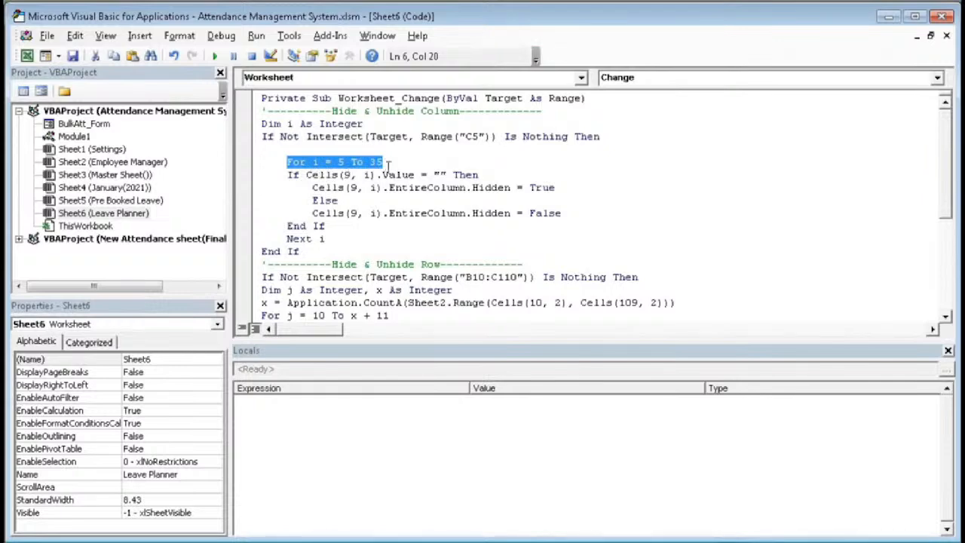
pyautogui.hotkey('alt', 'F11')
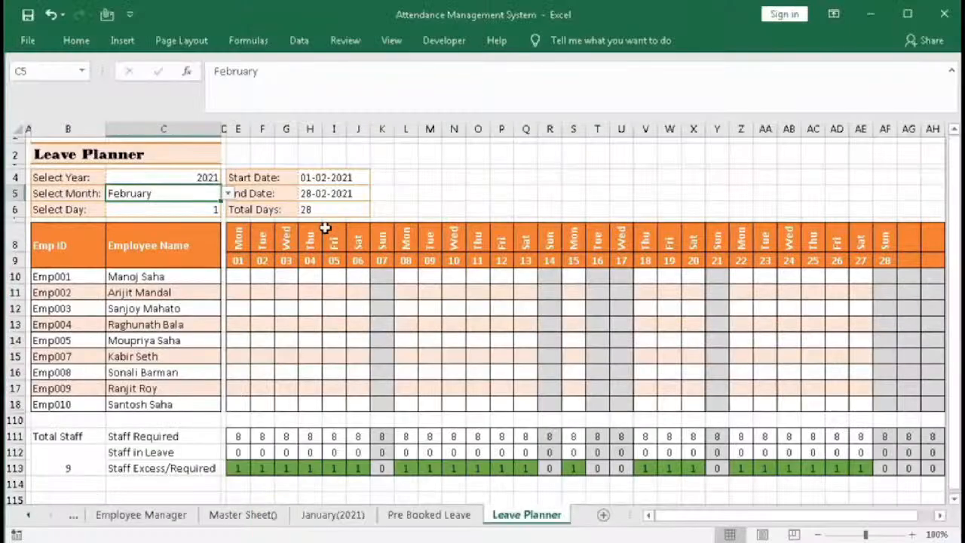
pyautogui.click(243, 264)
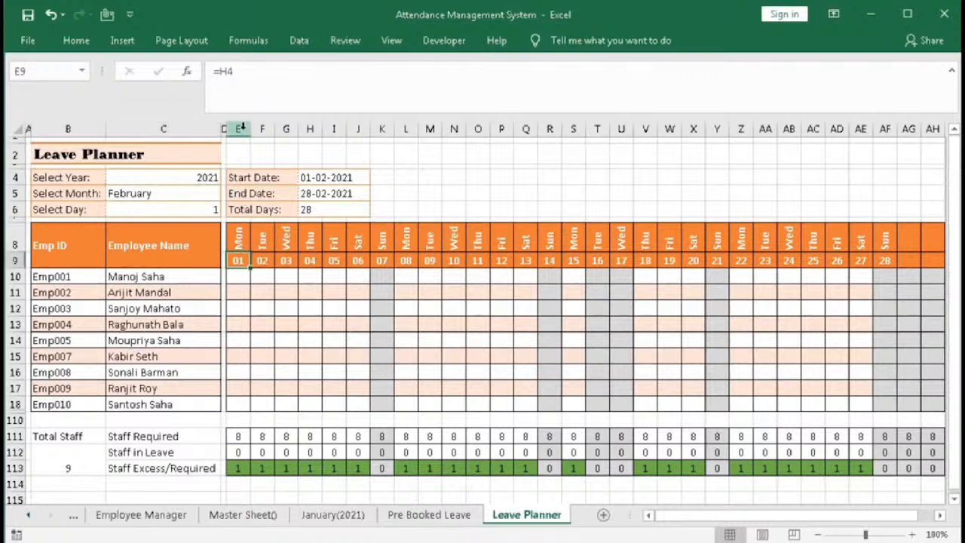
pyautogui.click(939, 515)
pyautogui.click(940, 516)
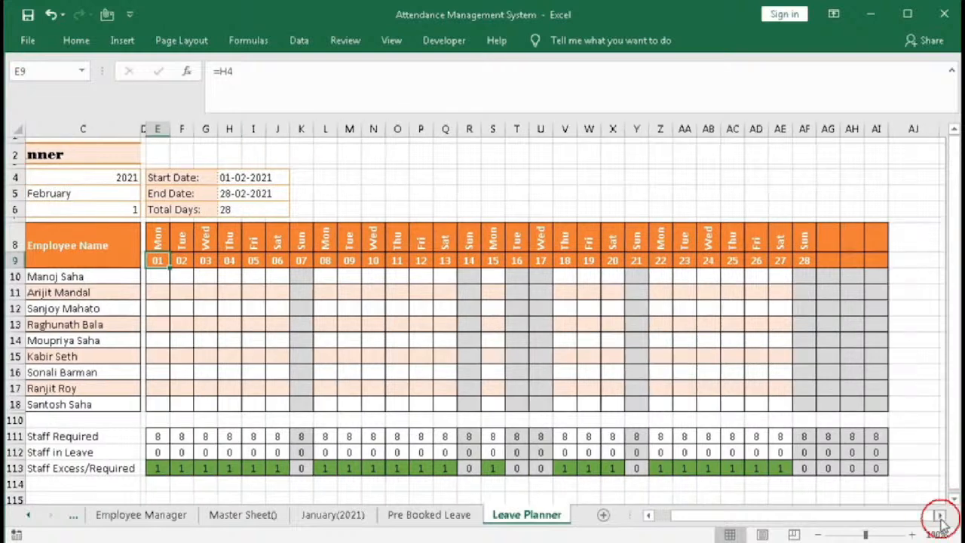
pyautogui.click(876, 128)
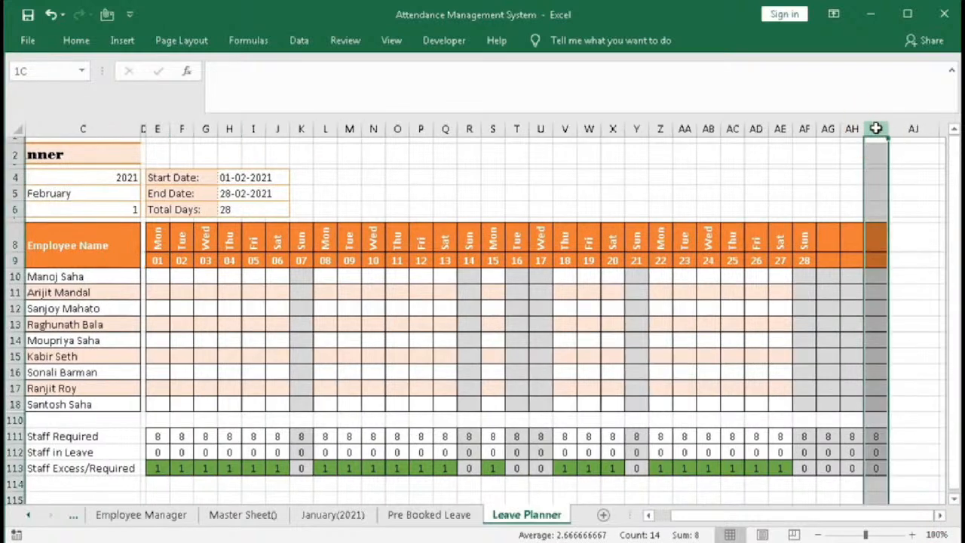
pyautogui.click(156, 129)
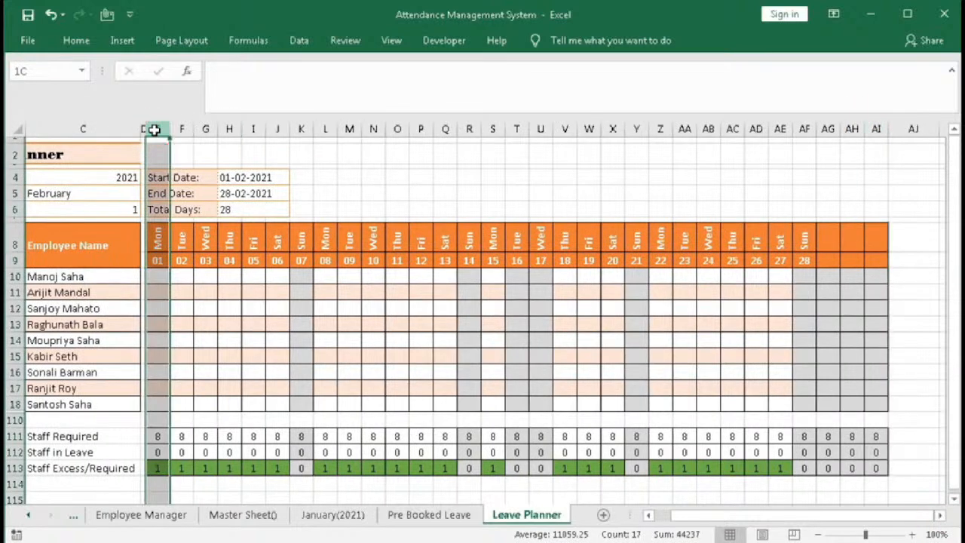
pyautogui.click(876, 129)
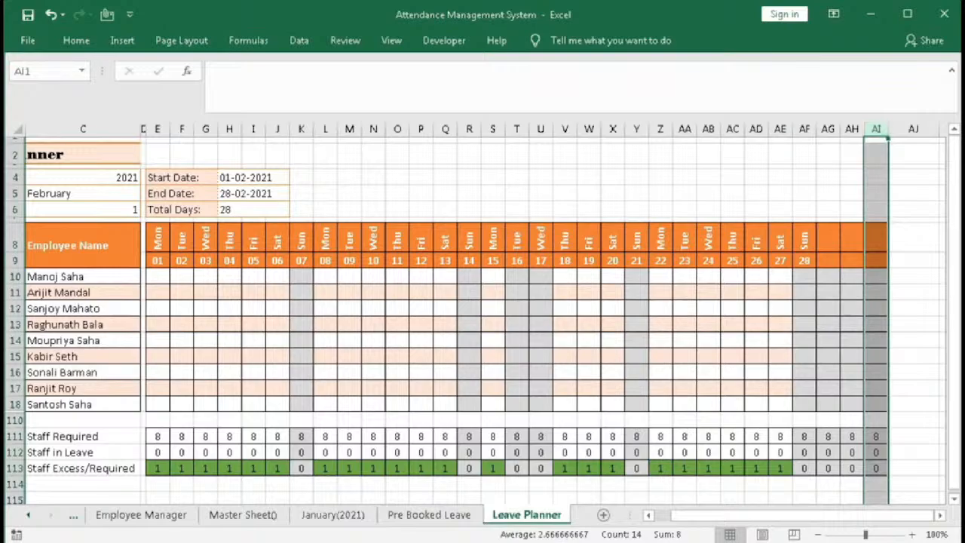
pyautogui.hotkey('alt', 'Tab')
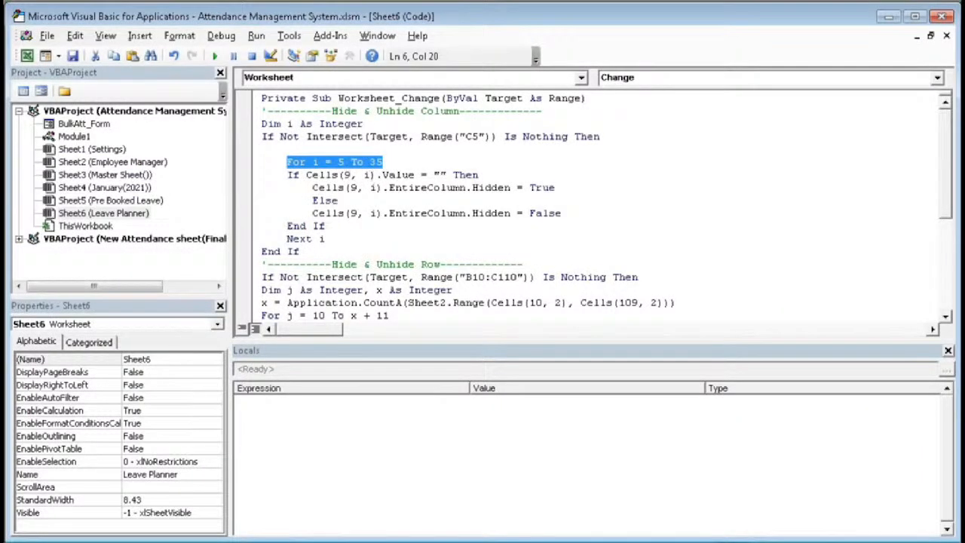
pyautogui.hotkey('alt', 'Tab')
pyautogui.click(155, 260)
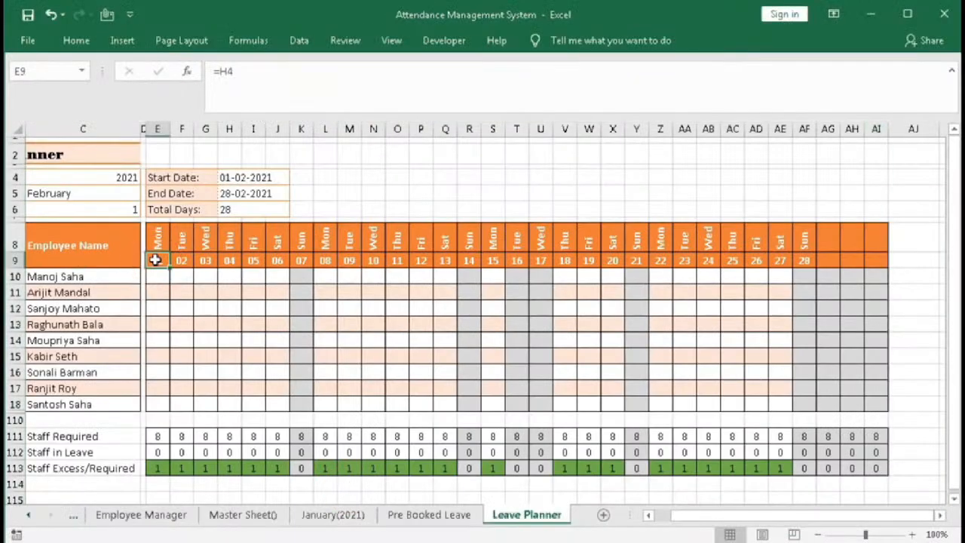
pyautogui.click(12, 260)
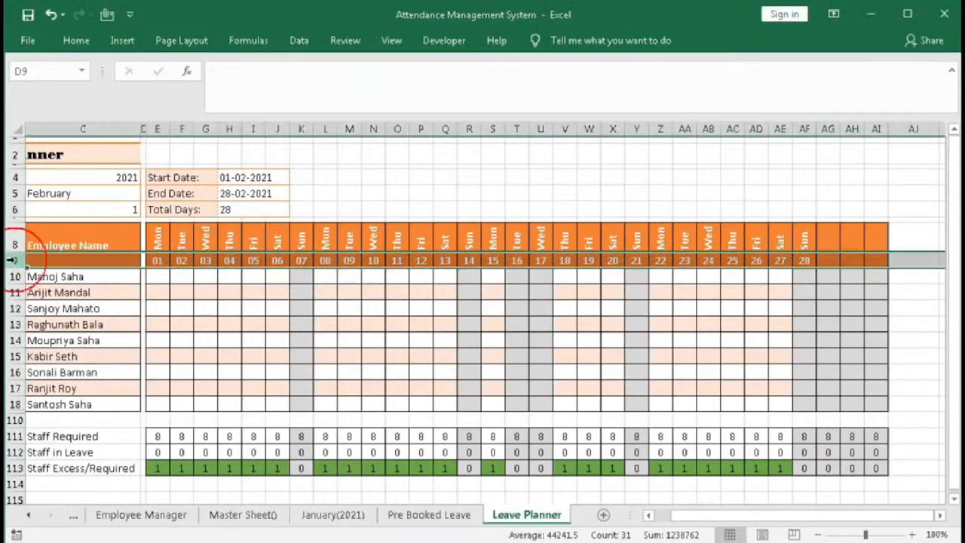
pyautogui.click(155, 260)
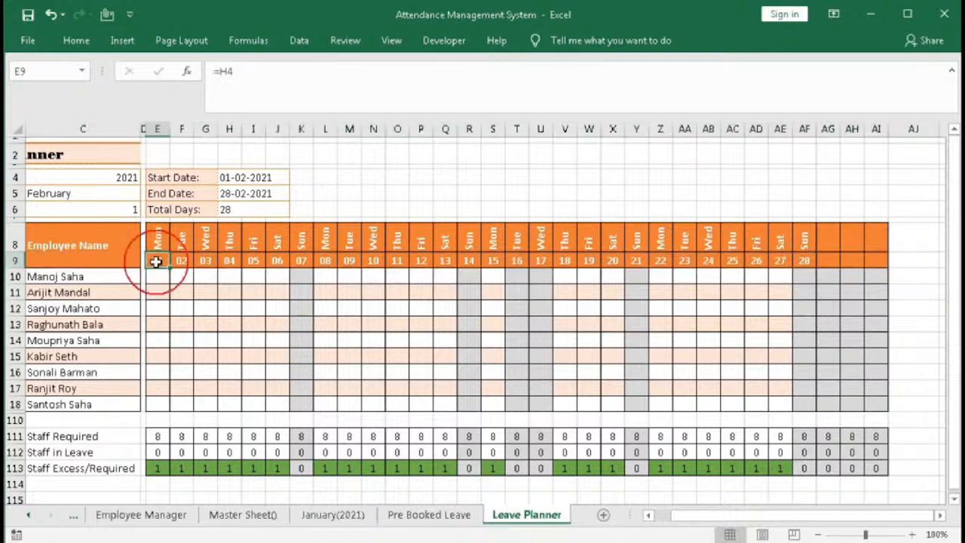
pyautogui.click(158, 129)
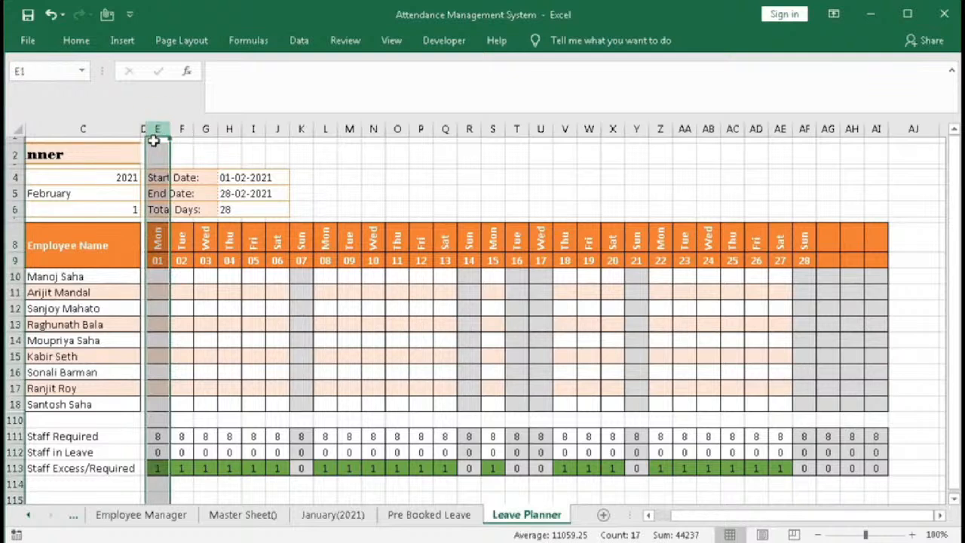
pyautogui.click(153, 261)
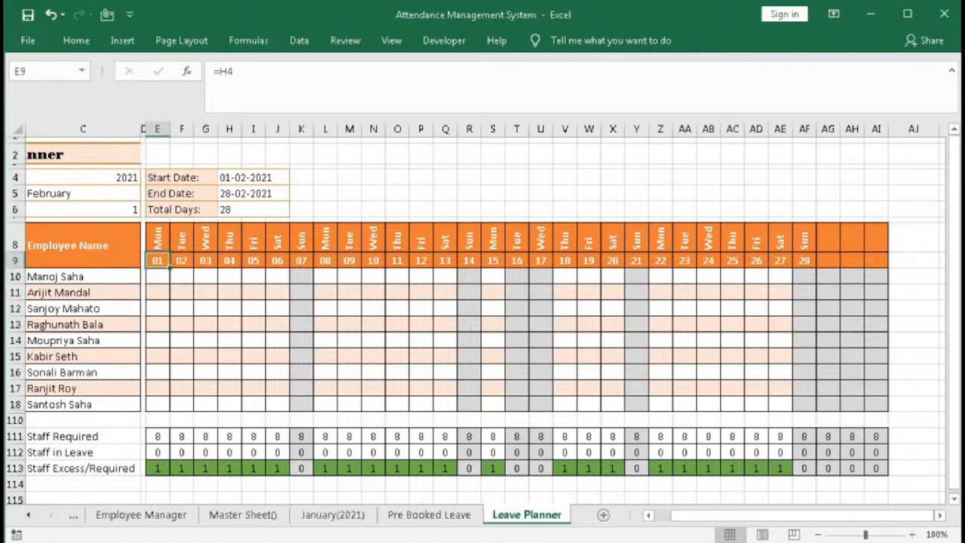
pyautogui.hotkey('alt', 'F11')
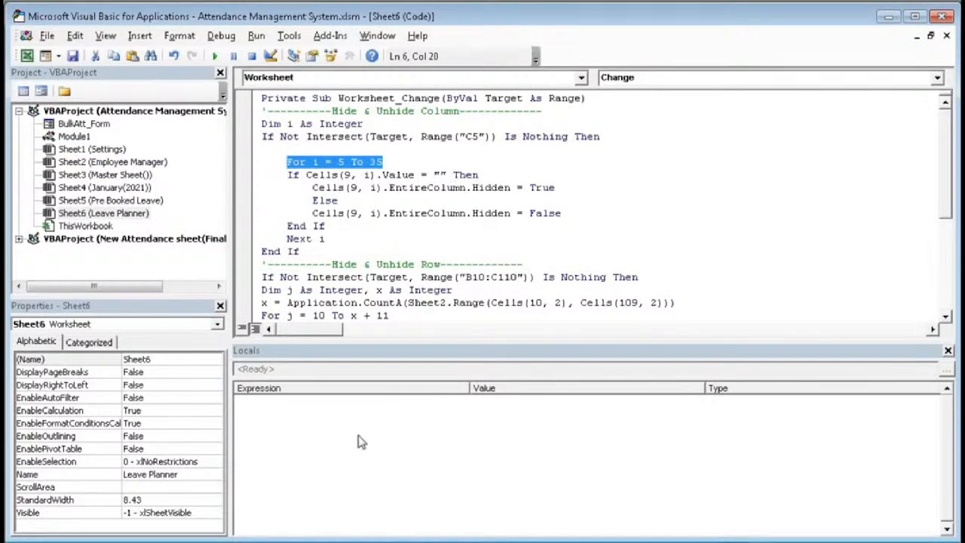
pyautogui.hotkey('alt', 'F11')
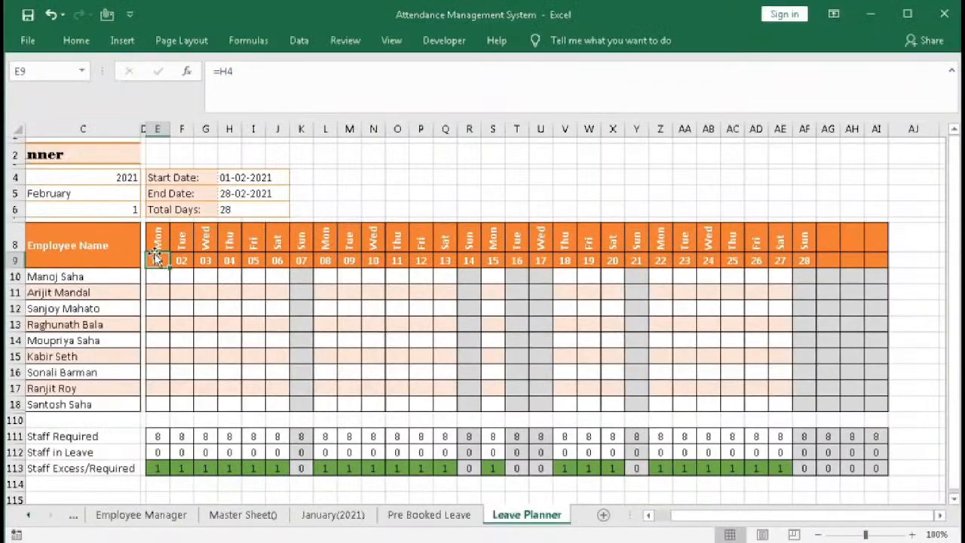
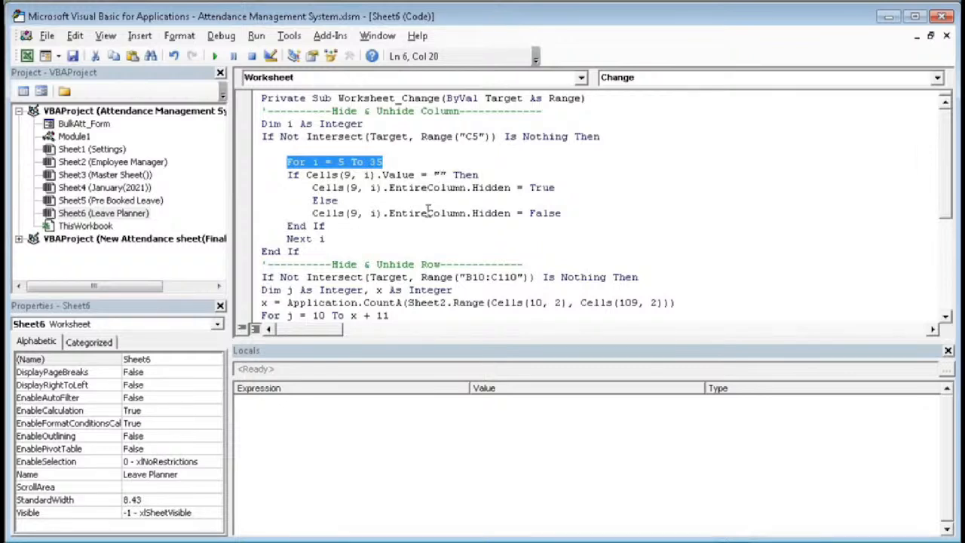
# Step: Check on the Leave Planner sheet that the employee IDs start at Emp001 in B10
pyautogui.click(408, 289)
pyautogui.scroll(-3, 391, 251)
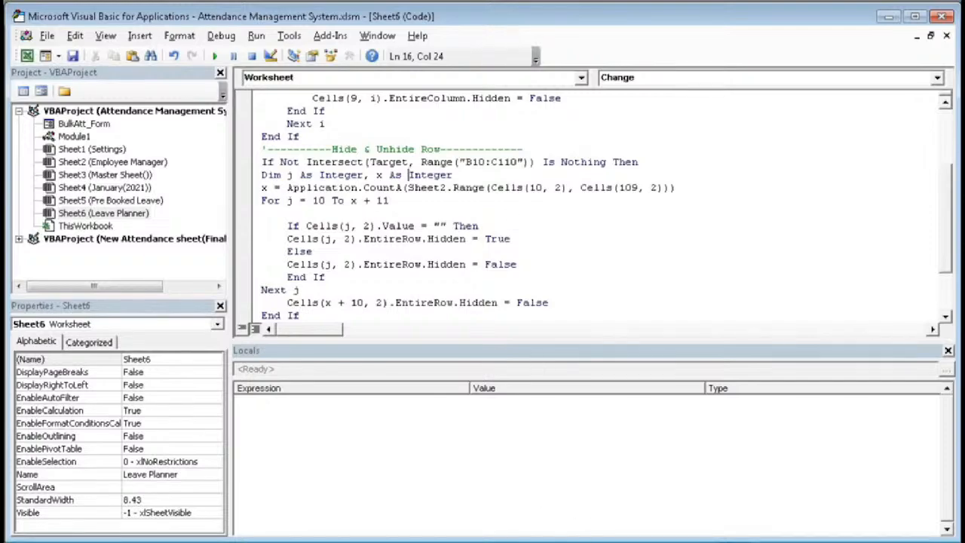
pyautogui.click(235, 539)
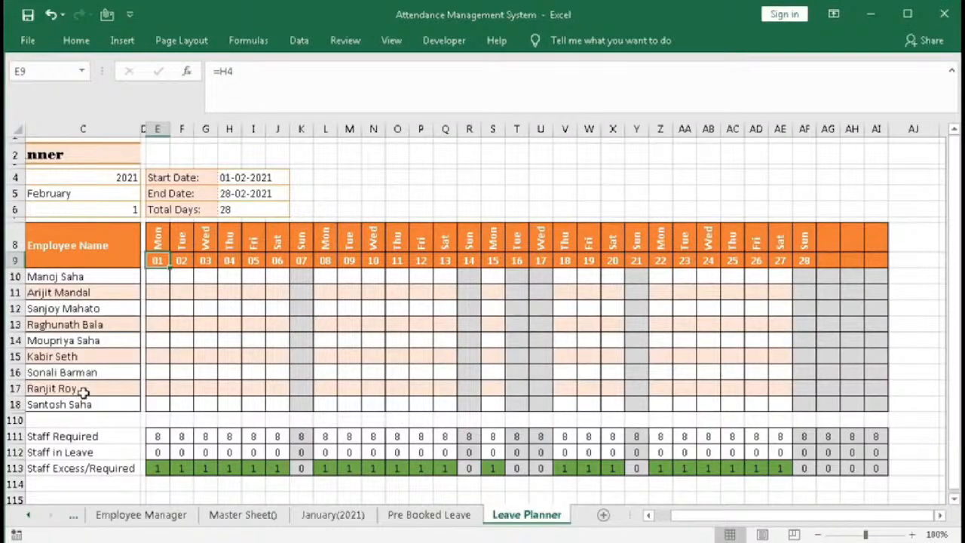
pyautogui.moveTo(663, 515); pyautogui.dragTo(646, 517)
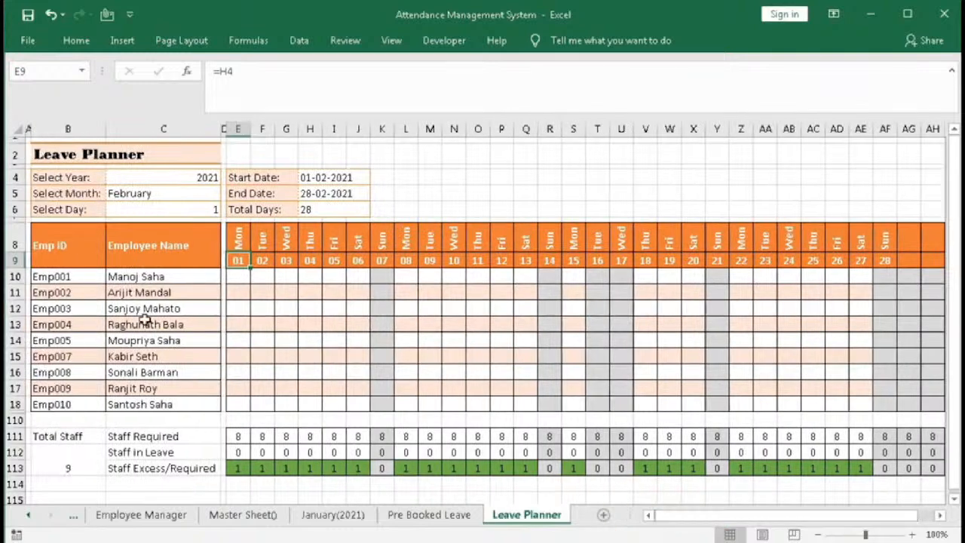
pyautogui.click(58, 276)
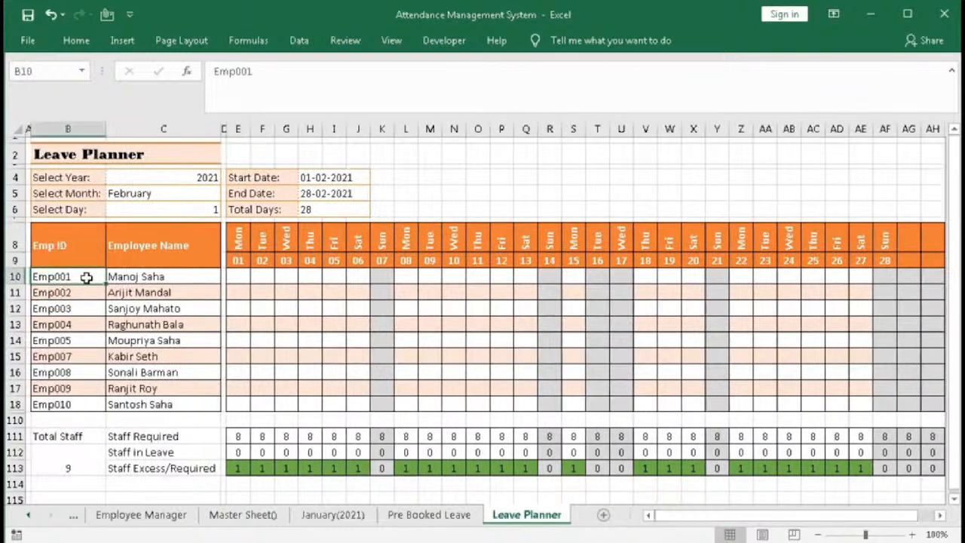
pyautogui.click(450, 539)
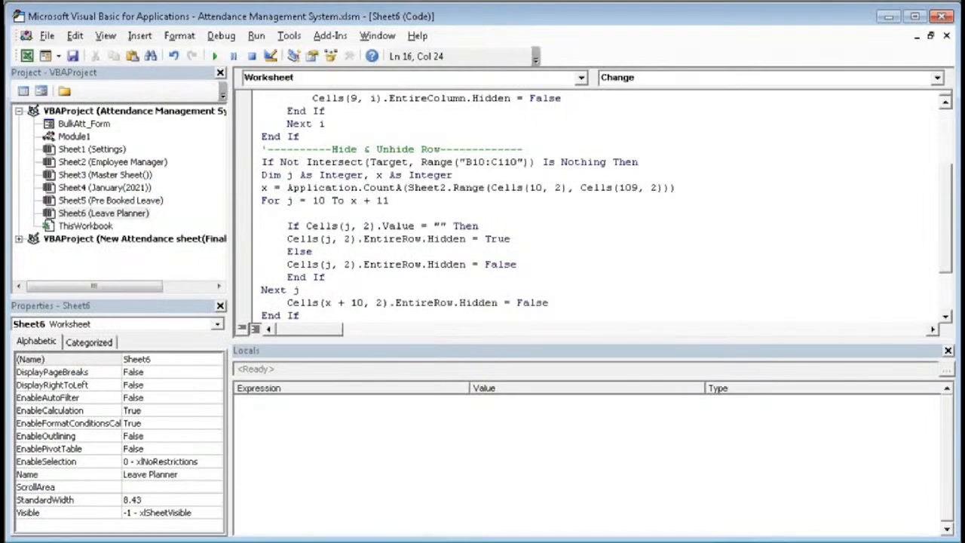
pyautogui.click(239, 539)
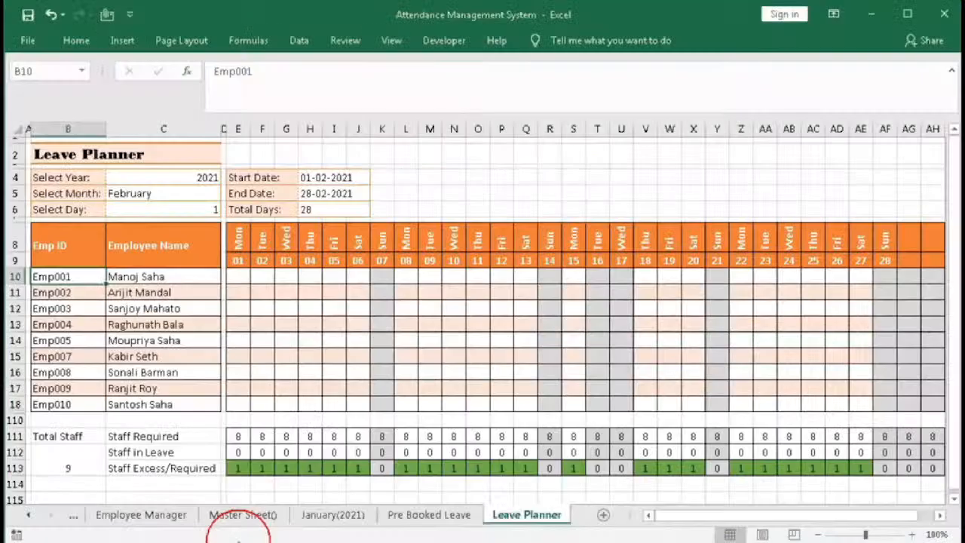
pyautogui.click(57, 277)
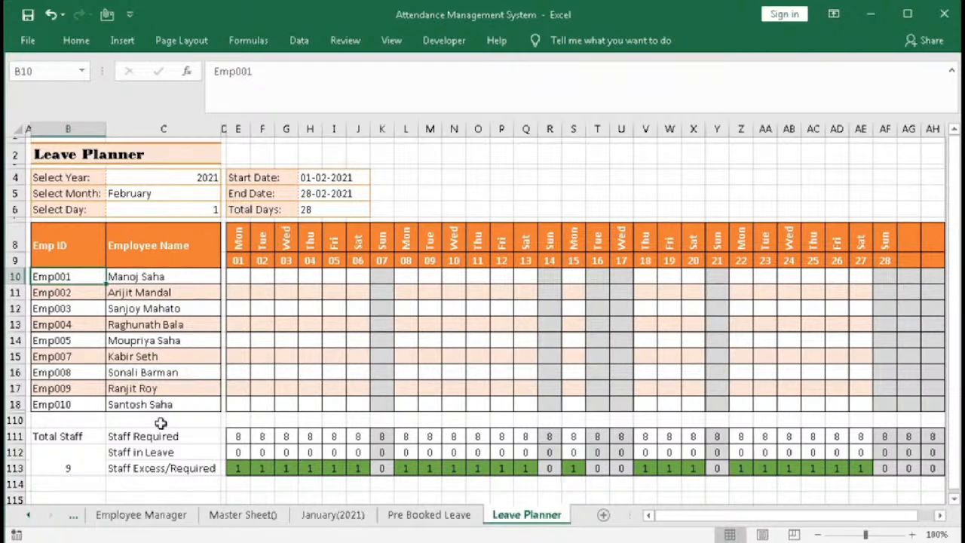
pyautogui.hotkey('alt', 'F11')
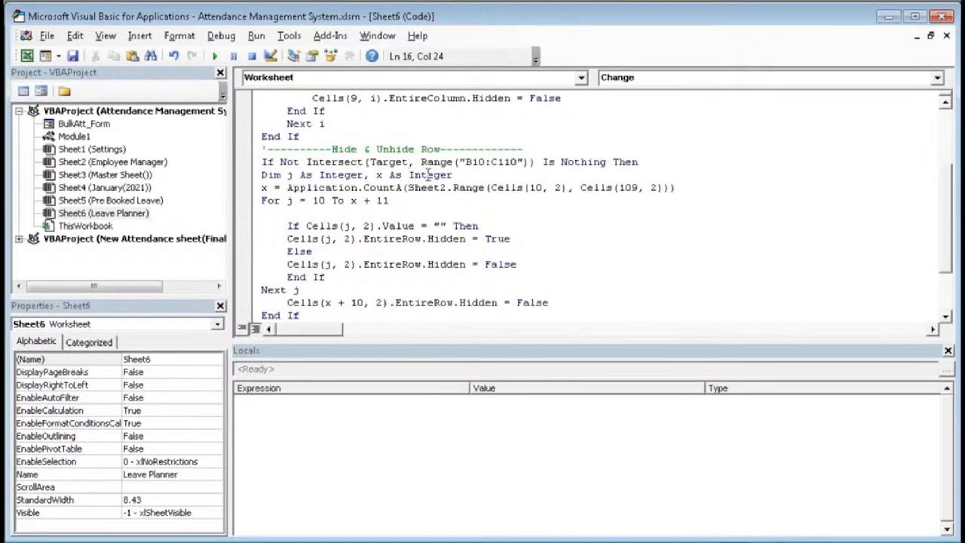
# Step: Edit the CountA line to count Sheet6 IDs from Cells(10, 2) to Cells(110, 2)
pyautogui.moveTo(261, 188); pyautogui.dragTo(278, 188)
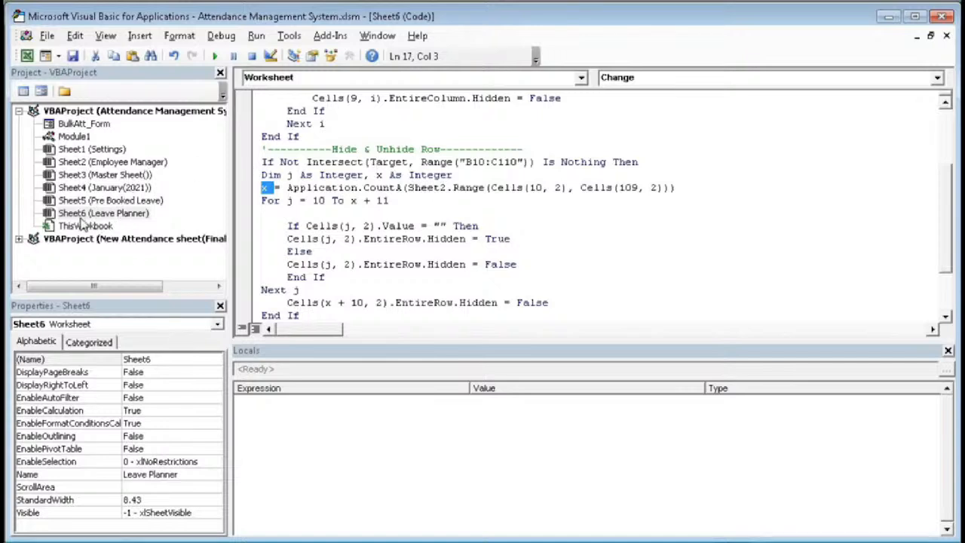
pyautogui.moveTo(440, 188); pyautogui.dragTo(447, 188)
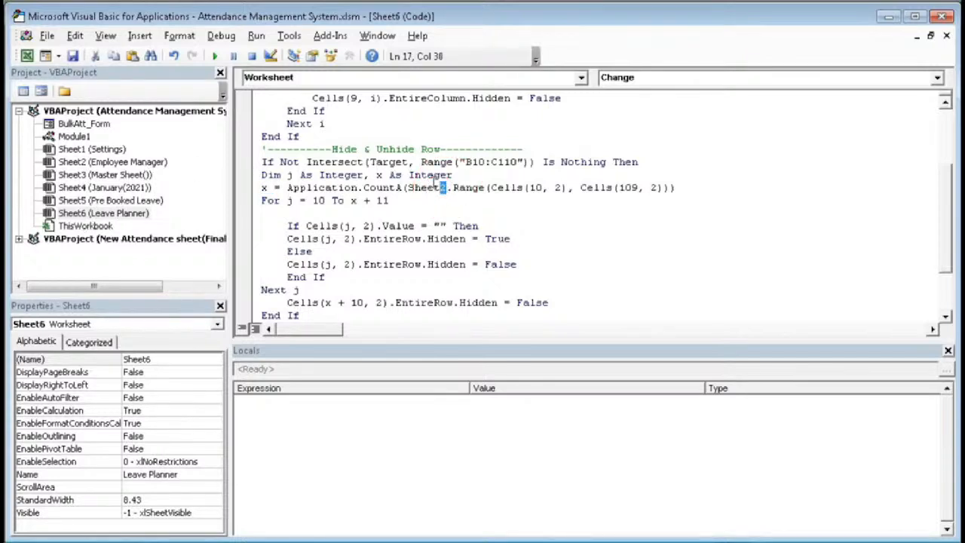
pyautogui.write('6')
pyautogui.doubleClick(559, 188)
pyautogui.moveTo(624, 188); pyautogui.dragTo(640, 188)
pyautogui.write('10')
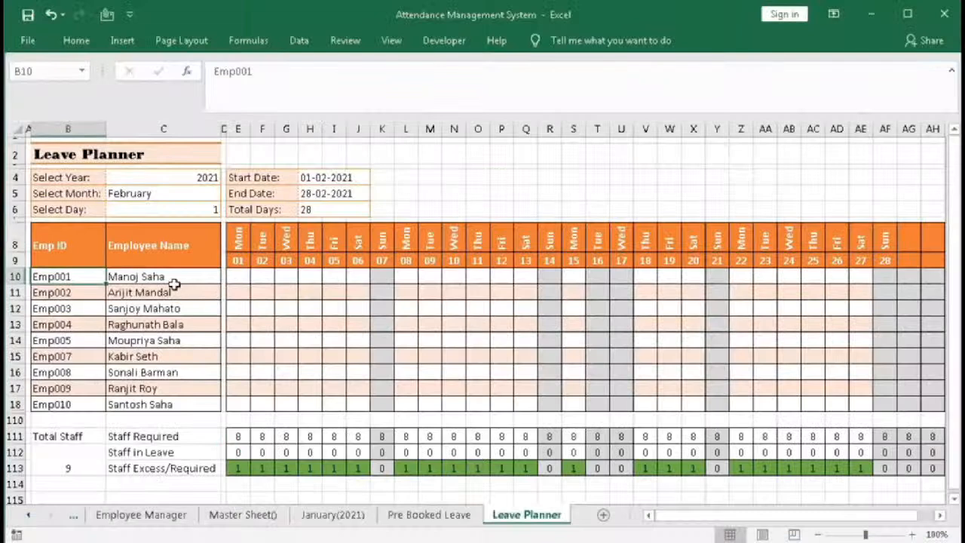
pyautogui.moveTo(60, 277); pyautogui.dragTo(66, 404)
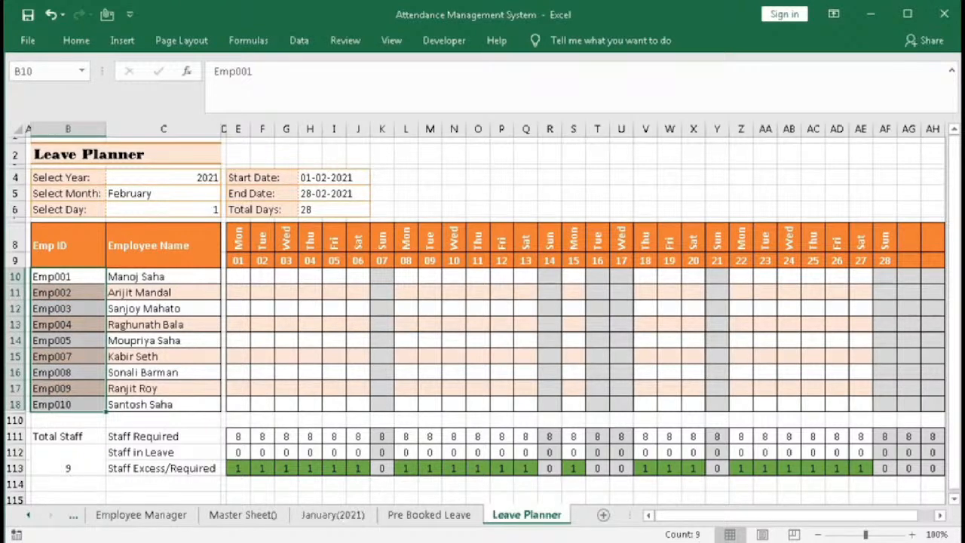
pyautogui.hotkey('alt', 'F11')
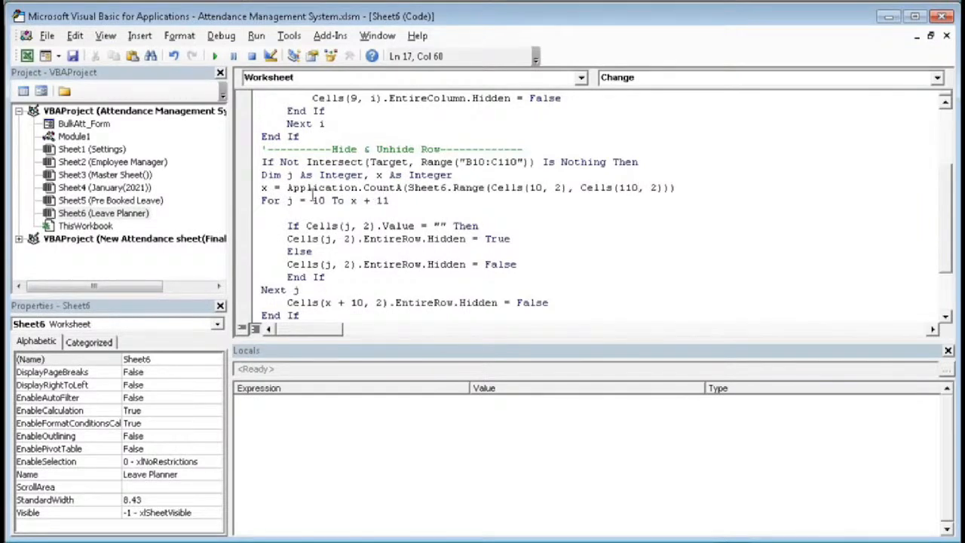
pyautogui.doubleClick(367, 225)
# Step: Compare the Leave Planner code against the selected employee IDs in the workbook
pyautogui.hotkey('alt', 'Tab')
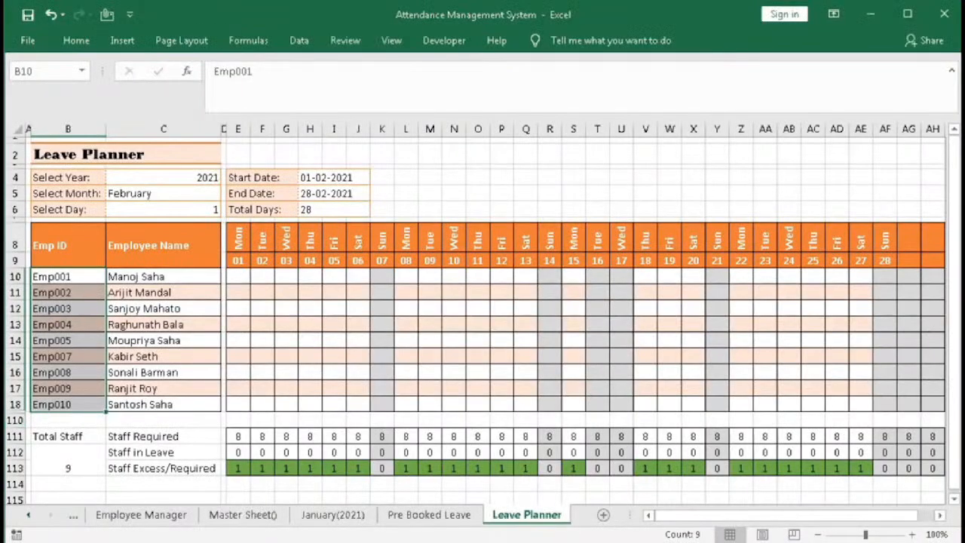
pyautogui.hotkey('alt', 'Tab')
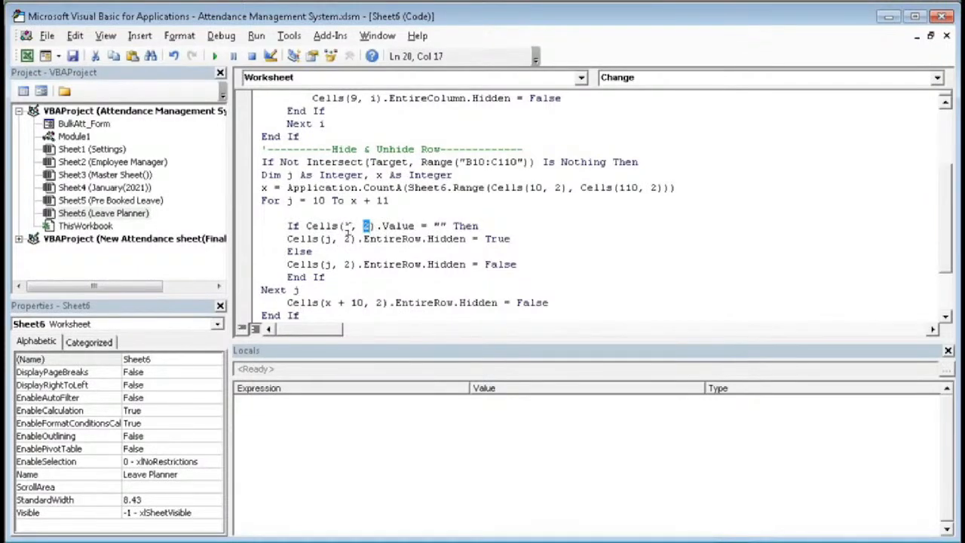
pyautogui.hotkey('alt', 'F11')
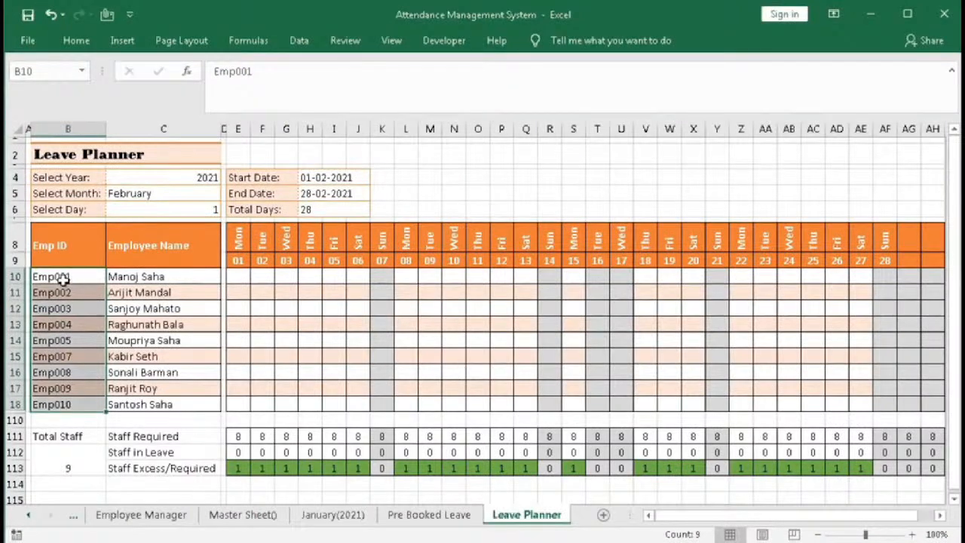
pyautogui.hotkey('alt', 'F11')
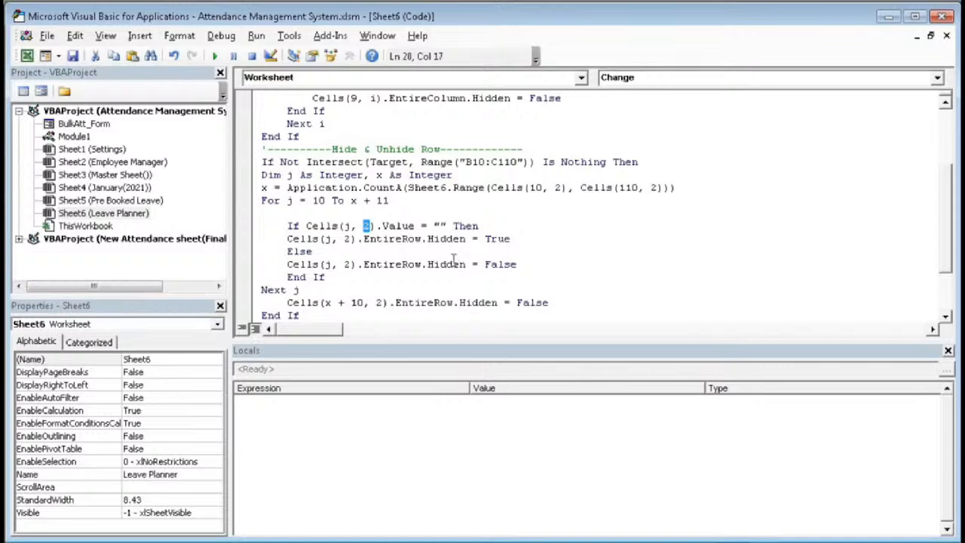
pyautogui.scroll(-1, 456, 261)
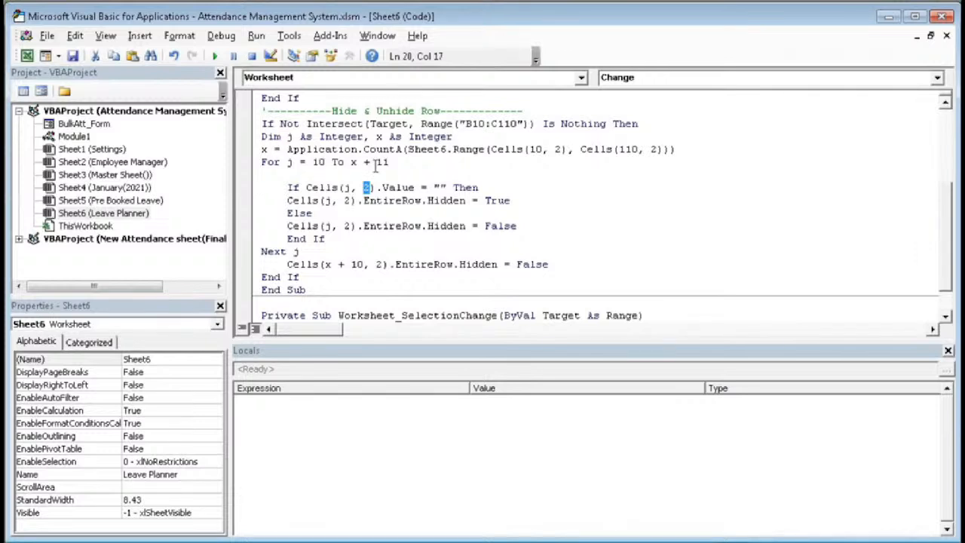
pyautogui.hotkey('alt', 'F11')
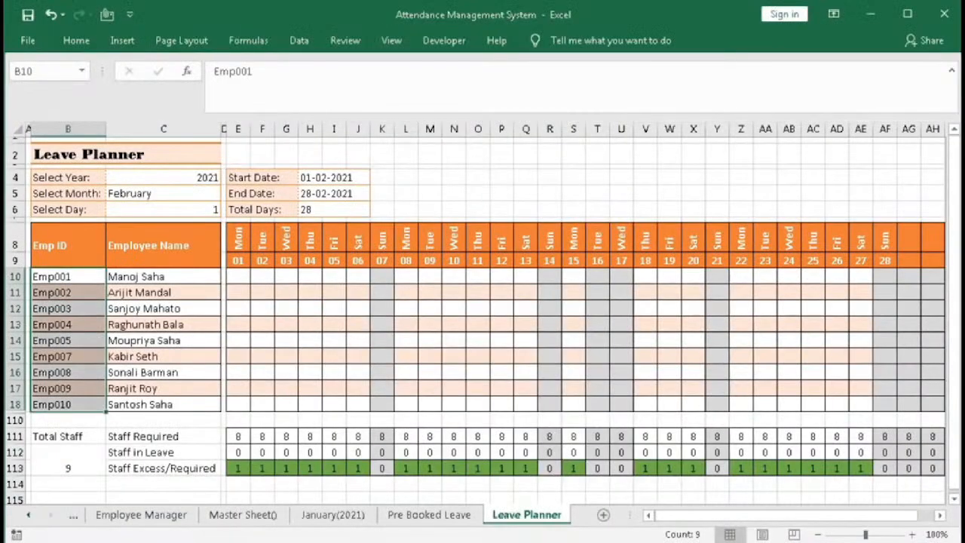
pyautogui.hotkey('alt', 'F11')
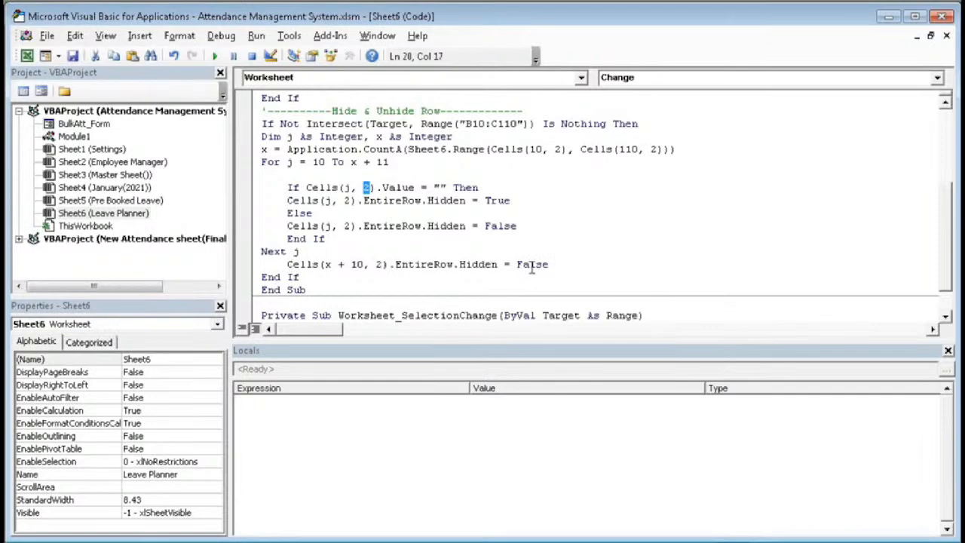
# Step: Delete the empty Worksheet_SelectionChange procedure and return to the Leave Planner sheet
pyautogui.scroll(-1, 532, 267)
pyautogui.click(295, 285)
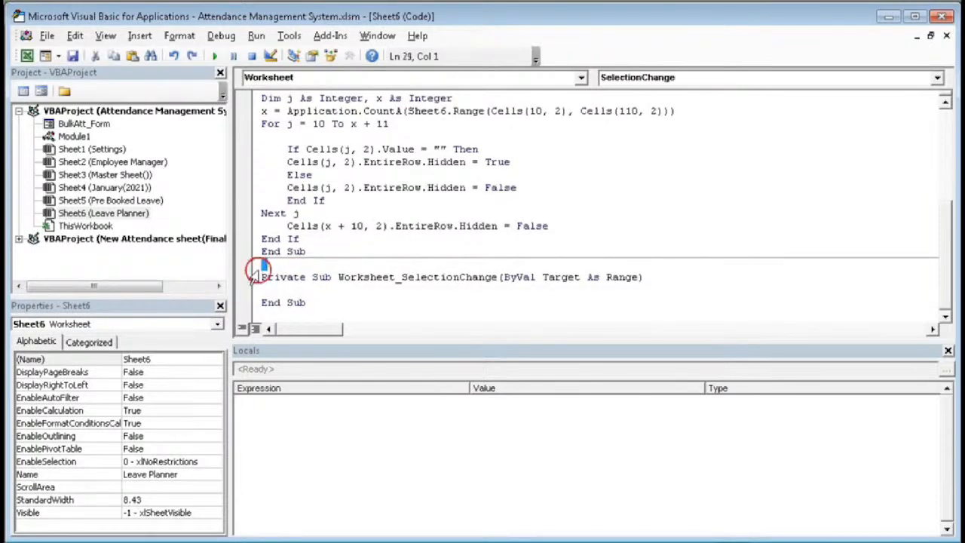
pyautogui.moveTo(255, 268); pyautogui.dragTo(273, 304)
pyautogui.press('Delete')
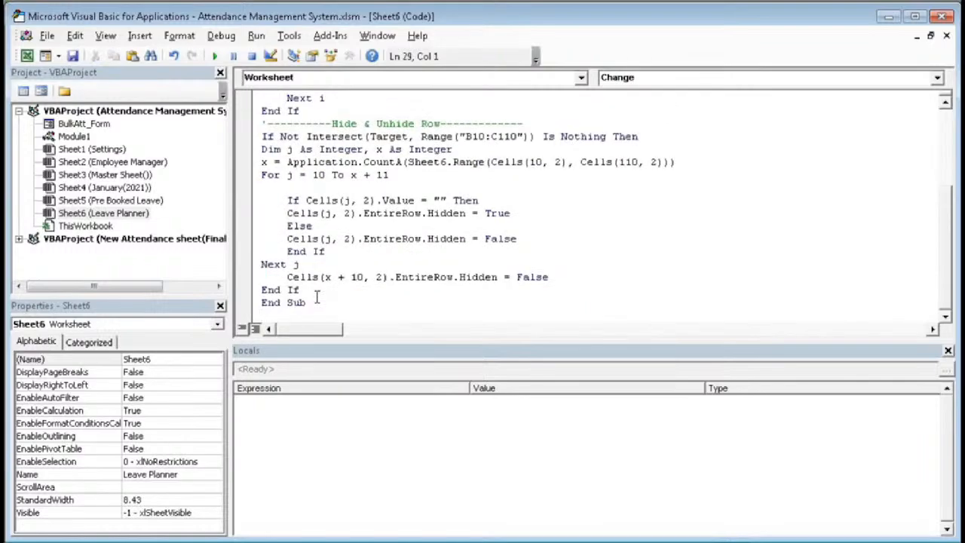
pyautogui.hotkey('alt', 'F11')
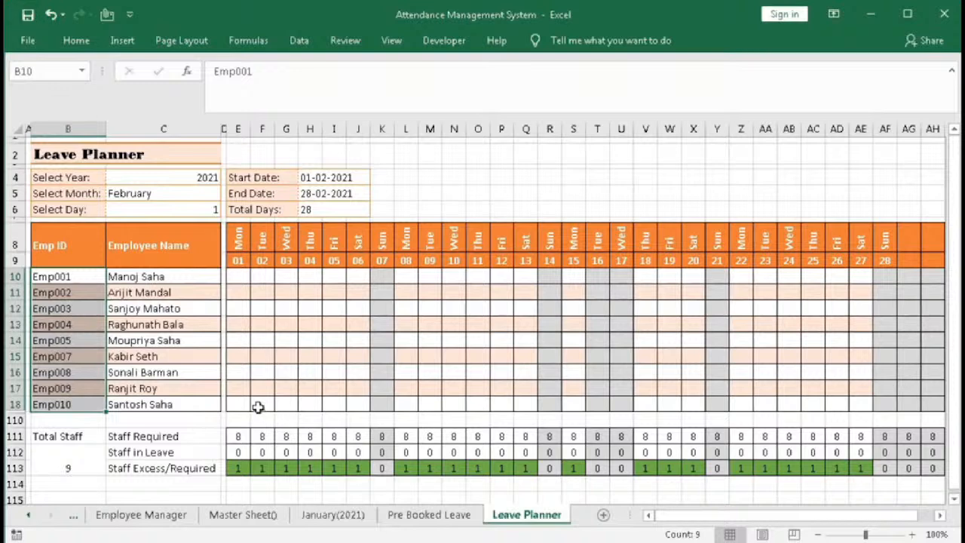
# Step: Try January, February and March in the C5 month list, finishing on January
pyautogui.click(189, 194)
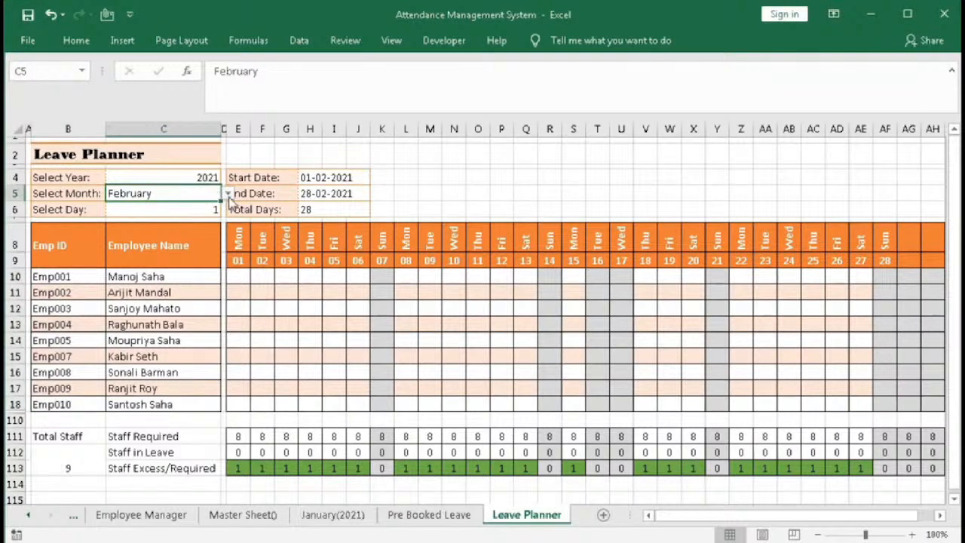
pyautogui.click(228, 194)
pyautogui.click(224, 209)
pyautogui.click(195, 206)
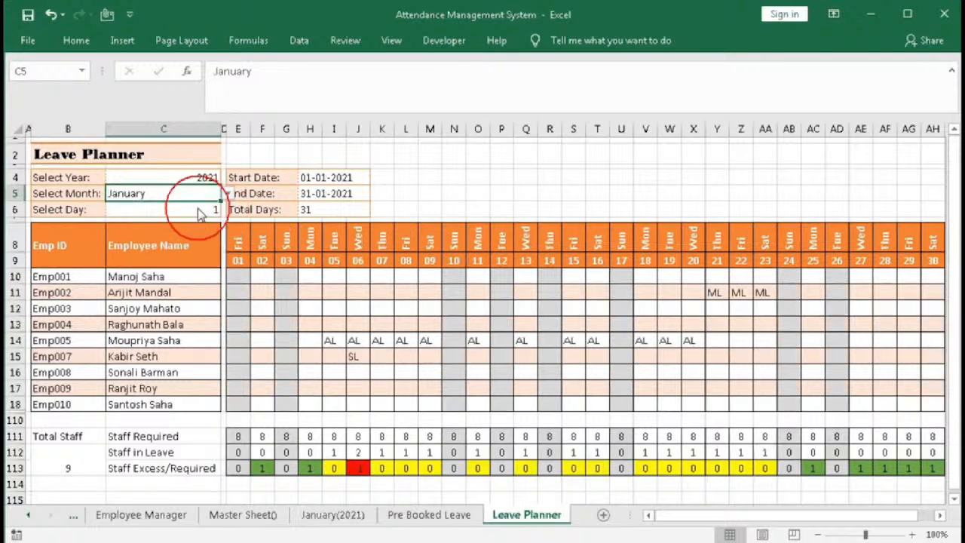
pyautogui.click(227, 193)
pyautogui.click(185, 218)
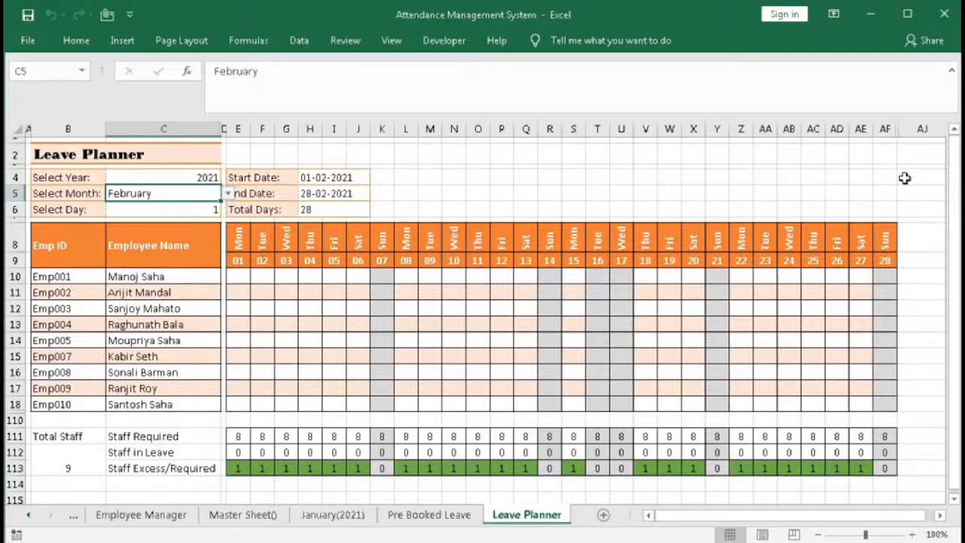
pyautogui.click(228, 194)
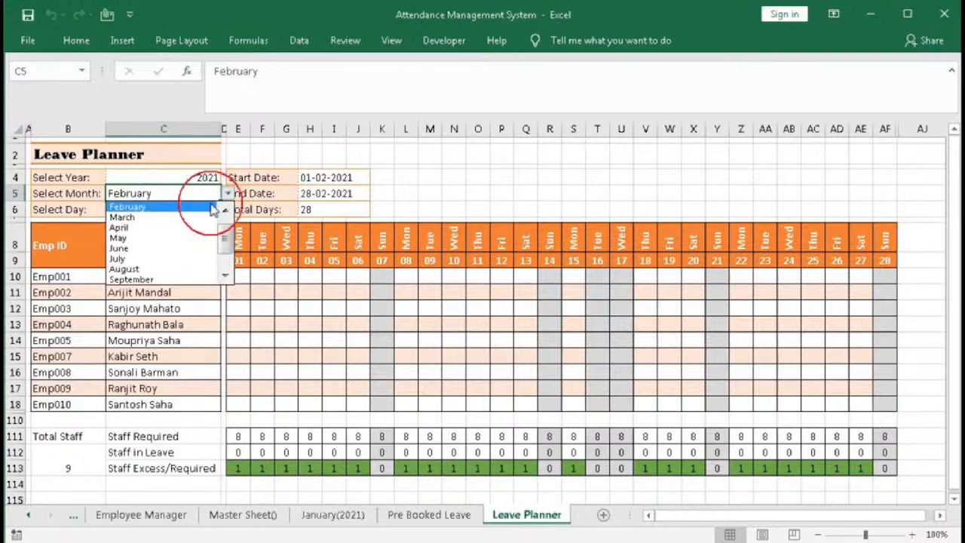
pyautogui.click(185, 218)
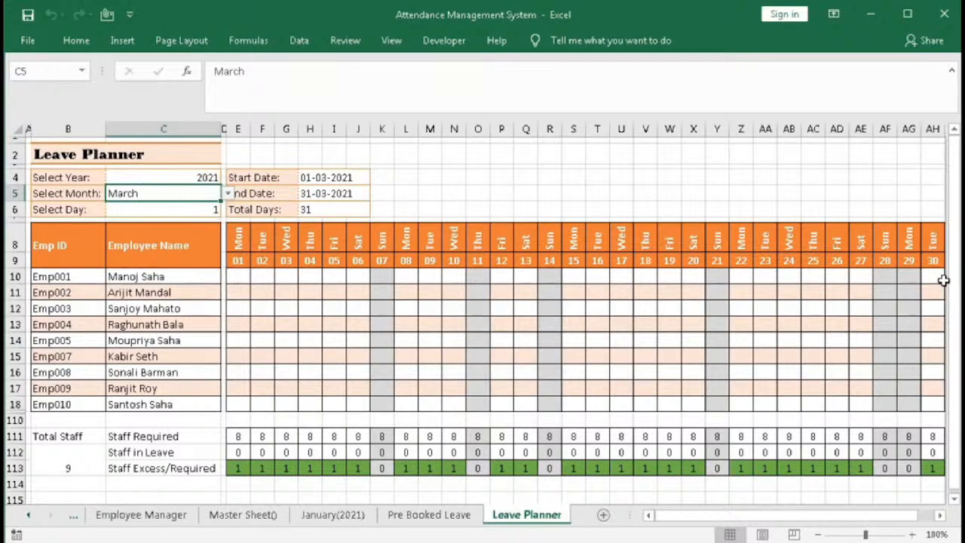
pyautogui.click(228, 194)
pyautogui.scroll(1, 224, 198)
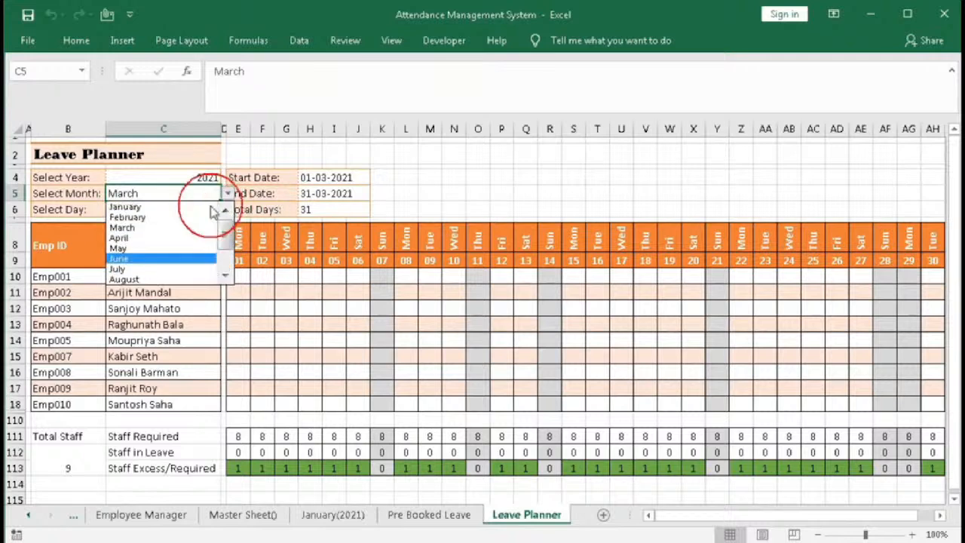
pyautogui.click(209, 208)
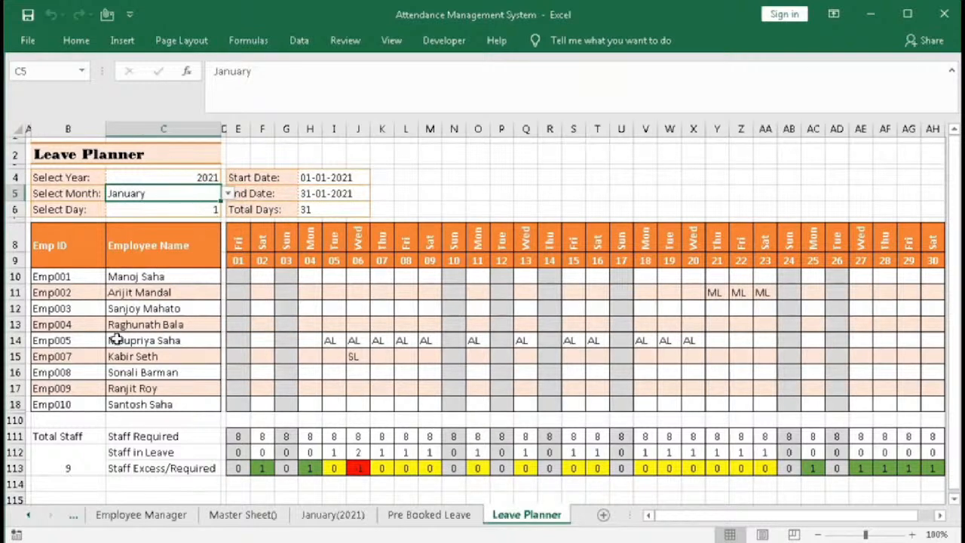
# Step: Clear the IDs Emp010, Emp009, Emp008, Emp007 and Emp005 to check their rows hide
pyautogui.click(67, 404)
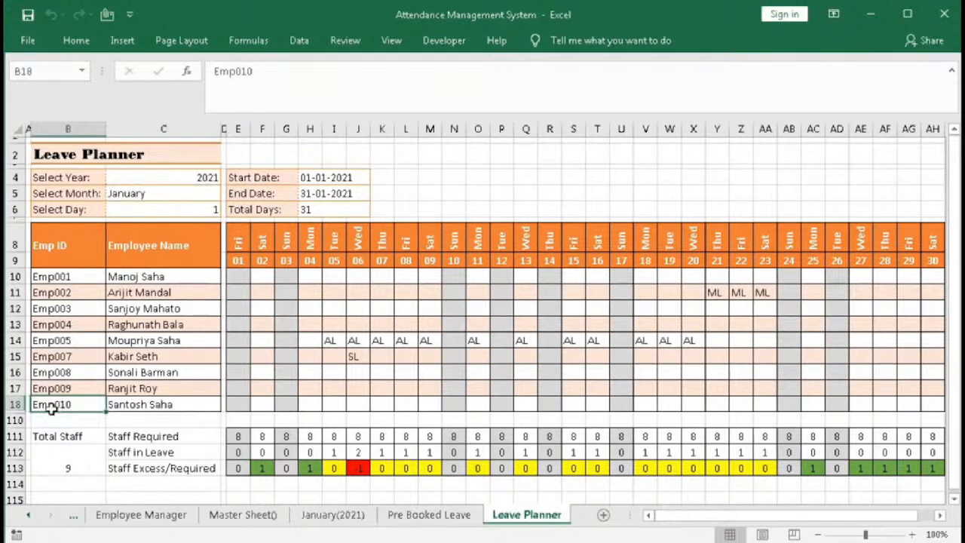
pyautogui.press('Delete')
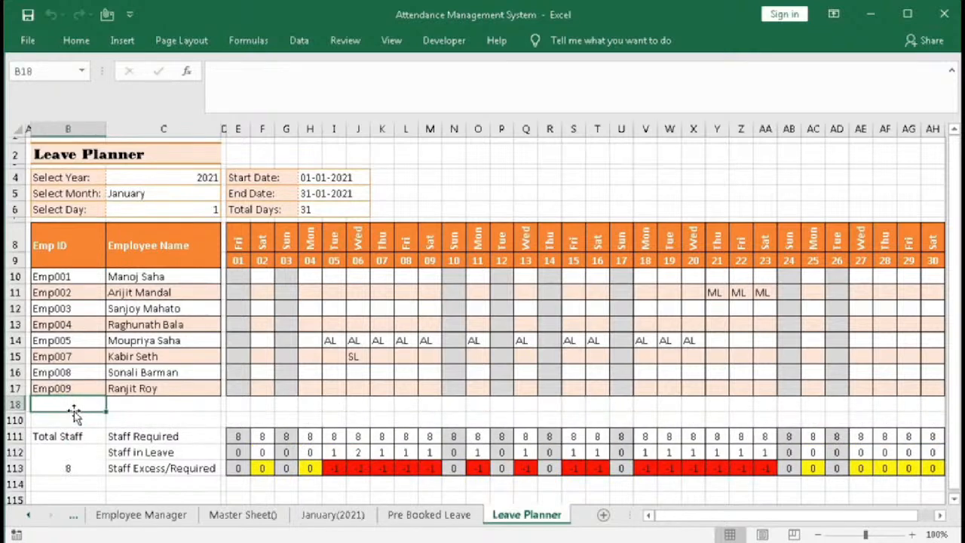
pyautogui.click(73, 389)
pyautogui.press('Delete')
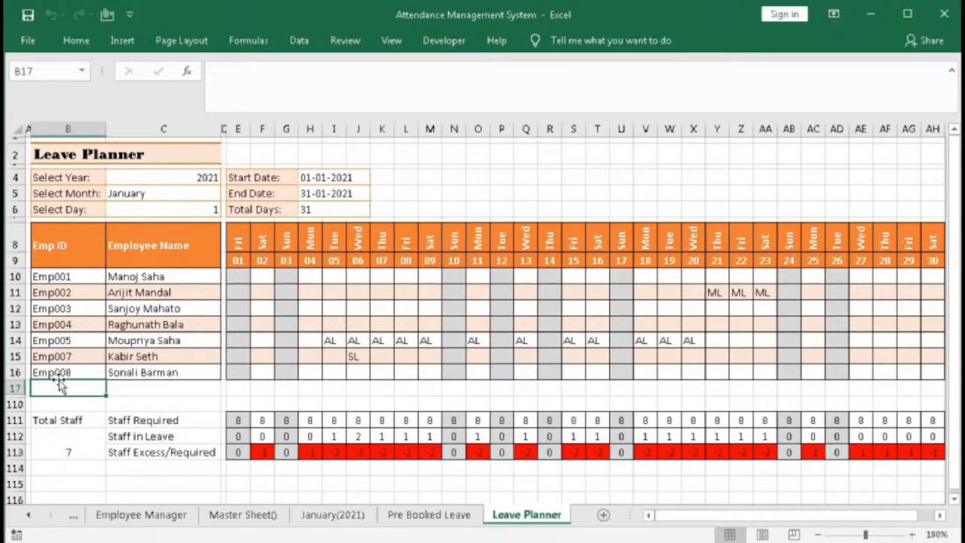
pyautogui.click(62, 373)
pyautogui.press('Delete')
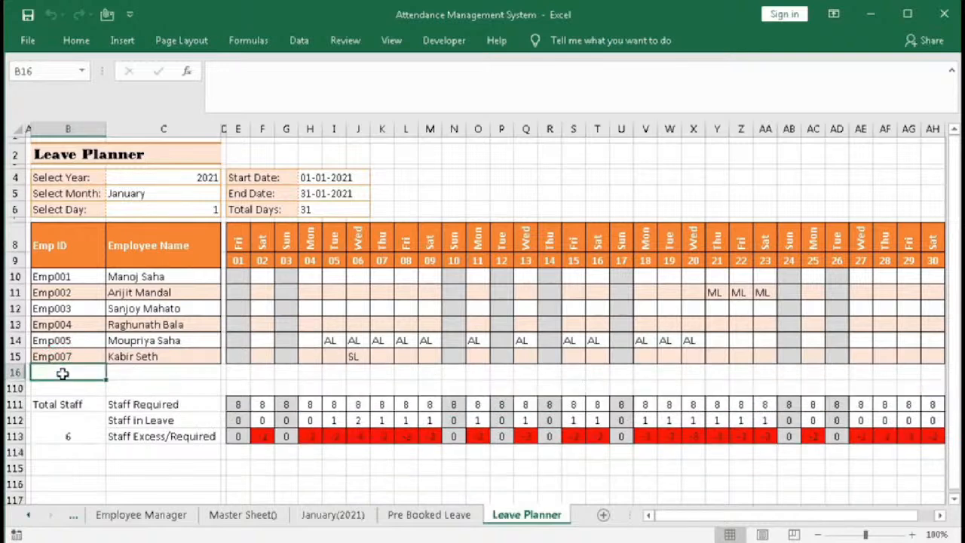
pyautogui.click(56, 357)
pyautogui.press('Delete')
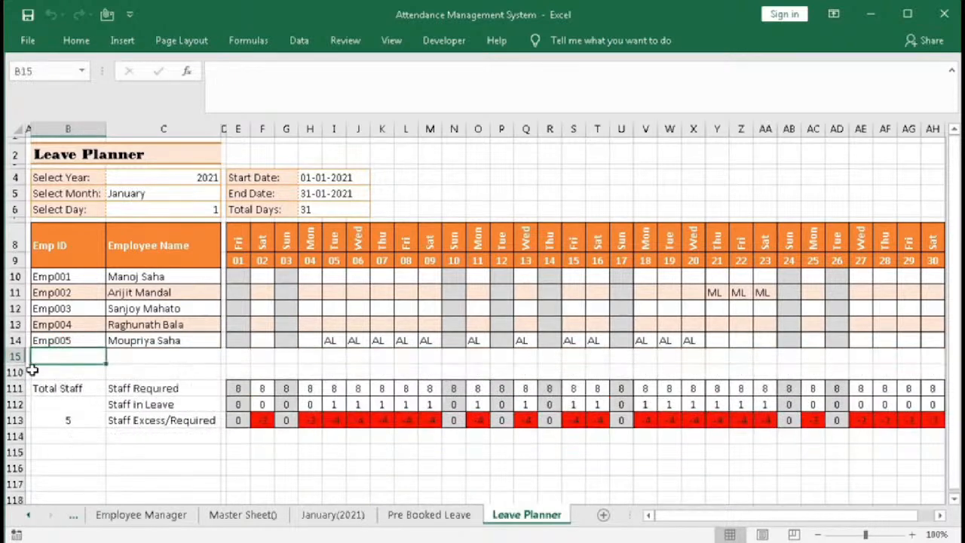
pyautogui.click(50, 340)
pyautogui.press('Delete')
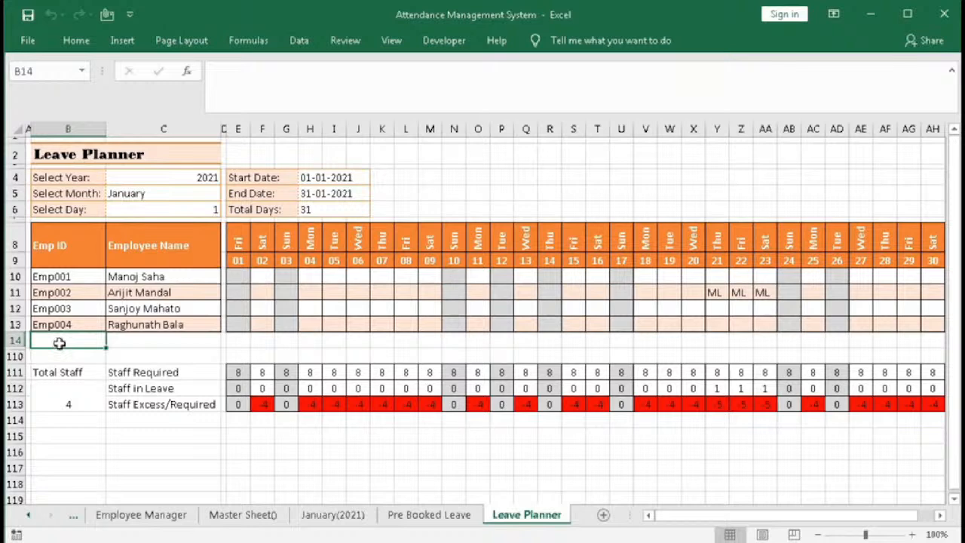
# Step: Re-enter Emp005, Emp006, Emp008, Emp009 and Emp010 so their planner rows return
pyautogui.write('Emp005')
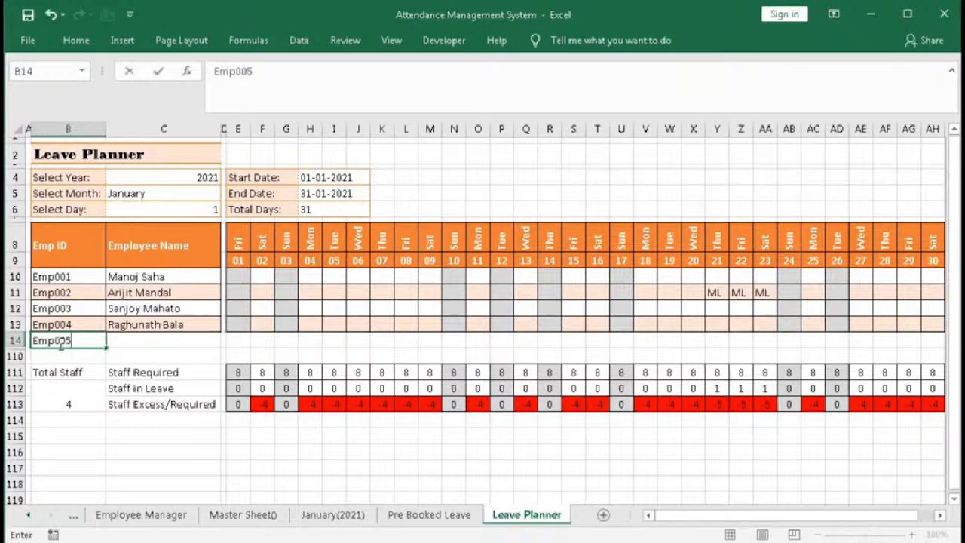
pyautogui.press('Return')
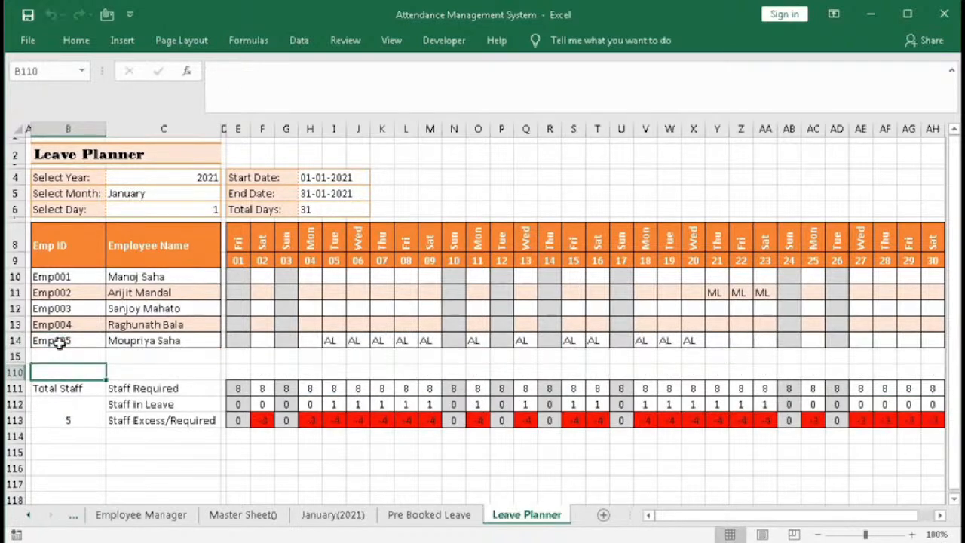
pyautogui.click(59, 354)
pyautogui.write('E')
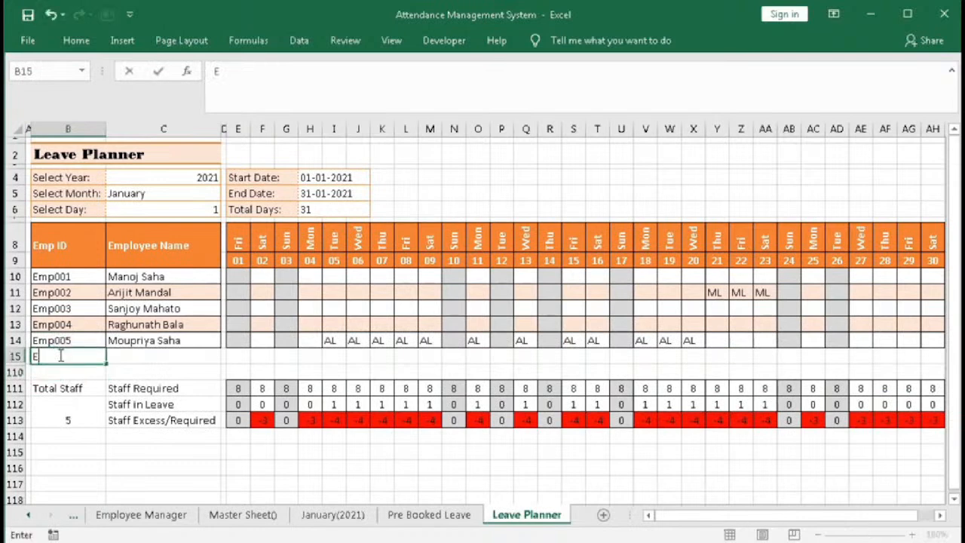
pyautogui.write('mp00')
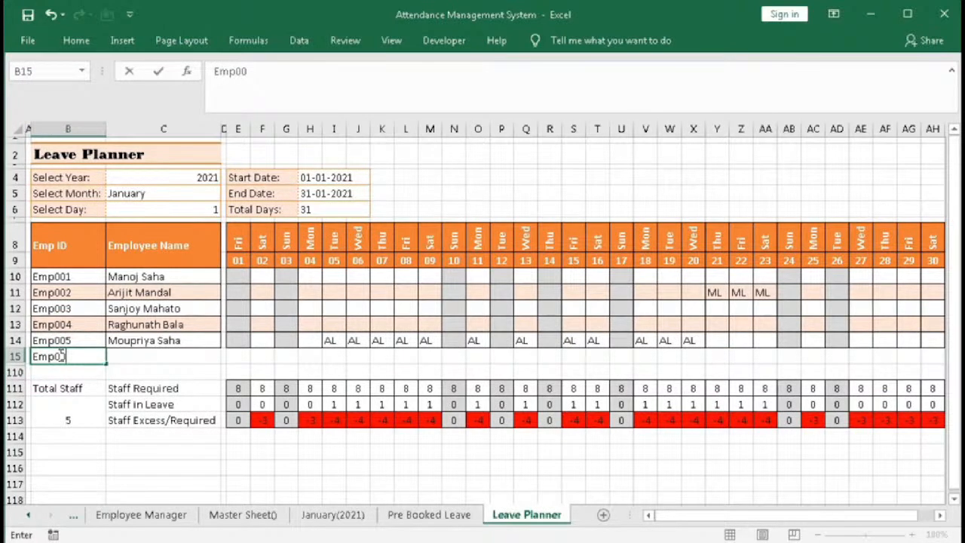
pyautogui.write('6')
pyautogui.press('Return')
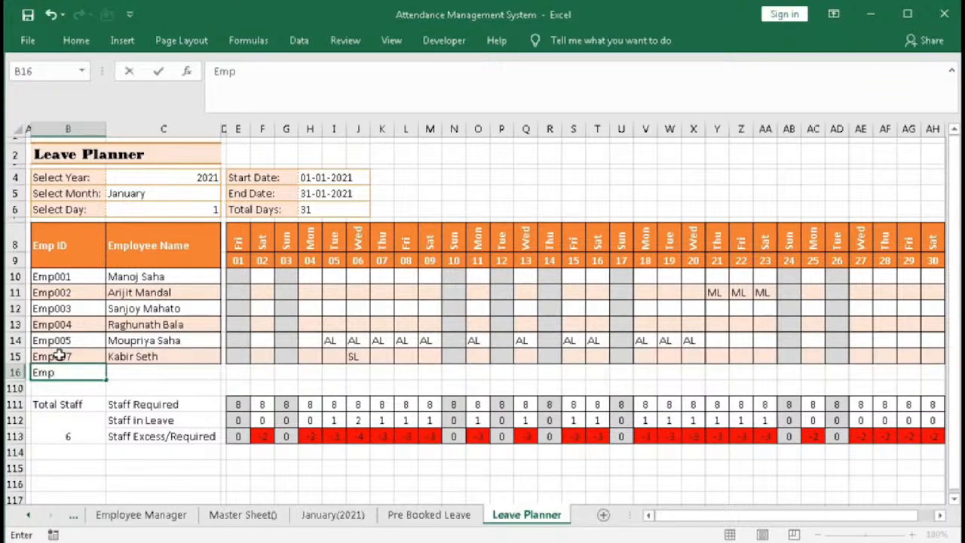
pyautogui.write('008')
pyautogui.press('Return')
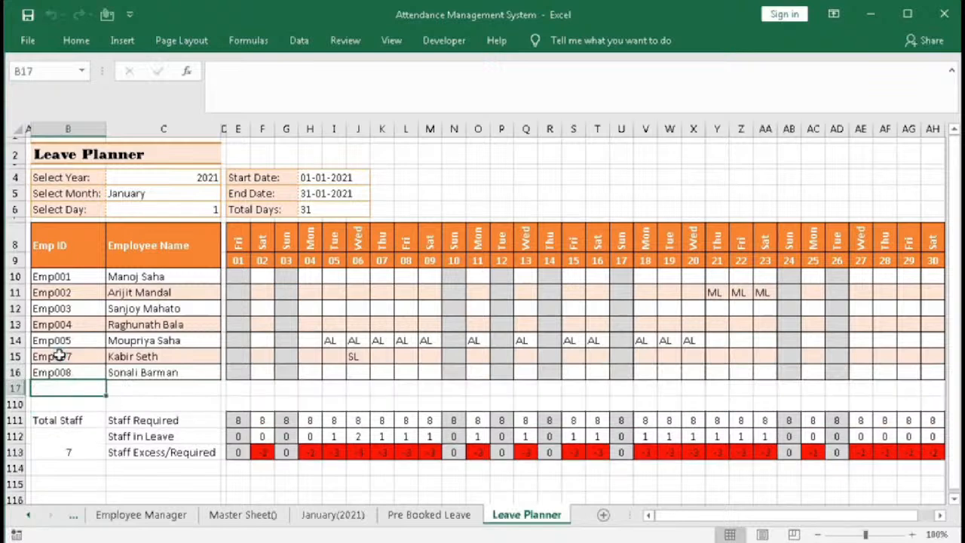
pyautogui.write('Emp')
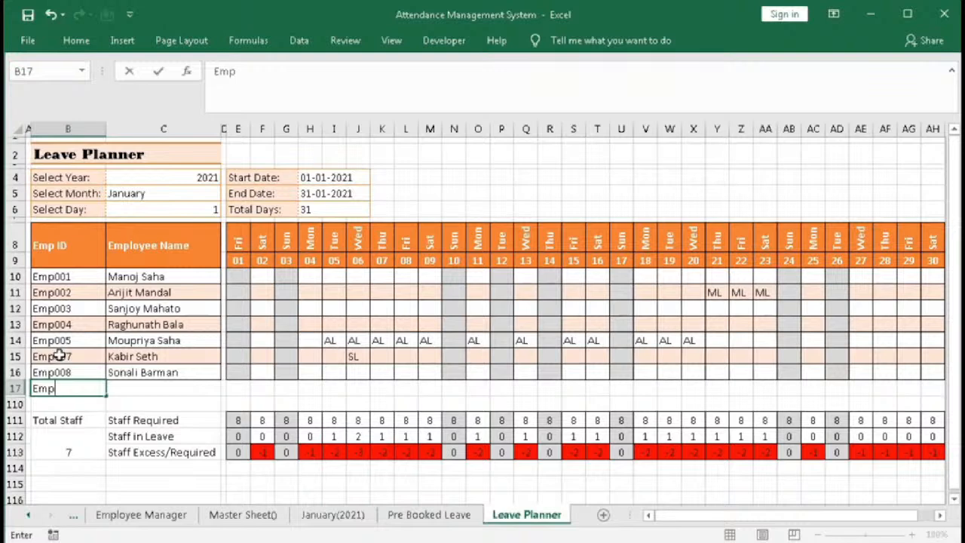
pyautogui.write('009')
pyautogui.press('Return')
pyautogui.write('E')
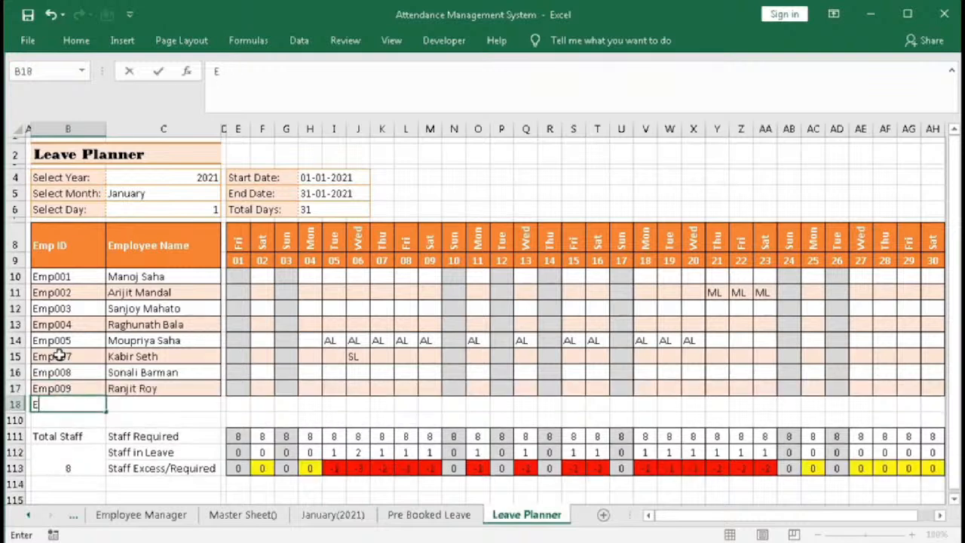
pyautogui.write('mp010')
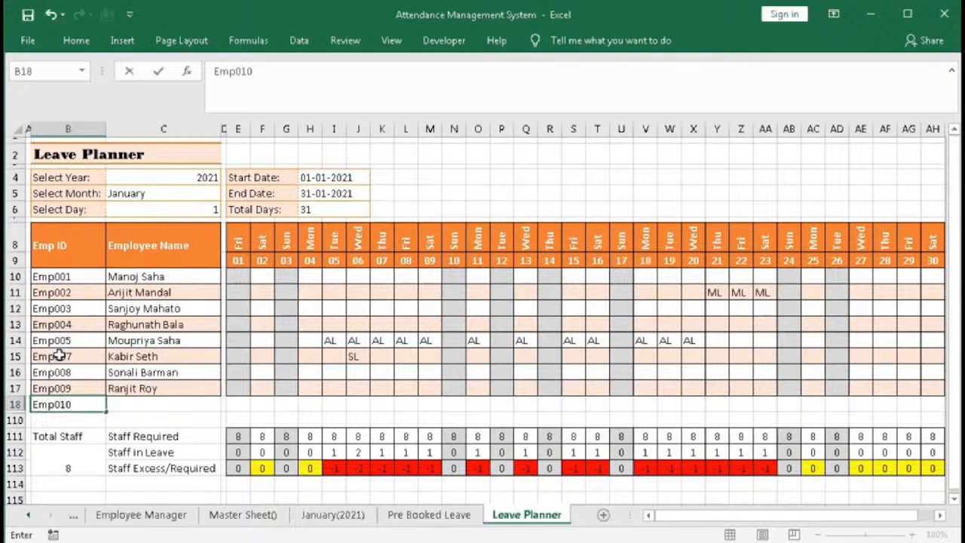
pyautogui.press('Return')
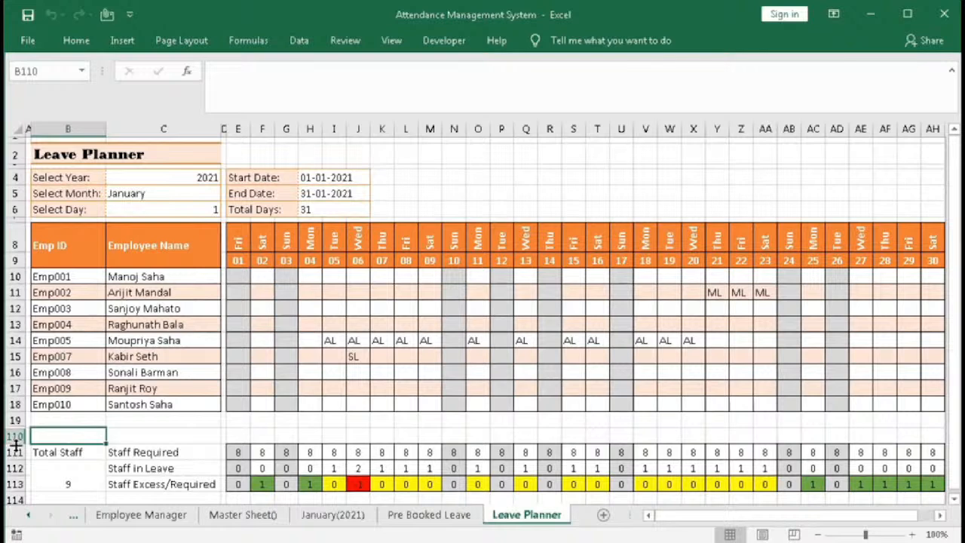
# Step: Give the Total Staff block B111:C113 inside borders and a light peach fill
pyautogui.moveTo(16, 445); pyautogui.dragTo(16, 433)
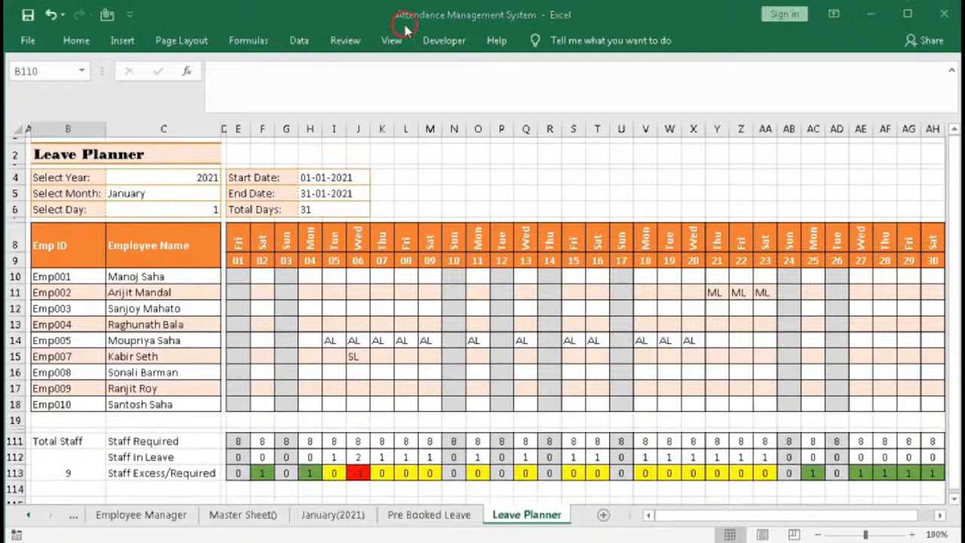
pyautogui.click(405, 28)
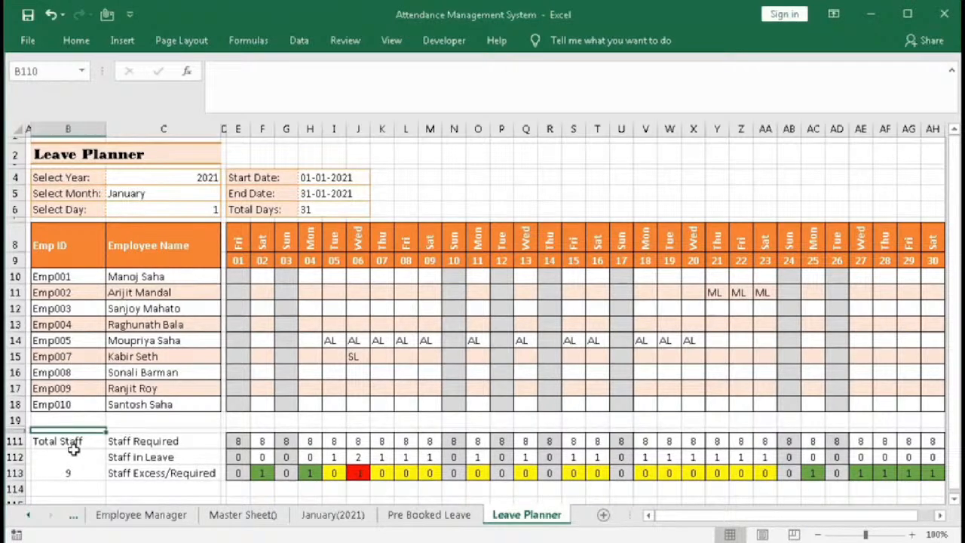
pyautogui.moveTo(73, 447); pyautogui.dragTo(173, 473)
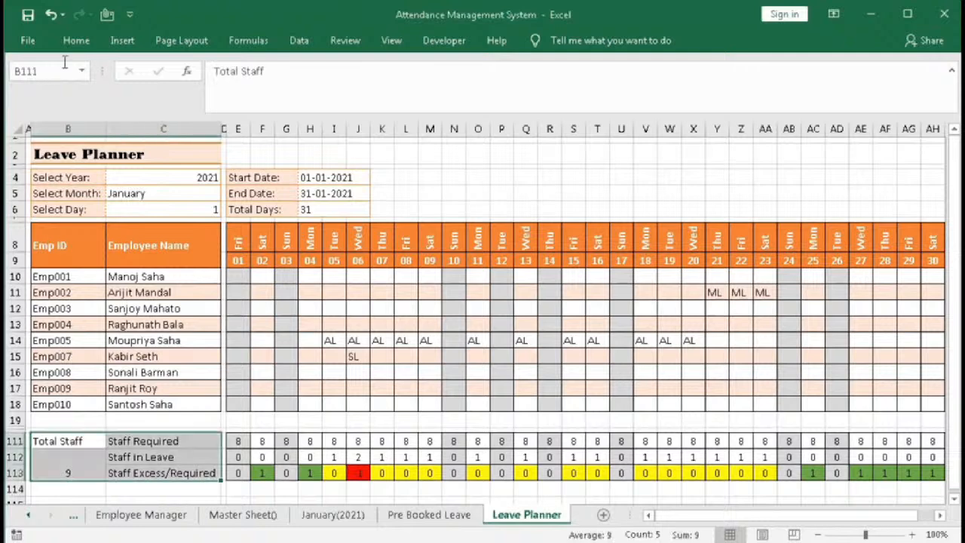
pyautogui.click(77, 41)
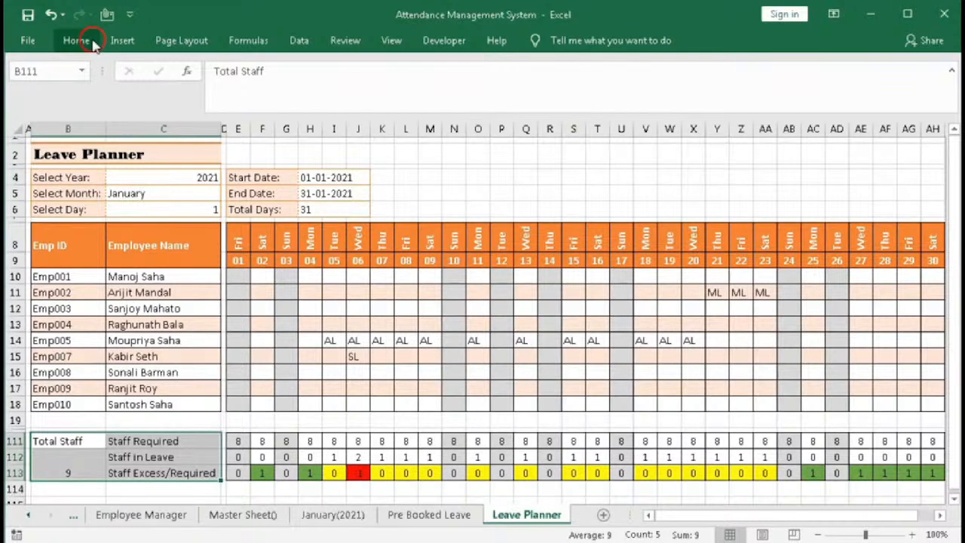
pyautogui.click(166, 94)
pyautogui.click(625, 98)
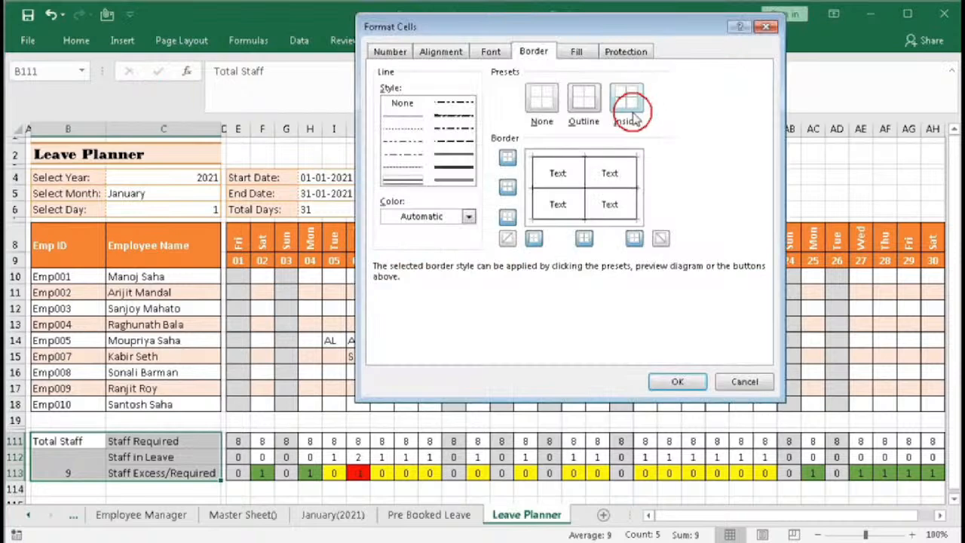
pyautogui.click(576, 51)
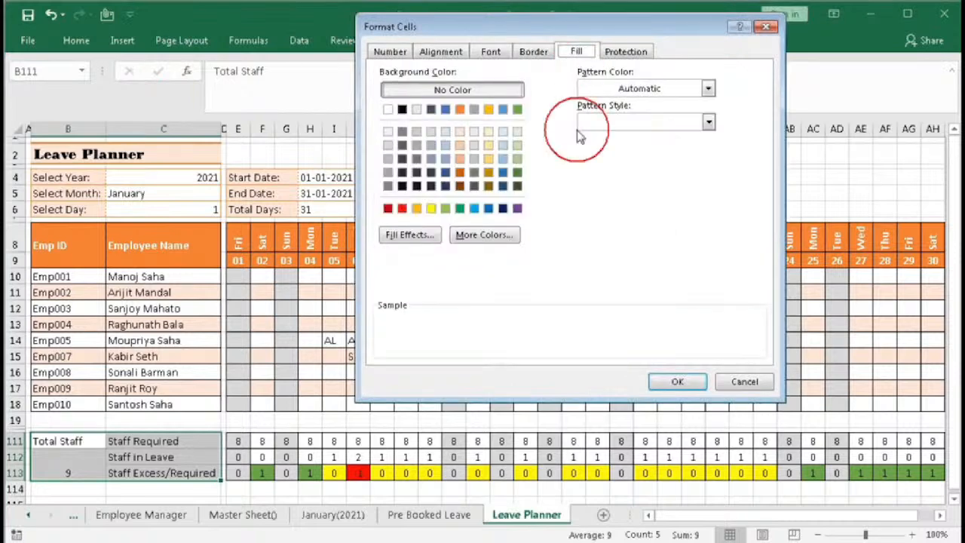
pyautogui.click(459, 132)
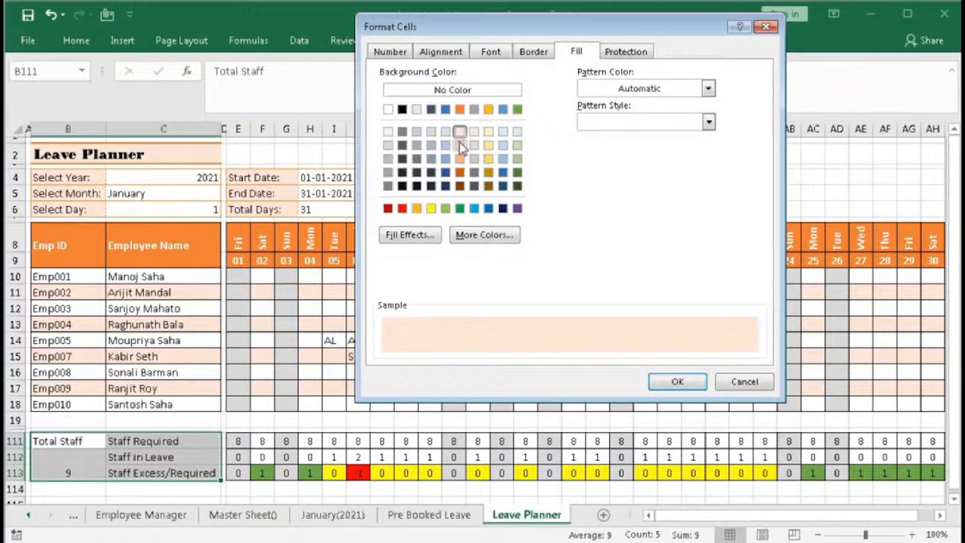
pyautogui.click(661, 379)
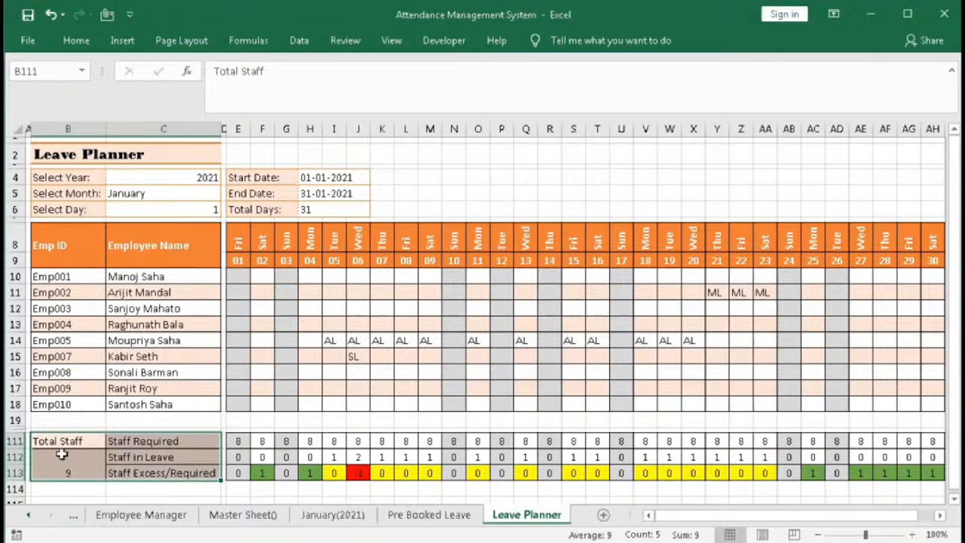
# Step: Centre the labels in B111:B113 horizontally and vertically
pyautogui.moveTo(61, 444); pyautogui.dragTo(61, 475)
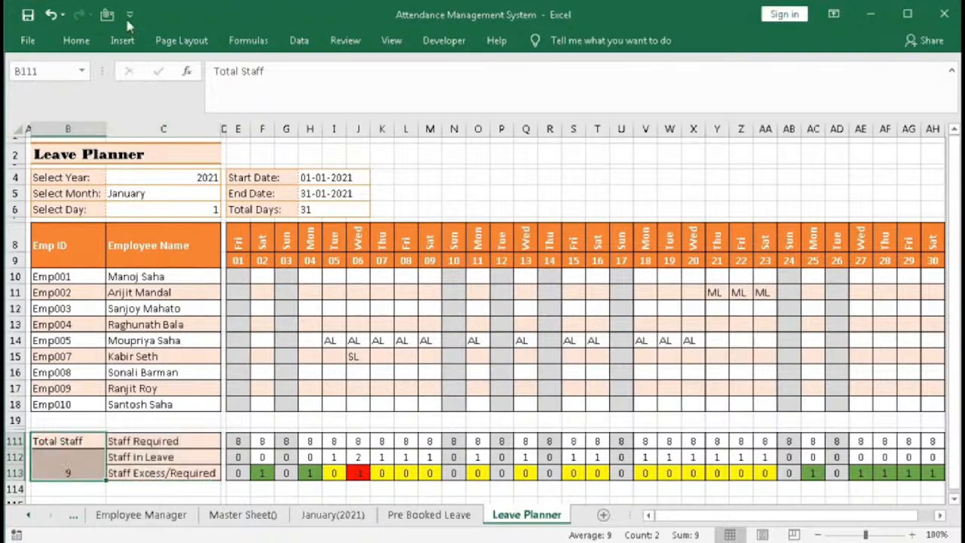
pyautogui.click(76, 40)
pyautogui.click(282, 95)
pyautogui.click(281, 70)
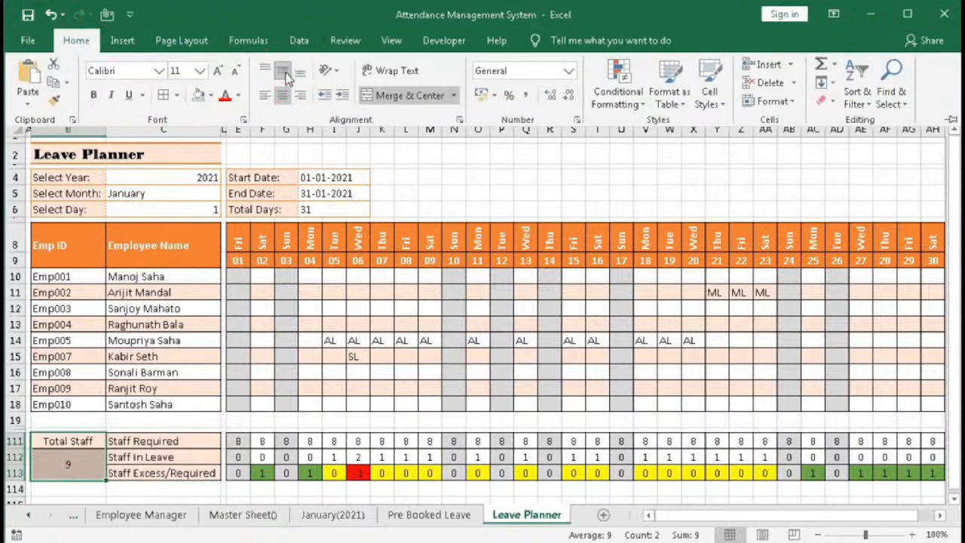
pyautogui.click(237, 458)
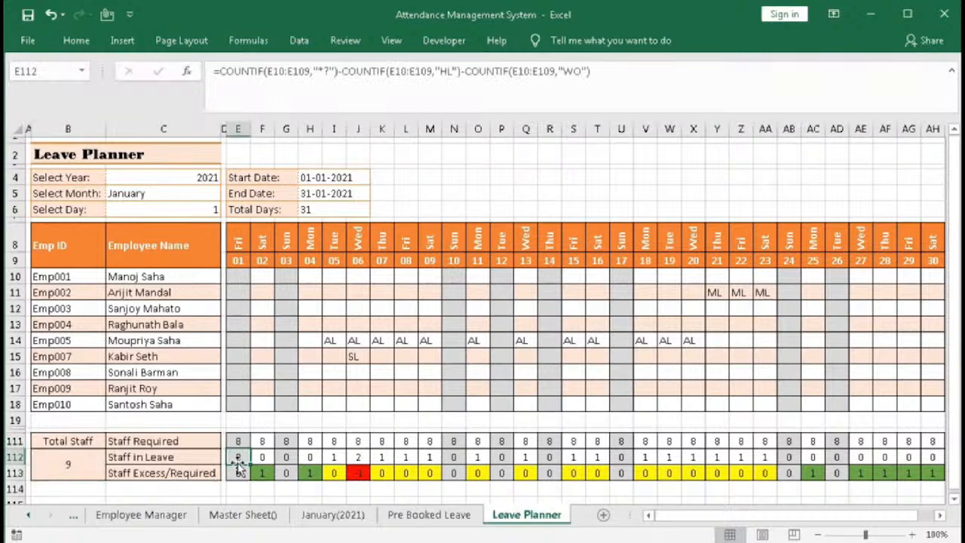
pyautogui.click(359, 356)
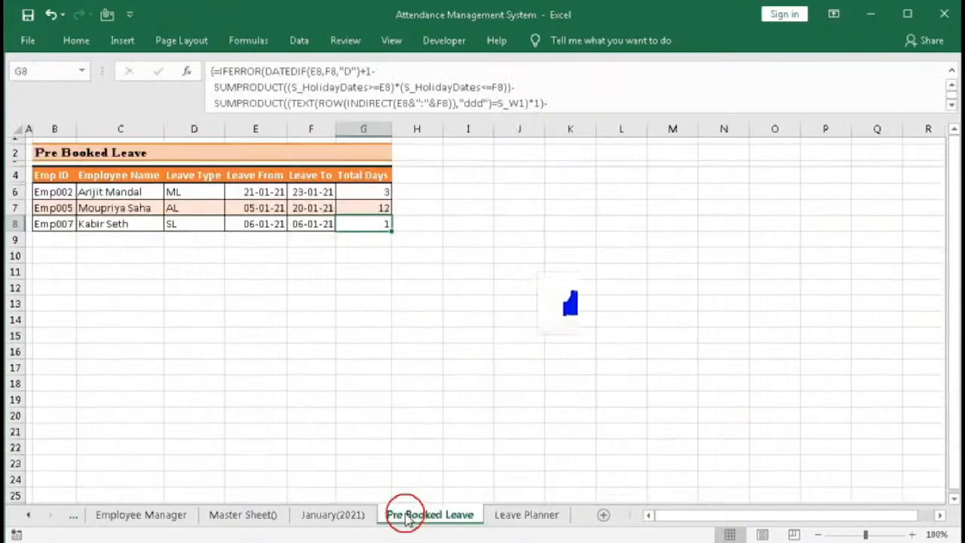
pyautogui.click(410, 517)
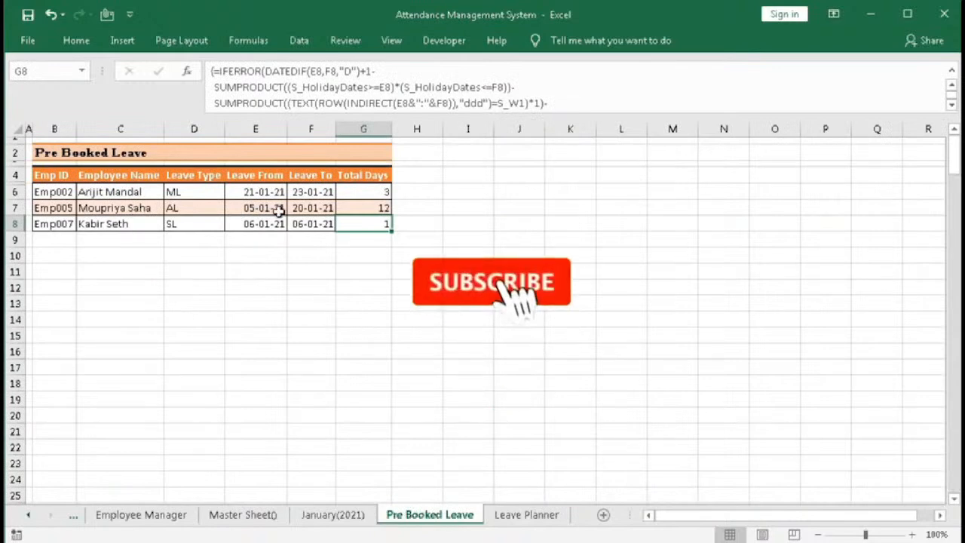
pyautogui.click(503, 514)
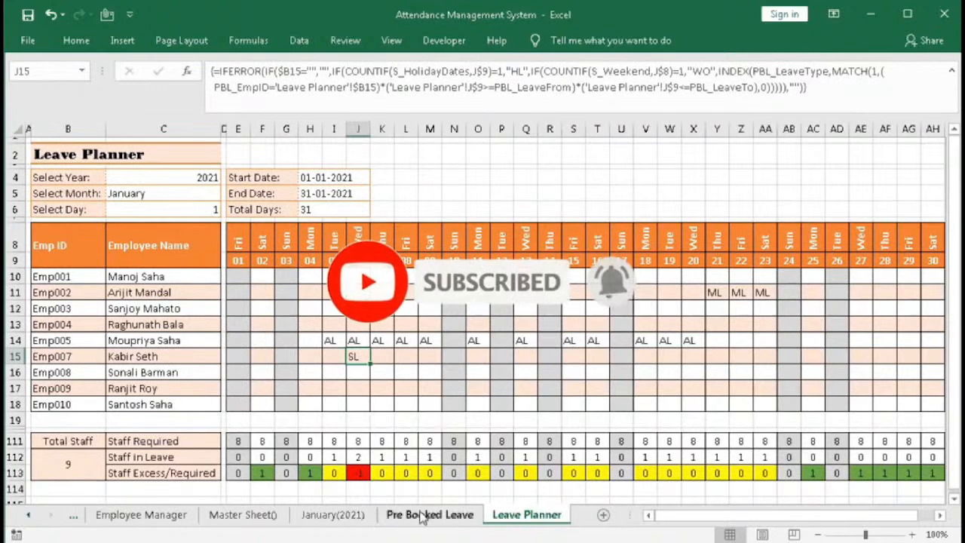
pyautogui.click(445, 516)
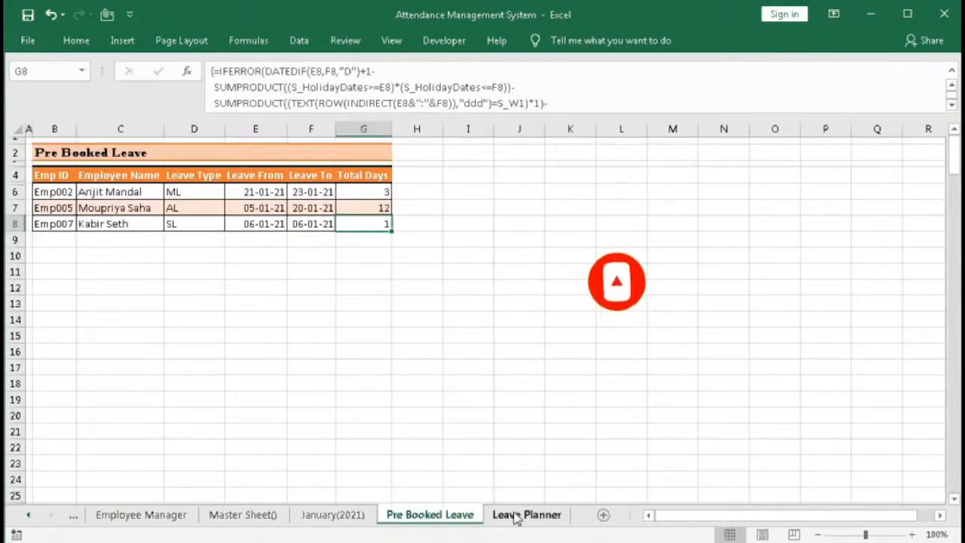
pyautogui.click(515, 515)
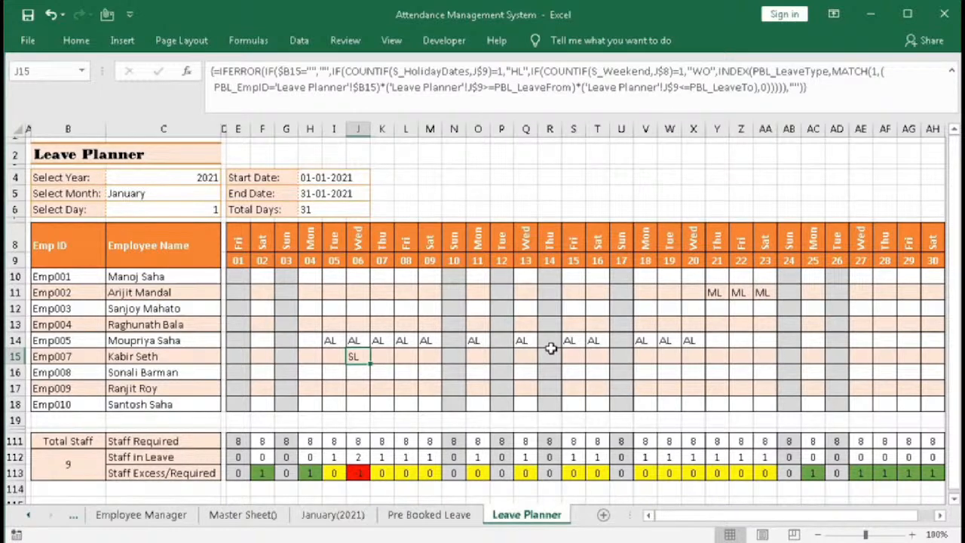
# Step: In the New Attendance sheet workbook, show the Employee Report for Emp001
pyautogui.click(369, 541)
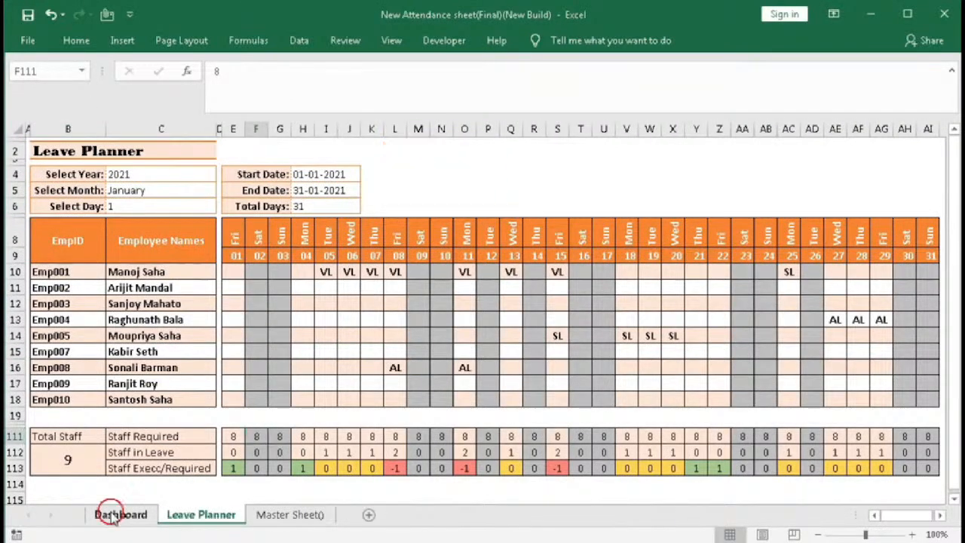
pyautogui.click(119, 513)
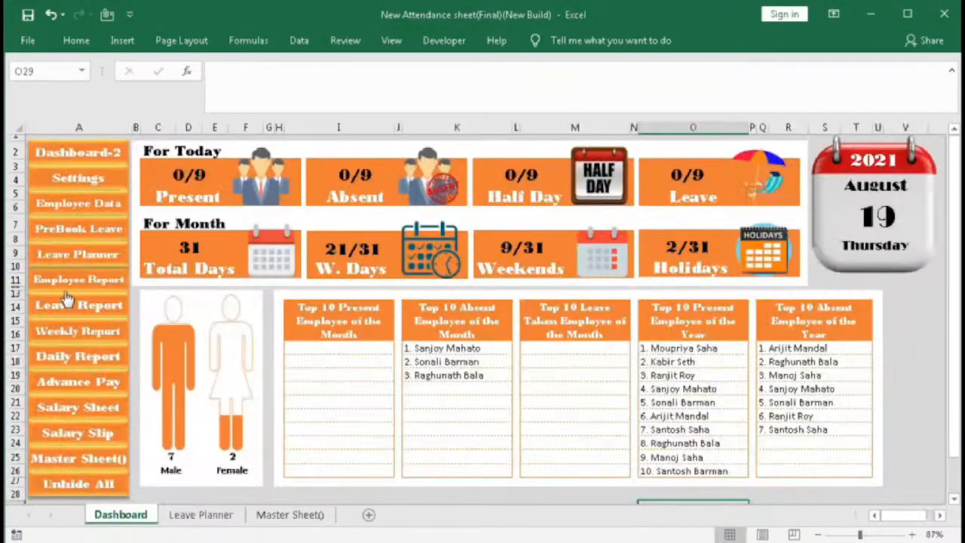
pyautogui.click(62, 283)
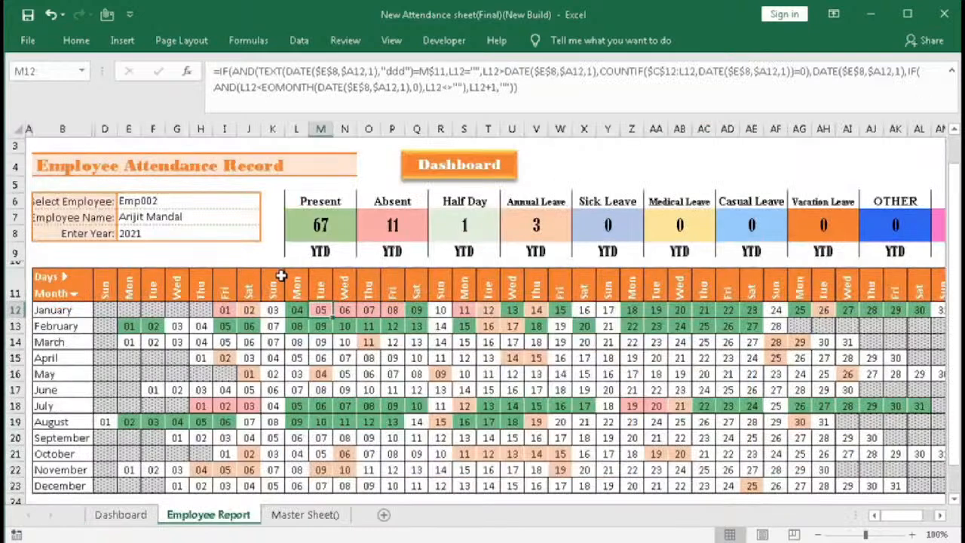
pyautogui.click(199, 200)
pyautogui.click(151, 200)
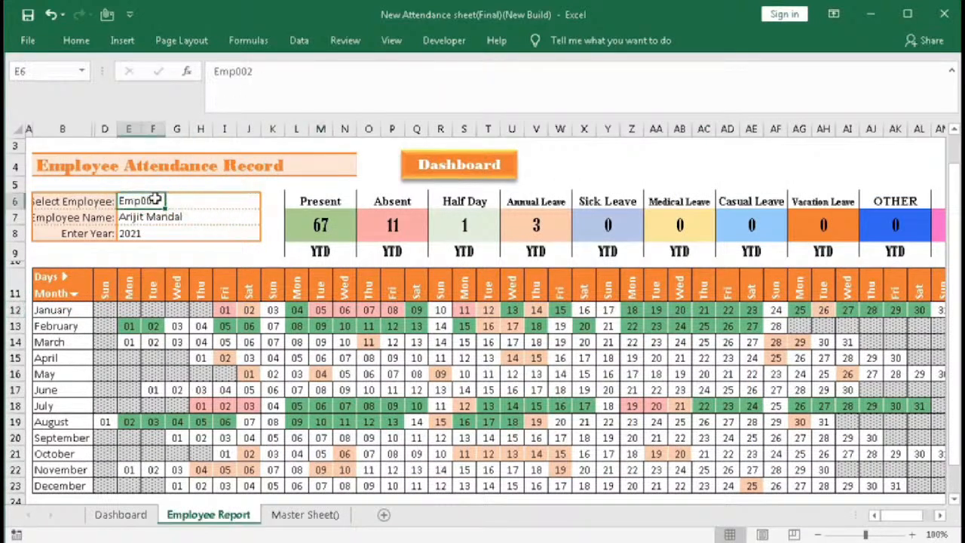
pyautogui.doubleClick(145, 201)
pyautogui.moveTo(152, 200); pyautogui.dragTo(160, 201)
pyautogui.write('1')
pyautogui.press('Return')
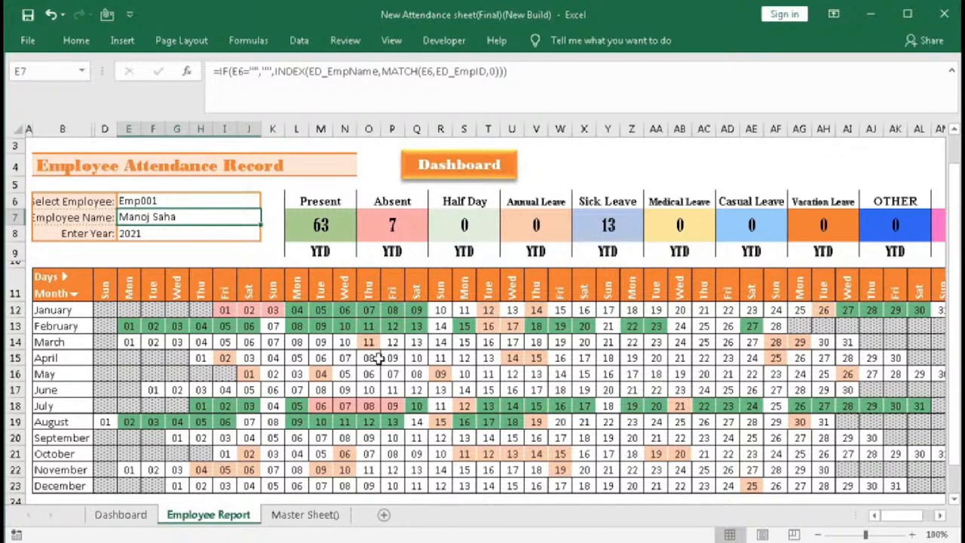
# Step: Change the report's employee ID in E6 to further IDs, ending on Emp004
pyautogui.doubleClick(156, 201)
pyautogui.click(157, 201)
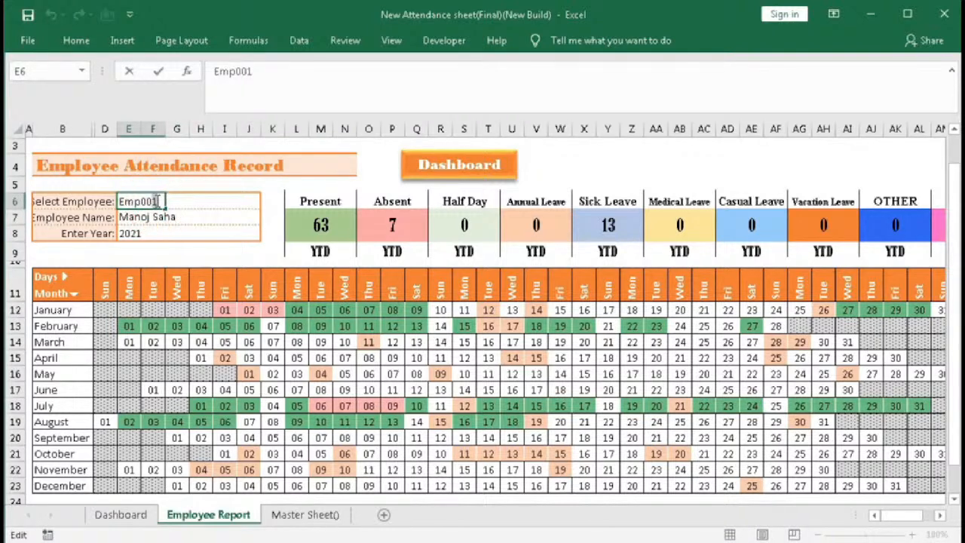
pyautogui.press('BackSpace')
pyautogui.write('2')
pyautogui.press('Return')
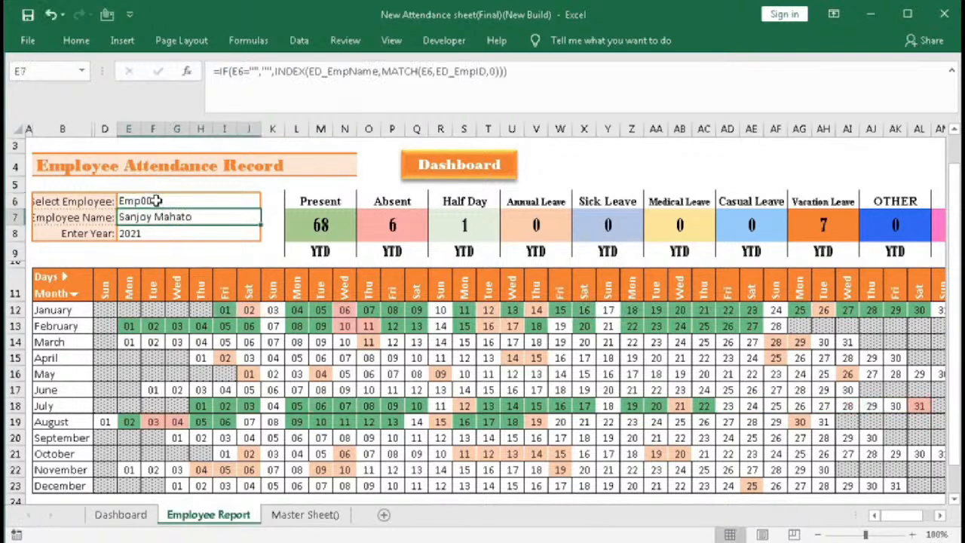
pyautogui.doubleClick(156, 201)
pyautogui.click(156, 202)
pyautogui.click(156, 201)
pyautogui.press('BackSpace')
pyautogui.write('4')
pyautogui.press('Return')
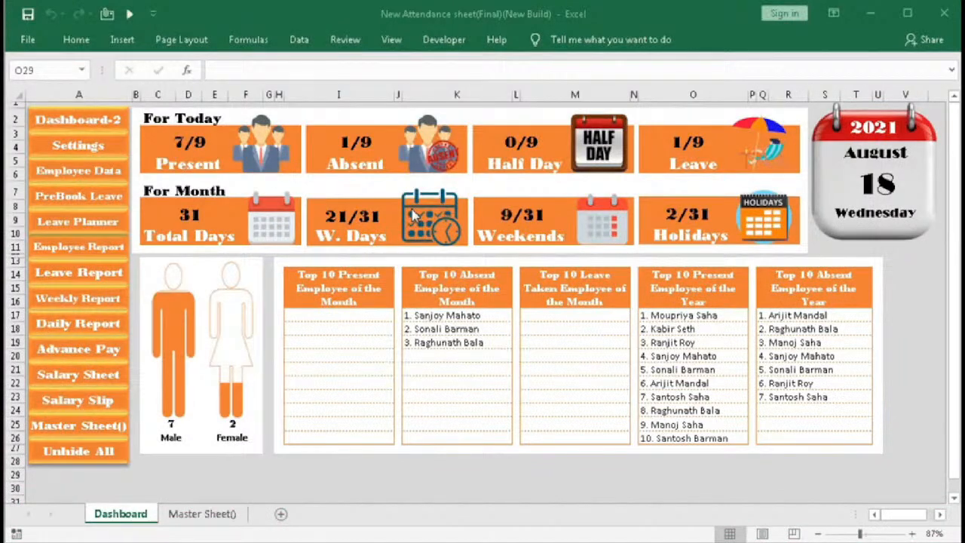
# Step: Toggle between PreBook Leave and Leave Planner, ending on the planner with VL, SL and AL codes
pyautogui.click(76, 198)
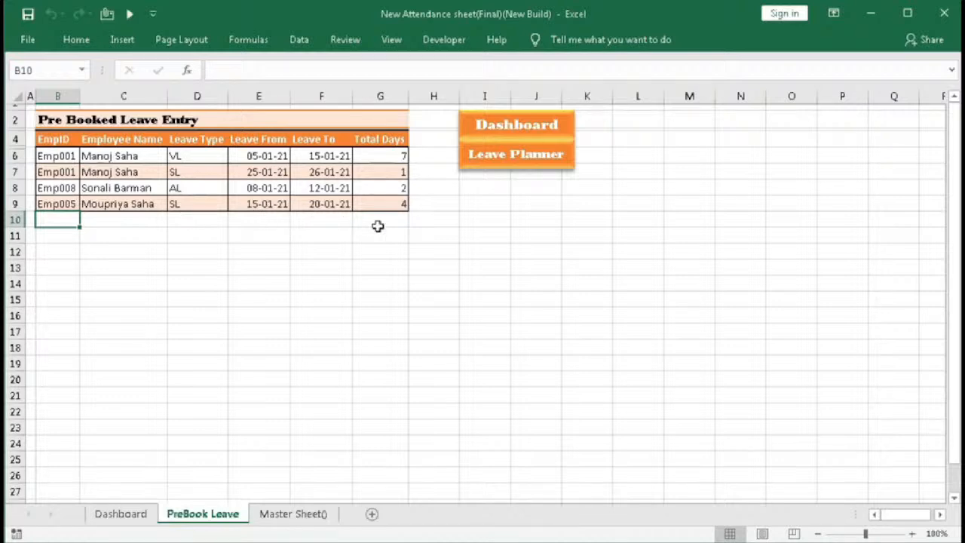
pyautogui.click(508, 154)
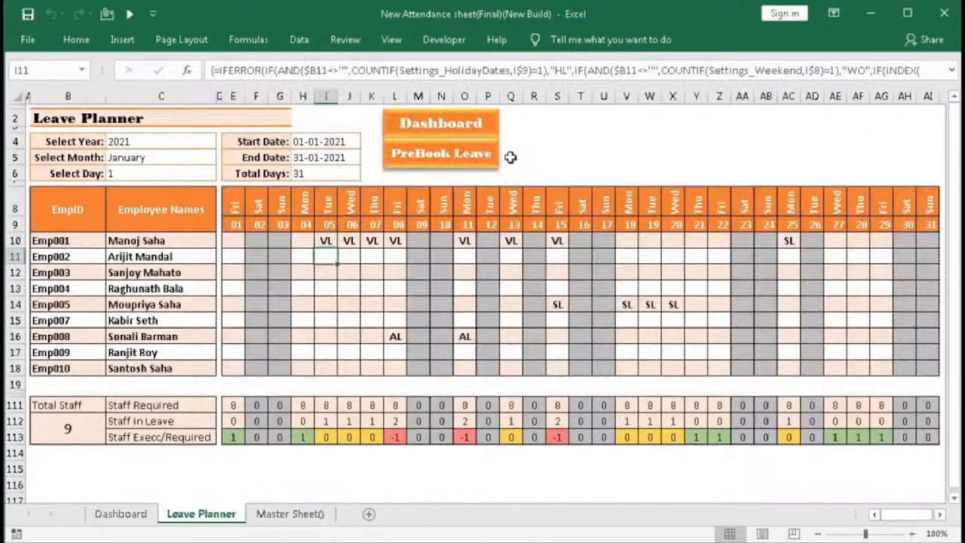
pyautogui.click(422, 158)
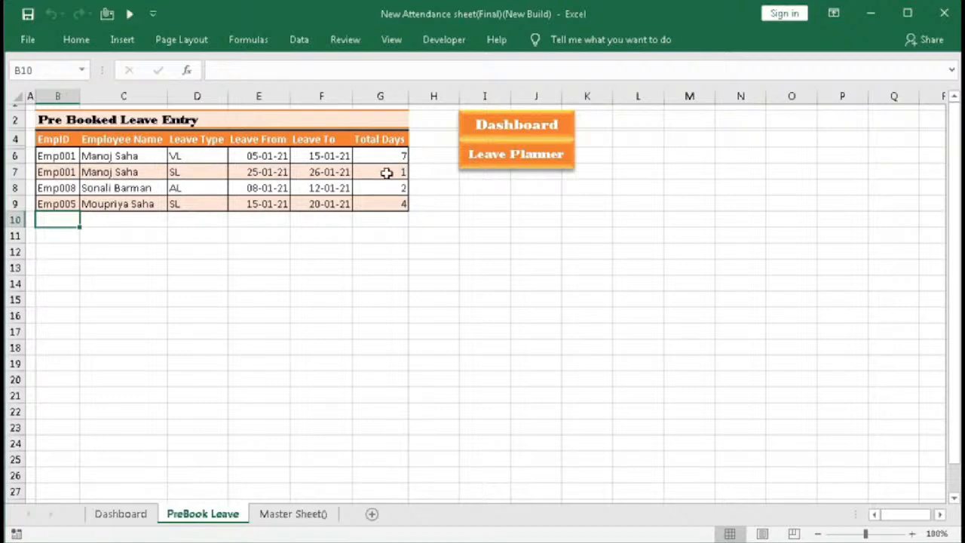
pyautogui.click(523, 161)
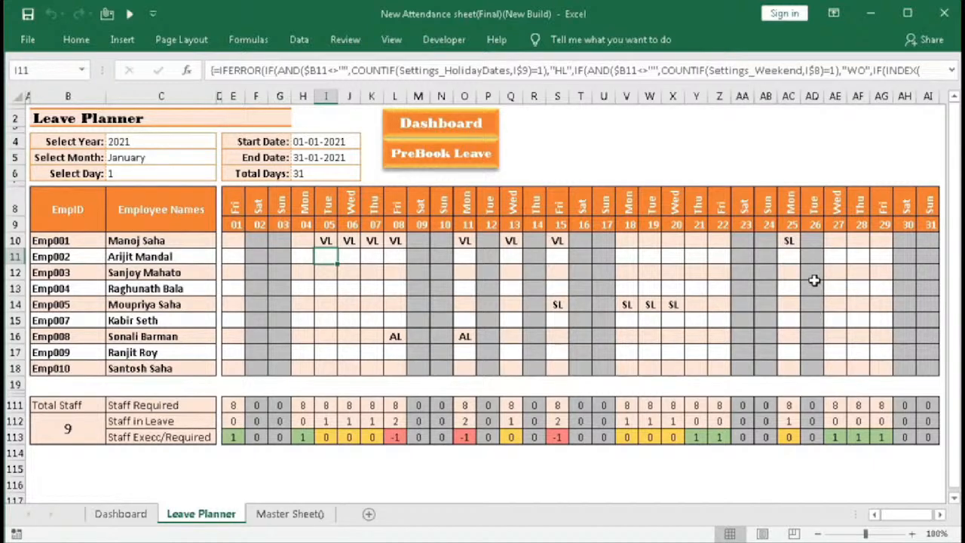
pyautogui.press('Down')
pyautogui.press('Right')
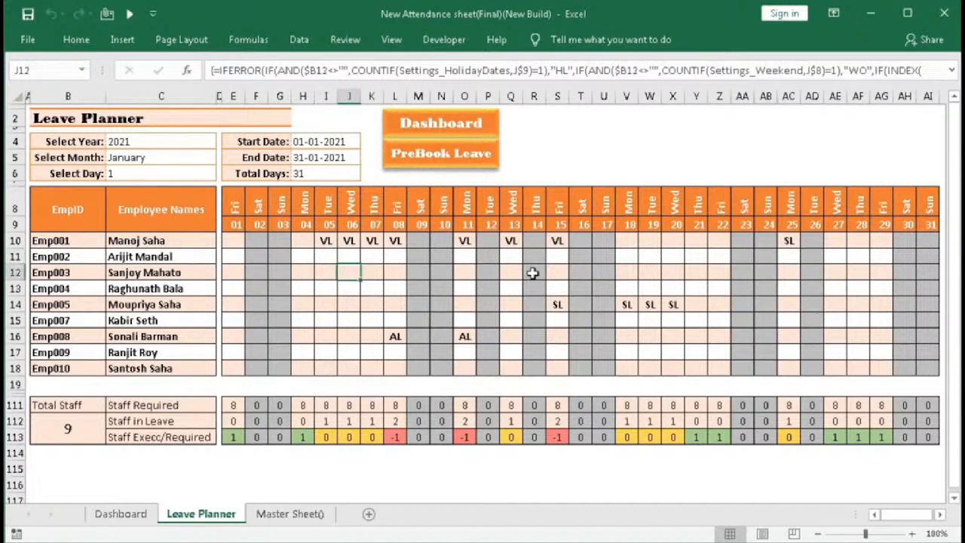
# Step: On PreBook Leave, enter an Emp004 AL booking from 5-1-21 to 7-1-21 in row 10
pyautogui.click(427, 157)
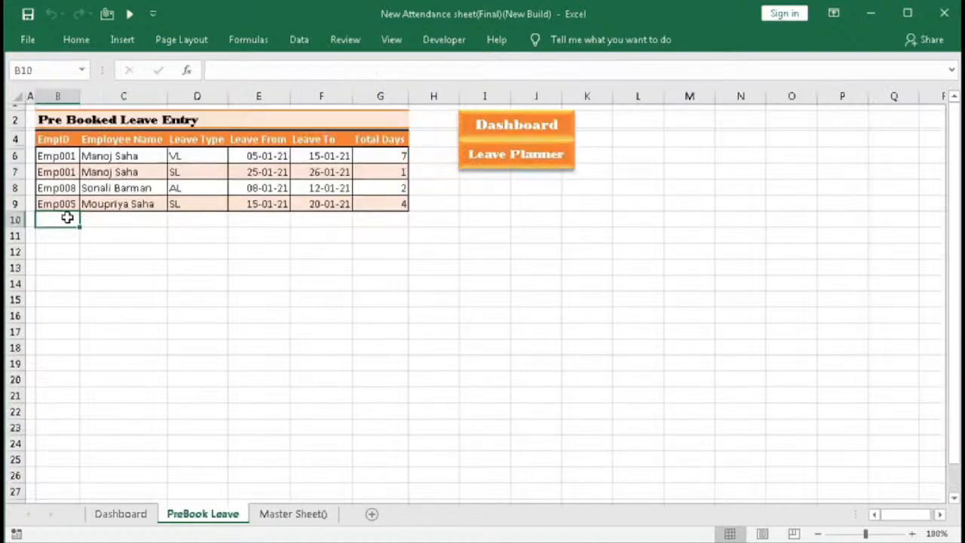
pyautogui.write('Emp00')
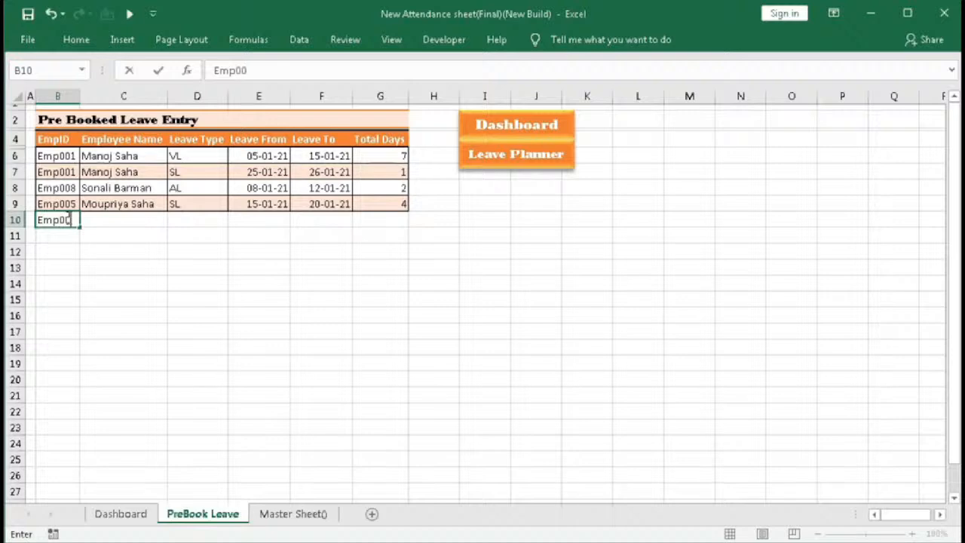
pyautogui.press('Tab')
pyautogui.press('Tab')
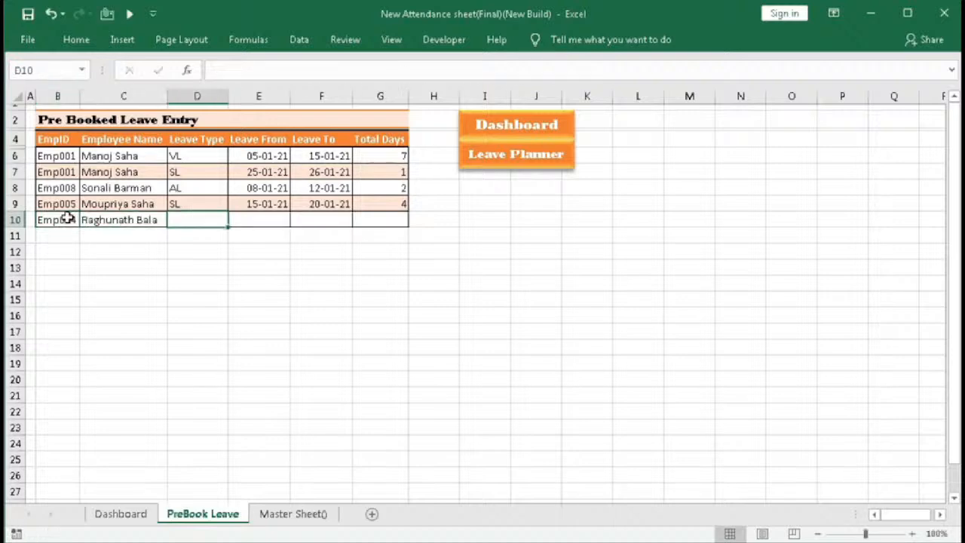
pyautogui.write('AL')
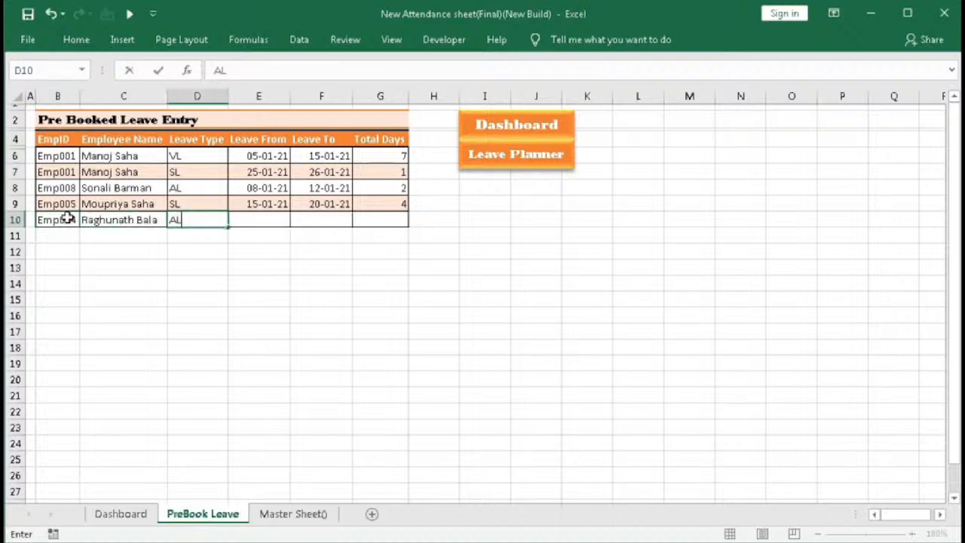
pyautogui.press('Tab')
pyautogui.write('5')
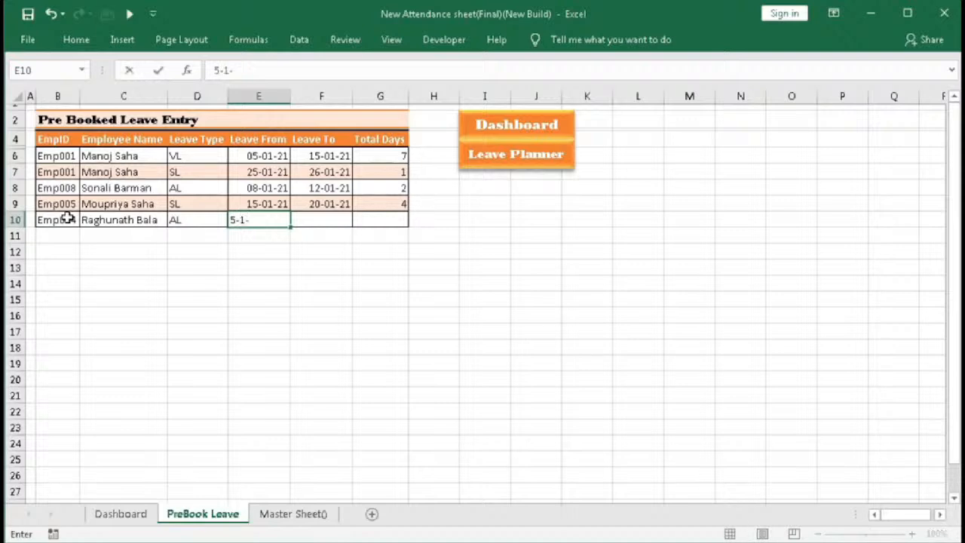
pyautogui.press('Tab')
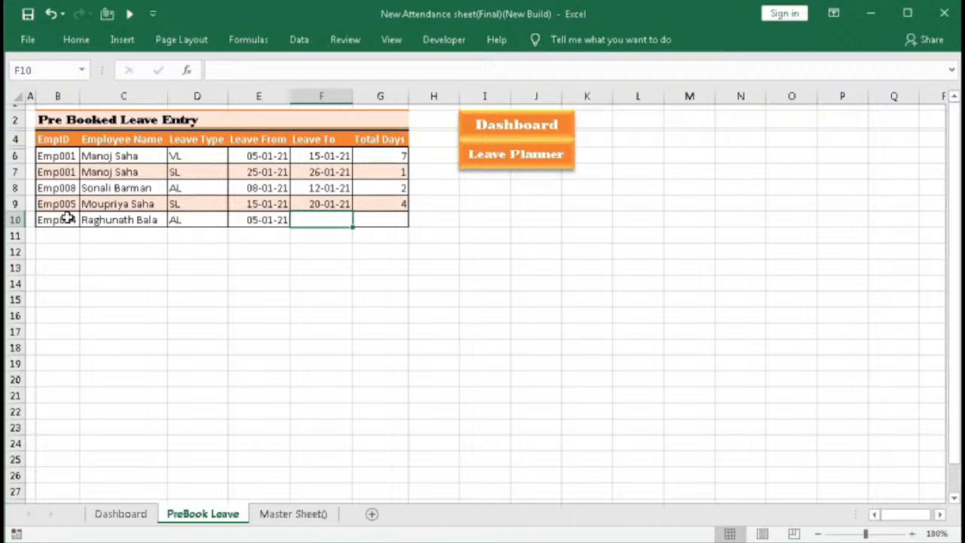
pyautogui.write('7-1-21')
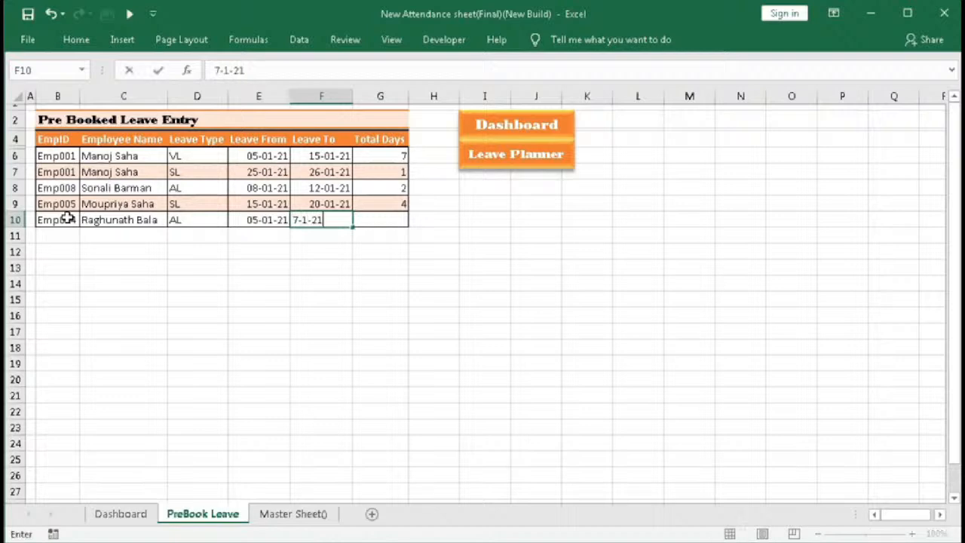
pyautogui.press('Tab')
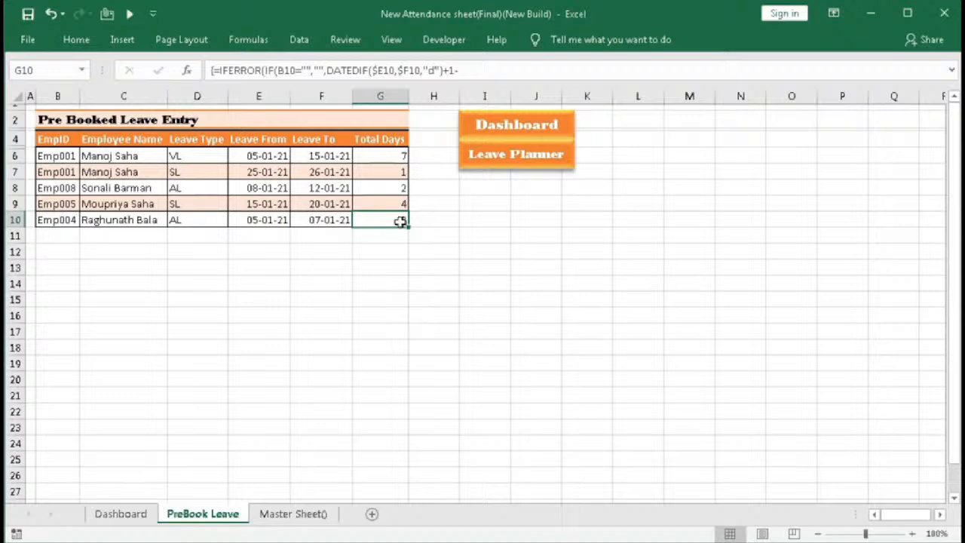
# Step: Check the Leave Planner's AL days on 05–07 January, their staffing results and the employee IDs
pyautogui.click(493, 160)
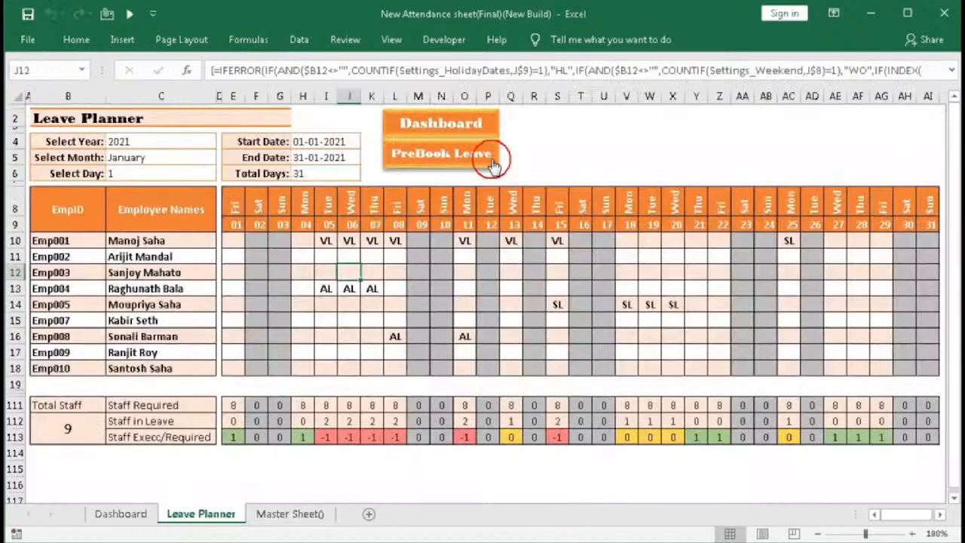
pyautogui.moveTo(324, 288); pyautogui.dragTo(372, 289)
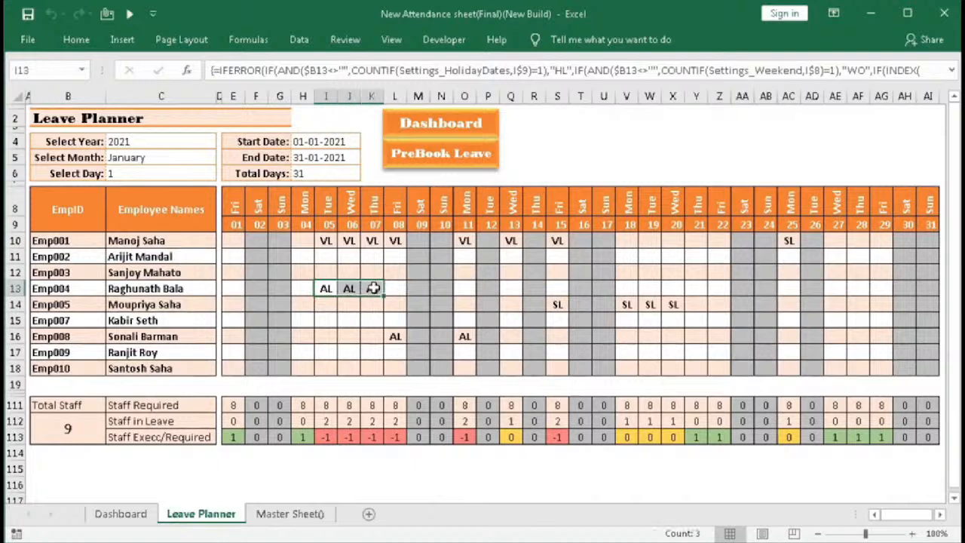
pyautogui.moveTo(326, 441); pyautogui.dragTo(390, 439)
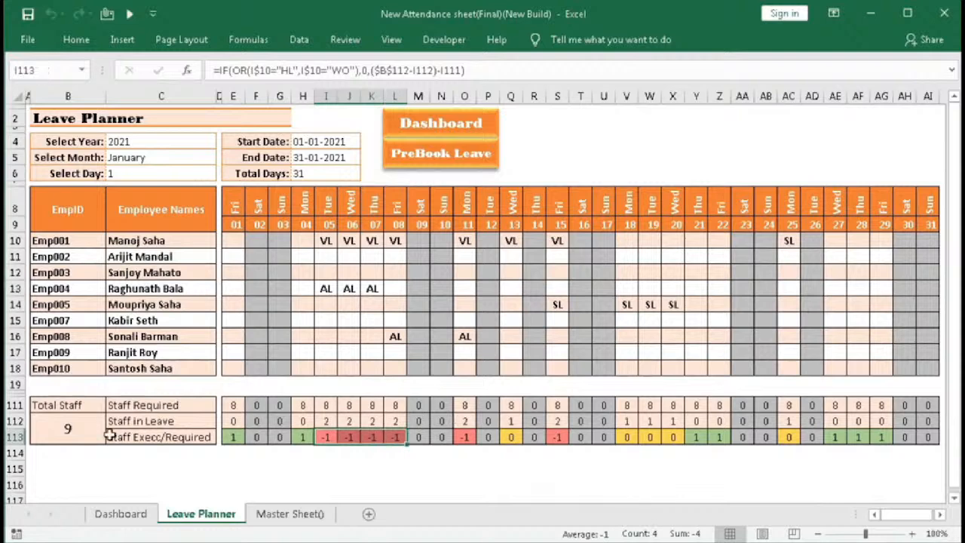
pyautogui.moveTo(70, 241); pyautogui.dragTo(66, 368)
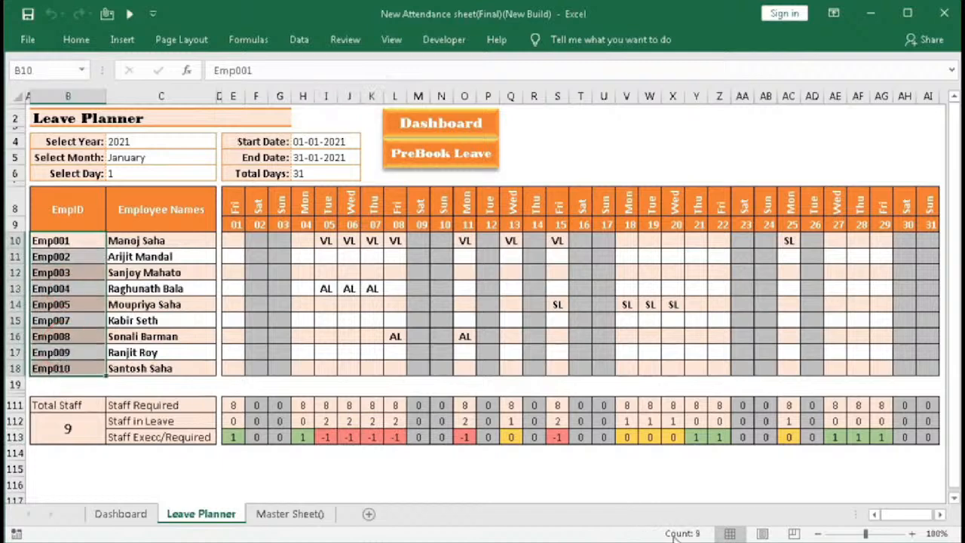
pyautogui.click(69, 427)
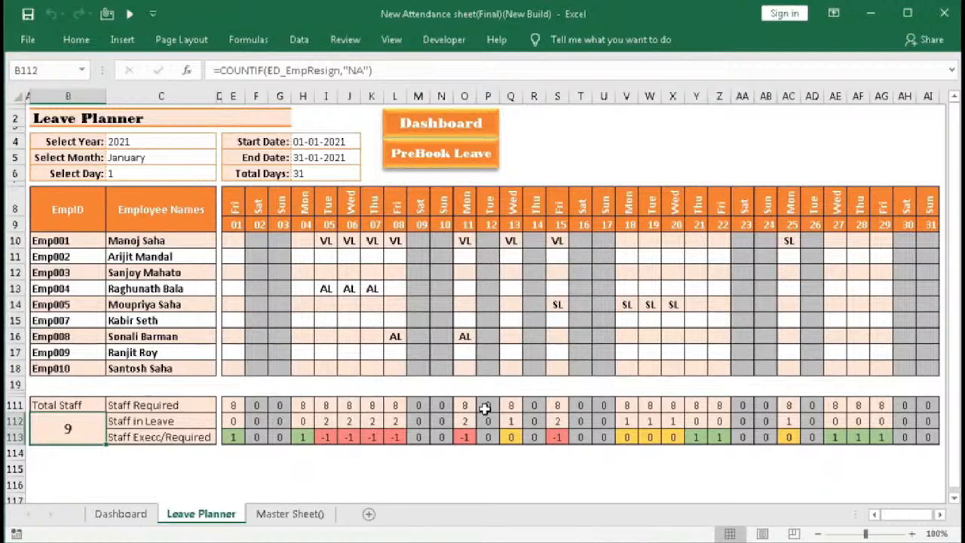
pyautogui.click(236, 406)
pyautogui.click(344, 406)
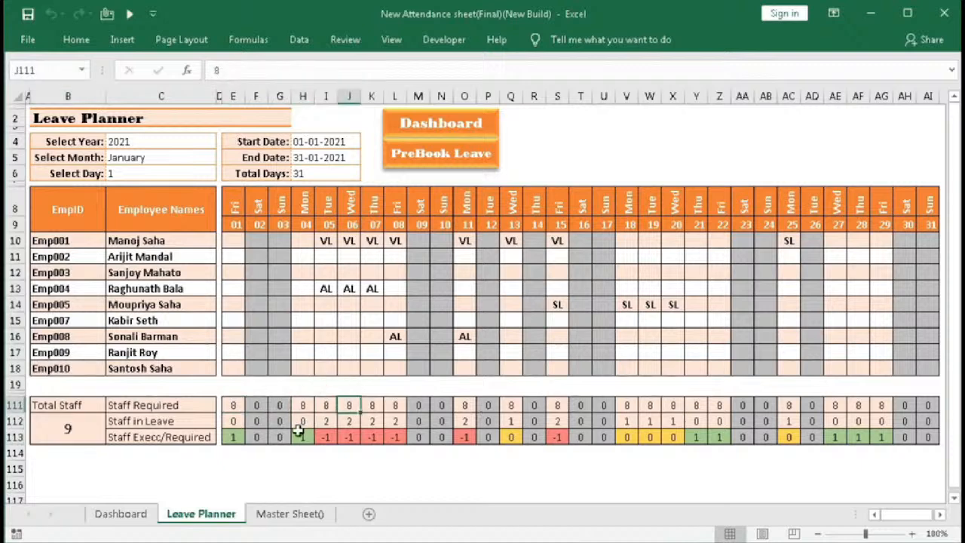
pyautogui.click(234, 421)
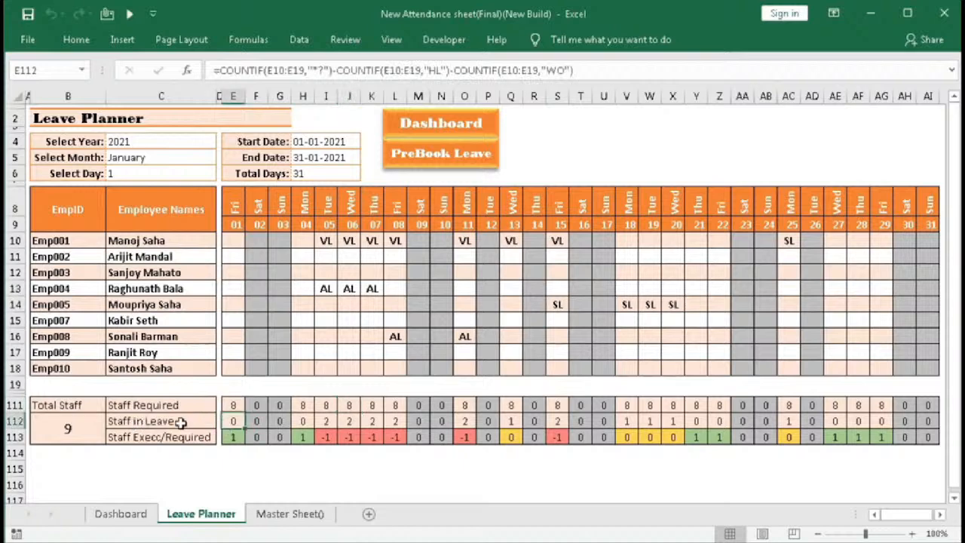
pyautogui.click(327, 421)
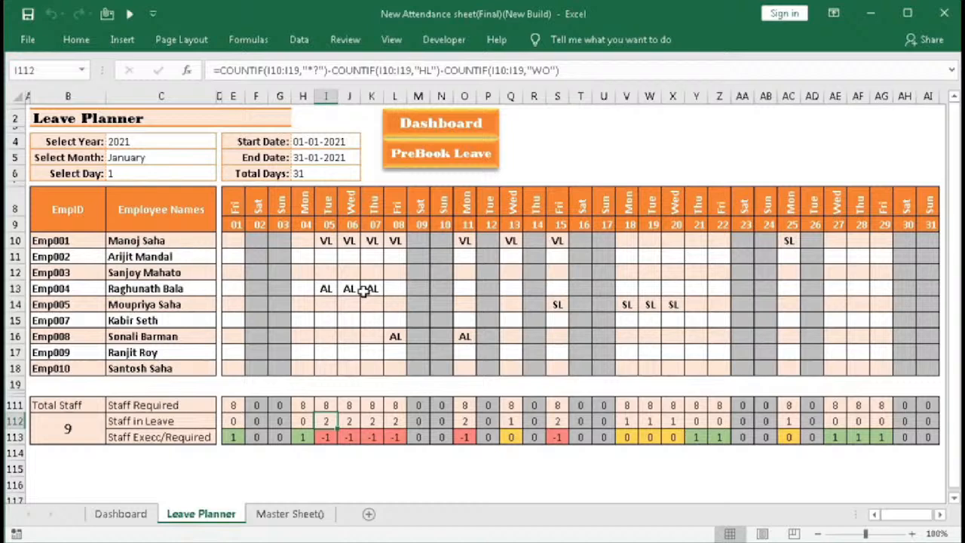
# Step: Change Emp004's AL booking to 27-01-2021 through 29-01-2021 and view it in the Leave Planner
pyautogui.moveTo(324, 287); pyautogui.dragTo(372, 287)
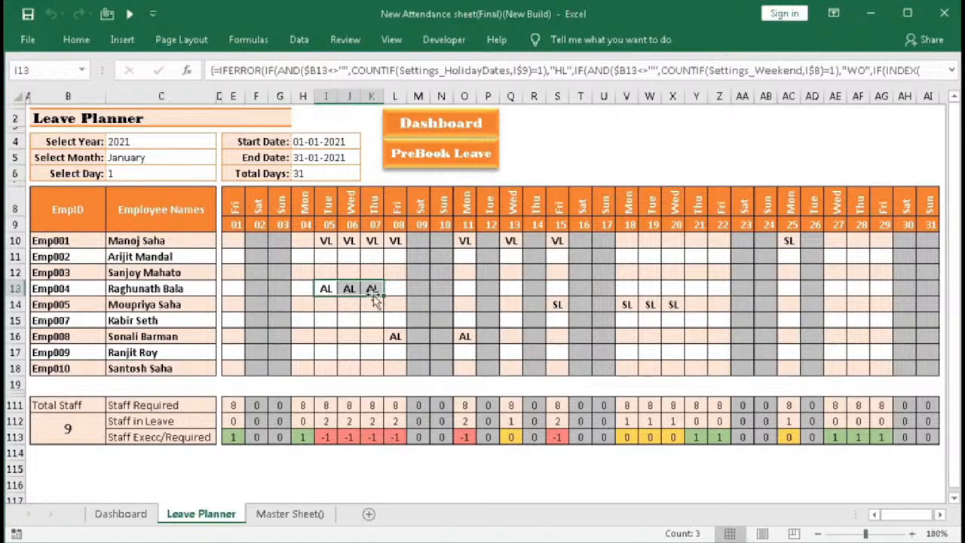
pyautogui.click(424, 156)
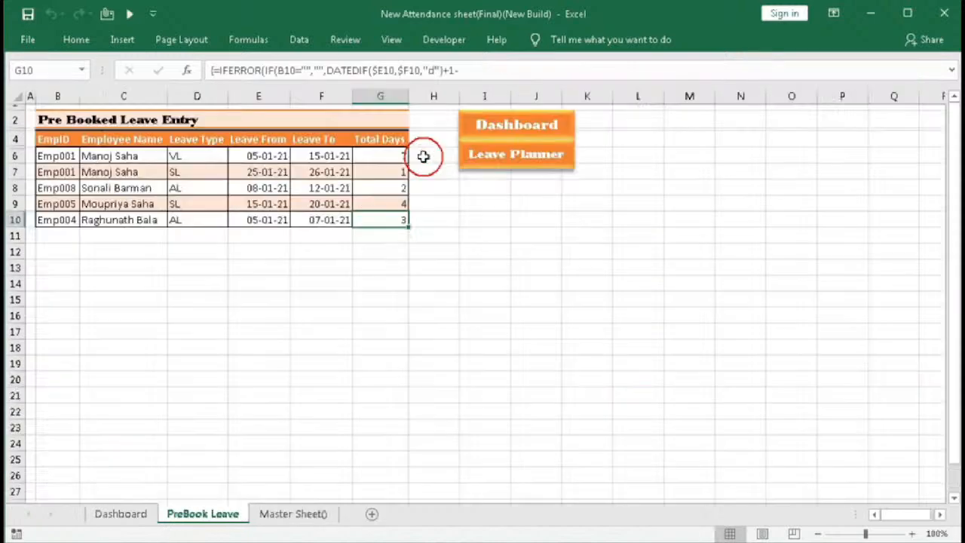
pyautogui.doubleClick(254, 221)
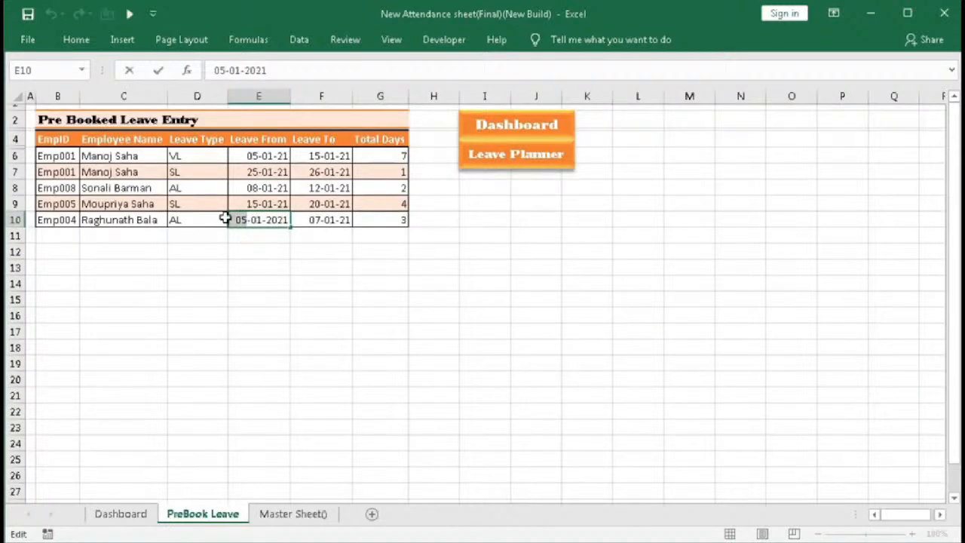
pyautogui.write('27')
pyautogui.press('Tab')
pyautogui.click(319, 221)
pyautogui.doubleClick(319, 221)
pyautogui.click(302, 220)
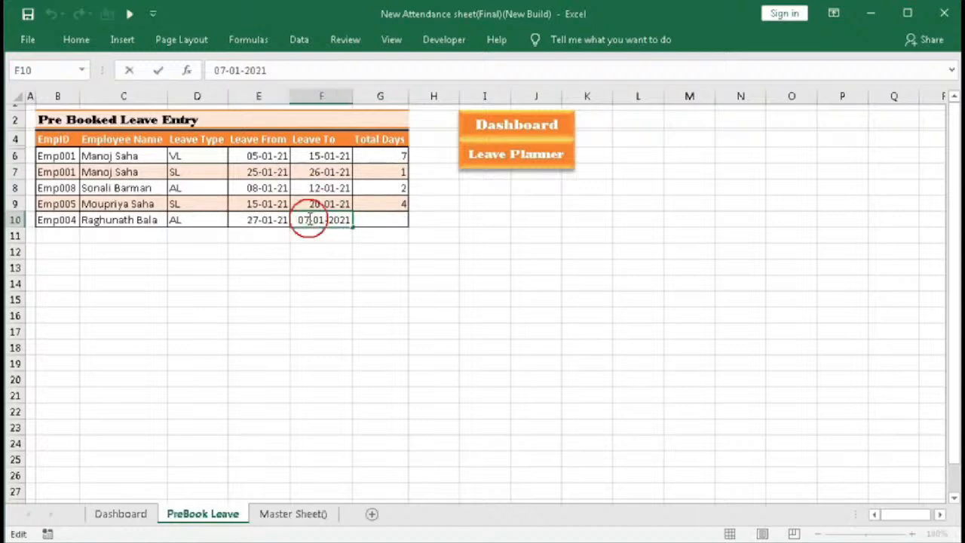
pyautogui.press('Delete')
pyautogui.press('Delete')
pyautogui.write('29')
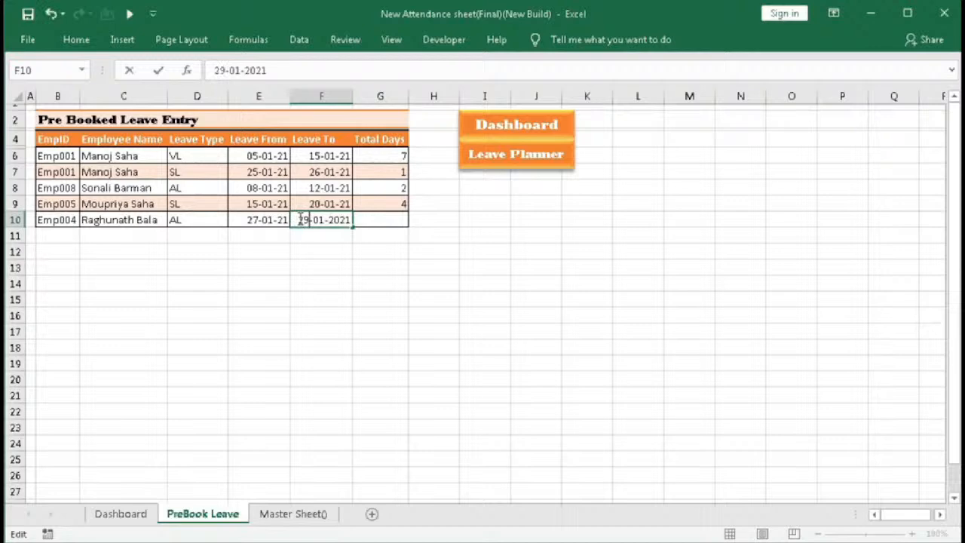
pyautogui.press('Tab')
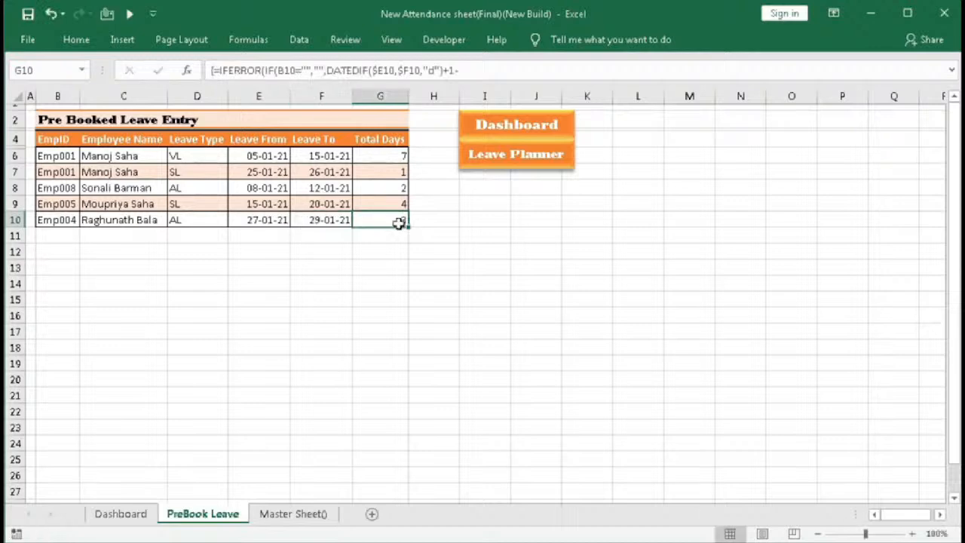
pyautogui.click(484, 158)
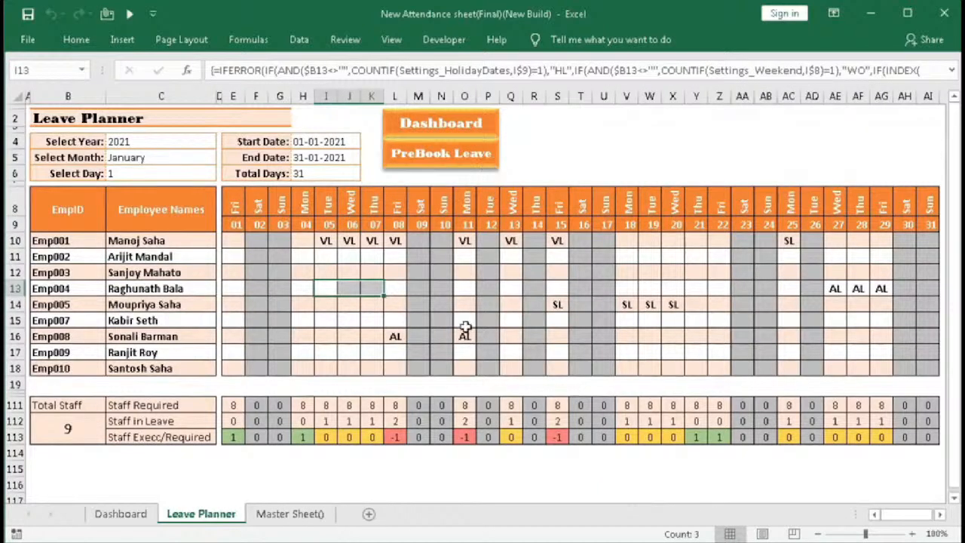